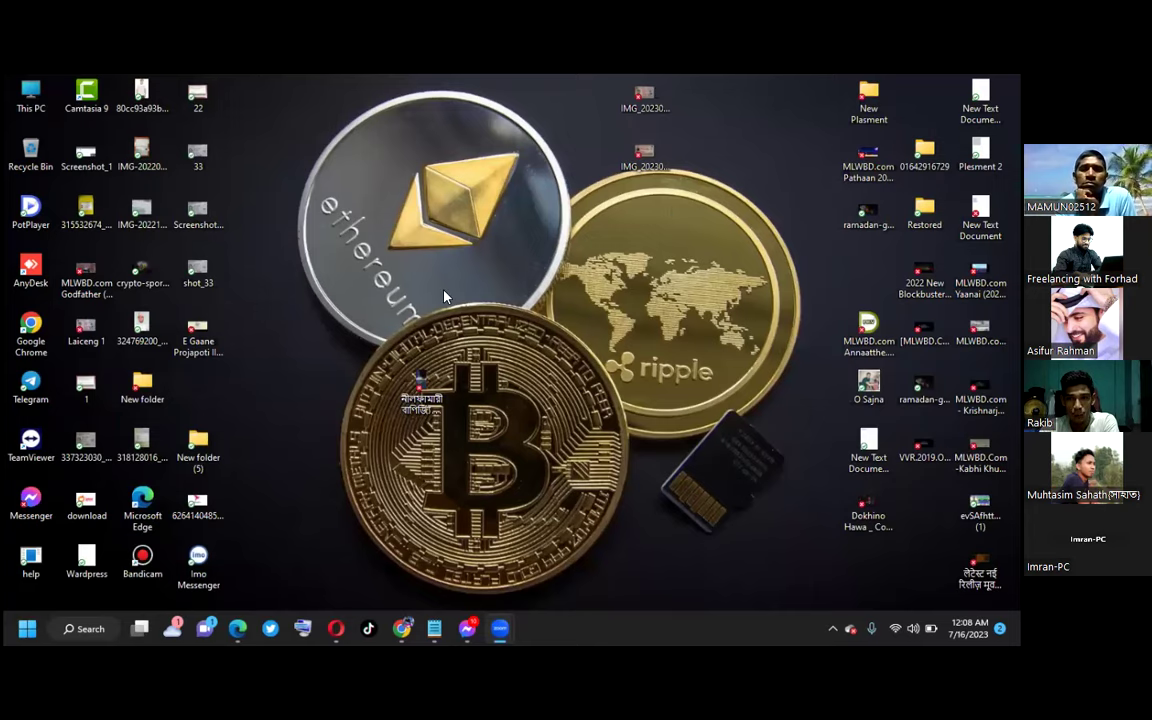
# Step: Switch to Google Ads in Chrome, view the account settings and billing summary, and return to the overview
pyautogui.click(400, 628)
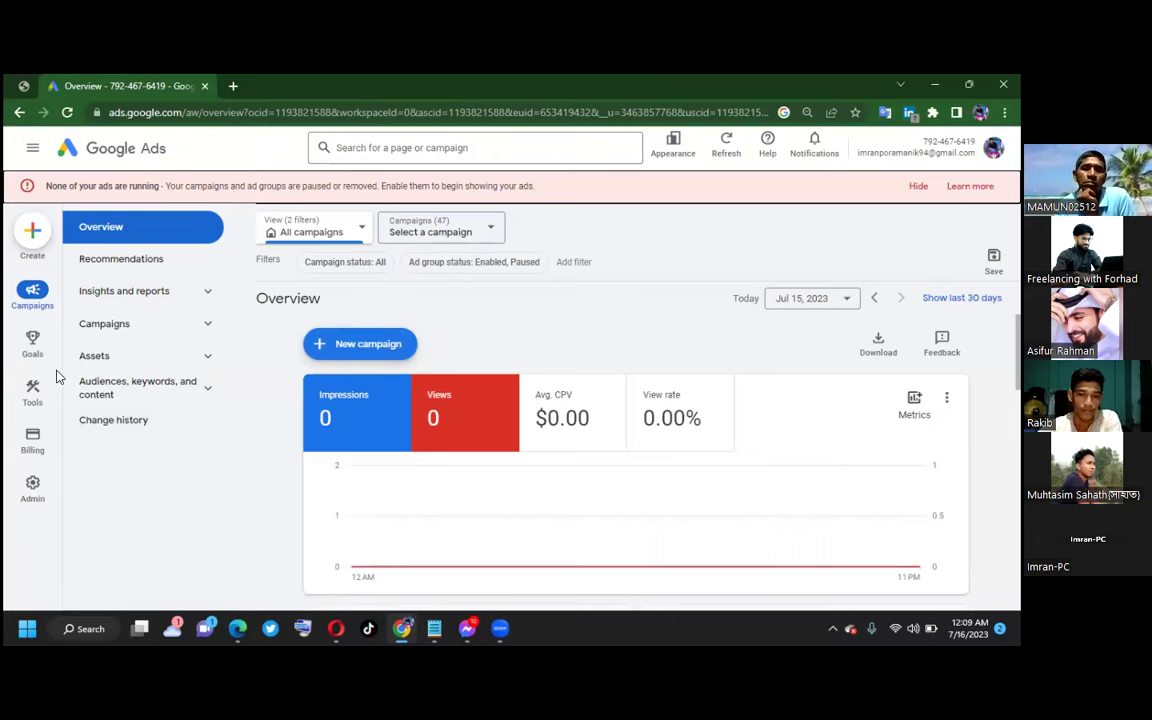
pyautogui.click(29, 479)
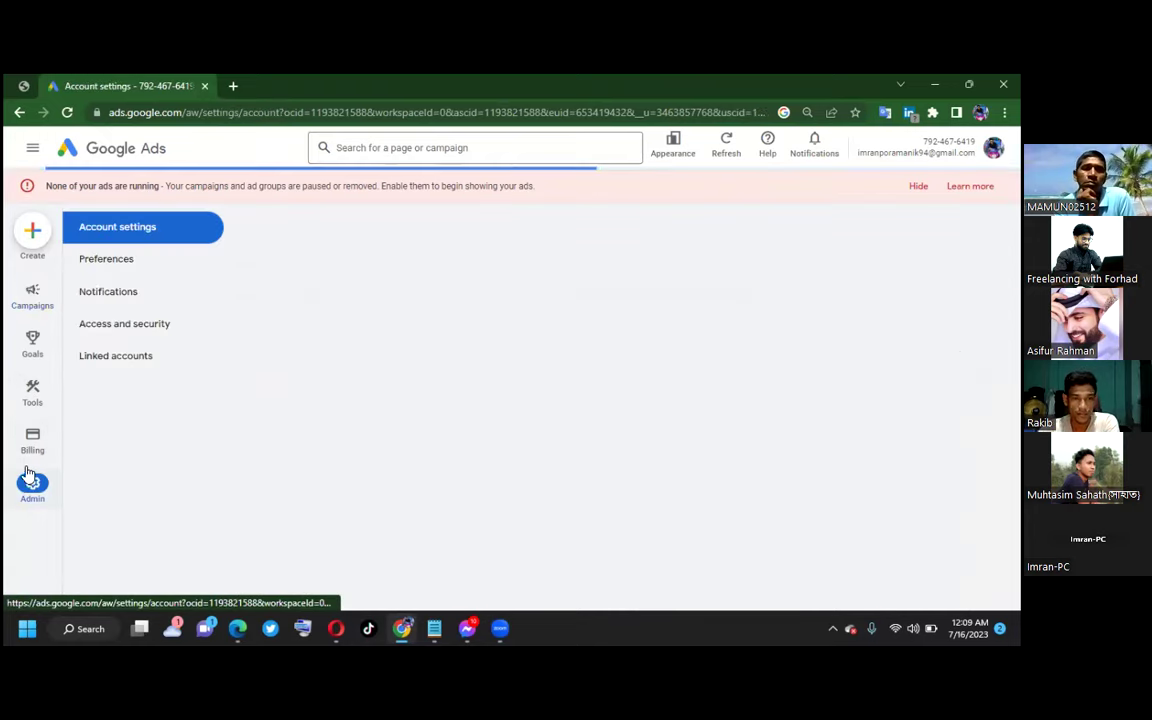
pyautogui.click(32, 446)
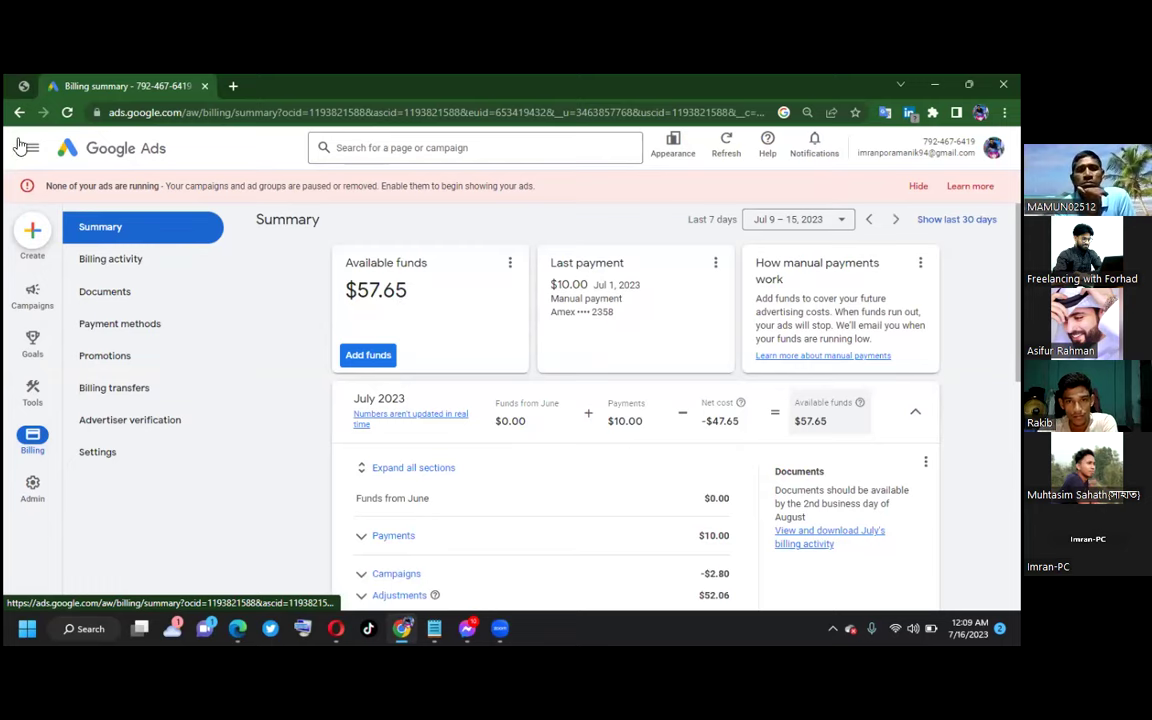
pyautogui.click(114, 148)
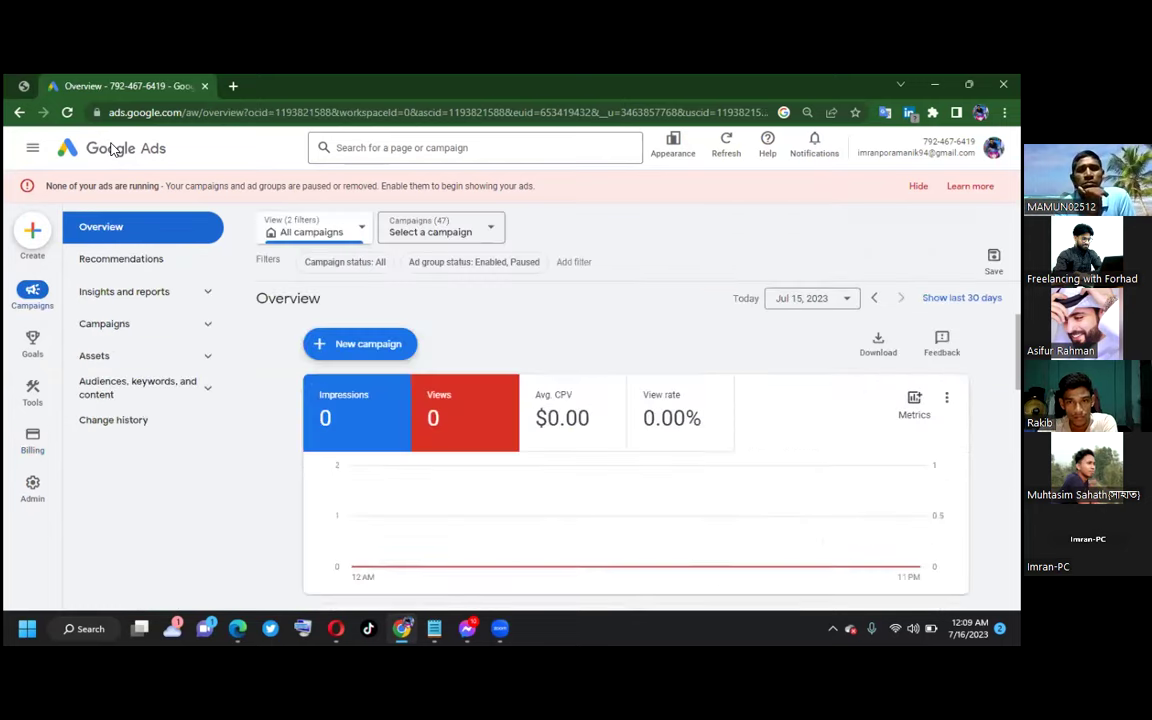
# Step: Start a new campaign with the Brand awareness and reach objective and the Video campaign type
pyautogui.click(330, 352)
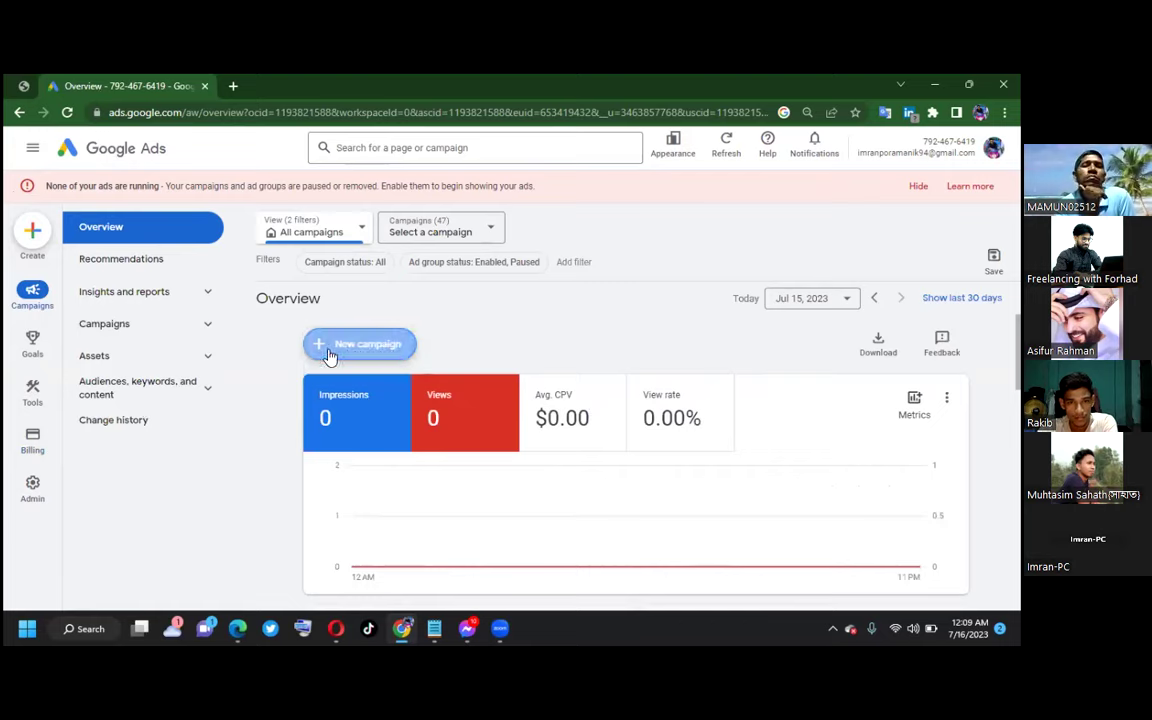
pyautogui.click(366, 356)
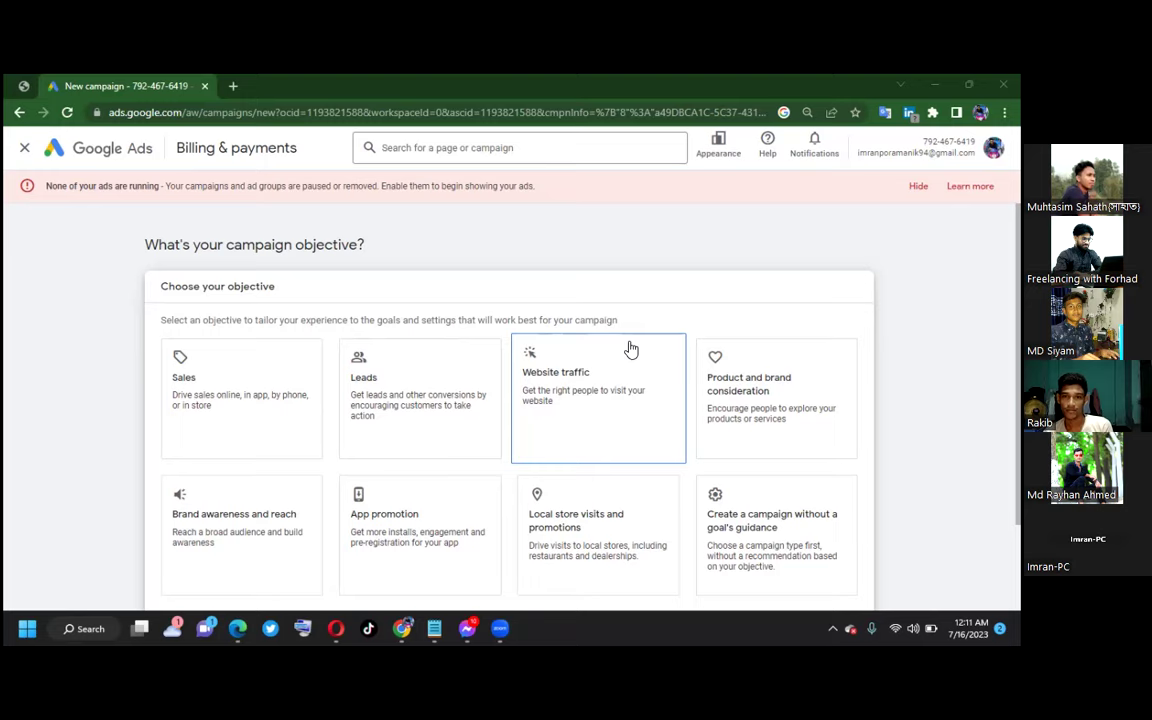
pyautogui.click(233, 529)
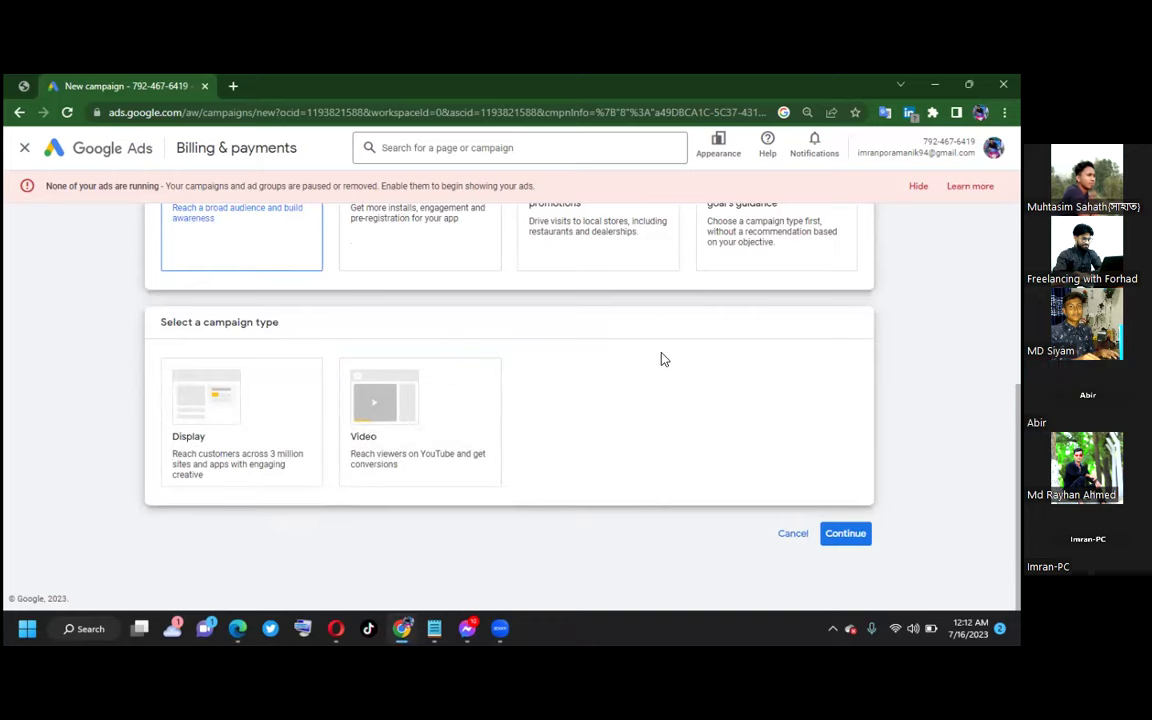
pyautogui.scroll(1, 660, 360)
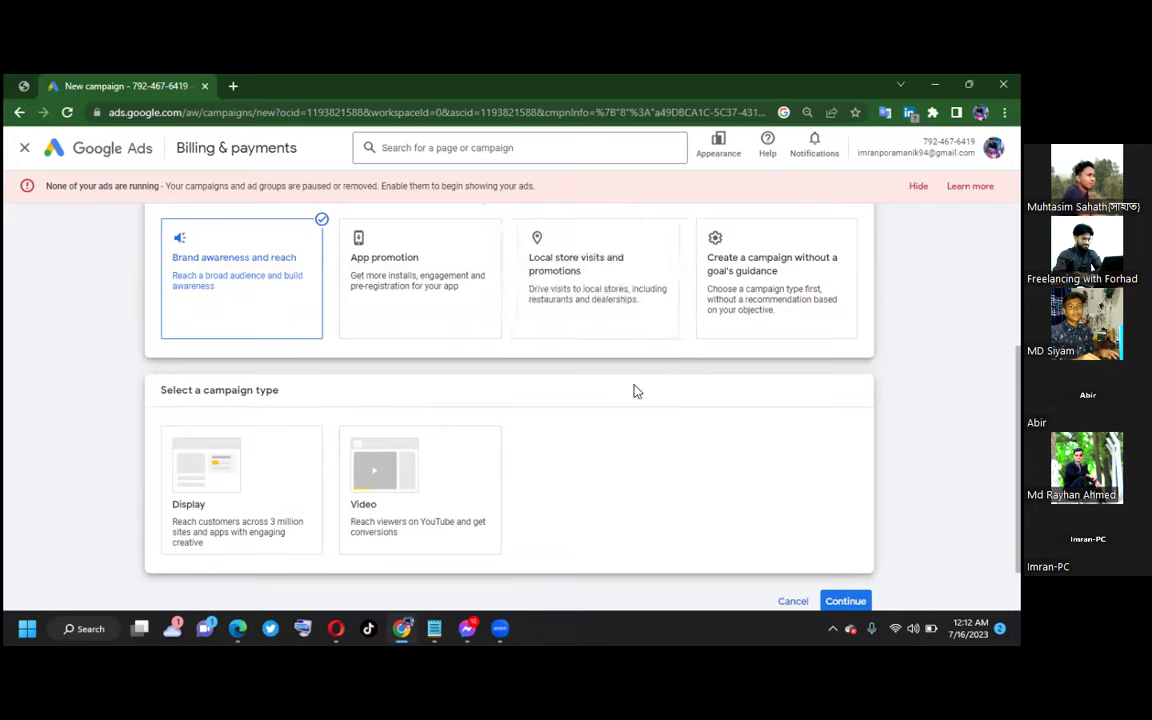
pyautogui.click(460, 490)
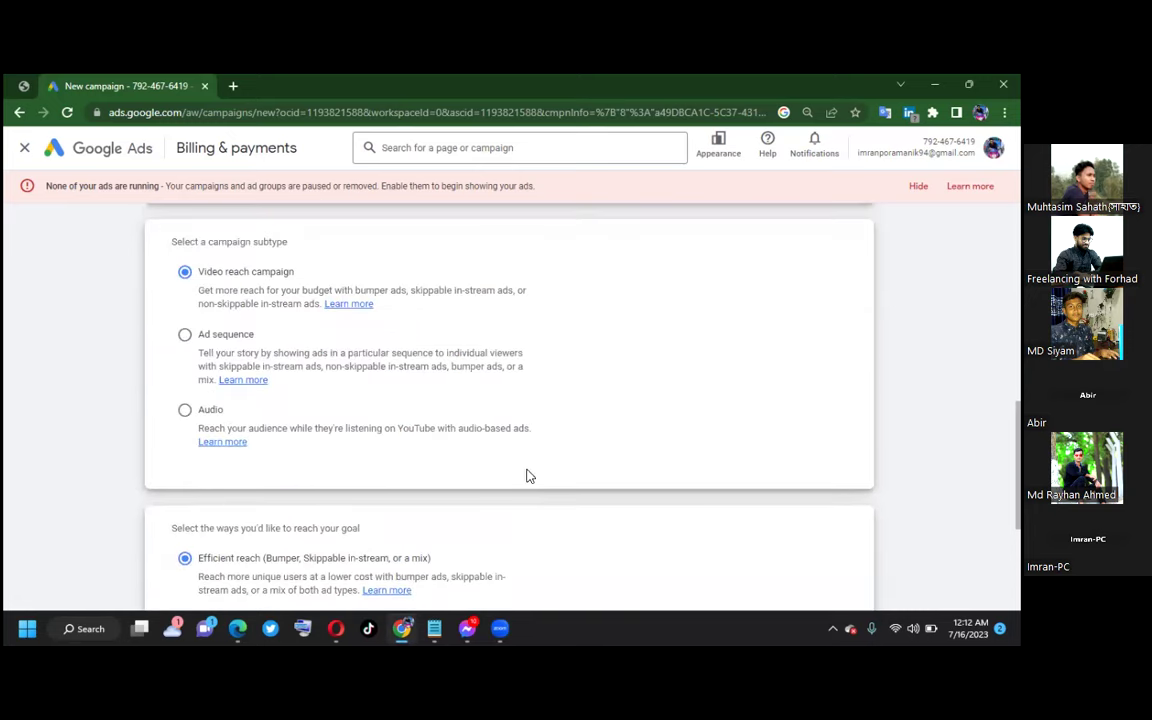
# Step: Review the objective, type and subtype choices, keep Video reach campaign with Efficient reach, and continue to the campaign settings
pyautogui.scroll(5, 528, 424)
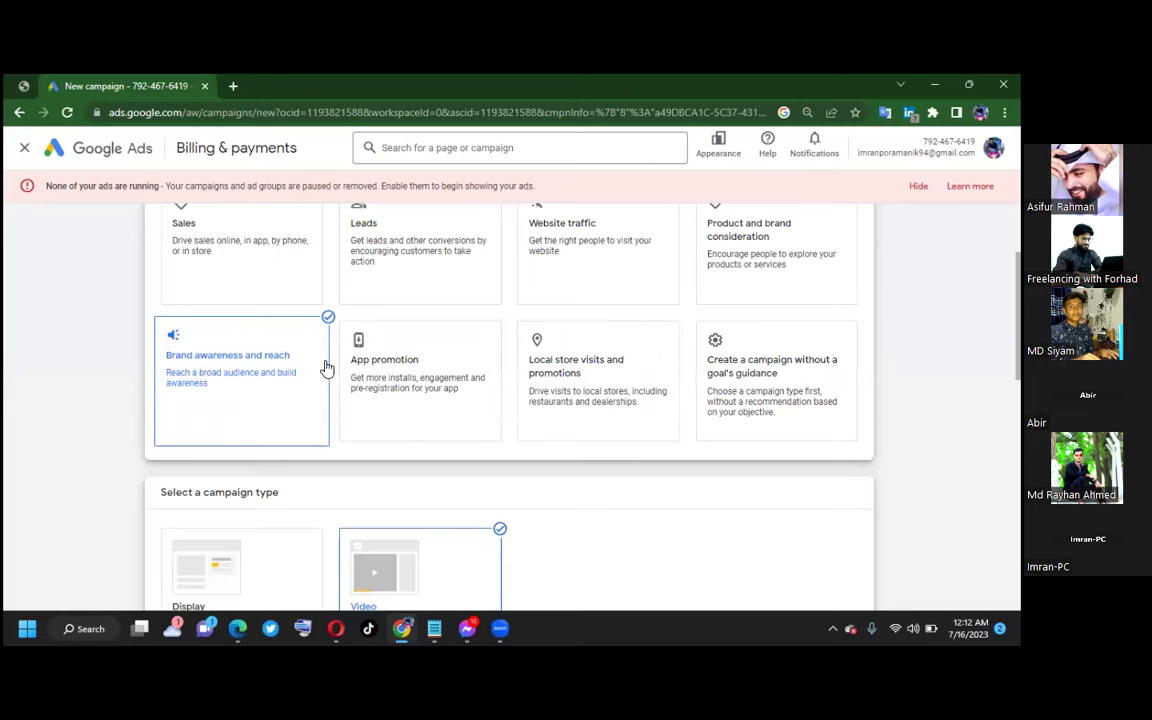
pyautogui.scroll(2, 520, 363)
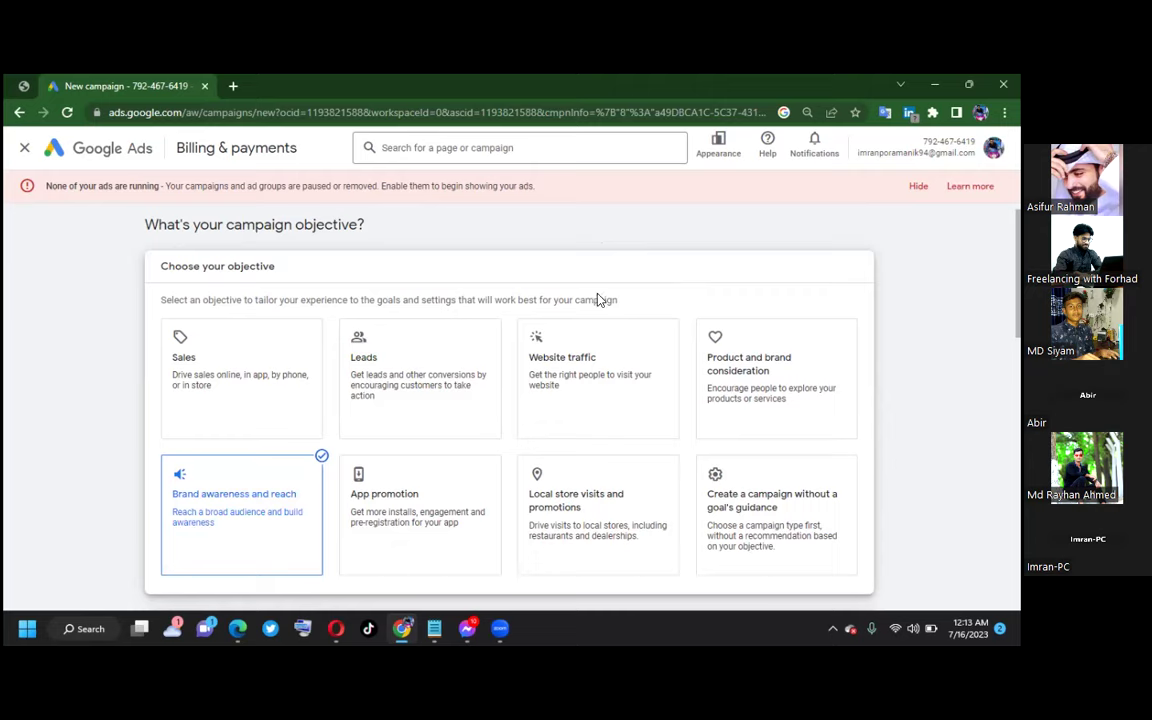
pyautogui.click(421, 470)
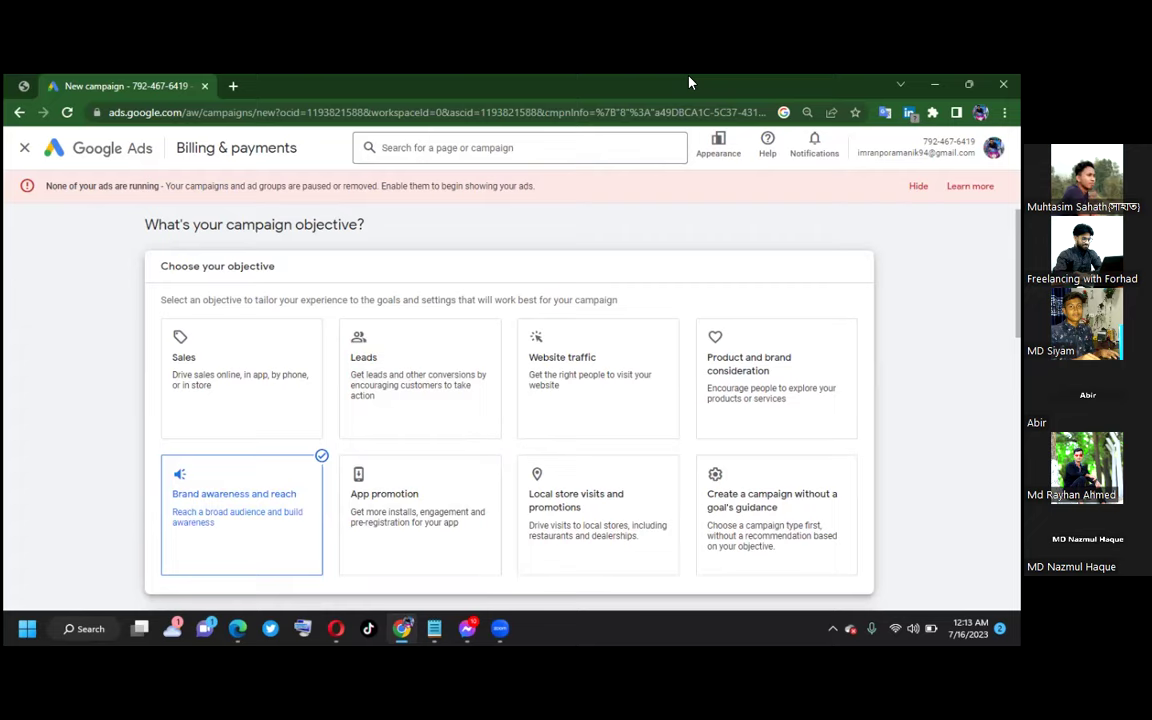
pyautogui.scroll(-3, 520, 400)
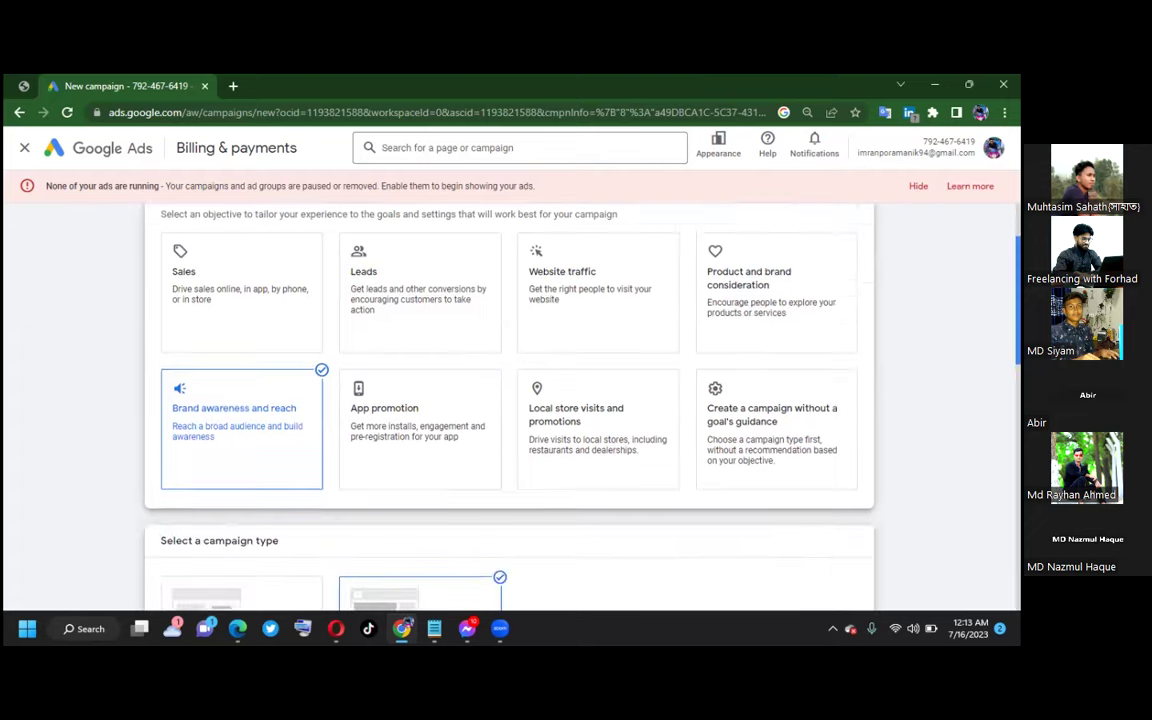
pyautogui.scroll(-2, 520, 400)
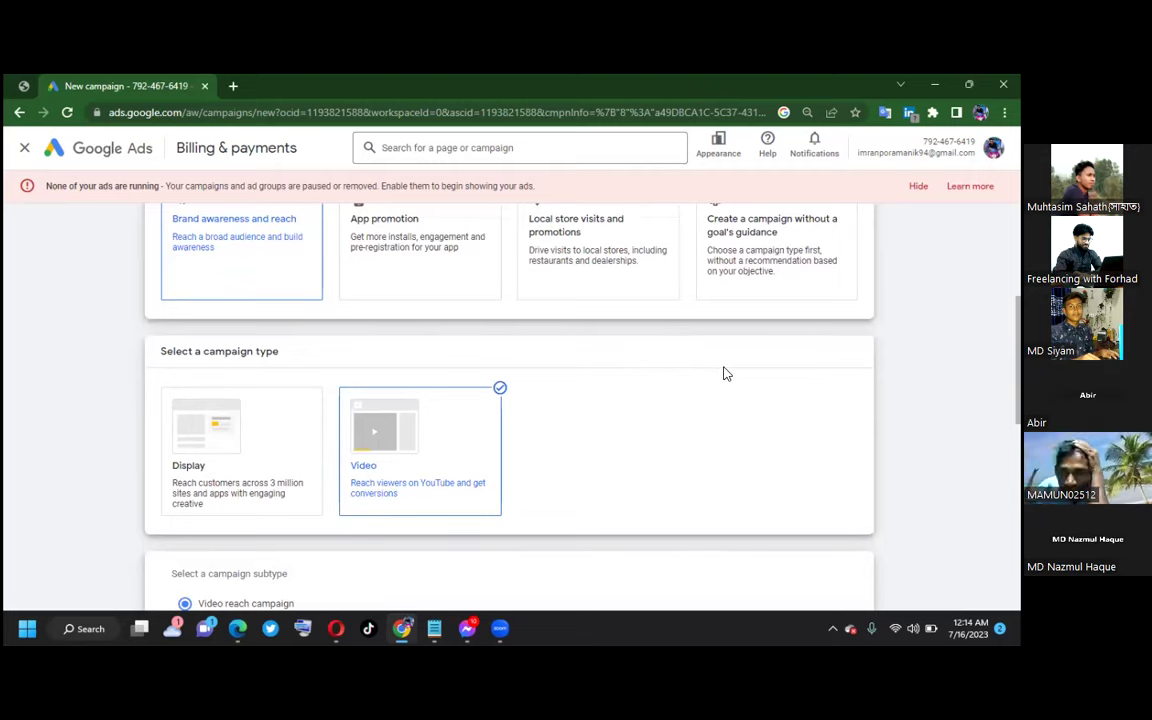
pyautogui.scroll(-3, 600, 372)
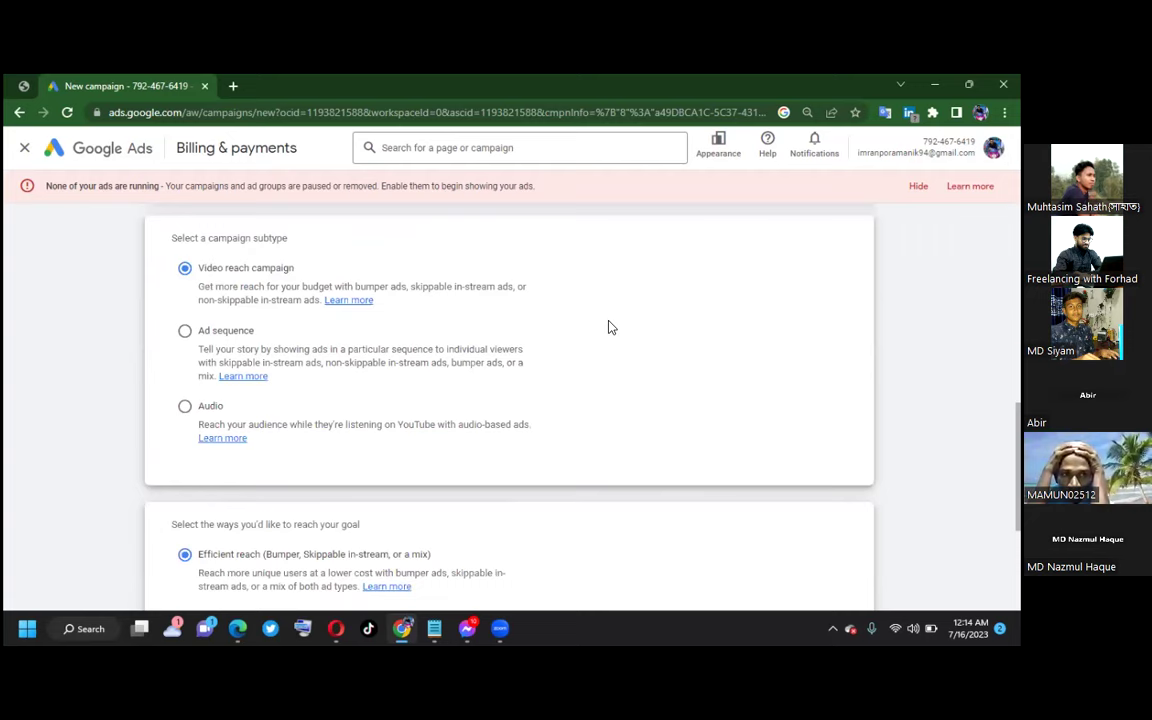
pyautogui.scroll(-1, 470, 368)
pyautogui.scroll(1, 474, 371)
pyautogui.scroll(1, 474, 371)
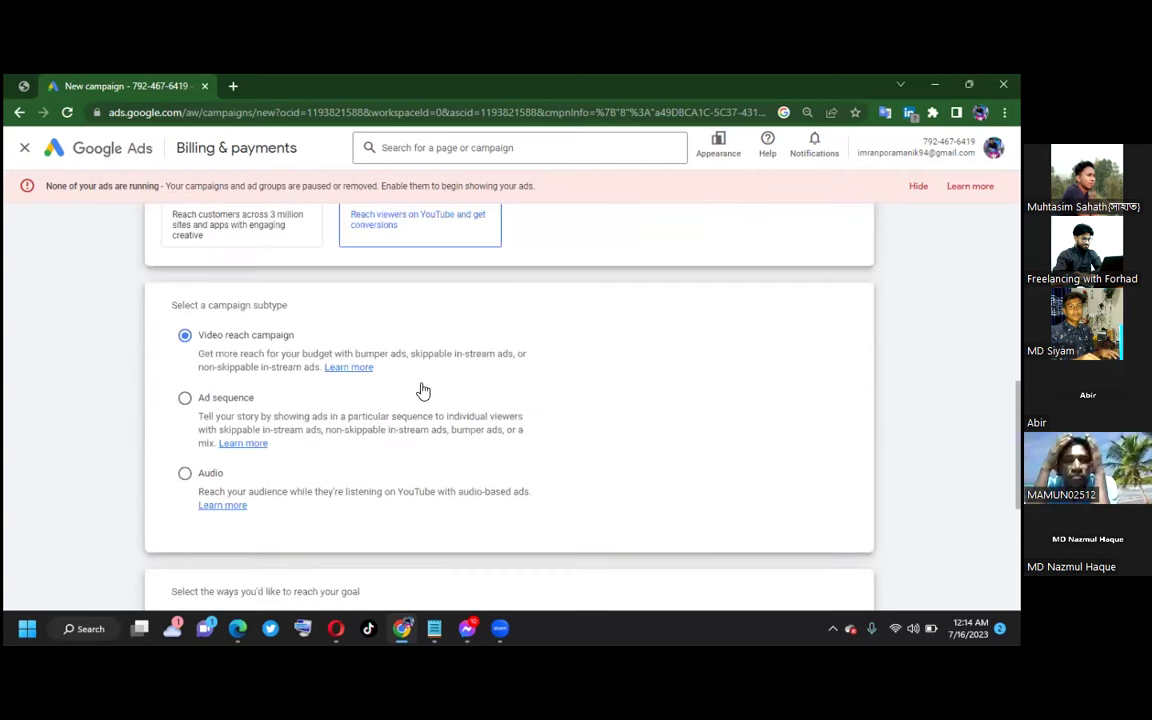
pyautogui.scroll(-4, 368, 437)
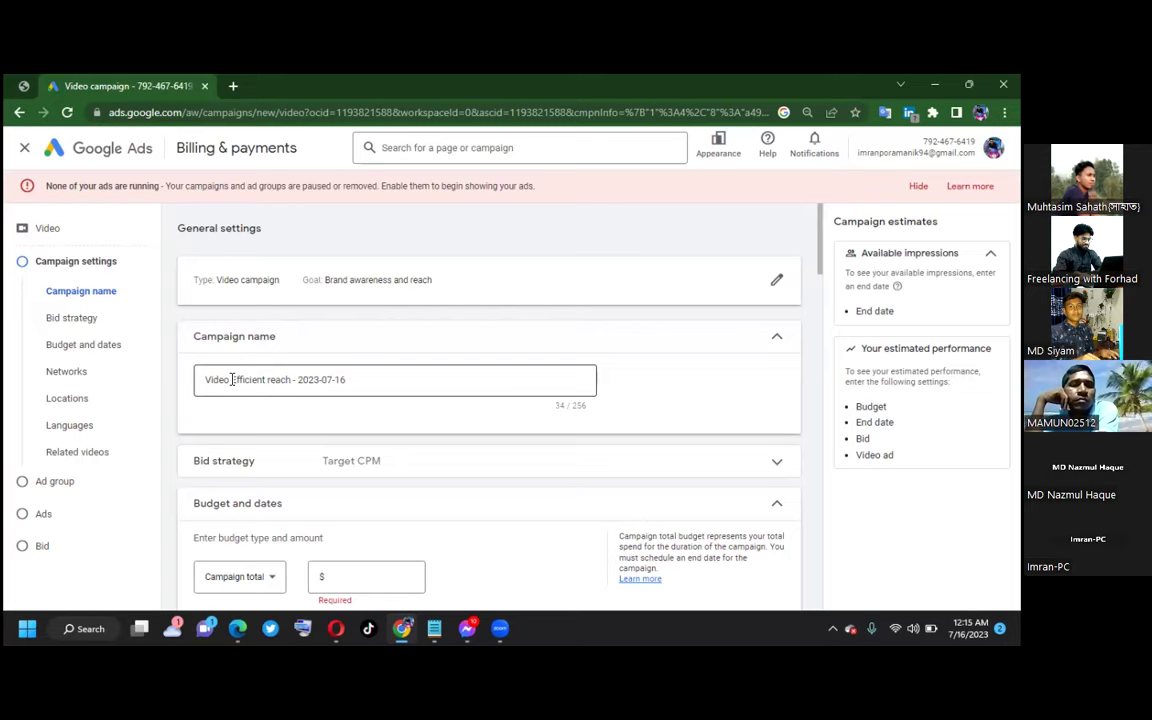
# Step: Replace "Video Efficient reach" in the campaign name with "Brand awareness", using the suggested spelling correction and keeping the date
pyautogui.moveTo(207, 378); pyautogui.dragTo(291, 380)
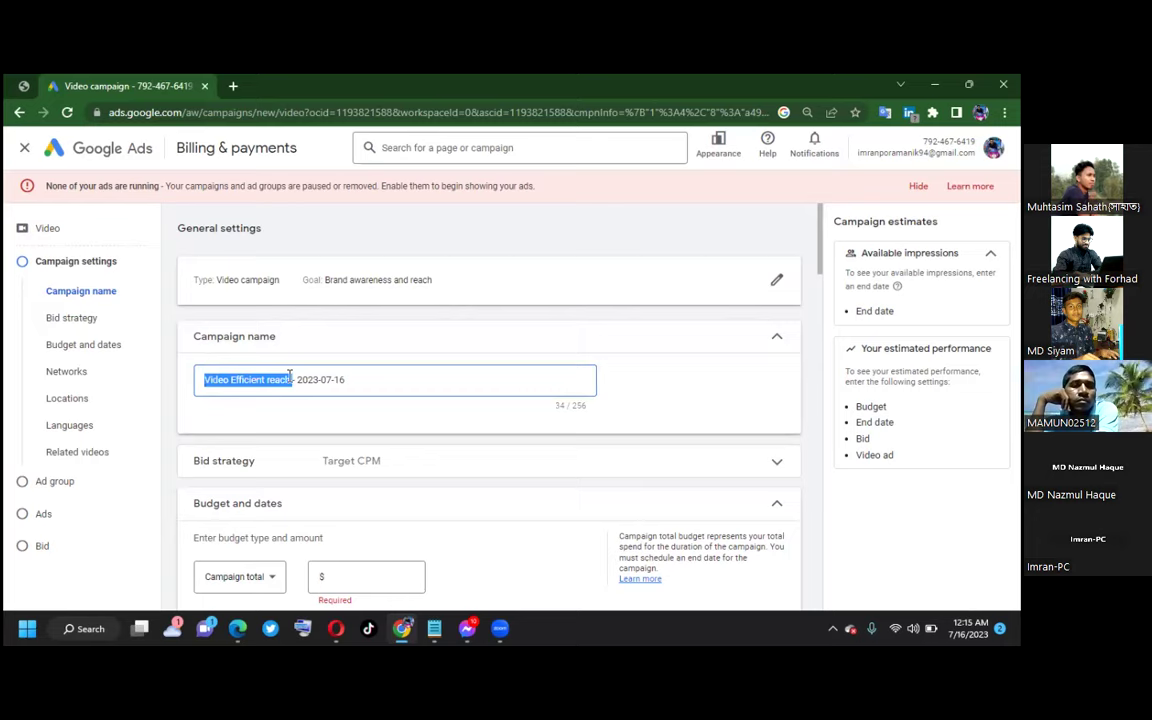
pyautogui.write('Brand')
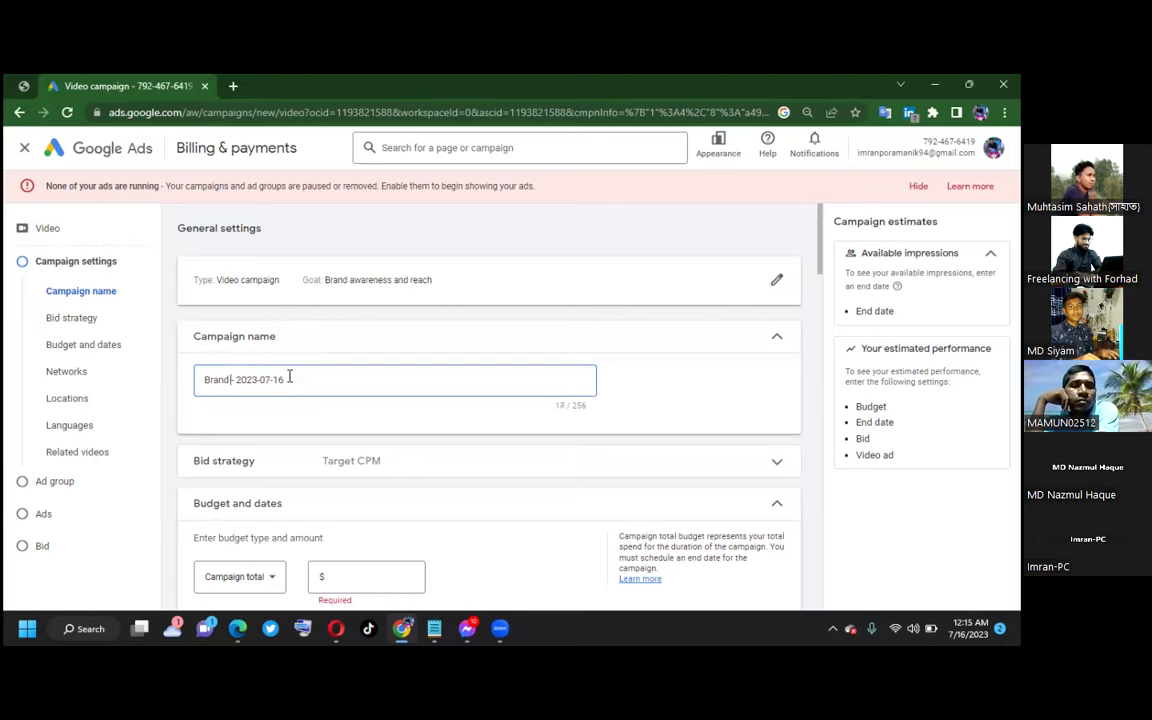
pyautogui.write(' awar')
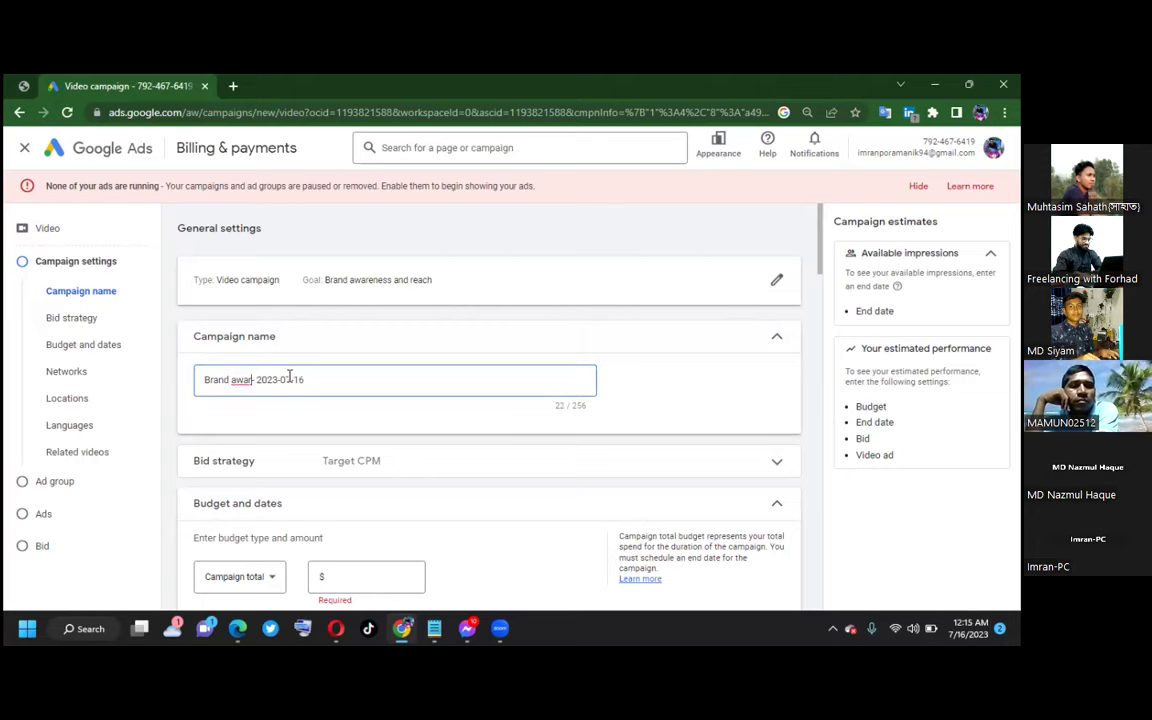
pyautogui.write('w')
pyautogui.write('e')
pyautogui.write('nes')
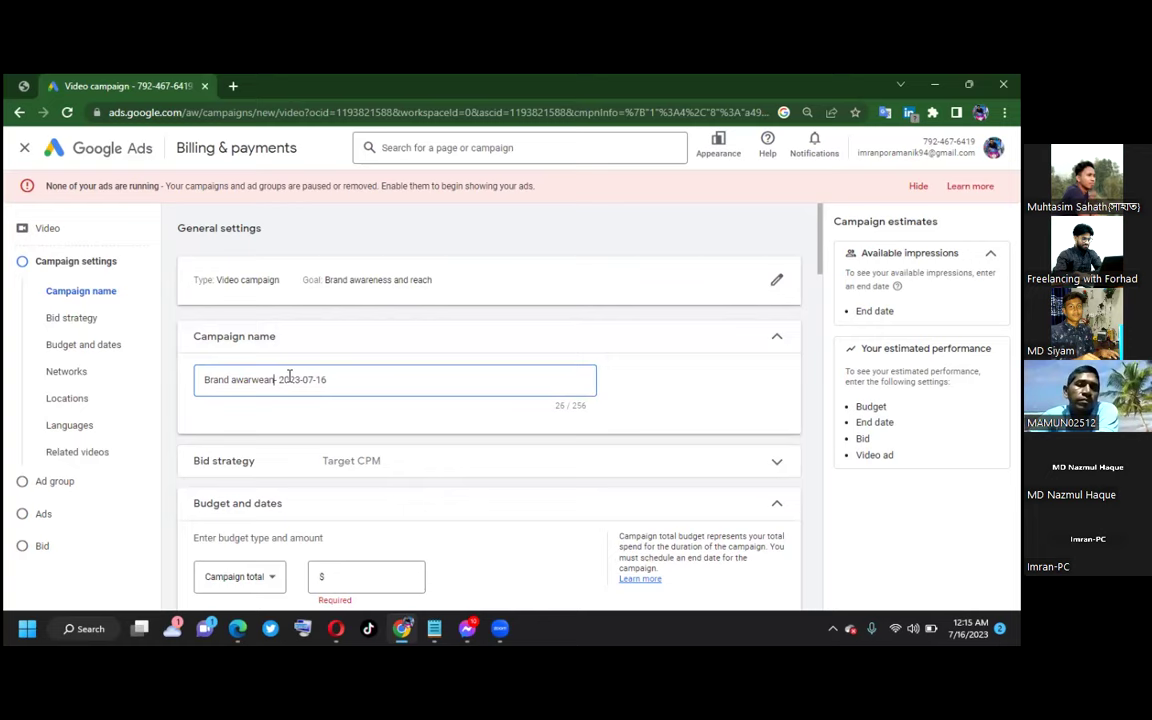
pyautogui.write('ce')
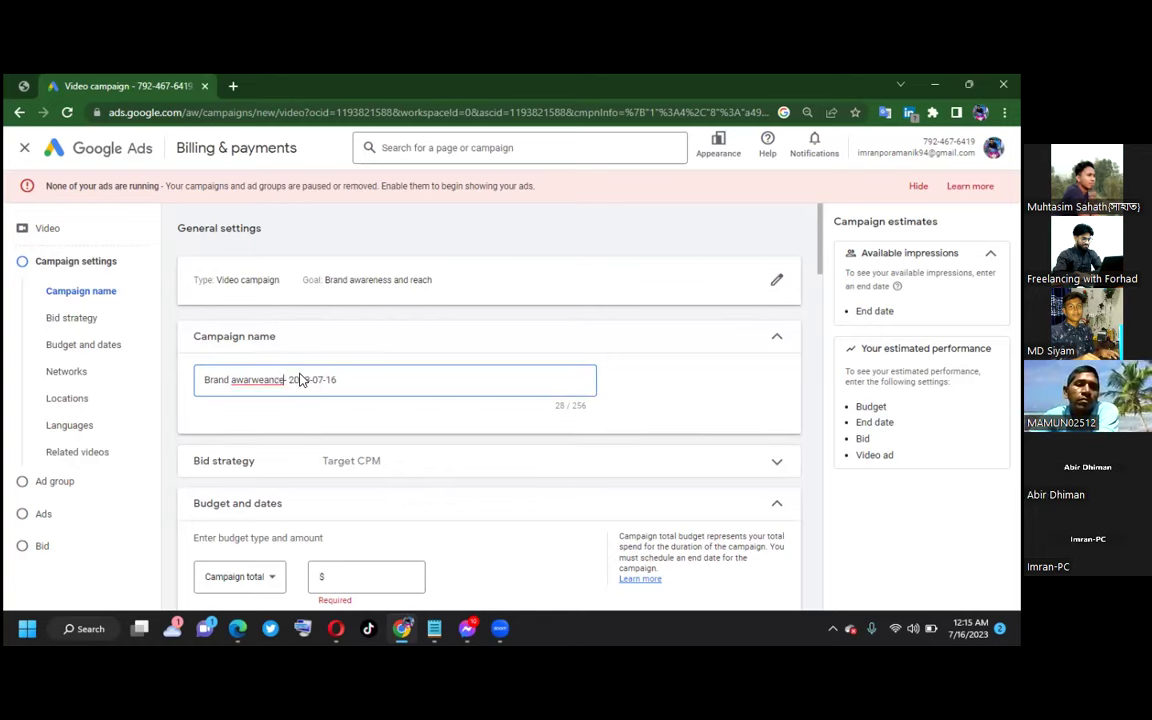
pyautogui.rightClick(268, 380)
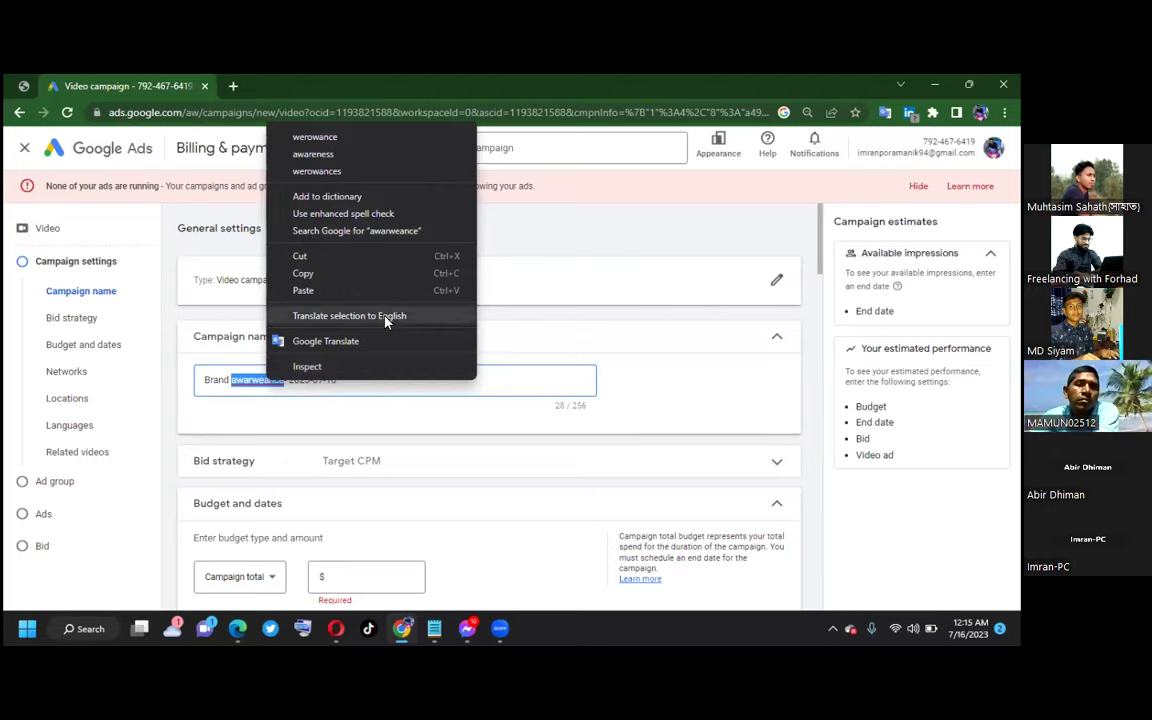
pyautogui.click(330, 154)
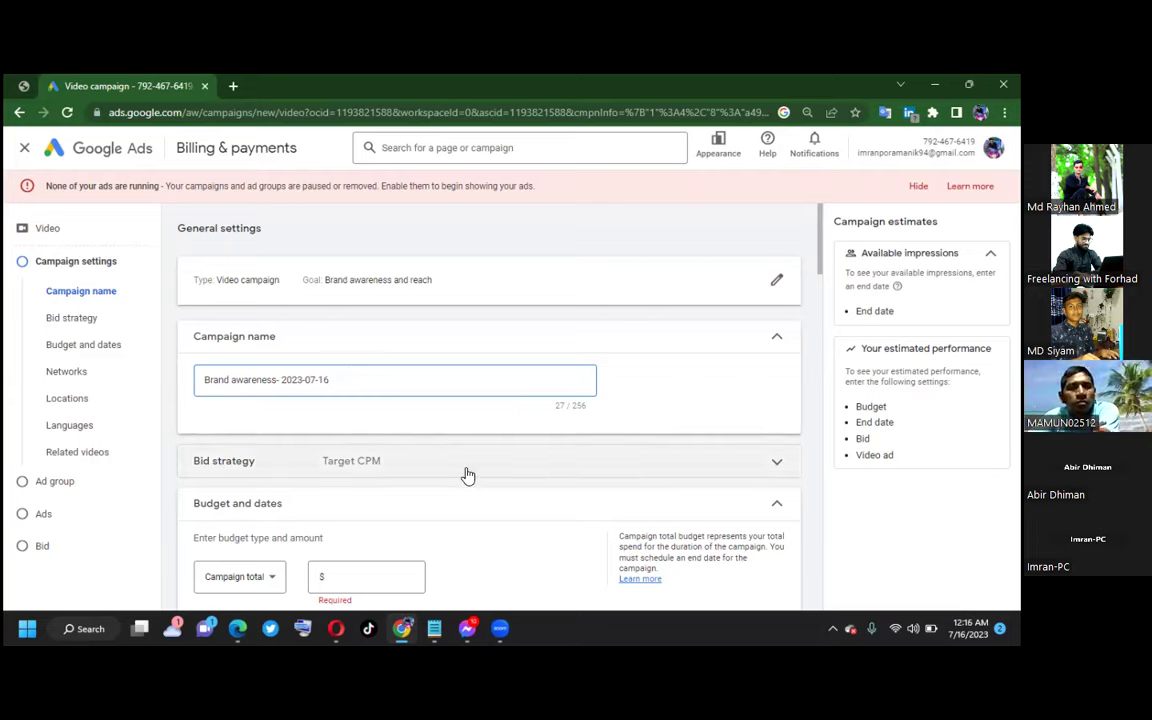
# Step: Add "Video Views" after "Brand awareness" in the campaign name, before the date
pyautogui.click(278, 379)
pyautogui.write('-')
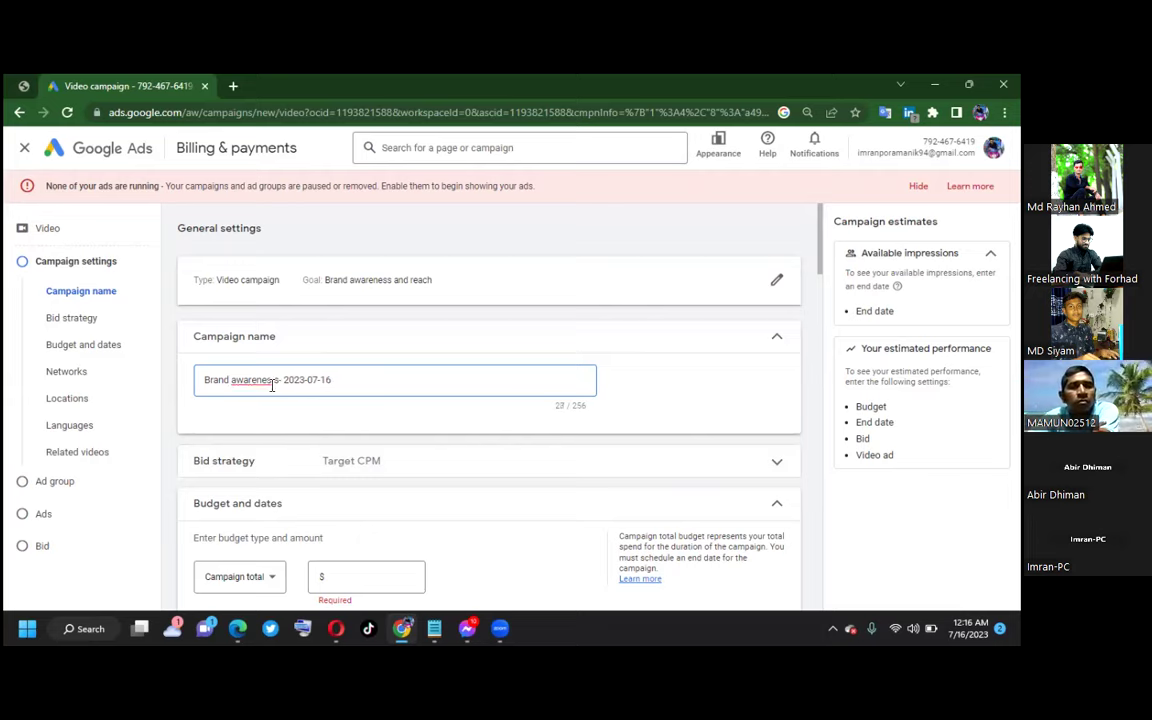
pyautogui.press('BackSpace')
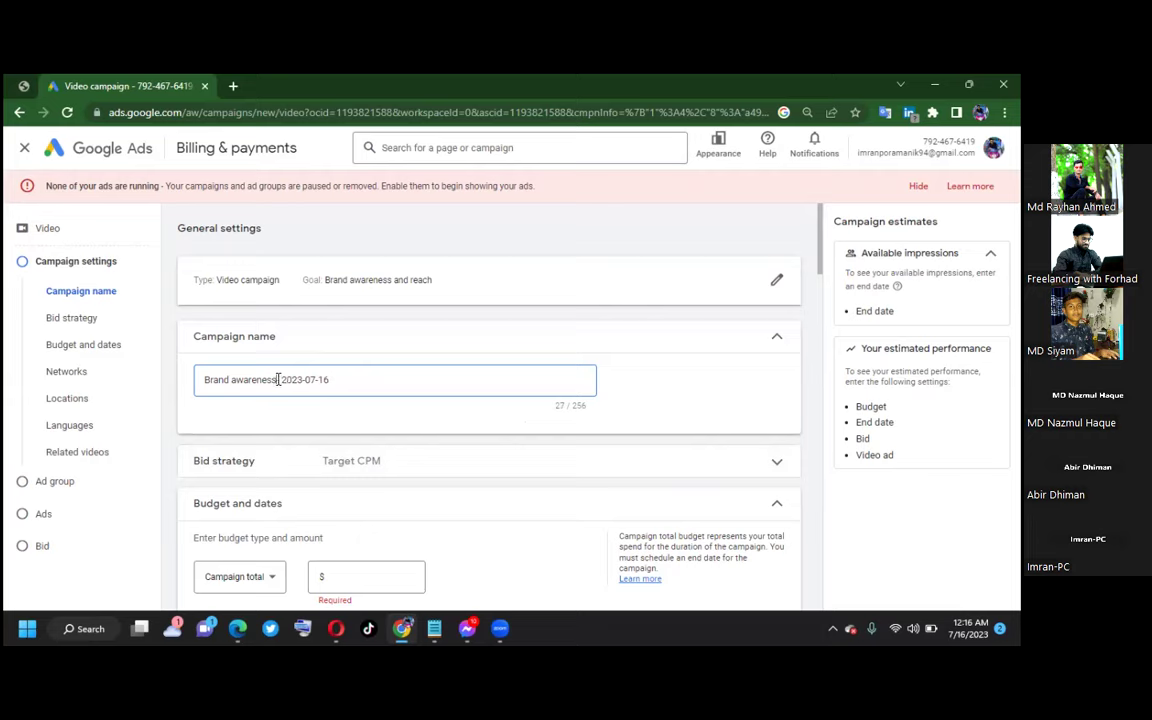
pyautogui.write('-')
pyautogui.press('BackSpace')
pyautogui.write('Video Views')
# Step: Expand the bid strategy settings and set the campaign budget to Daily with an amount of $30.00
pyautogui.click(777, 467)
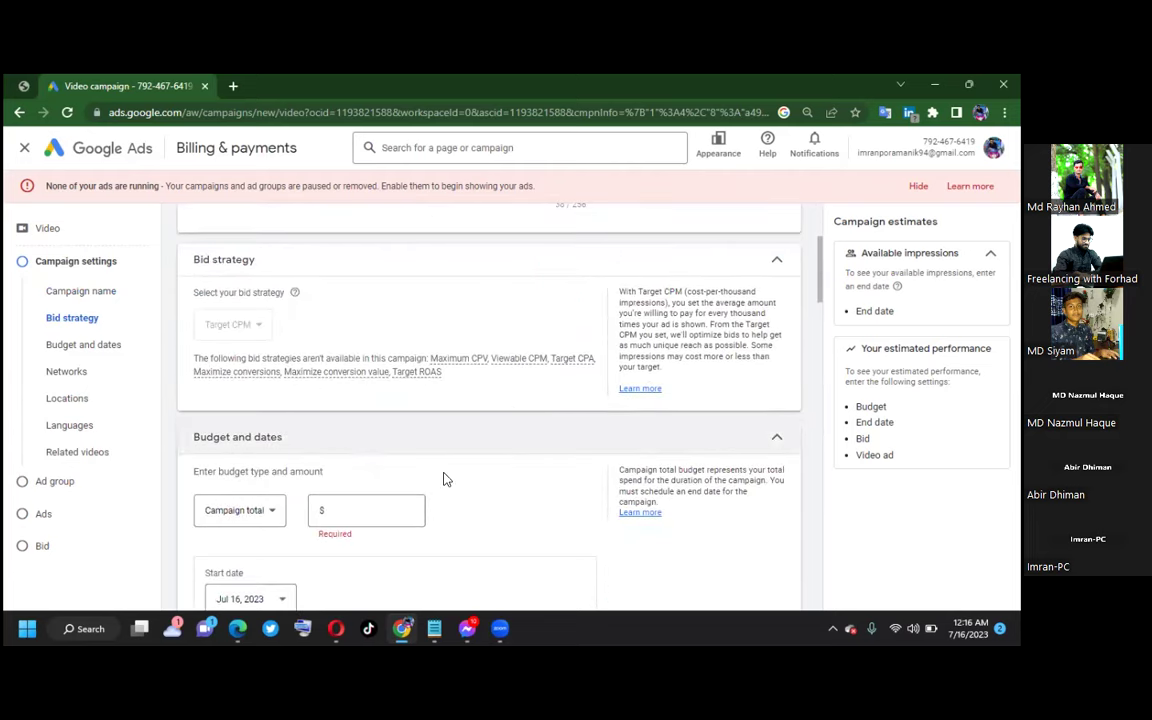
pyautogui.scroll(-1, 442, 478)
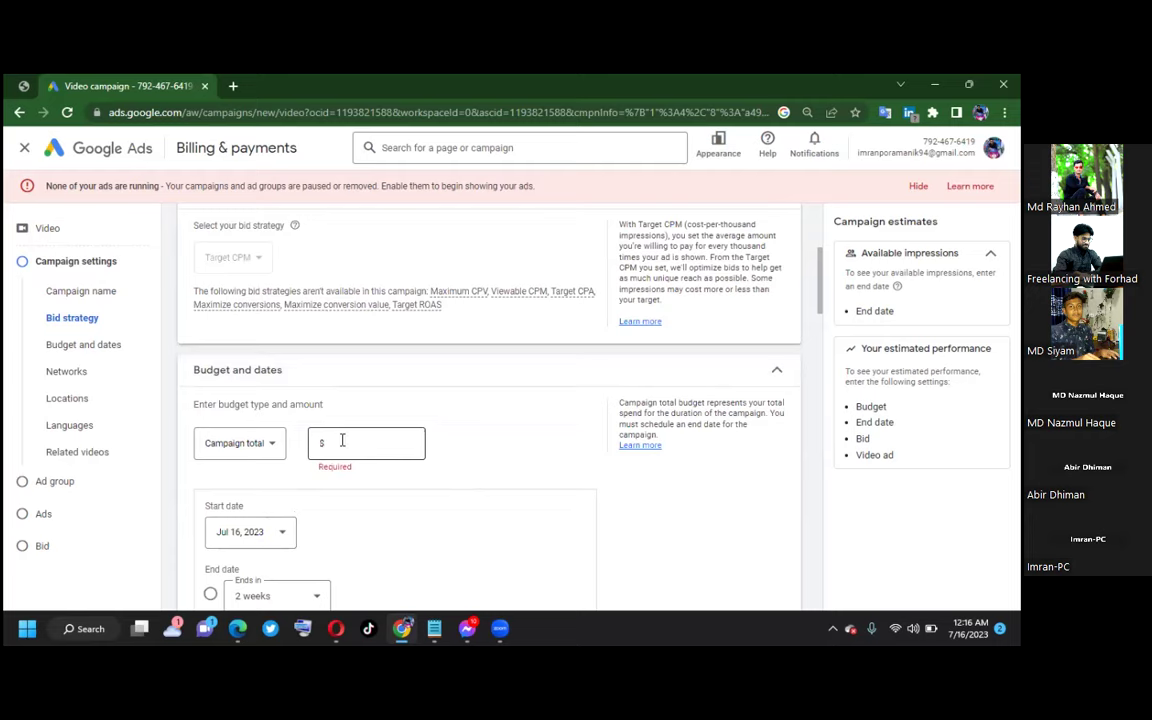
pyautogui.click(263, 449)
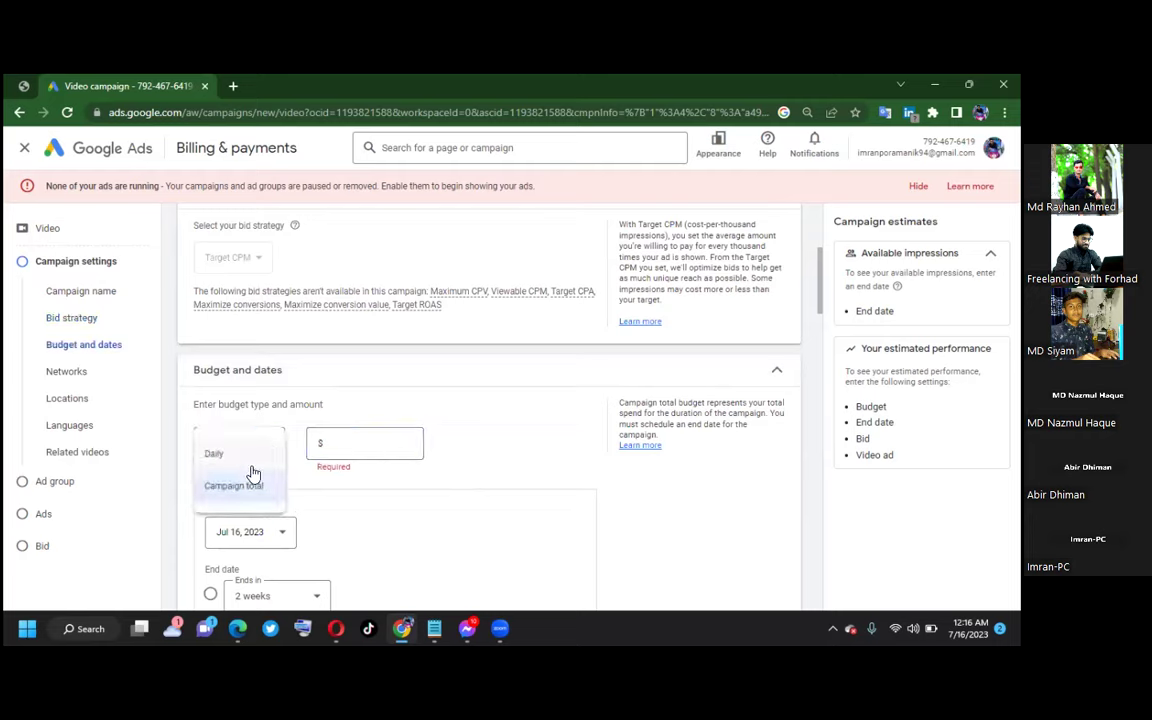
pyautogui.click(237, 455)
pyautogui.click(326, 440)
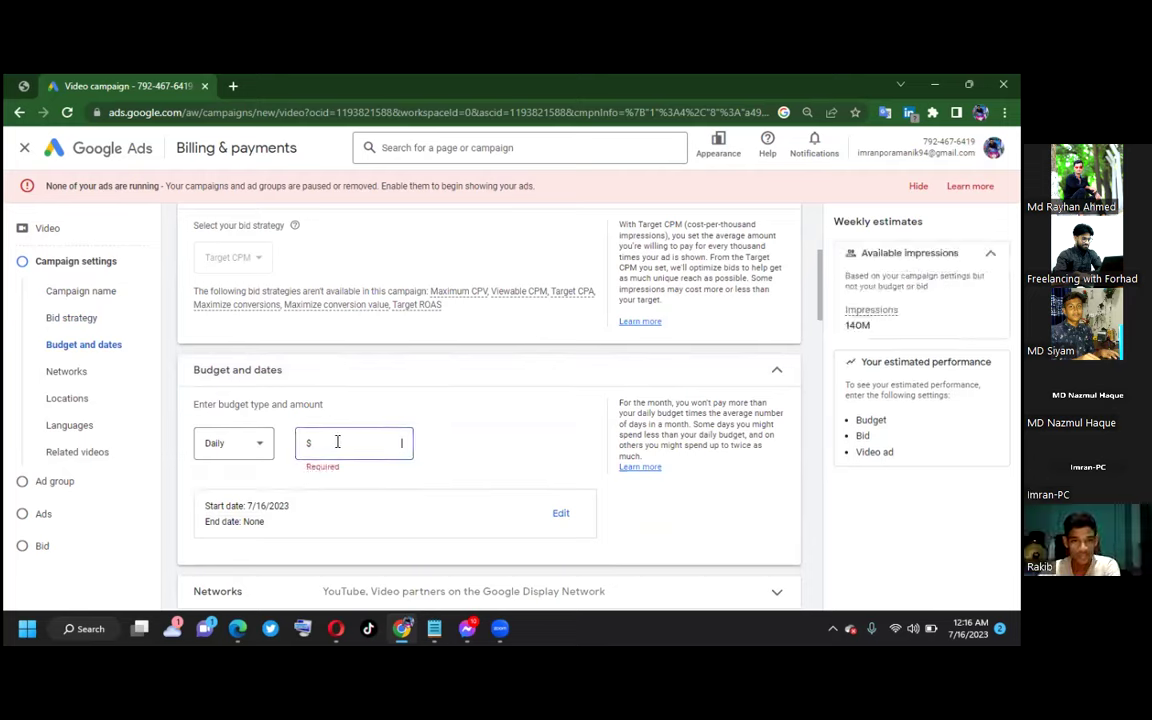
pyautogui.write('30.00')
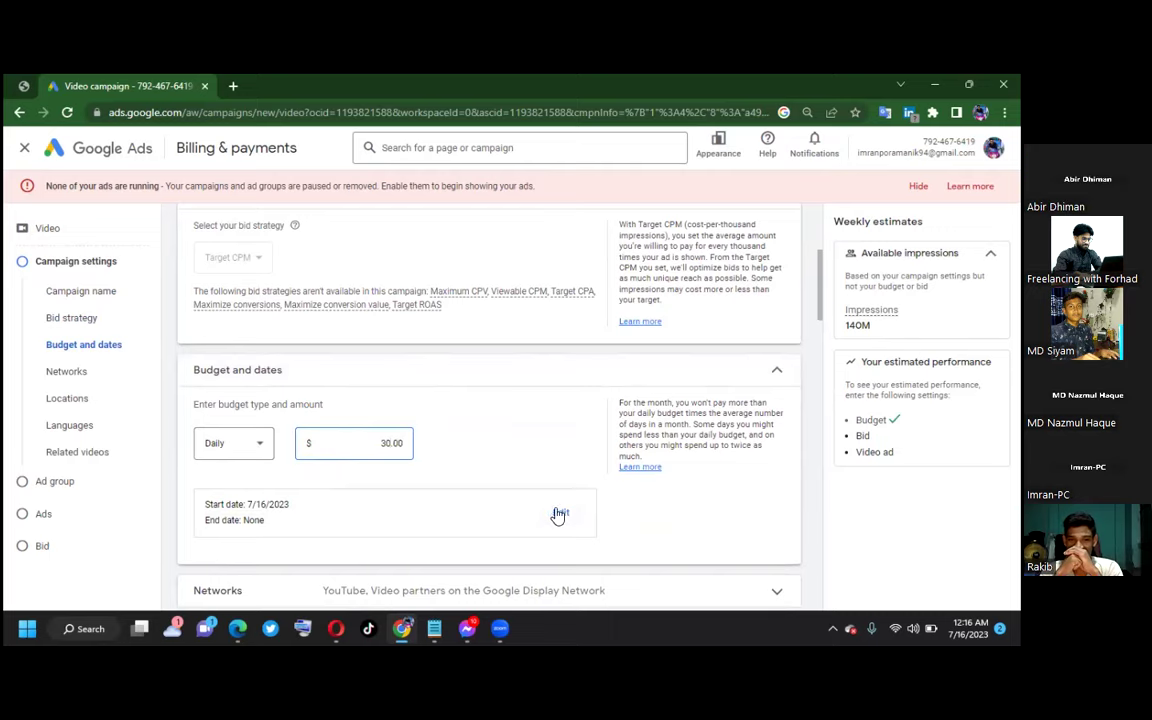
# Step: Open the campaign's start and end dates for editing and expand the Networks settings
pyautogui.scroll(-2, 545, 474)
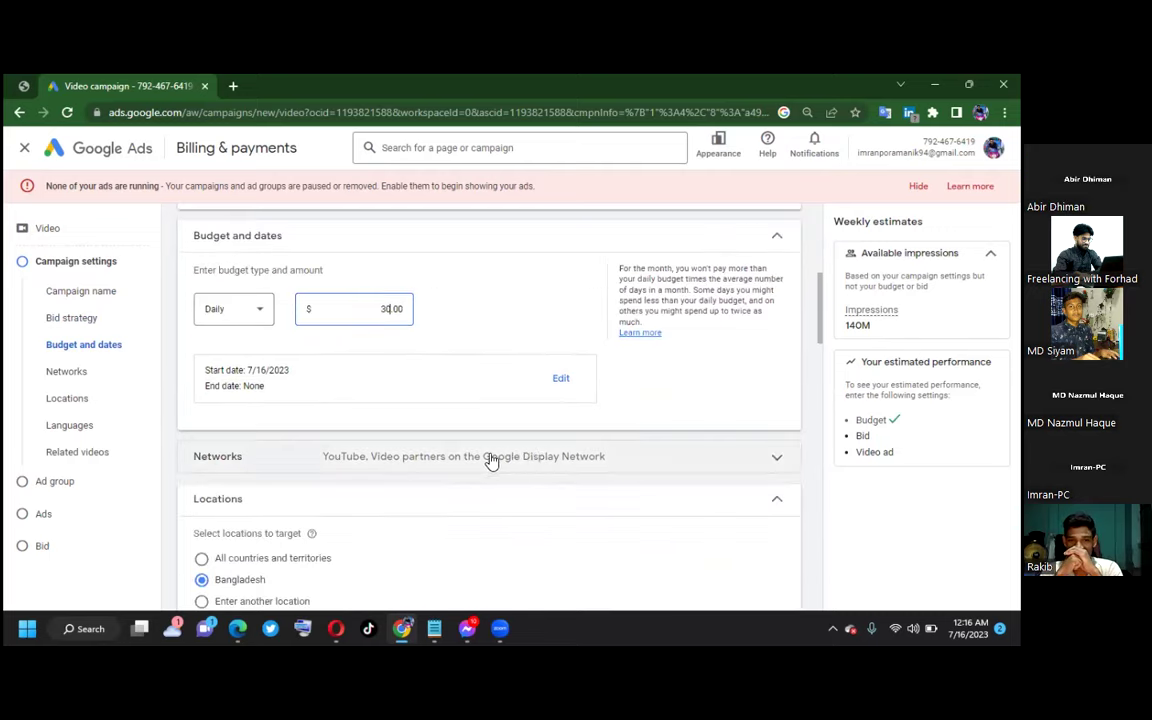
pyautogui.click(561, 381)
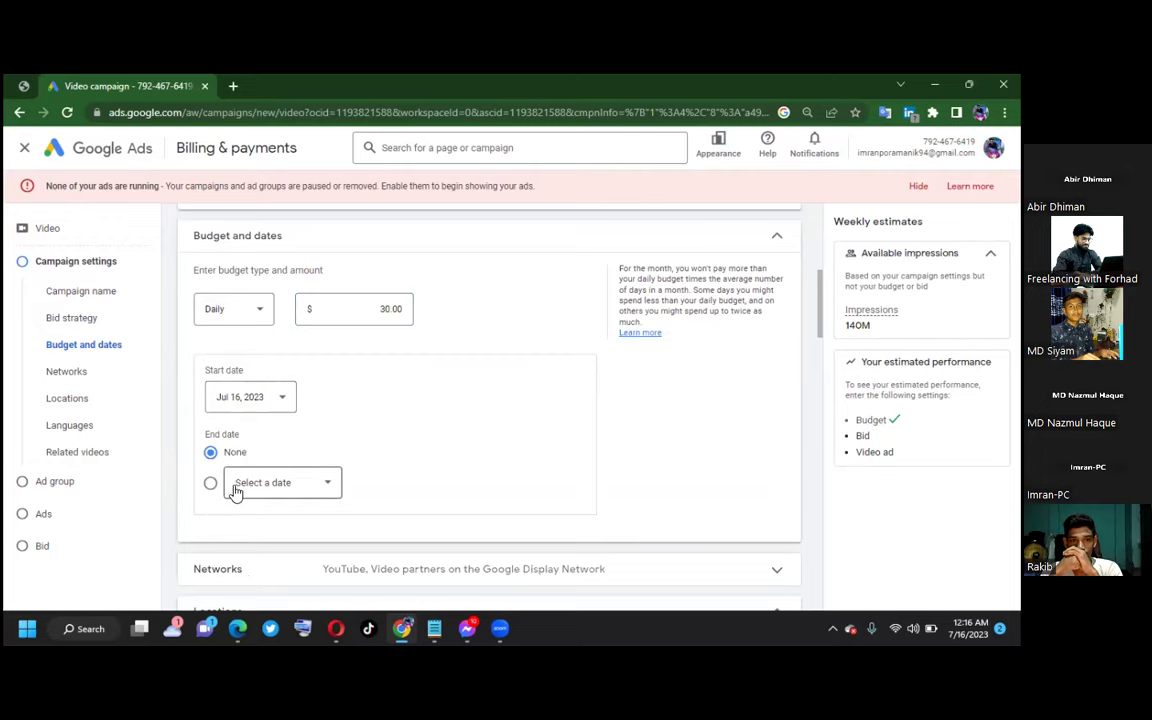
pyautogui.scroll(-3, 386, 470)
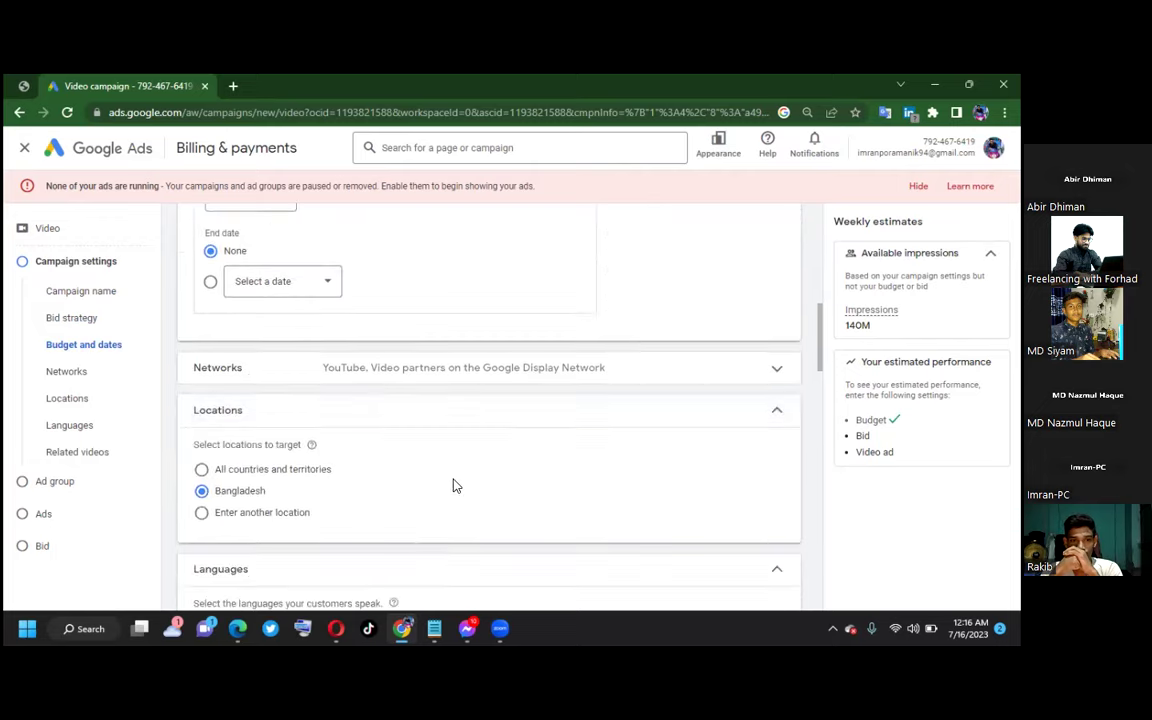
pyautogui.click(772, 372)
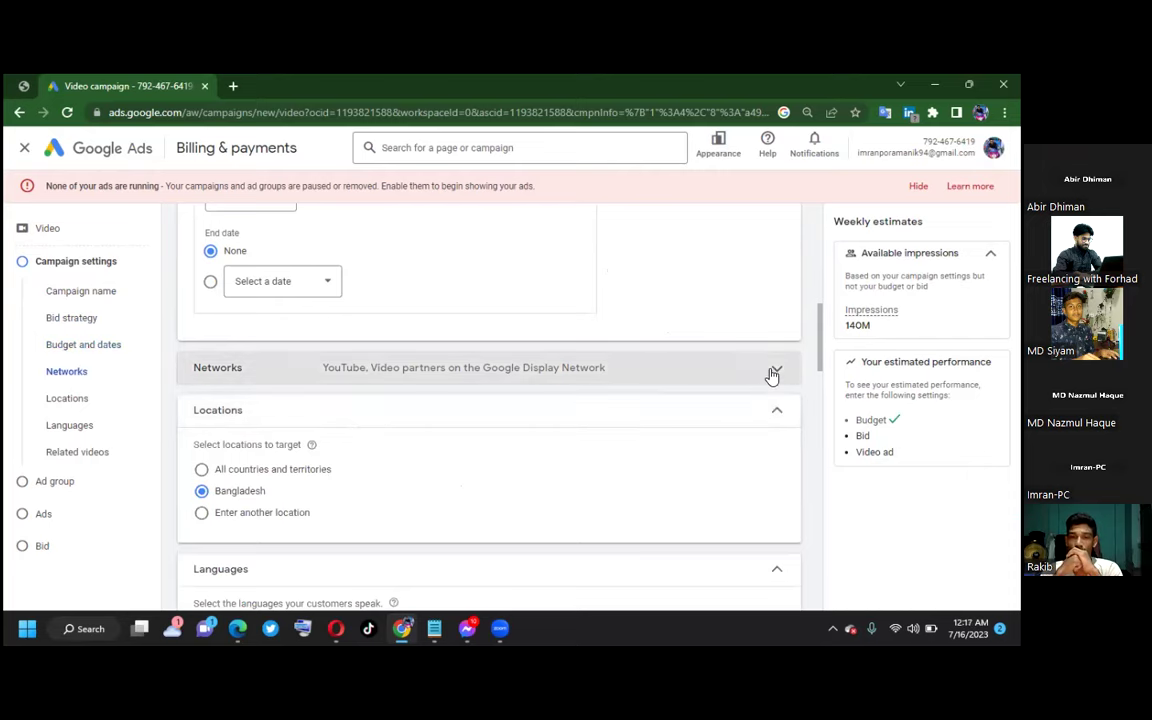
# Step: Try the option to enter another target location and switch the targeting back to Bangladesh
pyautogui.scroll(-2, 411, 486)
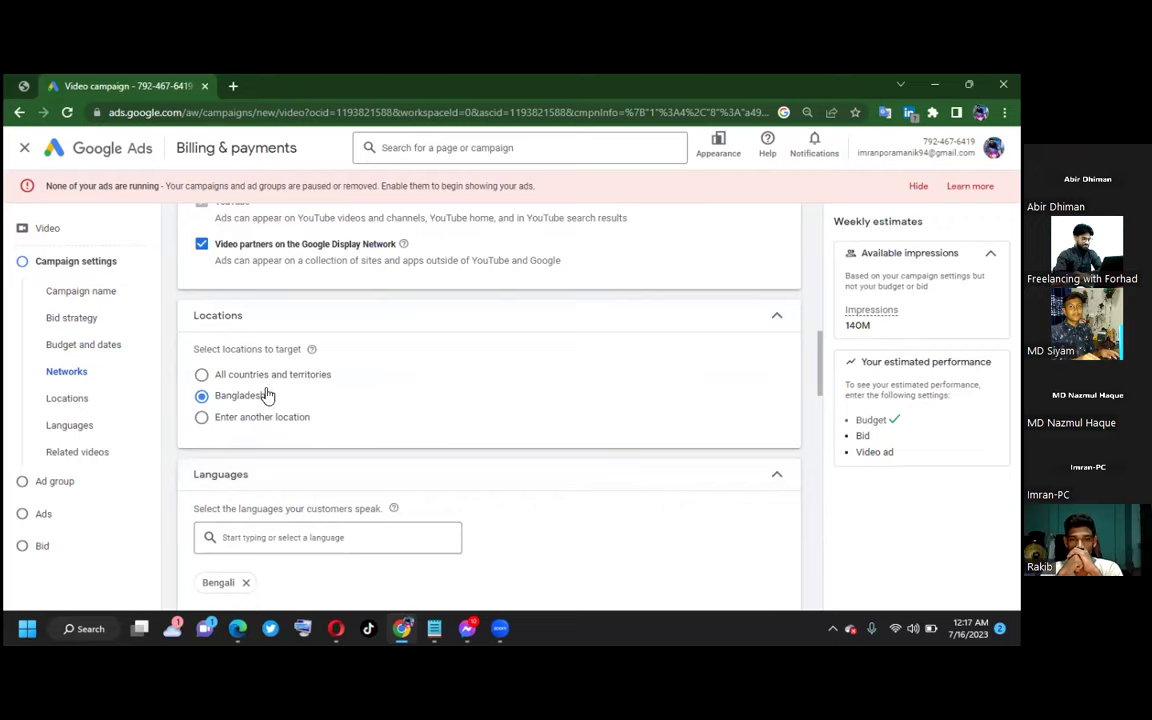
pyautogui.click(201, 424)
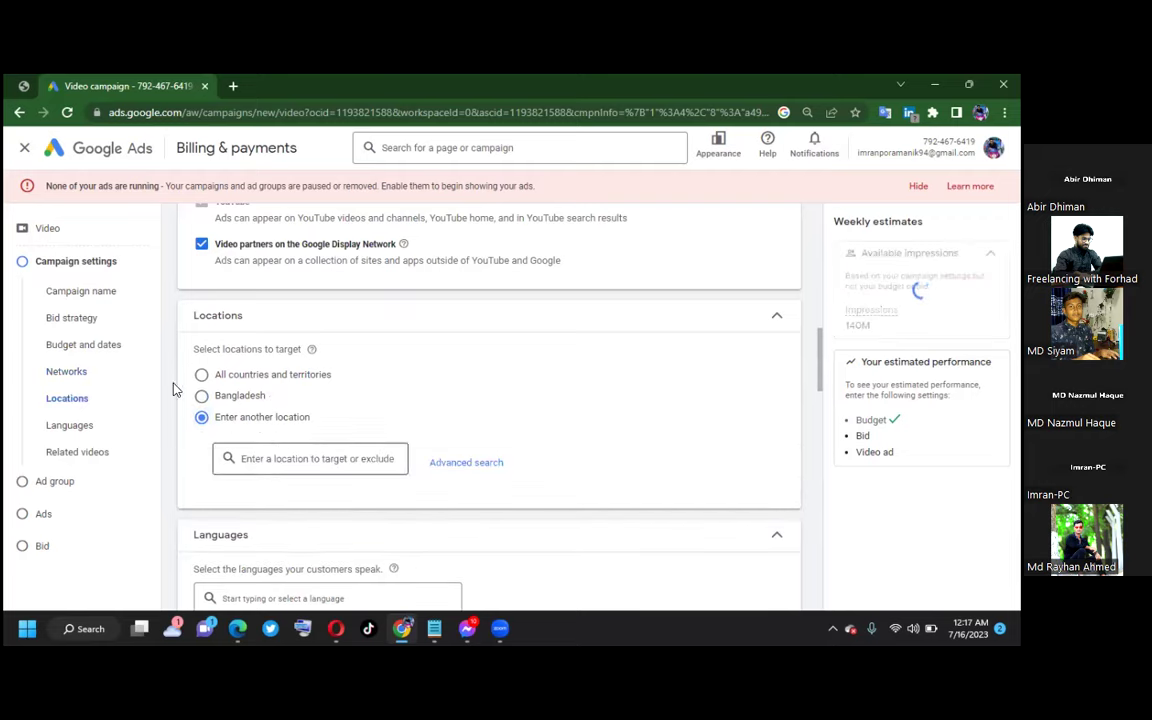
pyautogui.click(203, 397)
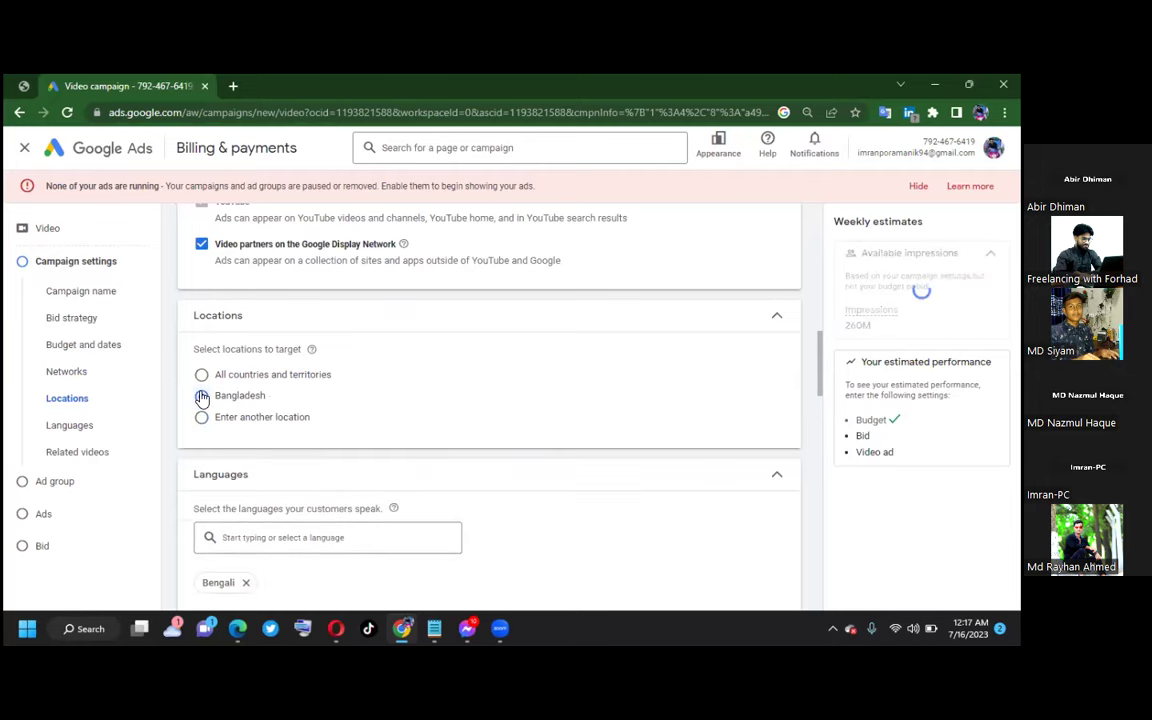
# Step: Exclude Video partners on the Google Display Network from the campaign's networks
pyautogui.scroll(1, 336, 349)
pyautogui.scroll(1, 336, 349)
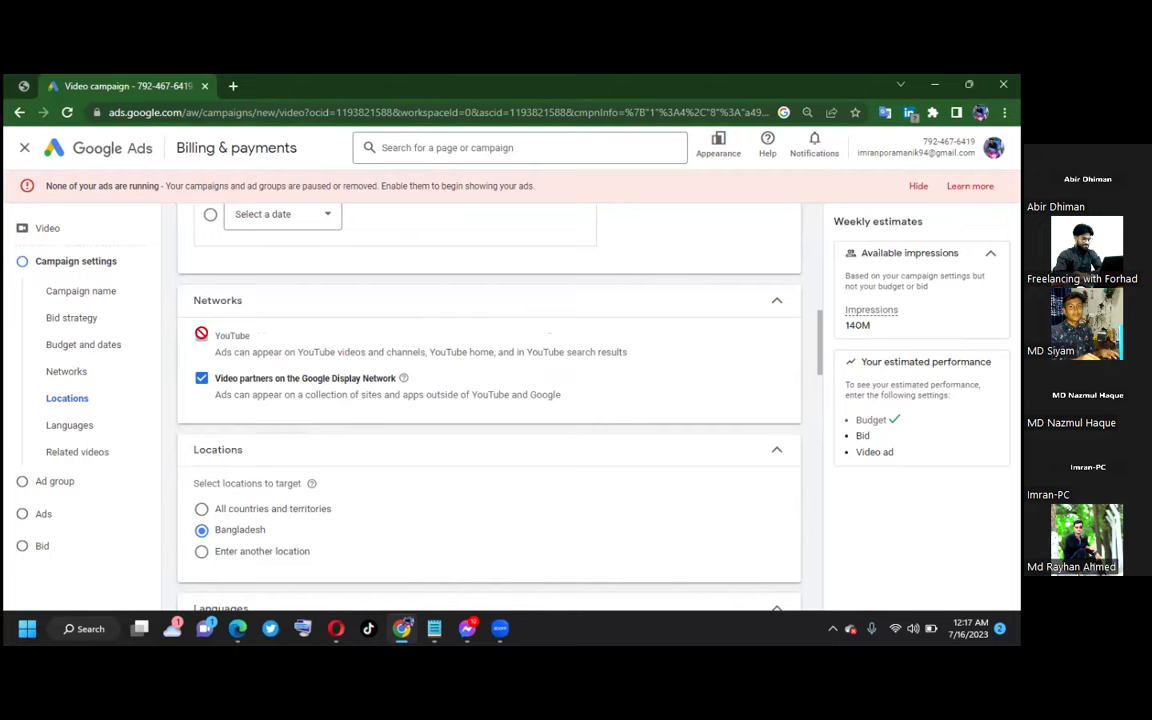
pyautogui.click(203, 380)
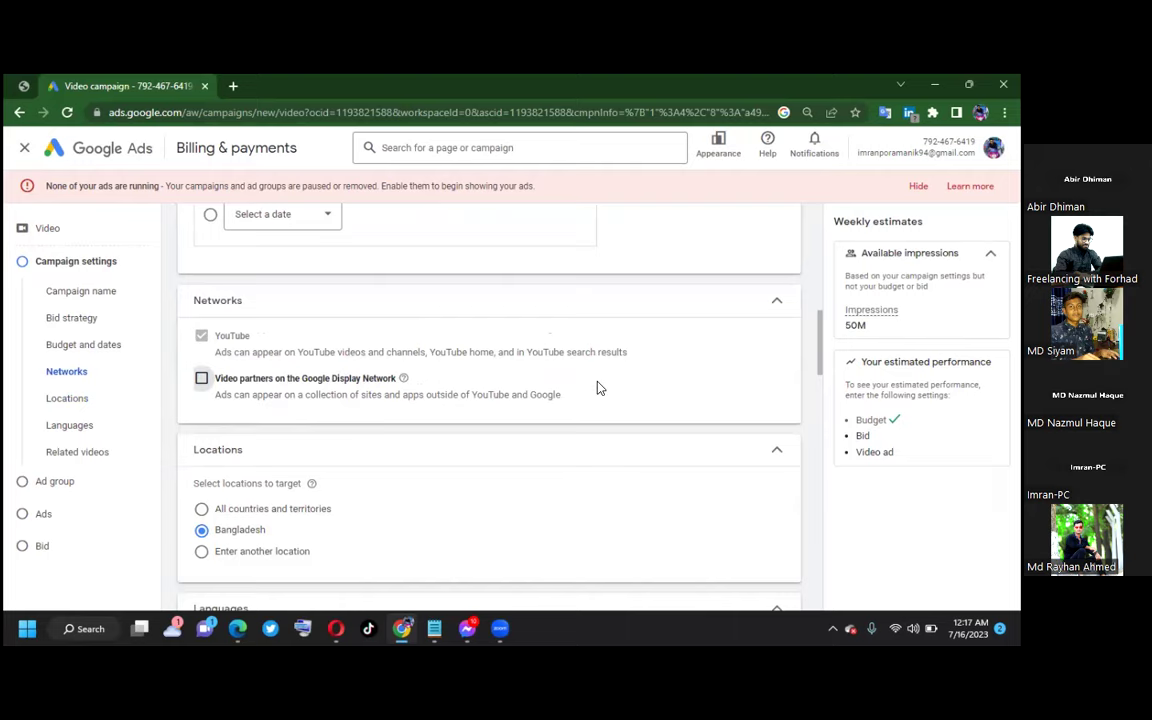
pyautogui.scroll(-2, 605, 390)
pyautogui.scroll(2, 600, 392)
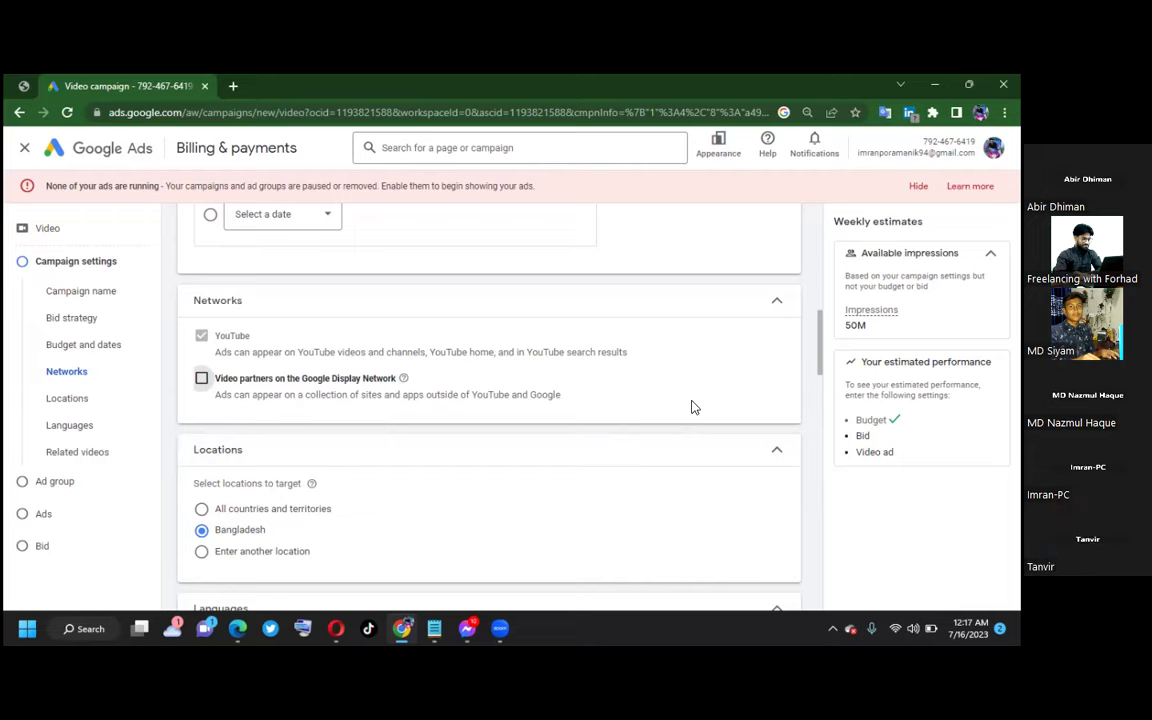
# Step: Add English to the campaign's customer languages alongside Bengali
pyautogui.scroll(-3, 685, 408)
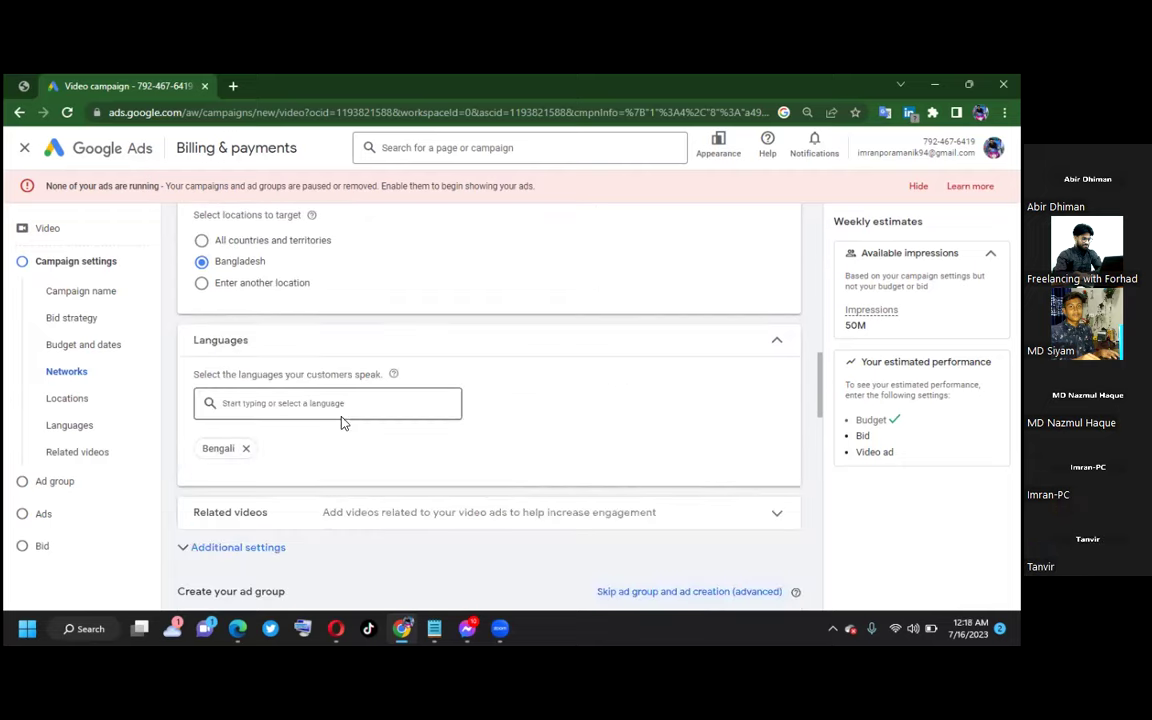
pyautogui.click(278, 400)
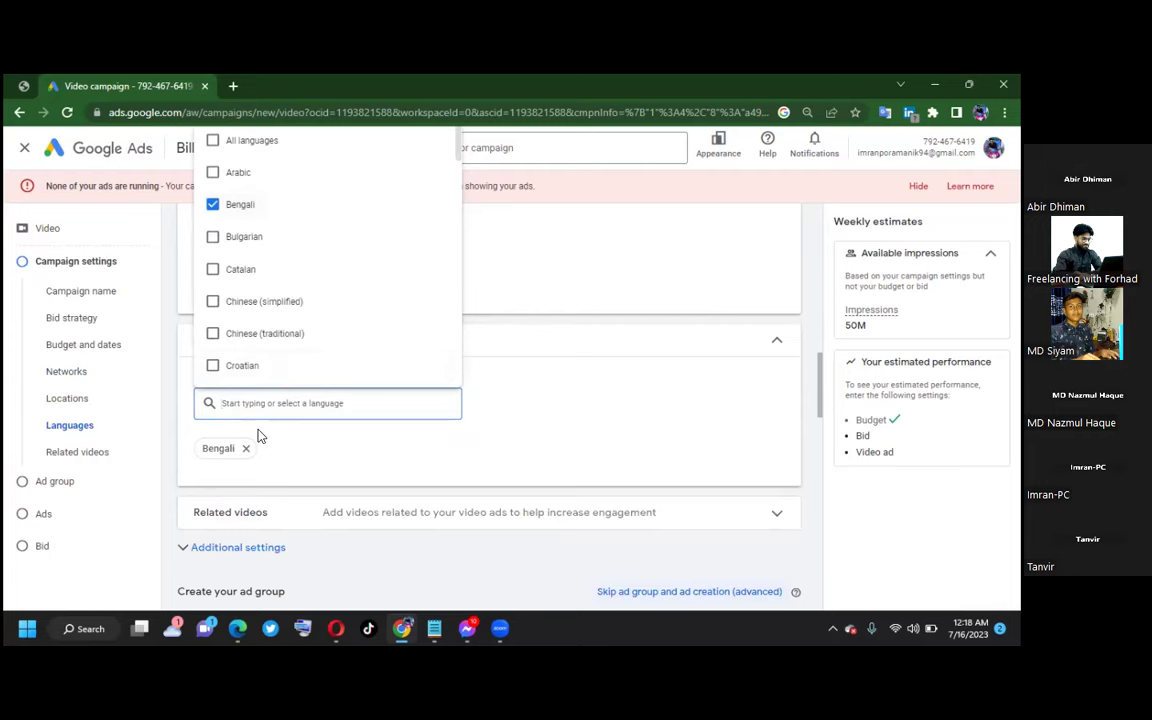
pyautogui.write('E')
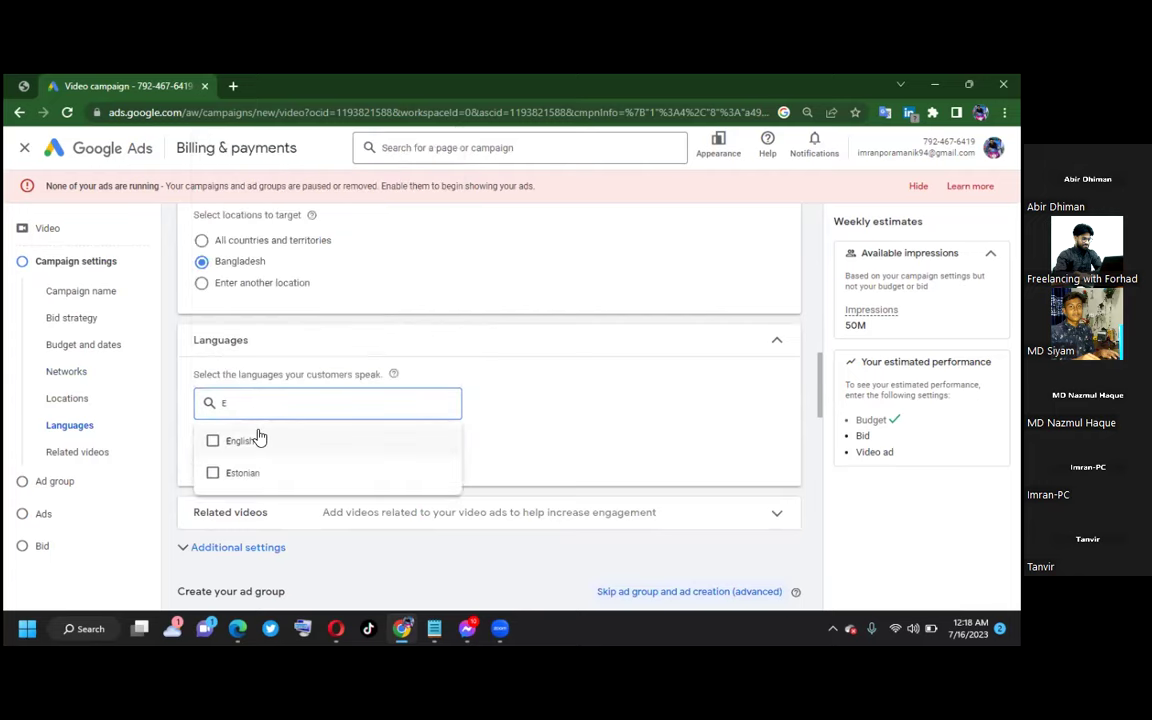
pyautogui.click(258, 439)
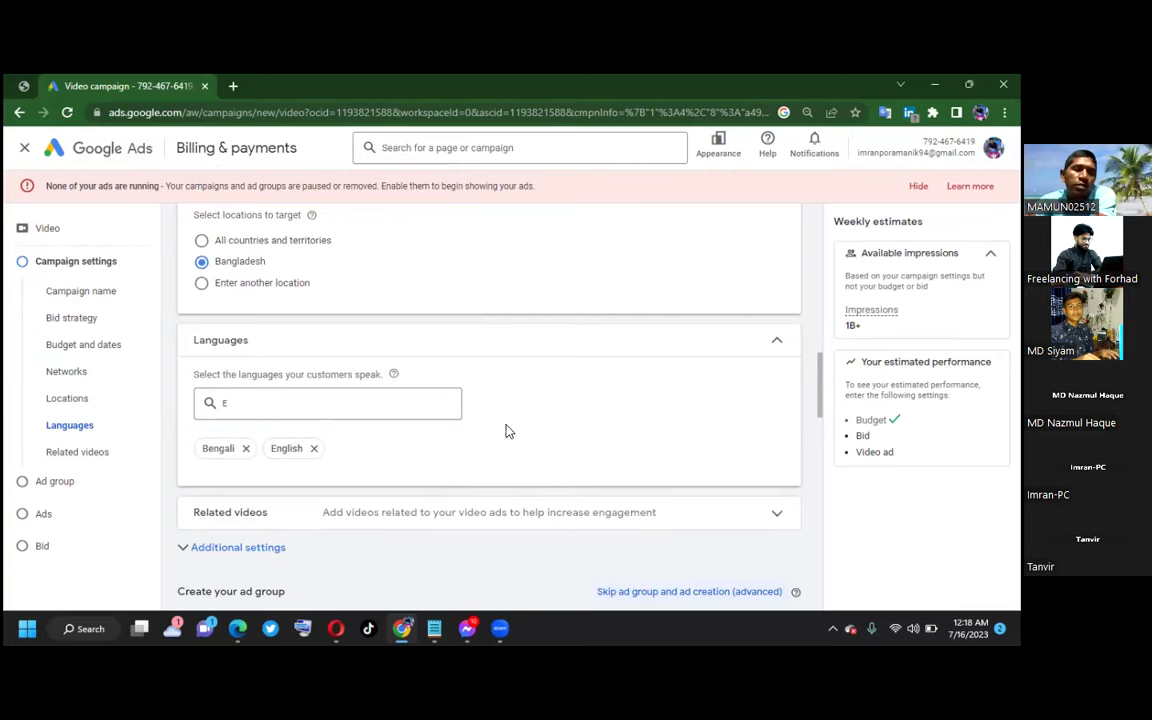
# Step: Expand the related videos settings, view the dialog for adding related videos, and cancel it
pyautogui.scroll(-1, 506, 432)
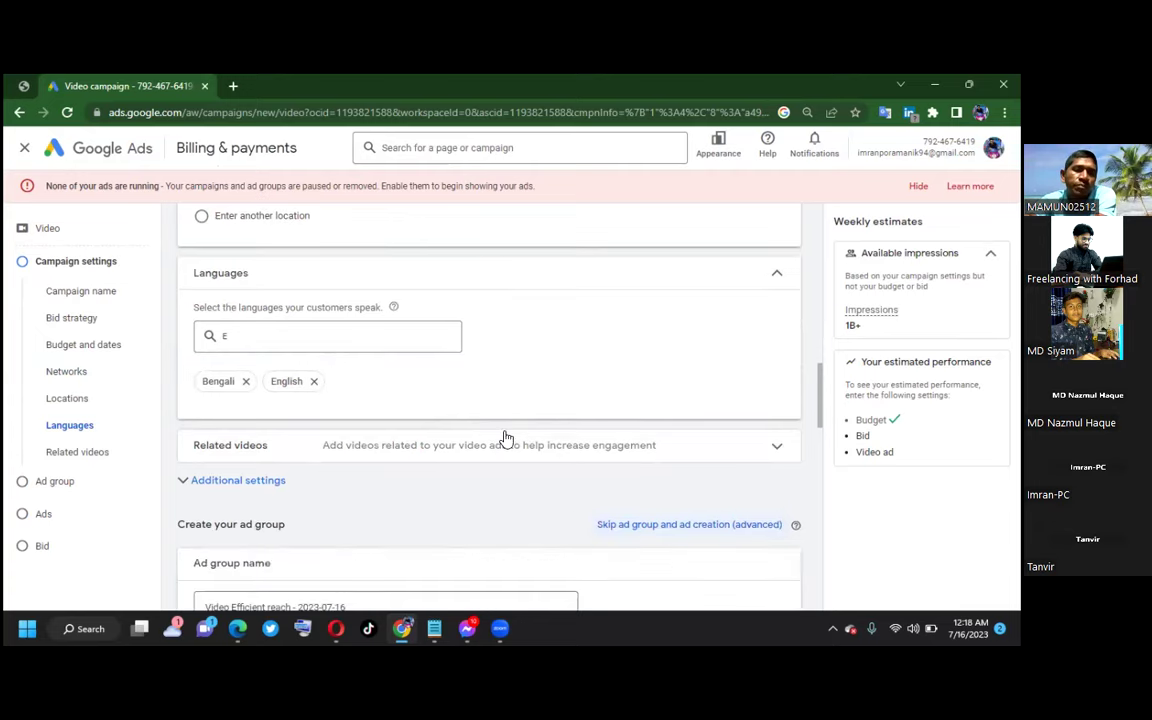
pyautogui.click(765, 444)
pyautogui.scroll(-3, 584, 450)
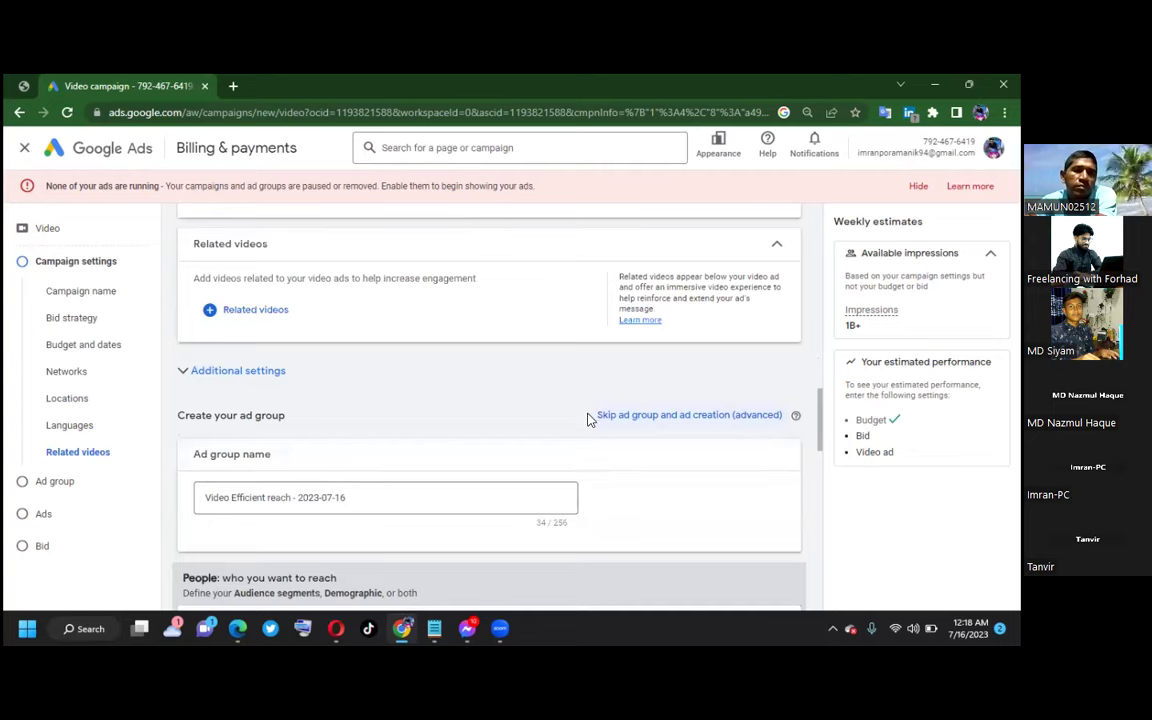
pyautogui.click(240, 312)
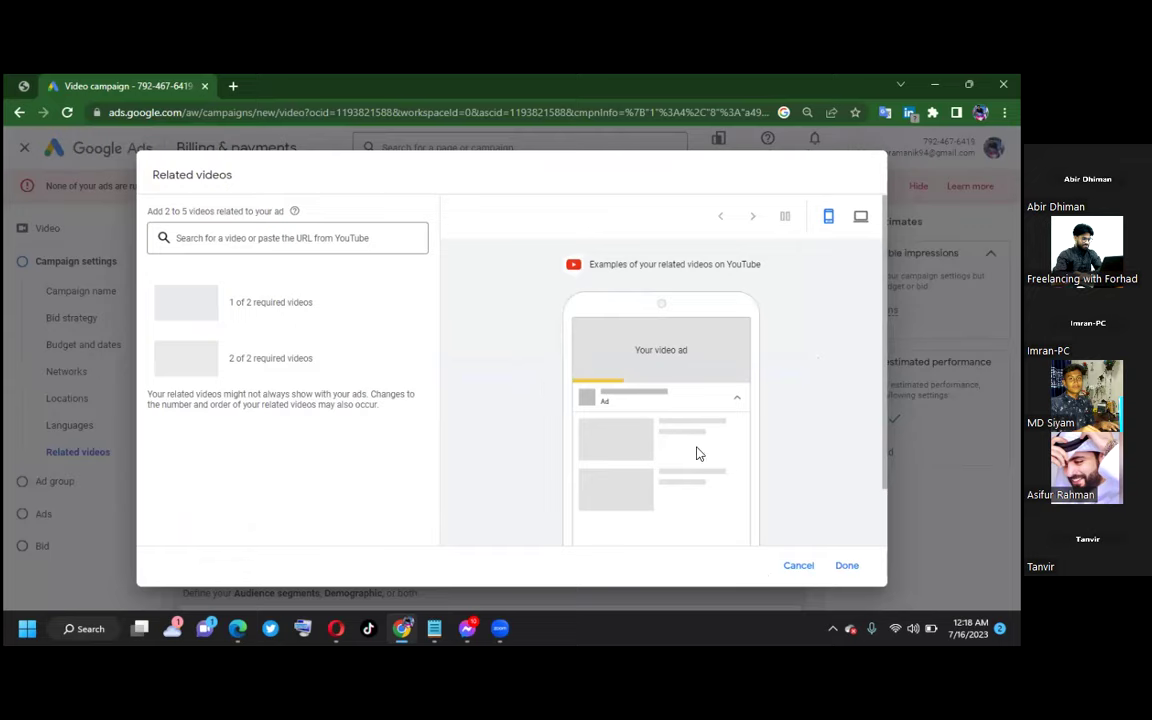
pyautogui.click(790, 566)
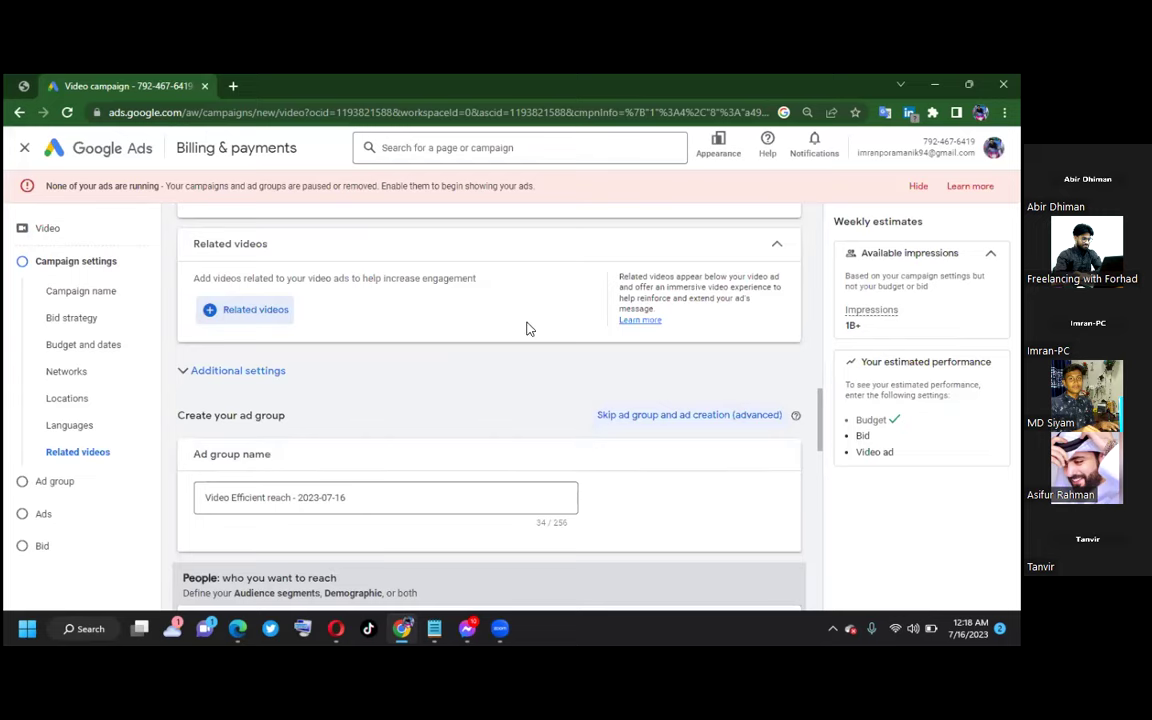
# Step: Expand the additional settings and set specific device targeting to mobile phones only, excluding computers, tablets and TV screens
pyautogui.scroll(-1, 445, 376)
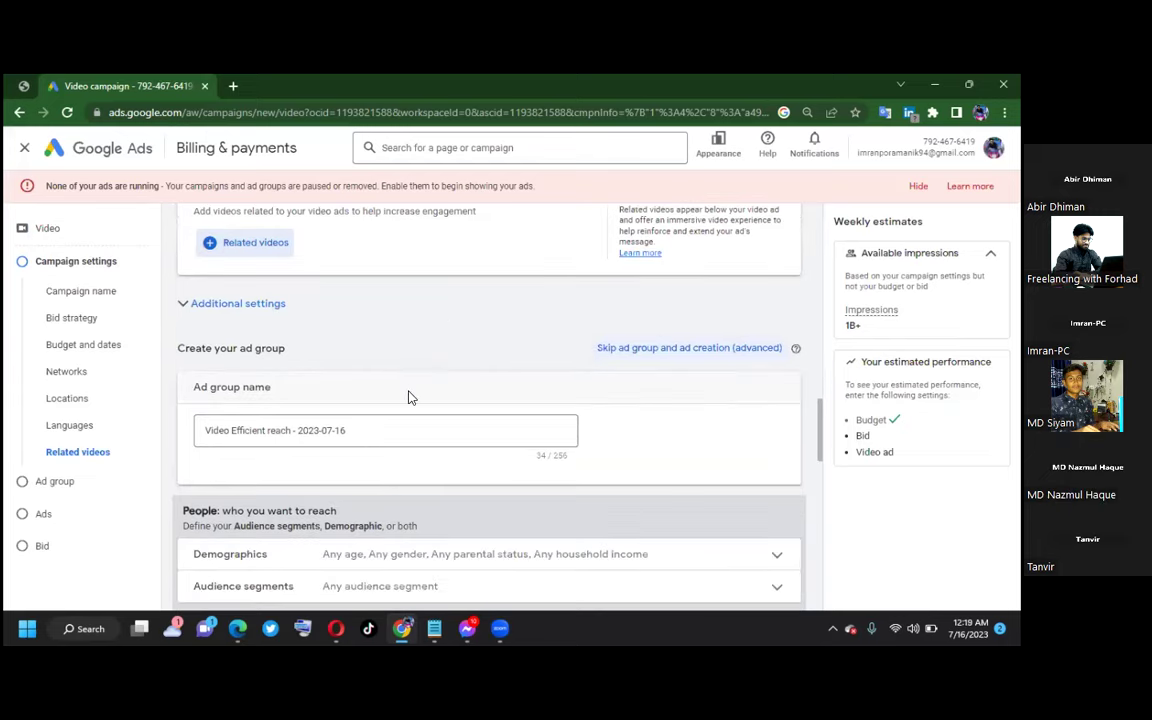
pyautogui.scroll(-1, 408, 397)
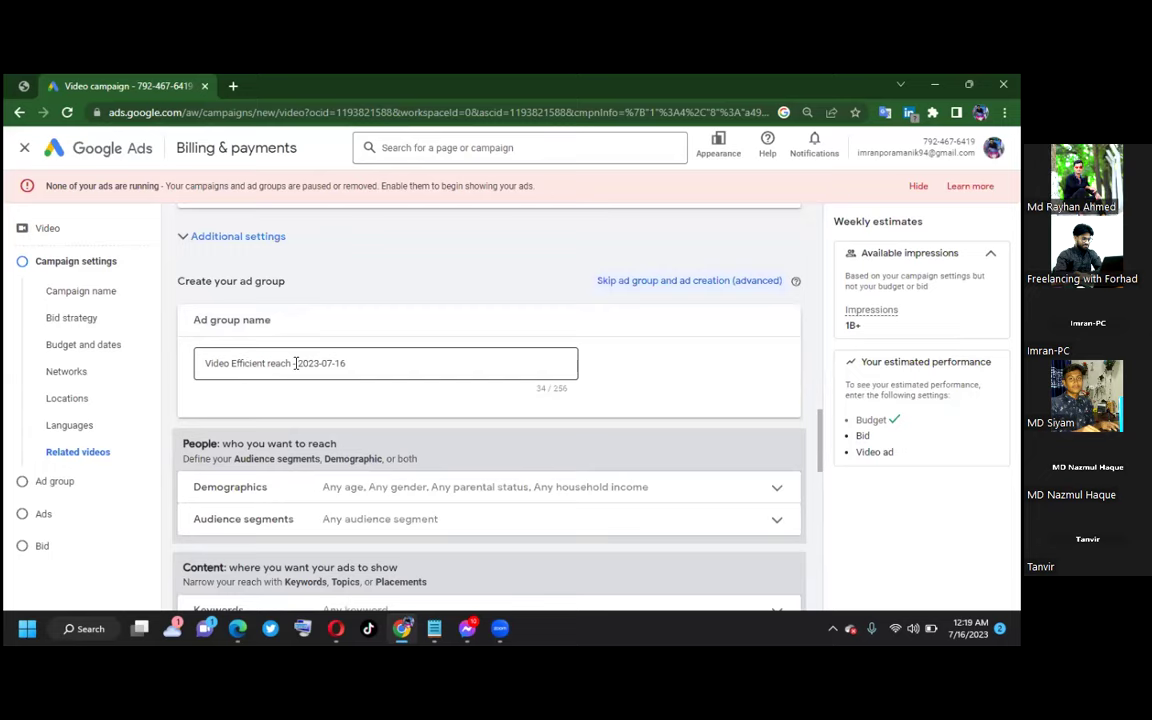
pyautogui.click(239, 239)
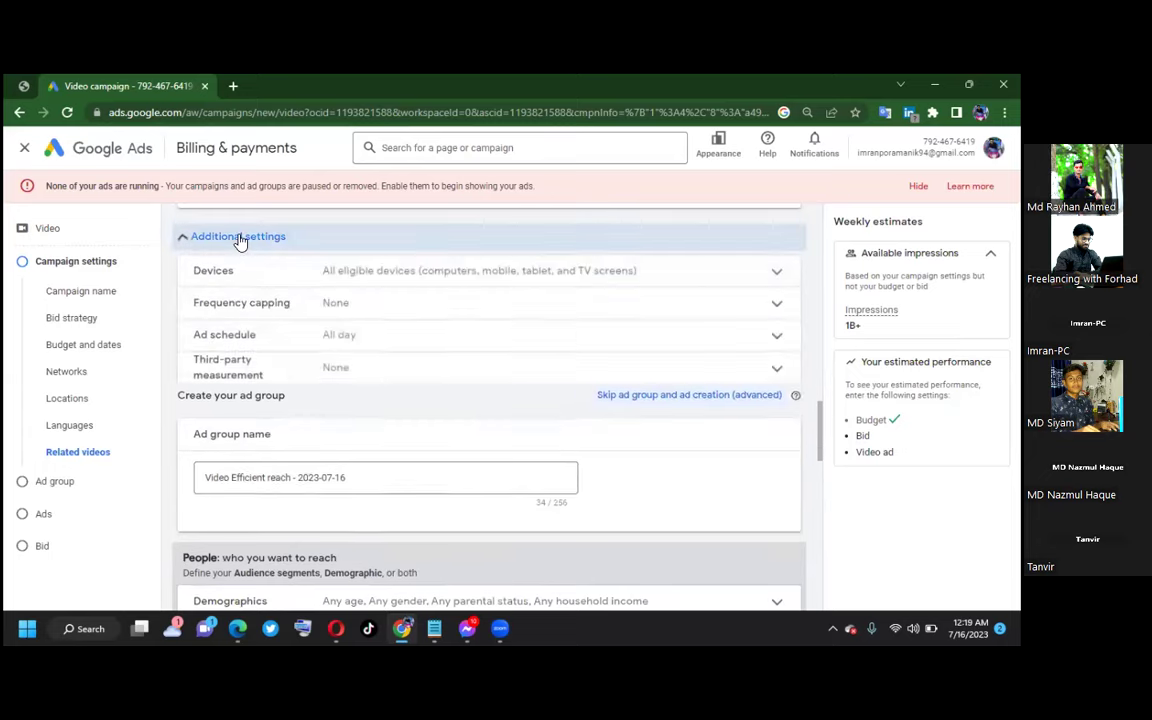
pyautogui.click(773, 272)
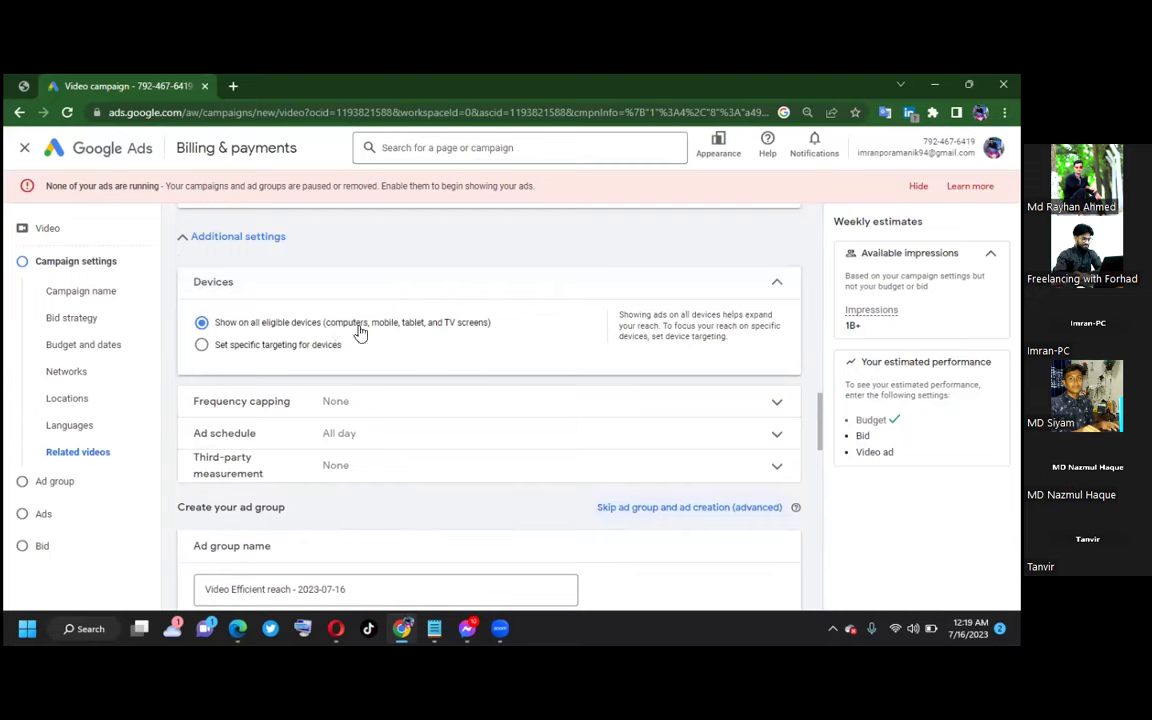
pyautogui.click(201, 344)
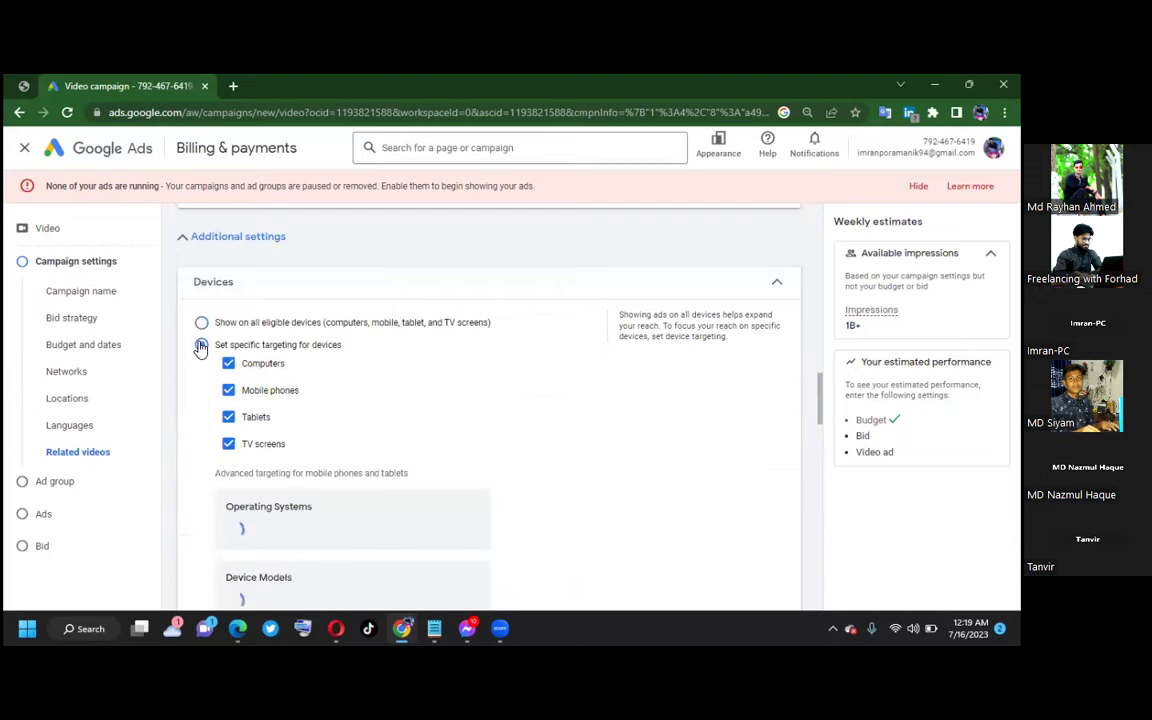
pyautogui.click(228, 446)
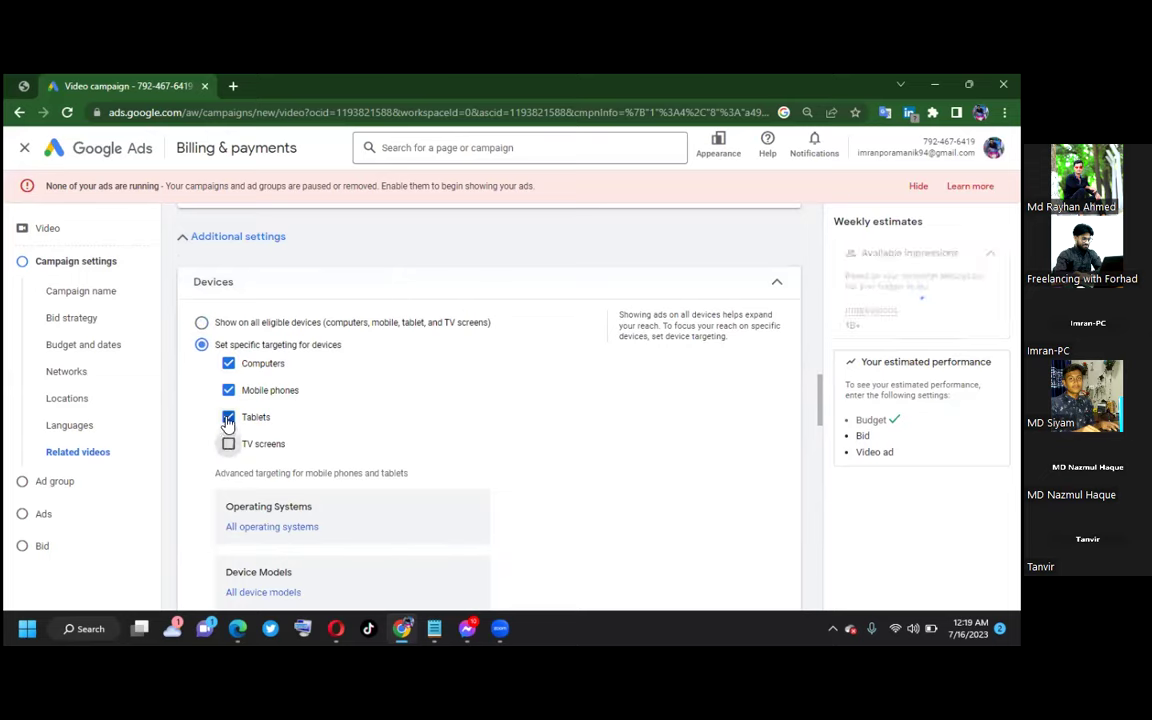
pyautogui.click(228, 418)
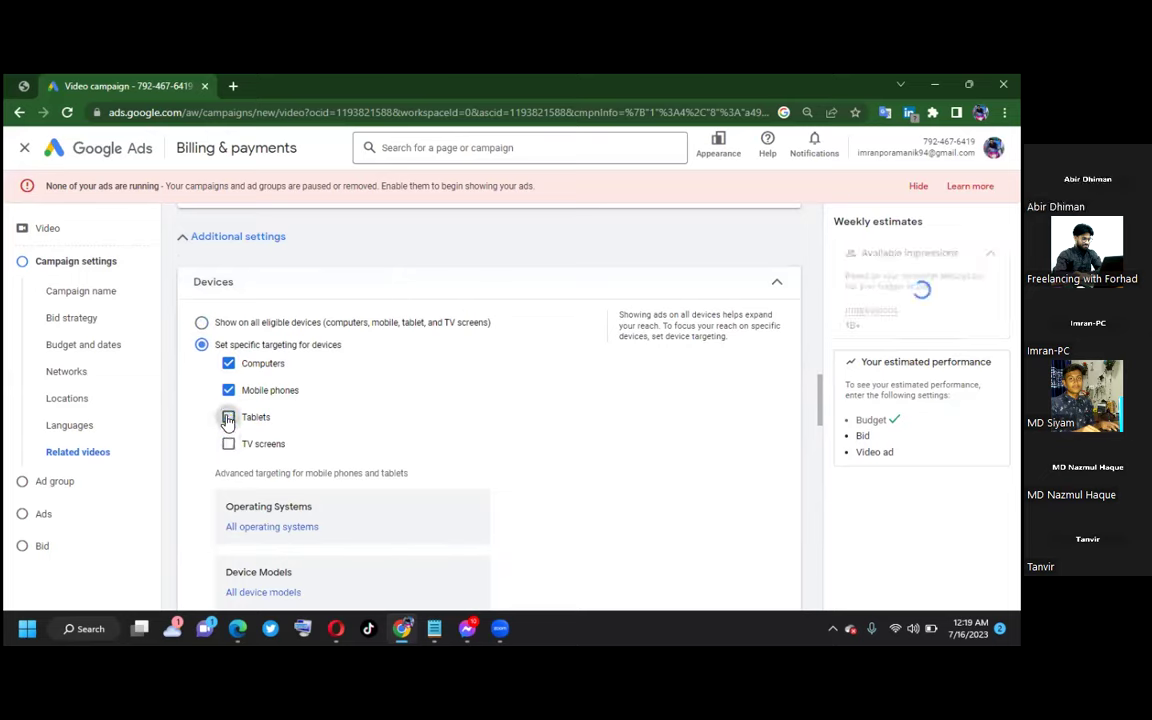
pyautogui.click(229, 365)
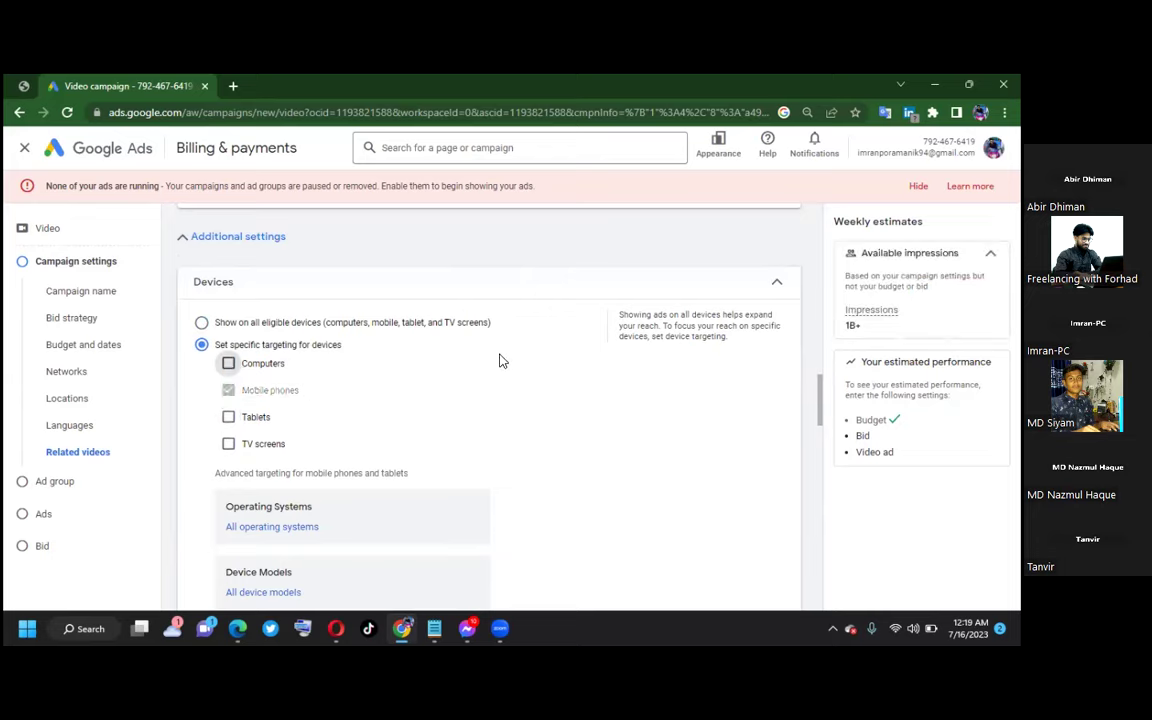
# Step: Examine the frequency capping options, enabling the impression frequency cap to see its fields and disabling it again
pyautogui.scroll(-2, 502, 361)
pyautogui.scroll(-1, 499, 378)
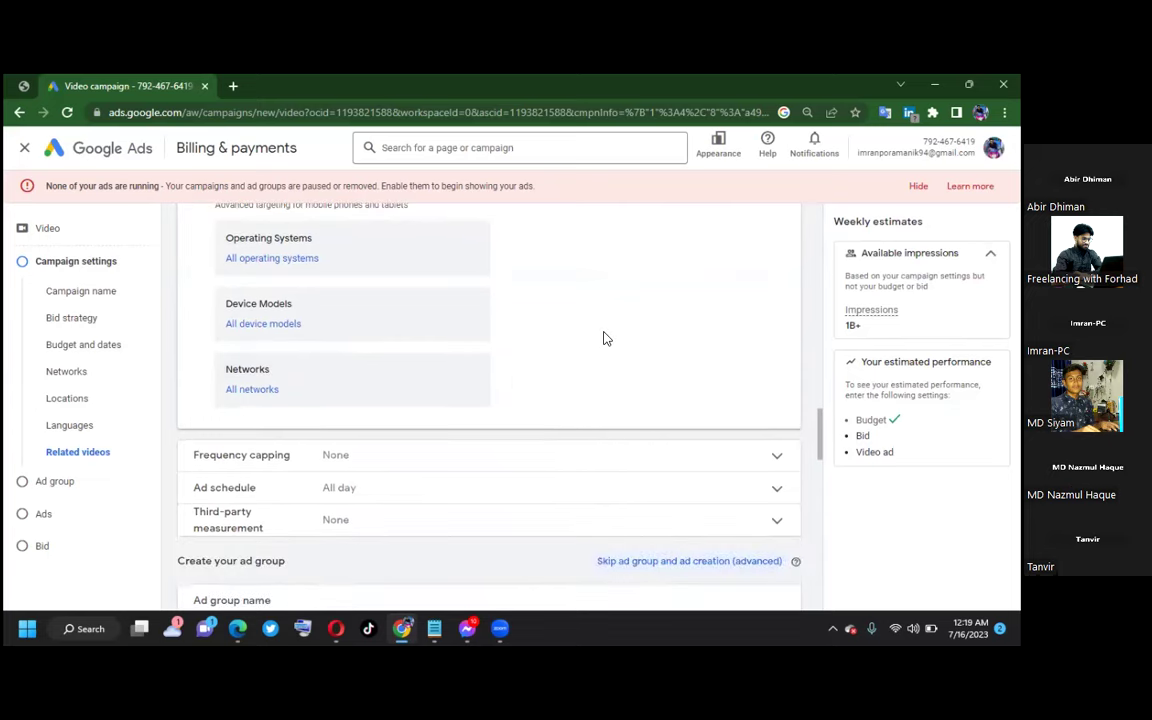
pyautogui.scroll(-1, 519, 420)
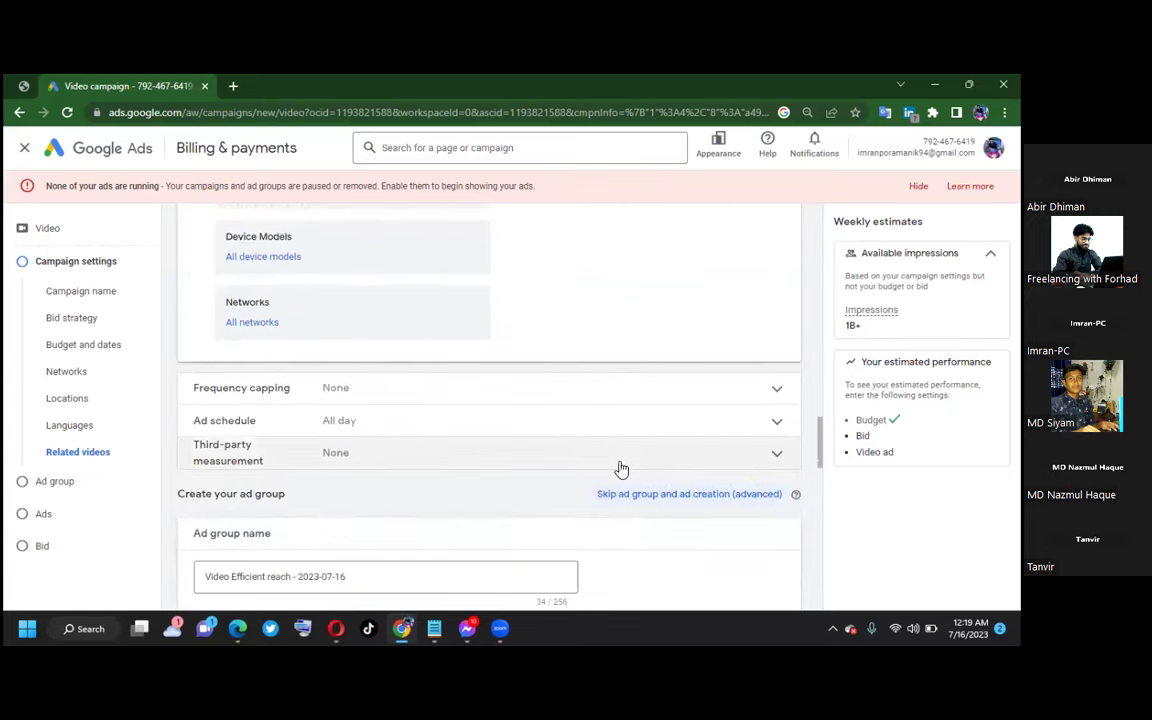
pyautogui.click(773, 392)
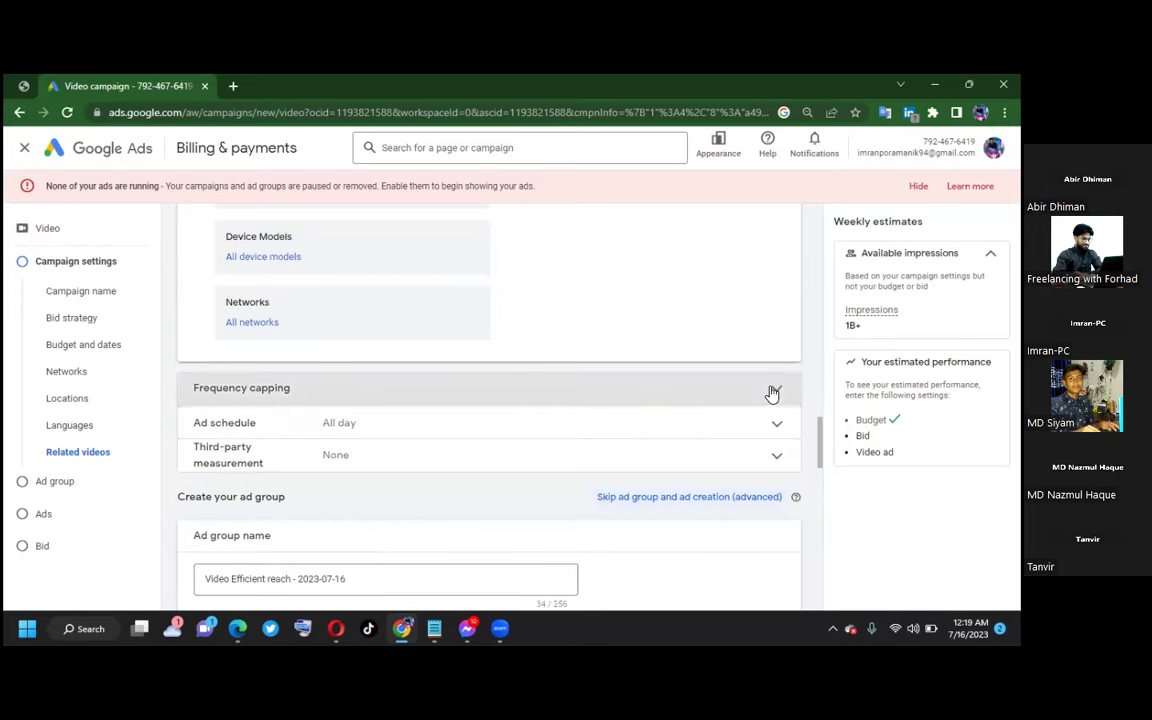
pyautogui.scroll(-1, 710, 389)
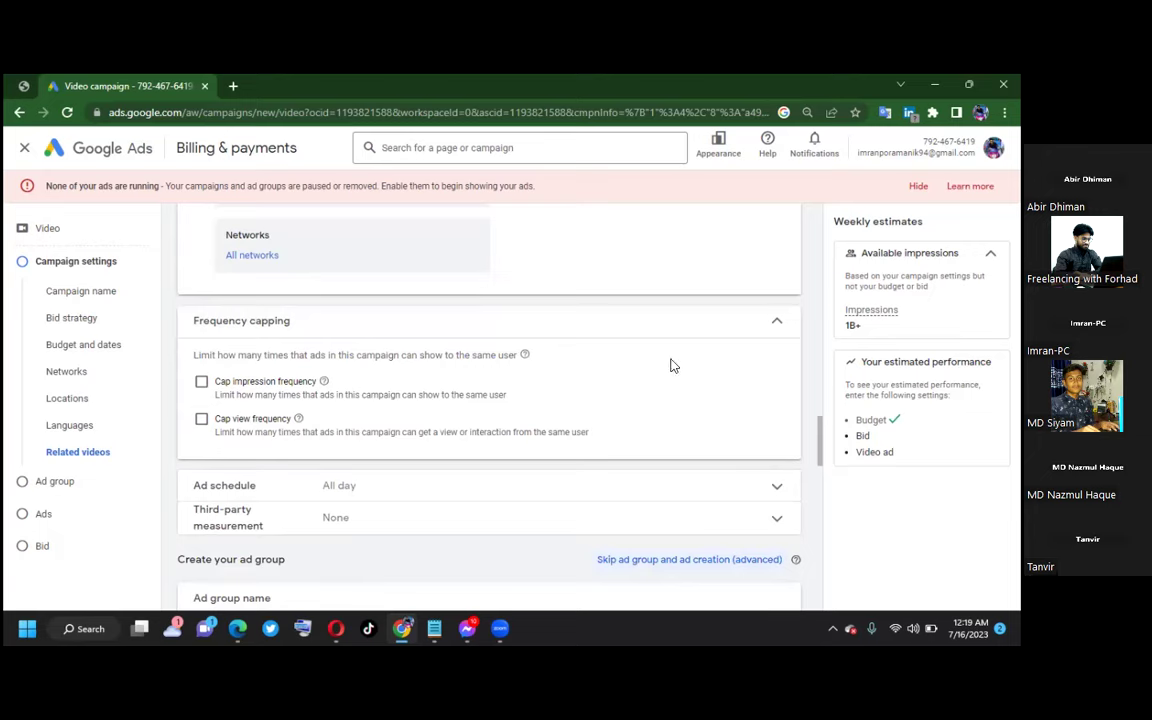
pyautogui.scroll(-1, 668, 372)
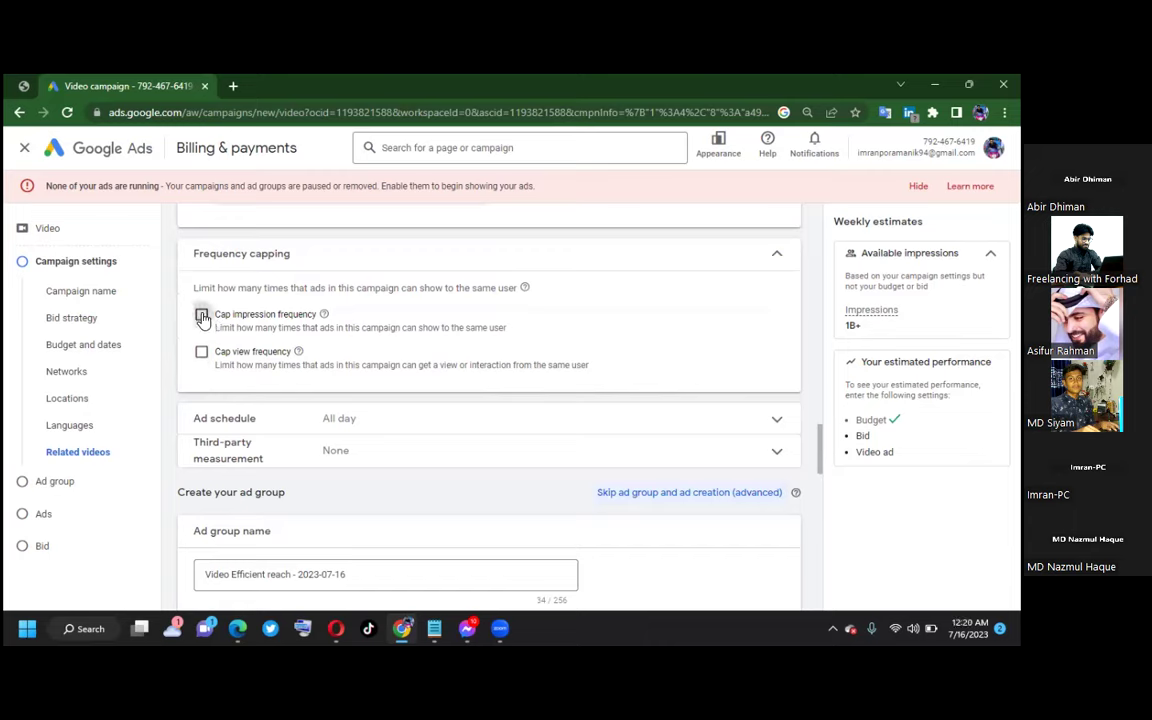
pyautogui.click(202, 316)
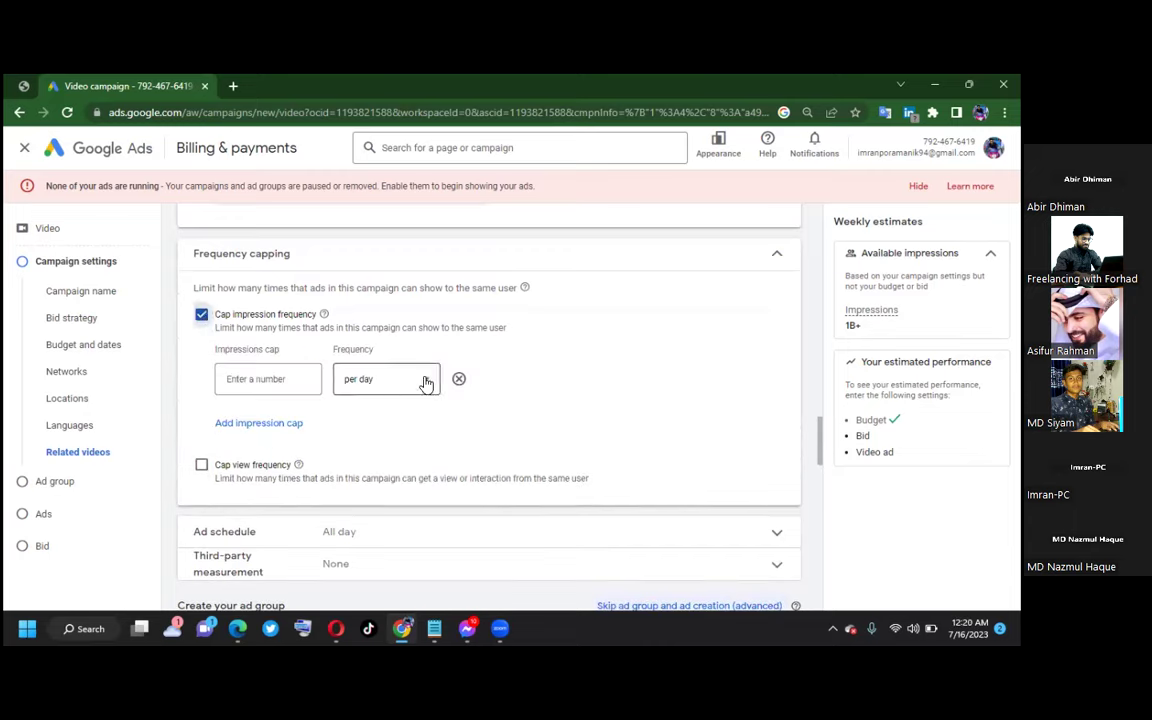
pyautogui.click(202, 315)
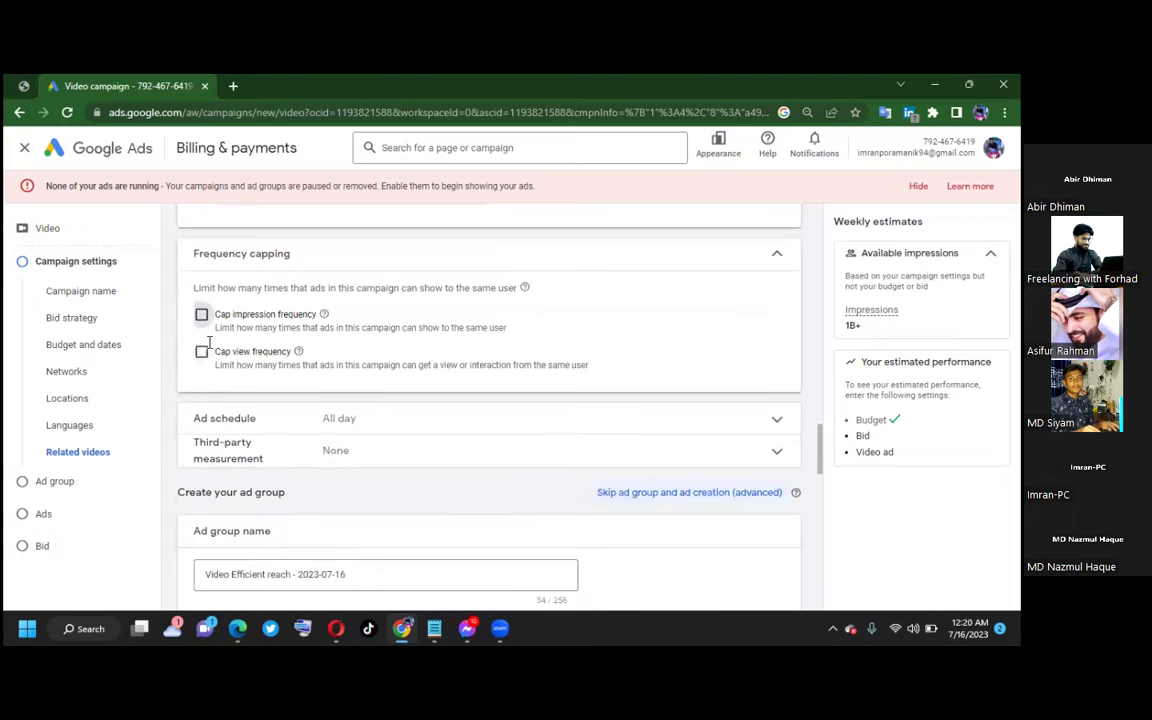
# Step: Expand the ad schedule and third-party measurement settings and review their options
pyautogui.scroll(-1, 672, 313)
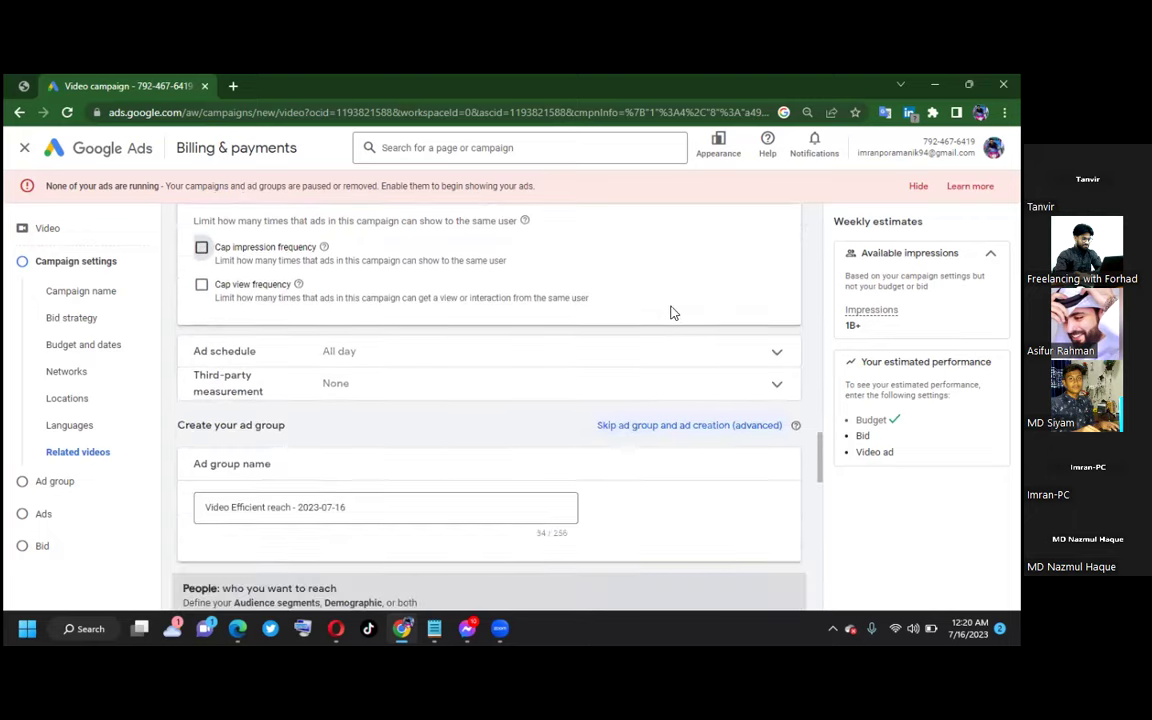
pyautogui.click(776, 351)
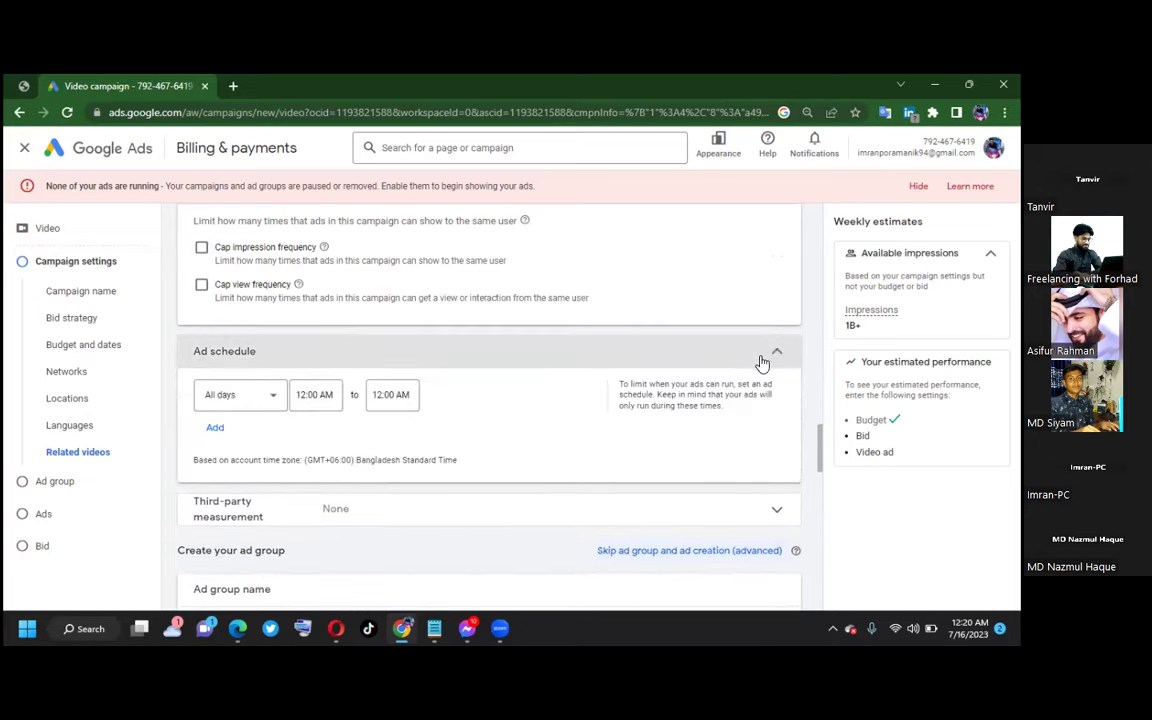
pyautogui.scroll(-3, 576, 409)
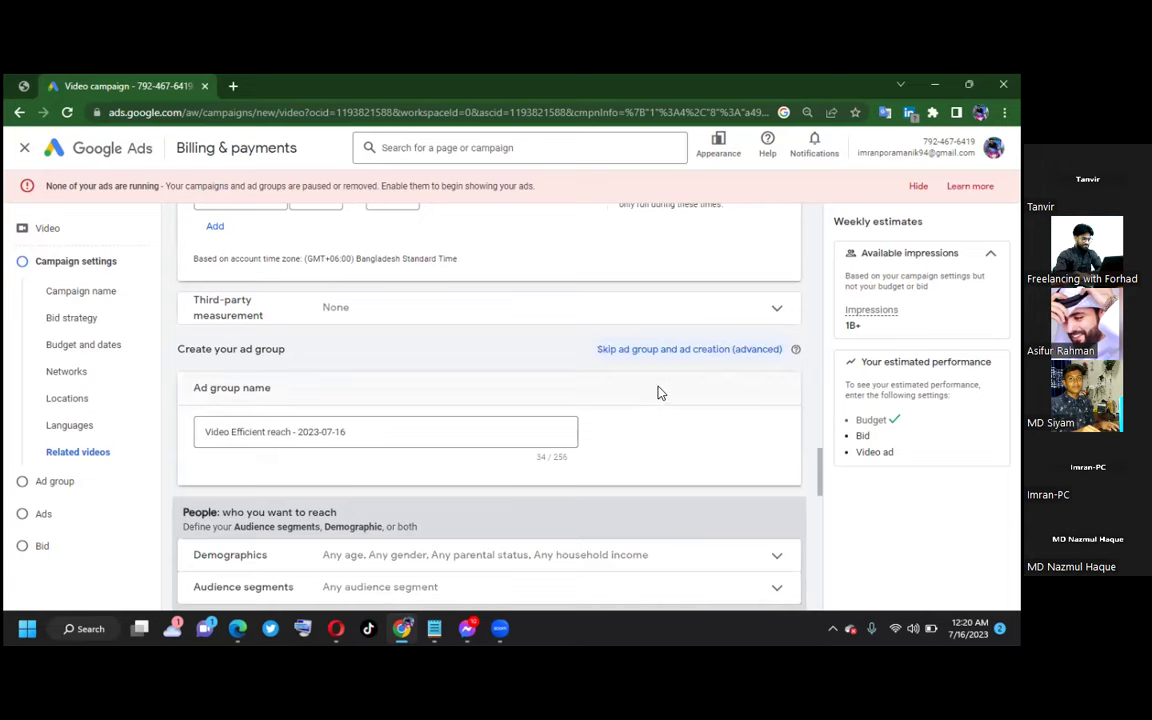
pyautogui.scroll(2, 600, 304)
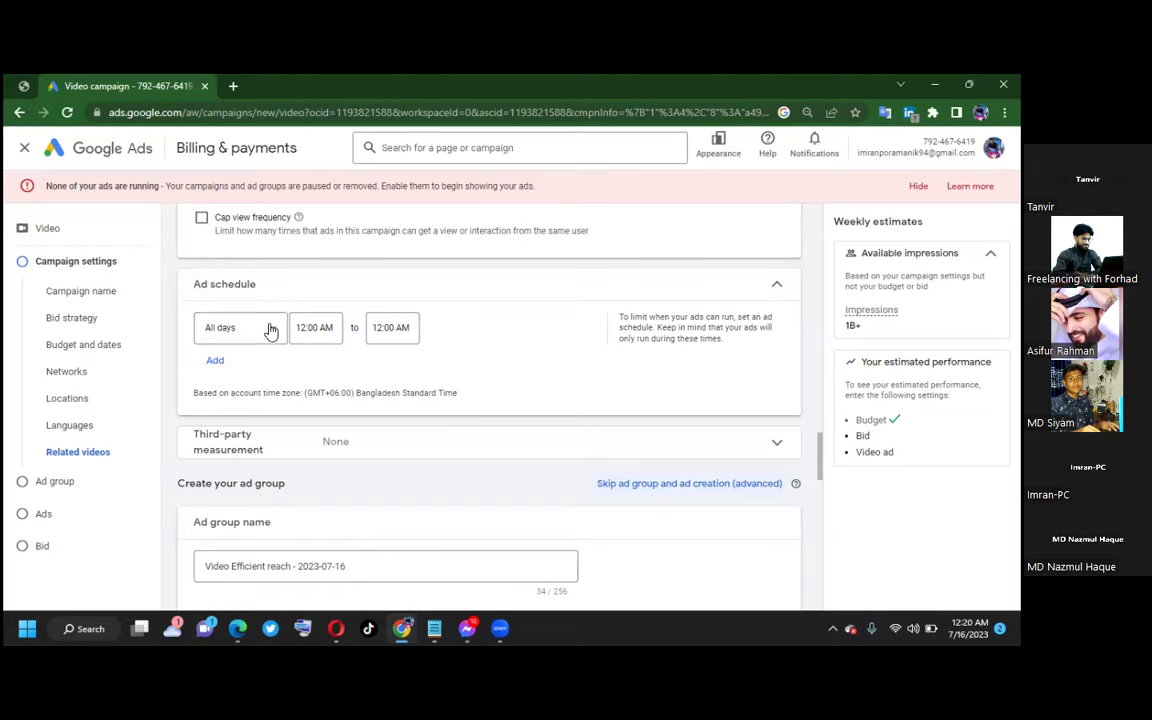
pyautogui.click(305, 327)
pyautogui.scroll(-2, 460, 334)
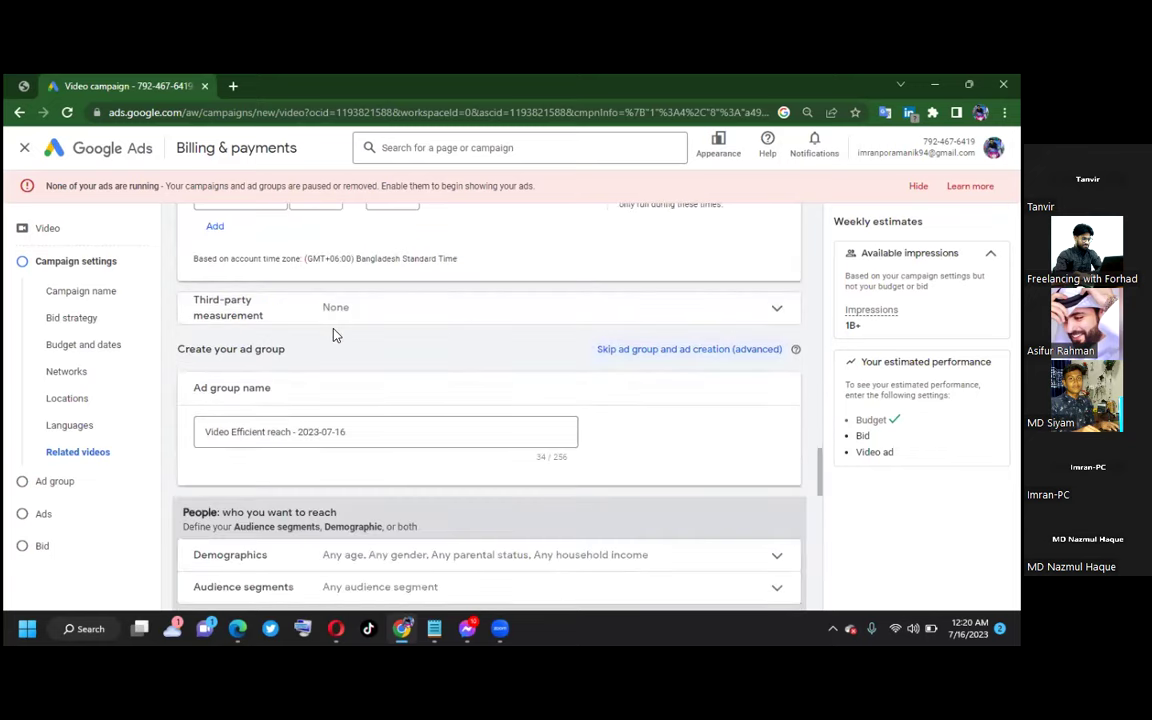
pyautogui.click(772, 314)
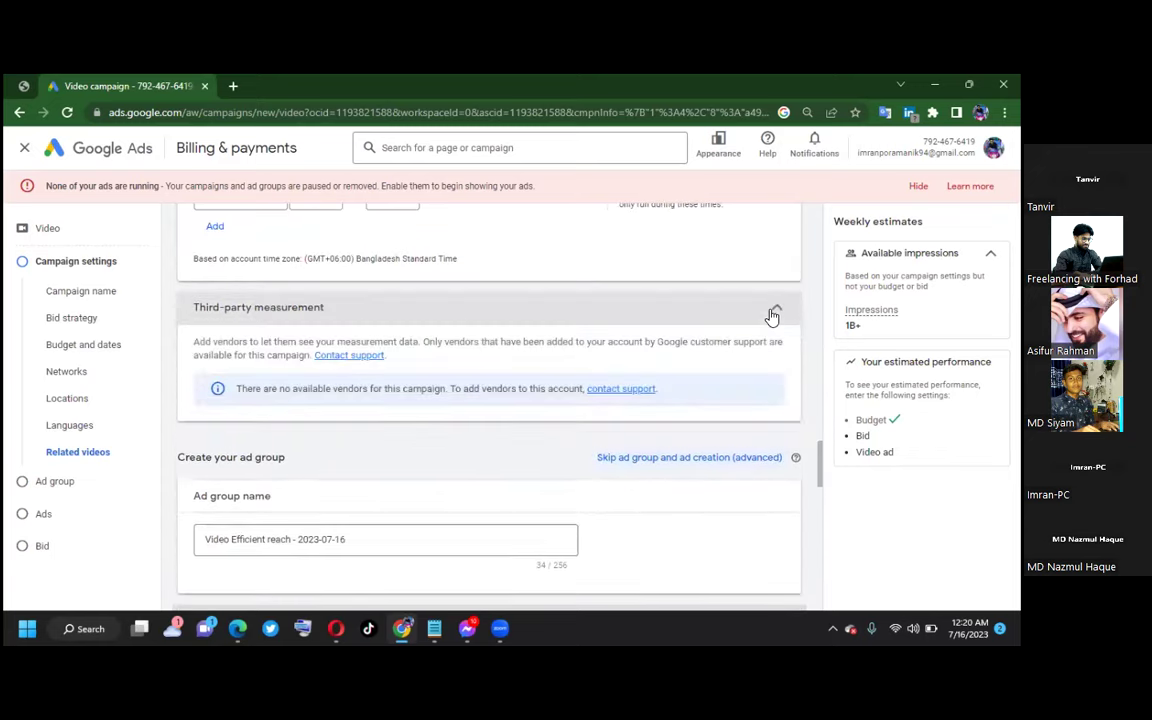
# Step: Exclude Unknown gender, ages 45 - 54, 55 - 64, 65+ and Unknown, and Unknown parental status from the ad group's demographics
pyautogui.scroll(-3, 694, 343)
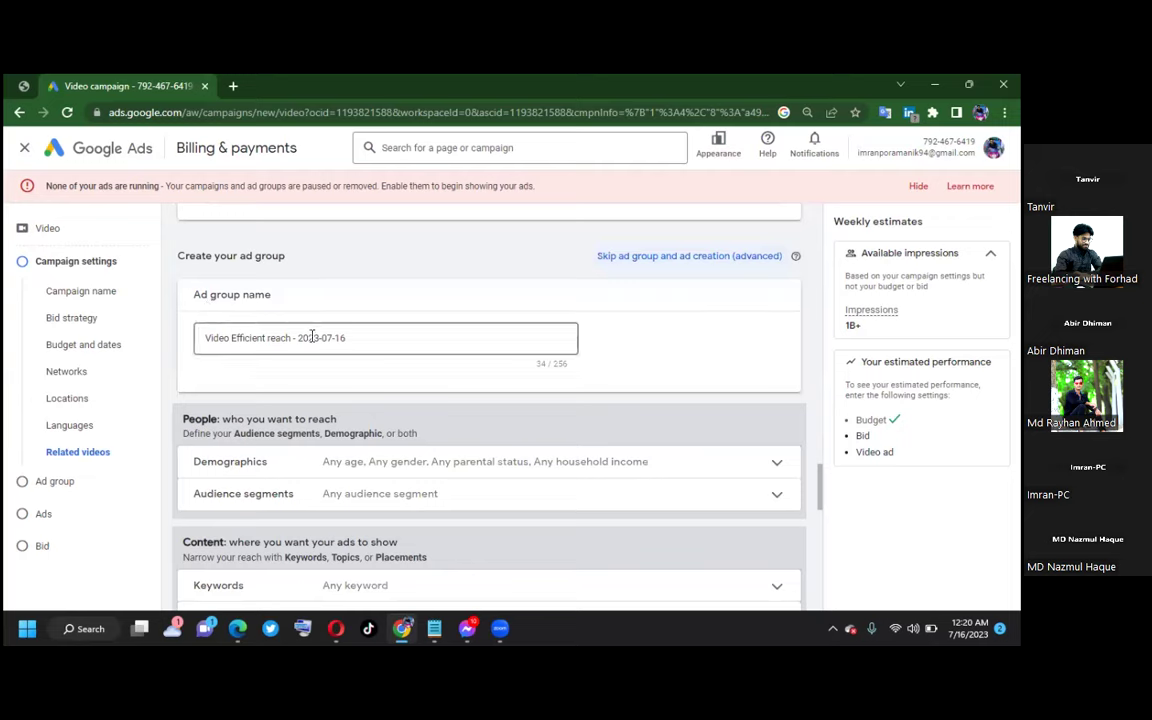
pyautogui.scroll(-1, 416, 358)
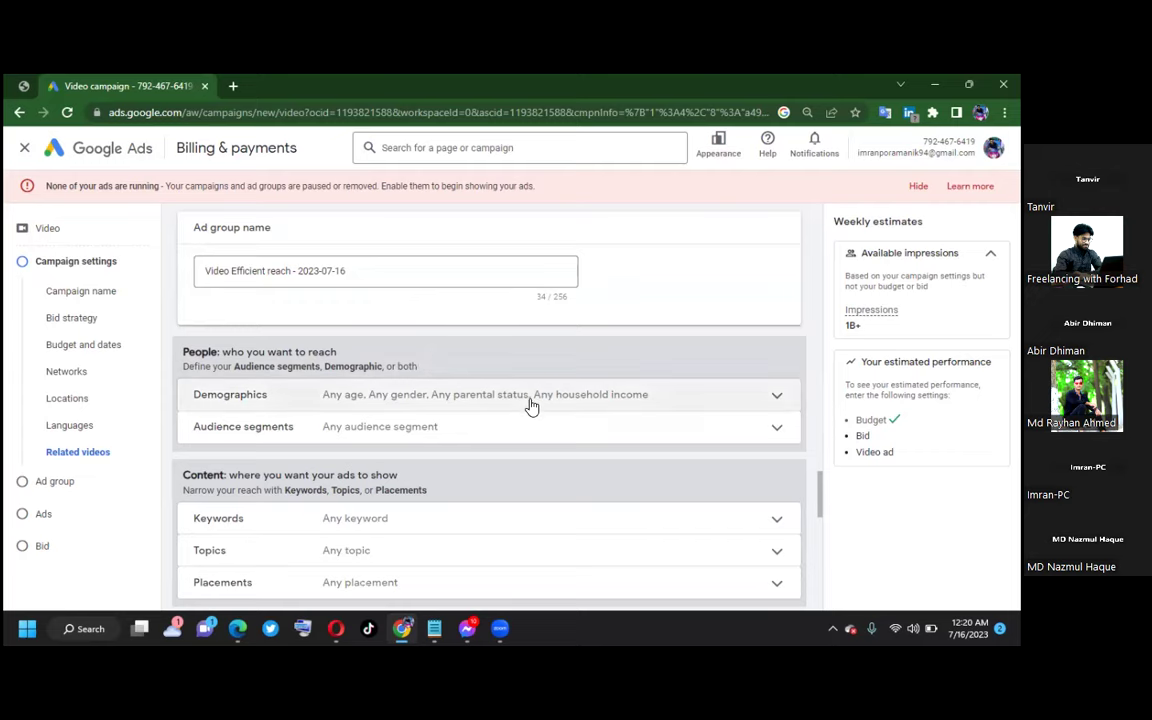
pyautogui.click(771, 400)
pyautogui.scroll(-2, 663, 386)
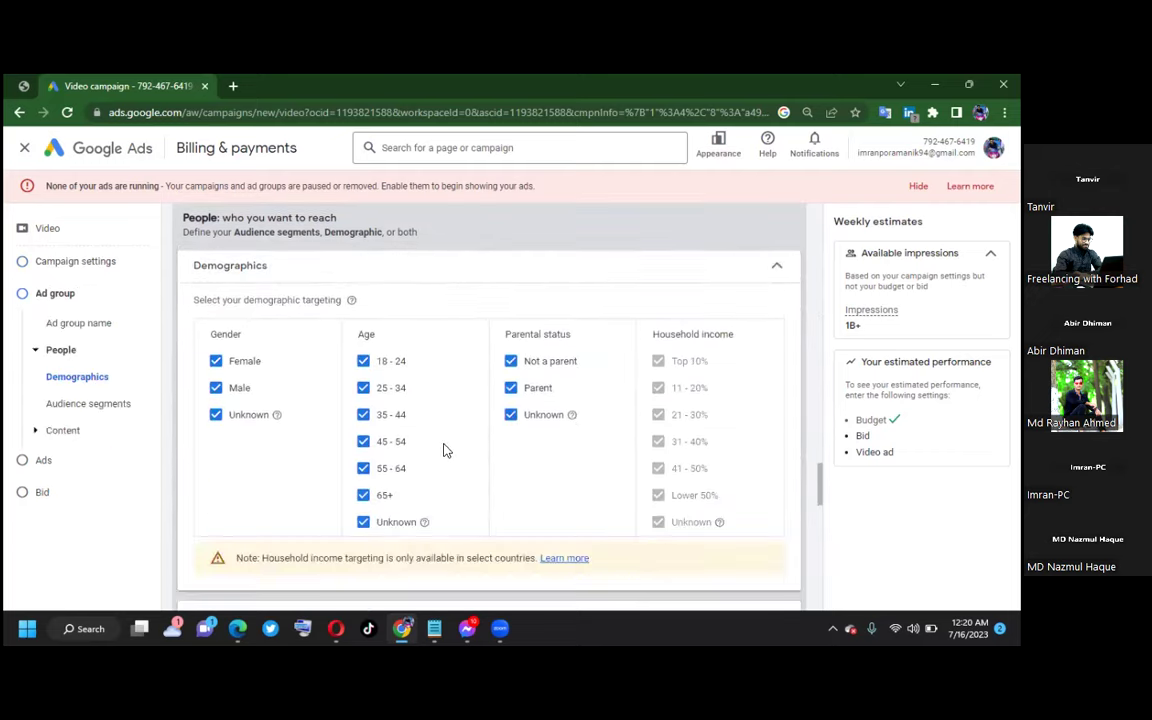
pyautogui.click(217, 415)
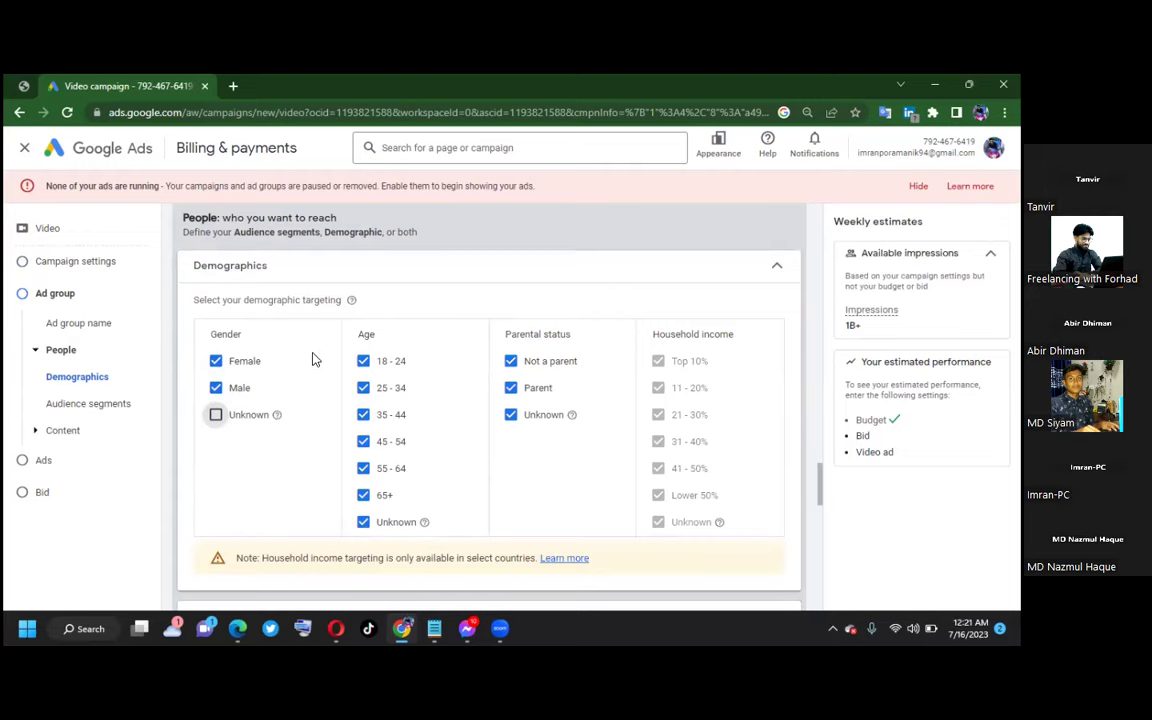
pyautogui.scroll(-1, 380, 410)
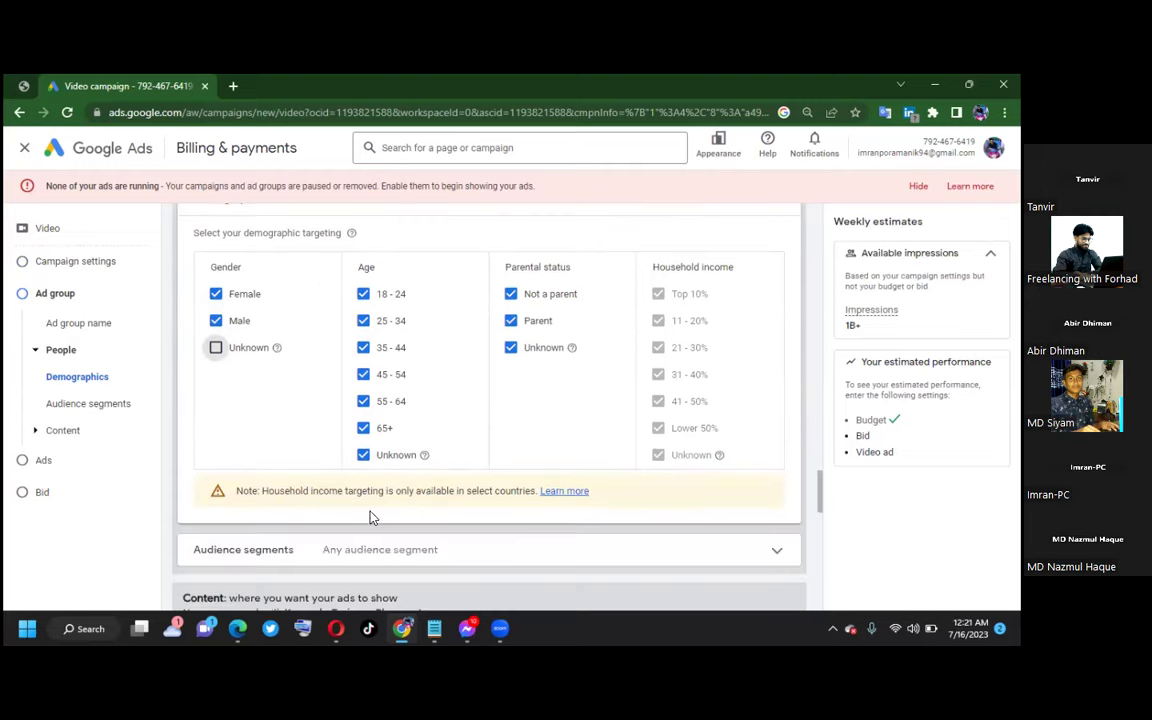
pyautogui.click(363, 456)
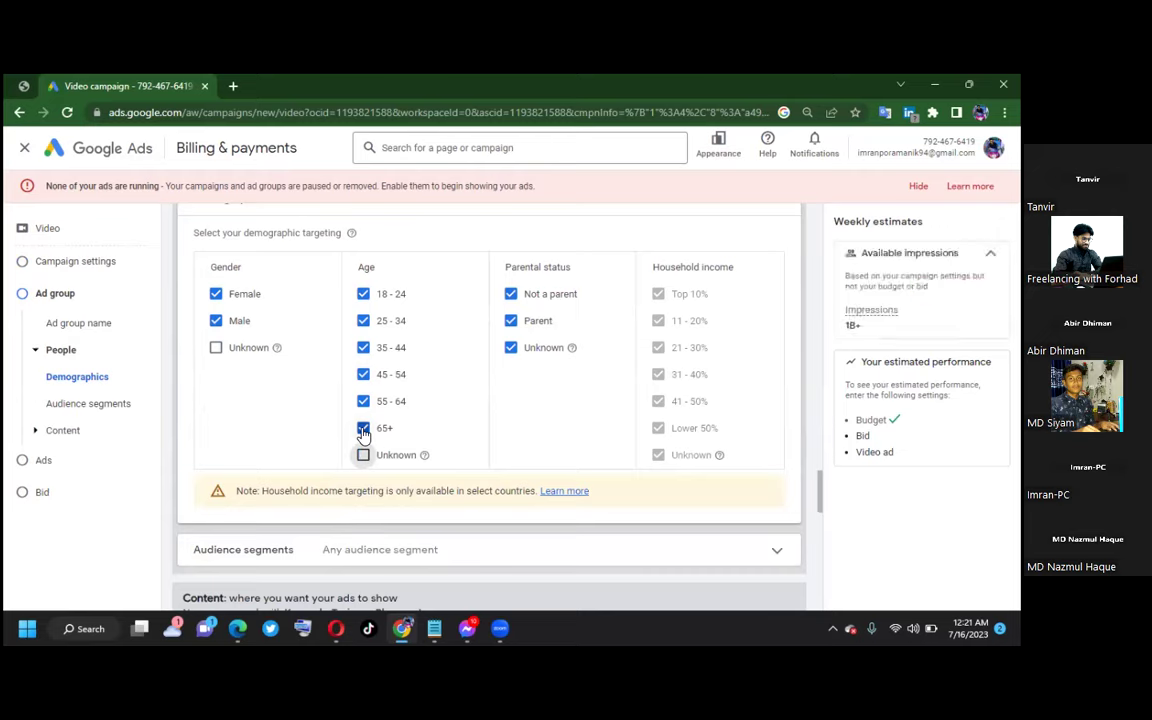
pyautogui.click(363, 429)
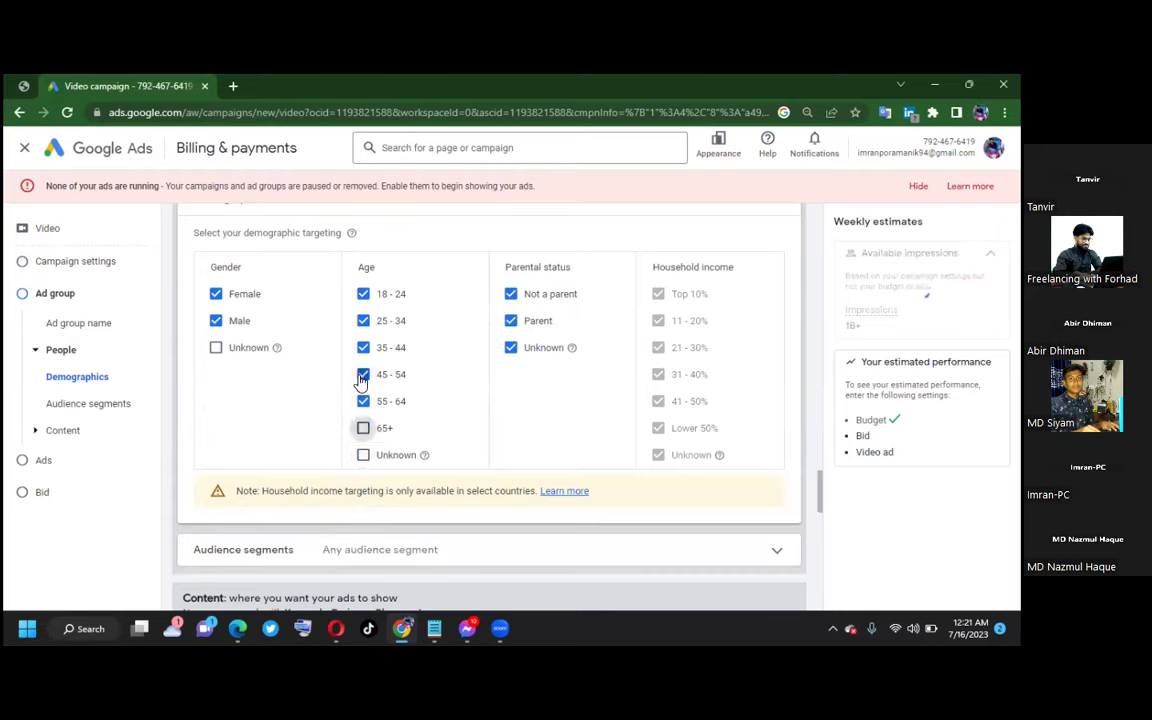
pyautogui.click(363, 402)
pyautogui.click(363, 375)
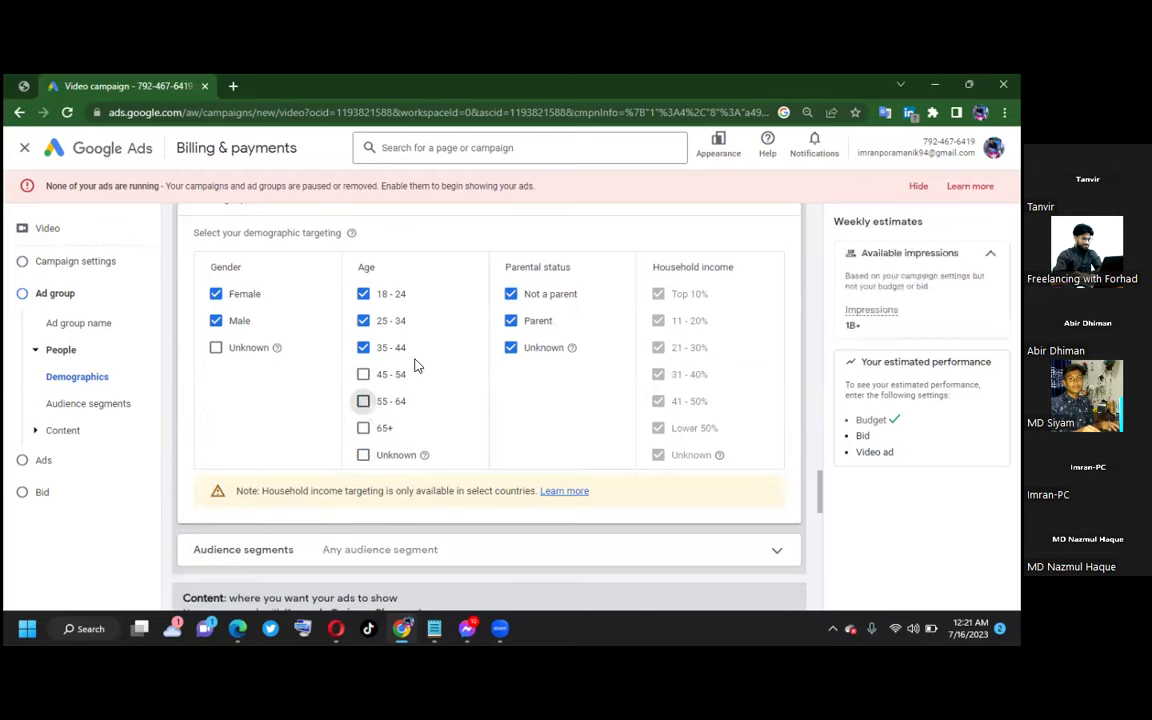
pyautogui.click(511, 348)
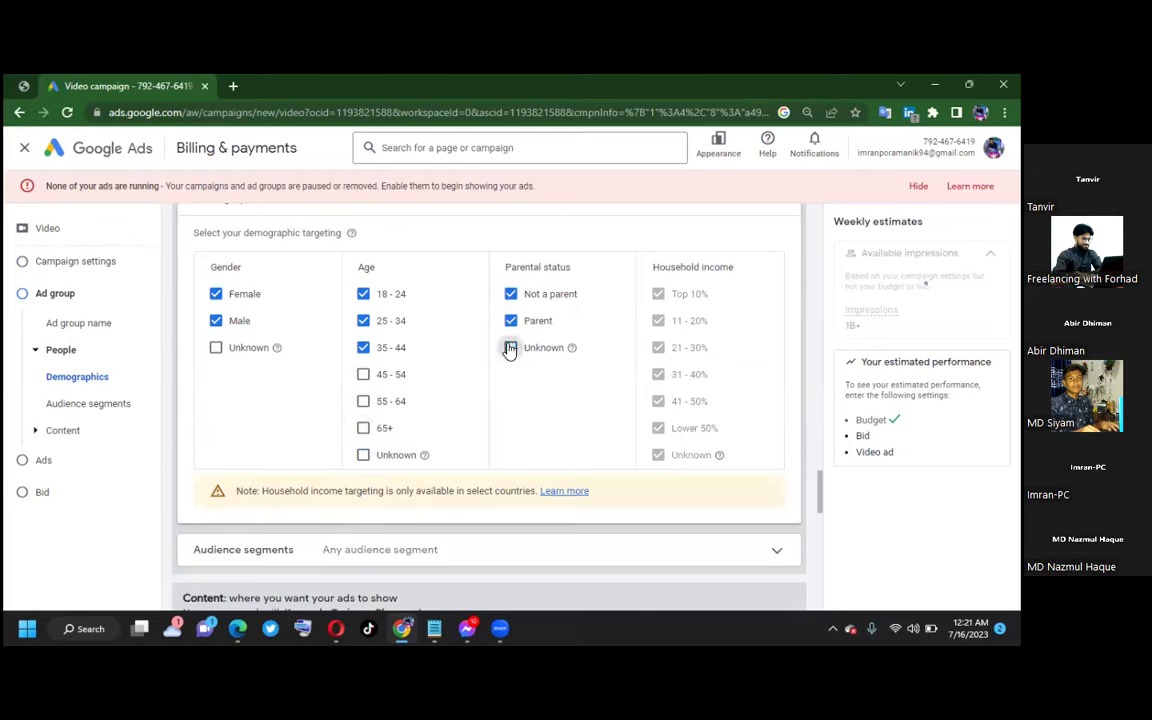
pyautogui.click(511, 322)
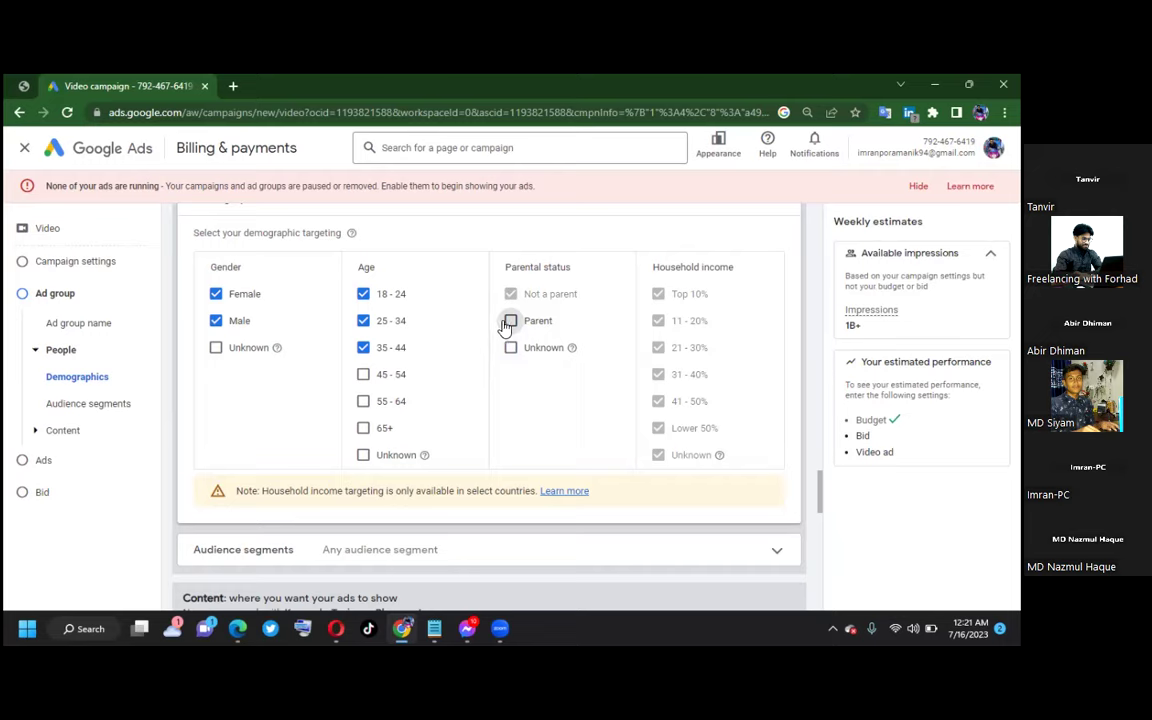
pyautogui.click(510, 321)
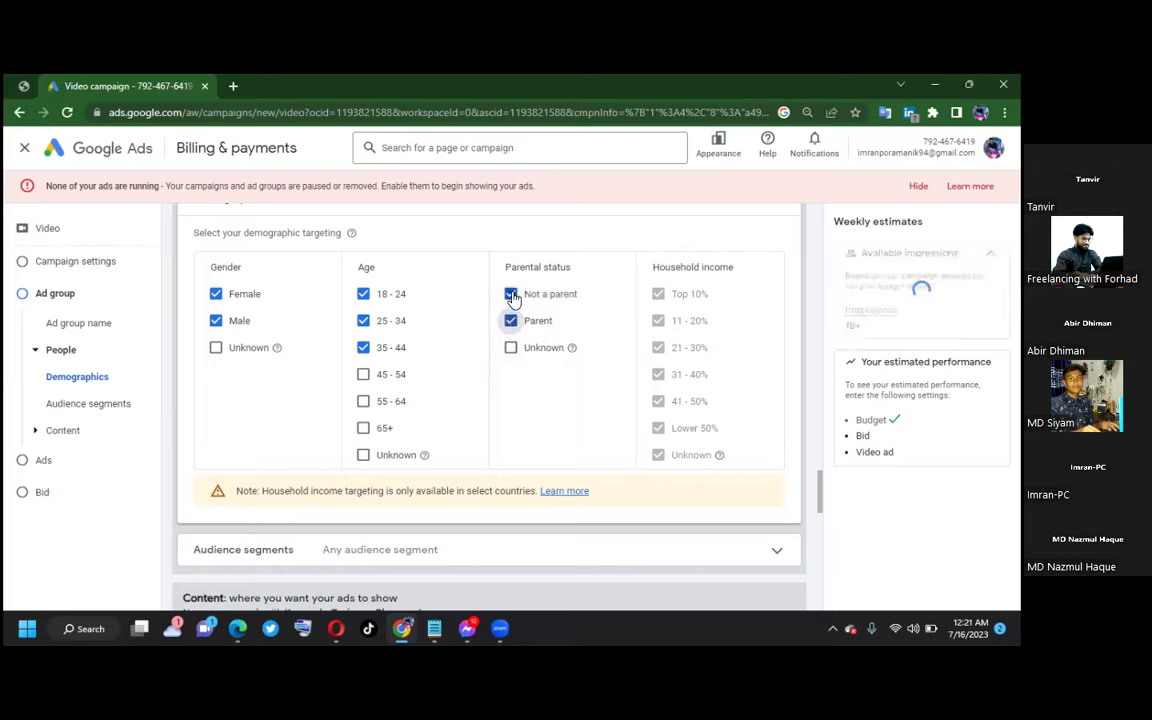
pyautogui.click(511, 295)
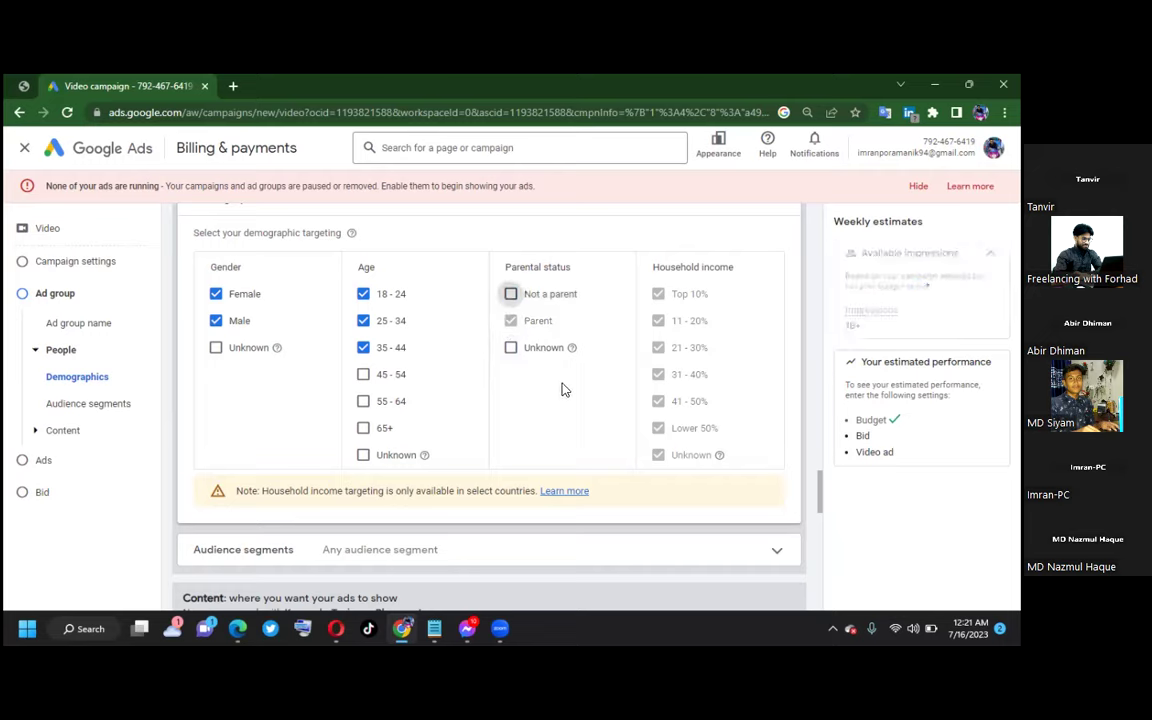
pyautogui.click(511, 294)
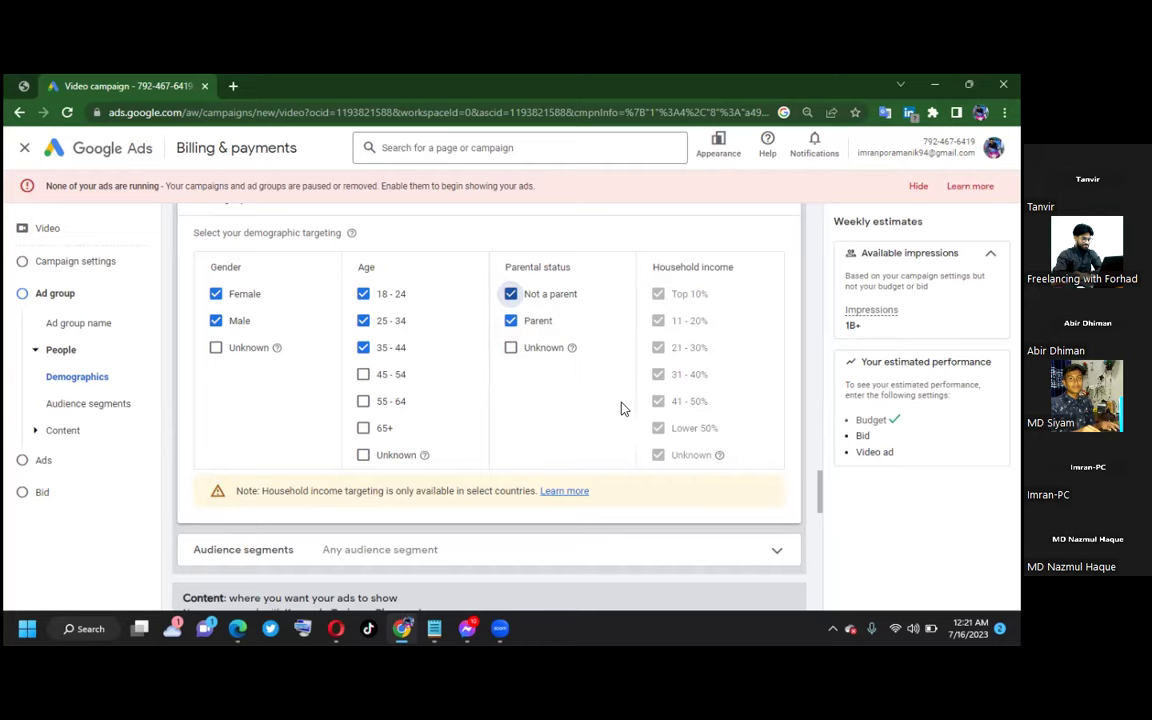
# Step: Expand the ad group's audience segments and select the Technology affinity segment for targeting
pyautogui.scroll(-1, 606, 403)
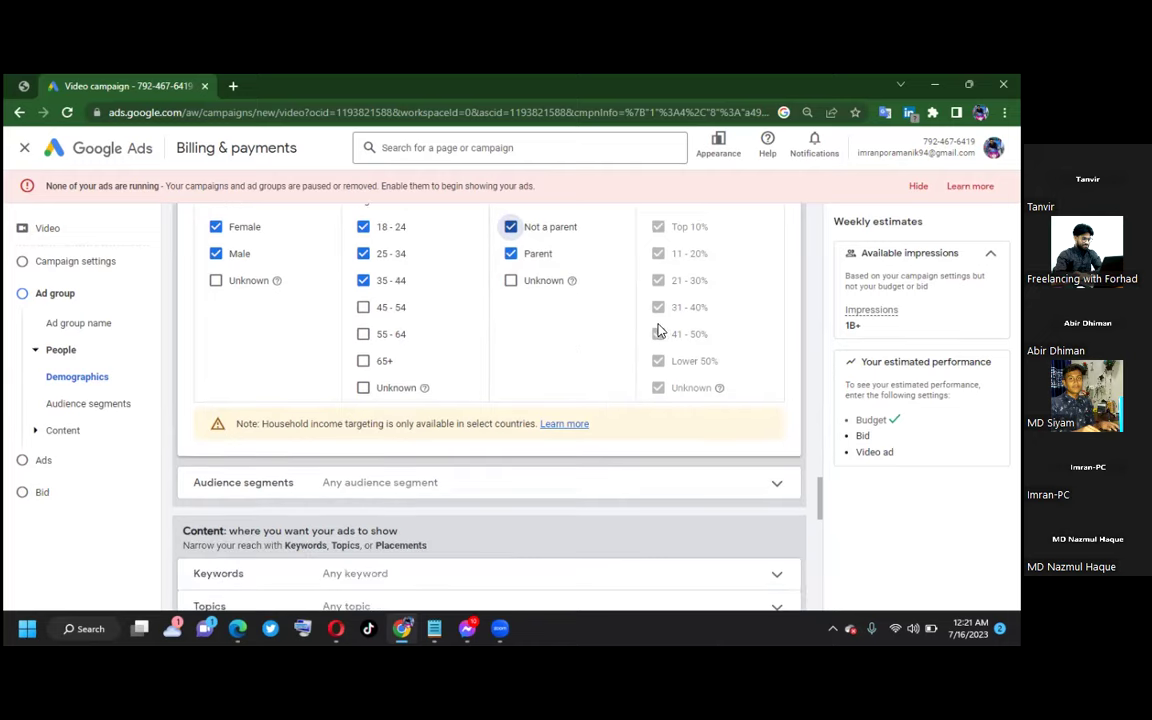
pyautogui.scroll(-3, 501, 380)
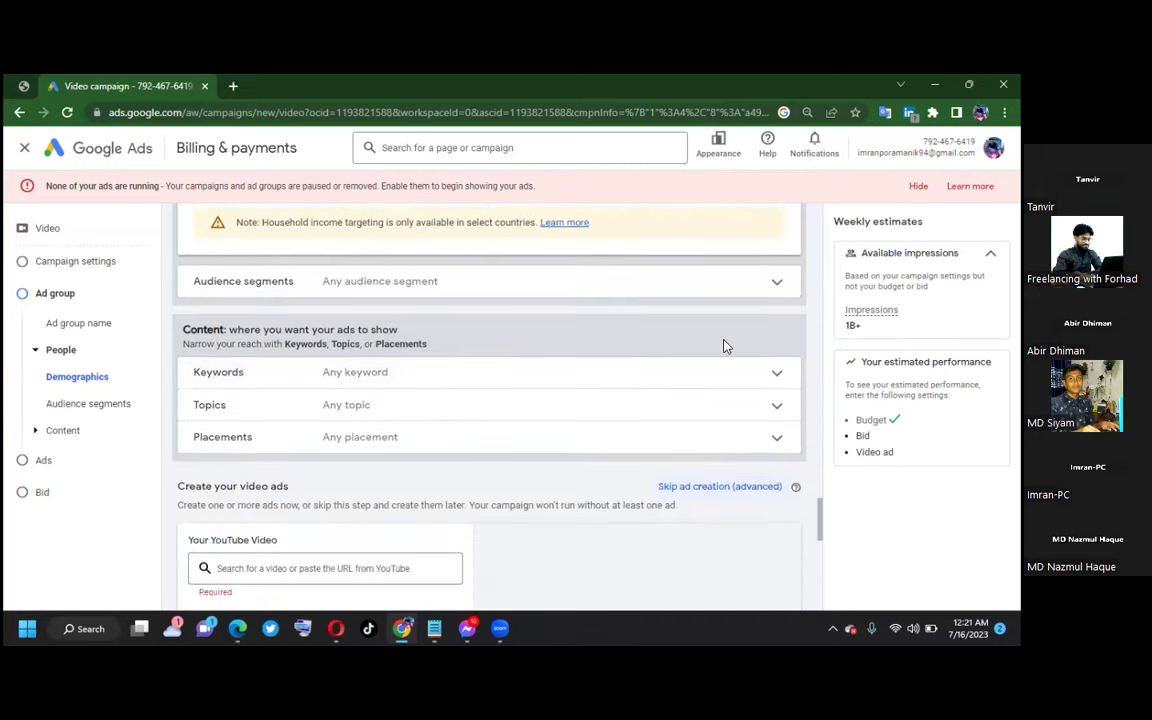
pyautogui.click(771, 284)
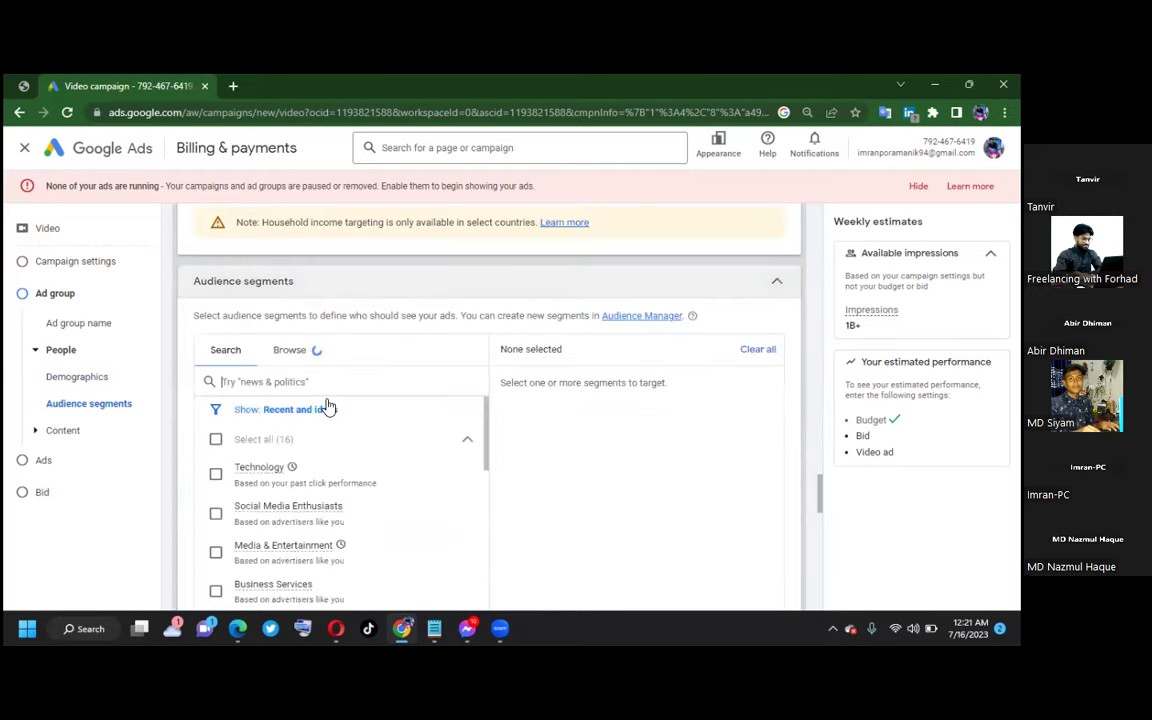
pyautogui.scroll(-3, 373, 411)
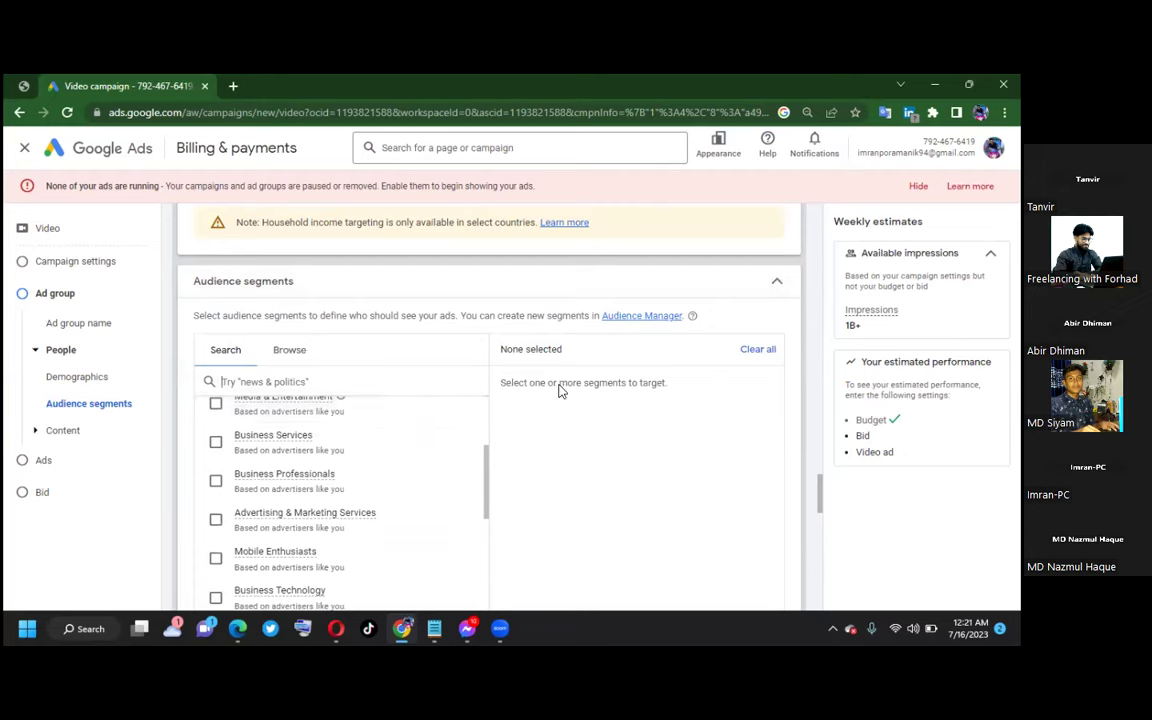
pyautogui.scroll(-3, 600, 388)
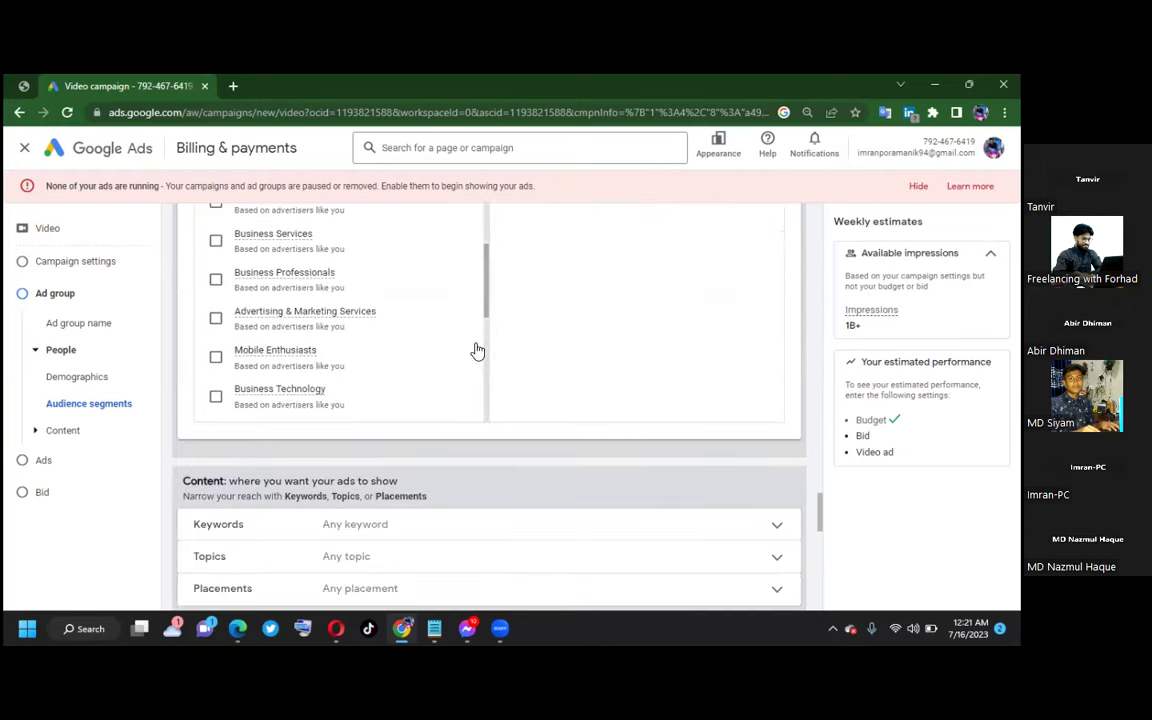
pyautogui.moveTo(820, 517); pyautogui.dragTo(821, 488)
pyautogui.moveTo(489, 501); pyautogui.dragTo(501, 432)
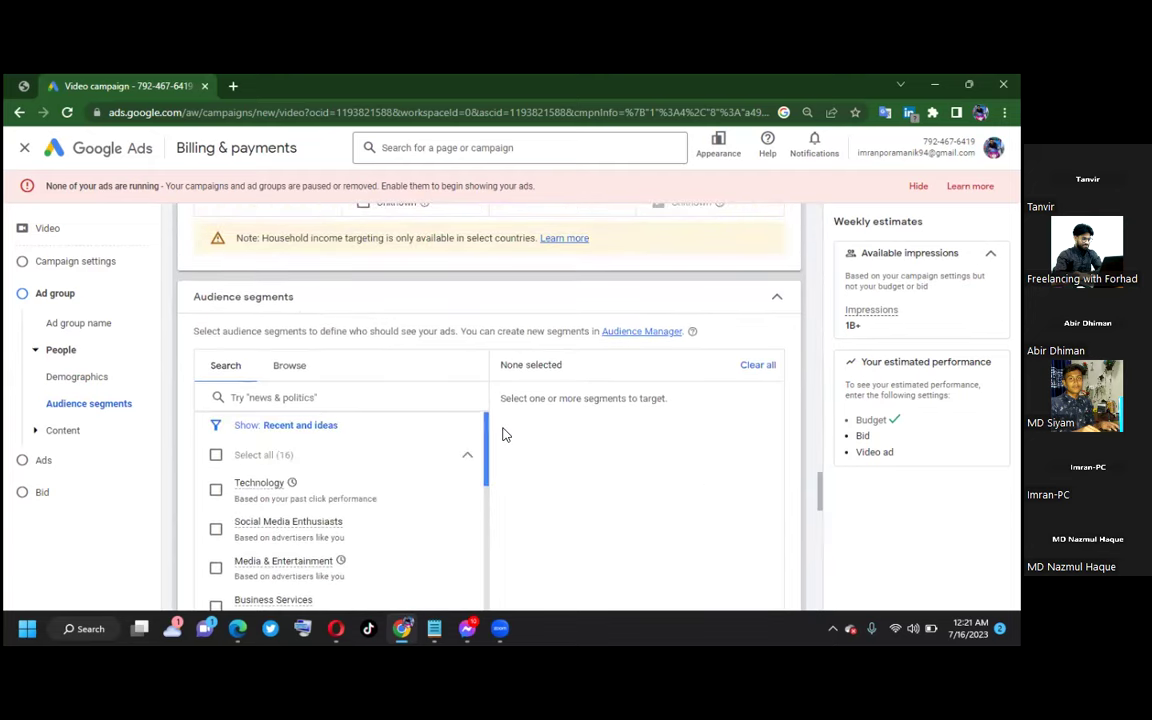
pyautogui.click(217, 490)
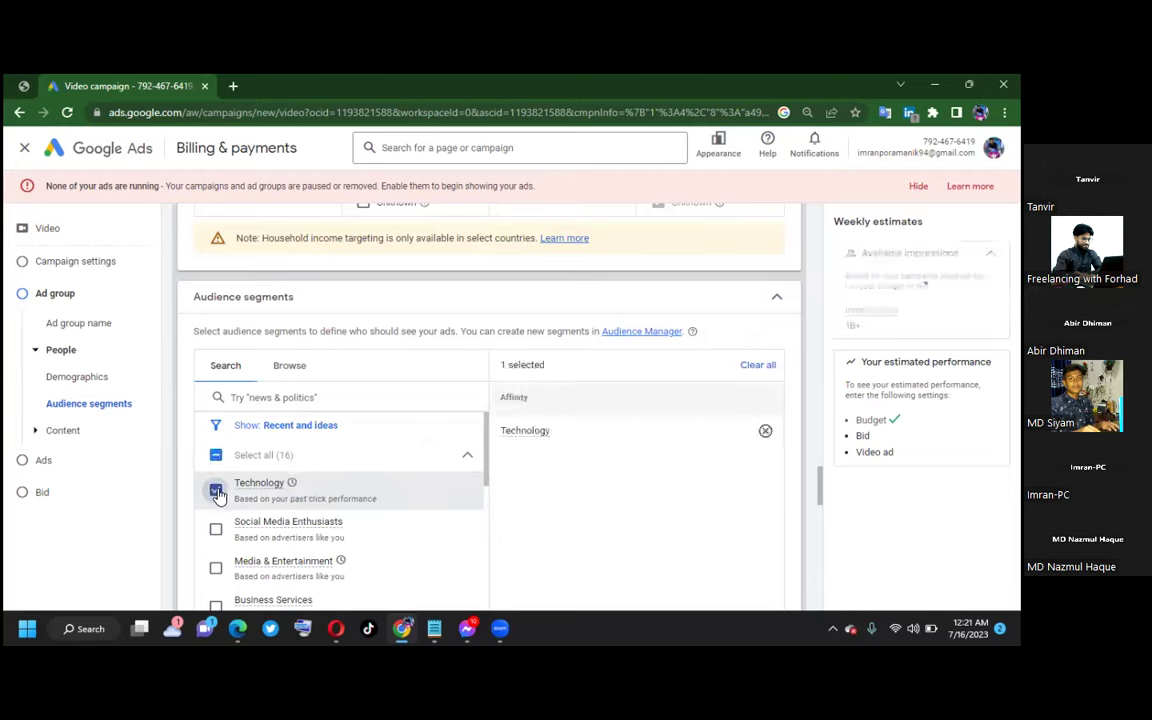
pyautogui.moveTo(262, 484)
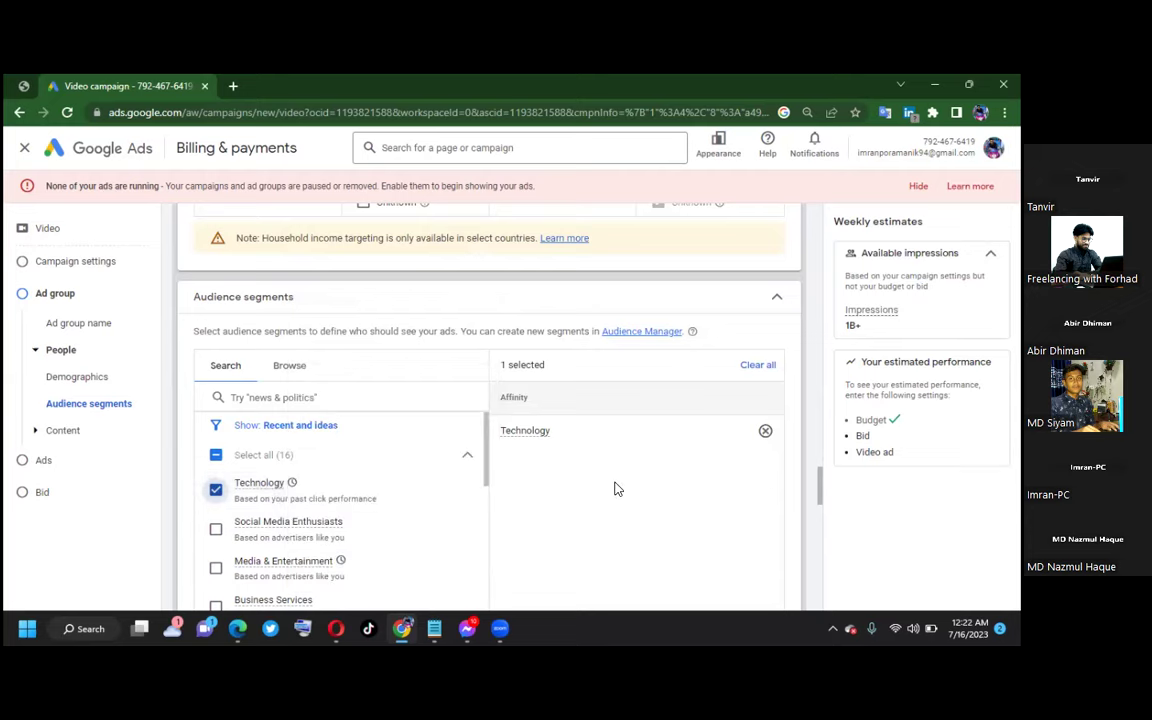
# Step: Examine the remaining suggested audience segments, the audience expansion option and the content targeting section below them
pyautogui.scroll(-3, 617, 488)
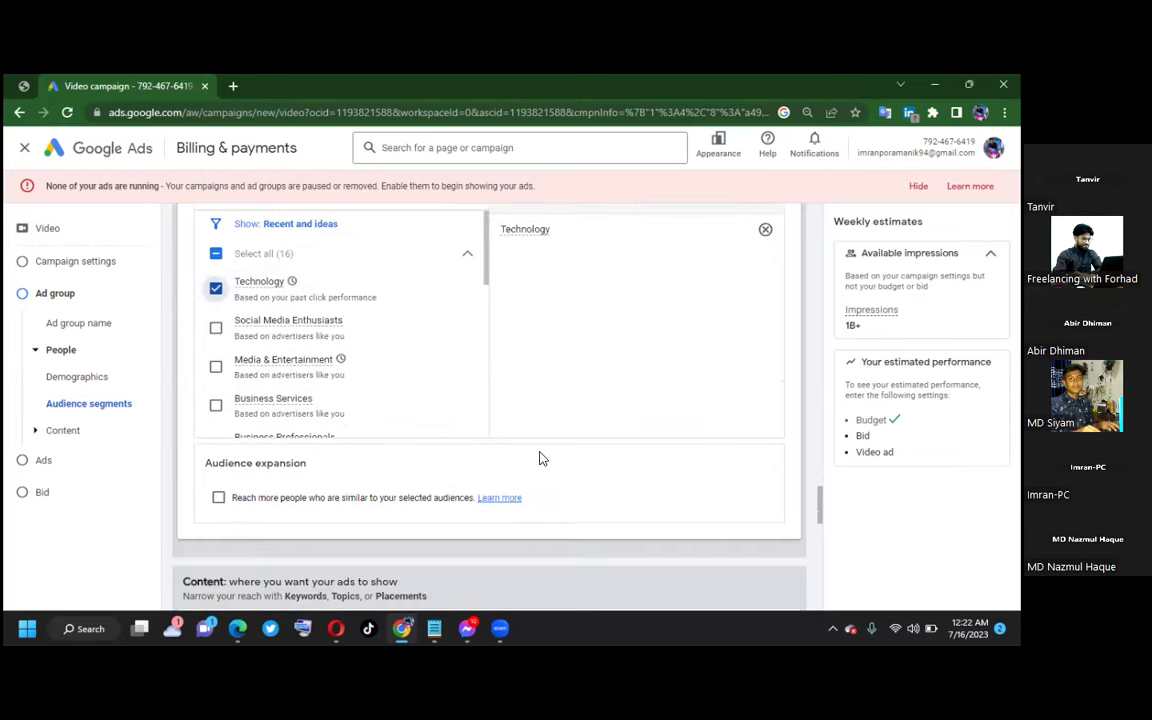
pyautogui.moveTo(486, 286); pyautogui.dragTo(496, 393)
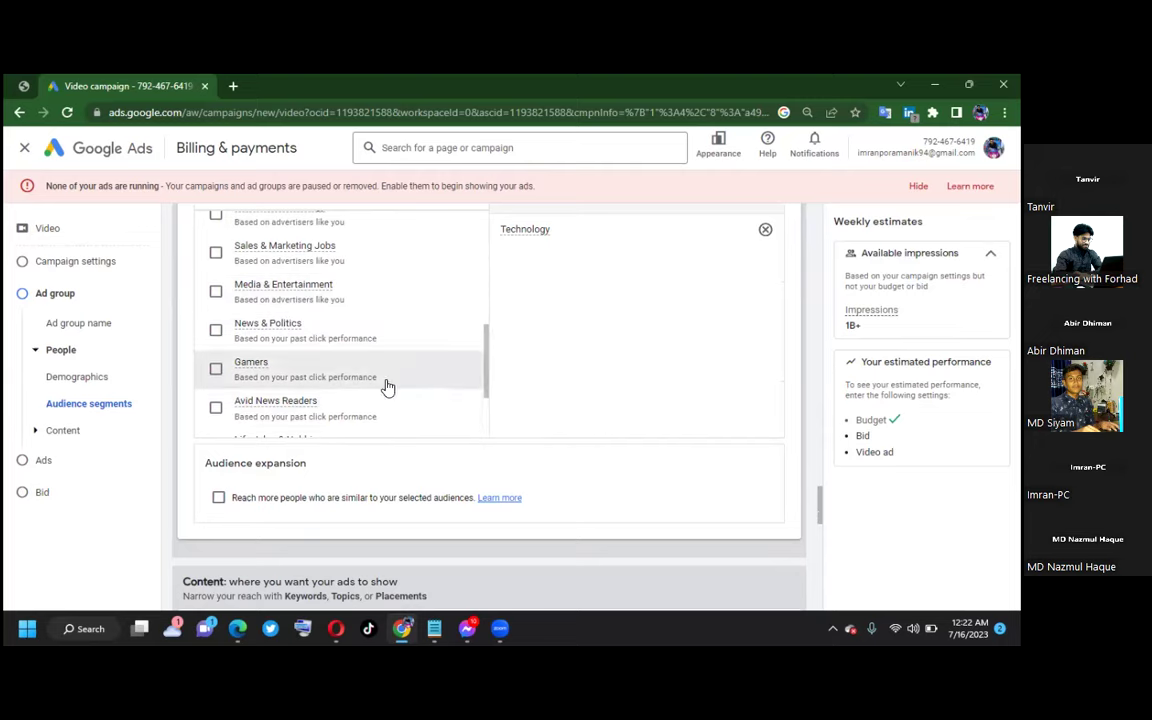
pyautogui.scroll(-2, 390, 384)
pyautogui.scroll(-1, 385, 376)
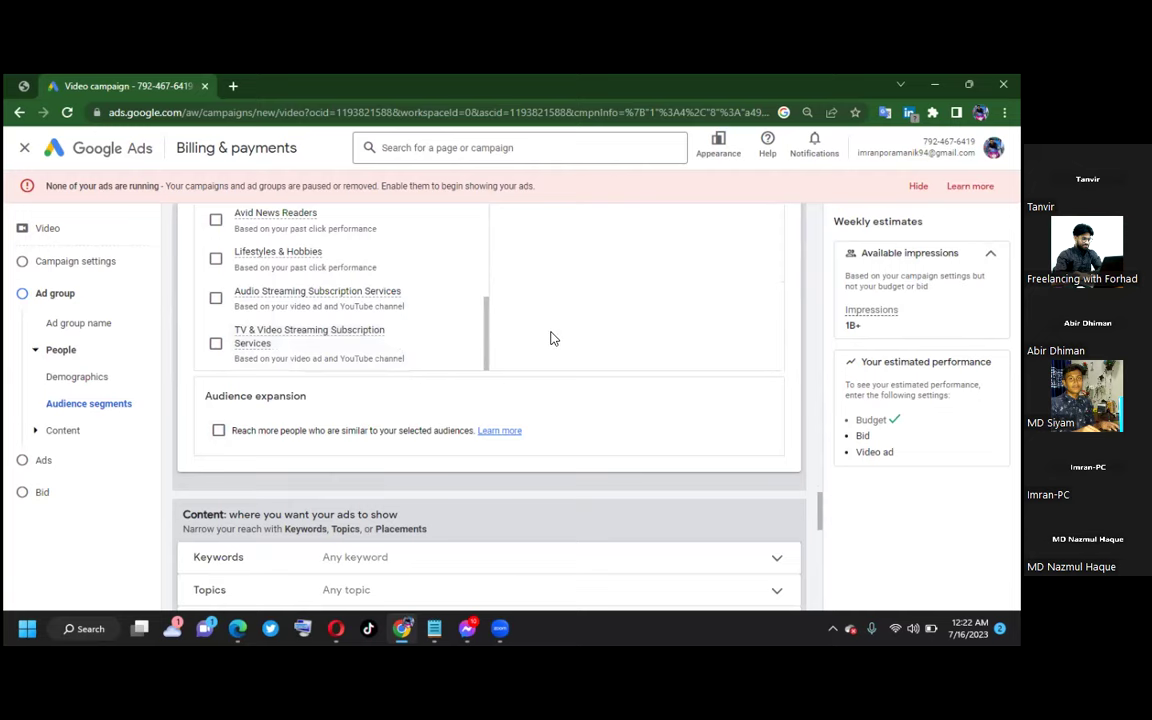
pyautogui.scroll(1, 552, 341)
pyautogui.scroll(1, 537, 350)
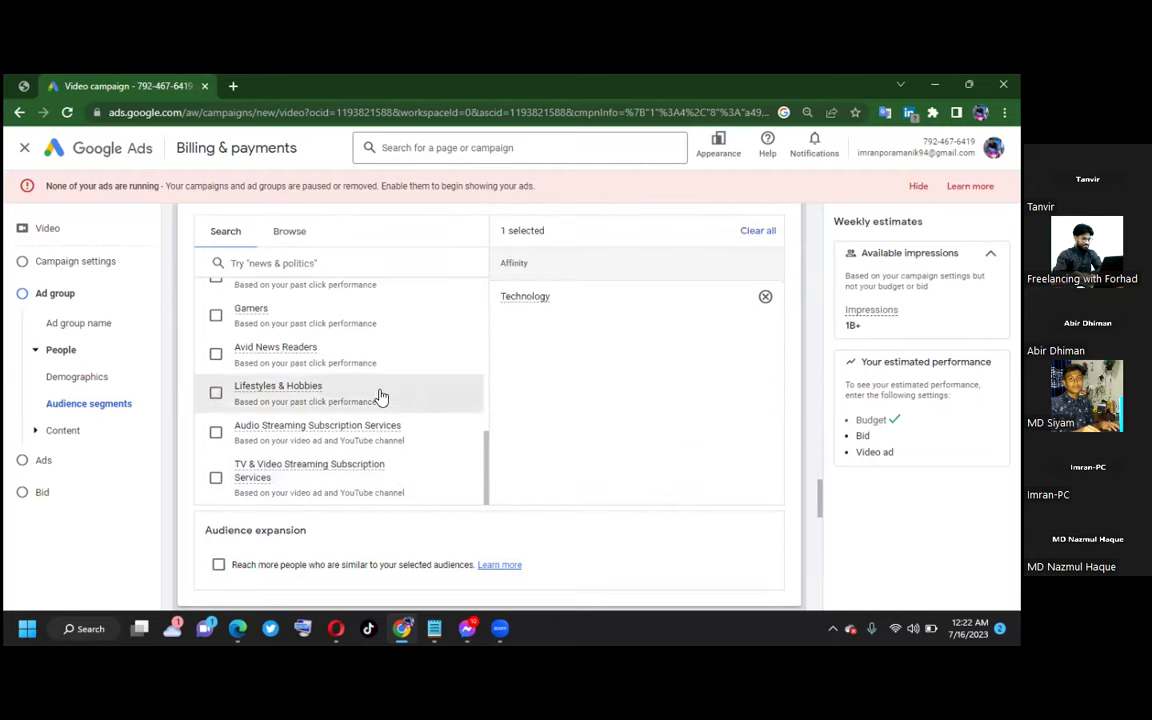
pyautogui.click(485, 461)
pyautogui.moveTo(485, 461); pyautogui.dragTo(483, 424)
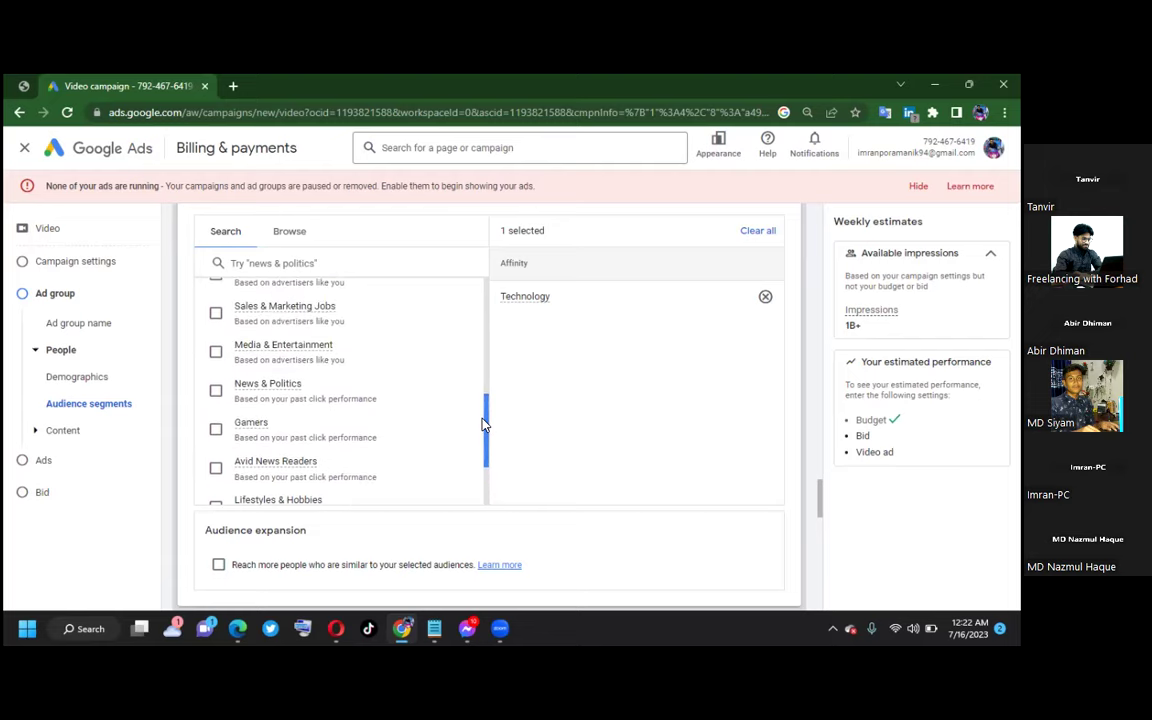
pyautogui.scroll(-1, 627, 411)
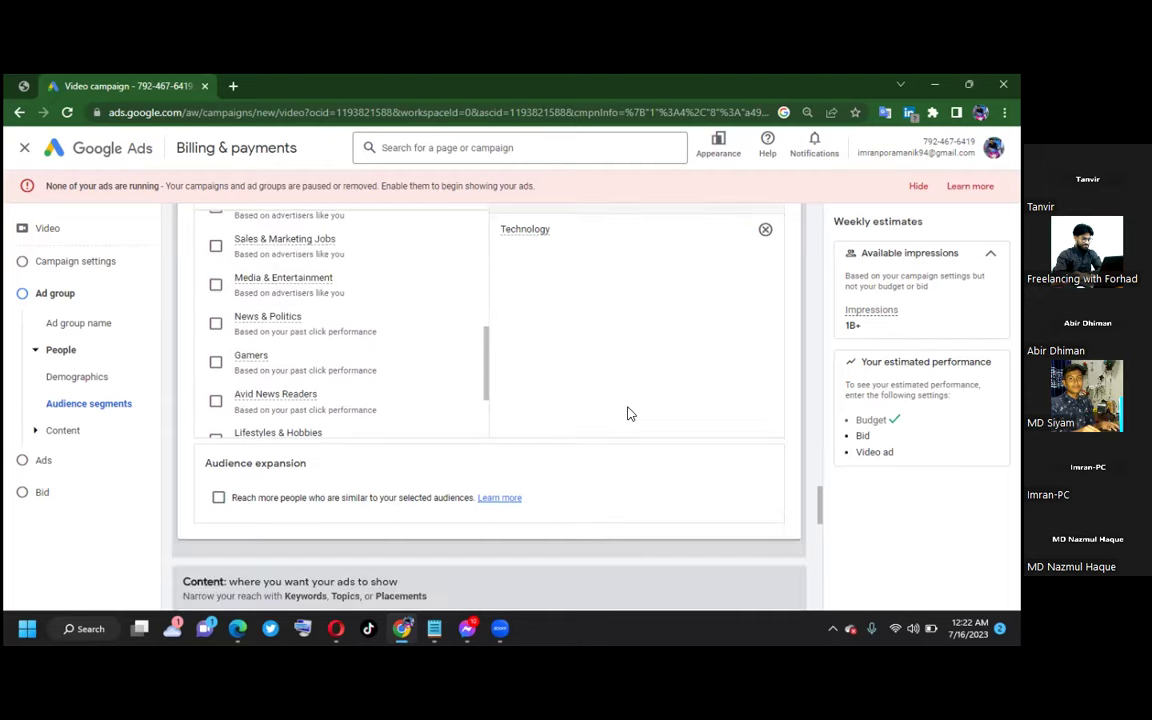
pyautogui.scroll(-1, 473, 473)
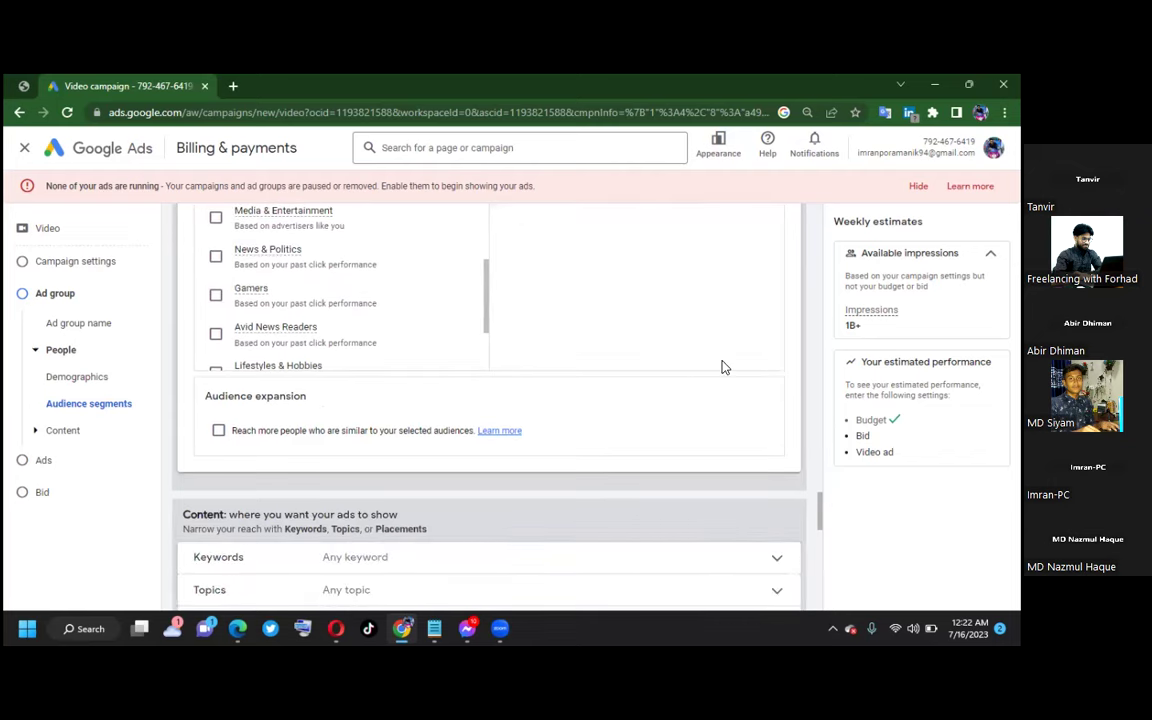
pyautogui.scroll(-1, 703, 370)
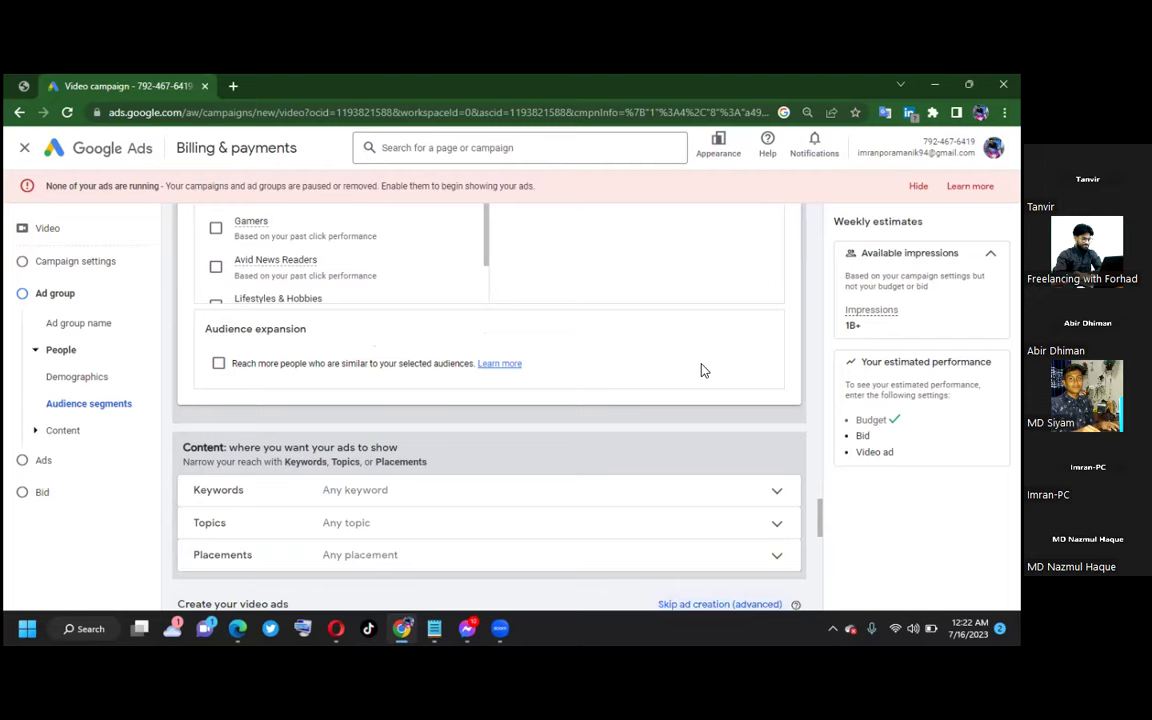
pyautogui.scroll(-1, 697, 370)
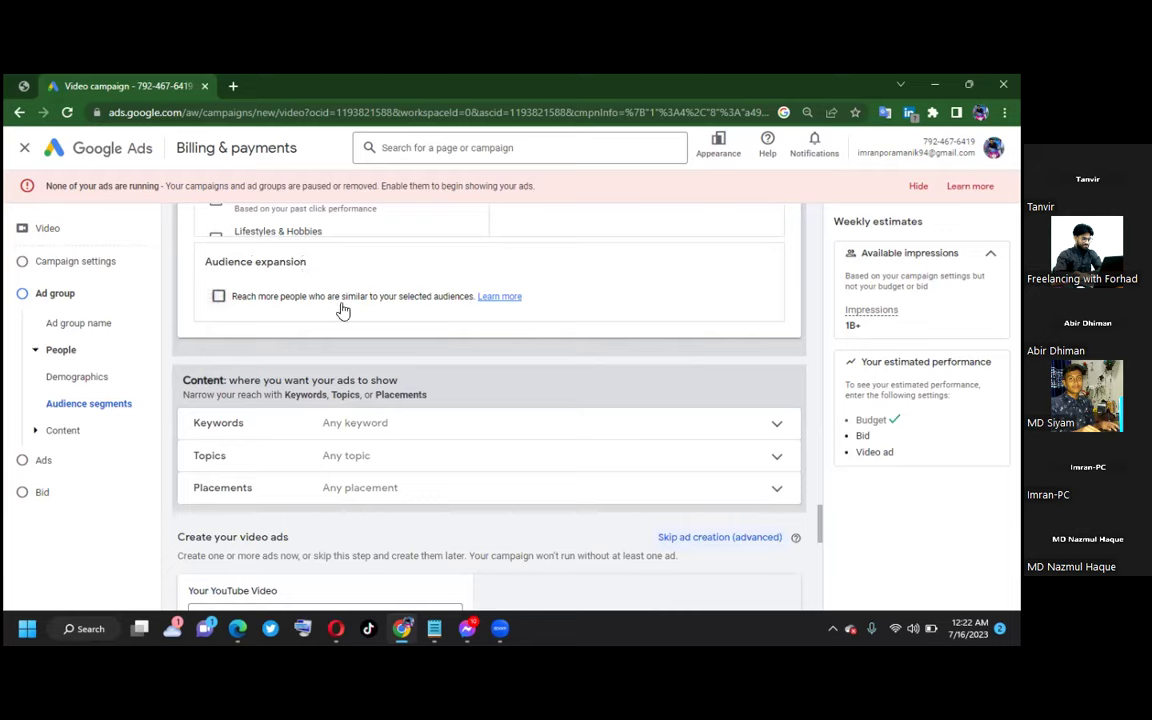
pyautogui.click(218, 298)
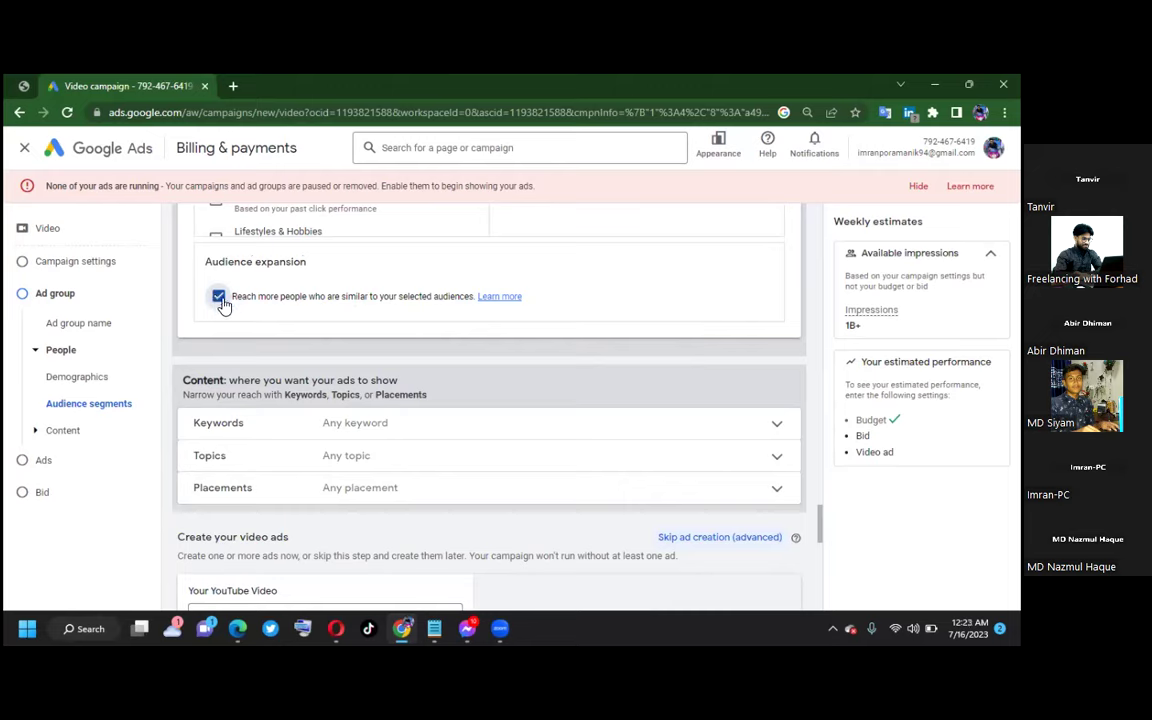
pyautogui.click(218, 297)
# Step: Expand the ad group's keyword targeting and copy the entire keyword list from the Fine file in Notepad
pyautogui.scroll(-1, 569, 362)
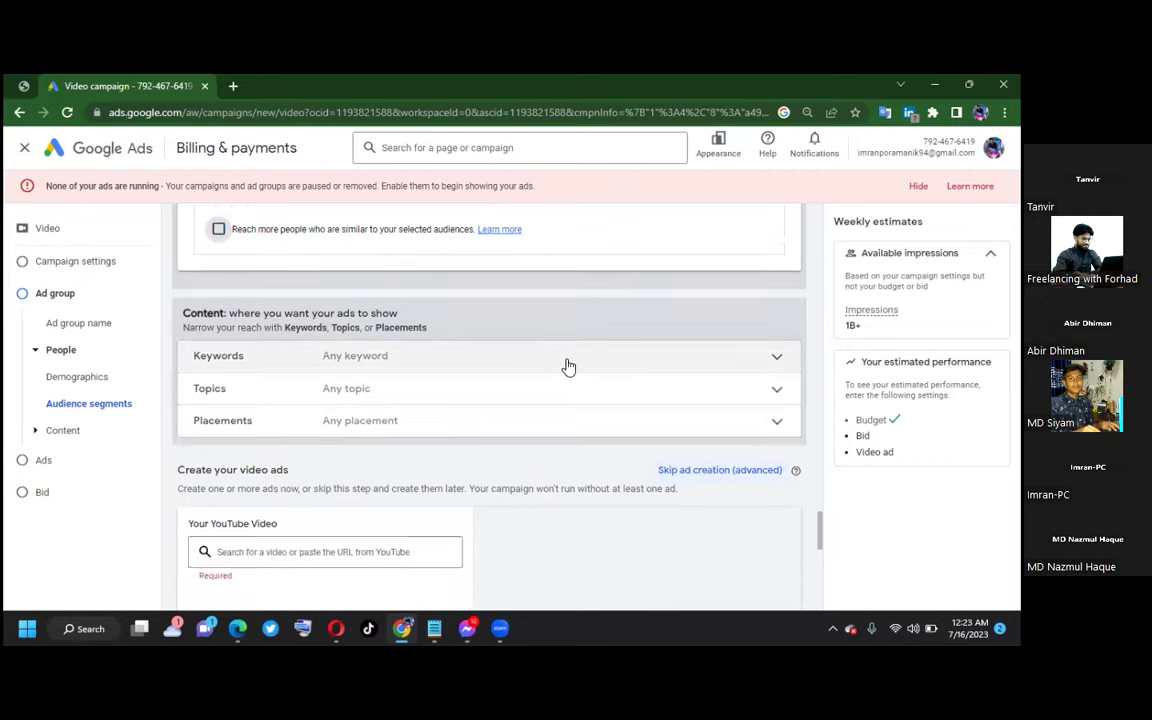
pyautogui.click(775, 361)
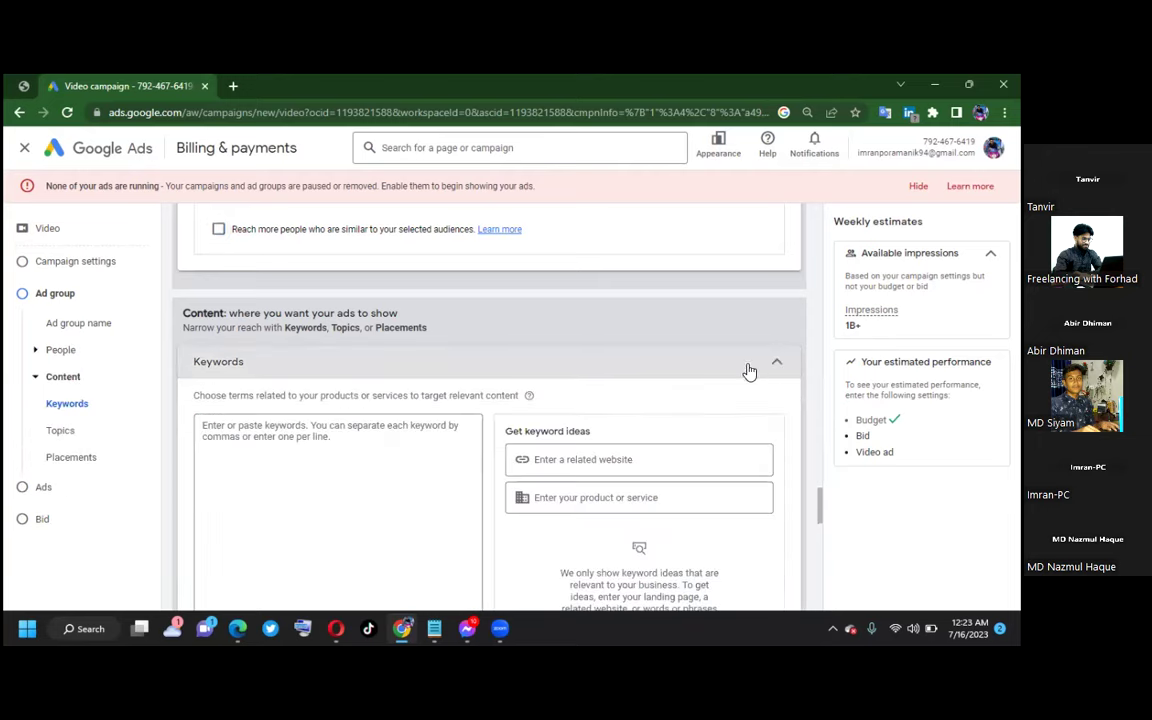
pyautogui.scroll(-1, 406, 467)
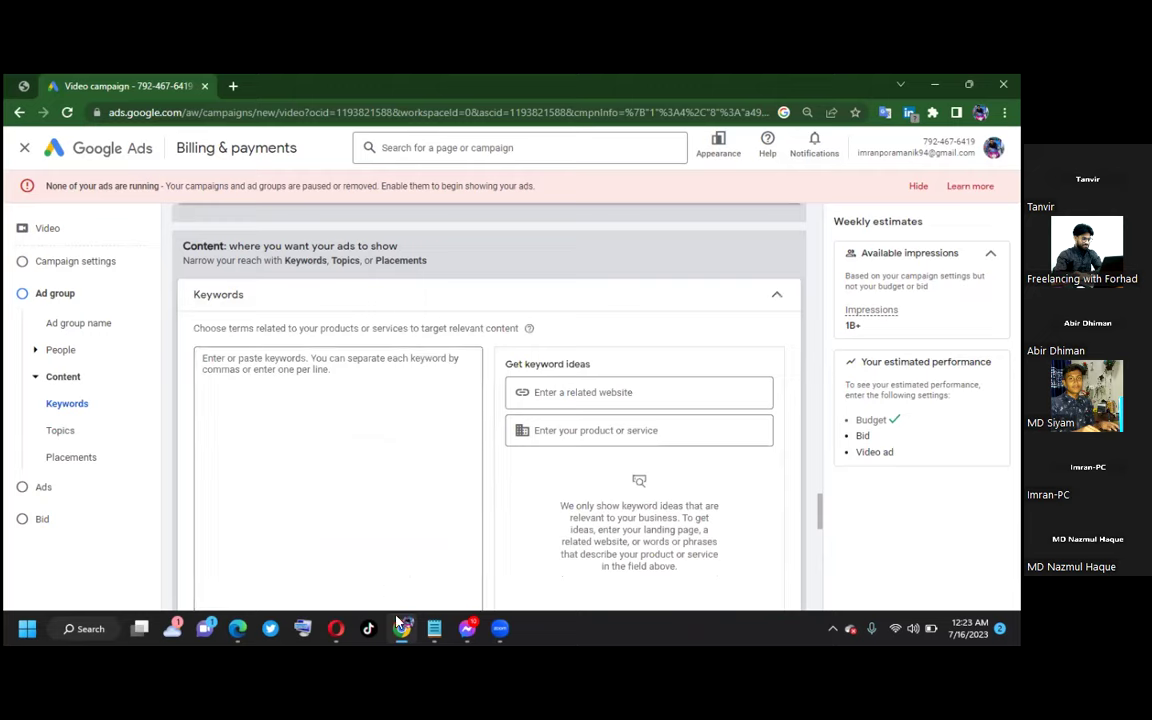
pyautogui.moveTo(399, 626)
pyautogui.moveTo(436, 630)
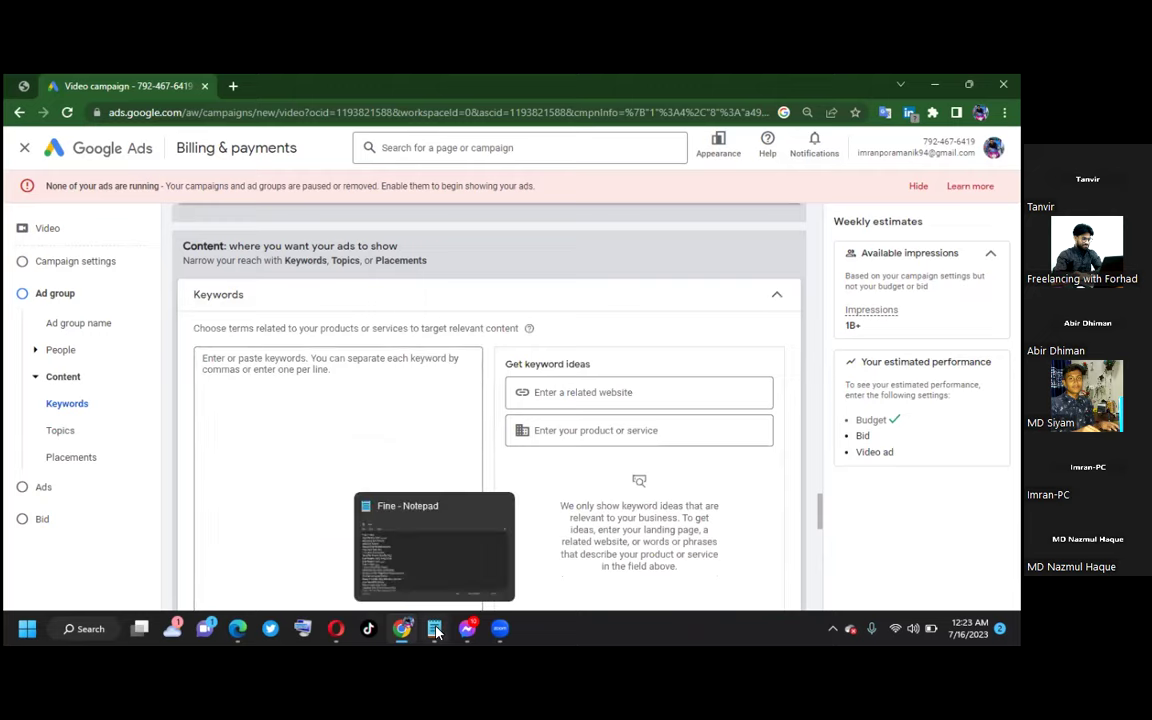
pyautogui.click(401, 585)
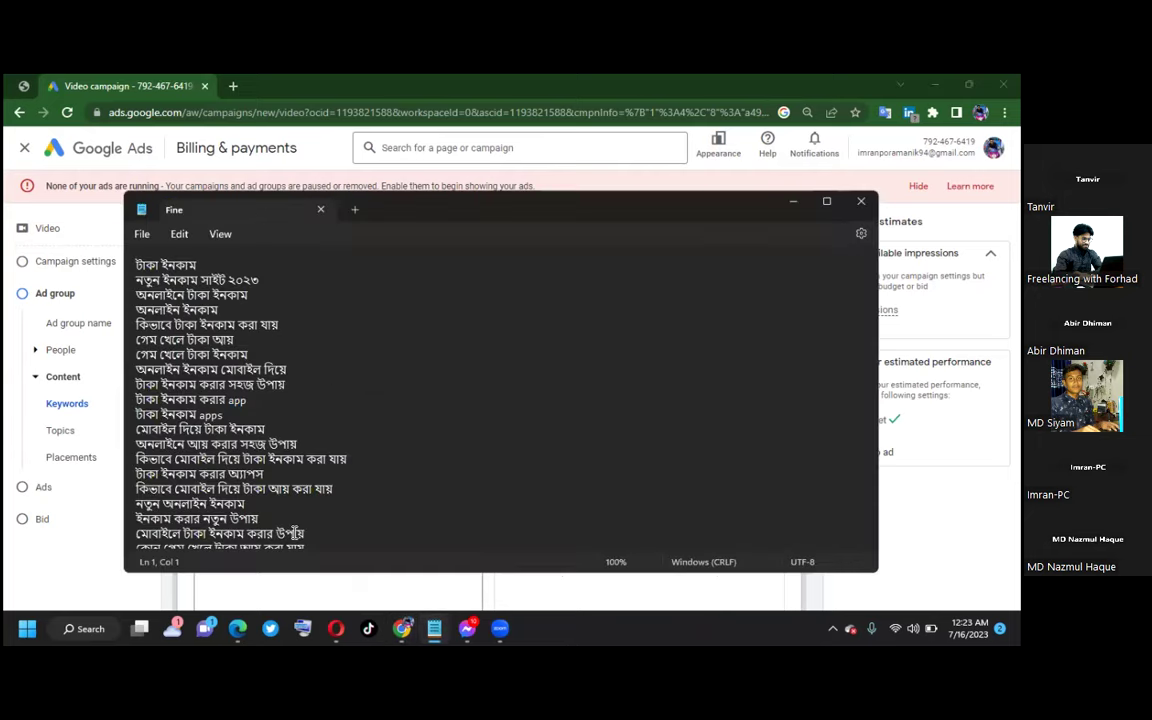
pyautogui.scroll(6, 288, 516)
pyautogui.moveTo(130, 264); pyautogui.dragTo(250, 587)
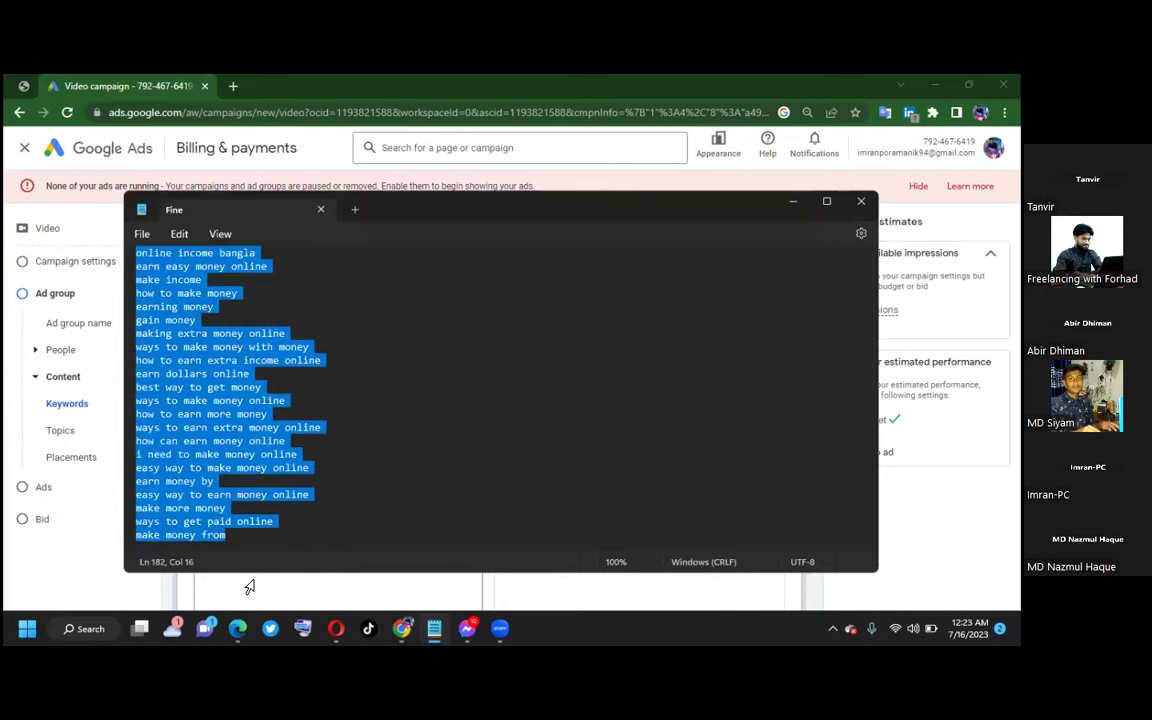
pyautogui.rightClick(191, 377)
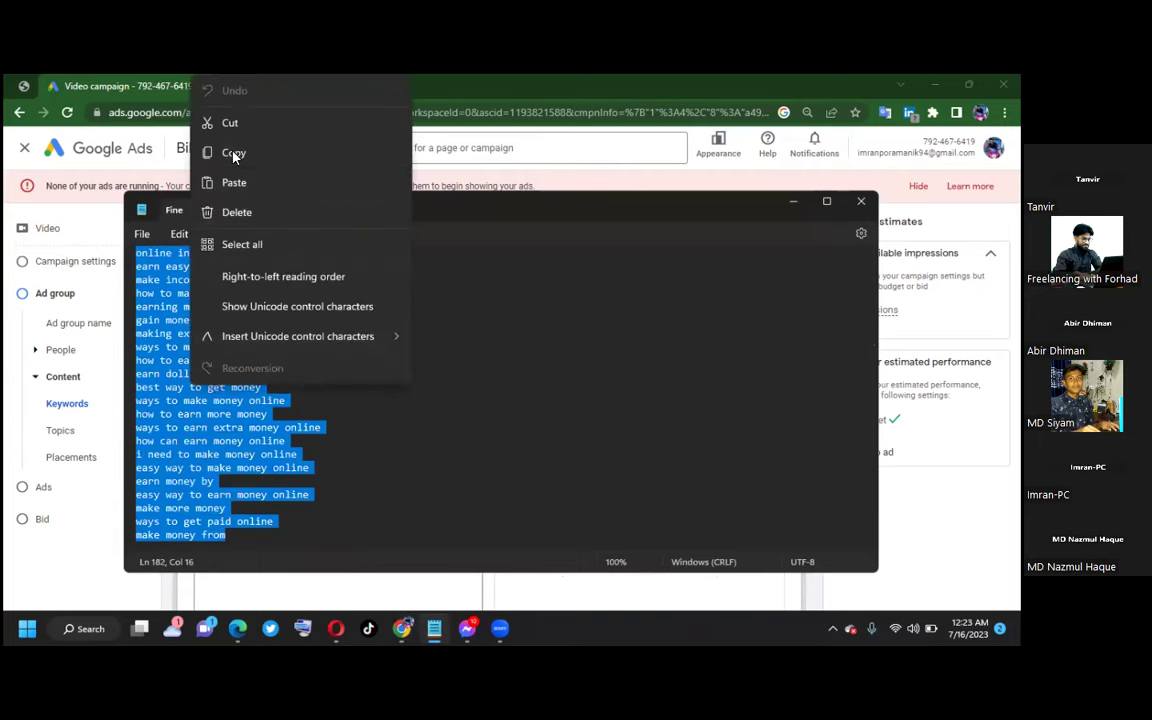
pyautogui.click(234, 154)
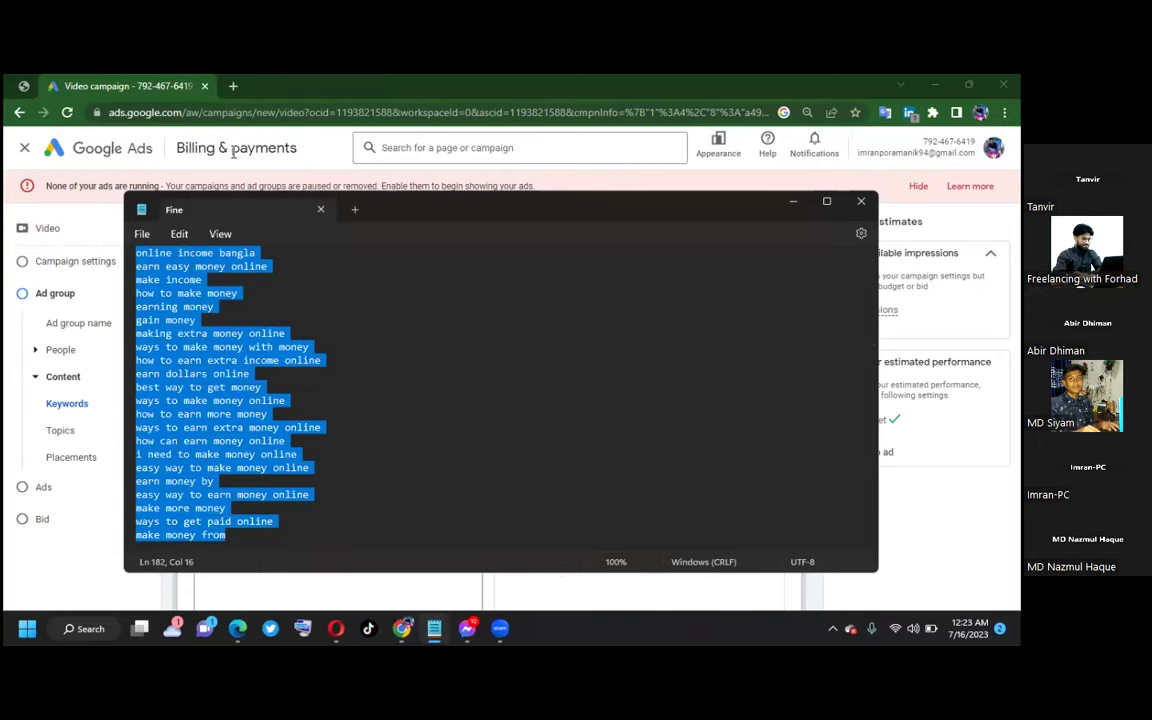
# Step: Switch back to Google Ads, paste the copied list into the ad group's keywords, and minimize the Notepad window
pyautogui.click(403, 628)
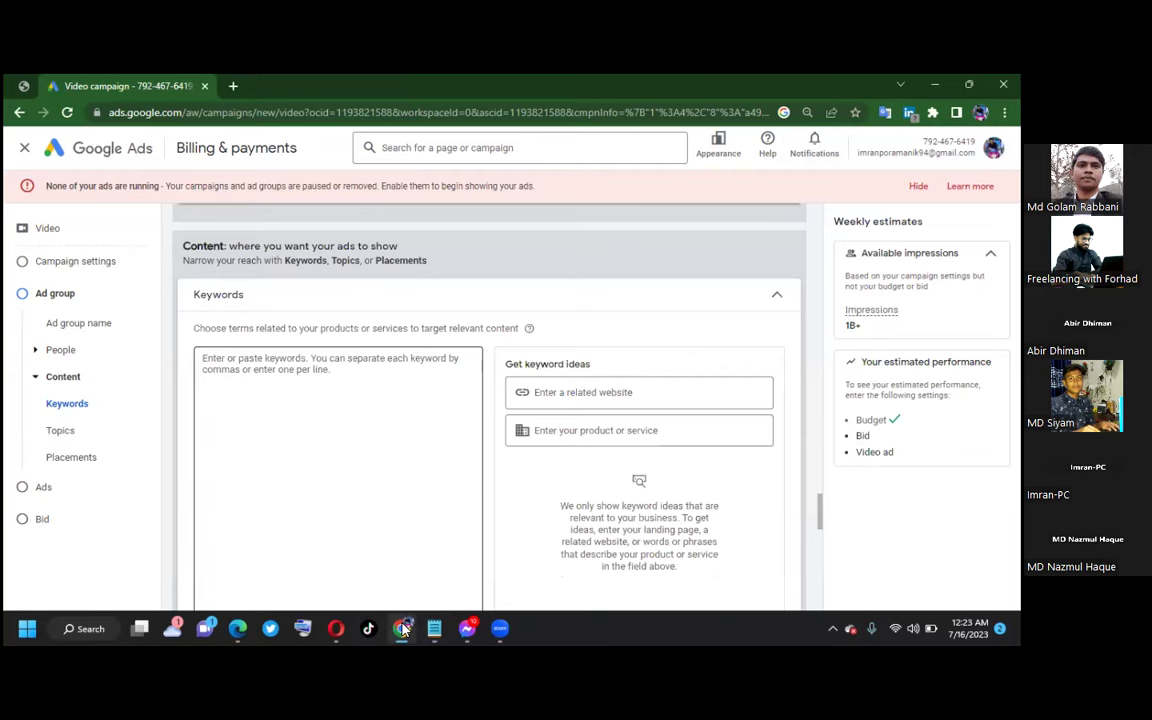
pyautogui.rightClick(270, 427)
pyautogui.click(318, 307)
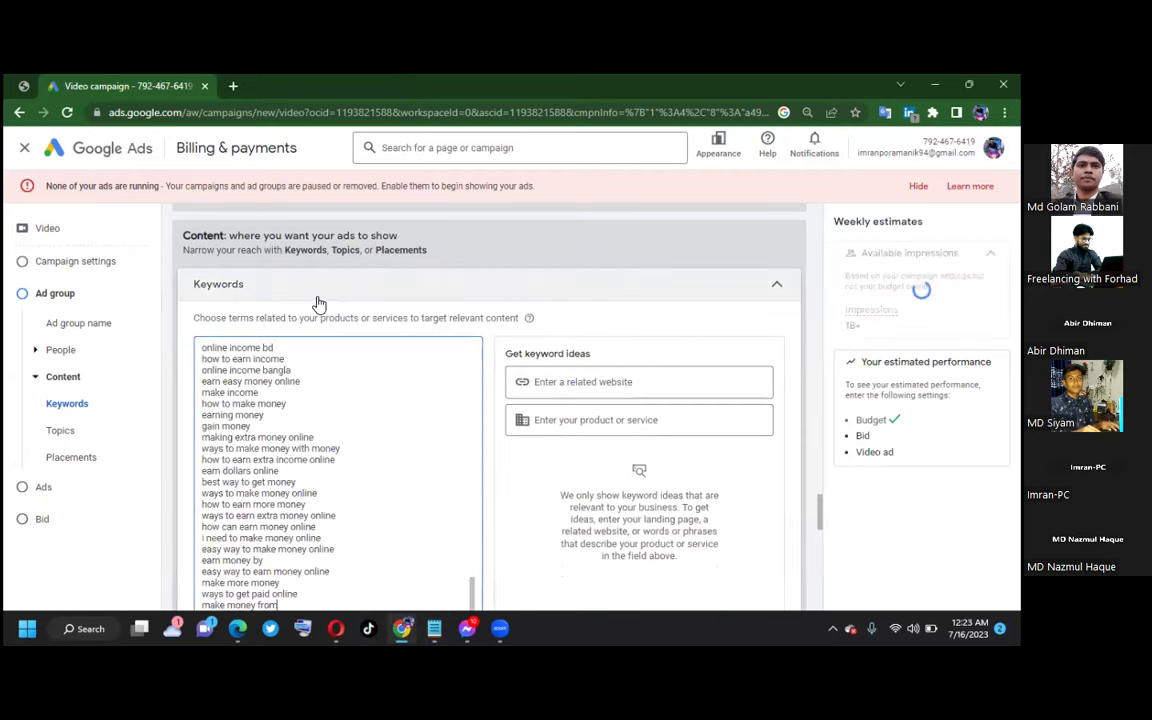
pyautogui.scroll(-5, 390, 366)
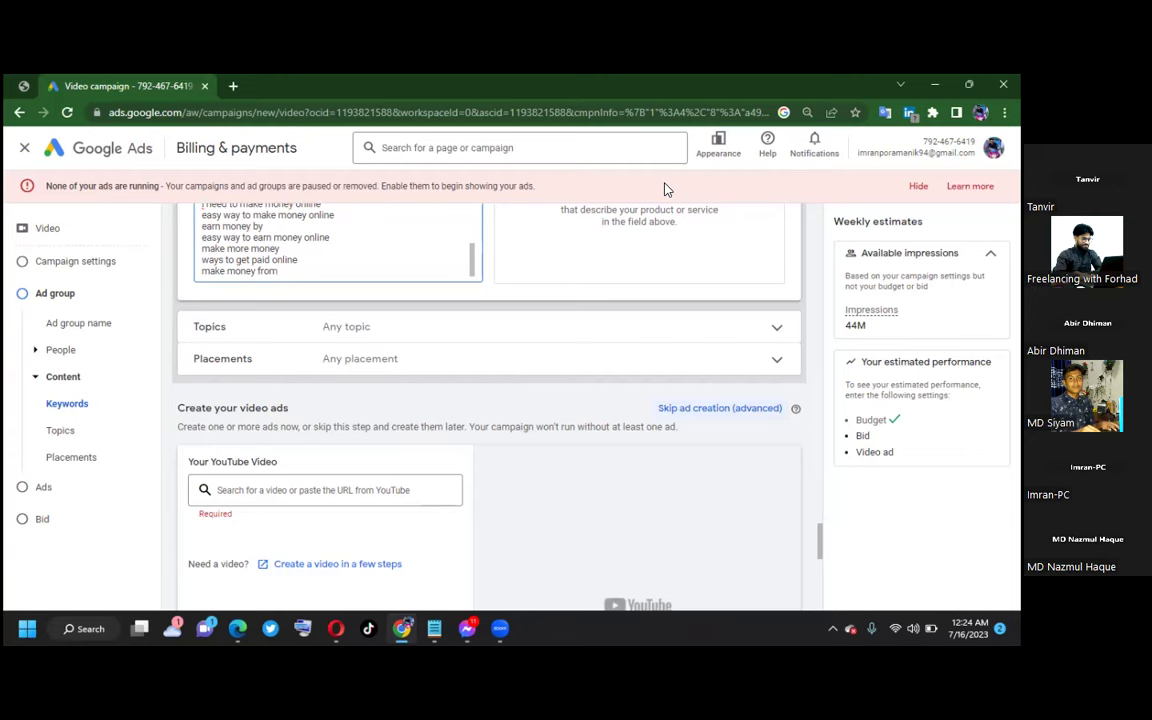
pyautogui.hotkey('alt', 'Tab')
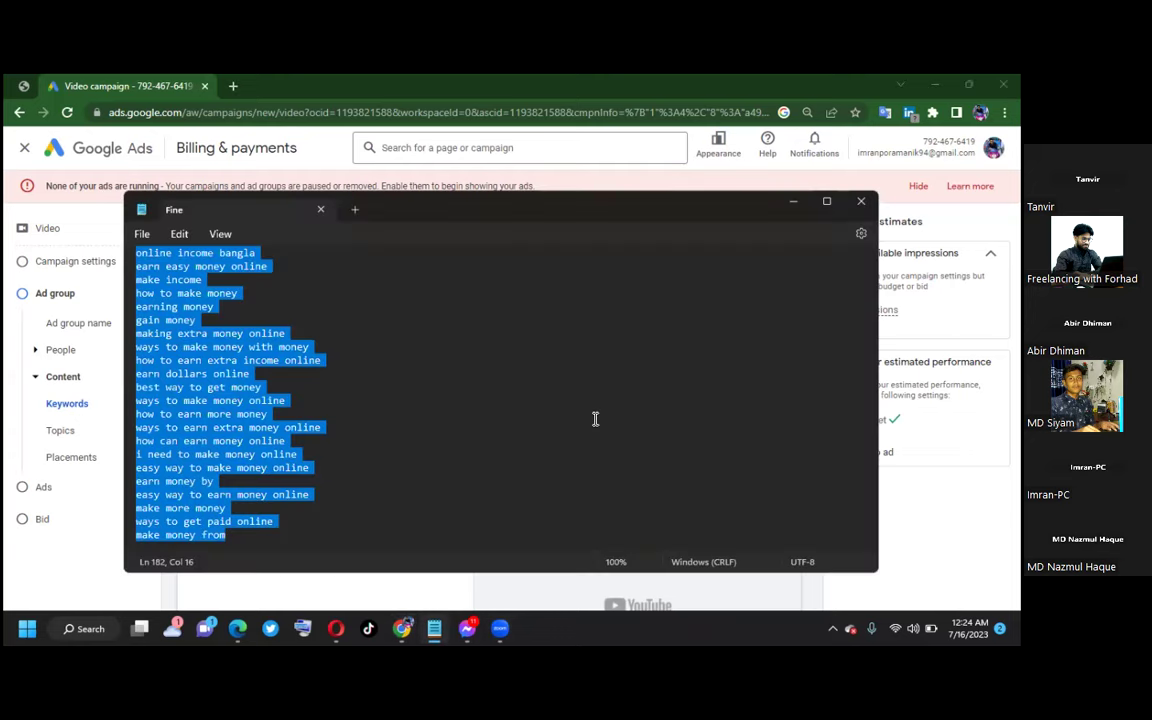
pyautogui.click(792, 203)
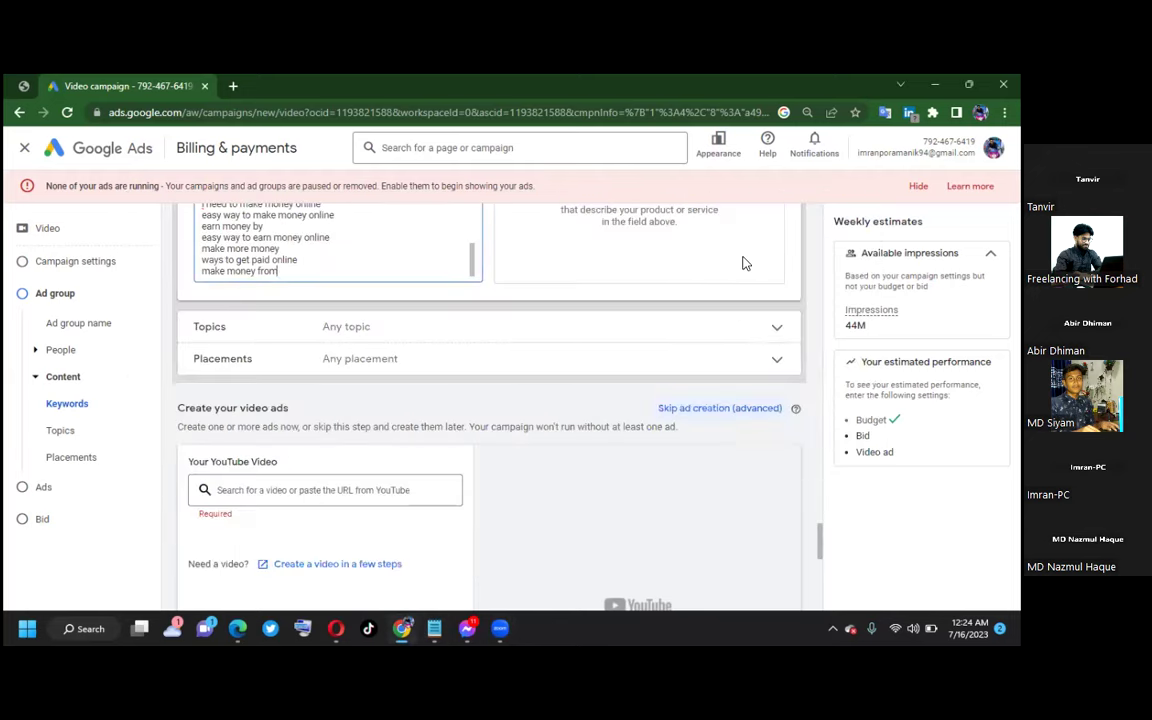
# Step: Expand the ad group's topic targeting and examine the available topic categories
pyautogui.click(777, 329)
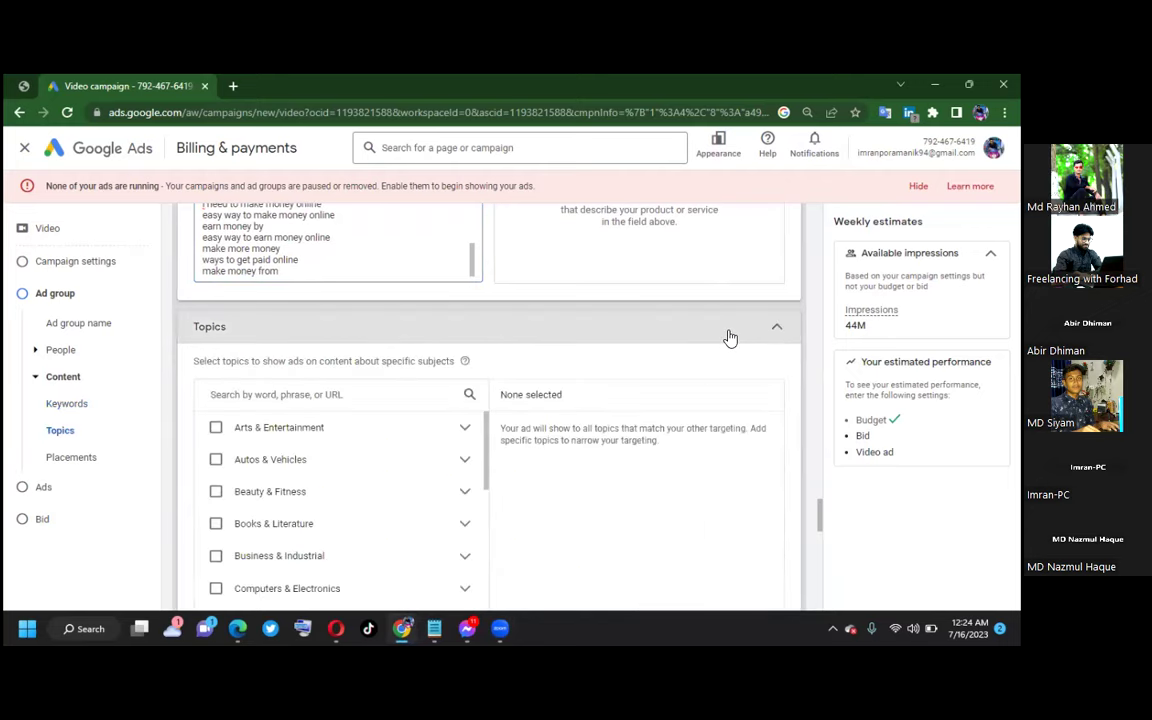
pyautogui.scroll(-1, 700, 340)
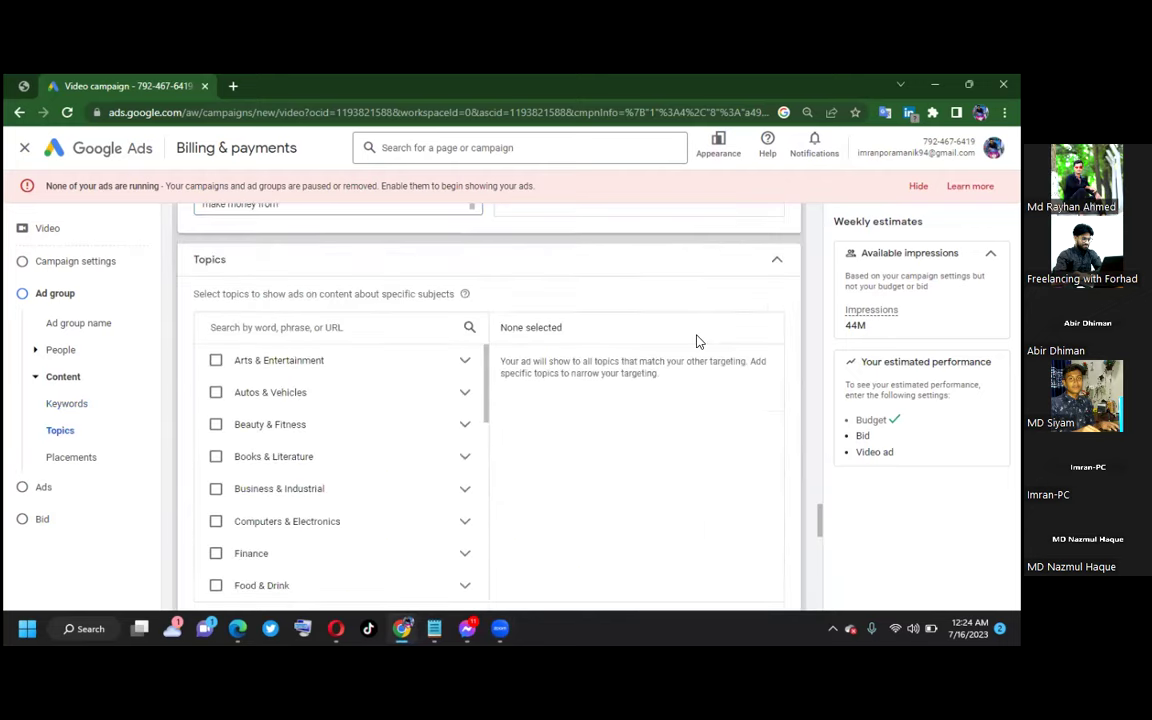
pyautogui.scroll(5, 697, 341)
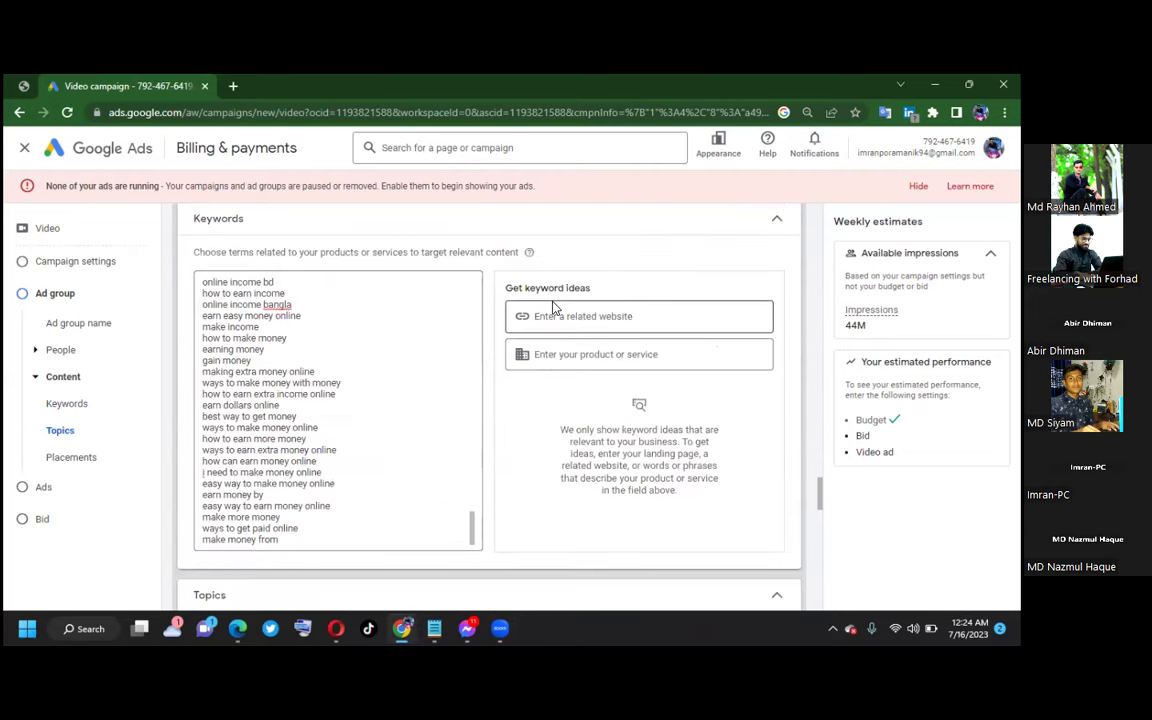
pyautogui.scroll(-5, 540, 352)
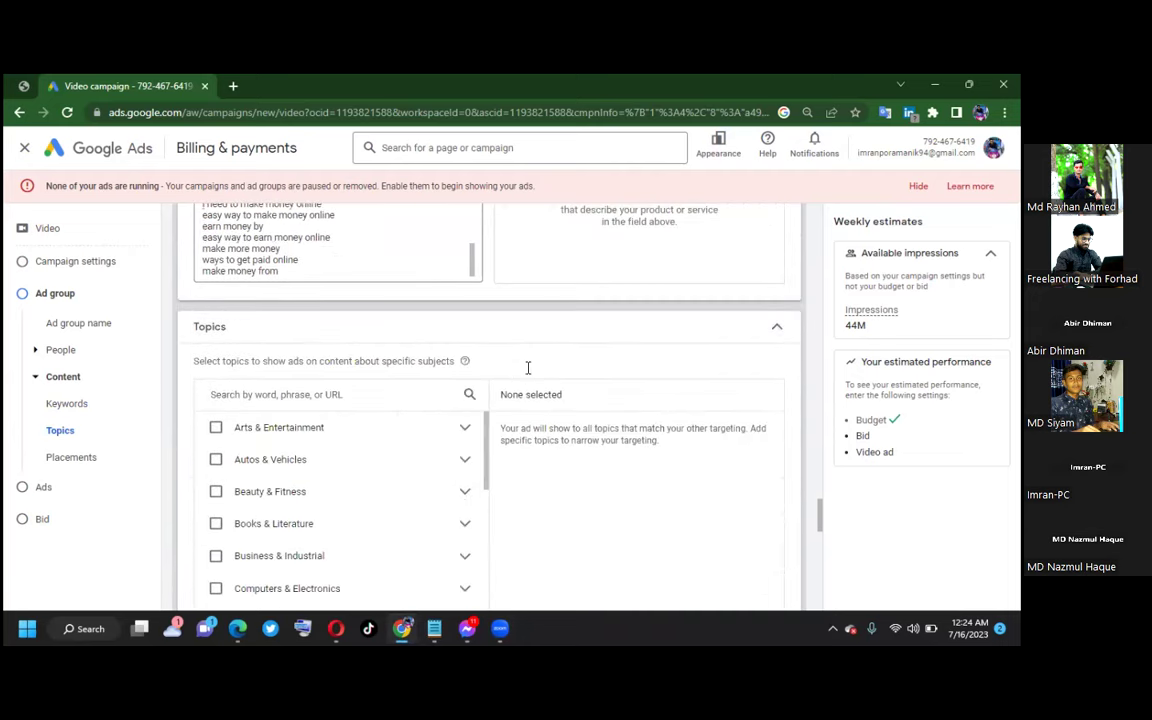
pyautogui.scroll(-1, 527, 368)
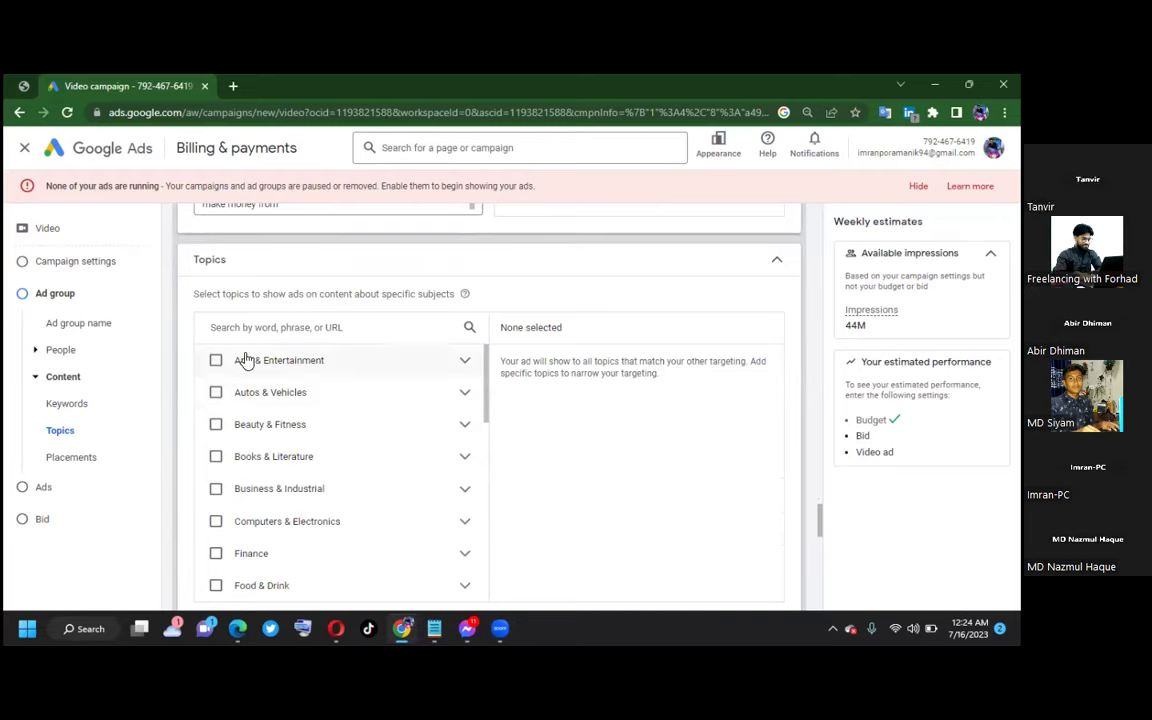
pyautogui.scroll(-1, 340, 345)
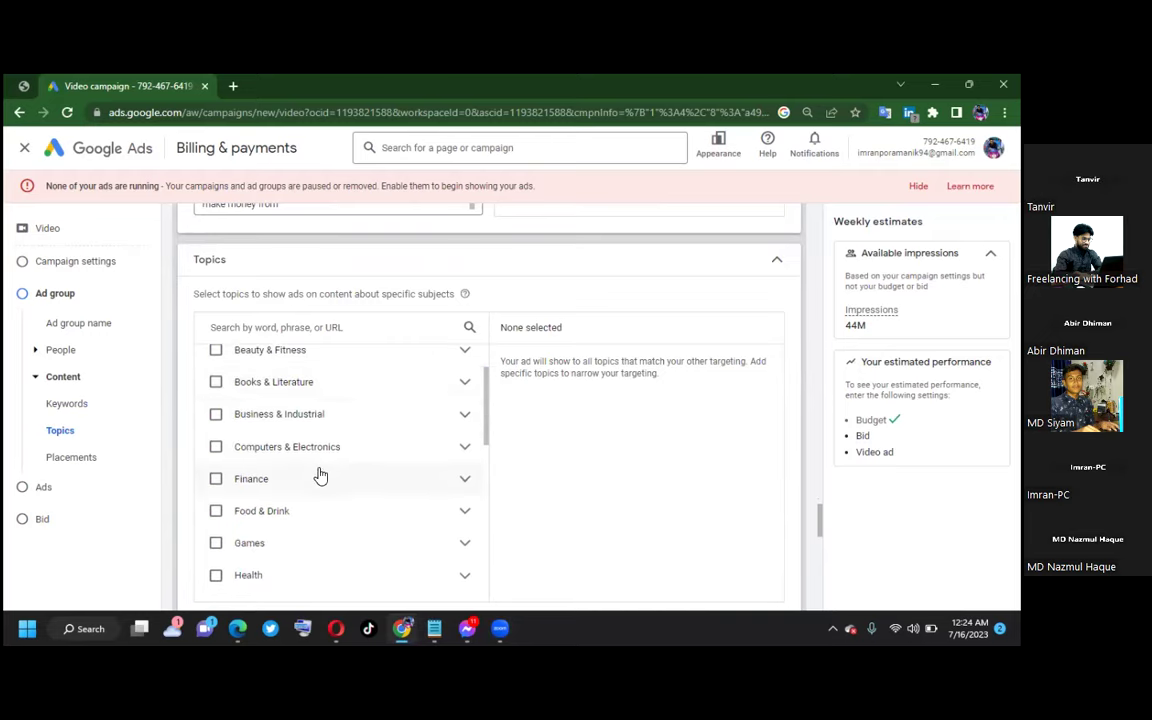
pyautogui.scroll(-1, 340, 496)
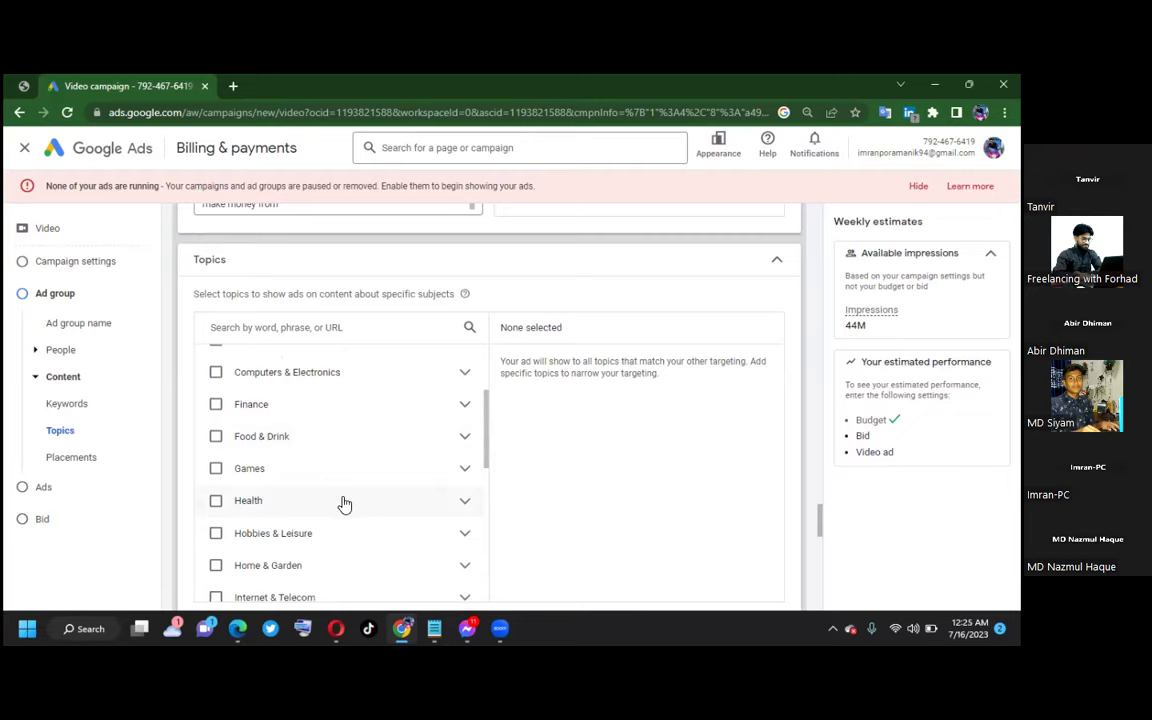
pyautogui.scroll(-1, 340, 500)
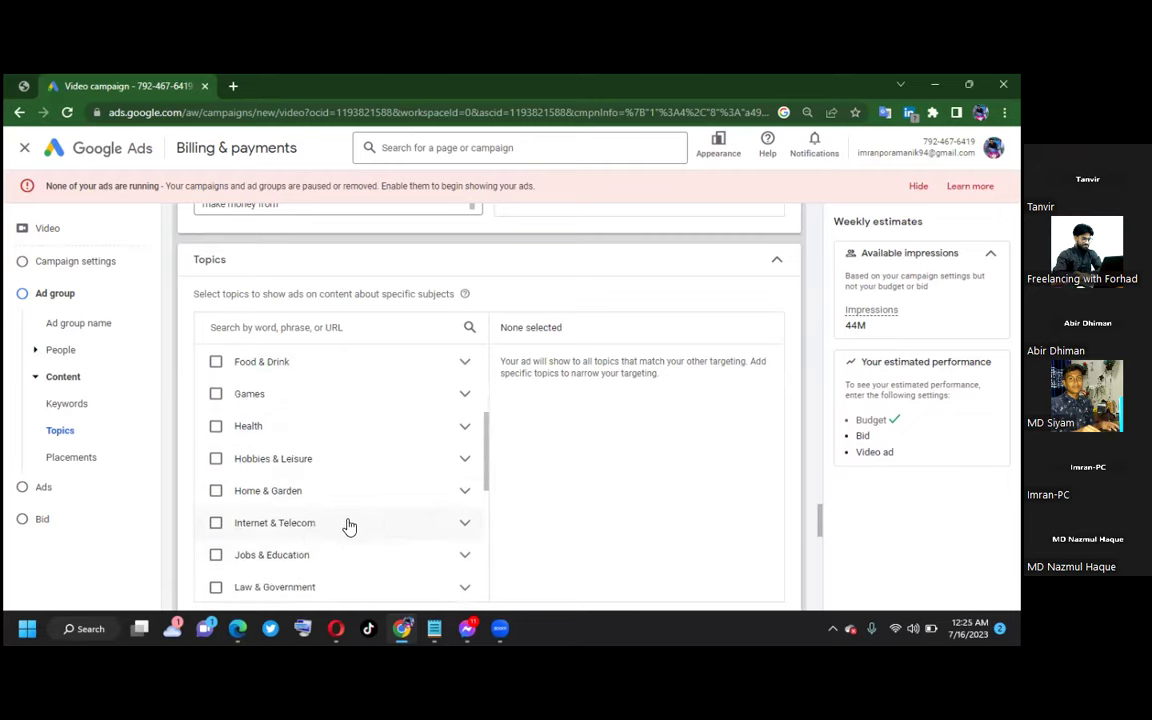
pyautogui.scroll(-1, 340, 515)
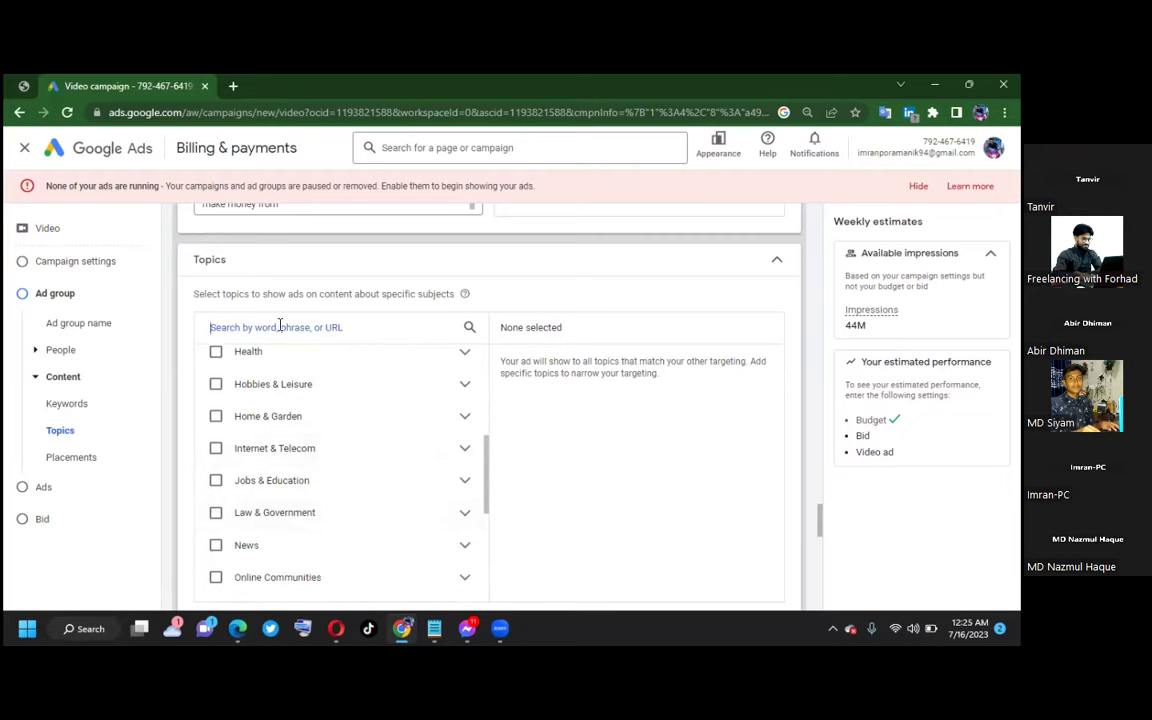
# Step: Search the ad group's topics for Technology, correcting the misspelled search term, and examine the matching topics
pyautogui.write('T')
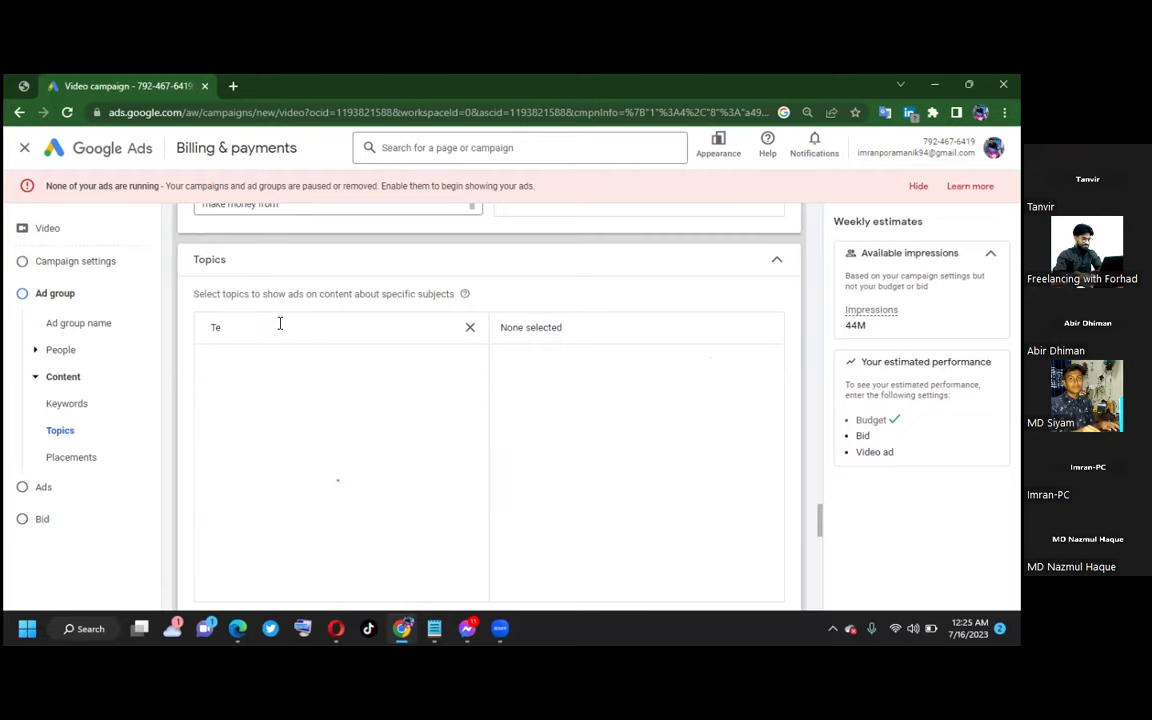
pyautogui.write('ech')
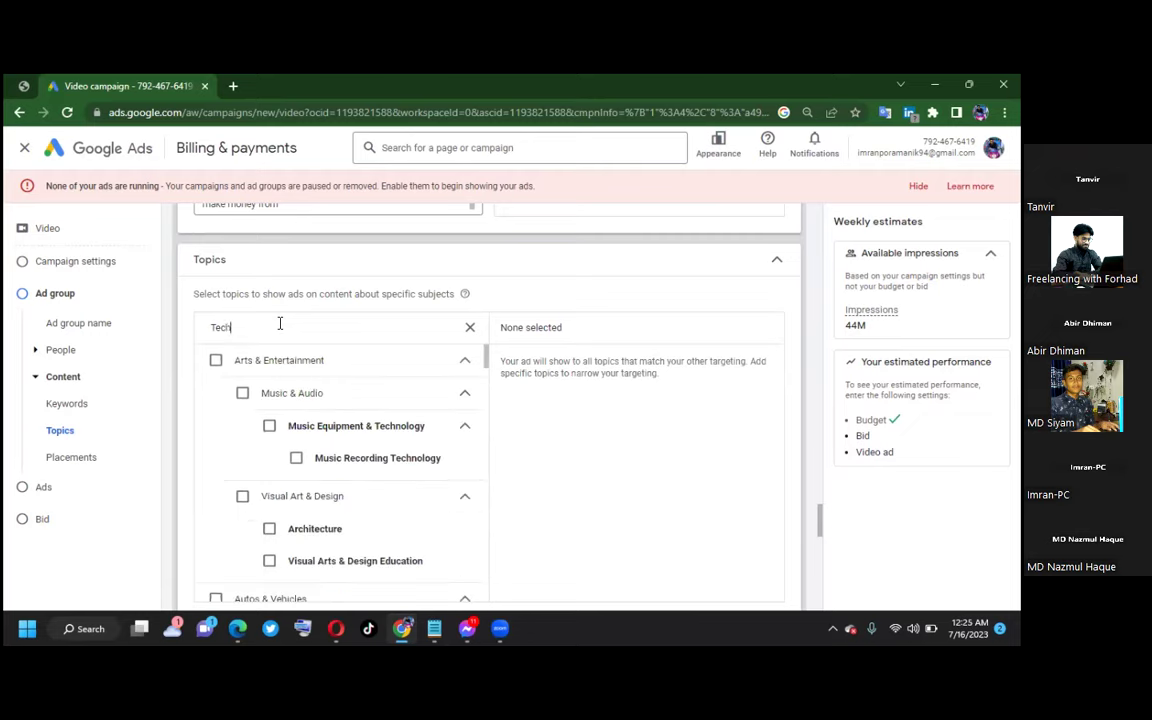
pyautogui.write('o')
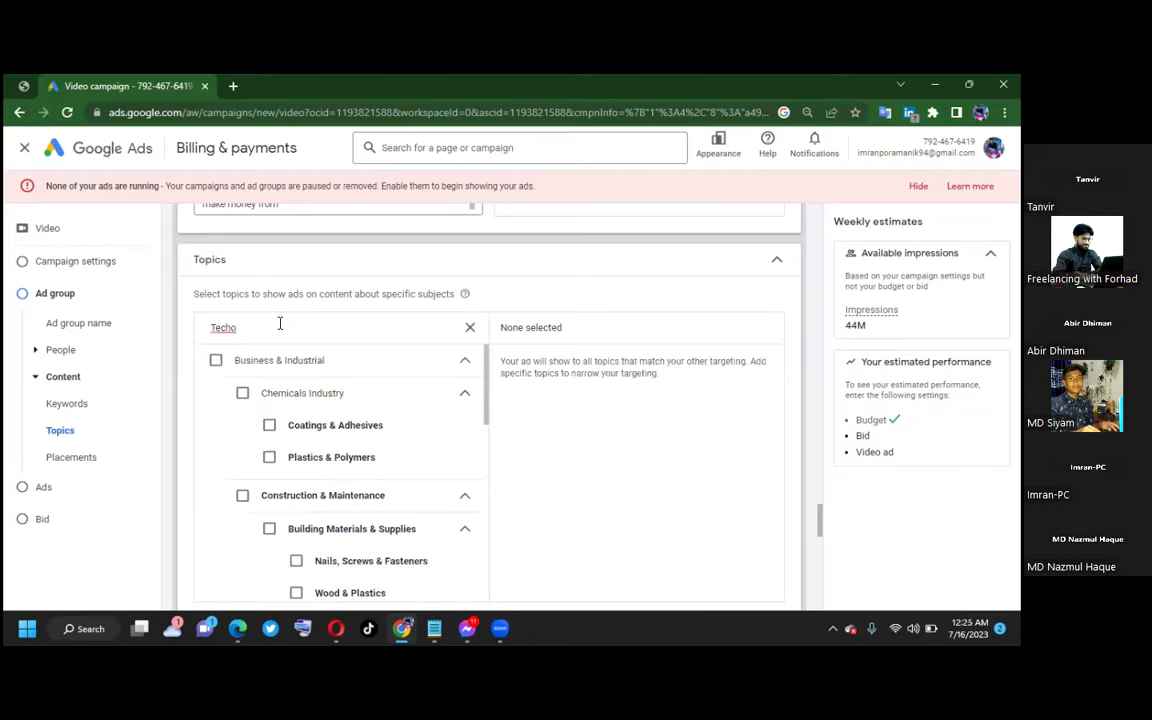
pyautogui.write('no')
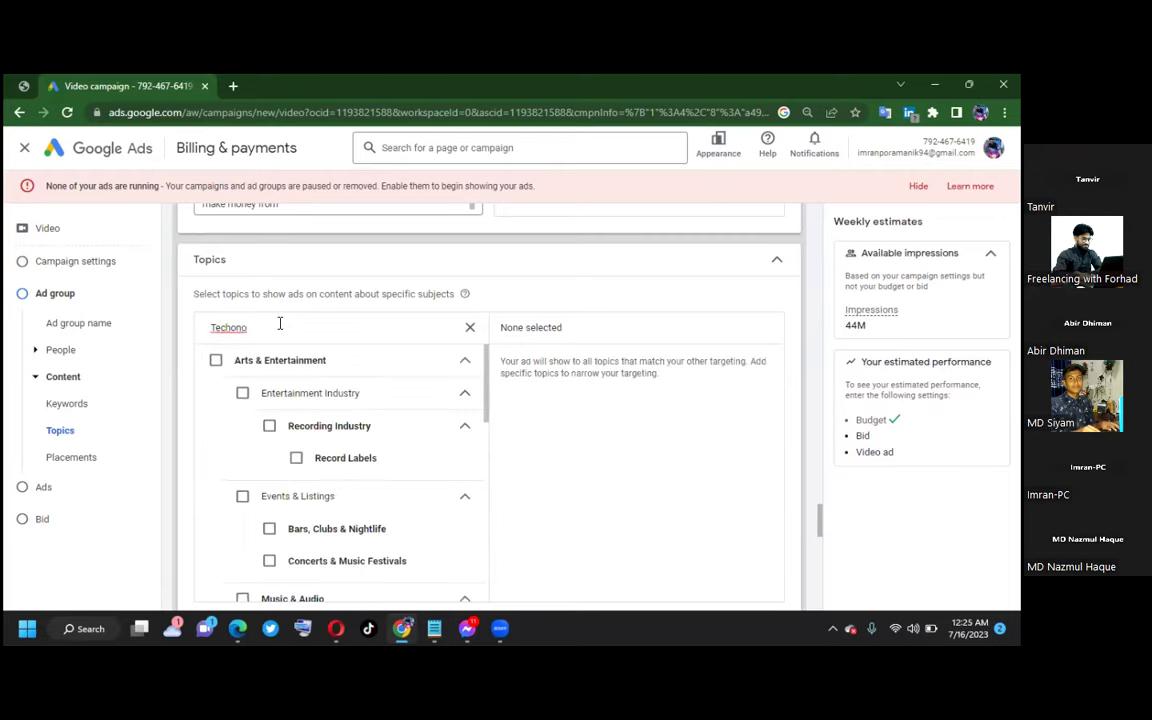
pyautogui.write('tlogy')
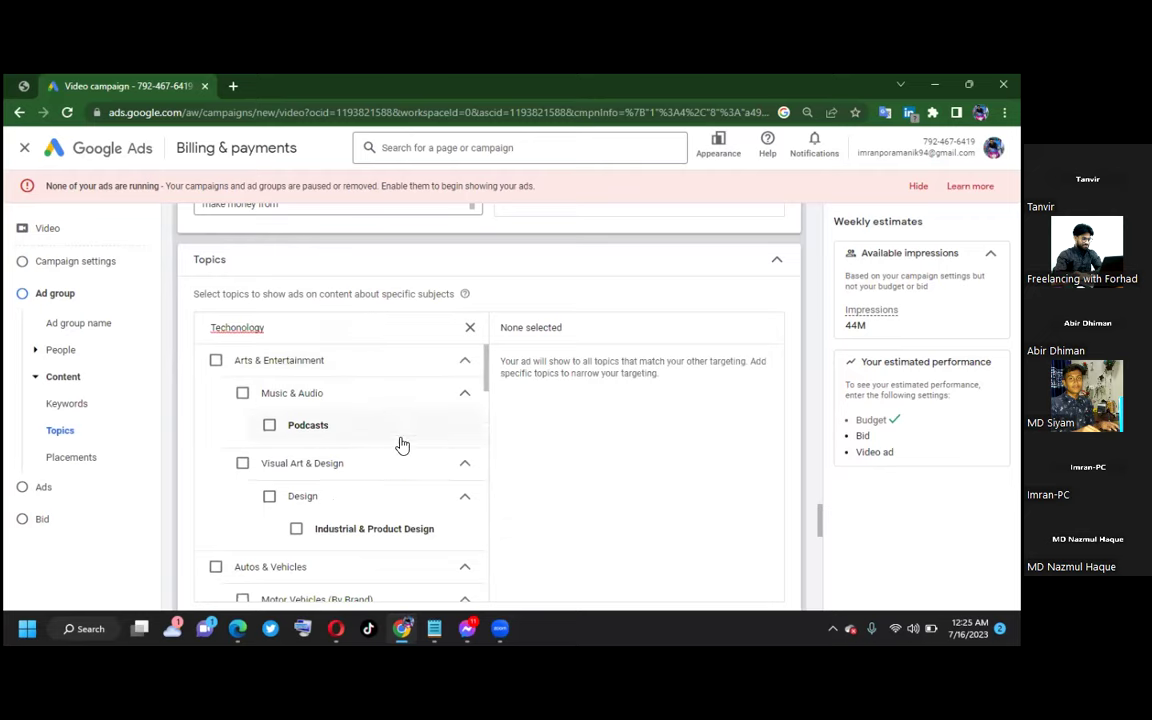
pyautogui.scroll(-3, 398, 445)
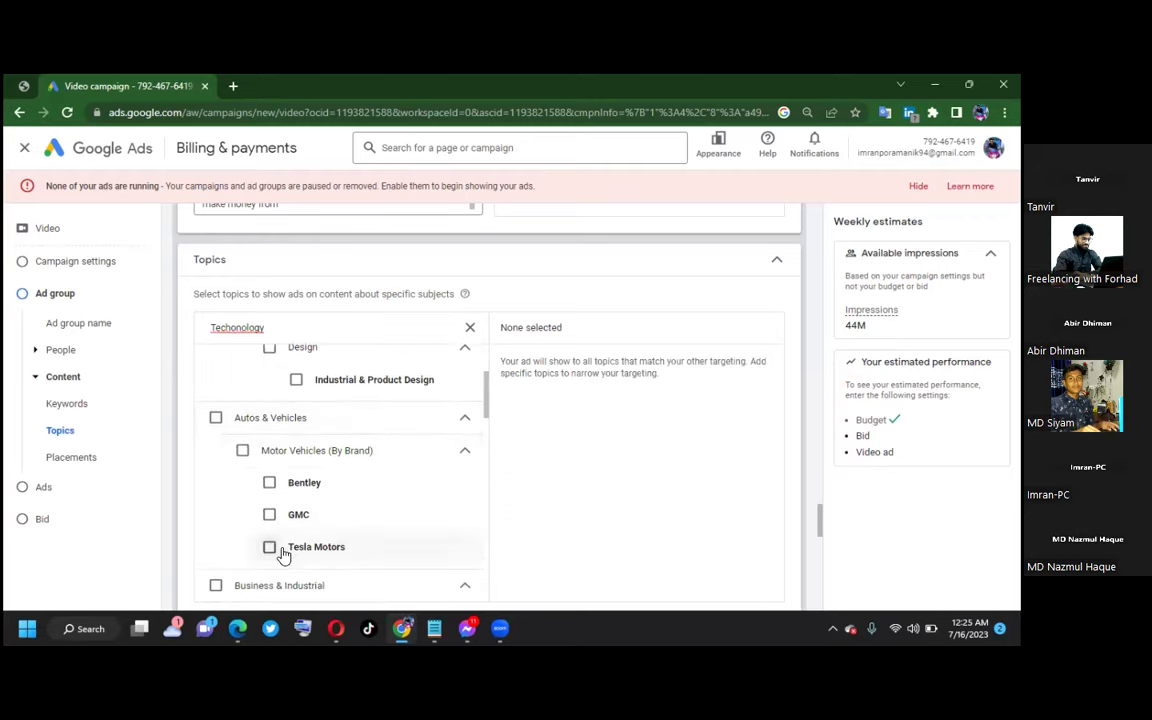
pyautogui.scroll(-3, 360, 505)
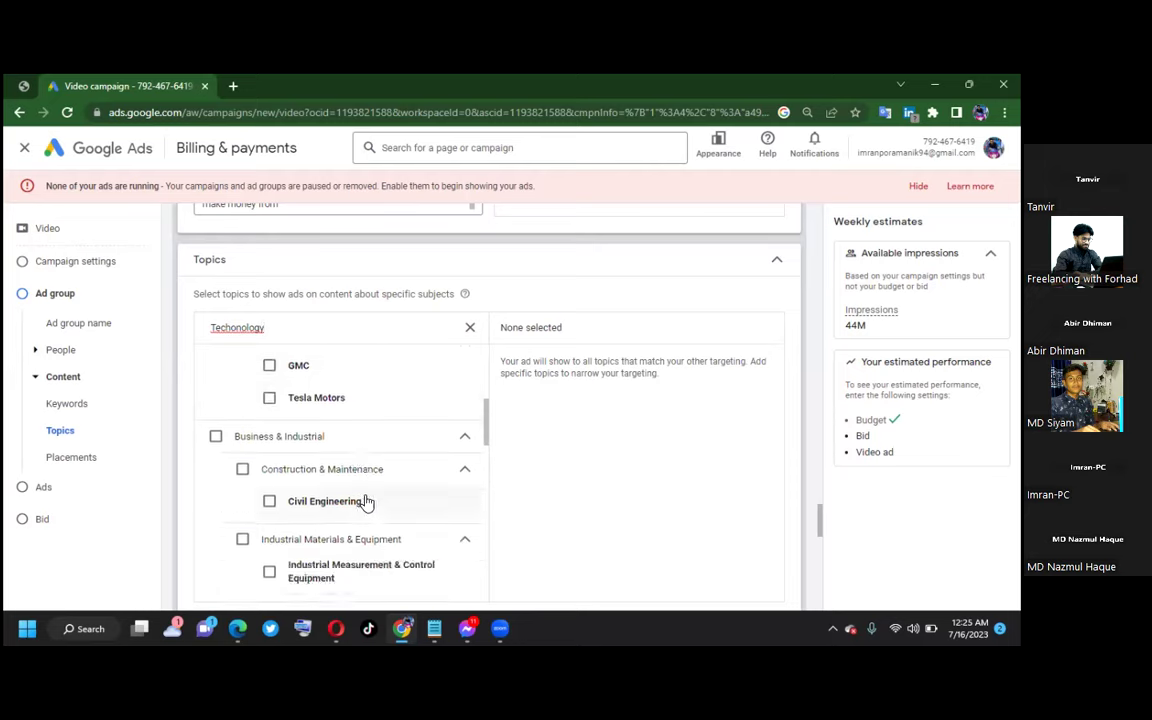
pyautogui.scroll(4, 363, 501)
pyautogui.rightClick(237, 327)
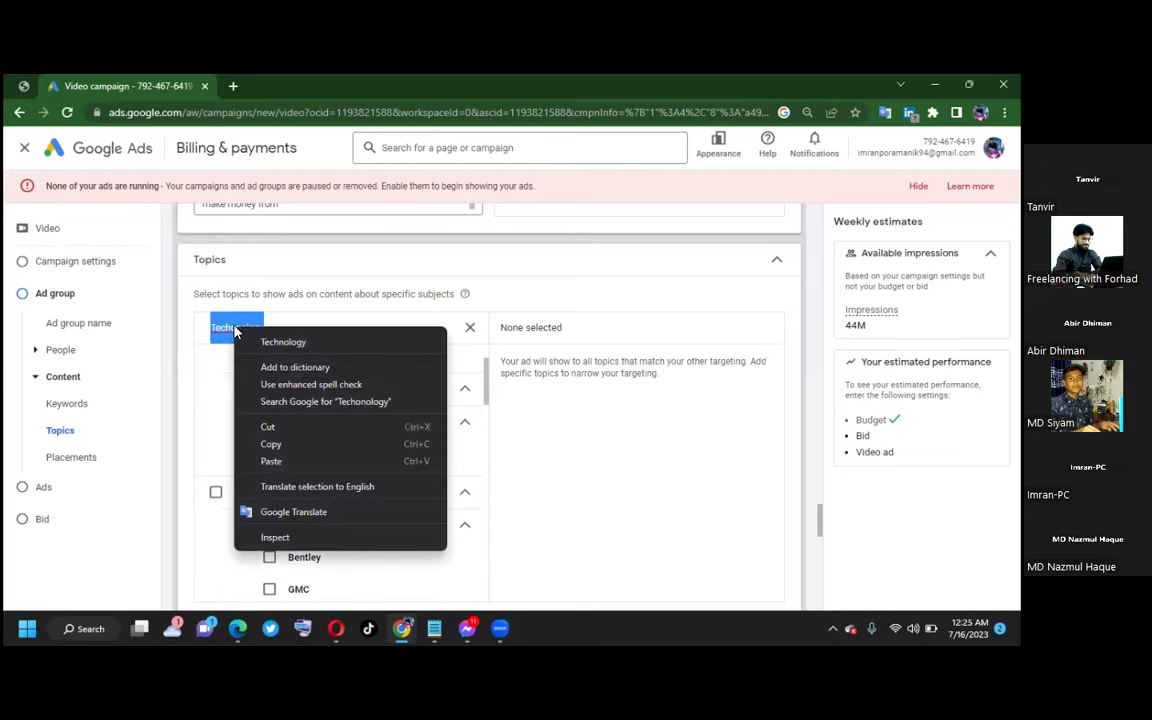
pyautogui.click(271, 337)
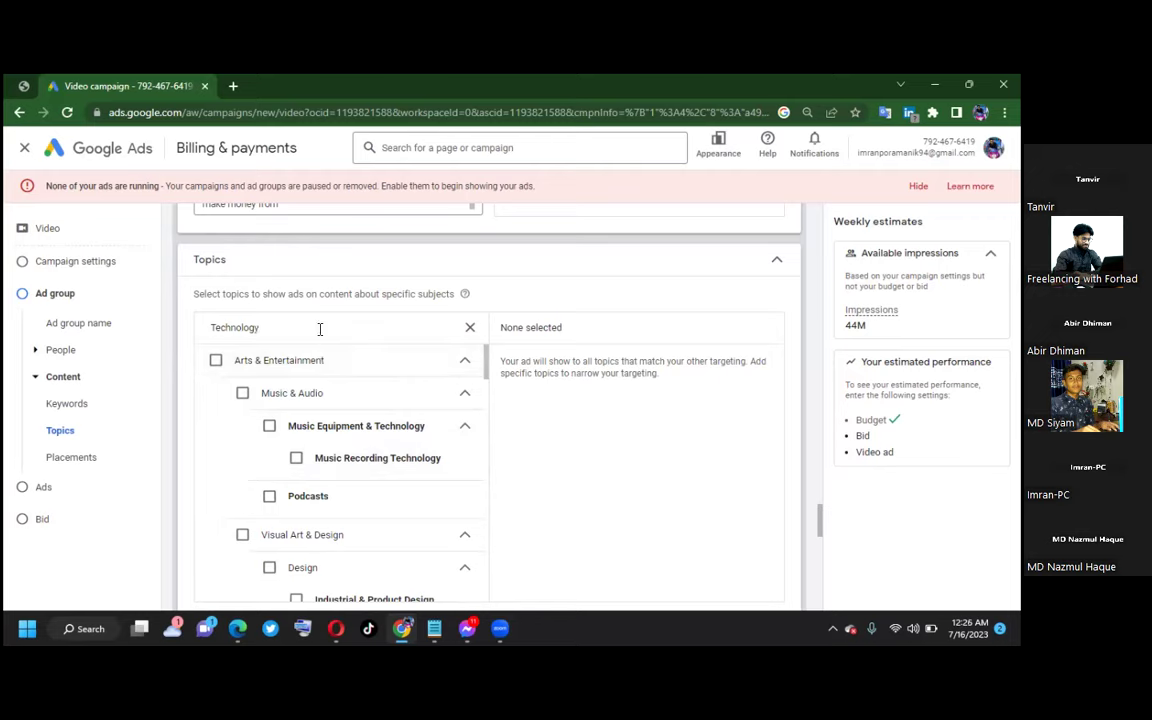
# Step: Search the ad group's topics for Internet in place of the previous term and clear the search
pyautogui.press('BackSpace')
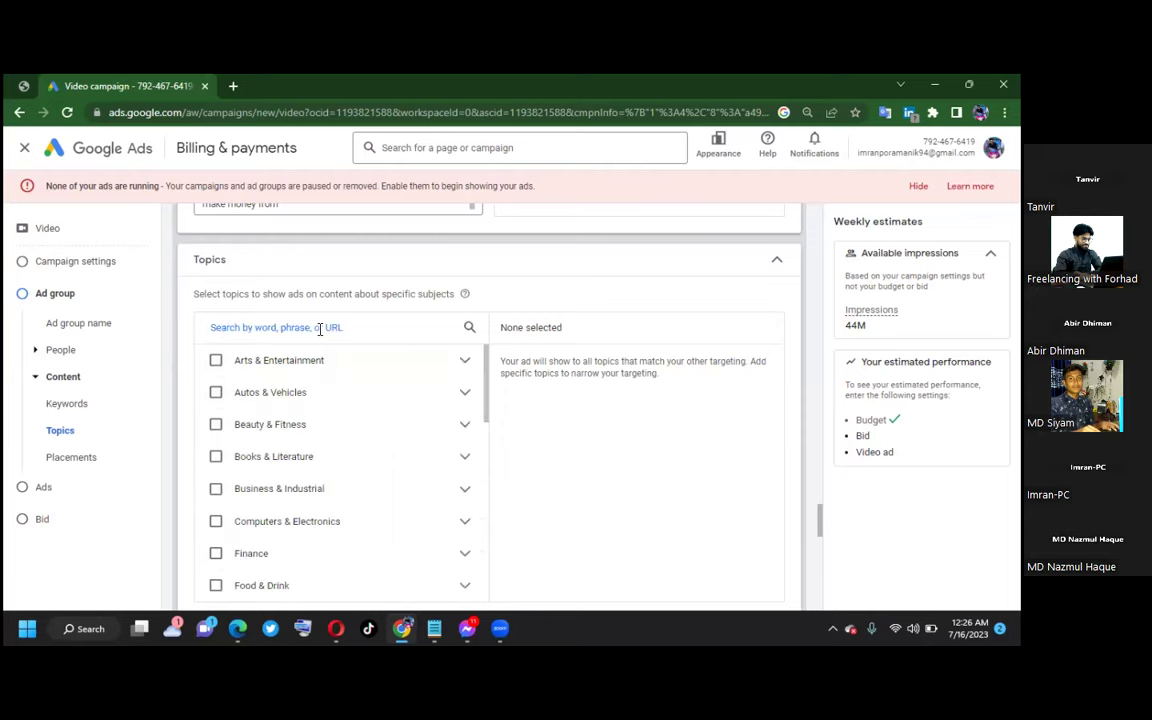
pyautogui.write('In')
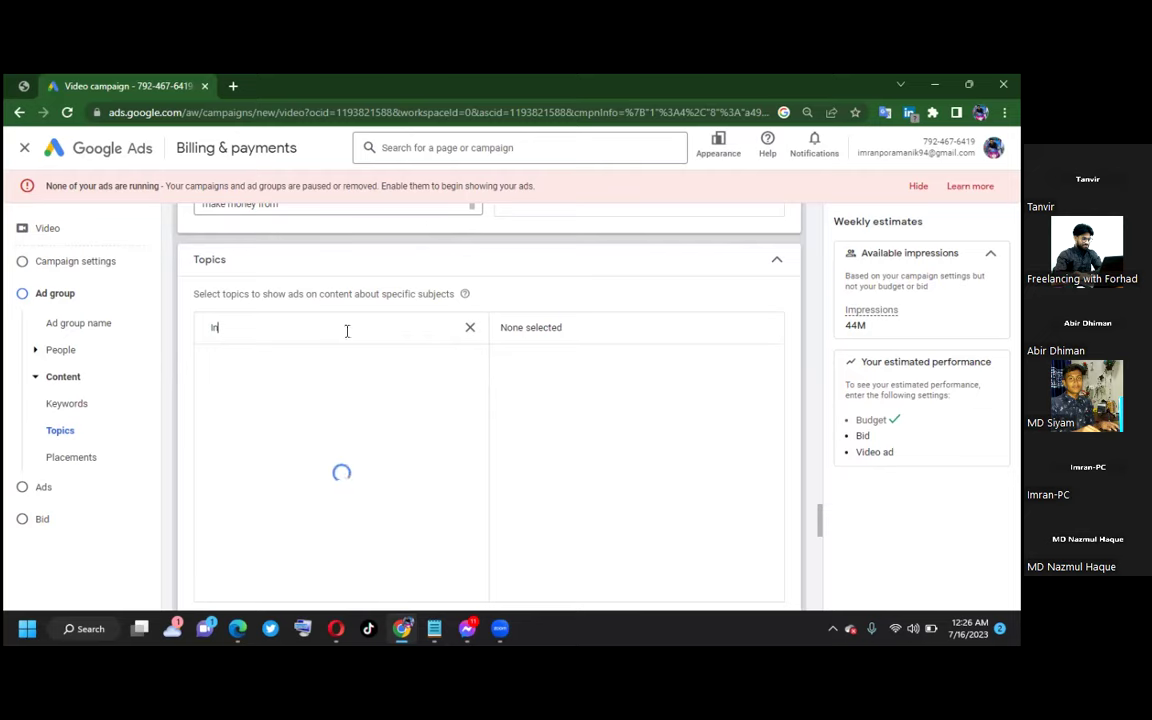
pyautogui.write('ternet')
pyautogui.click(468, 330)
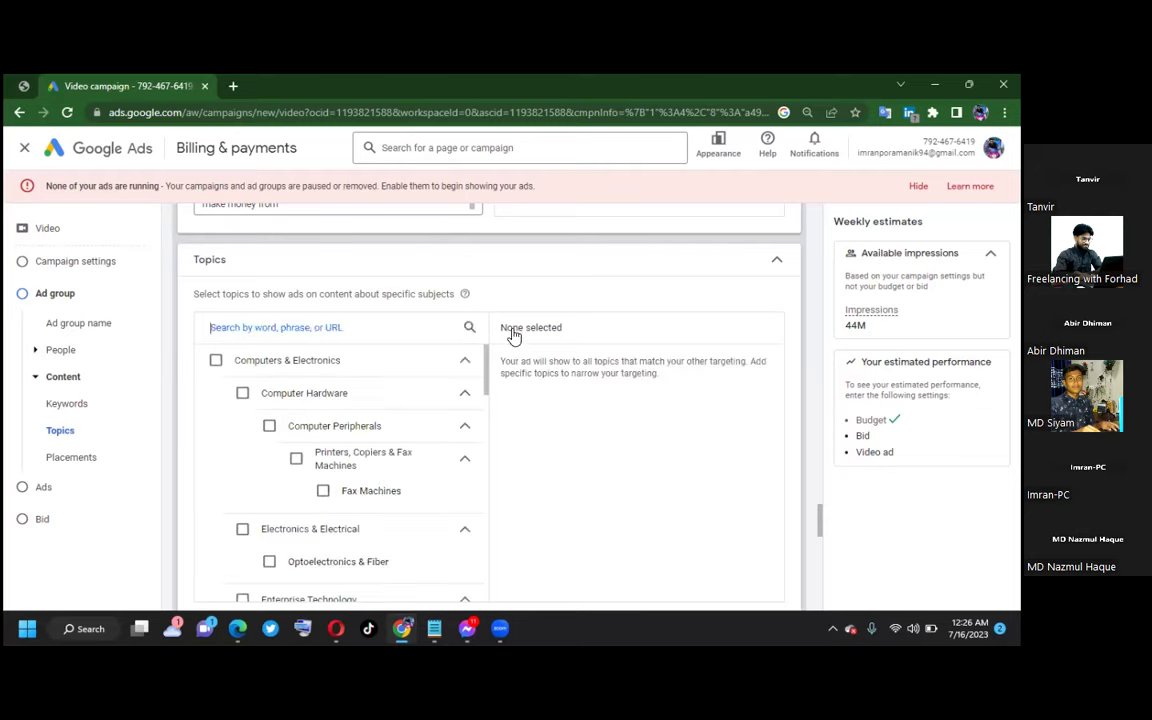
# Step: Expand the ad group's placement targeting and examine the available placement types
pyautogui.scroll(-1, 600, 338)
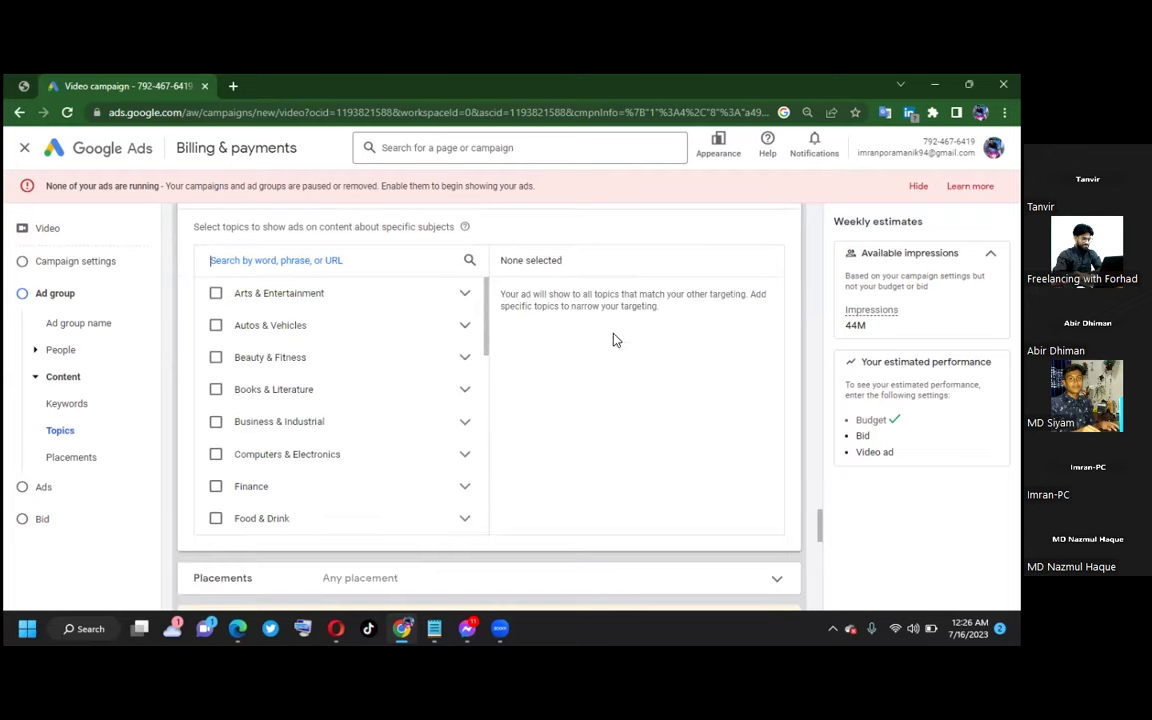
pyautogui.scroll(-2, 745, 356)
pyautogui.scroll(-1, 726, 362)
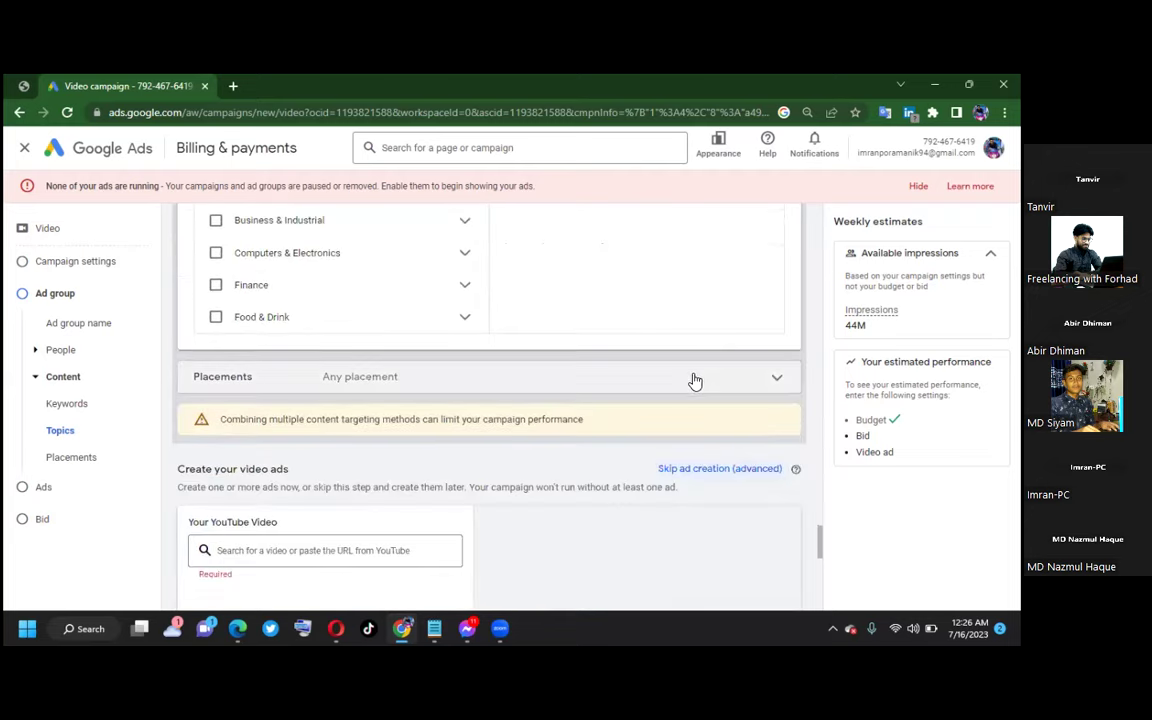
pyautogui.scroll(-1, 692, 380)
pyautogui.scroll(-1, 630, 410)
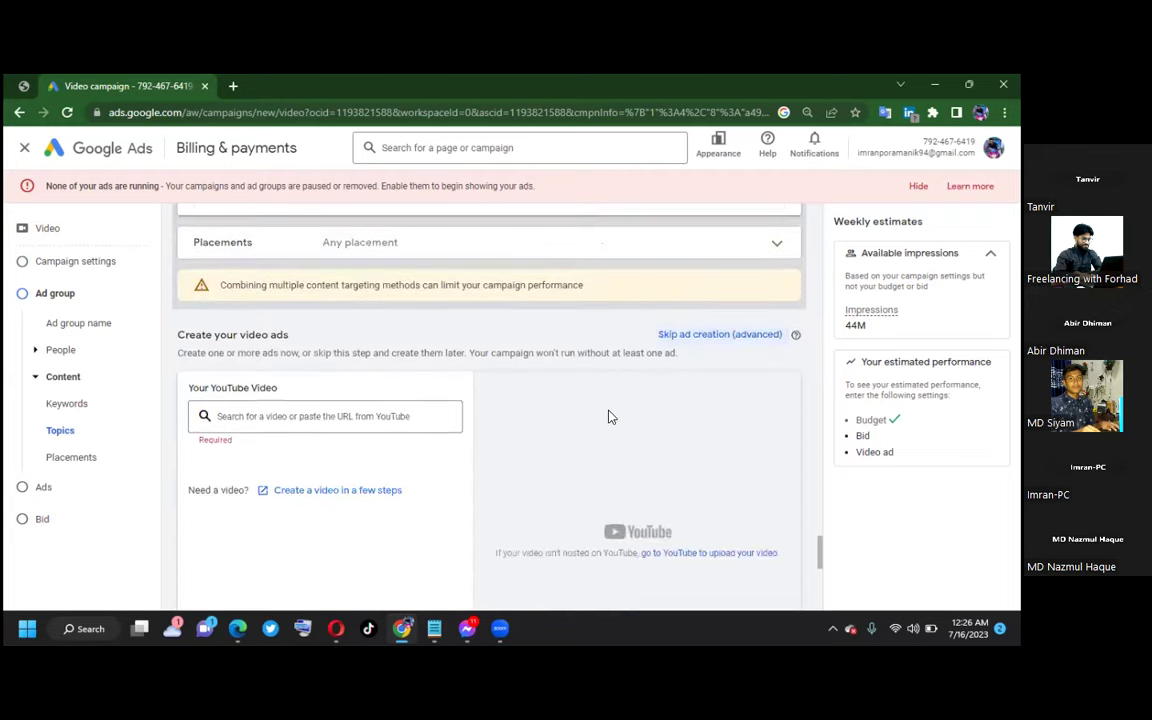
pyautogui.scroll(-2, 520, 442)
pyautogui.scroll(3, 520, 445)
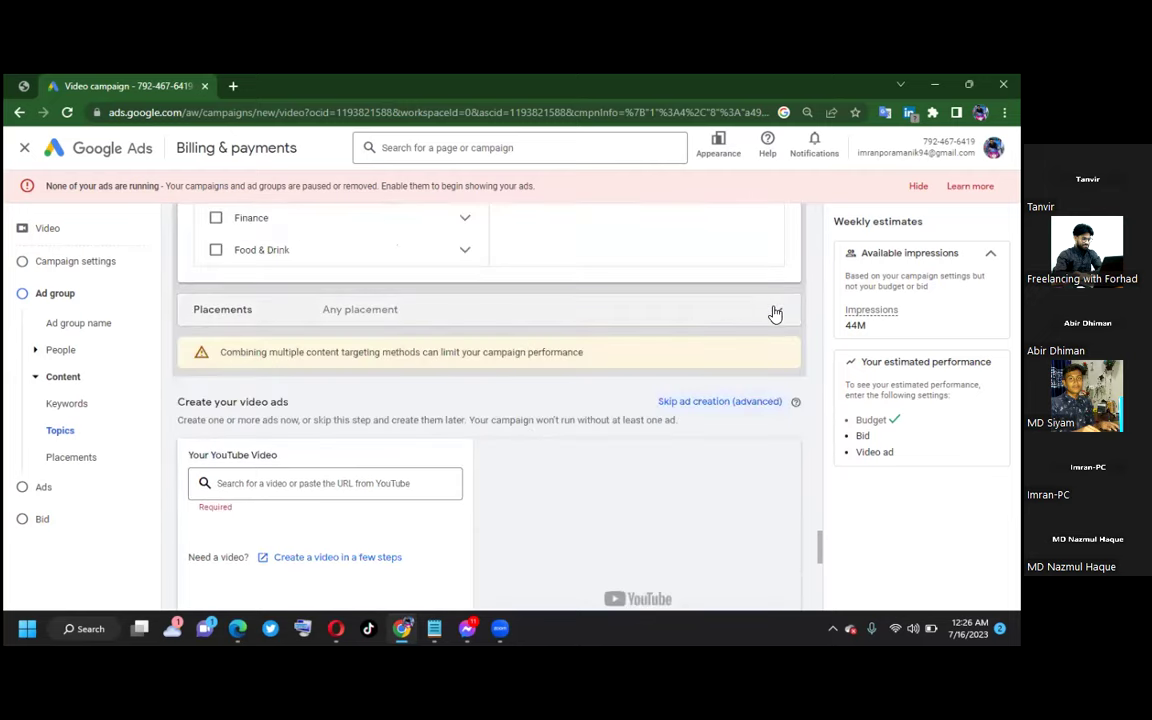
pyautogui.click(771, 310)
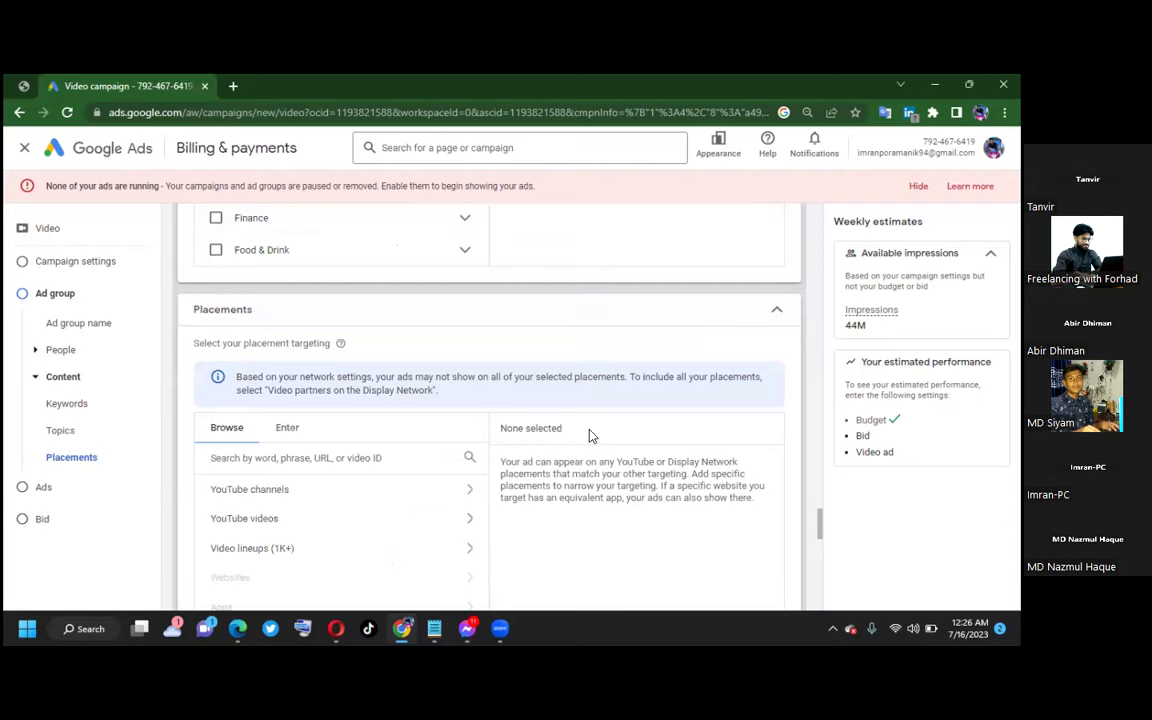
pyautogui.scroll(-2, 525, 430)
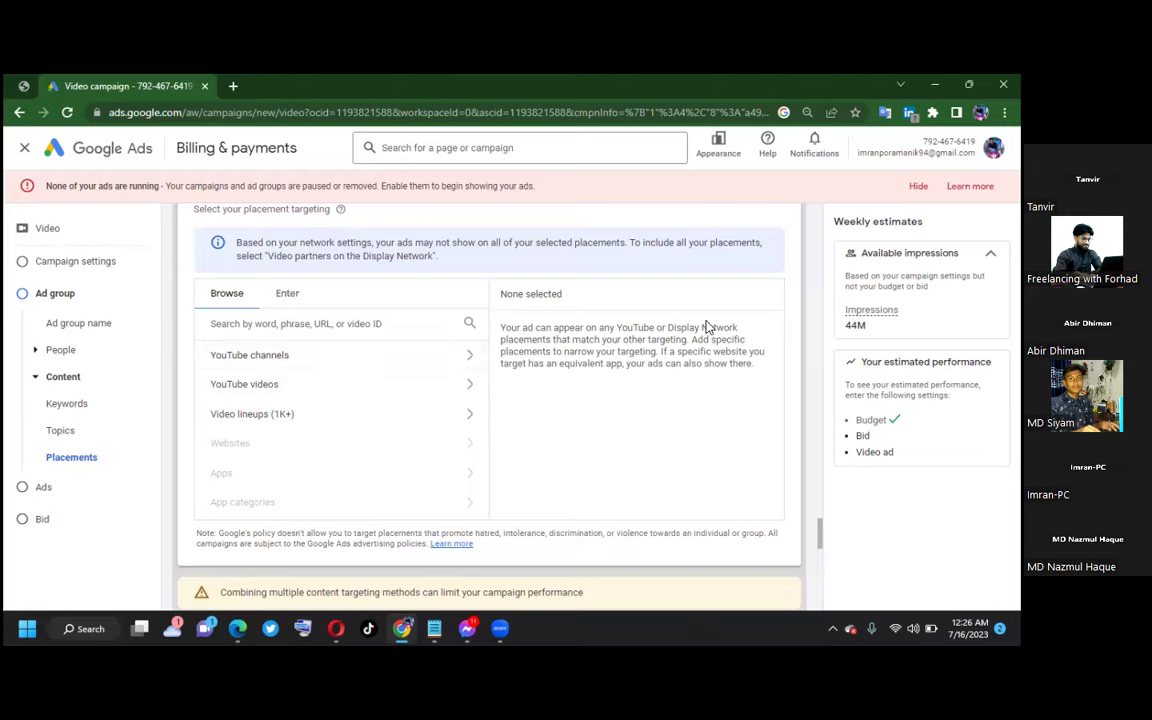
# Step: Switch to Opera, open the video "১ অংক = ৮ টাকা" from the online income results on YouTube, and copy its share link
pyautogui.scroll(-3, 790, 324)
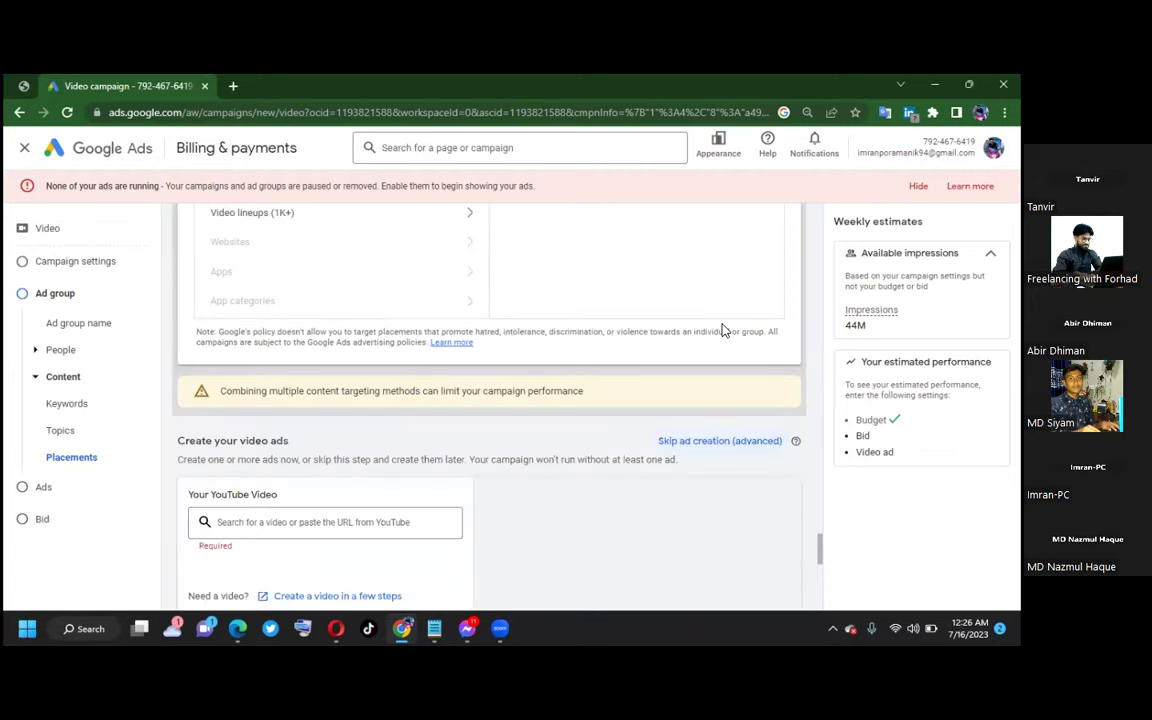
pyautogui.scroll(-1, 700, 345)
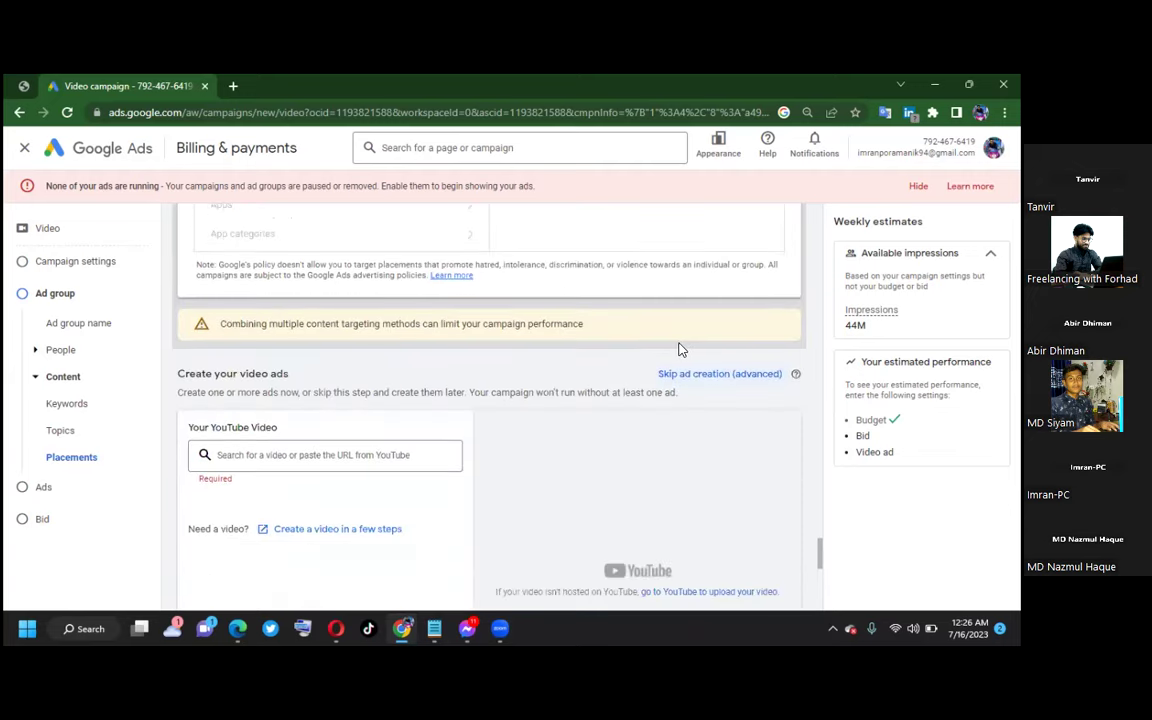
pyautogui.scroll(-1, 678, 348)
pyautogui.scroll(-1, 630, 354)
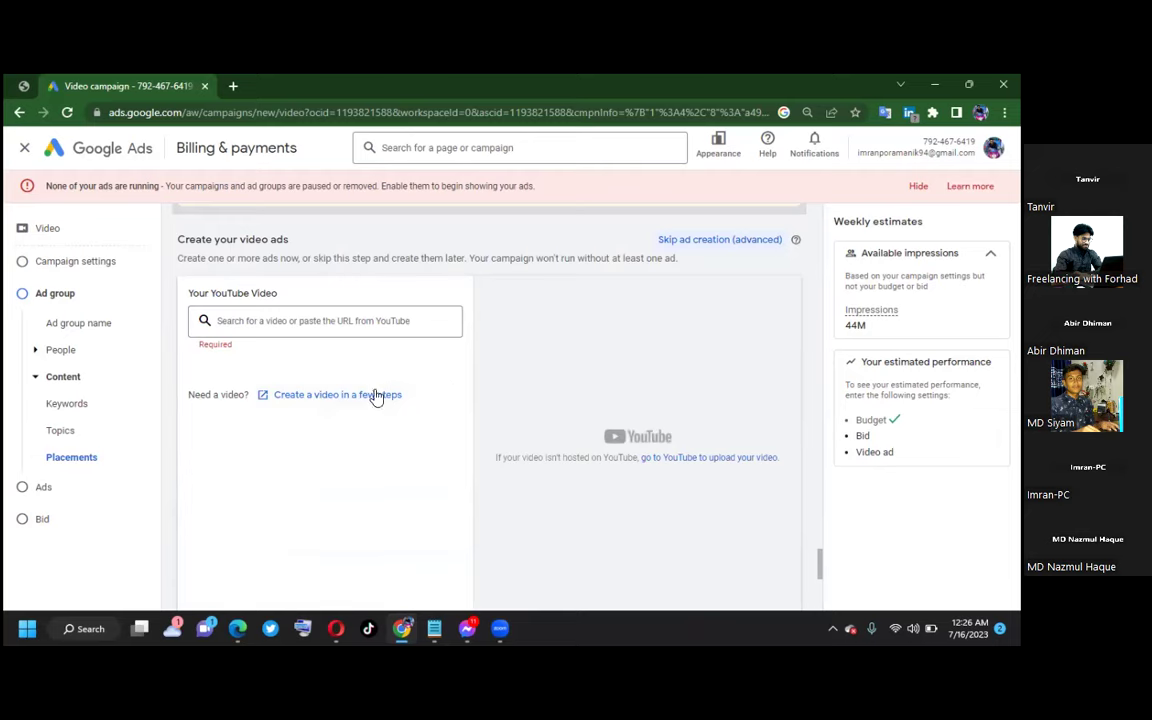
pyautogui.click(265, 319)
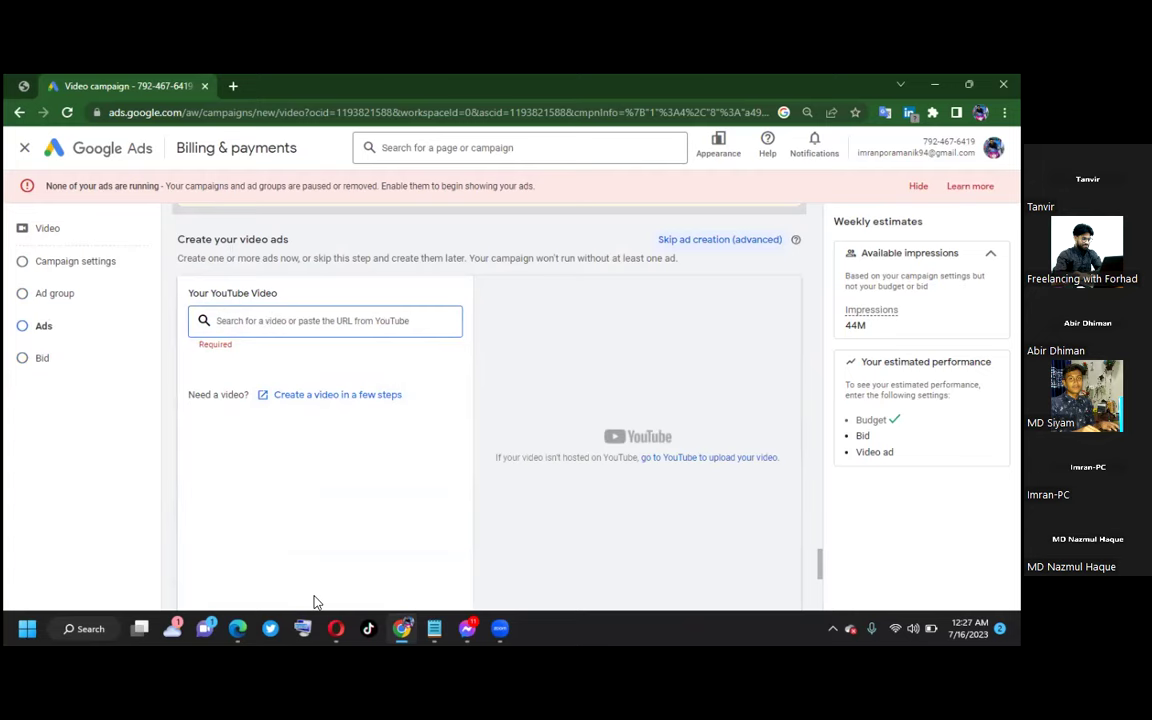
pyautogui.click(336, 628)
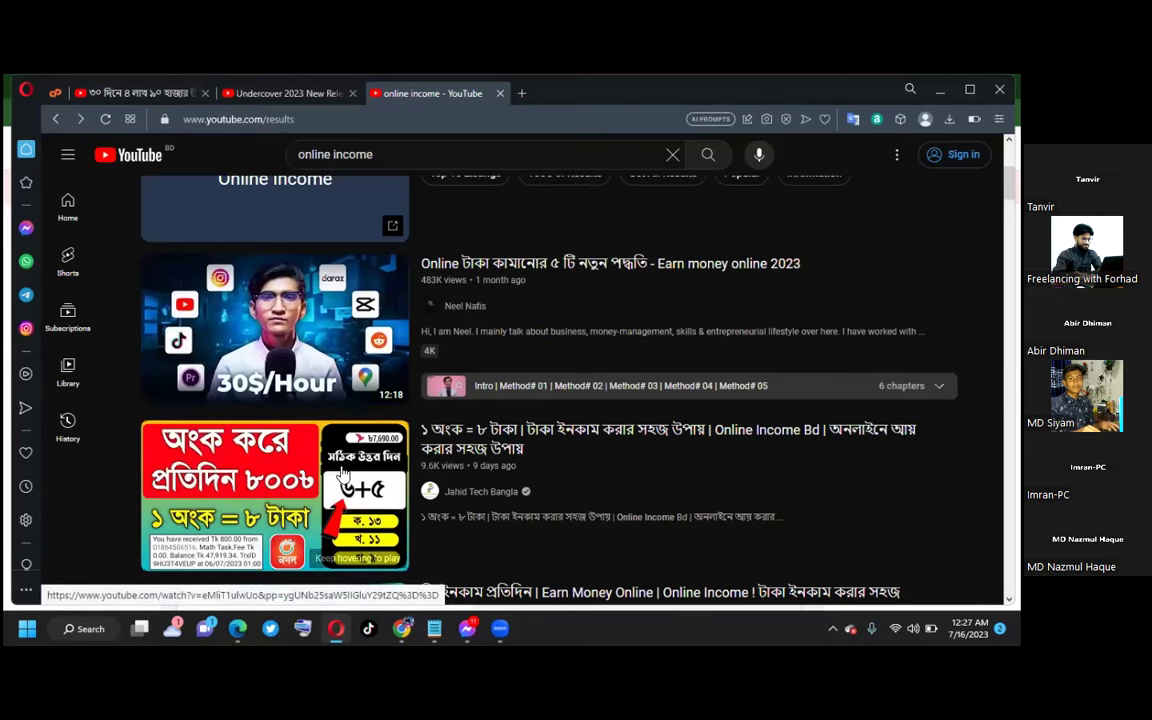
pyautogui.moveTo(345, 472)
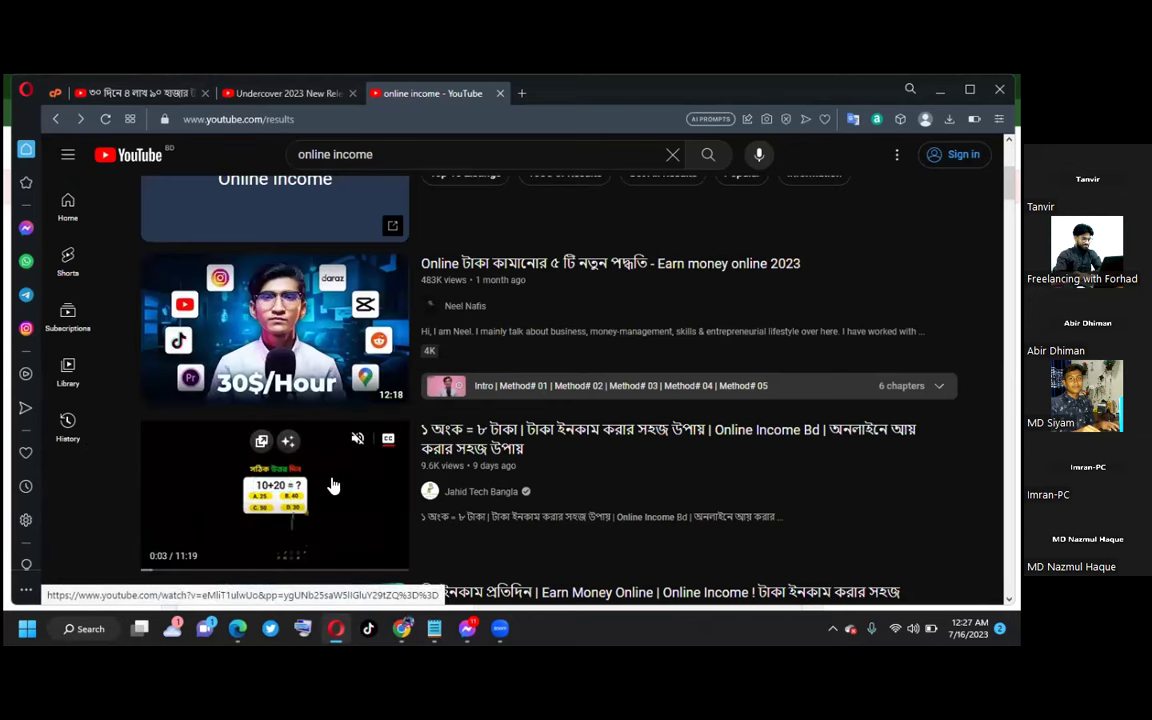
pyautogui.click(333, 486)
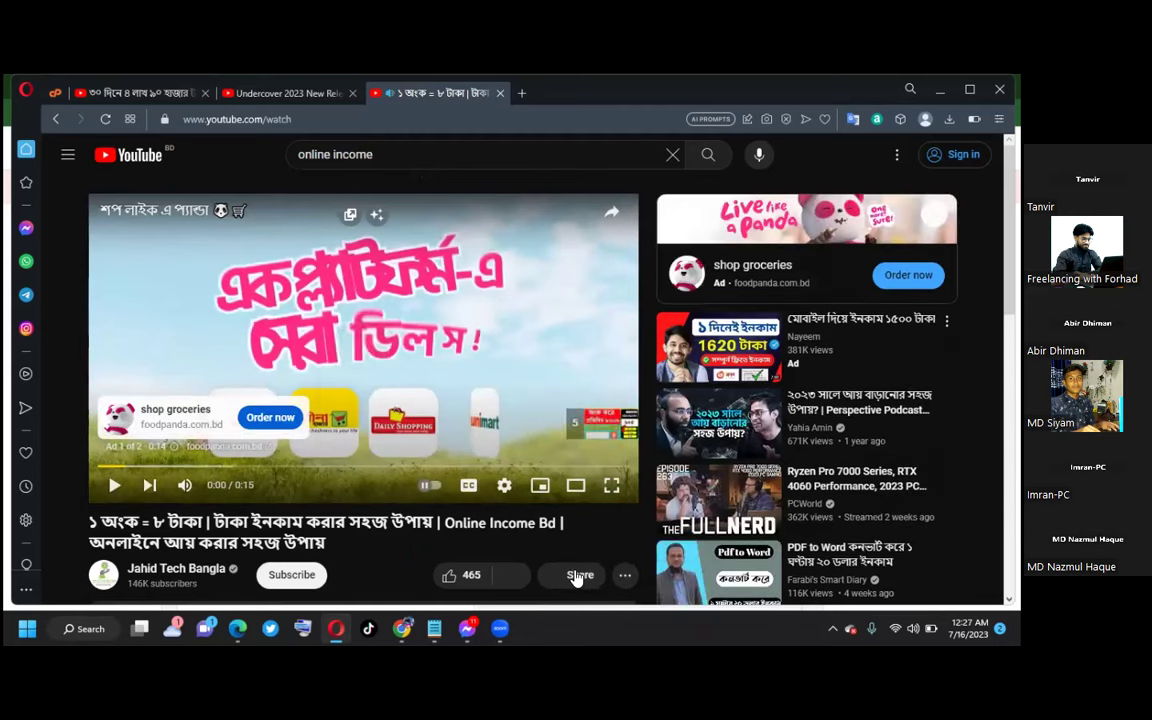
pyautogui.click(577, 576)
pyautogui.click(672, 400)
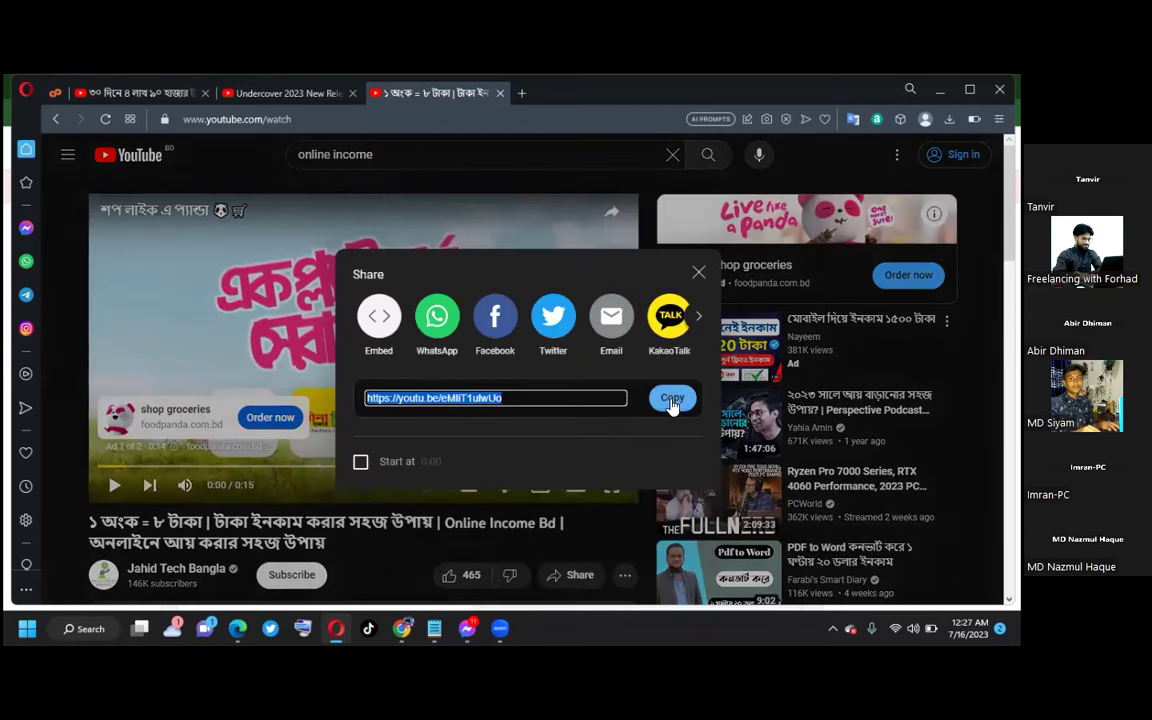
# Step: Switch back to Google Ads in Chrome and paste the copied link as the ad's YouTube video
pyautogui.click(402, 628)
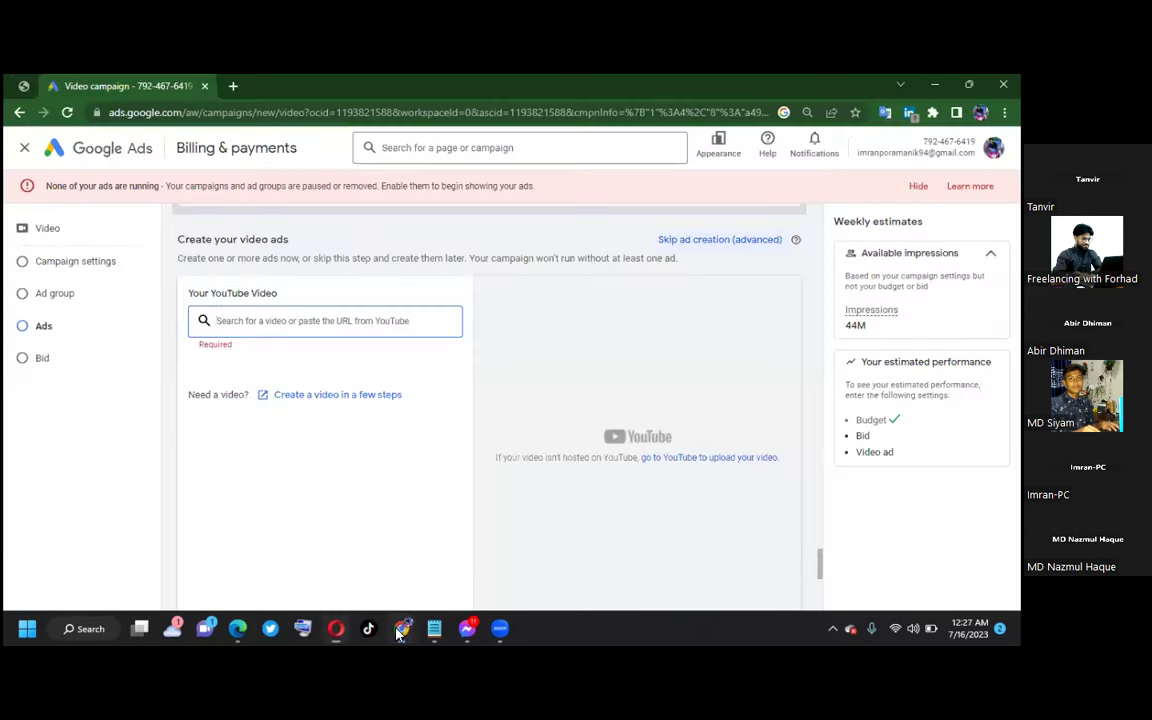
pyautogui.rightClick(268, 324)
pyautogui.click(316, 442)
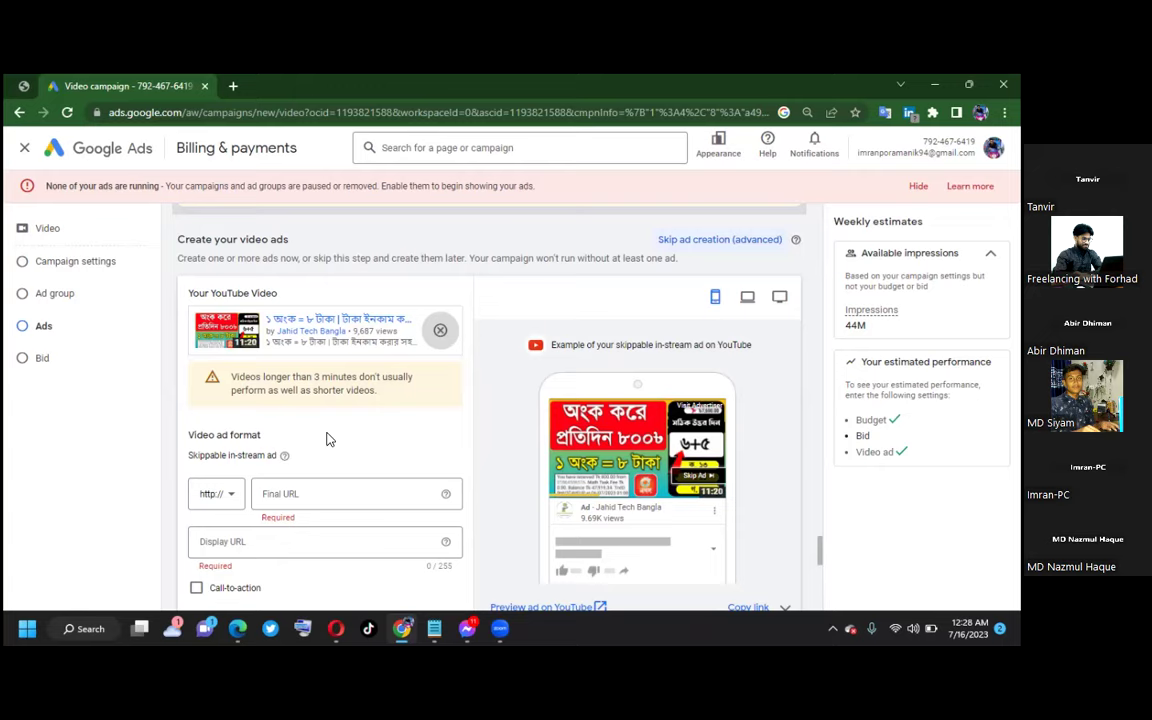
# Step: Paste the video's share link into both the final URL and the display URL of the in-stream ad
pyautogui.scroll(-1, 330, 440)
pyautogui.rightClick(345, 424)
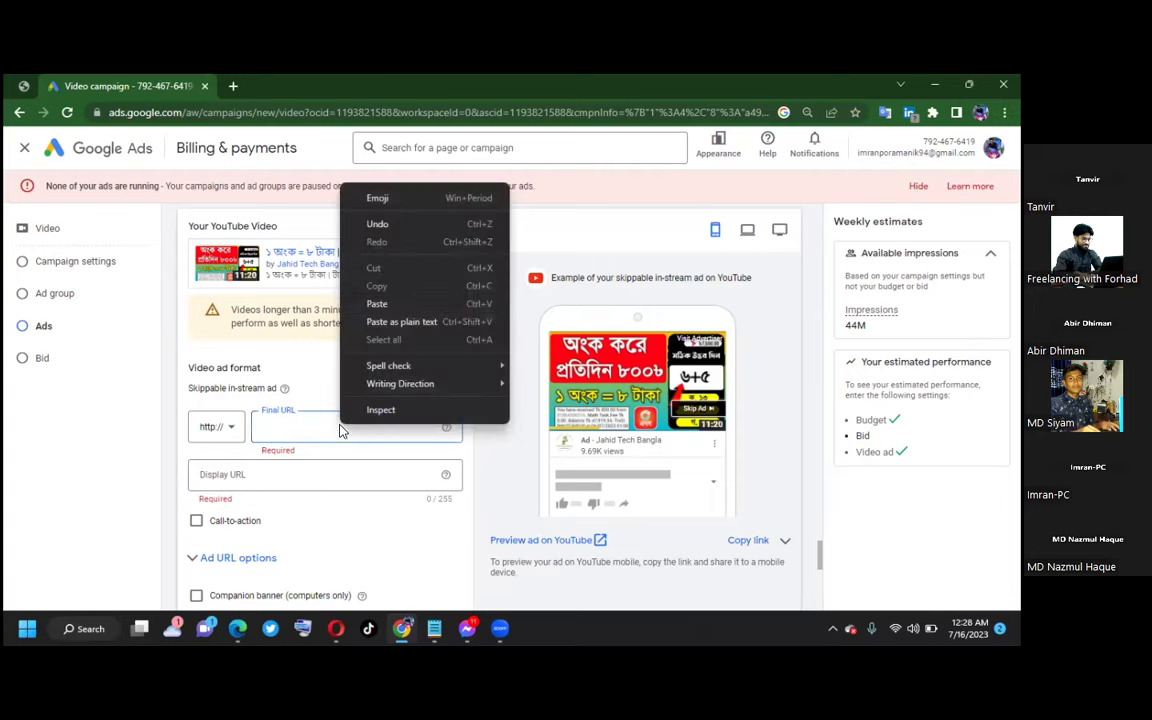
pyautogui.click(396, 304)
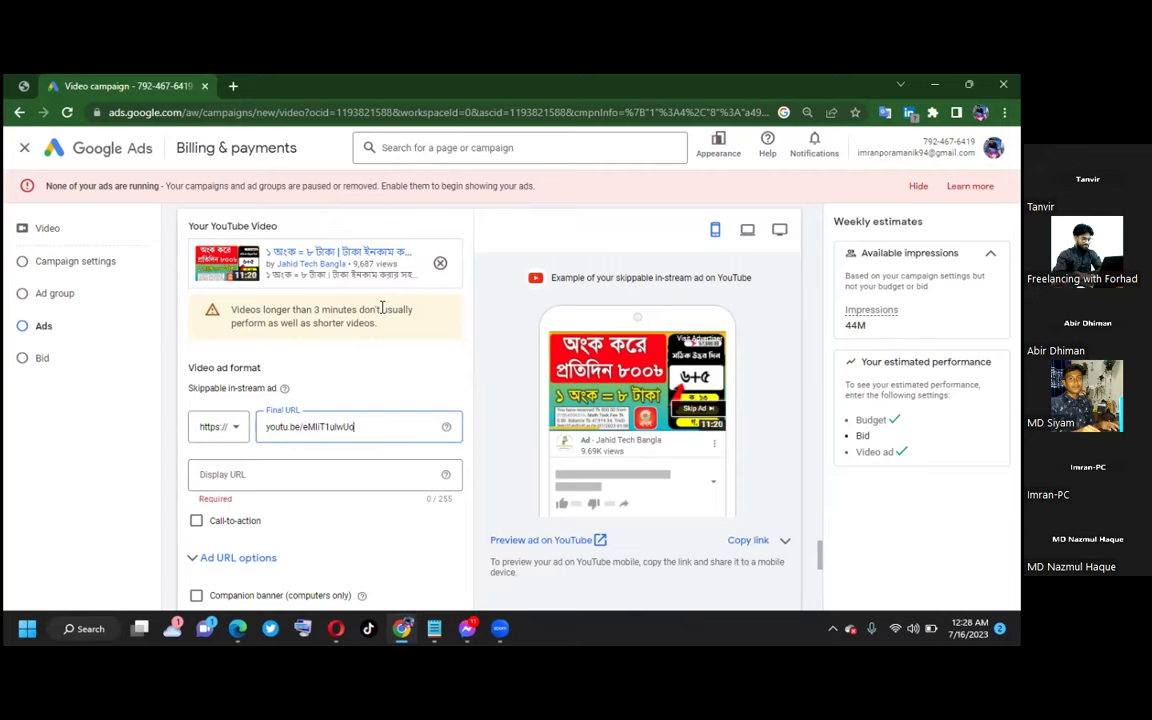
pyautogui.click(262, 474)
pyautogui.hotkey('ctrl', 'v')
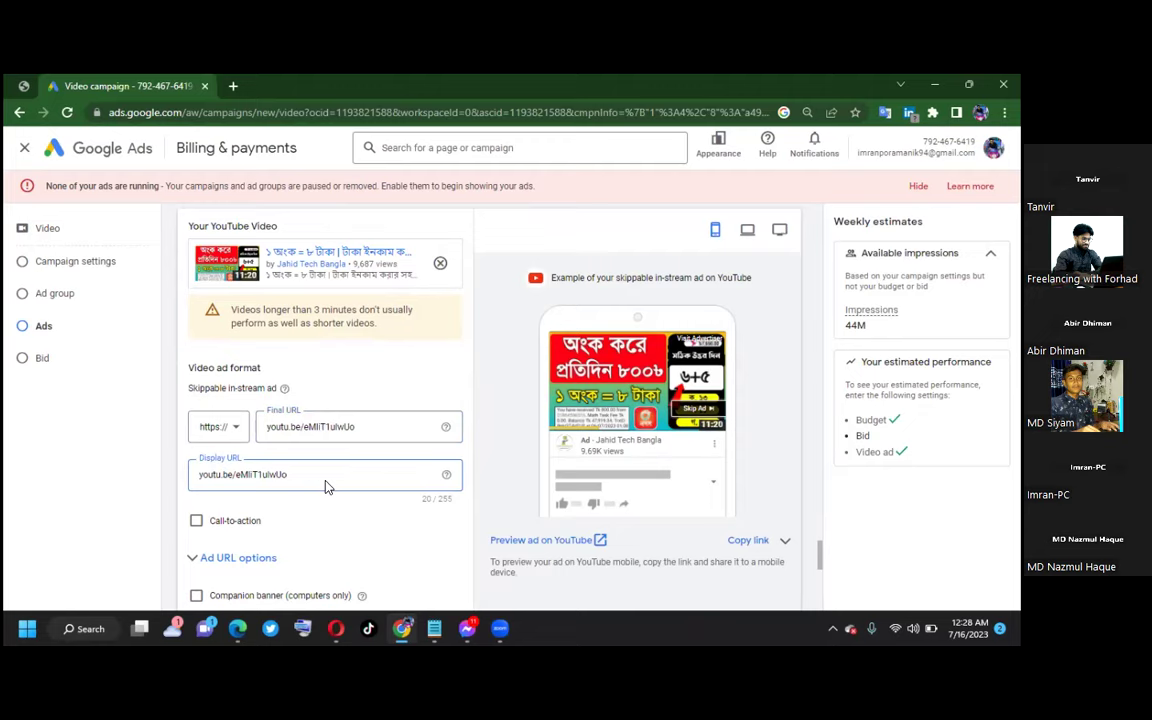
pyautogui.scroll(-1, 326, 488)
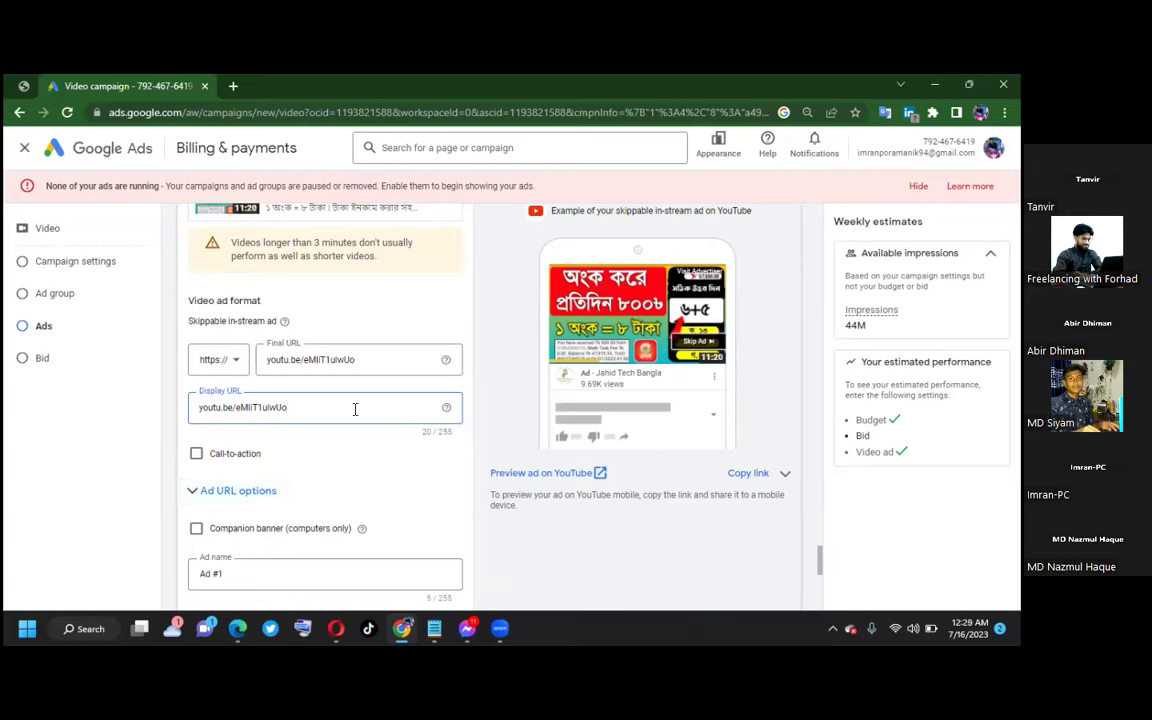
# Step: Switch to Opera, close the video's share dialog, open the video's channel page, and copy the channel's URL
pyautogui.click(399, 628)
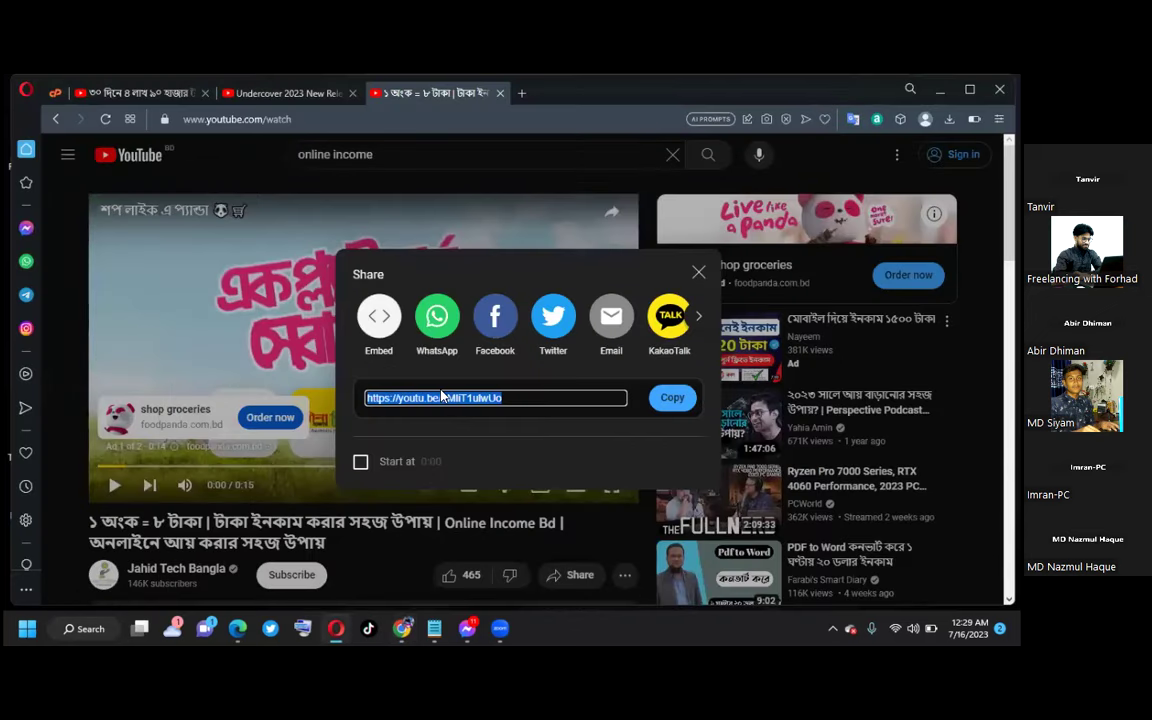
pyautogui.click(698, 276)
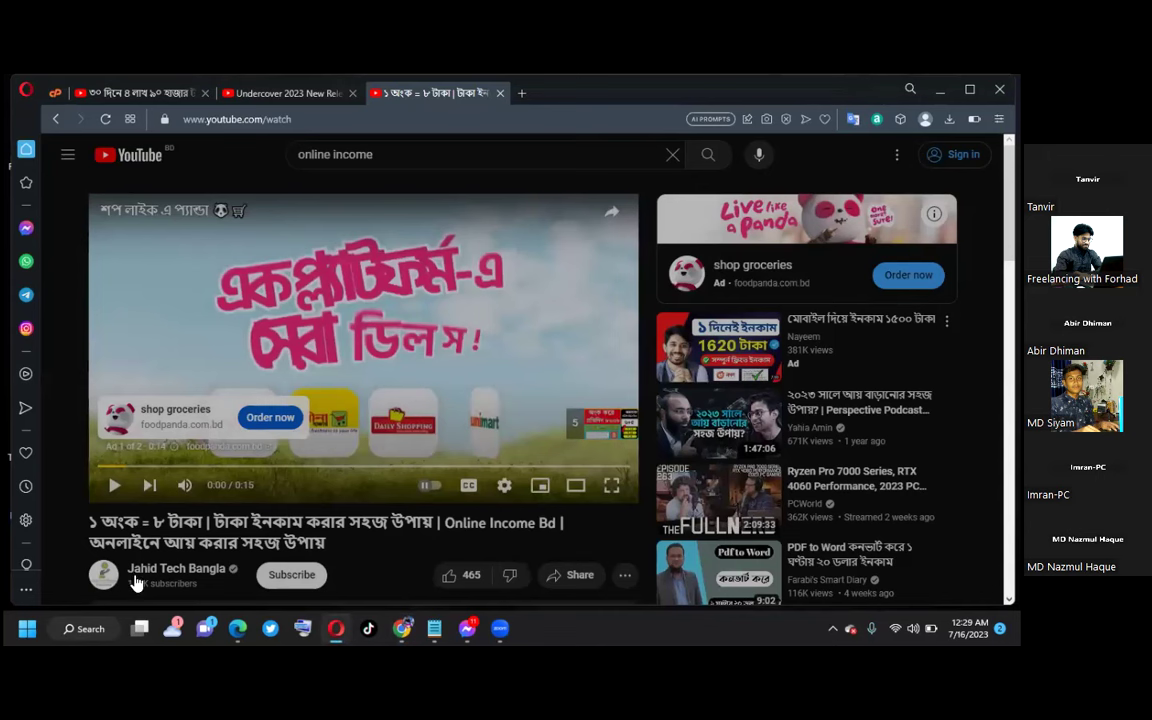
pyautogui.click(104, 574)
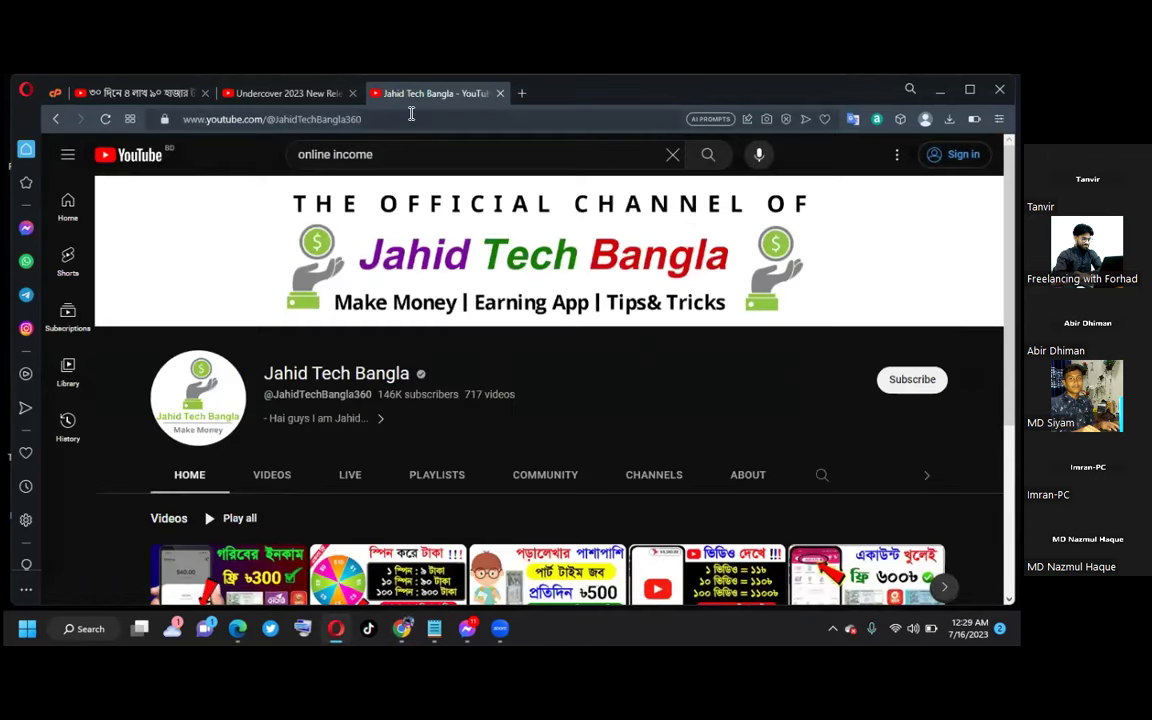
pyautogui.click(408, 114)
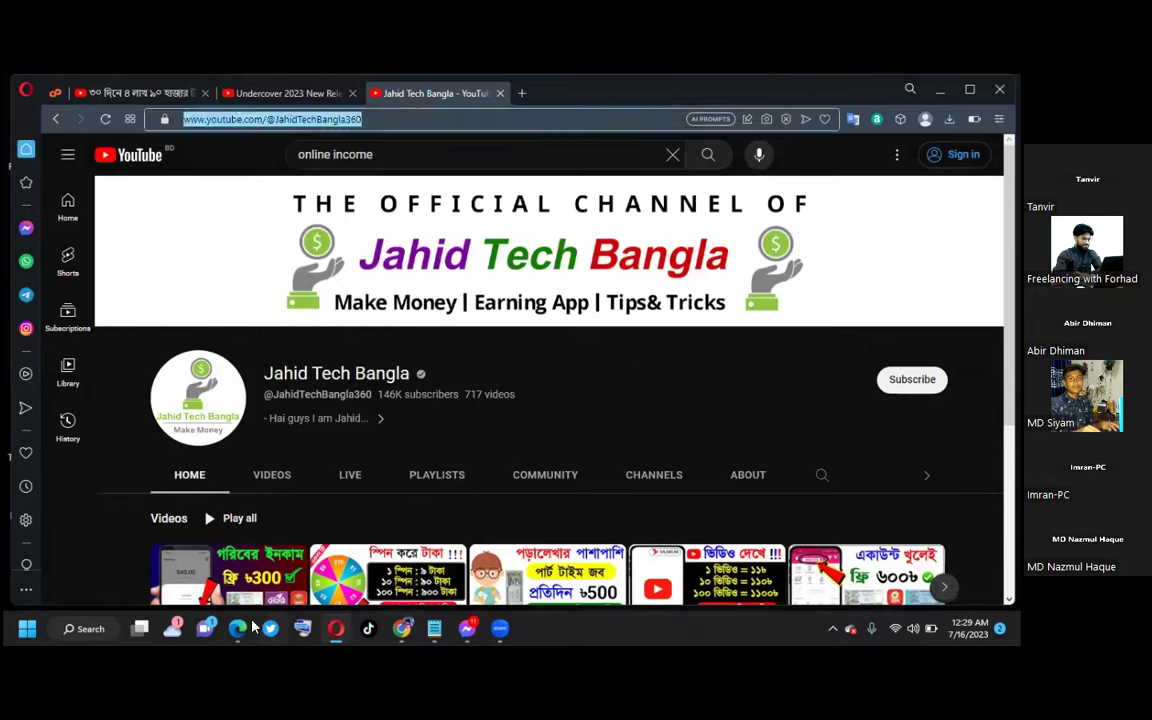
pyautogui.moveTo(500, 630)
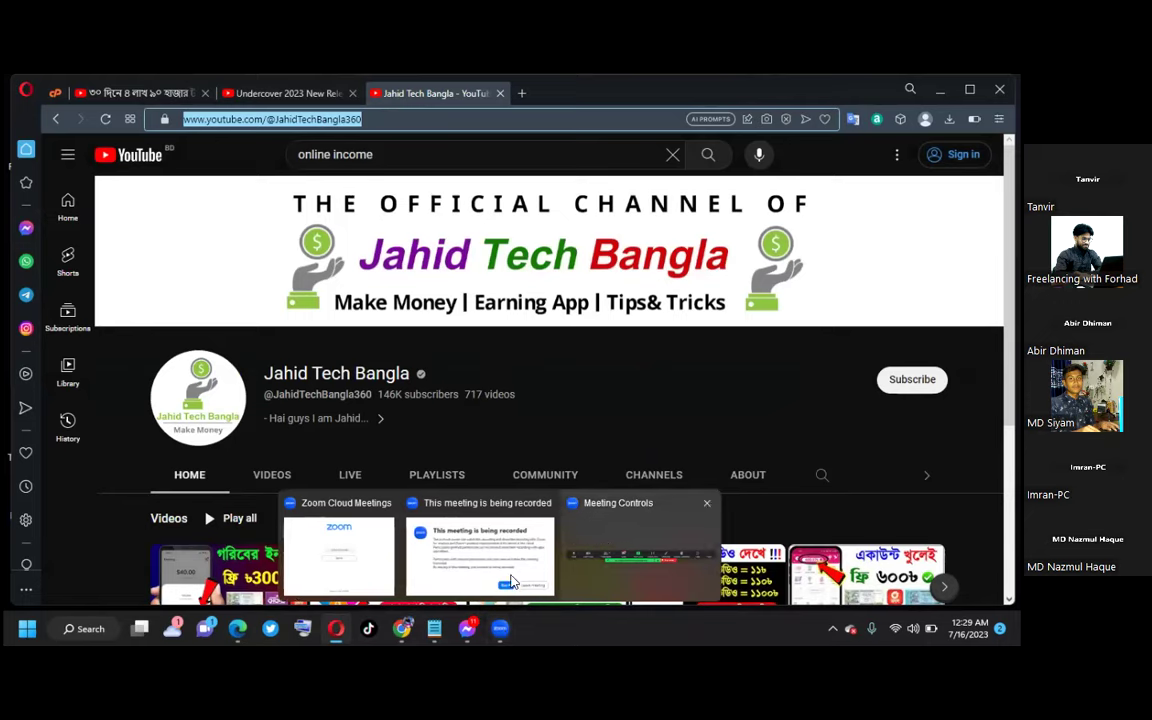
# Step: Switch back to Google Ads in Chrome and replace the ad's final URL and display URL with the copied channel URL
pyautogui.click(400, 630)
pyautogui.hotkey('ctrl', 'v')
pyautogui.moveTo(303, 406); pyautogui.dragTo(198, 407)
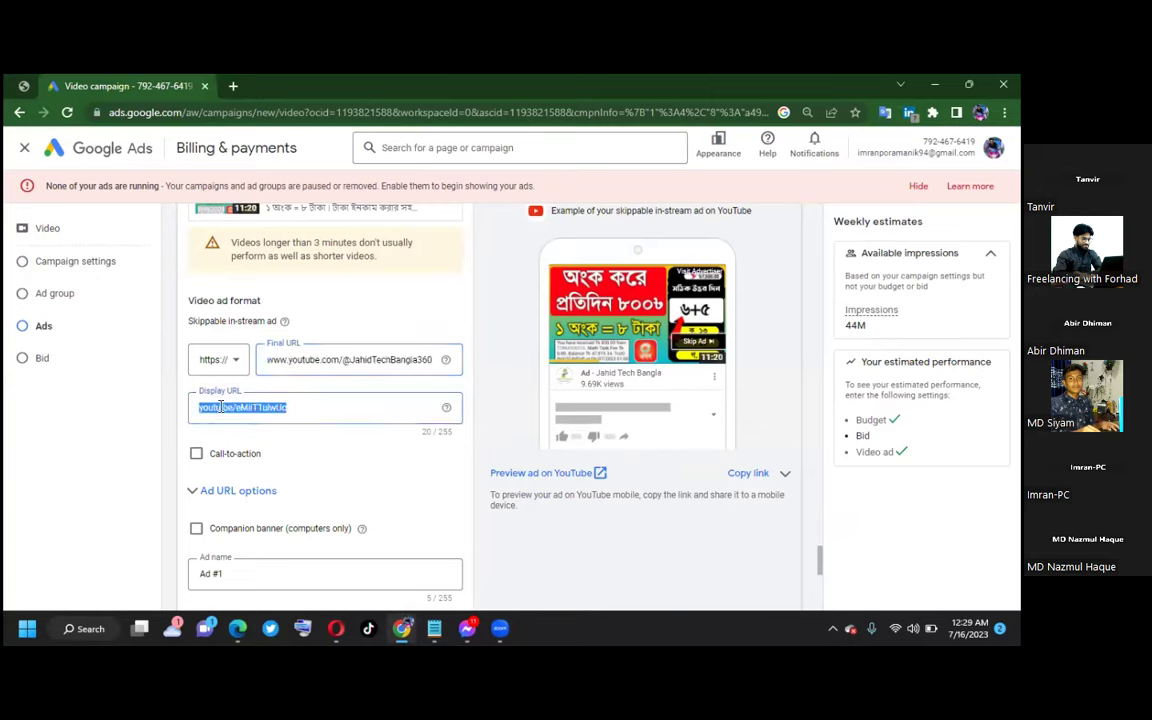
pyautogui.hotkey('ctrl', 'v')
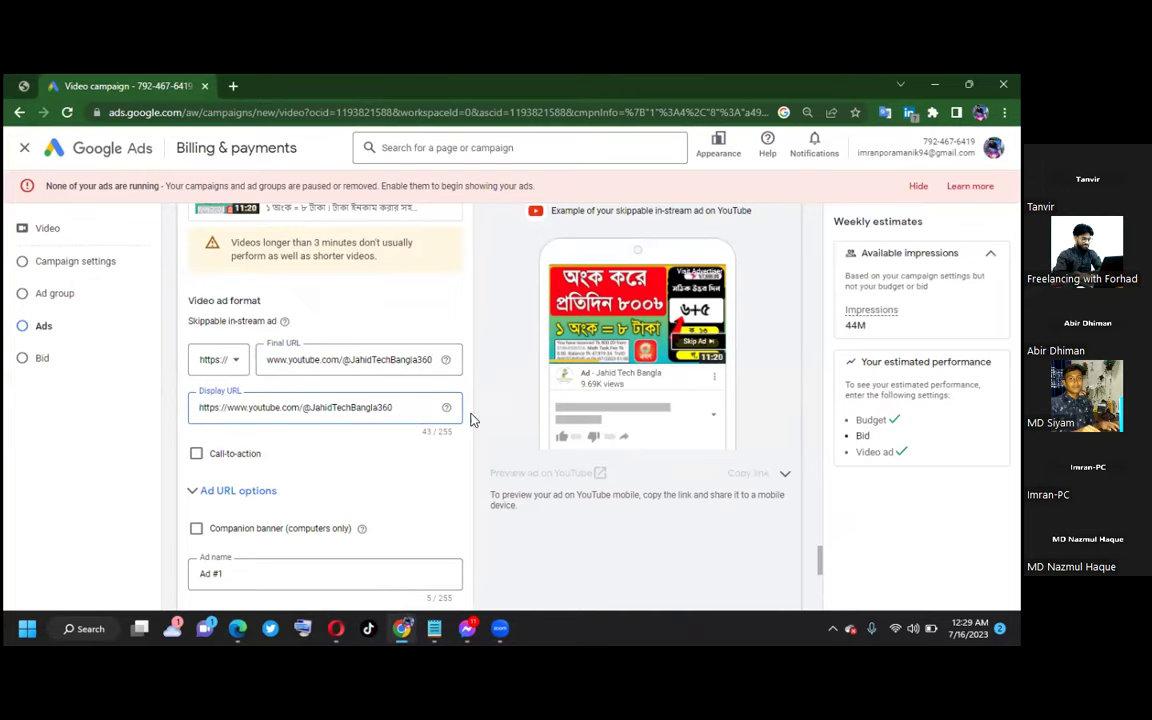
# Step: Enable the ad's call-to-action, enter "Subscrive Now" as its text, and correct the spelling to "Subscribe Now"
pyautogui.click(196, 455)
pyautogui.scroll(-1, 297, 472)
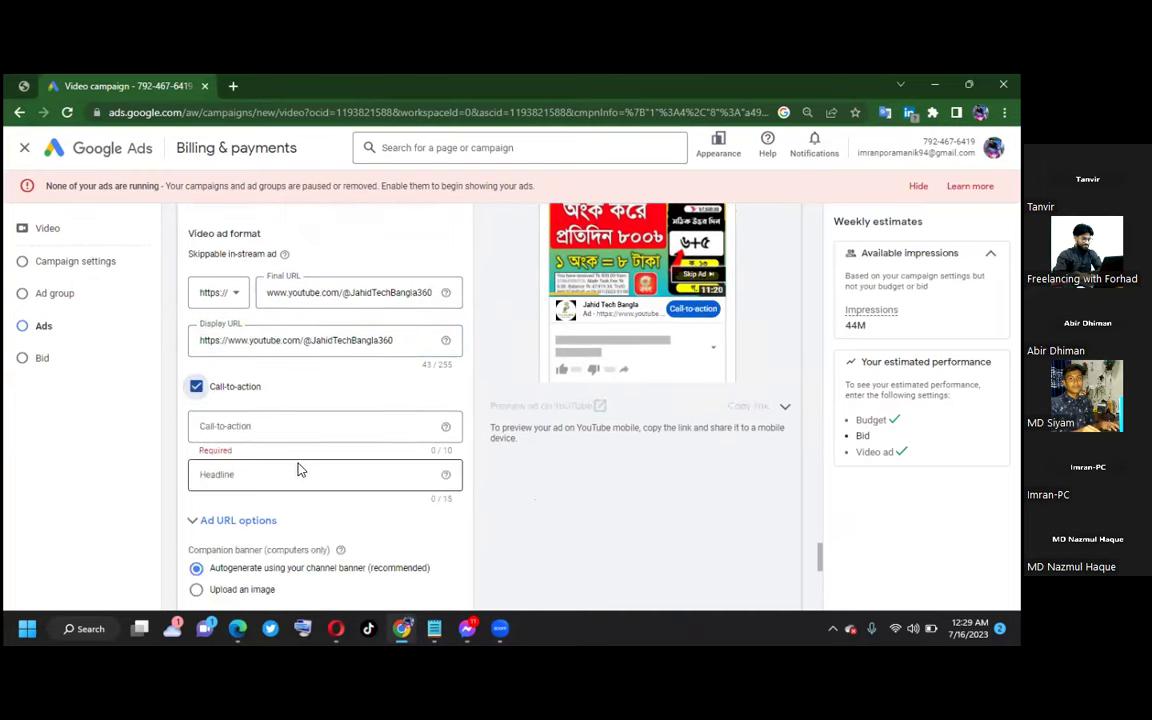
pyautogui.click(291, 426)
pyautogui.write('Subscrive Now')
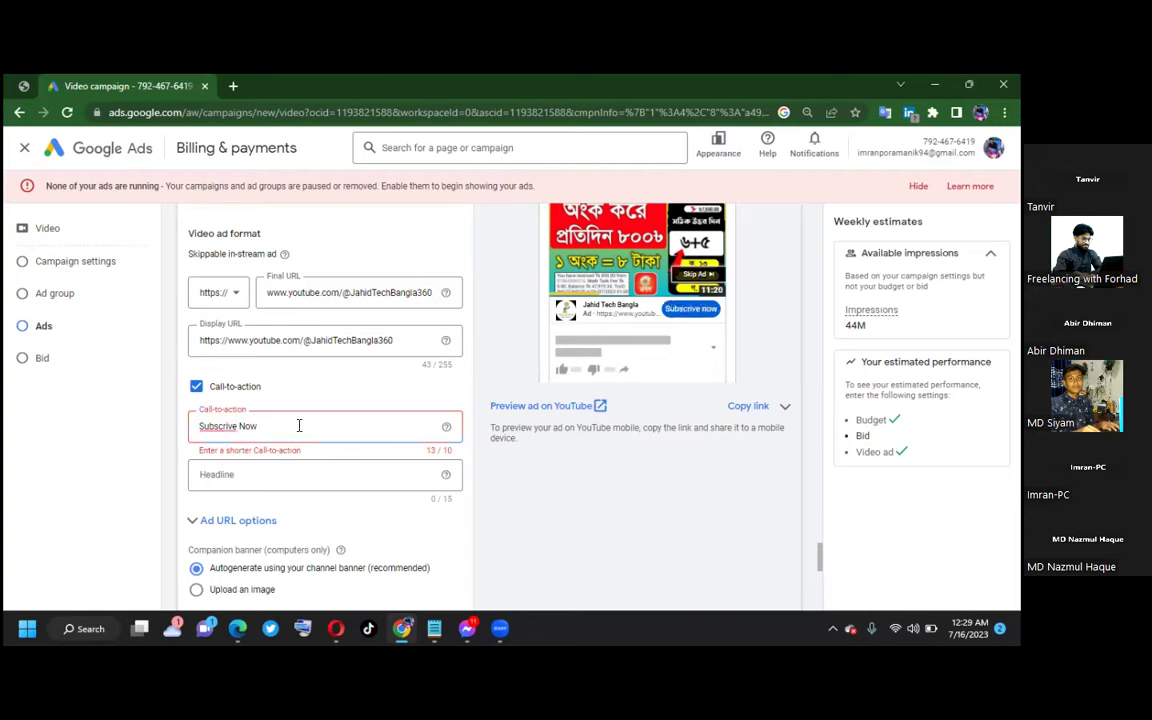
pyautogui.rightClick(228, 430)
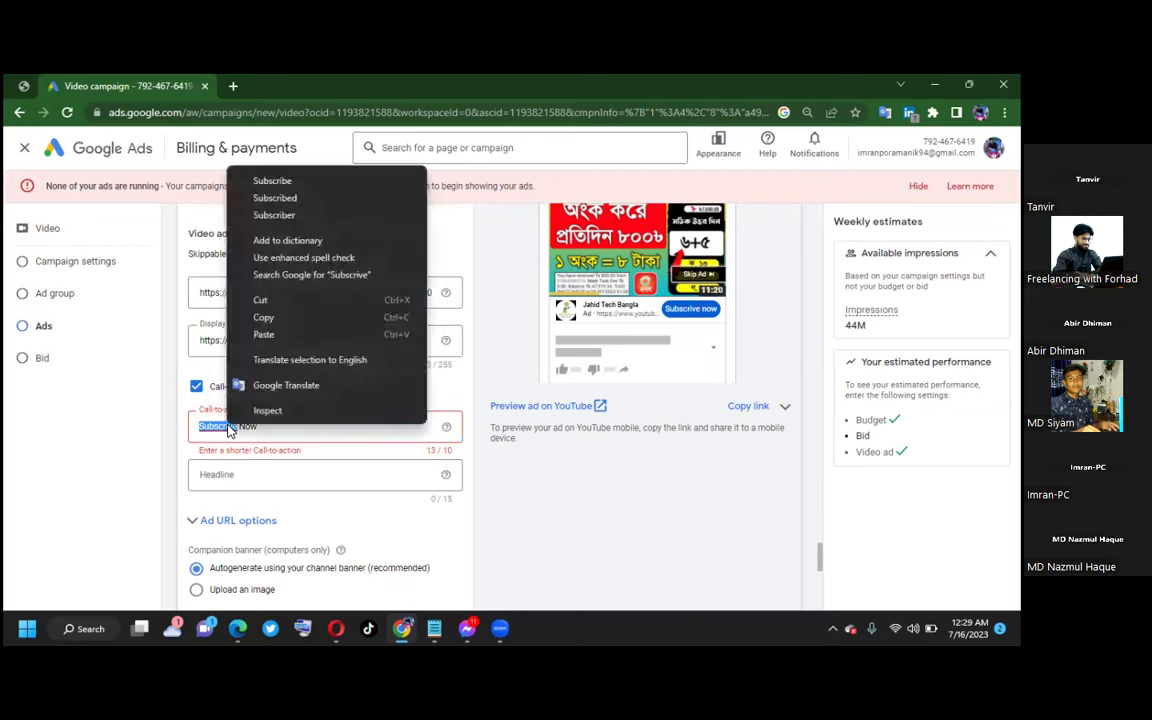
pyautogui.click(274, 182)
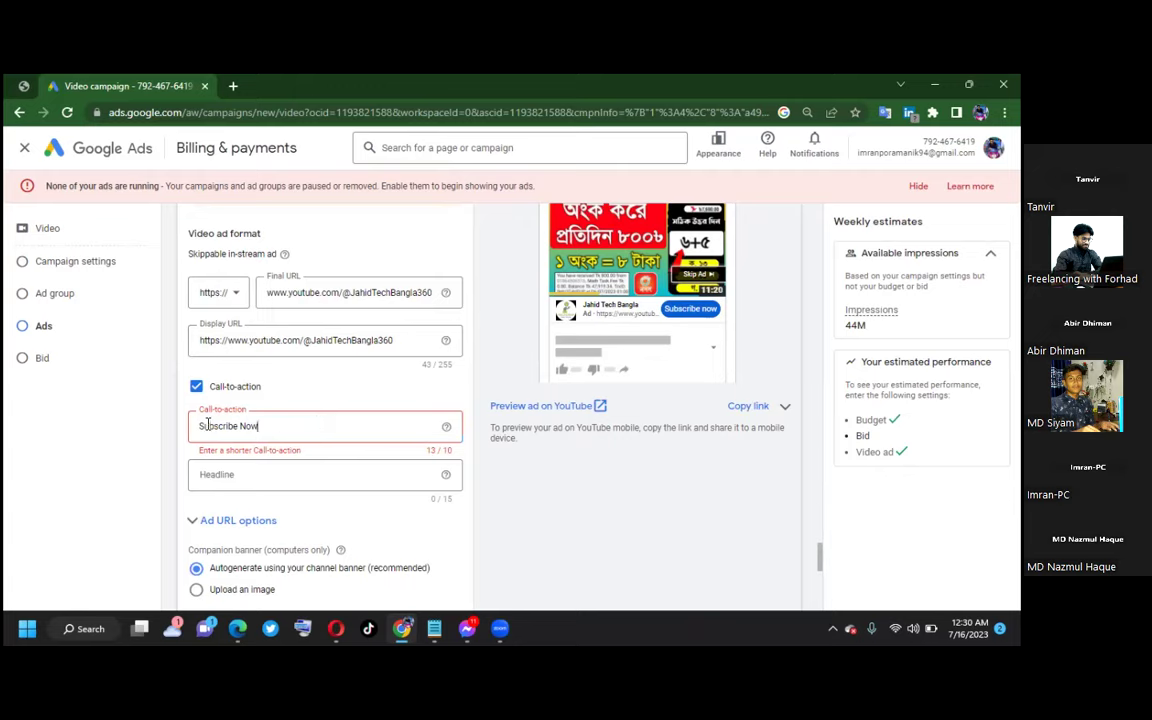
# Step: Shorten the ad's call-to-action text to "Subscribe"
pyautogui.moveTo(203, 425); pyautogui.dragTo(247, 427)
pyautogui.press('Home')
pyautogui.tripleClick(266, 424)
pyautogui.click(268, 425)
pyautogui.press('BackSpace')
pyautogui.press('BackSpace')
pyautogui.press('BackSpace')
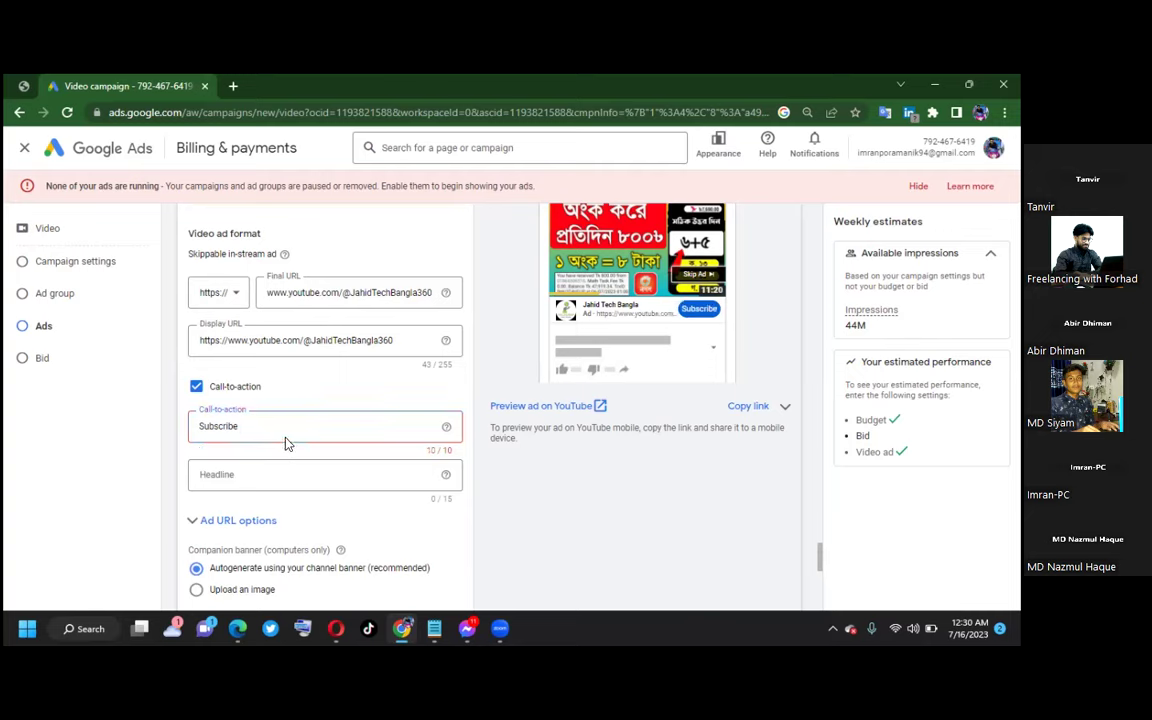
# Step: Remove the trailing space from the call-to-action text and start the ad's headline with "Make m"
pyautogui.press('BackSpace')
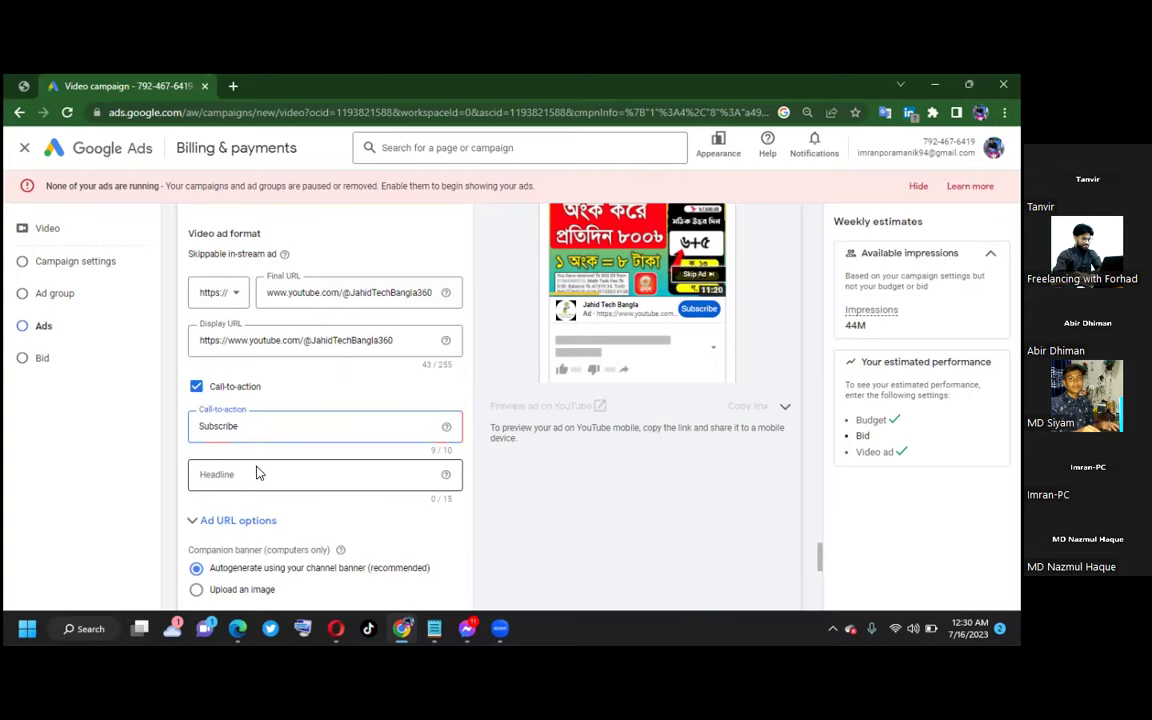
pyautogui.click(465, 423)
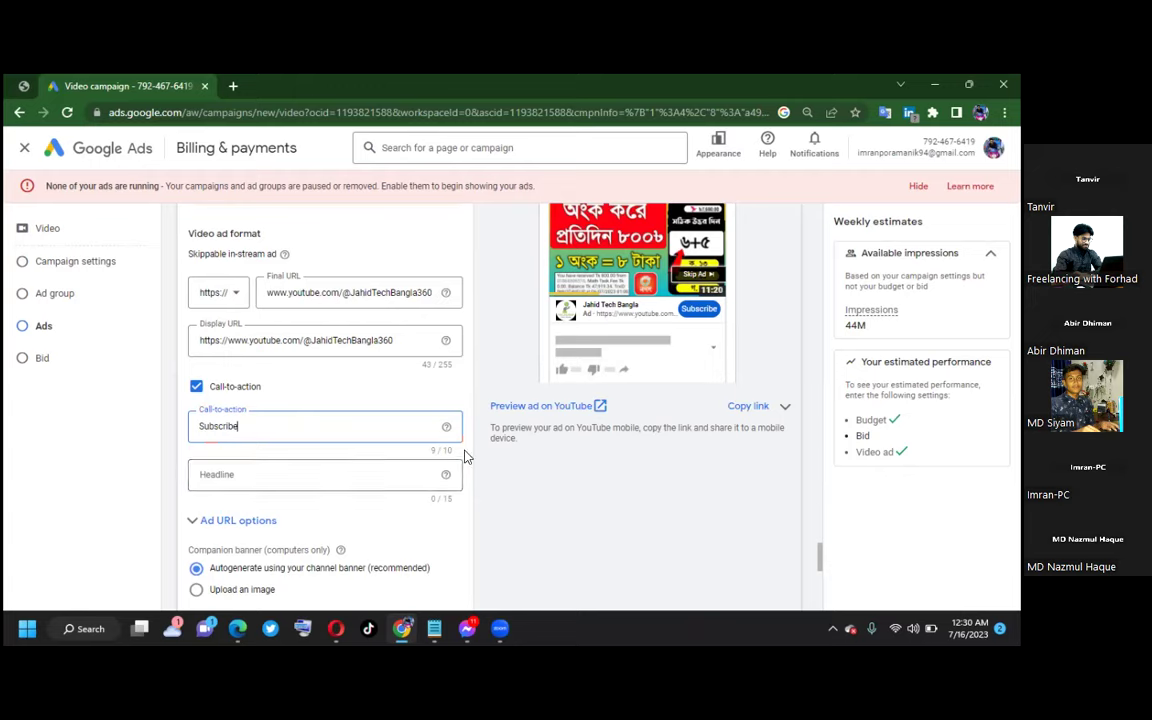
pyautogui.click(354, 473)
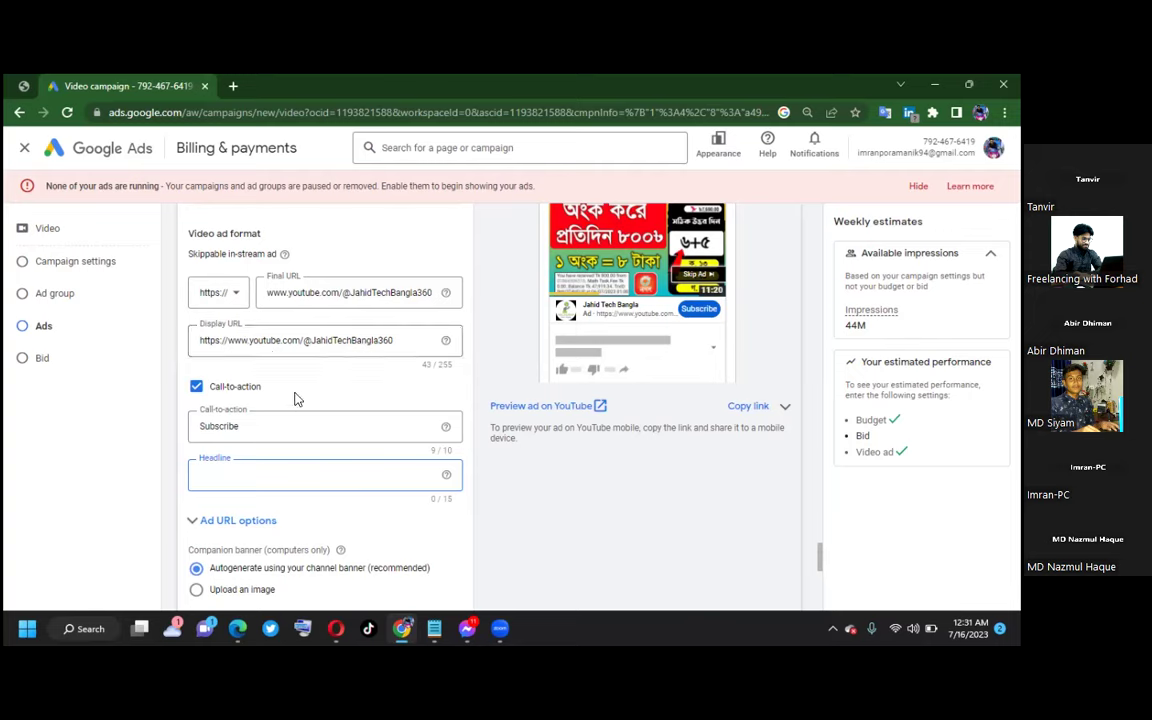
pyautogui.write('Make ')
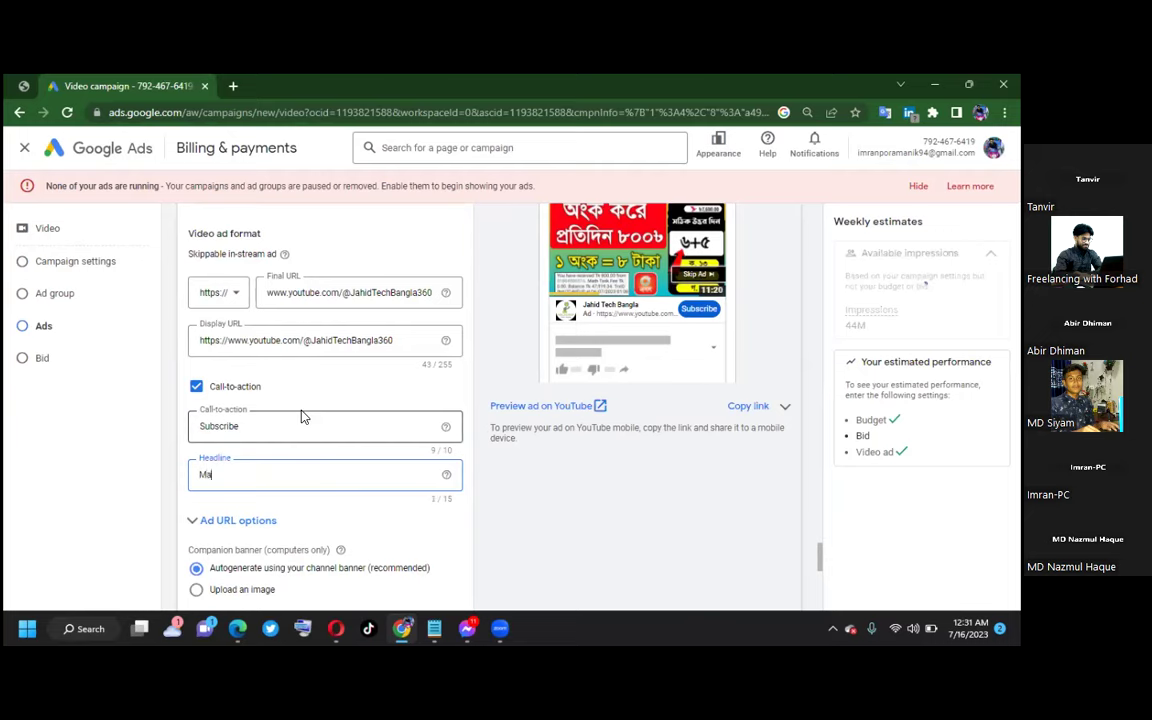
pyautogui.write('m')
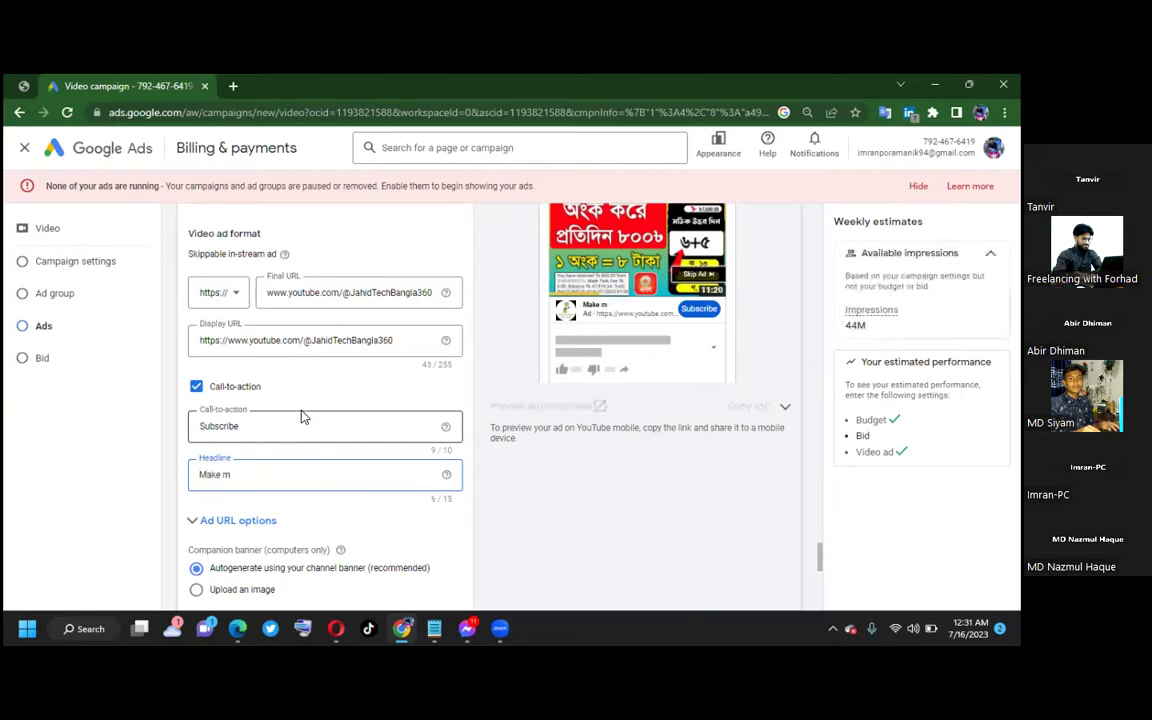
# Step: Replace the ad's call-to-action text with "Watch Now"
pyautogui.click(252, 424)
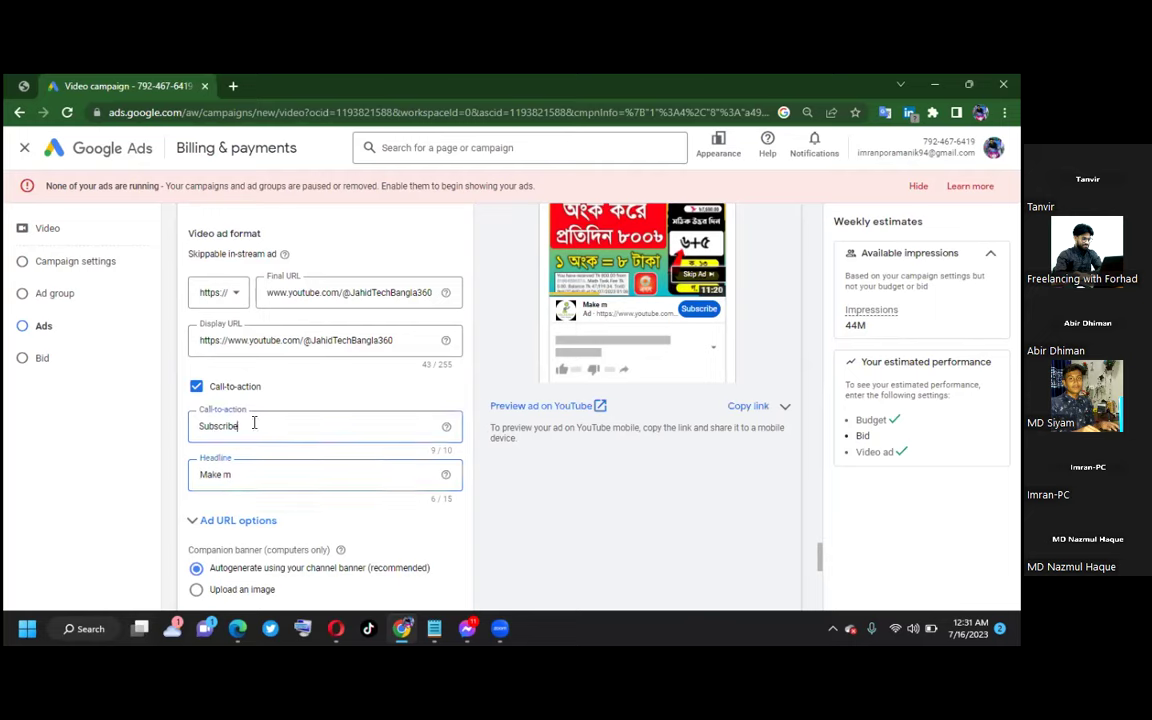
pyautogui.press('BackSpace')
pyautogui.press('BackSpace')
pyautogui.press('BackSpace')
pyautogui.press('BackSpace')
pyautogui.press('BackSpace')
pyautogui.press('BackSpace')
pyautogui.press('BackSpace')
pyautogui.press('BackSpace')
pyautogui.press('BackSpace')
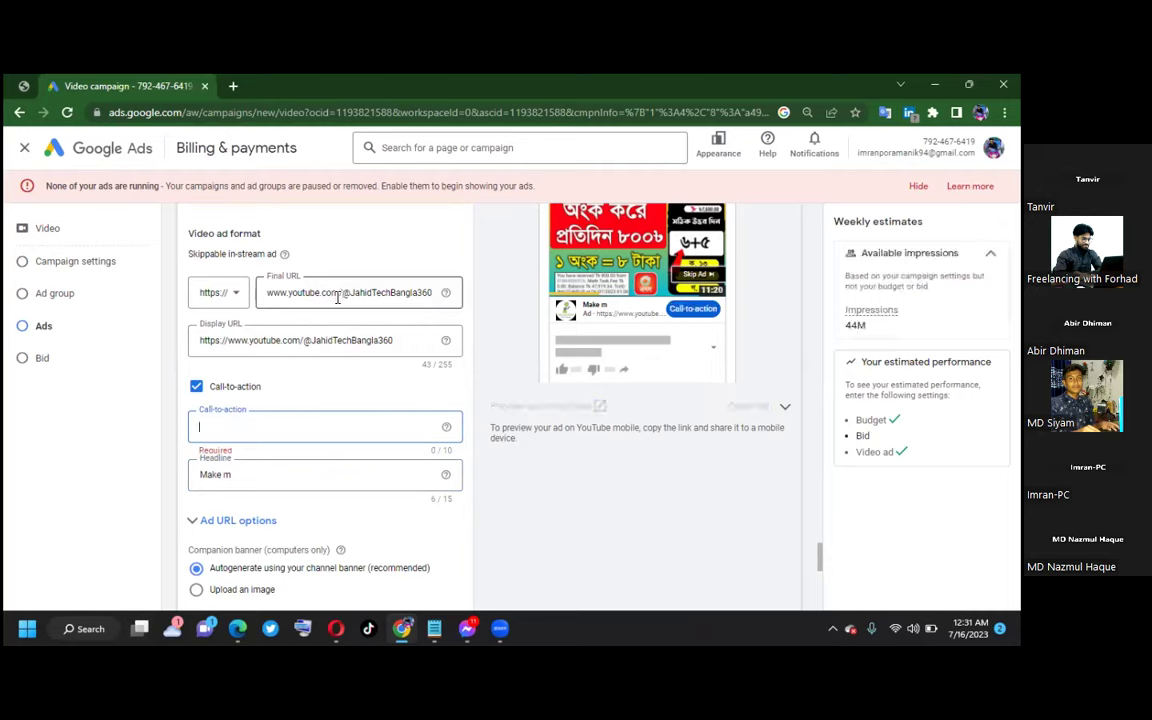
pyautogui.write('W')
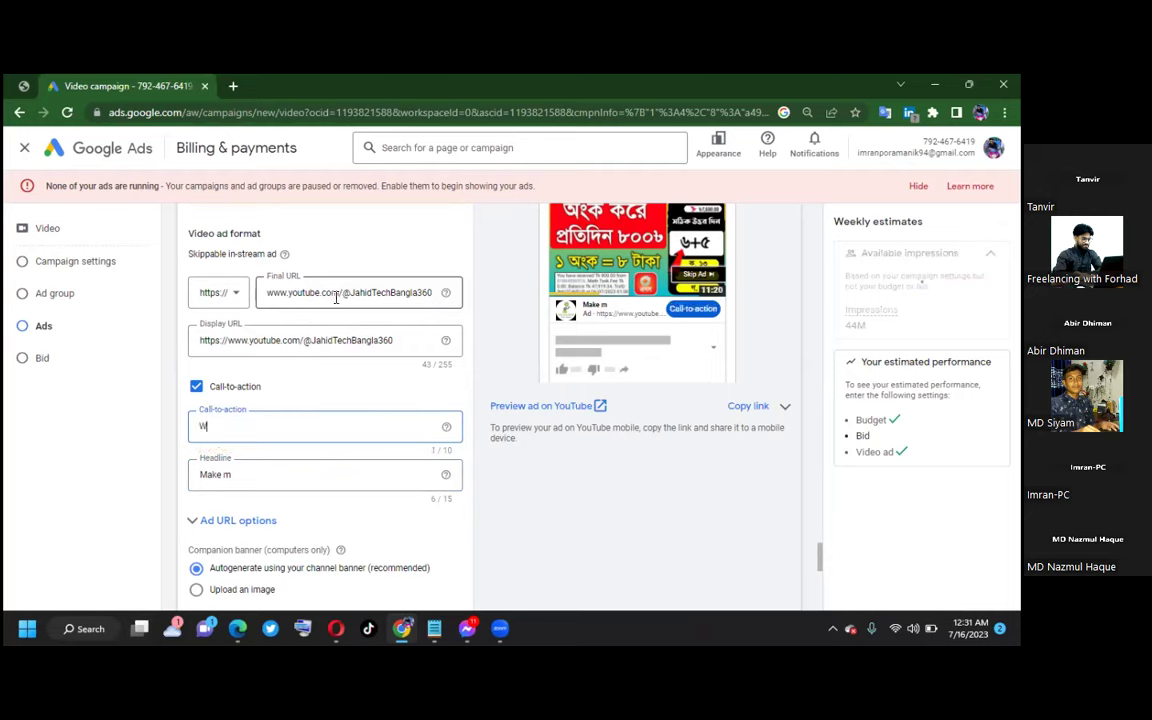
pyautogui.write('atch Now')
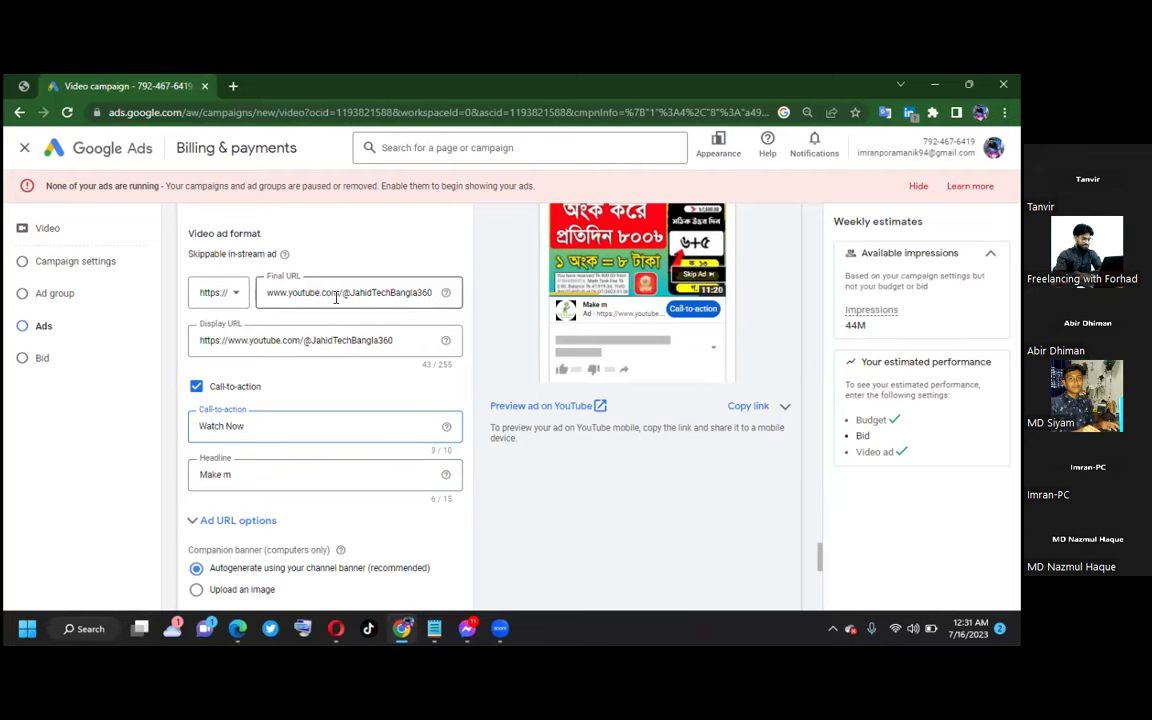
# Step: Complete the ad's headline as "Make money Online", correcting the misspelled word with the spelling suggestion "money"
pyautogui.click(254, 474)
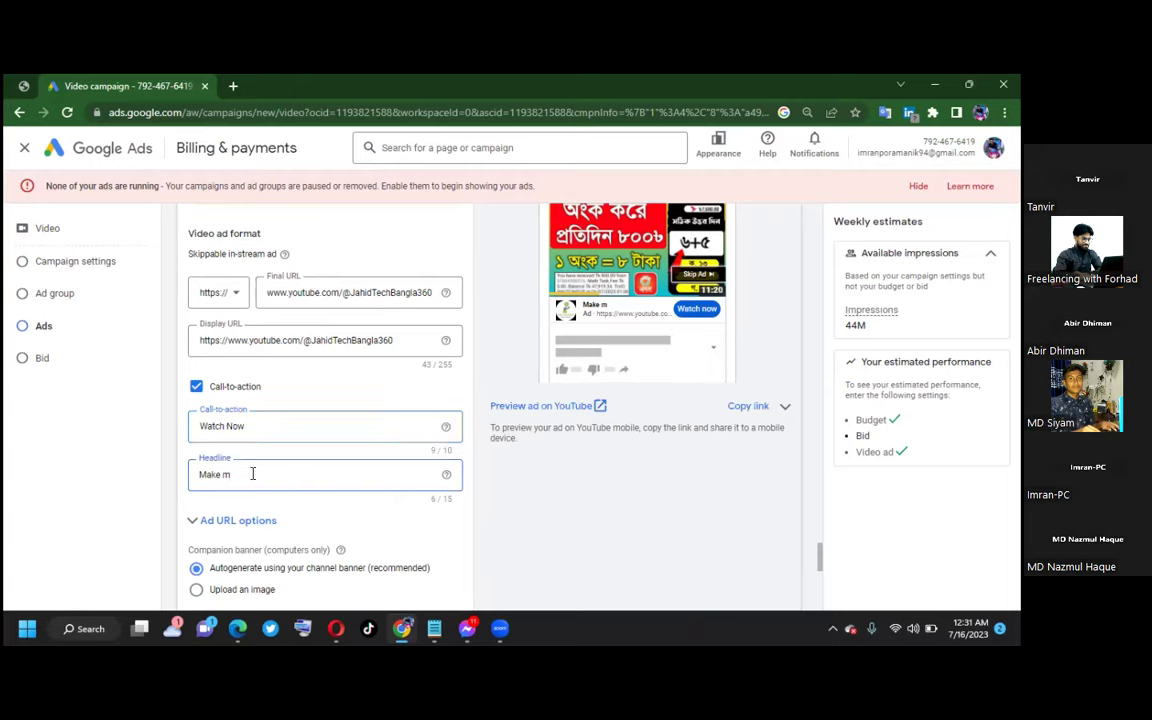
pyautogui.write('o')
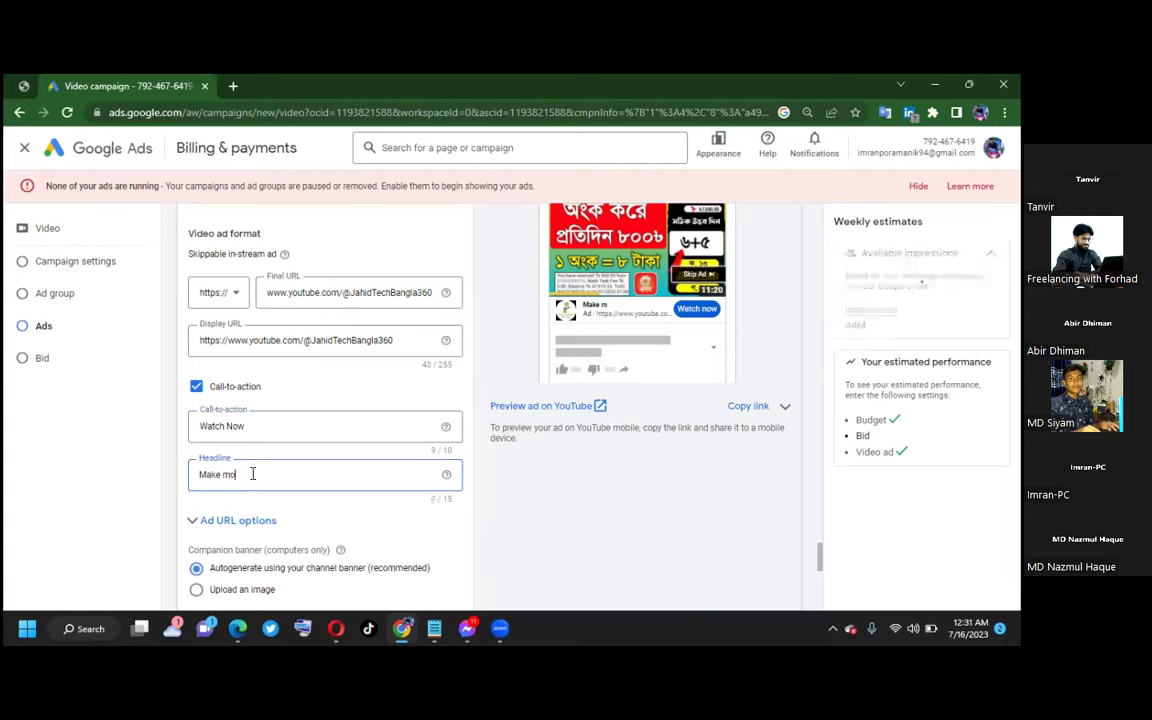
pyautogui.write('ny Online')
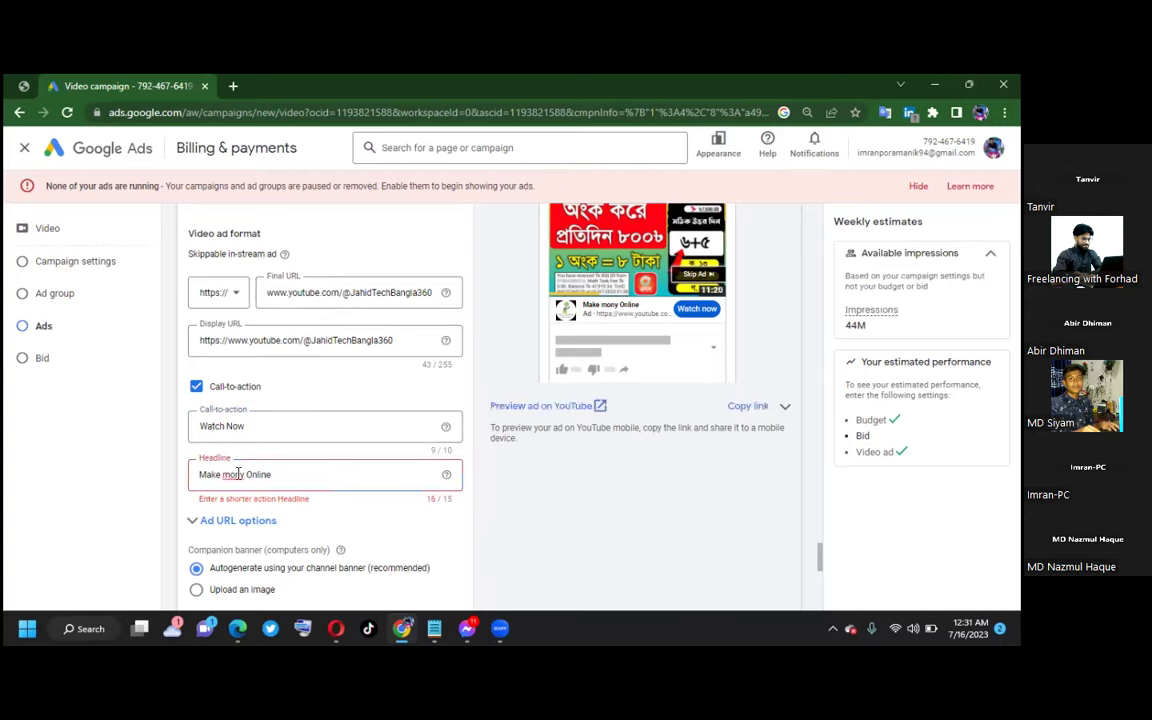
pyautogui.rightClick(237, 476)
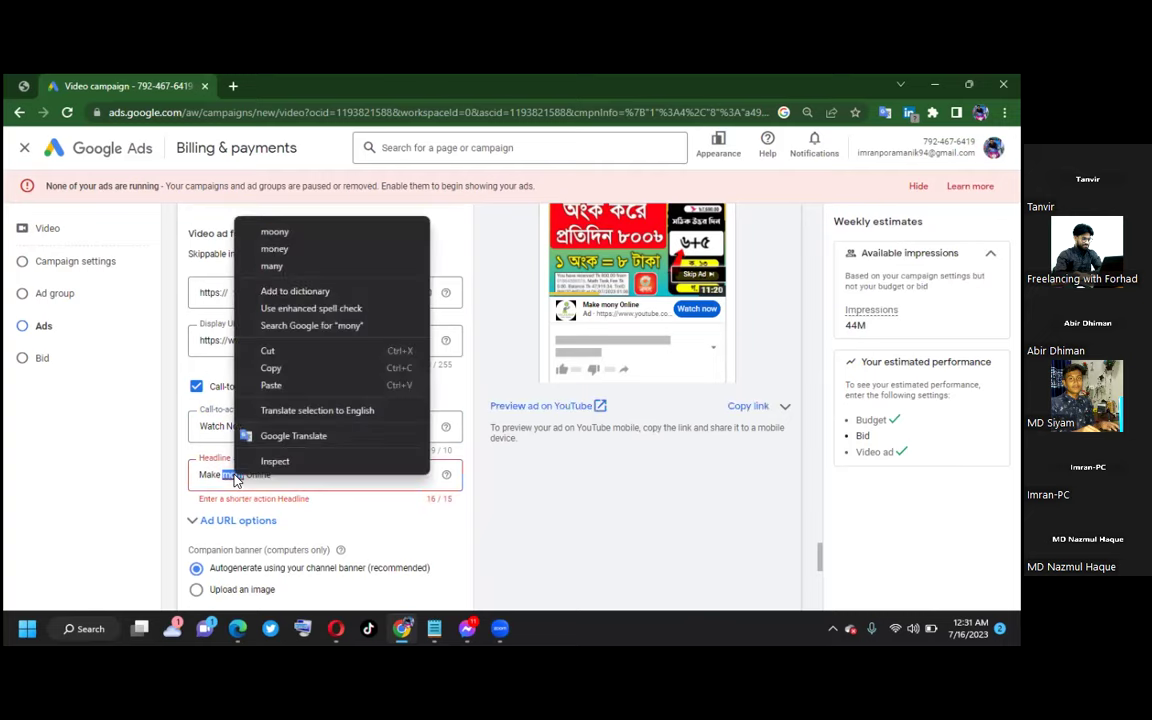
pyautogui.click(281, 250)
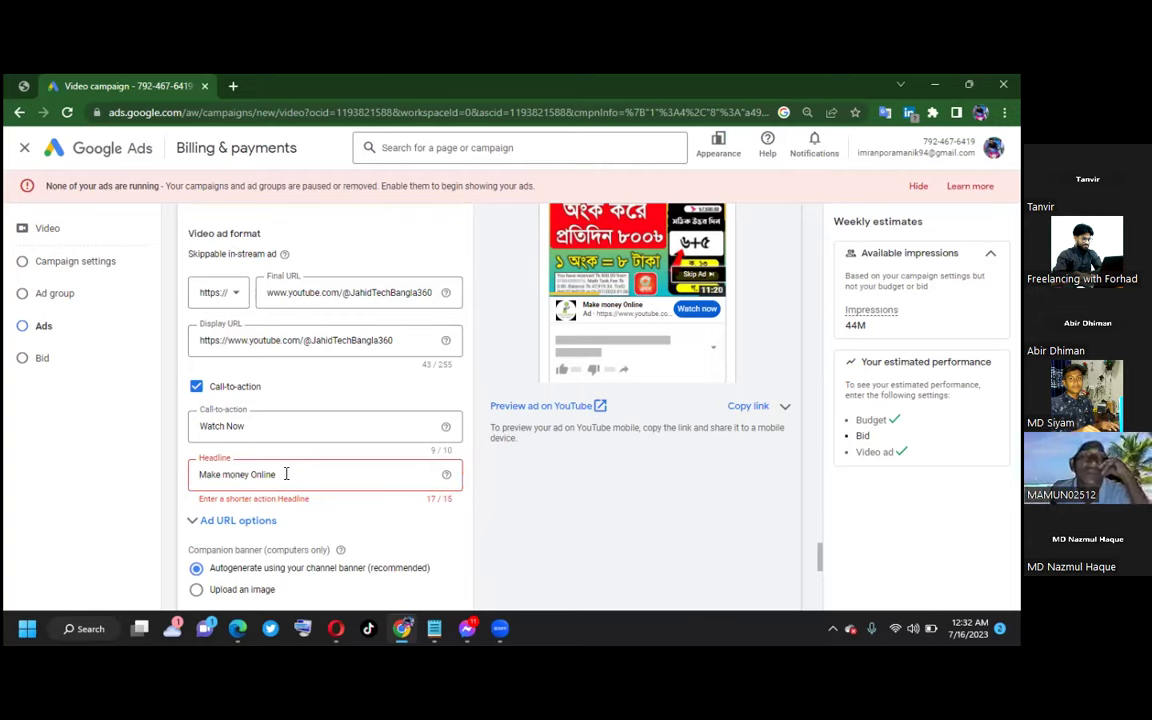
# Step: Clear the ad's headline and enter "Online Income" instead, using the spelling suggestion for "Income"
pyautogui.press('BackSpace')
pyautogui.press('BackSpace')
pyautogui.press('BackSpace')
pyautogui.press('BackSpace')
pyautogui.press('BackSpace')
pyautogui.press('BackSpace')
pyautogui.press('BackSpace')
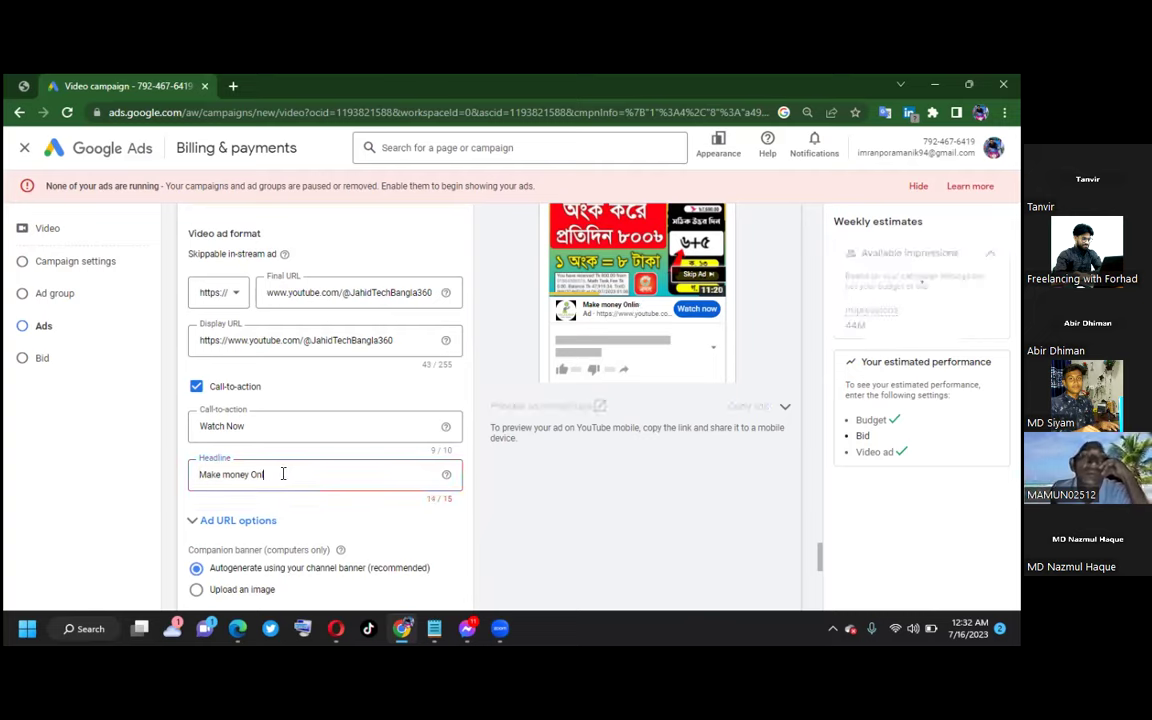
pyautogui.press('BackSpace')
pyautogui.press('BackSpace')
pyautogui.press('BackSpace')
pyautogui.press('BackSpace')
pyautogui.press('BackSpace')
pyautogui.press('BackSpace')
pyautogui.press('BackSpace')
pyautogui.press('BackSpace')
pyautogui.press('BackSpace')
pyautogui.press('BackSpace')
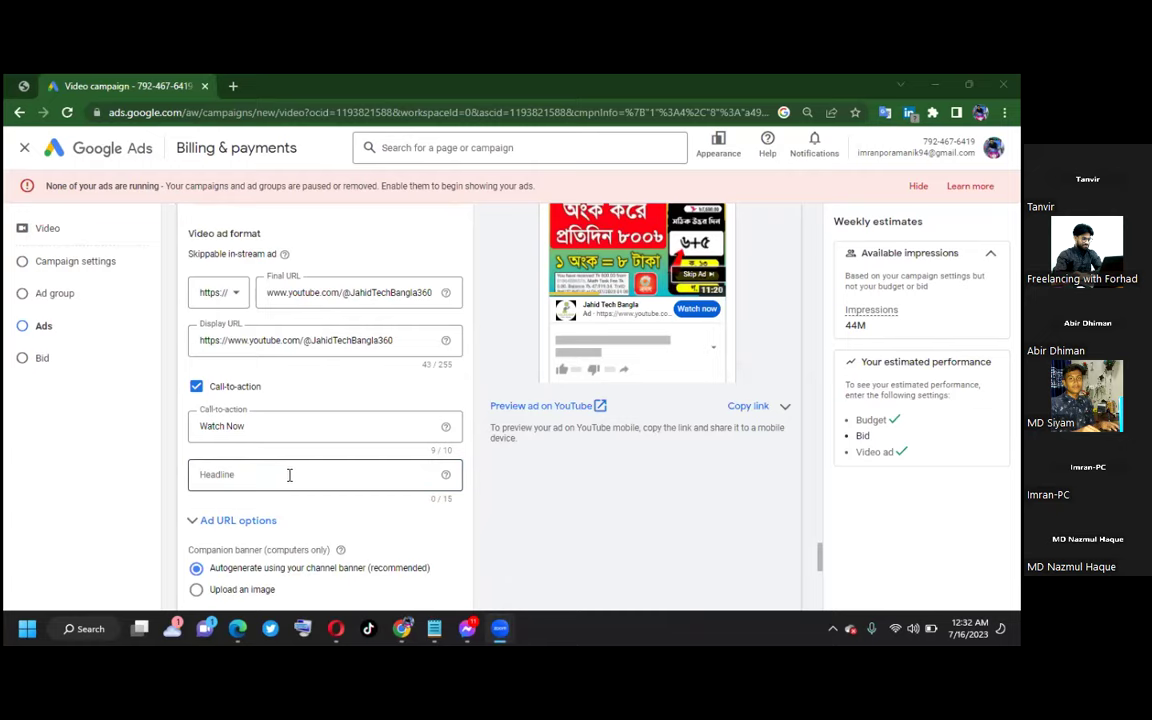
pyautogui.click(294, 474)
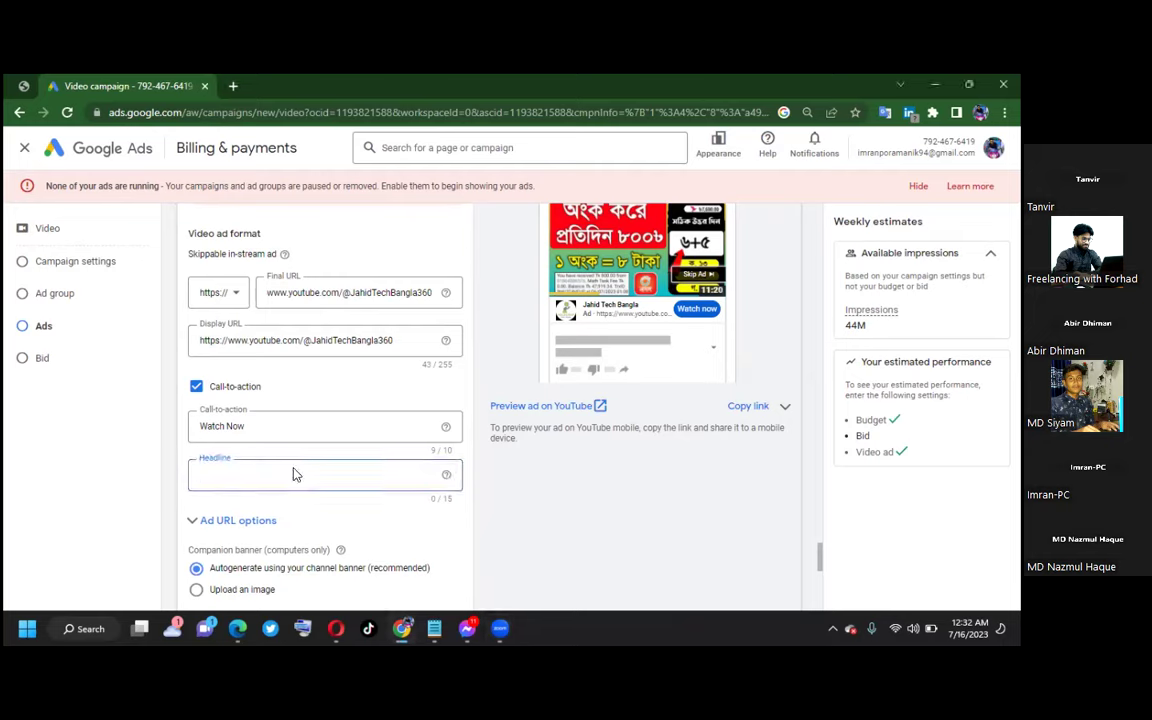
pyautogui.write('Onli')
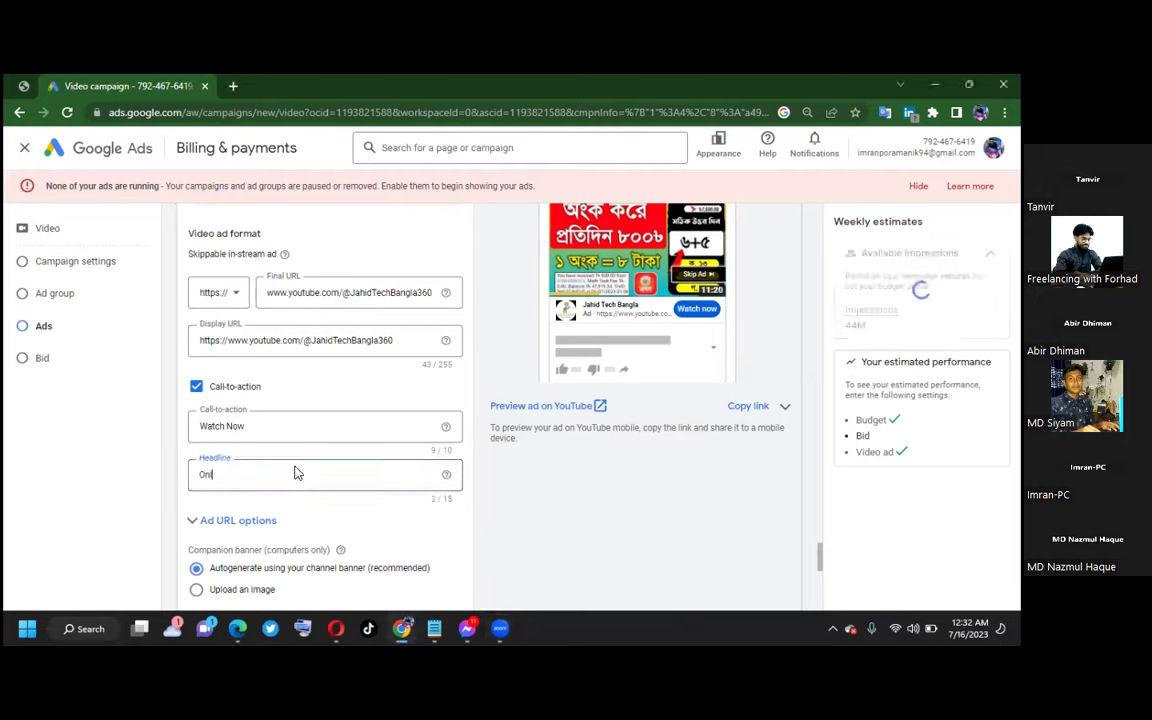
pyautogui.write('ne Incame')
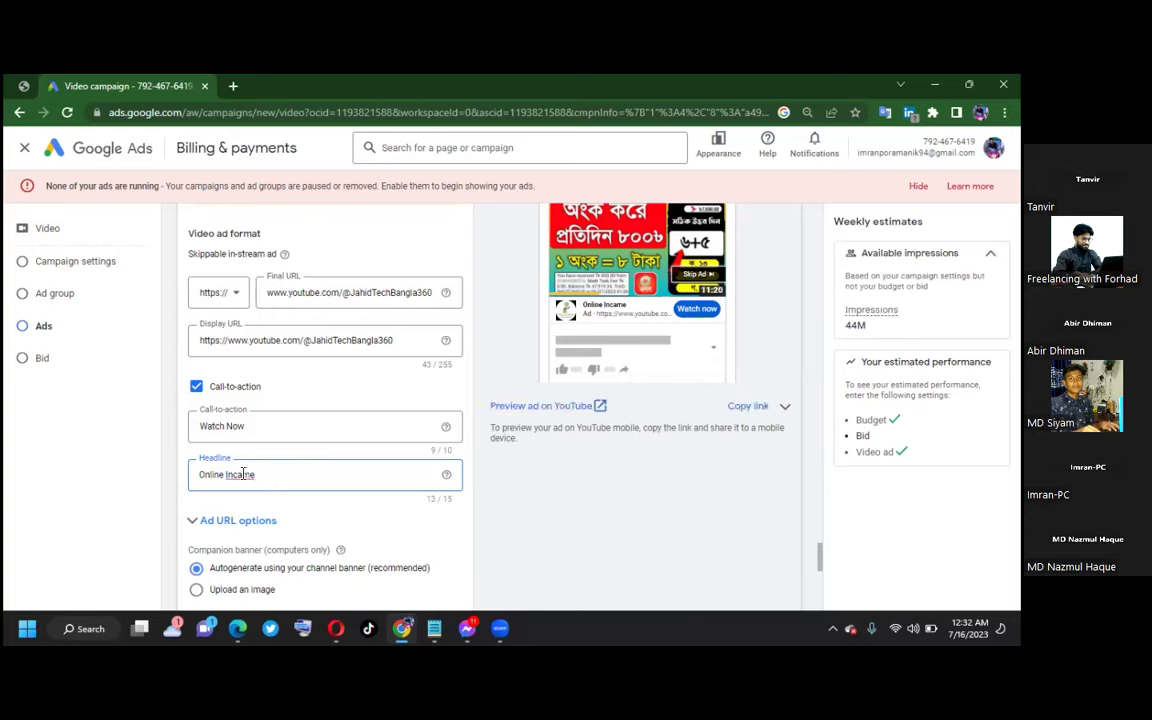
pyautogui.rightClick(242, 474)
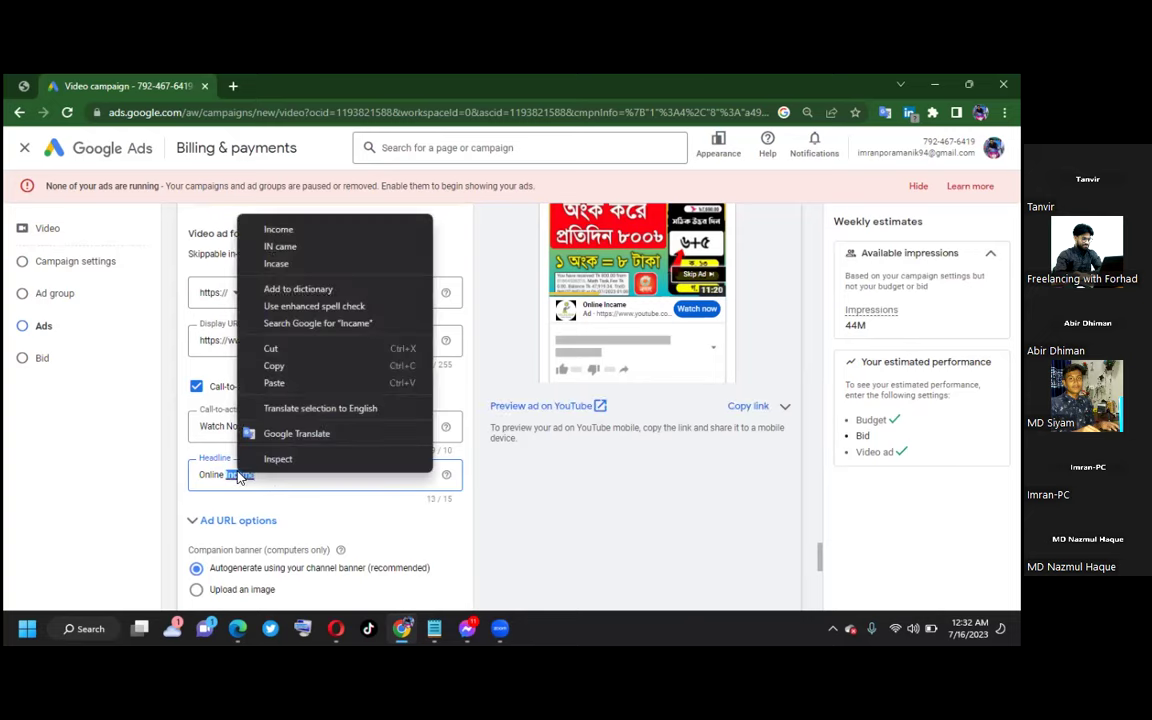
pyautogui.click(278, 231)
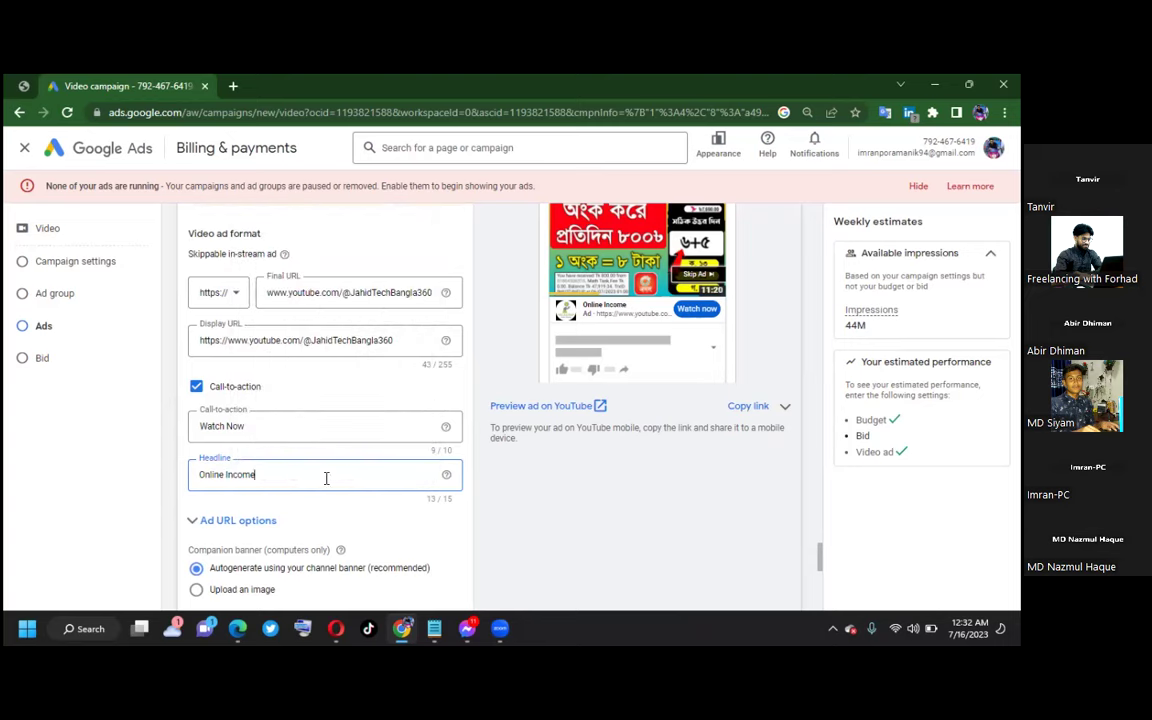
# Step: Replace the ad's headline with "Earn Online"
pyautogui.click(227, 474)
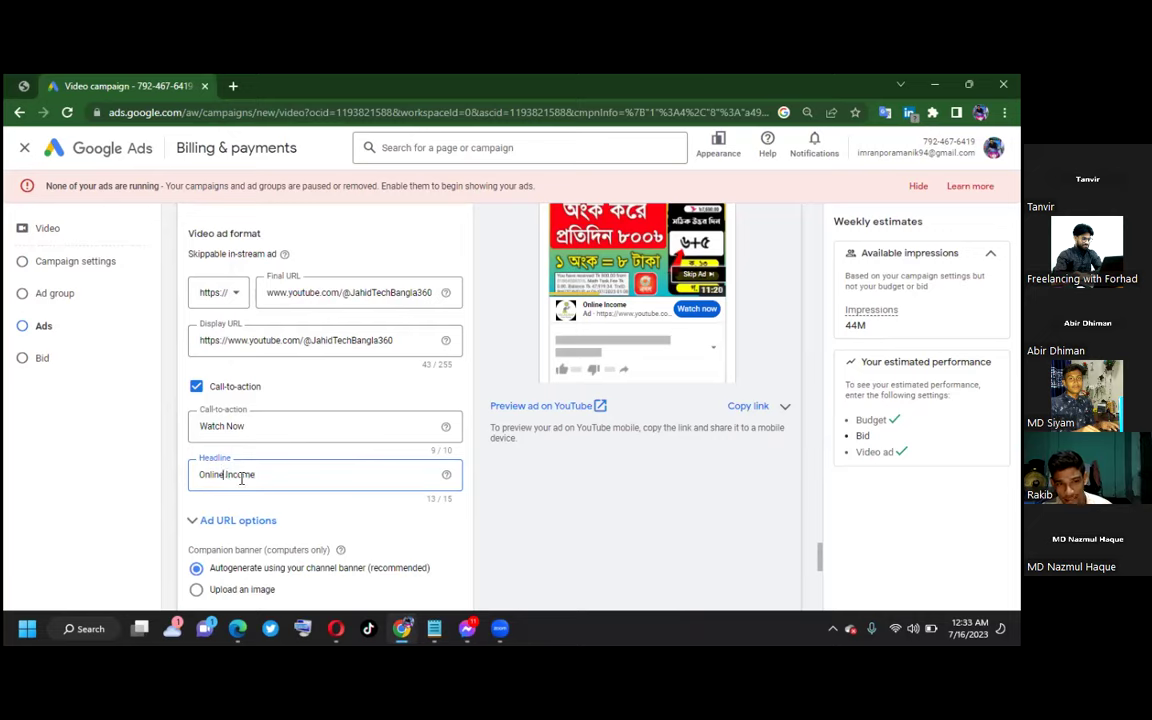
pyautogui.press('BackSpace')
pyautogui.press('BackSpace')
pyautogui.press('BackSpace')
pyautogui.press('BackSpace')
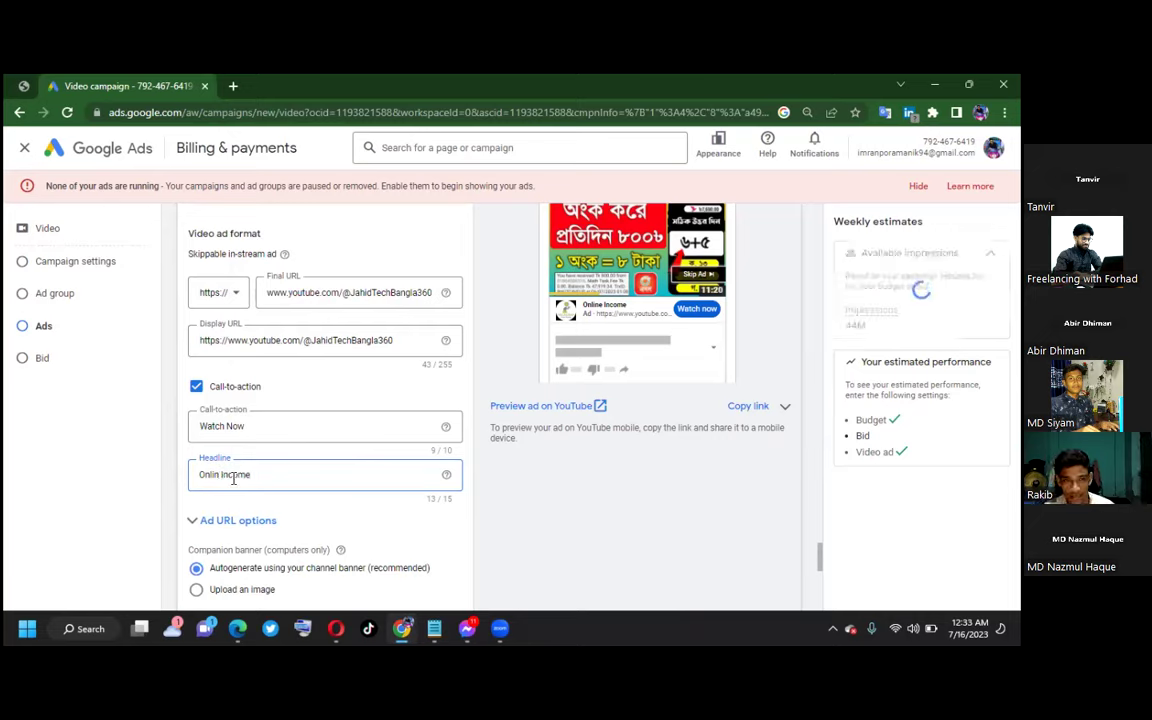
pyautogui.press('BackSpace')
pyautogui.press('BackSpace')
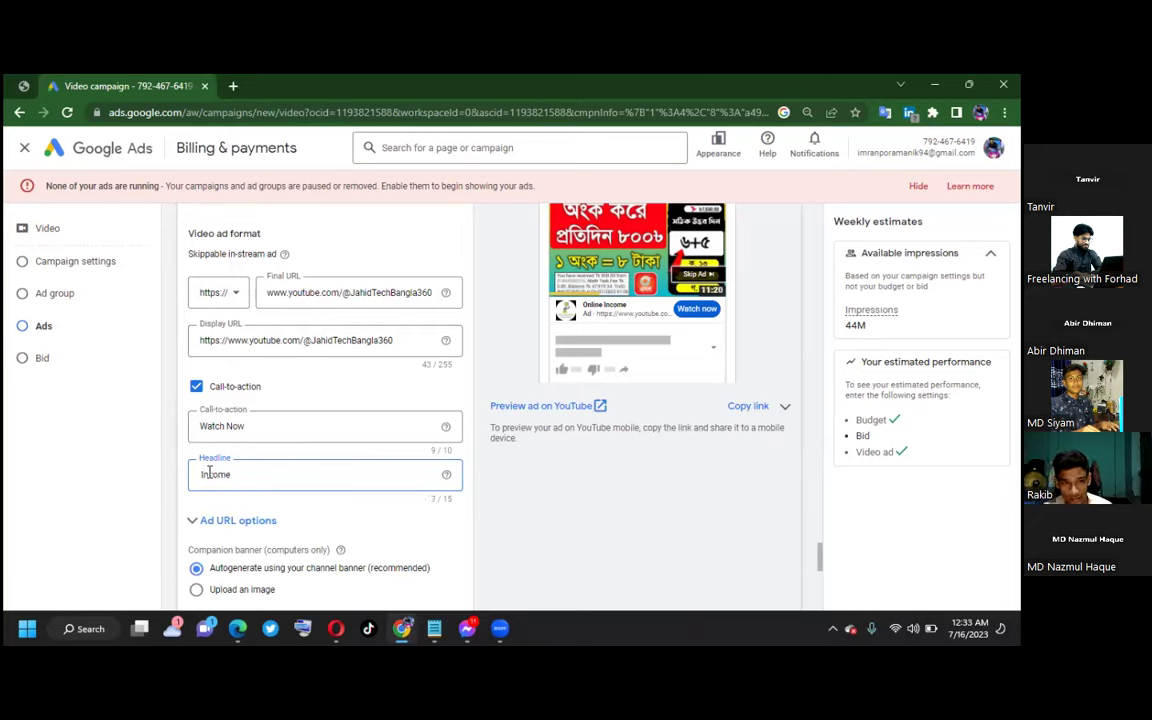
pyautogui.press('Delete')
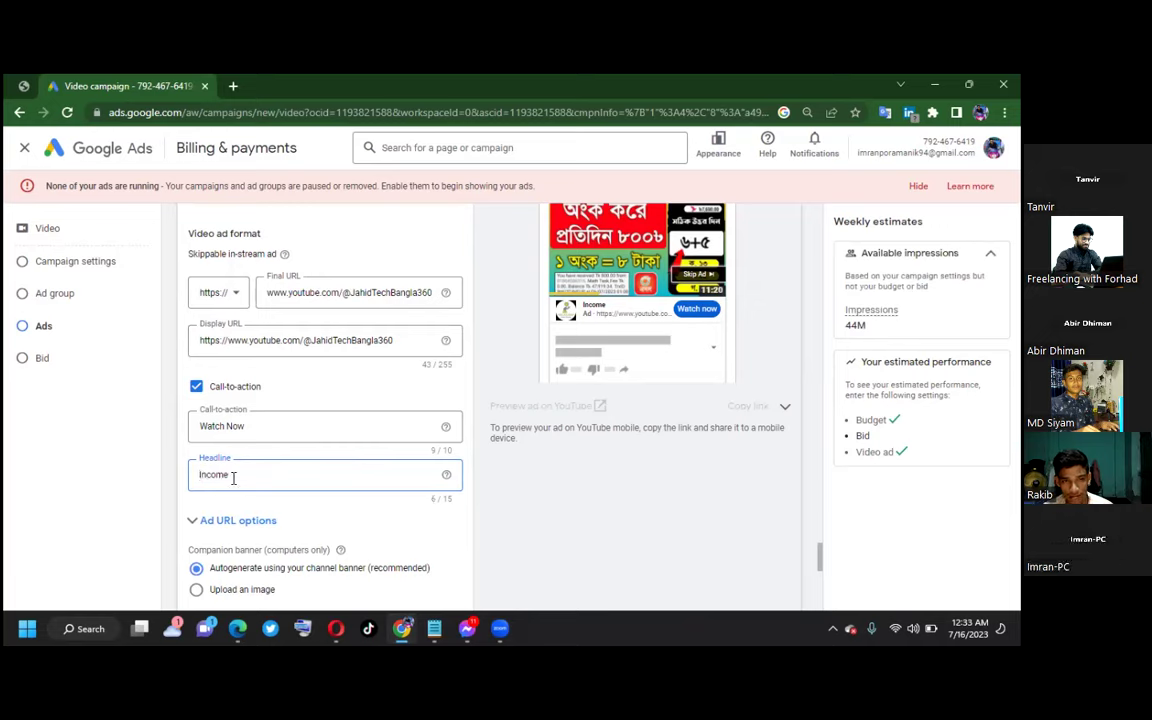
pyautogui.write('Ear')
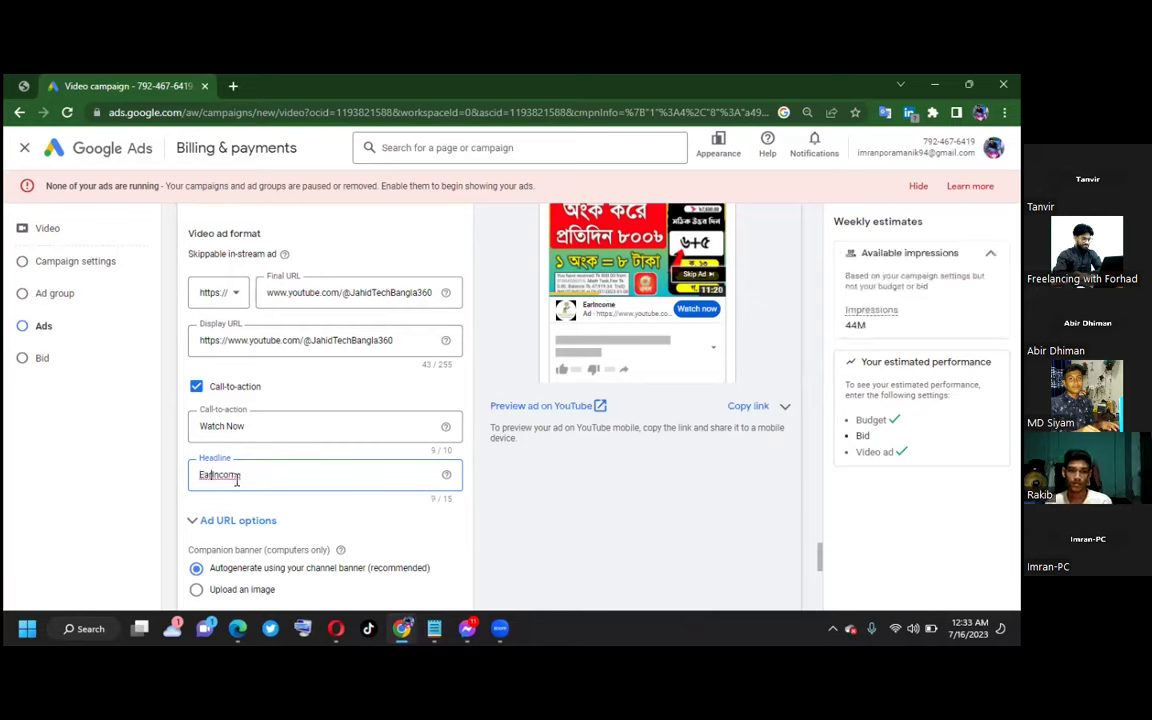
pyautogui.moveTo(242, 478); pyautogui.dragTo(146, 487)
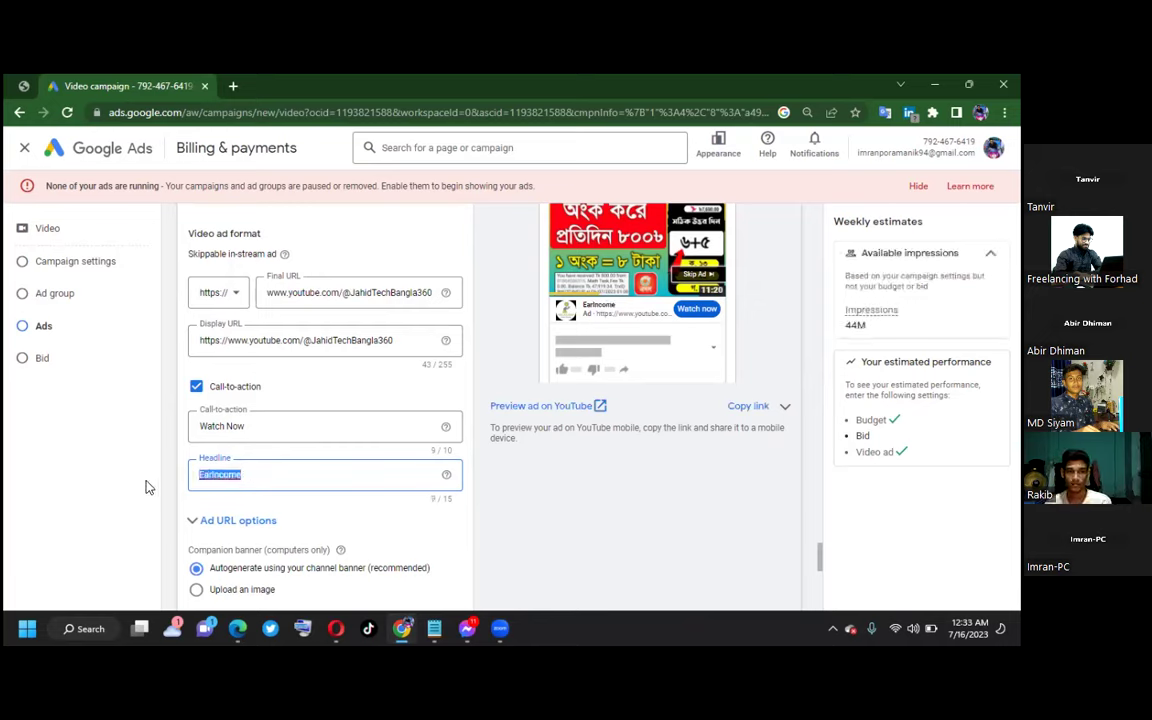
pyautogui.write('Earn')
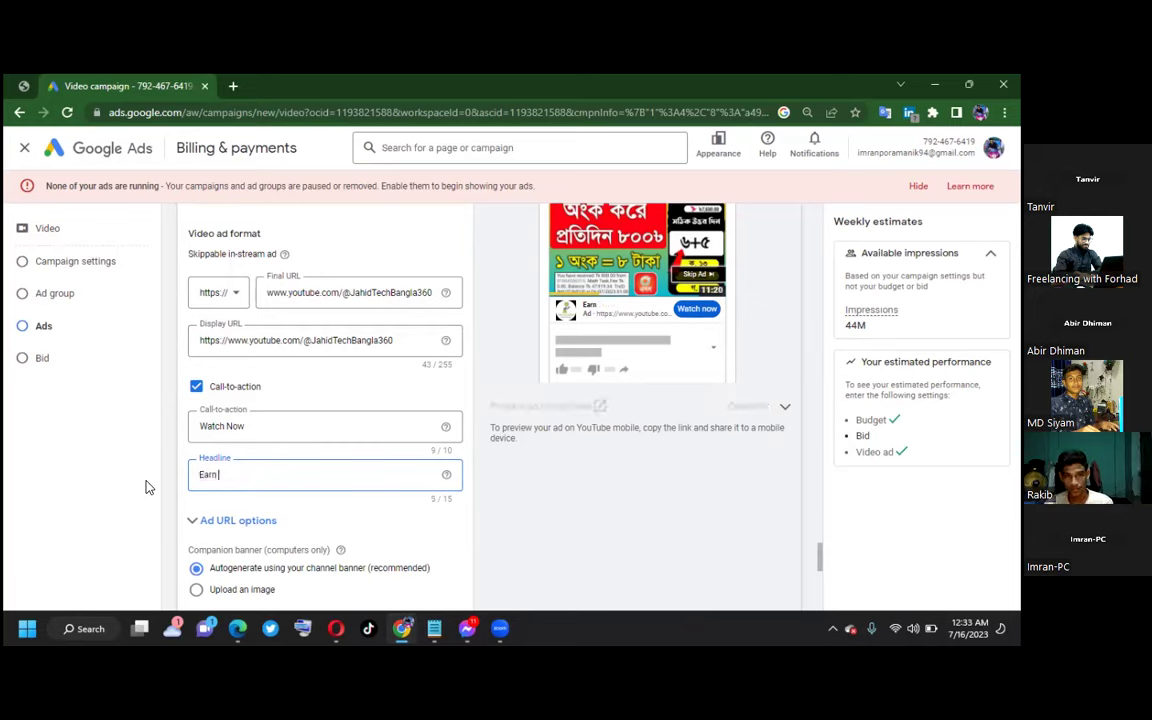
pyautogui.write(' O')
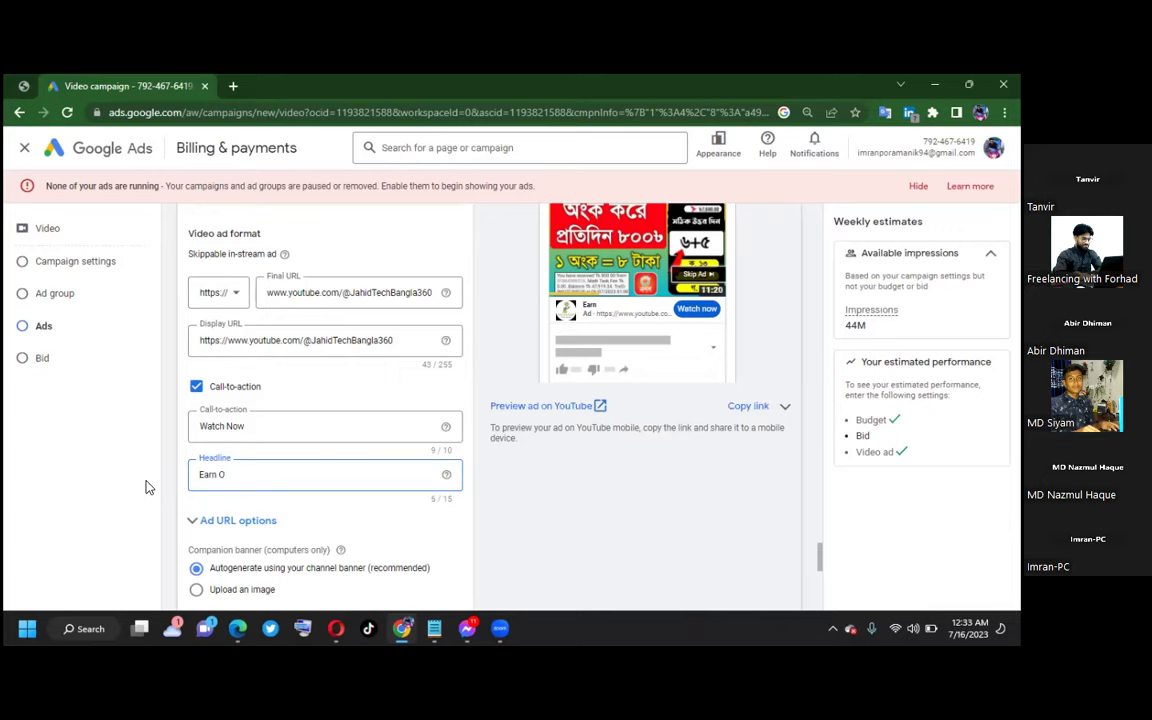
pyautogui.write('nline')
pyautogui.scroll(-1, 338, 484)
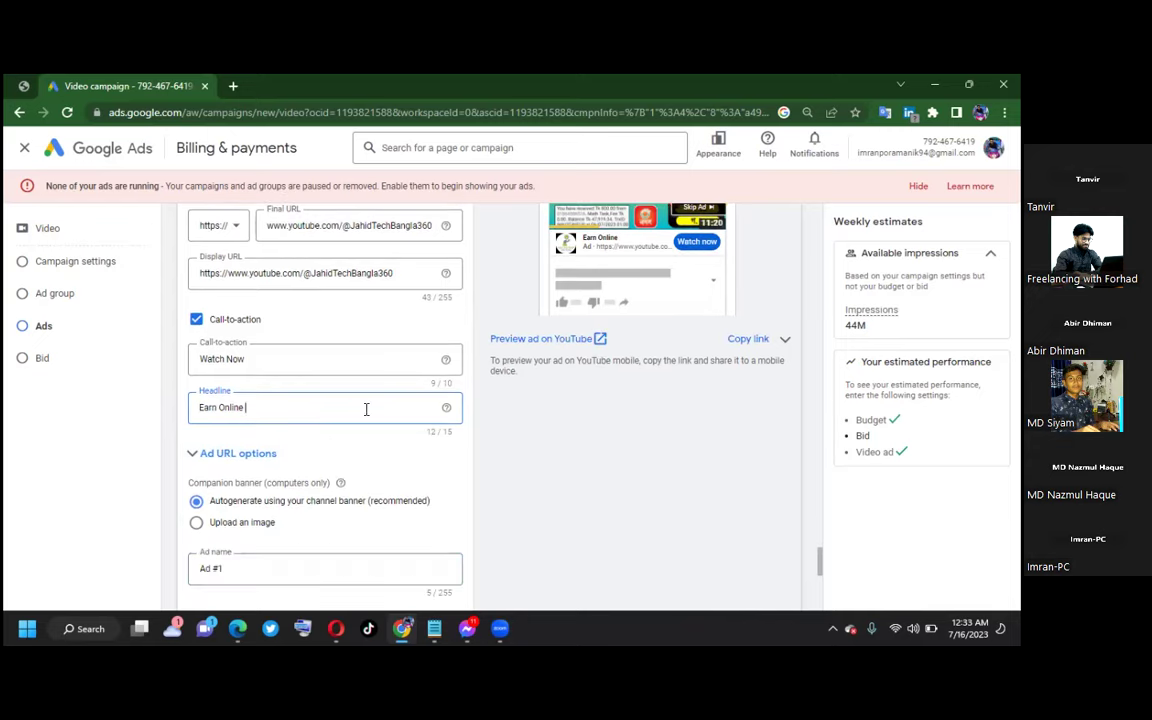
pyautogui.scroll(2, 340, 405)
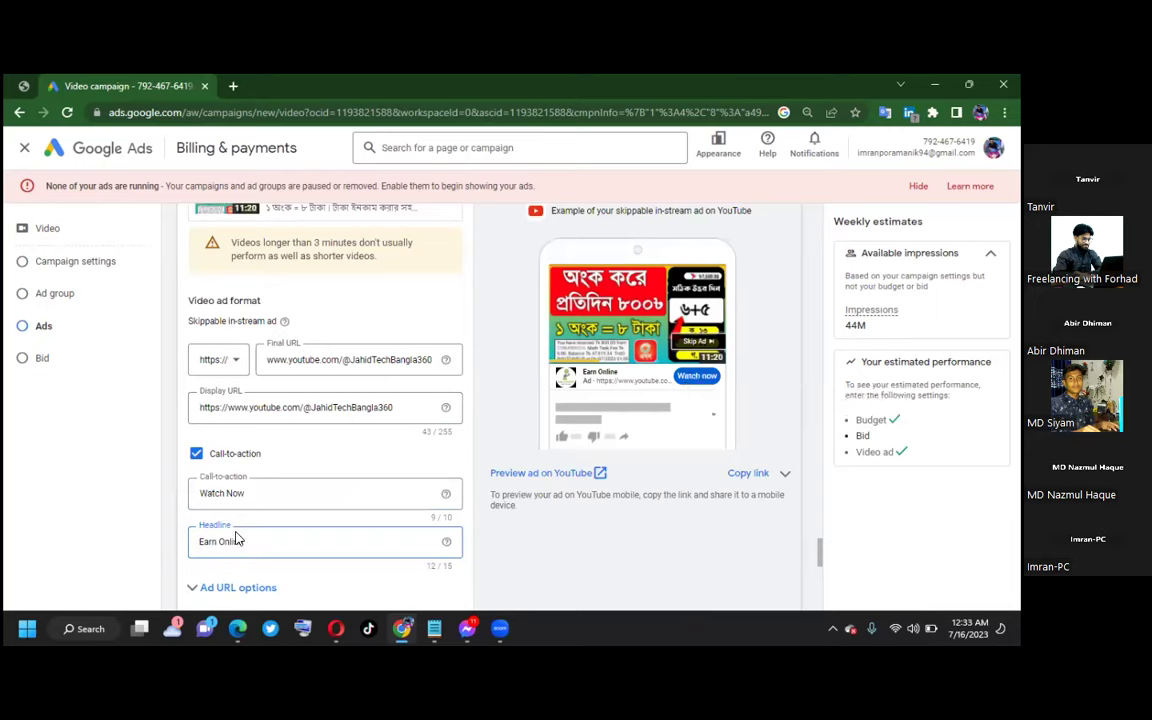
pyautogui.click(238, 407)
pyautogui.press('BackSpace')
pyautogui.write('w')
pyautogui.press('Home')
pyautogui.press('Delete')
pyautogui.press('Delete')
pyautogui.press('Delete')
pyautogui.press('Delete')
pyautogui.press('Delete')
pyautogui.press('Delete')
pyautogui.press('Delete')
pyautogui.press('Delete')
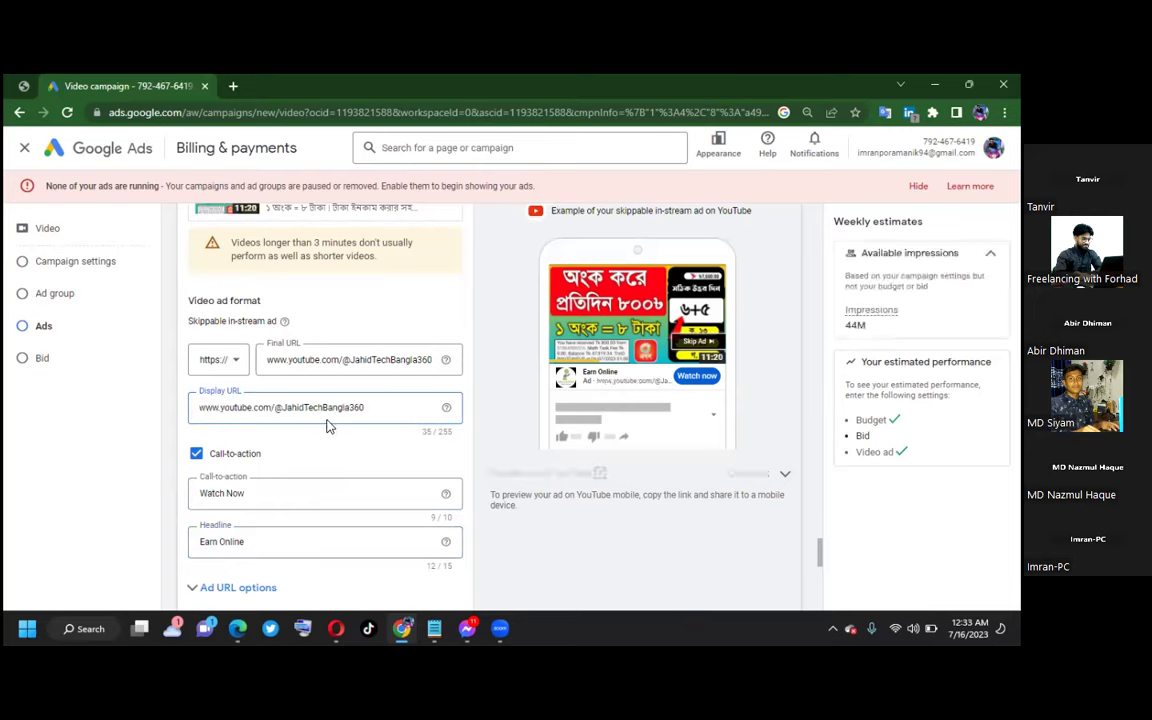
pyautogui.click(296, 359)
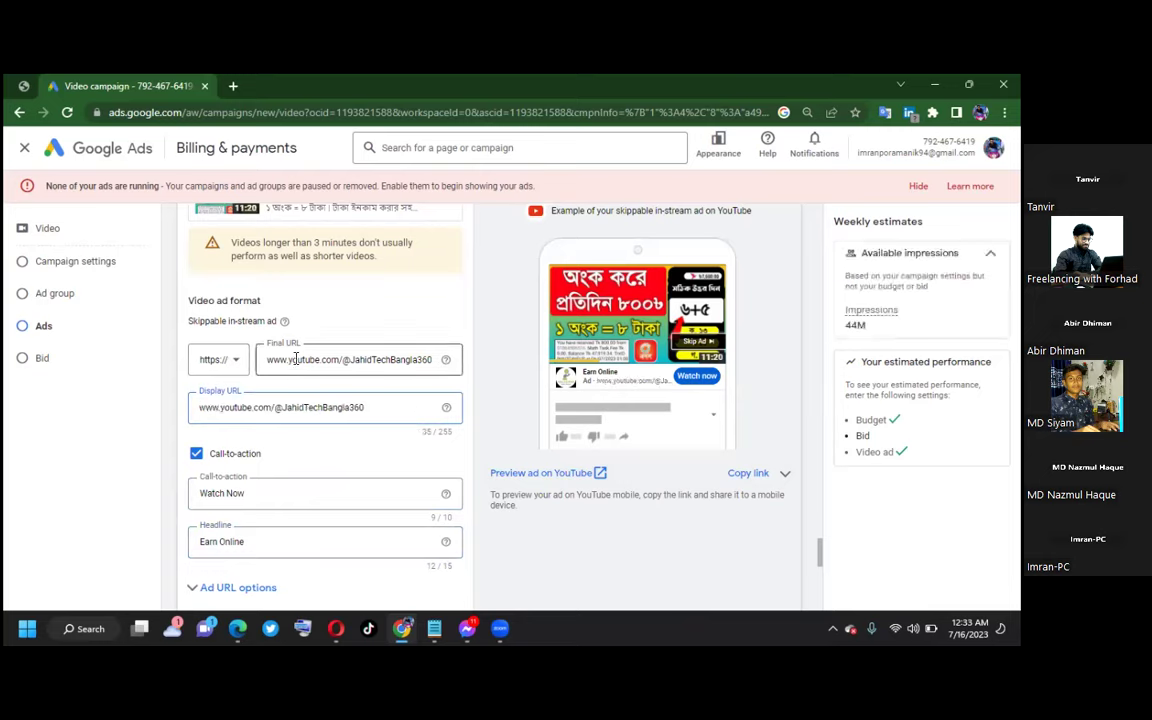
pyautogui.click(330, 415)
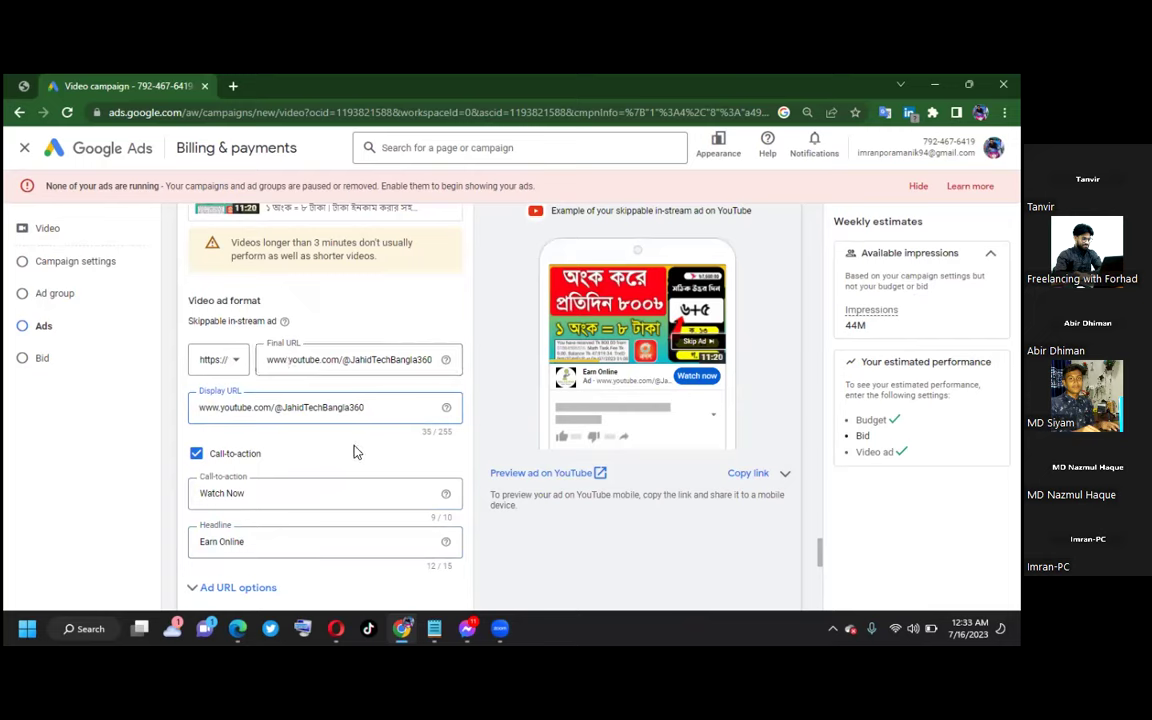
pyautogui.click(270, 359)
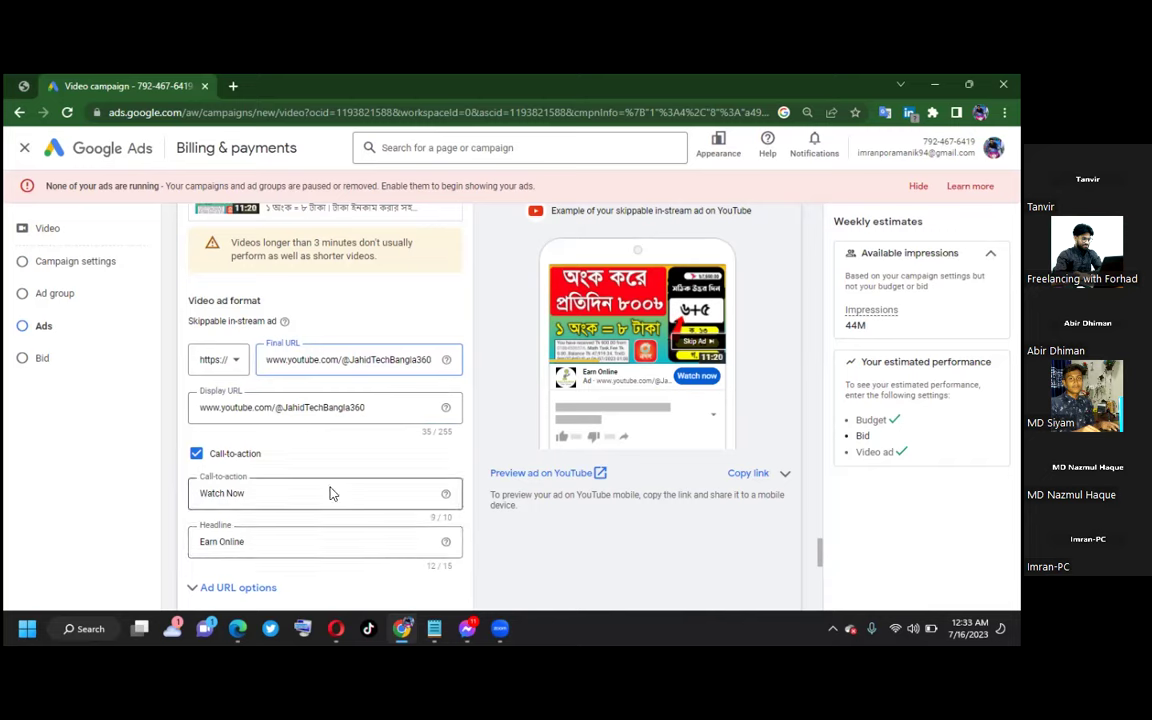
# Step: Try the image upload option for the companion banner, then return it to autogenerating from the channel banner
pyautogui.scroll(-2, 330, 485)
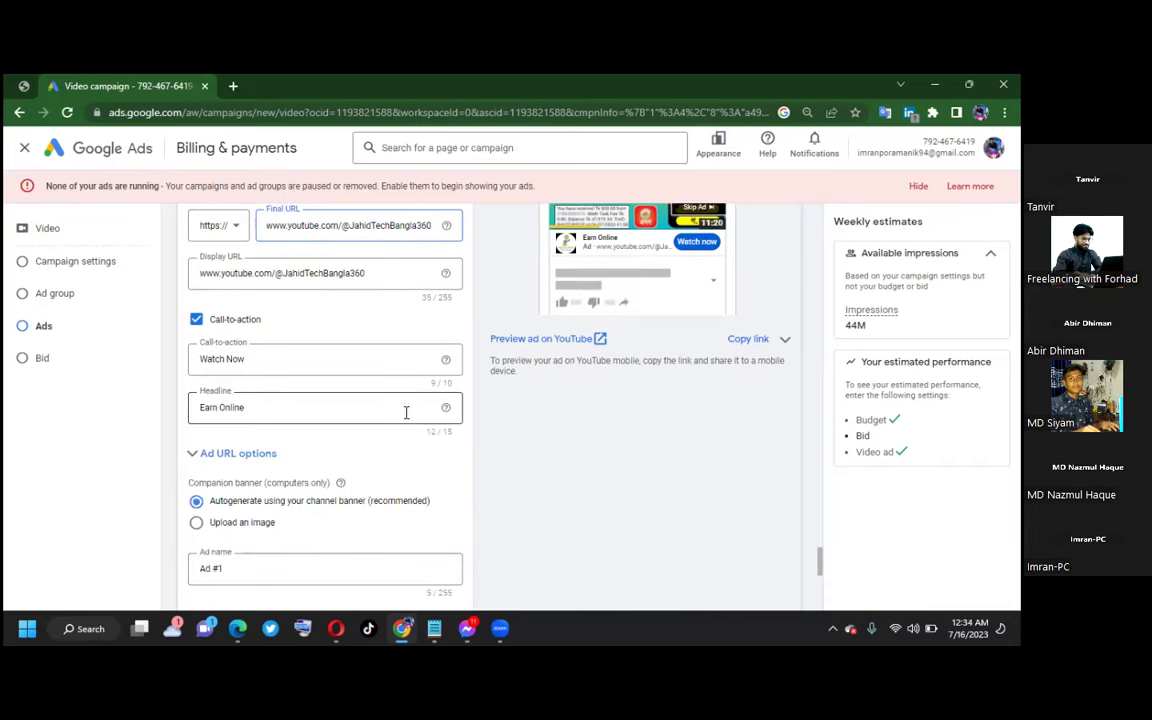
pyautogui.scroll(-1, 404, 418)
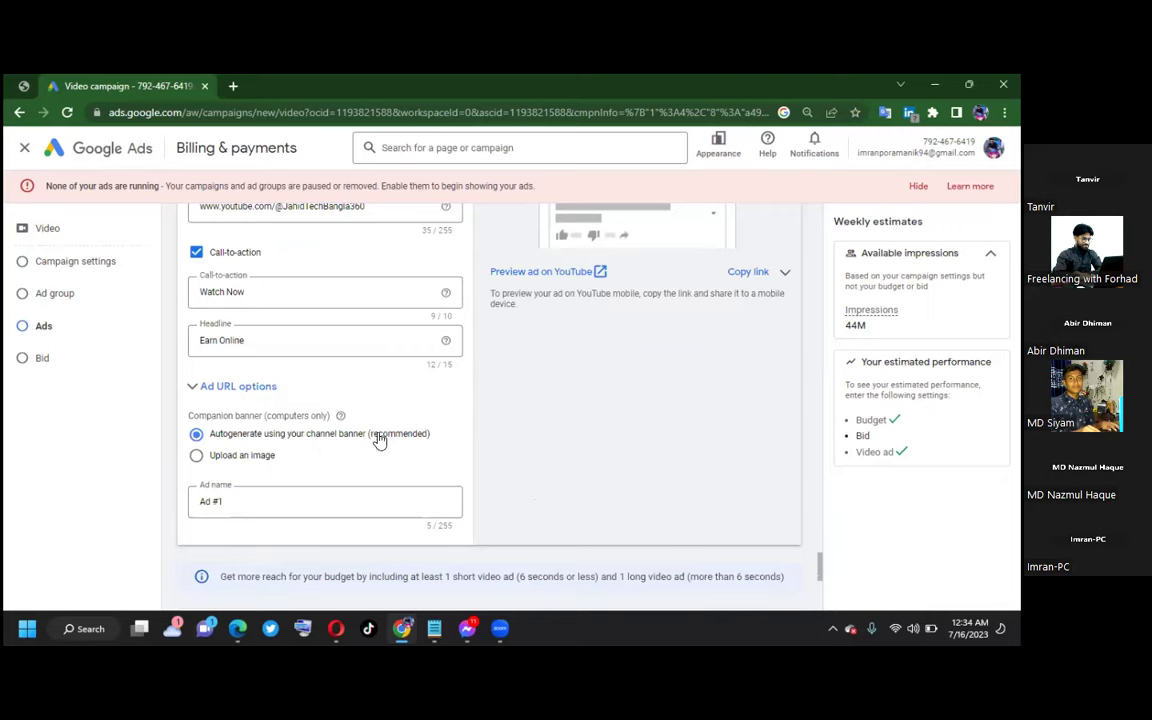
pyautogui.click(197, 457)
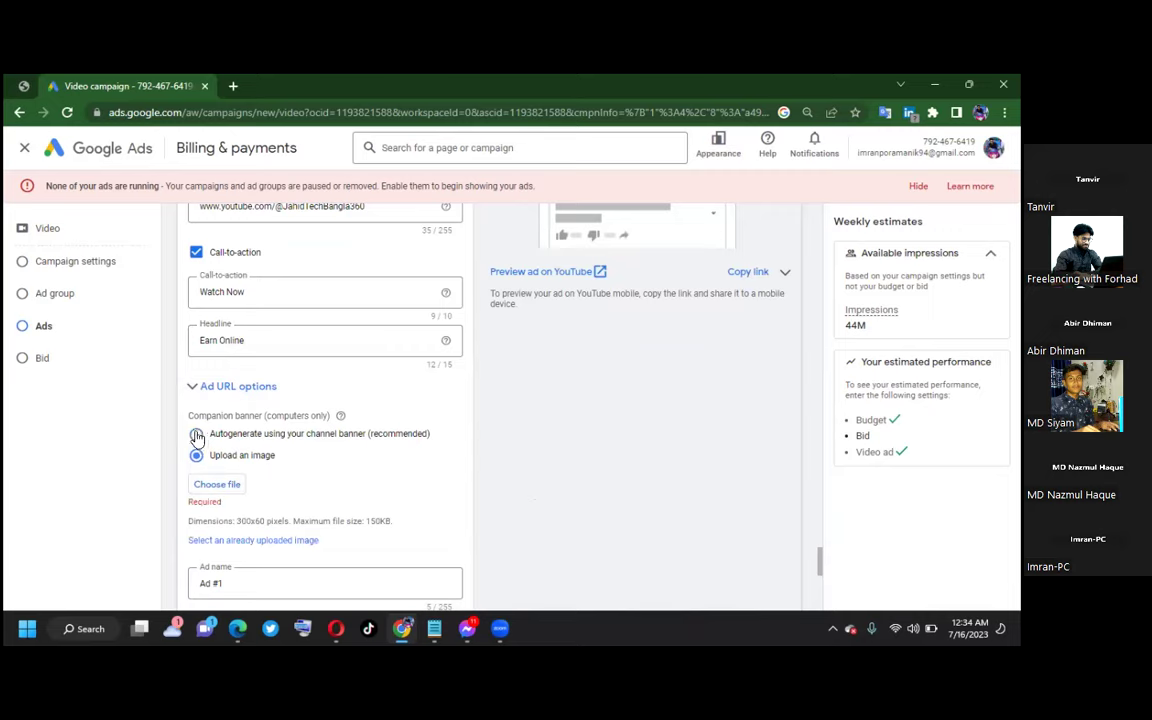
pyautogui.click(197, 435)
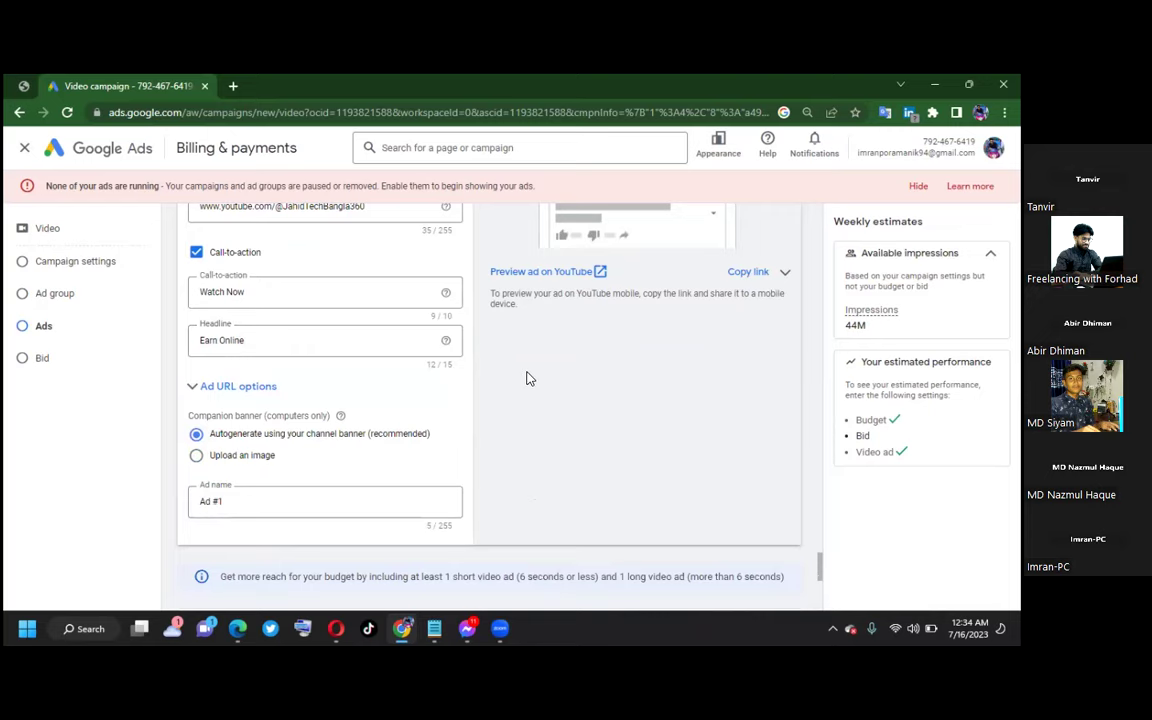
pyautogui.scroll(-1, 408, 394)
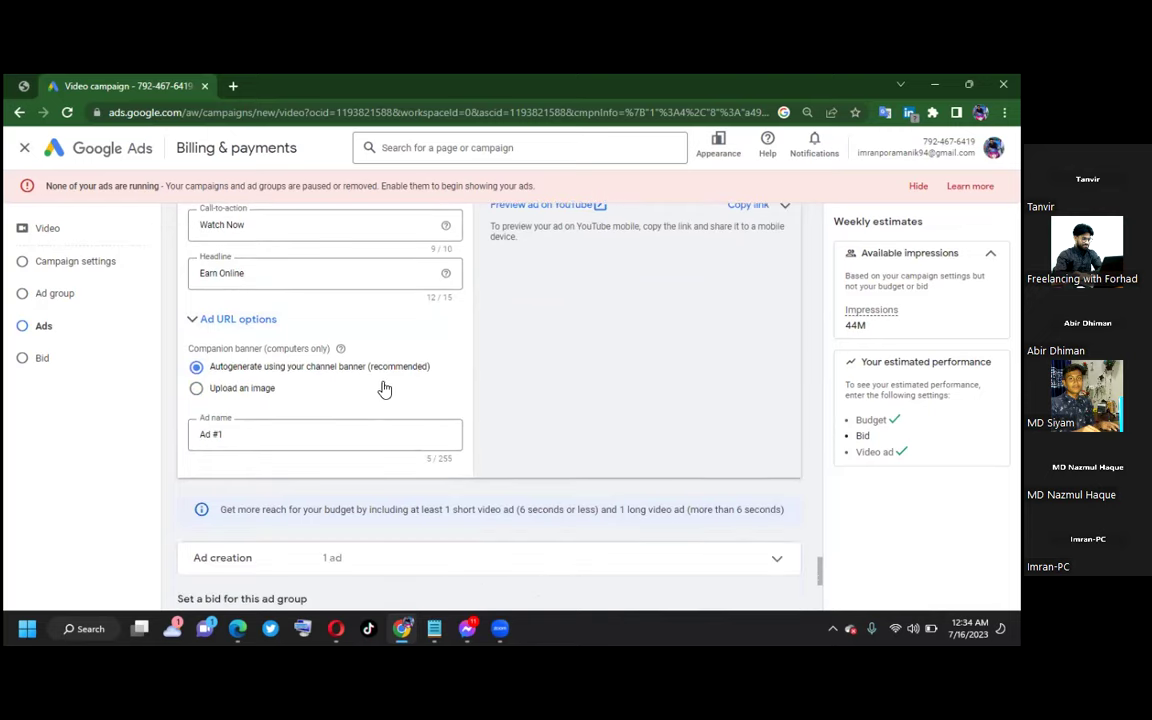
pyautogui.click(276, 437)
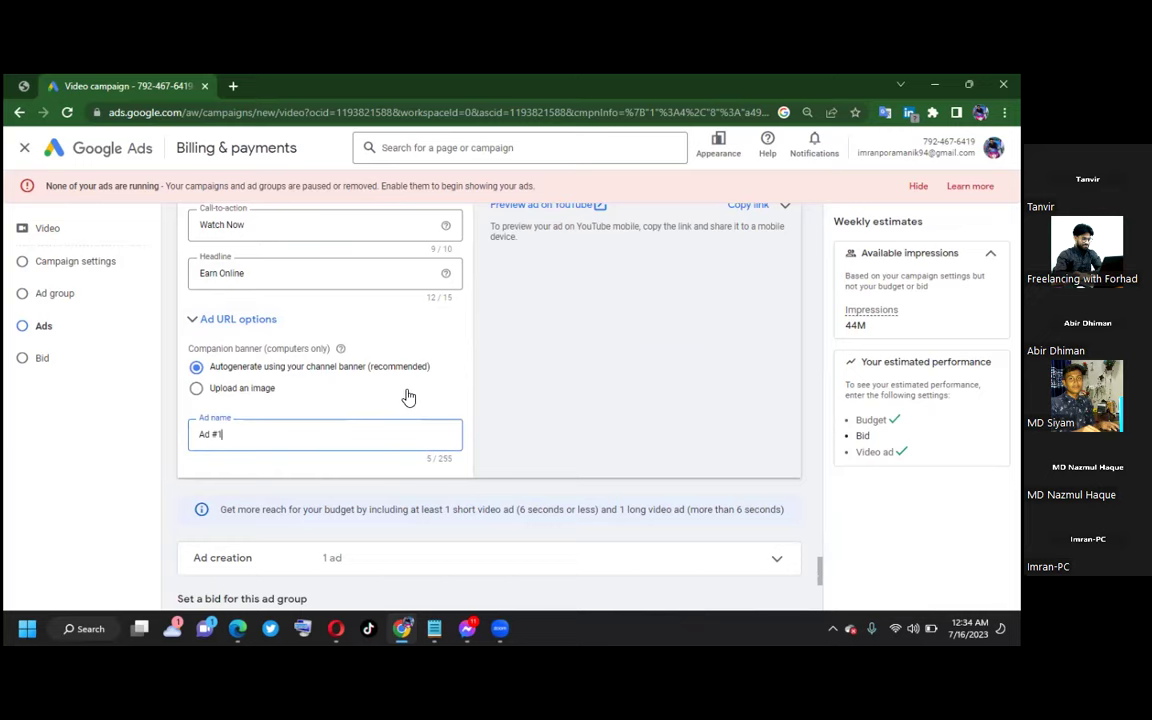
# Step: Expand the ad creation summary and review the skippable in-stream ad listed in it
pyautogui.scroll(-2, 513, 401)
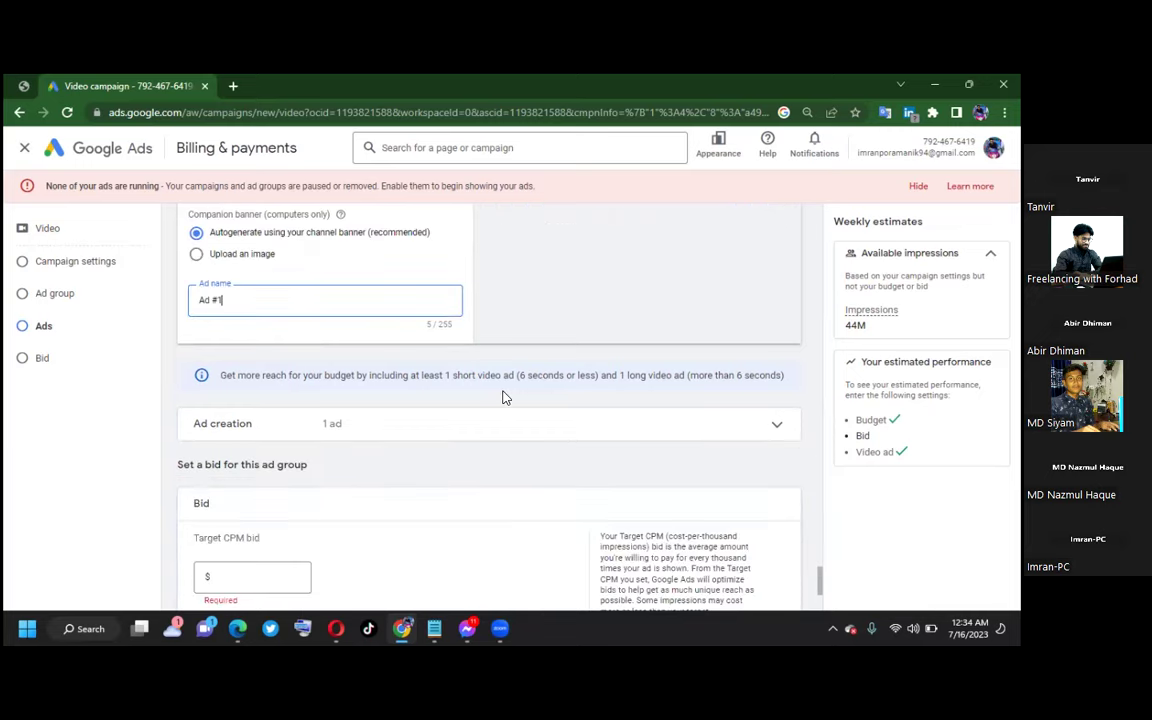
pyautogui.click(778, 429)
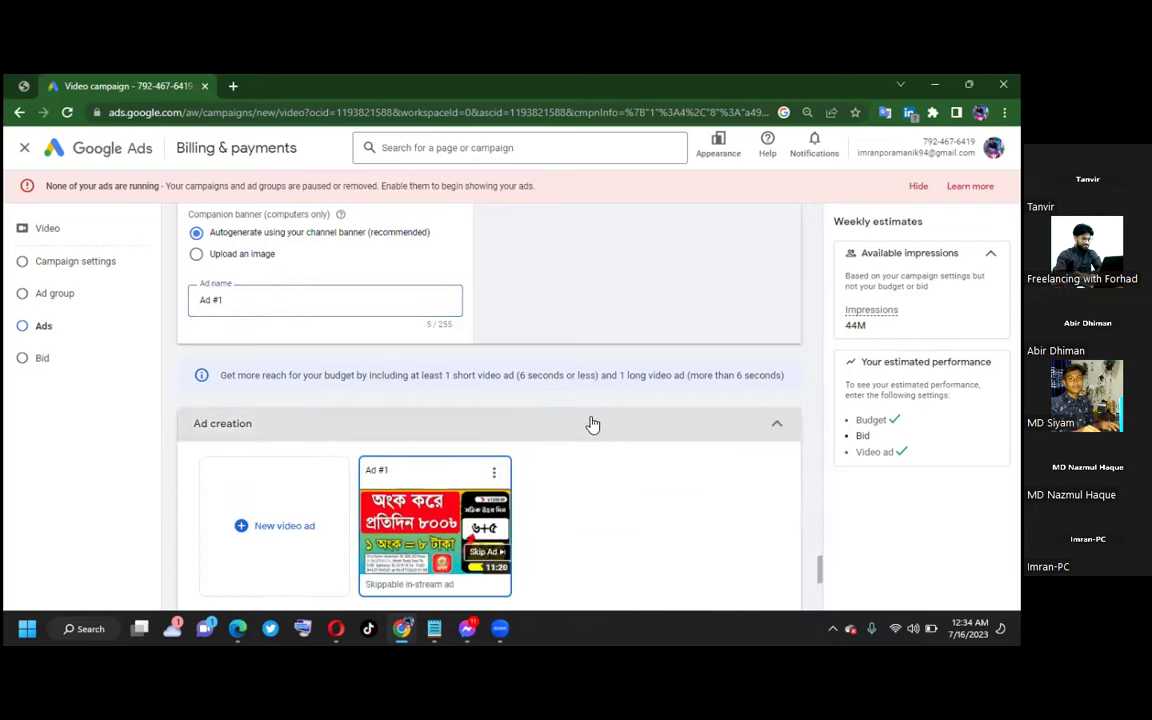
pyautogui.scroll(-2, 588, 423)
pyautogui.scroll(-1, 560, 470)
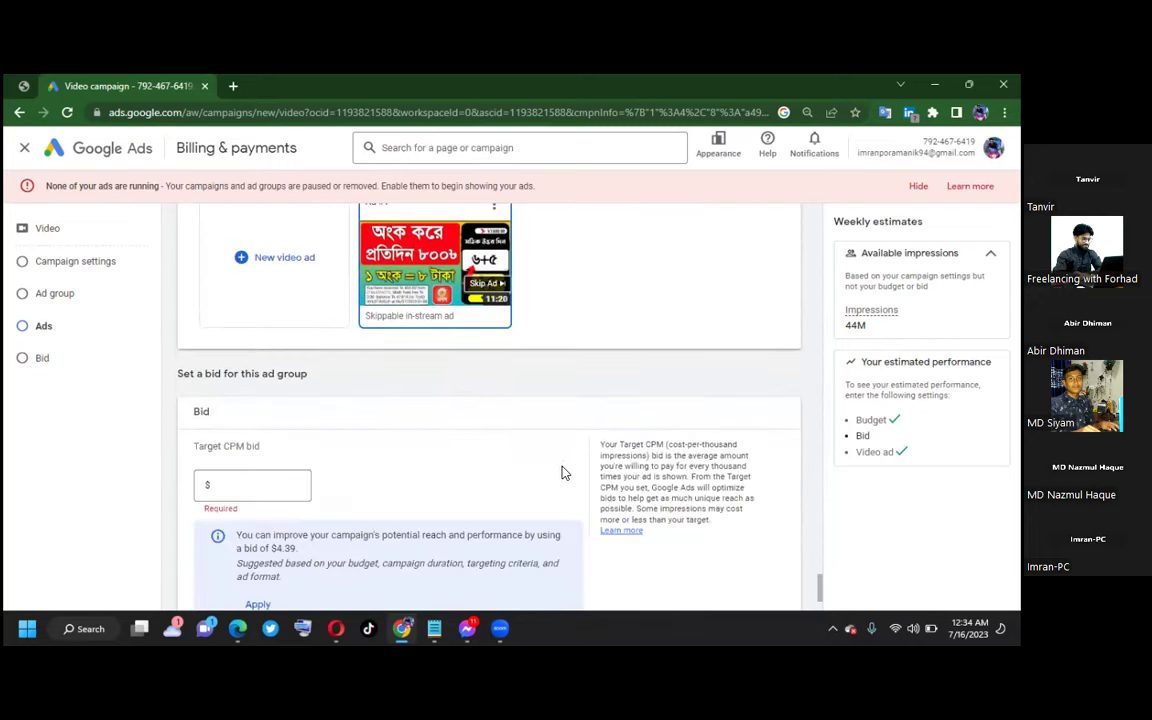
# Step: Set the ad group's target CPM bid to $0.02
pyautogui.scroll(-1, 330, 450)
pyautogui.click(244, 416)
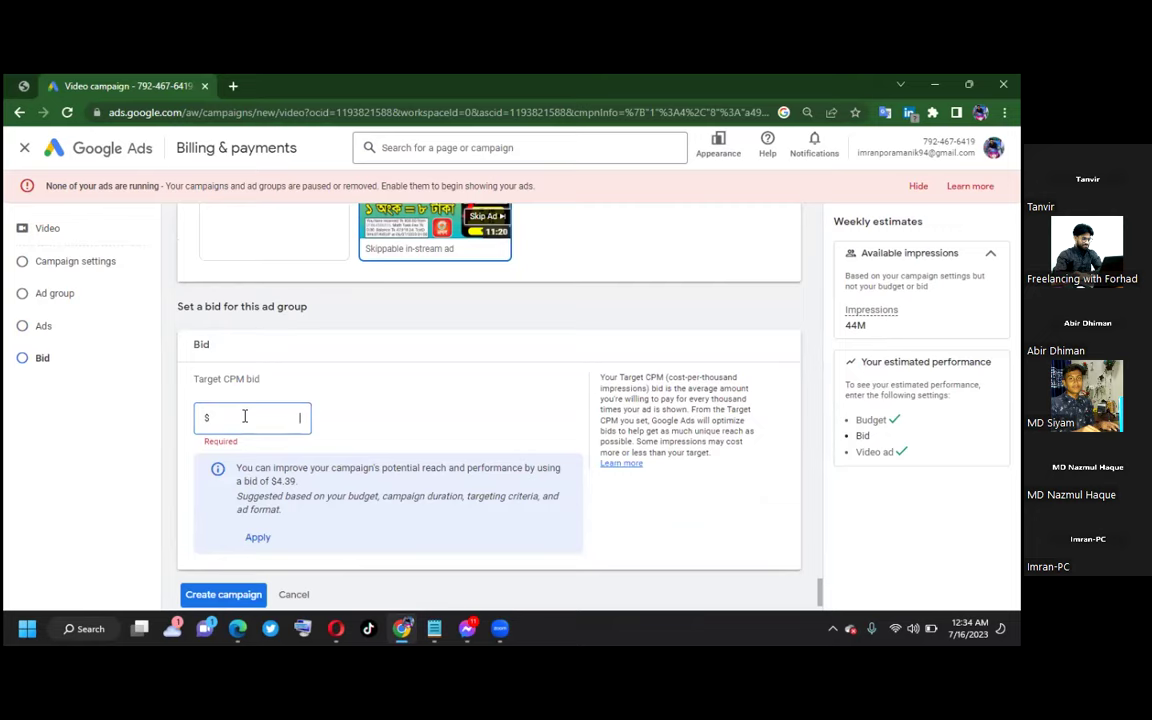
pyautogui.write('0')
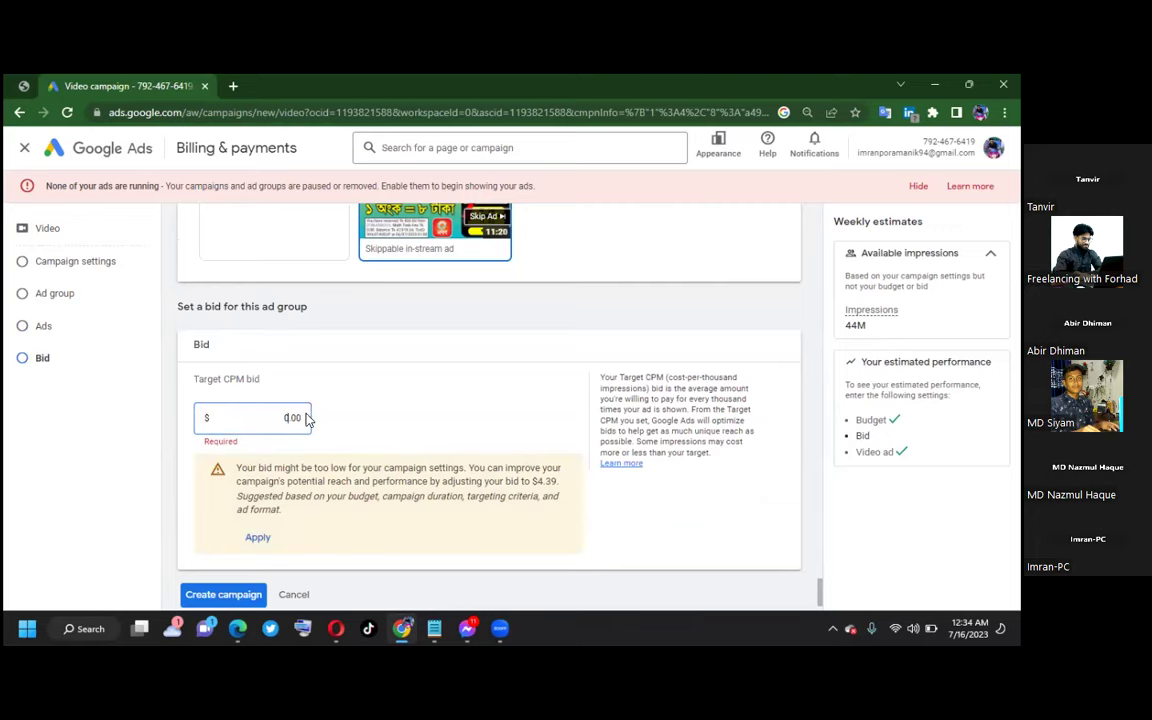
pyautogui.press('BackSpace')
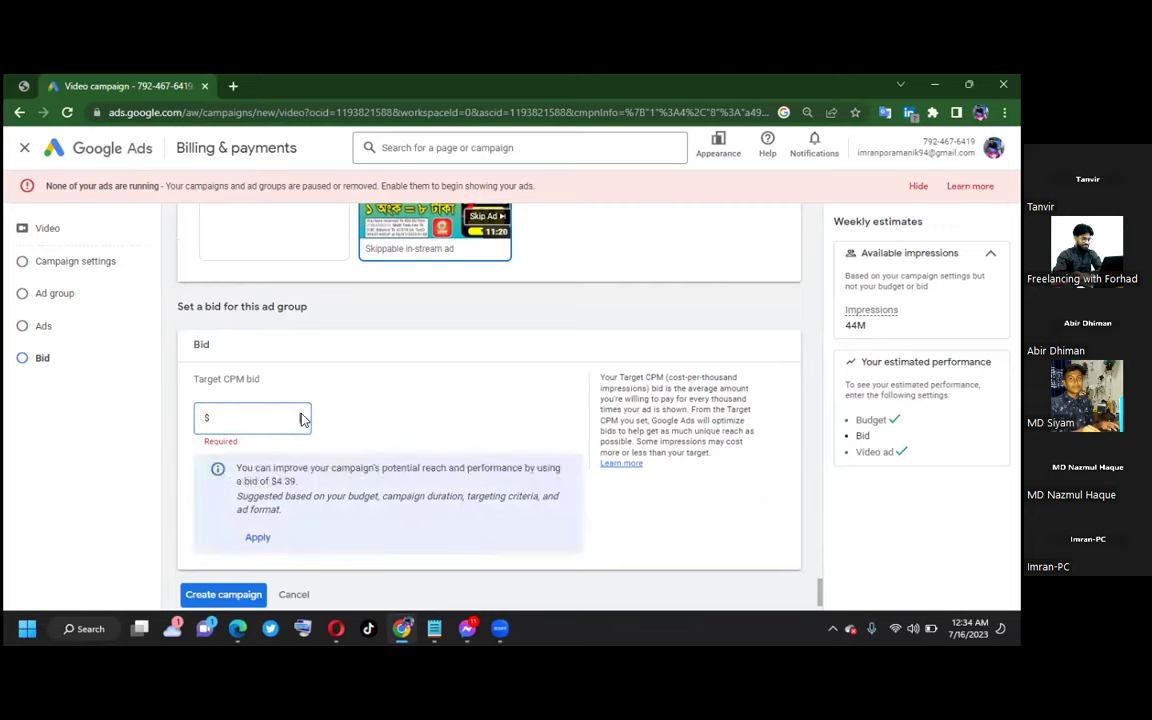
pyautogui.hotkey('ctrl', 'z')
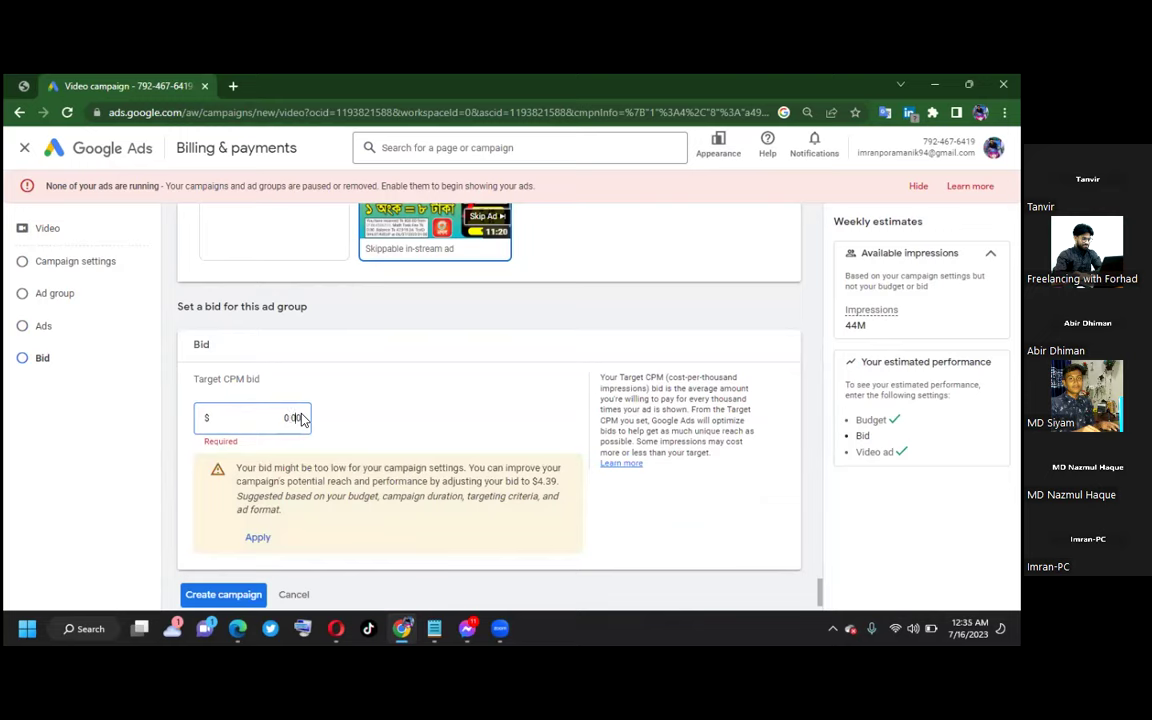
pyautogui.write('0.02')
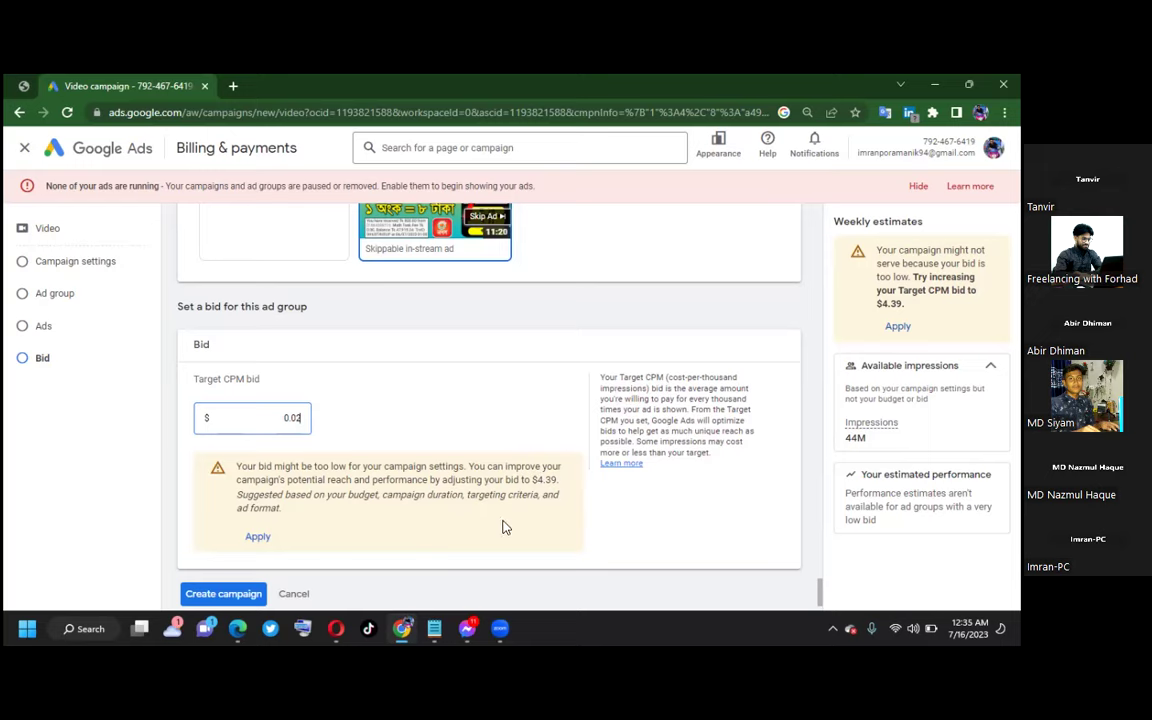
# Step: Set the ad group's target CPM bid to $1.00 and create the campaign
pyautogui.press('BackSpace')
pyautogui.press('BackSpace')
pyautogui.press('BackSpace')
pyautogui.press('BackSpace')
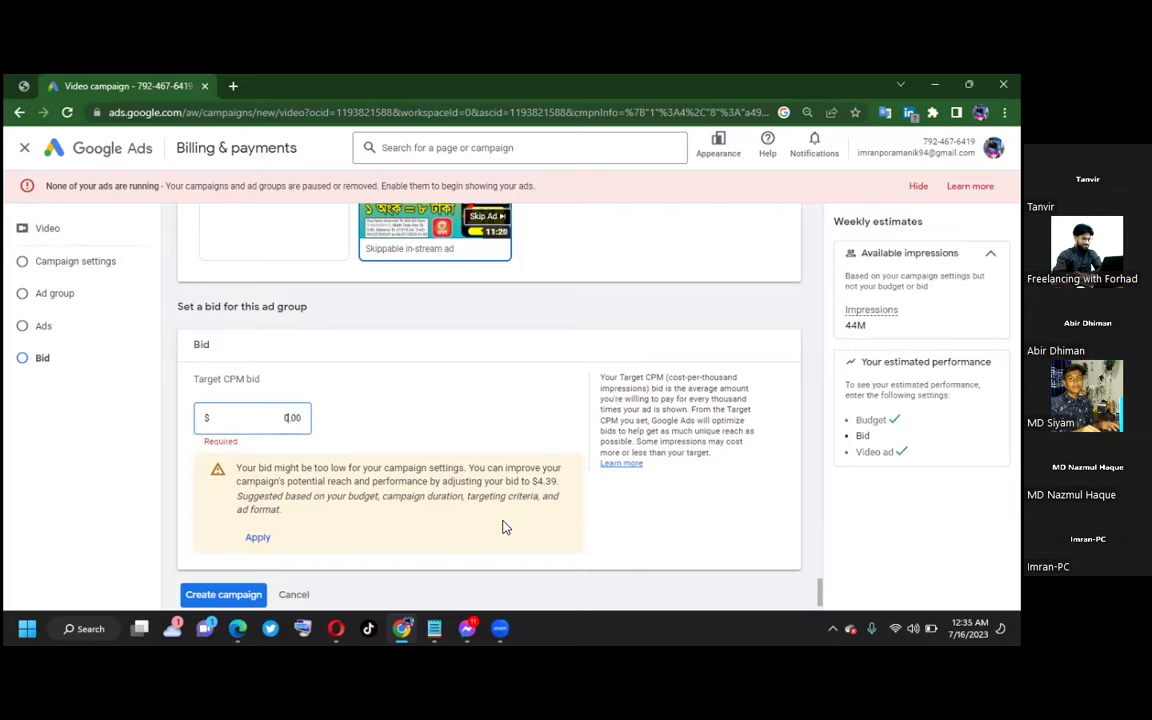
pyautogui.write('1')
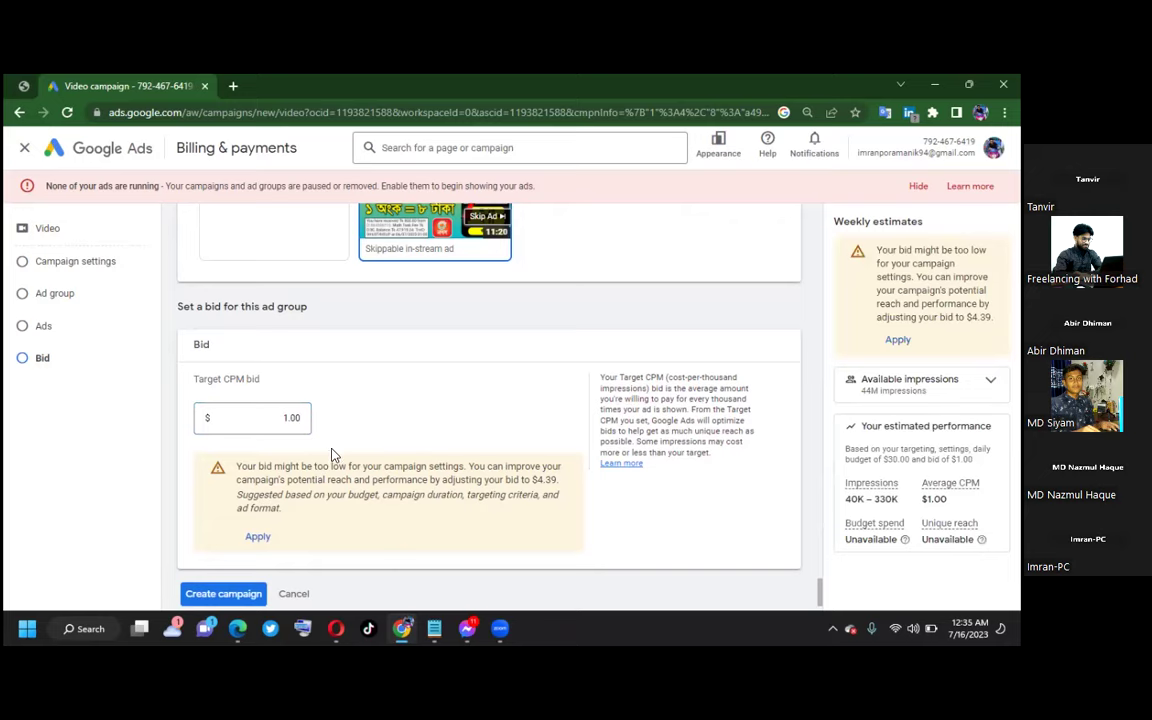
pyautogui.scroll(-1, 350, 480)
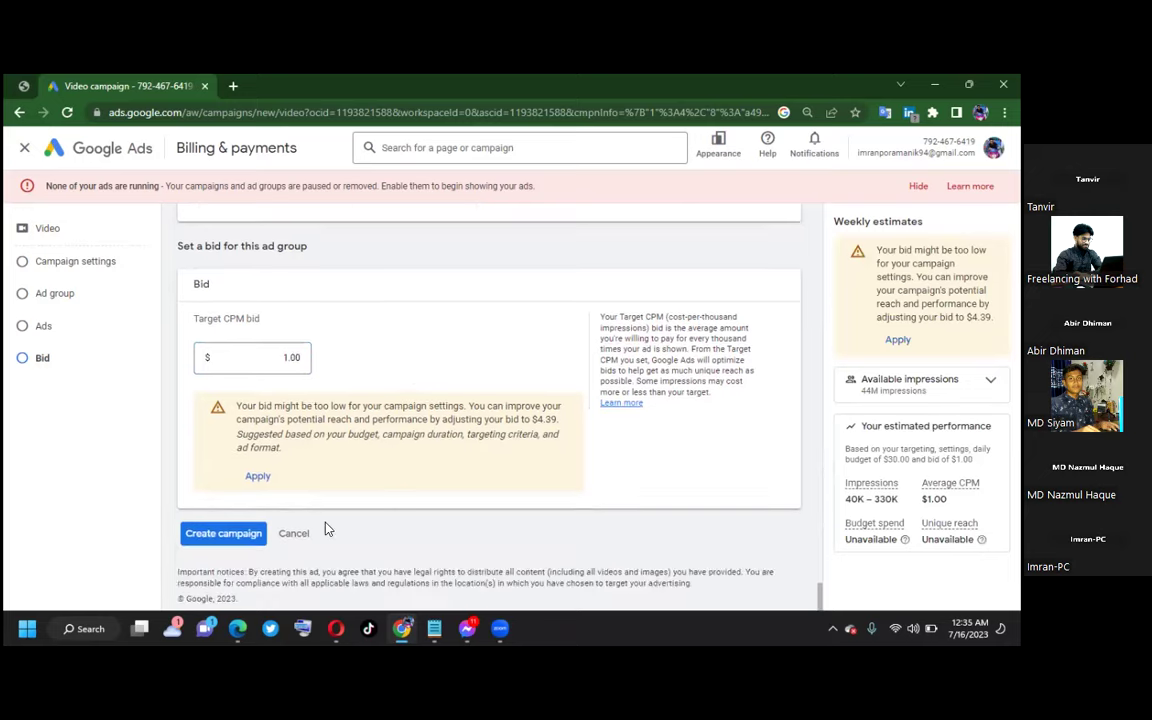
pyautogui.click(224, 534)
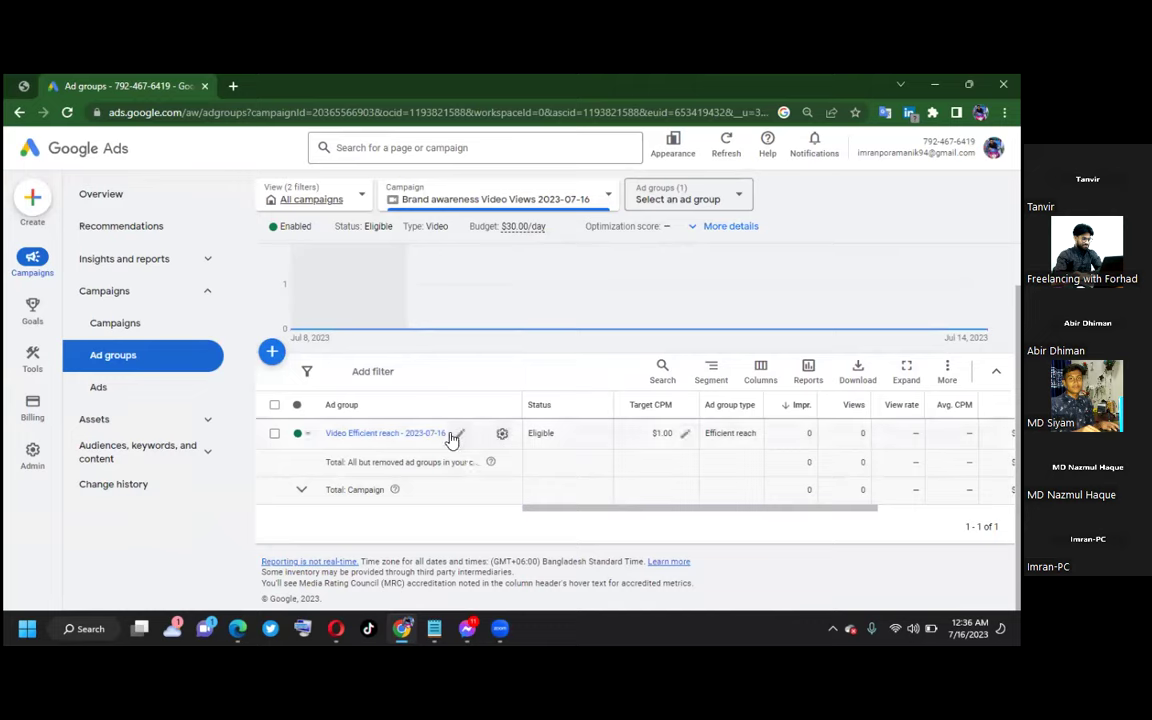
# Step: Open the ad group's name for editing, save it as it is, and examine the table's cost and conversion columns
pyautogui.click(456, 435)
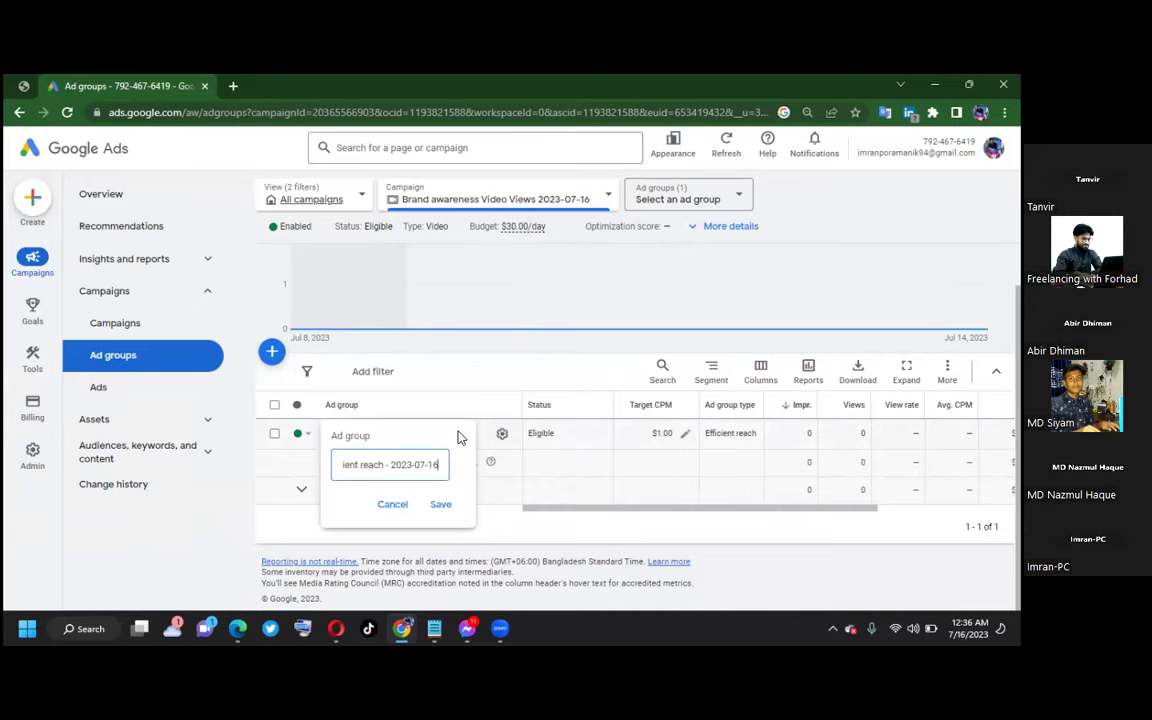
pyautogui.click(440, 504)
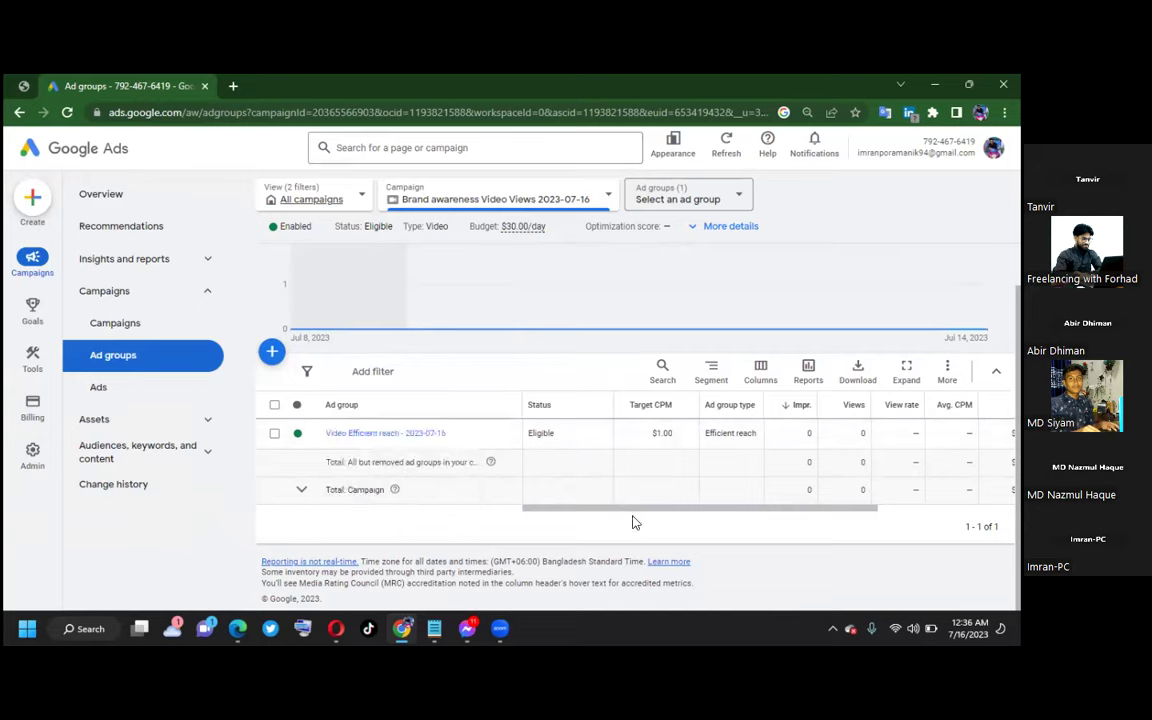
pyautogui.moveTo(618, 512); pyautogui.dragTo(802, 522)
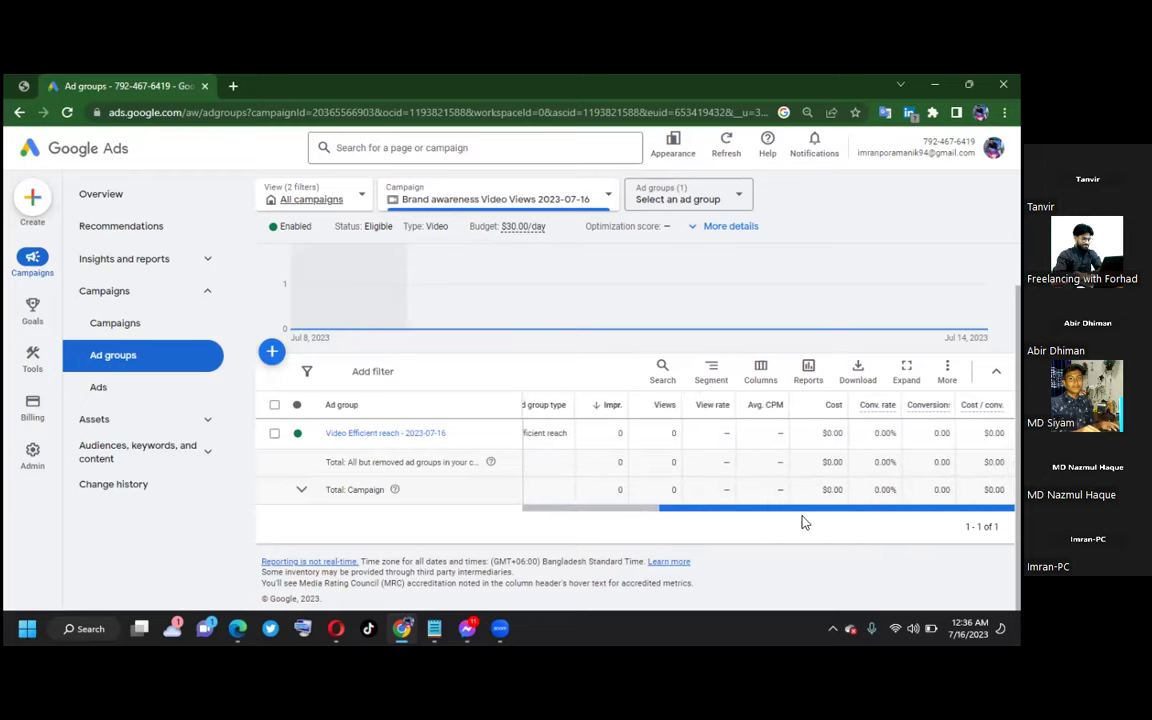
# Step: Open the ads of the "Video Efficient reach - 2023-07-16" ad group and examine the ad's status, performance and cost columns
pyautogui.click(340, 436)
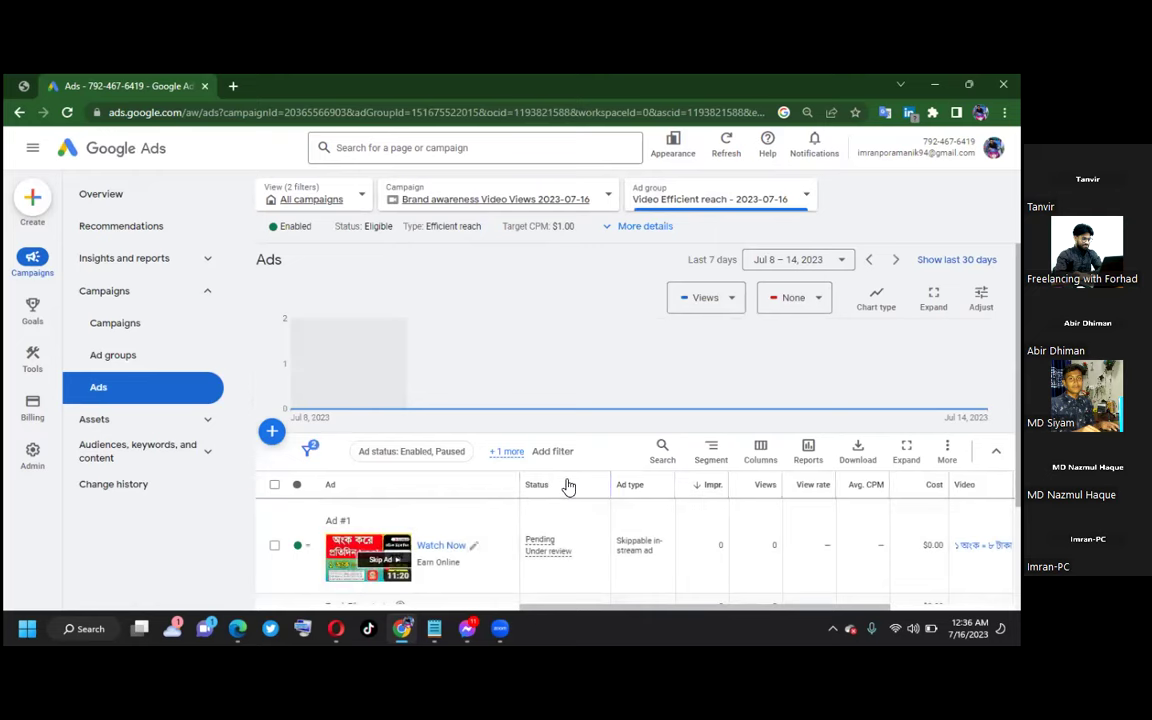
pyautogui.scroll(-2, 602, 480)
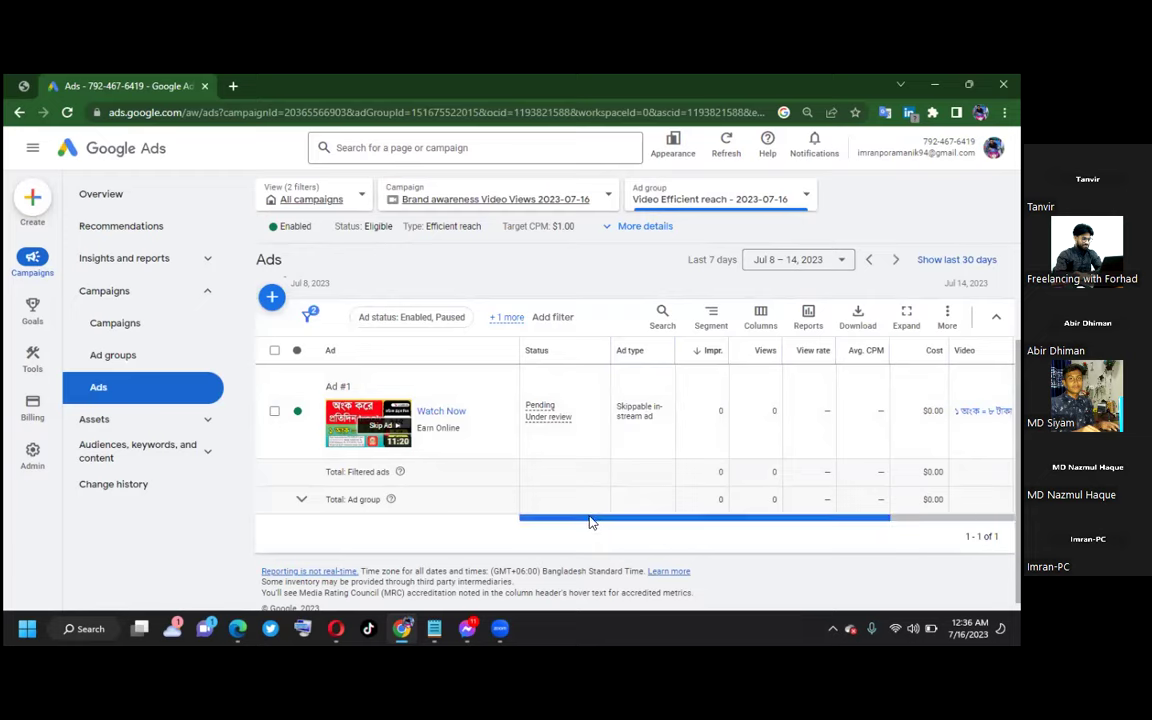
pyautogui.moveTo(590, 522); pyautogui.dragTo(701, 518)
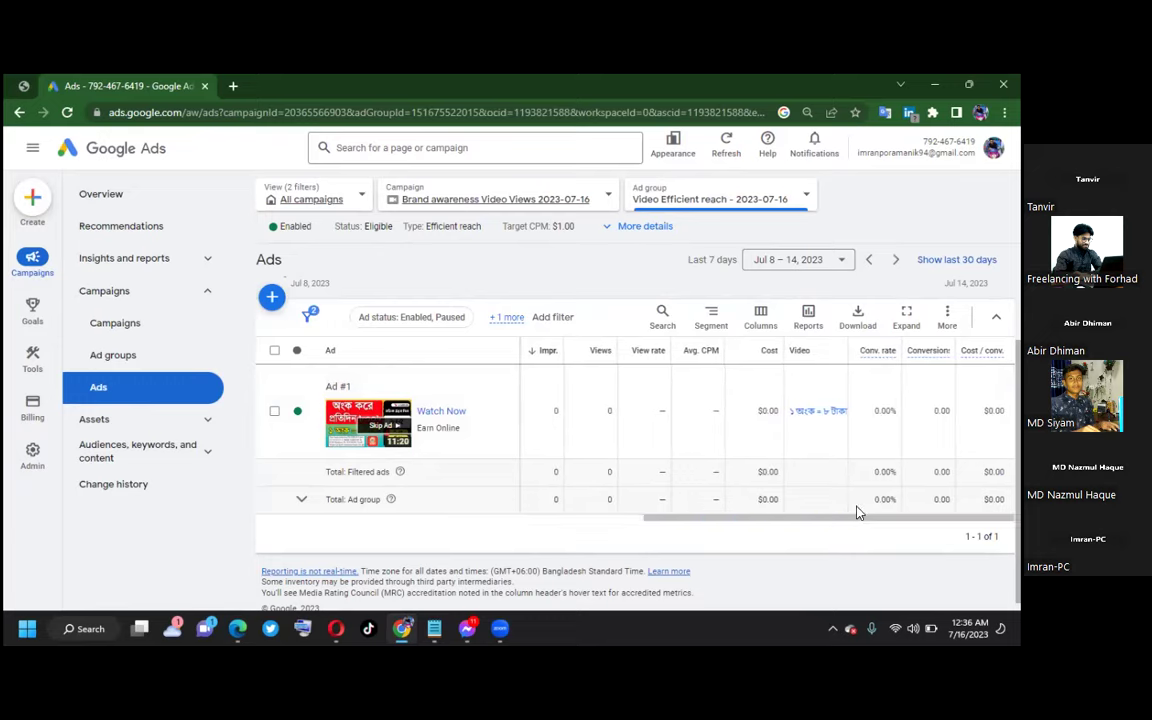
pyautogui.moveTo(823, 517); pyautogui.dragTo(870, 535)
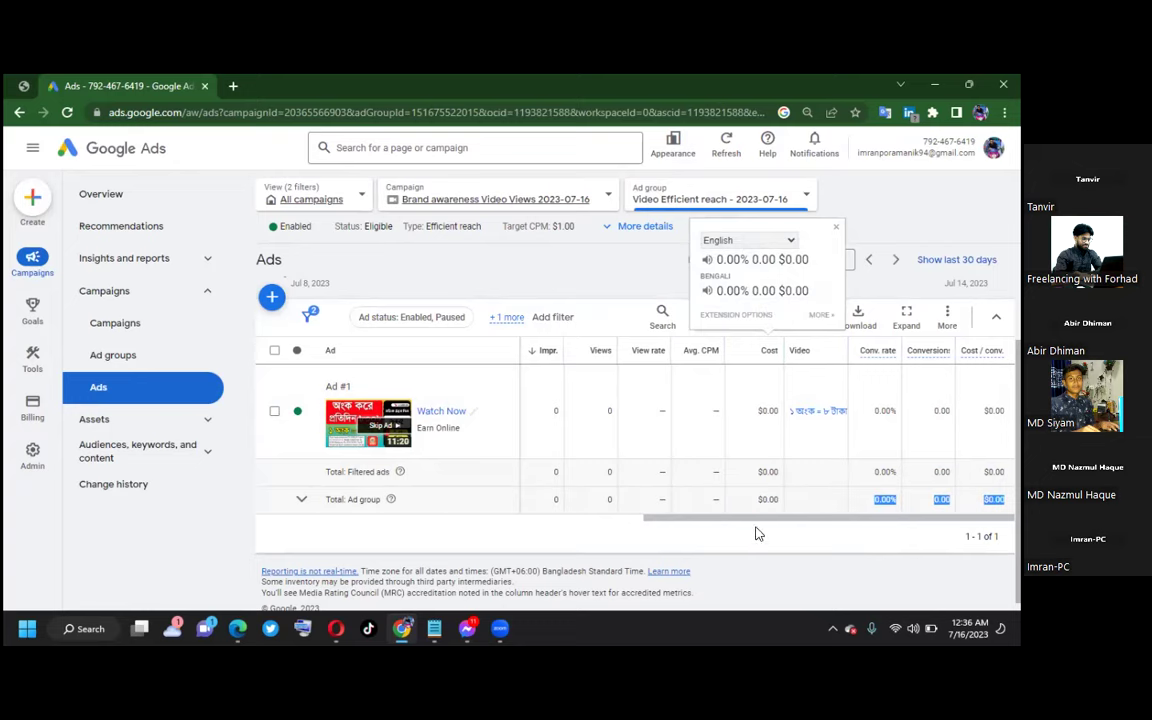
pyautogui.moveTo(746, 518); pyautogui.dragTo(315, 468)
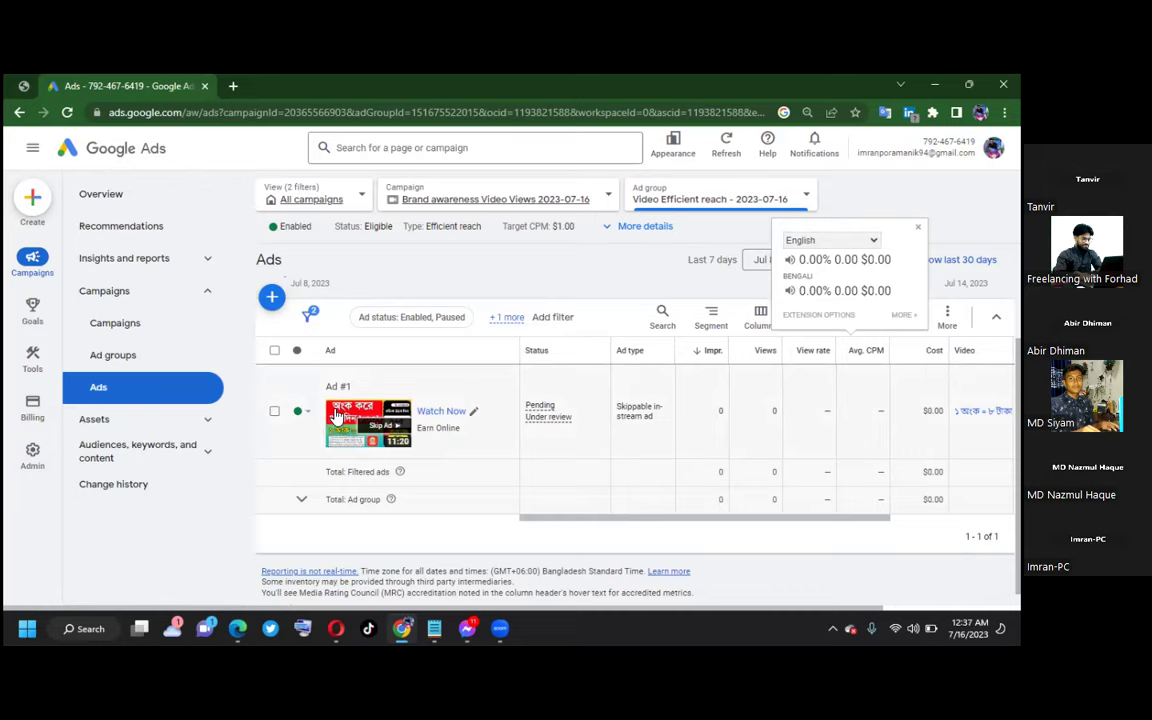
# Step: Open Ad #1 for editing, review its URLs, call-to-action, headline and companion banner, and save the ad
pyautogui.click(471, 414)
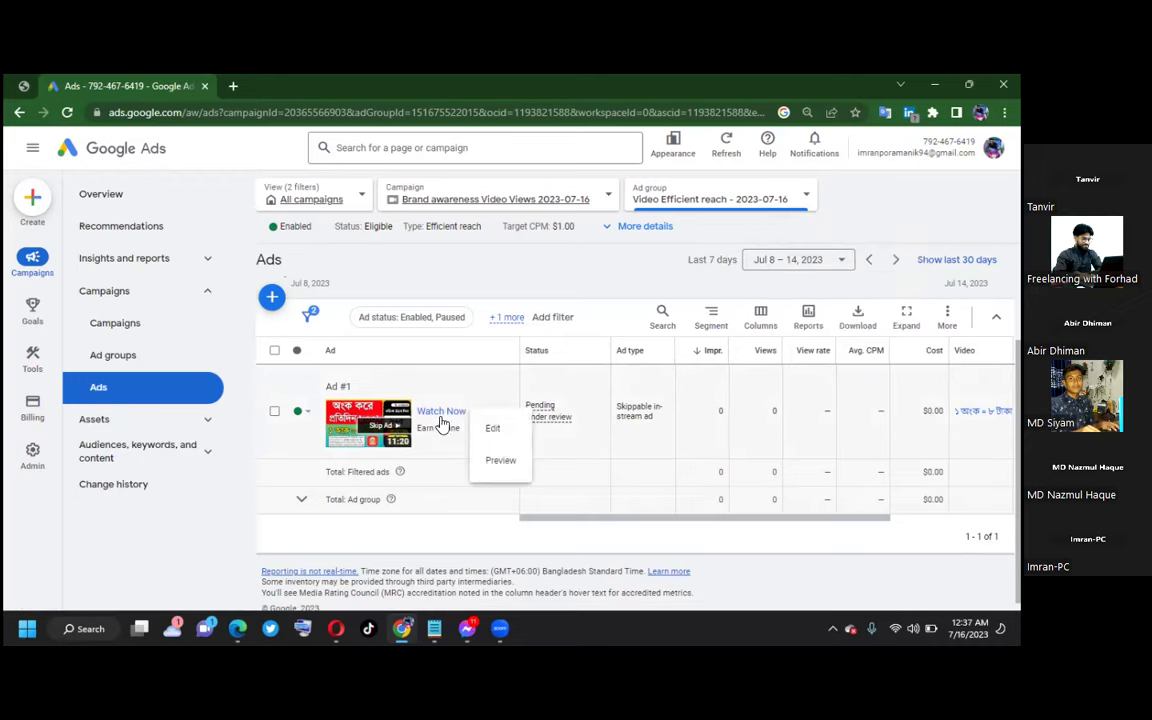
pyautogui.click(492, 430)
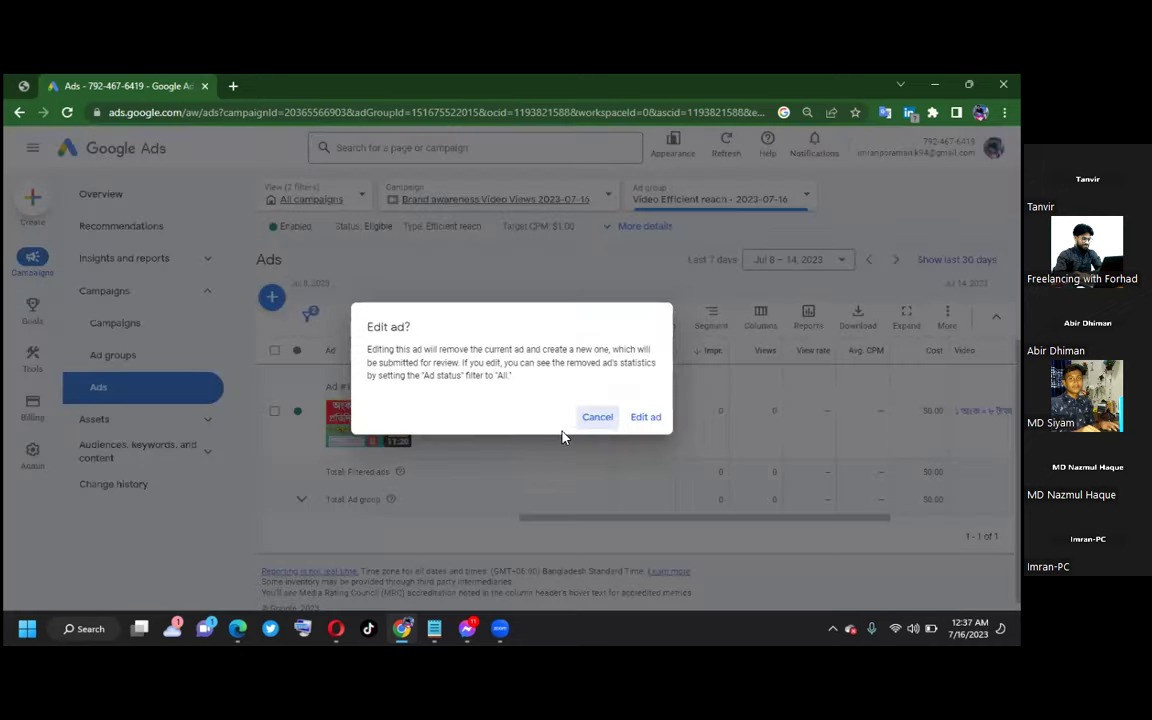
pyautogui.click(648, 418)
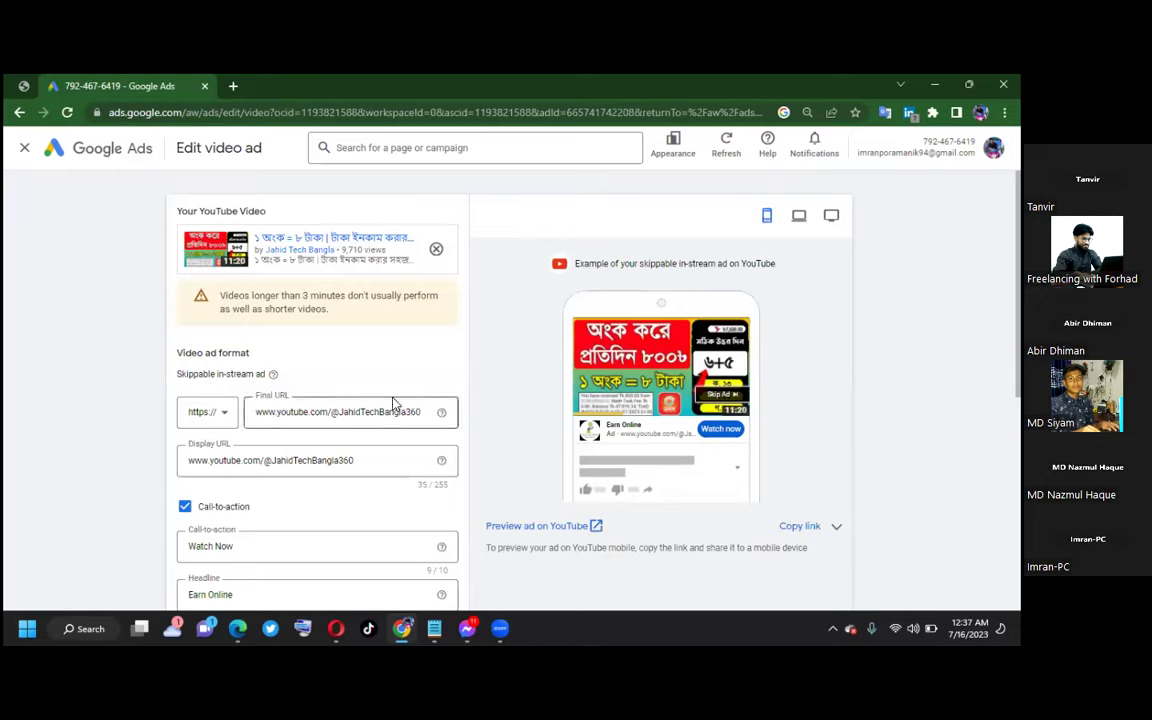
pyautogui.scroll(-2, 485, 404)
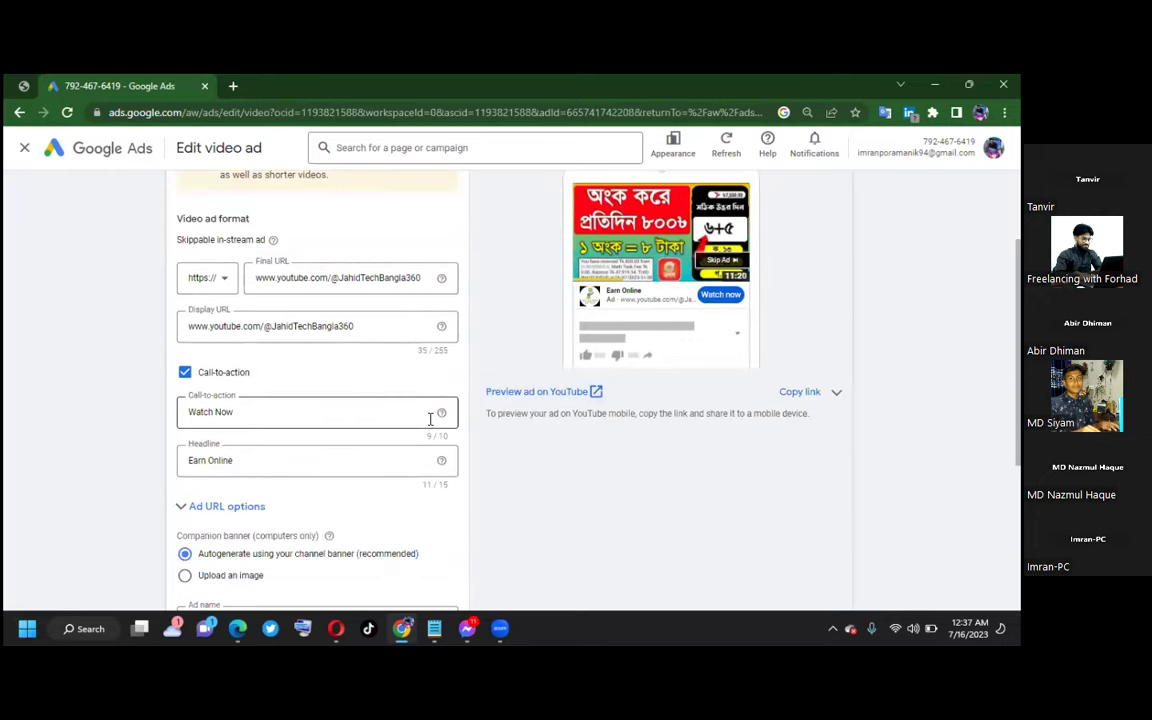
pyautogui.scroll(-4, 430, 418)
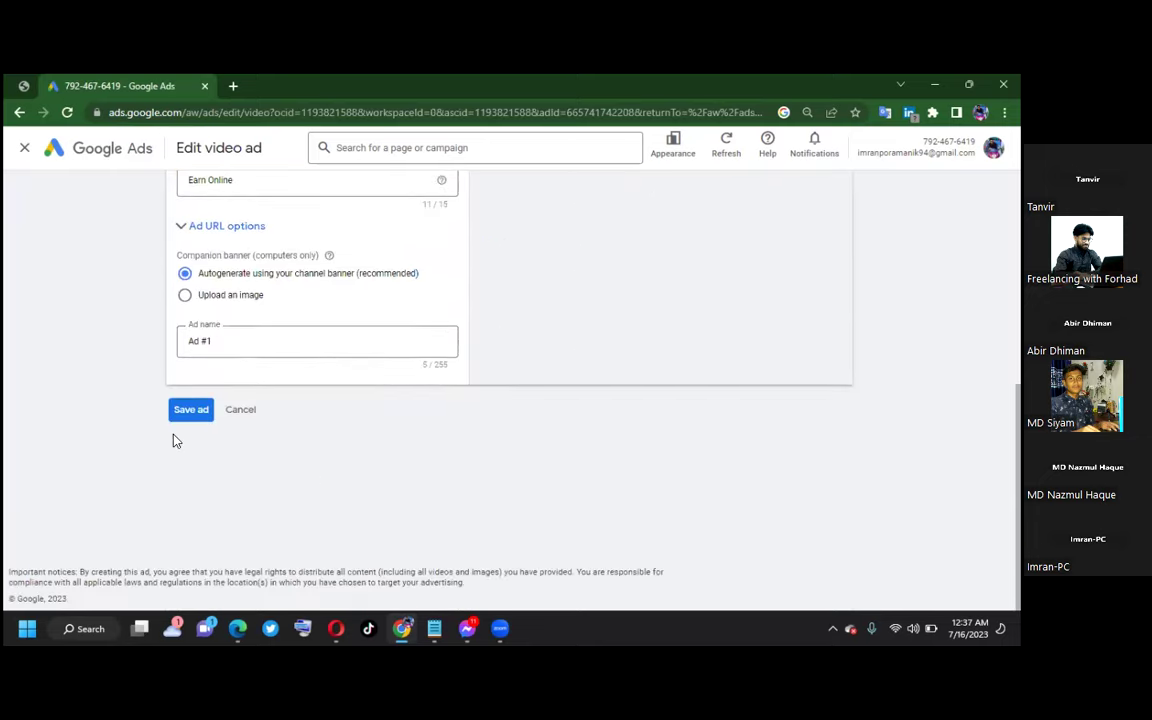
pyautogui.scroll(4, 438, 356)
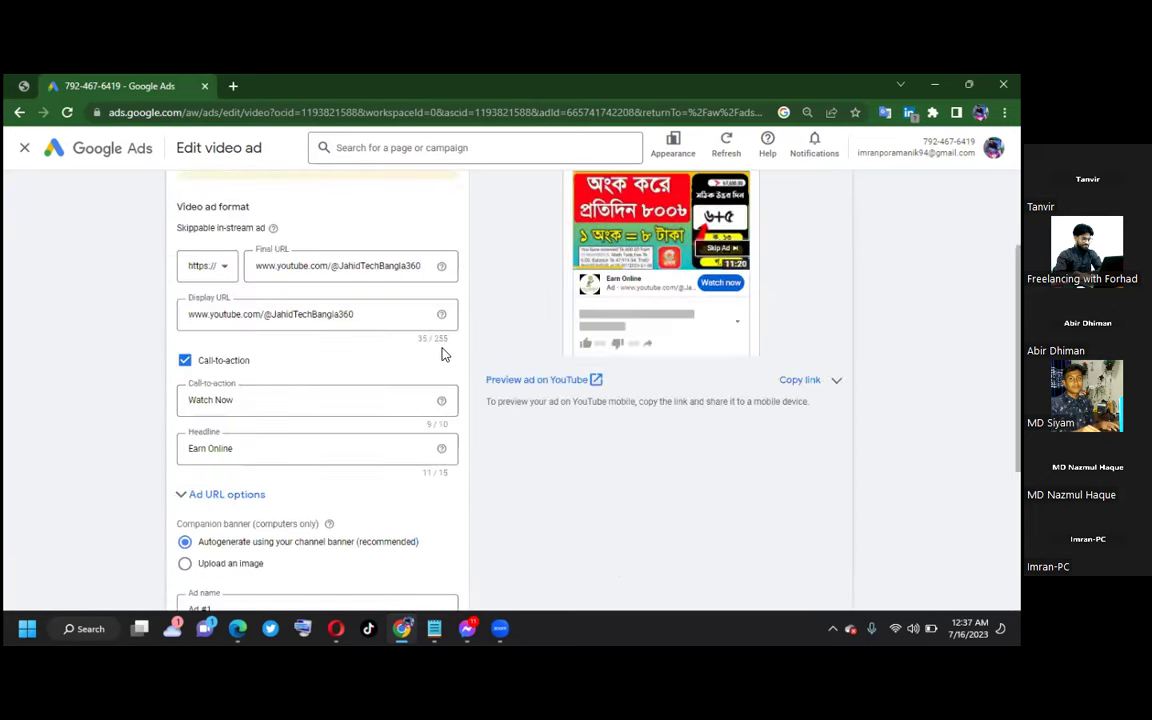
pyautogui.scroll(2, 447, 345)
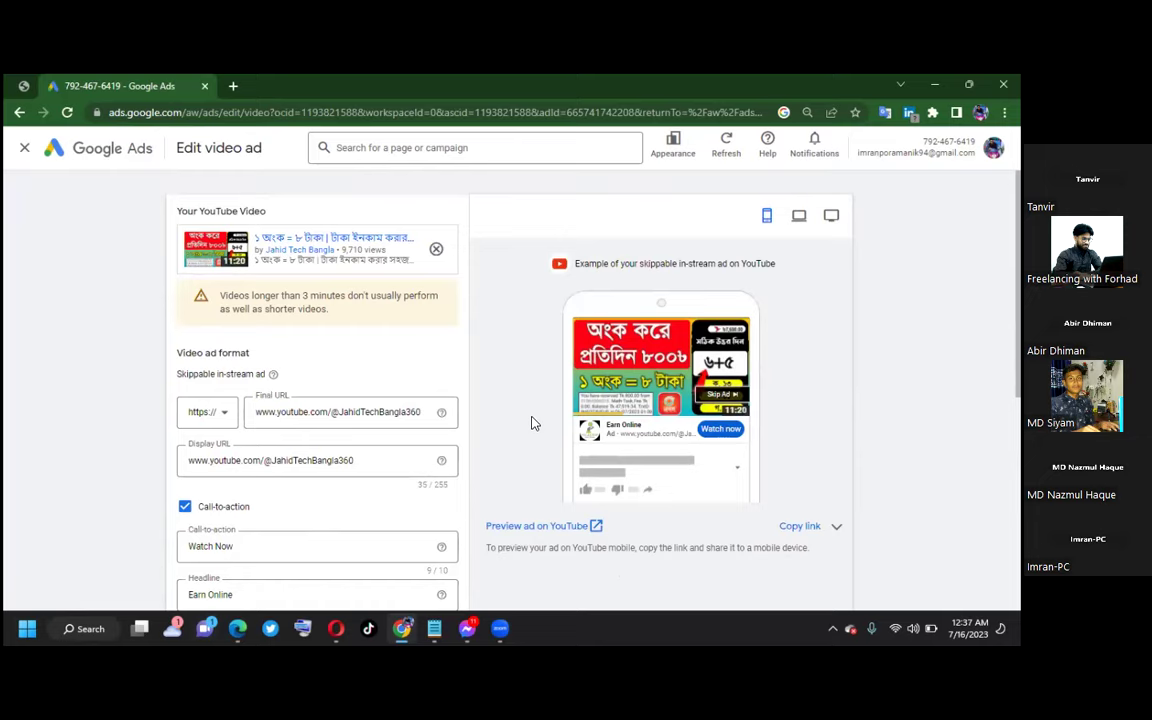
pyautogui.scroll(-6, 470, 448)
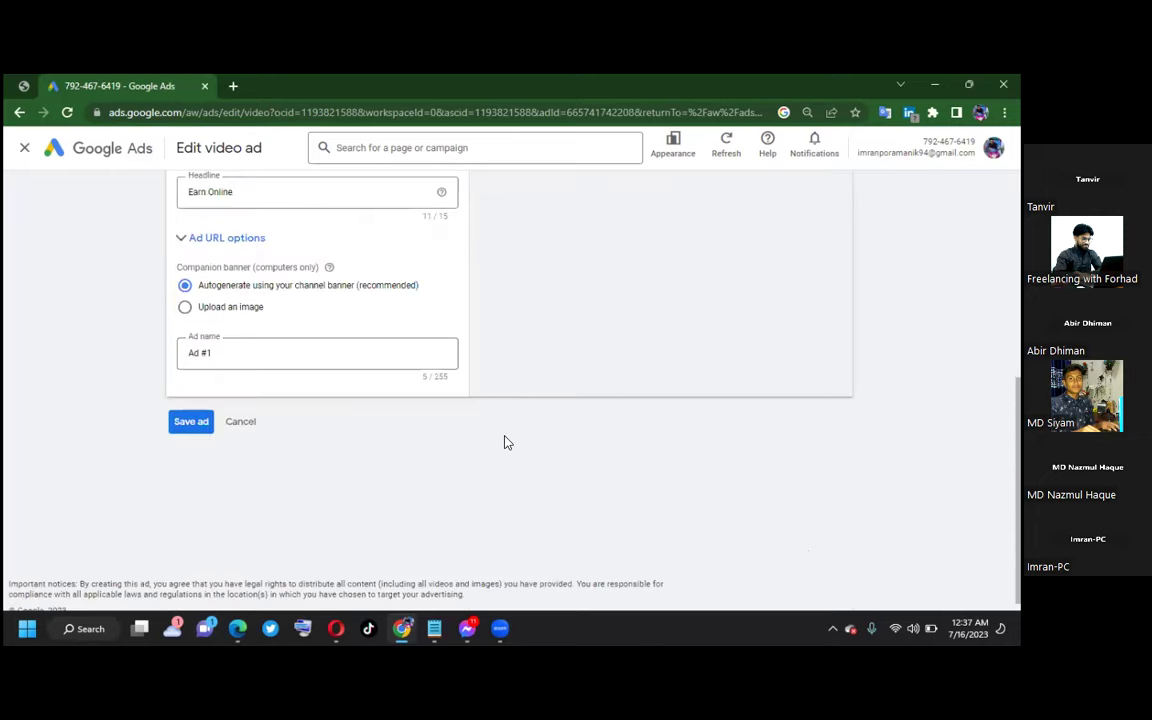
pyautogui.click(188, 411)
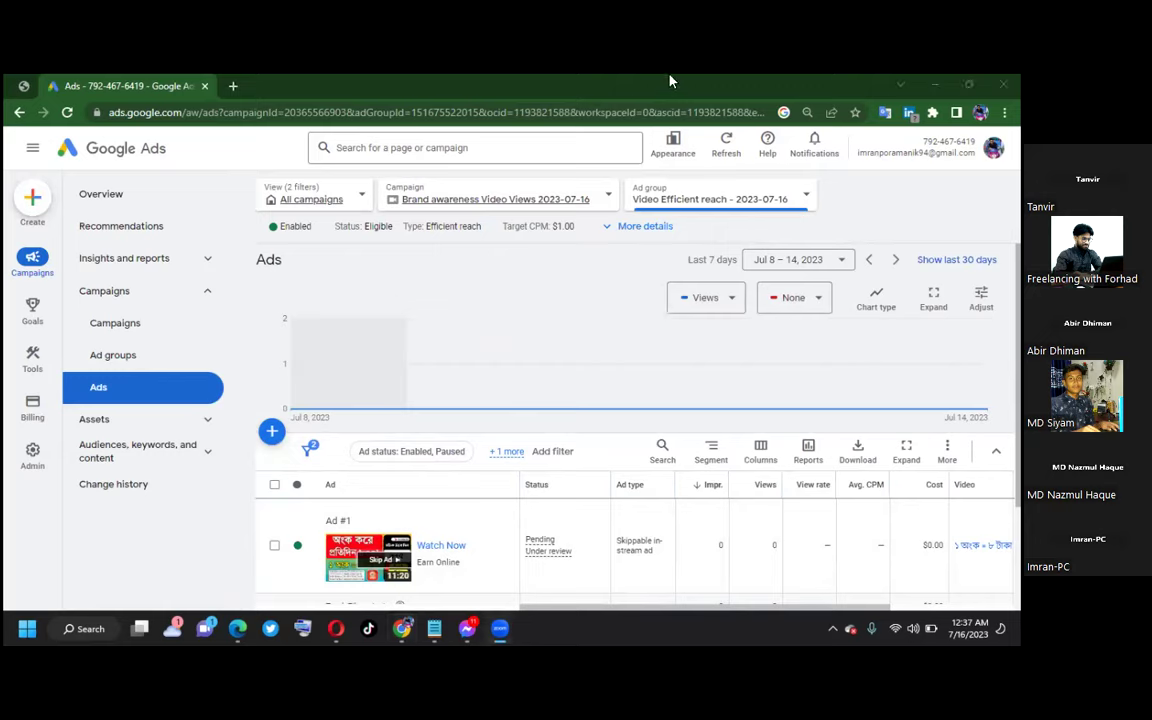
# Step: Show the campaigns list and examine the name and status options of the "Brand awareness Video Views 2023-07-16" campaign without changing them
pyautogui.moveTo(590, 397)
pyautogui.click(117, 331)
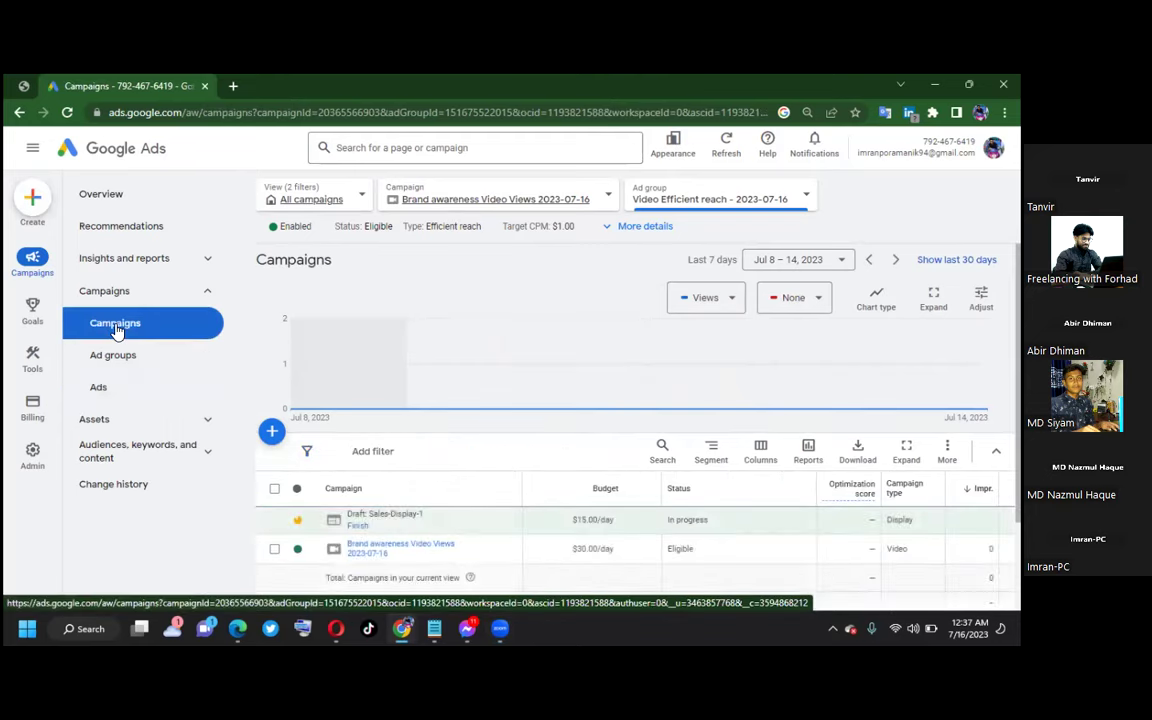
pyautogui.scroll(-1, 550, 414)
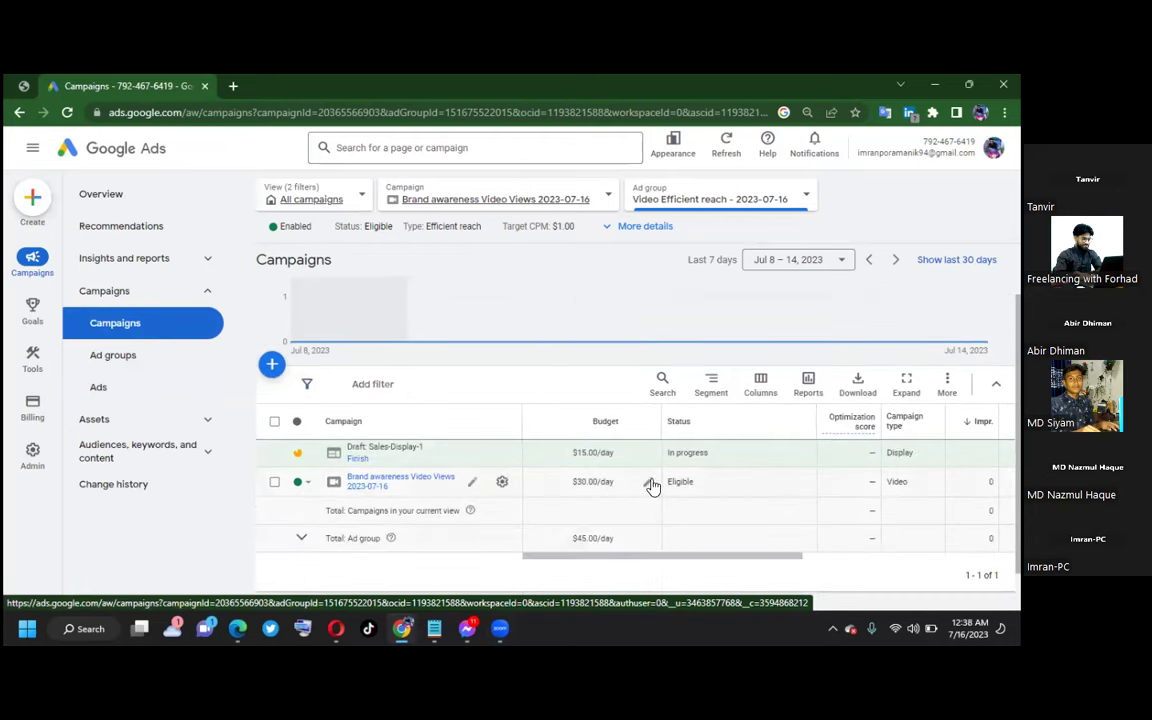
pyautogui.click(476, 482)
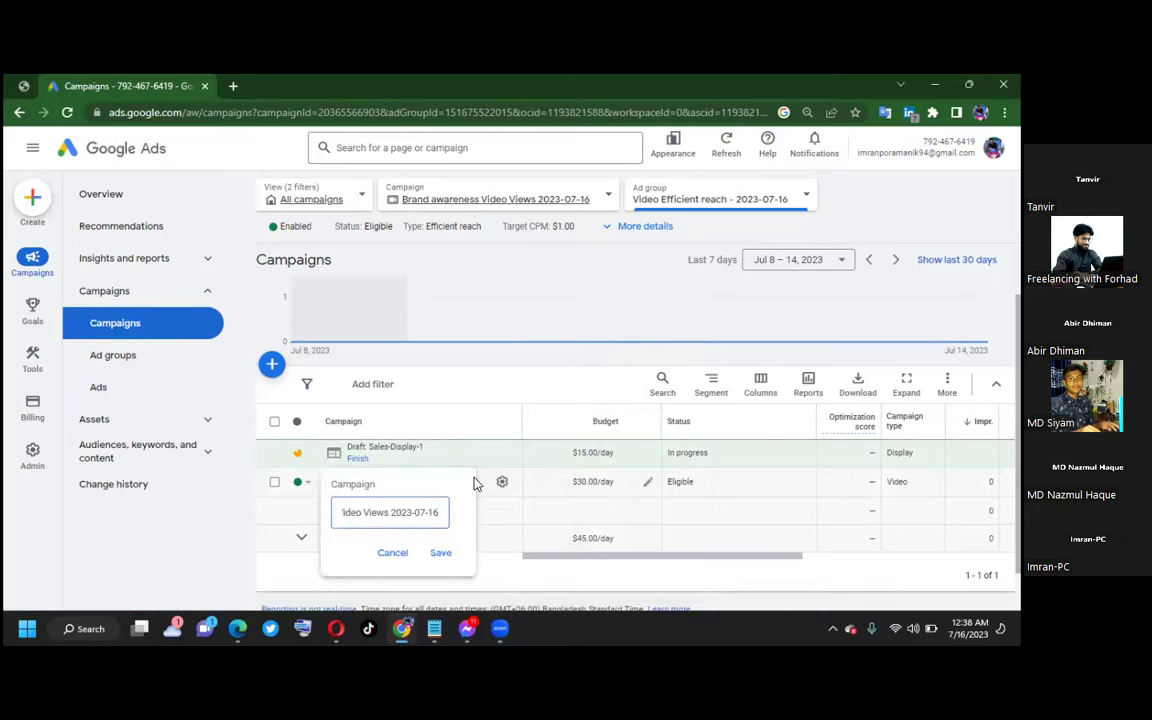
pyautogui.click(301, 487)
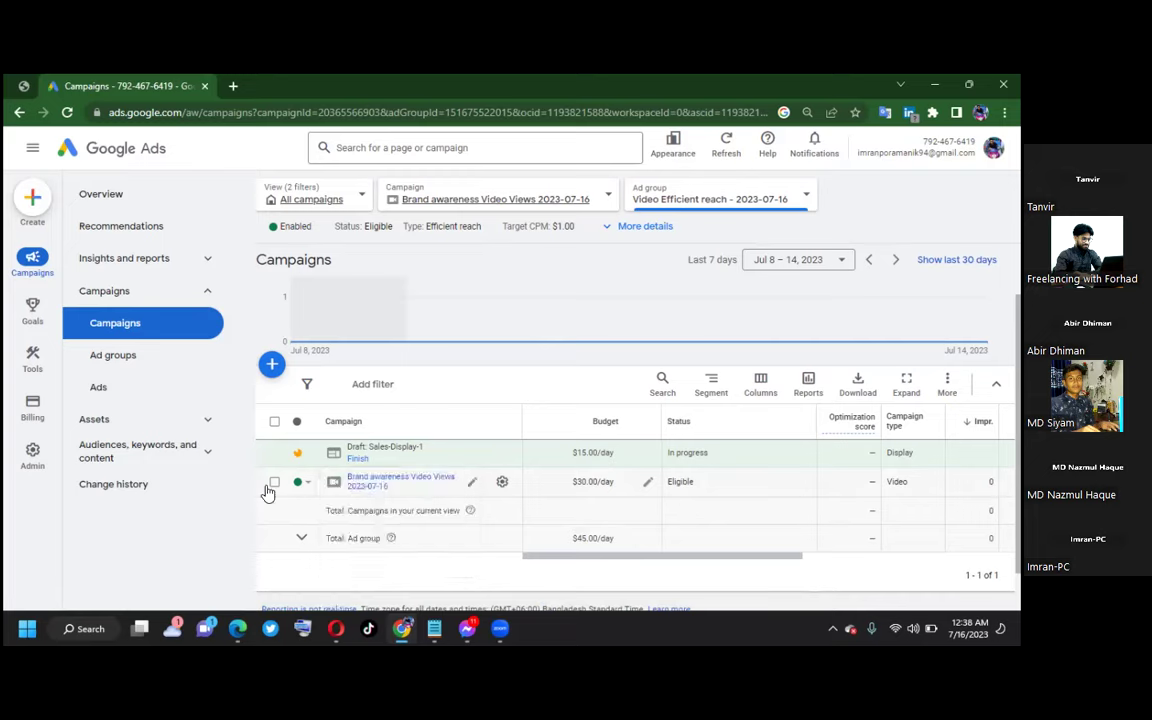
pyautogui.click(302, 484)
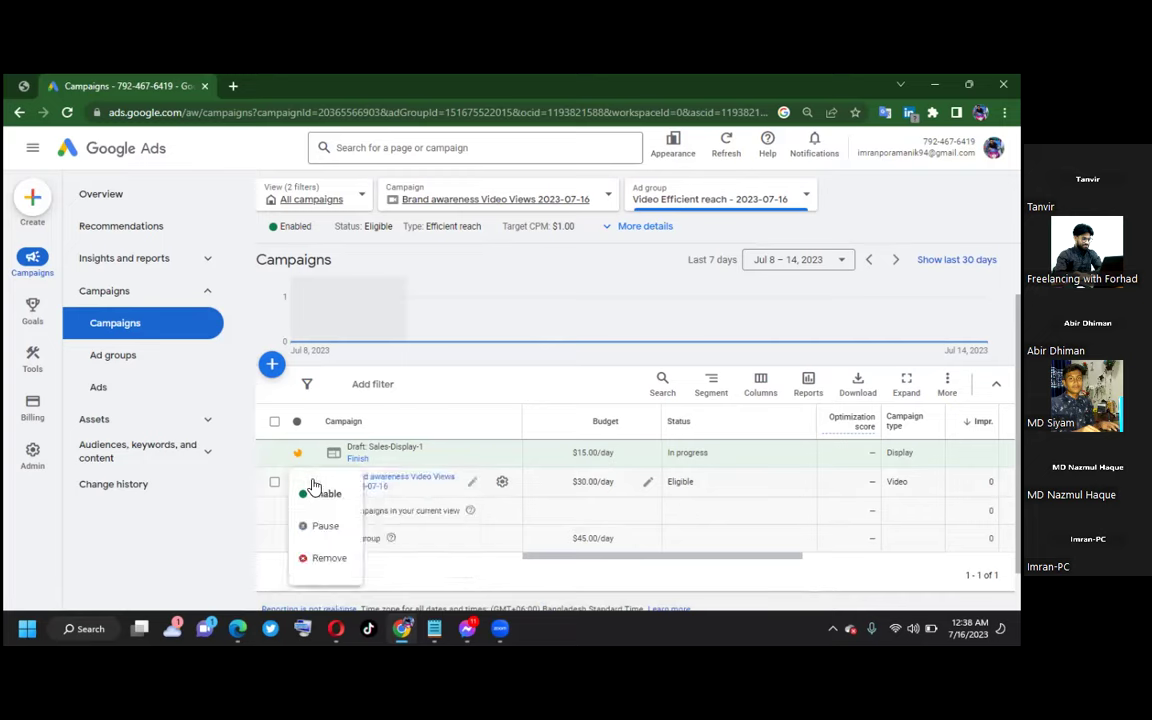
pyautogui.click(410, 476)
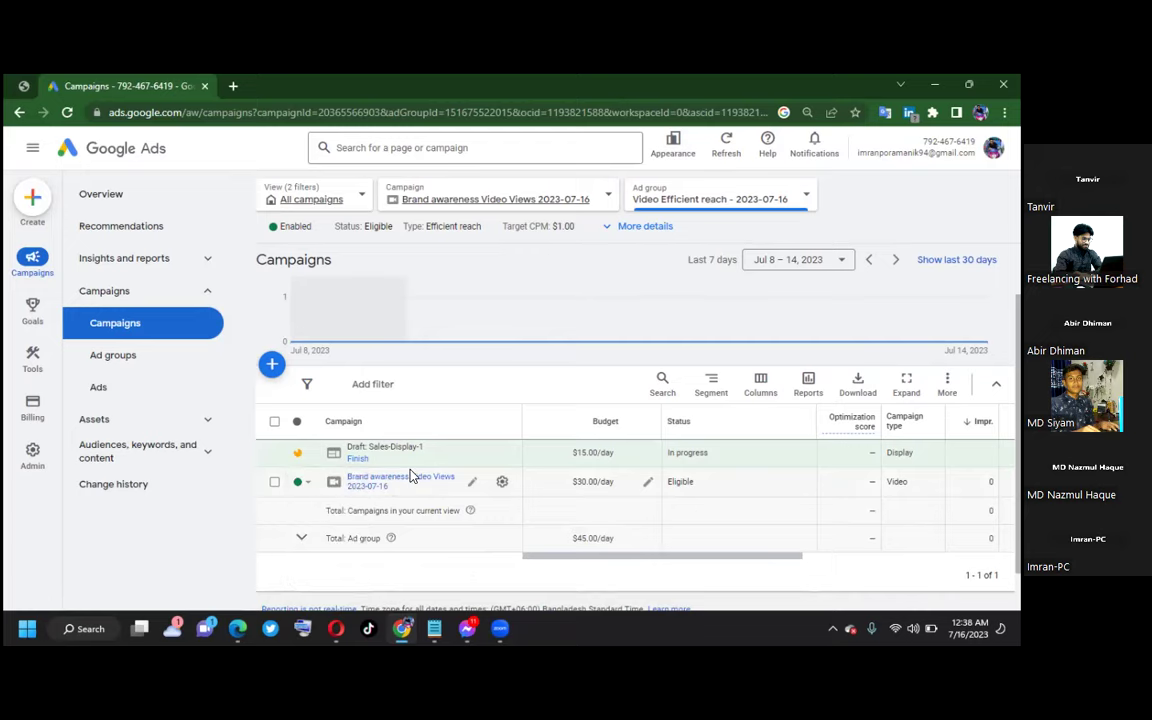
# Step: Open the ad groups of the "Brand awareness Video Views 2023-07-16" campaign, review the campaign's expanded details, and close them
pyautogui.click(410, 482)
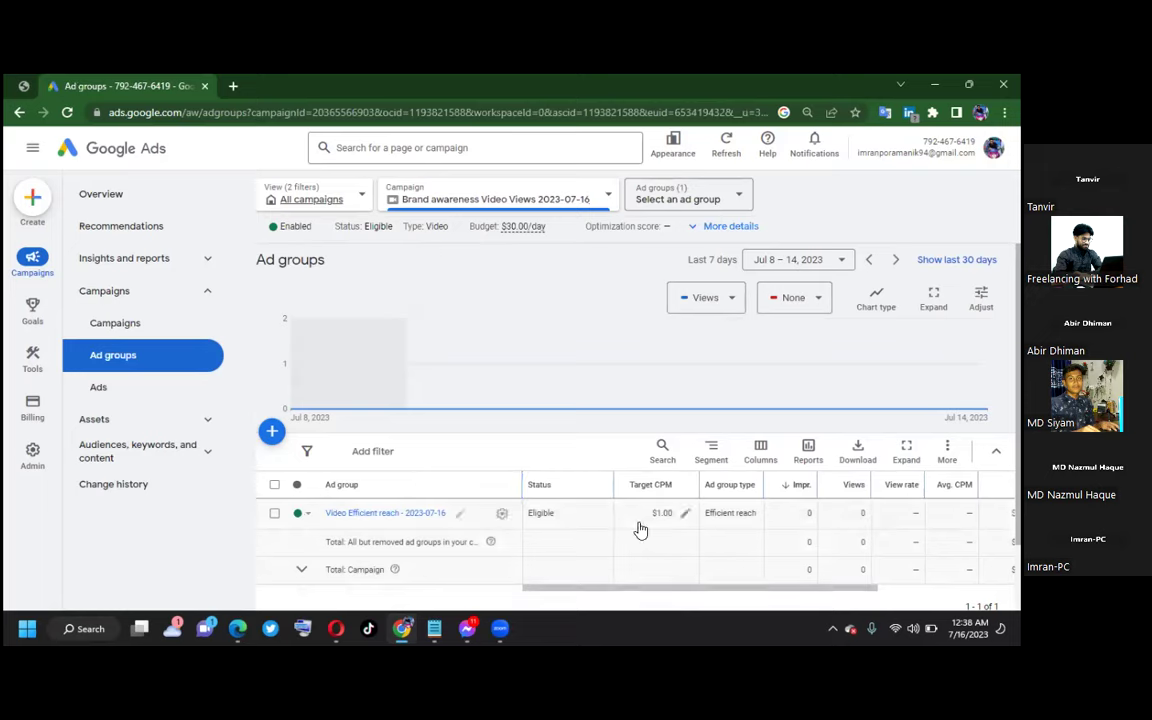
pyautogui.moveTo(597, 589); pyautogui.dragTo(668, 593)
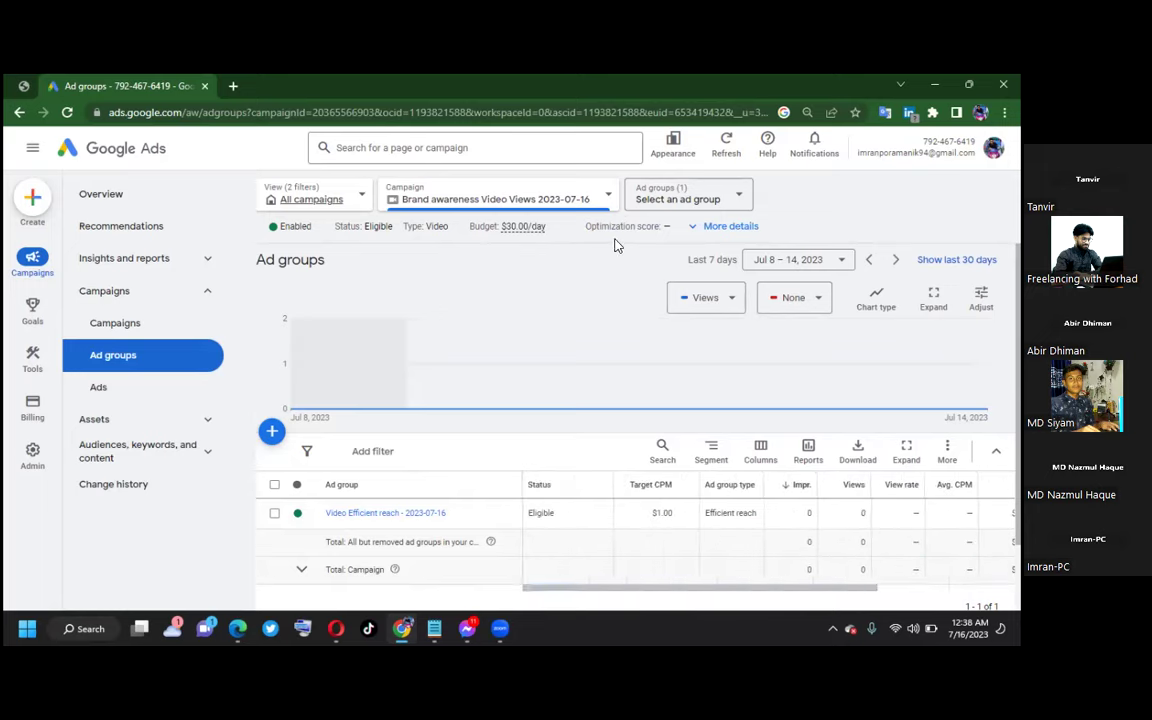
pyautogui.click(714, 228)
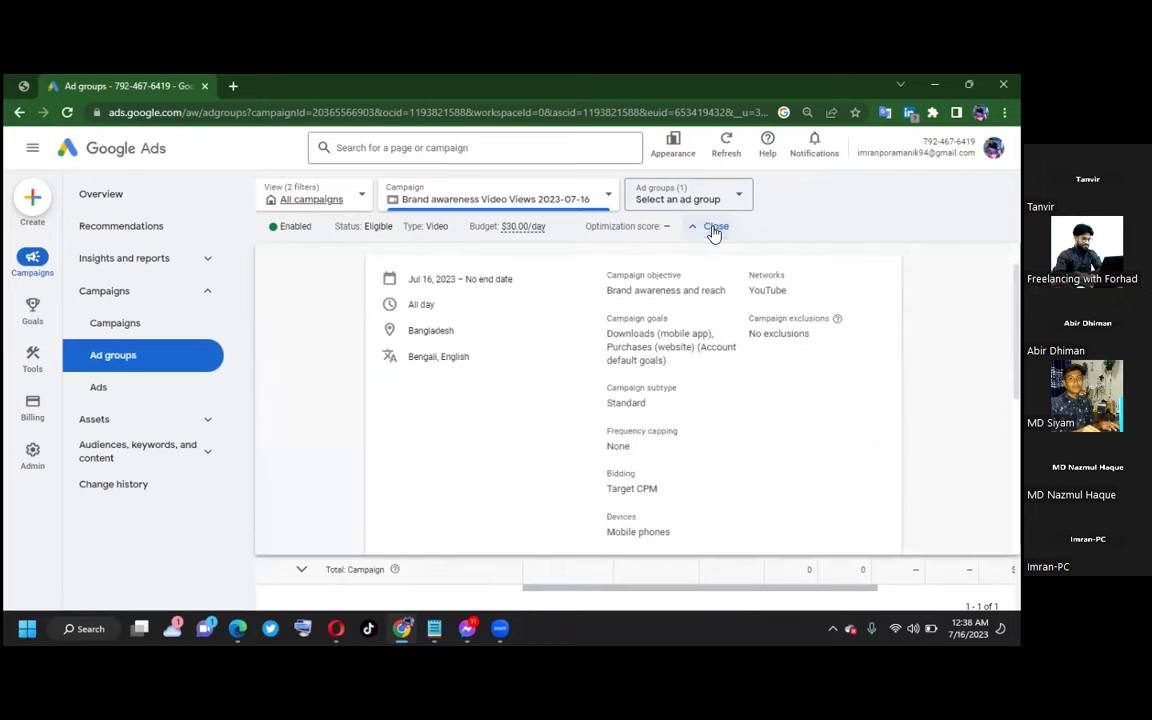
pyautogui.click(714, 228)
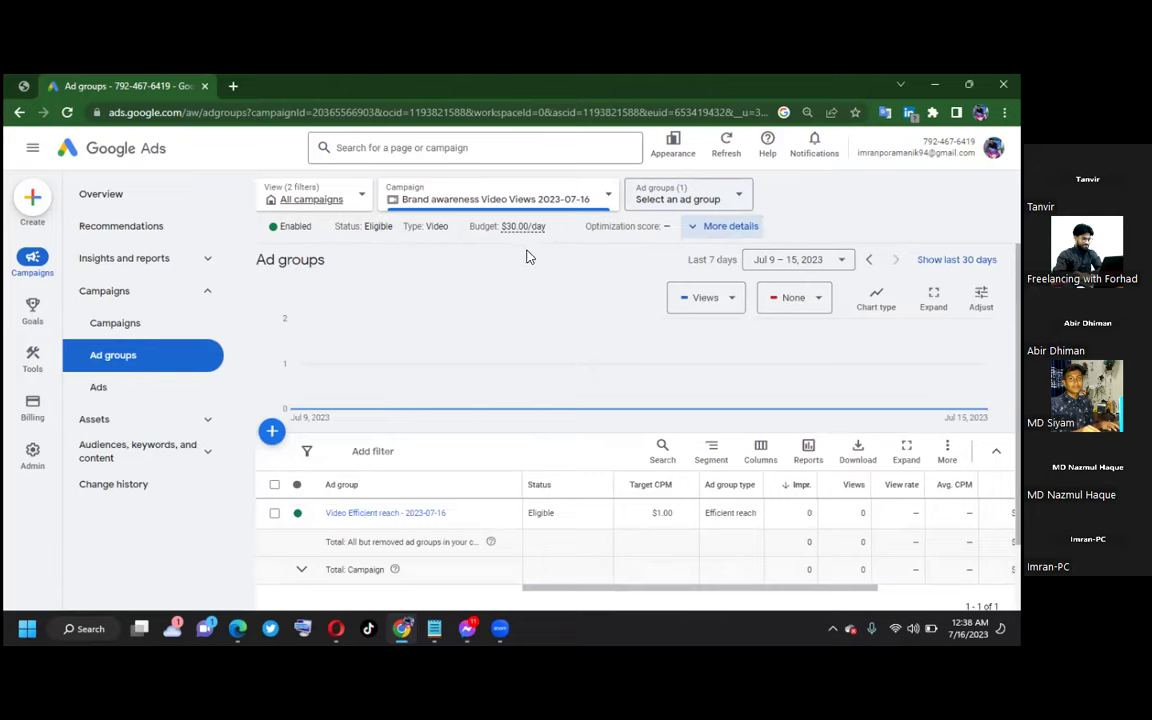
pyautogui.moveTo(530, 219)
pyautogui.moveTo(558, 372)
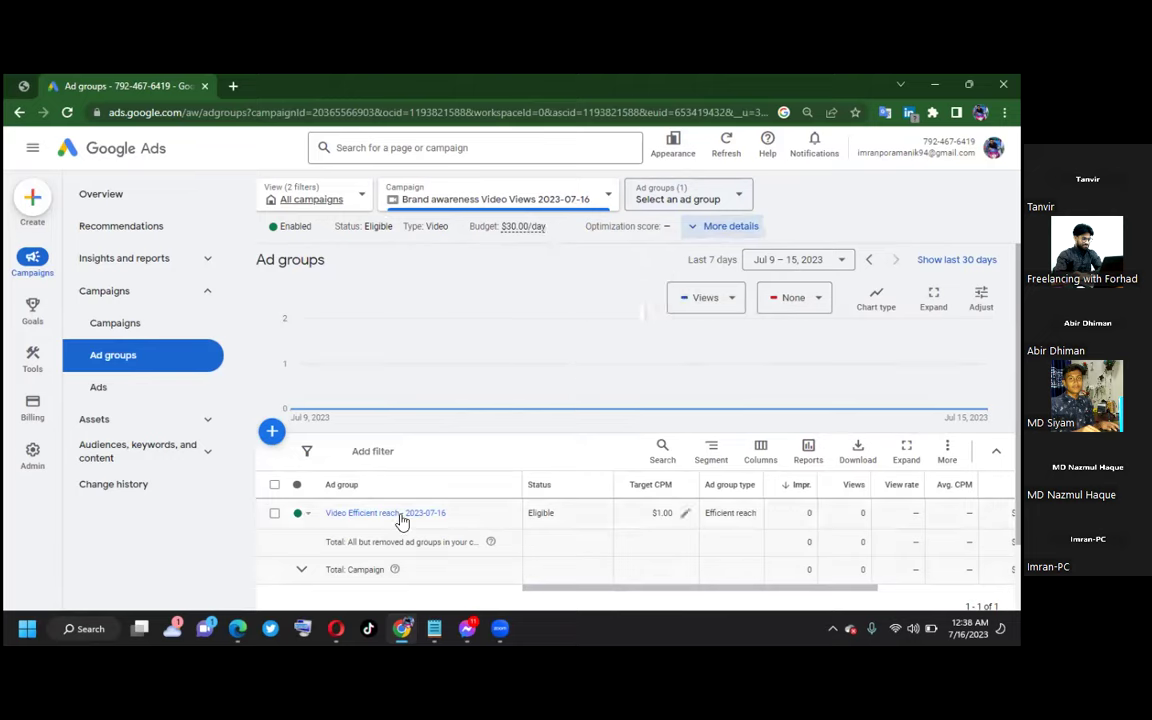
# Step: Pause the "Video Efficient reach - 2023-07-16" ad group
pyautogui.click(274, 514)
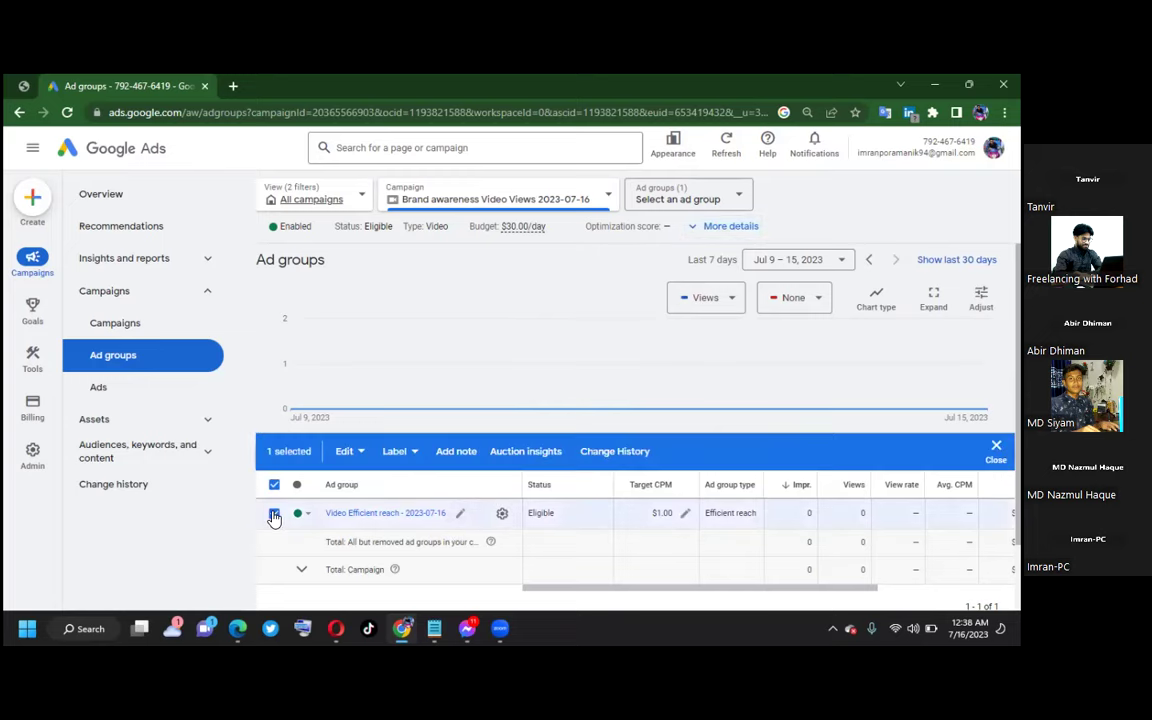
pyautogui.click(352, 452)
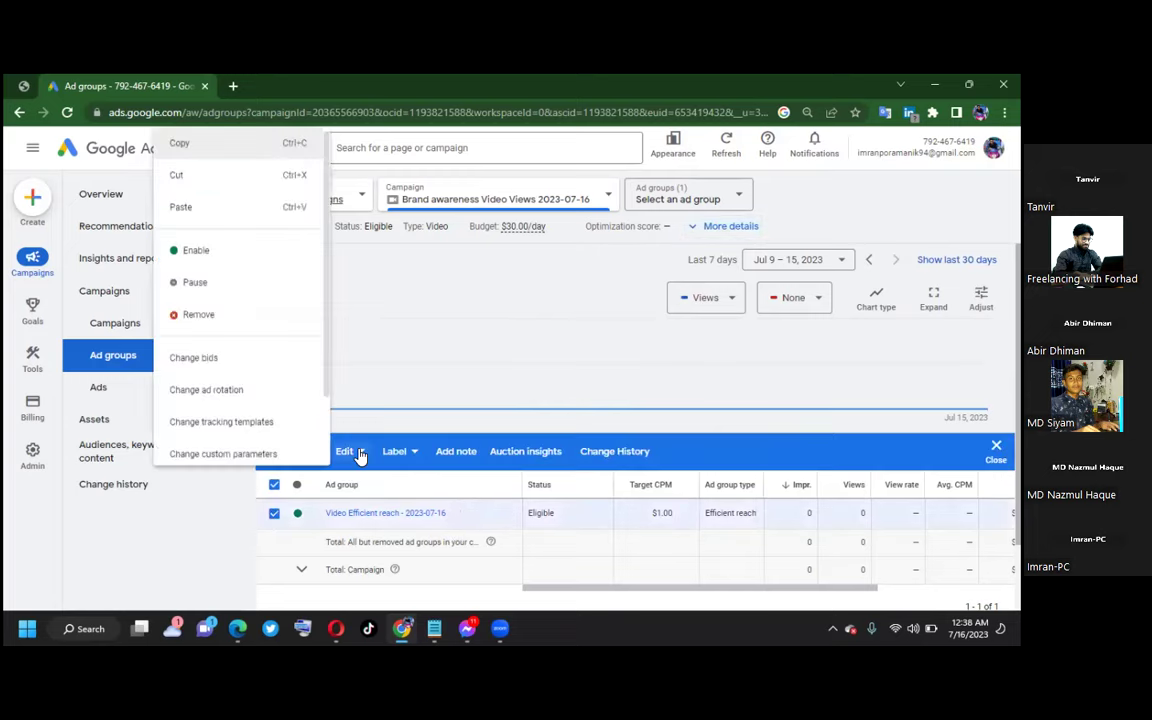
pyautogui.click(196, 284)
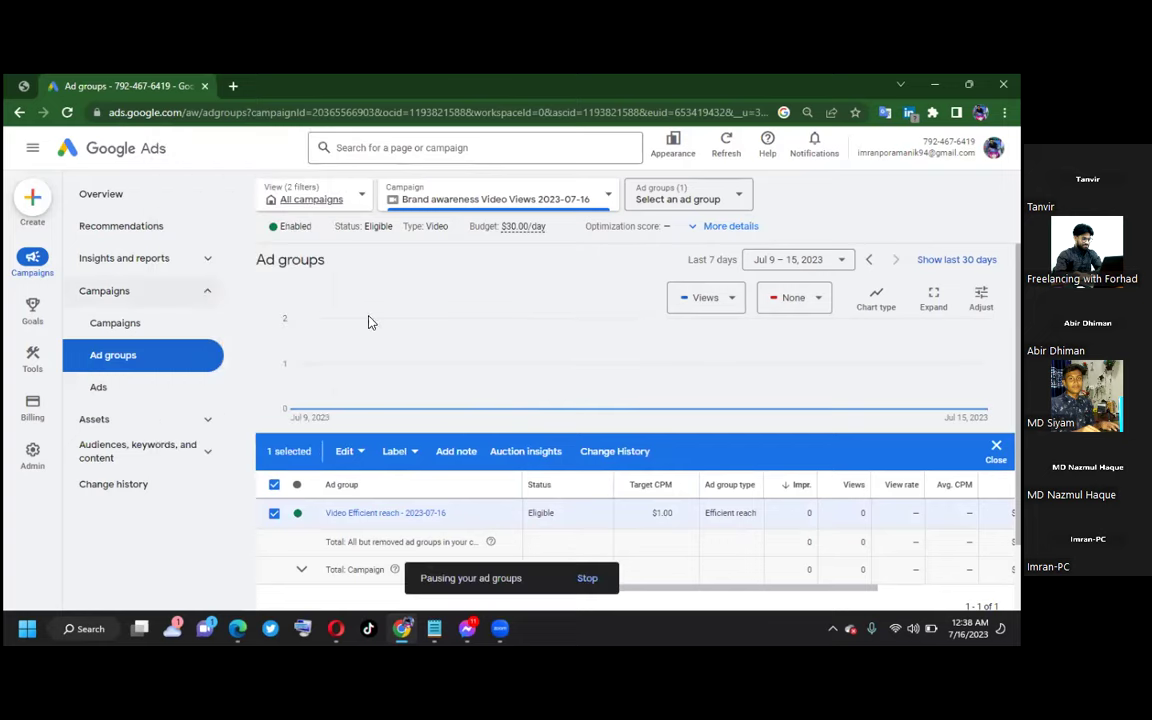
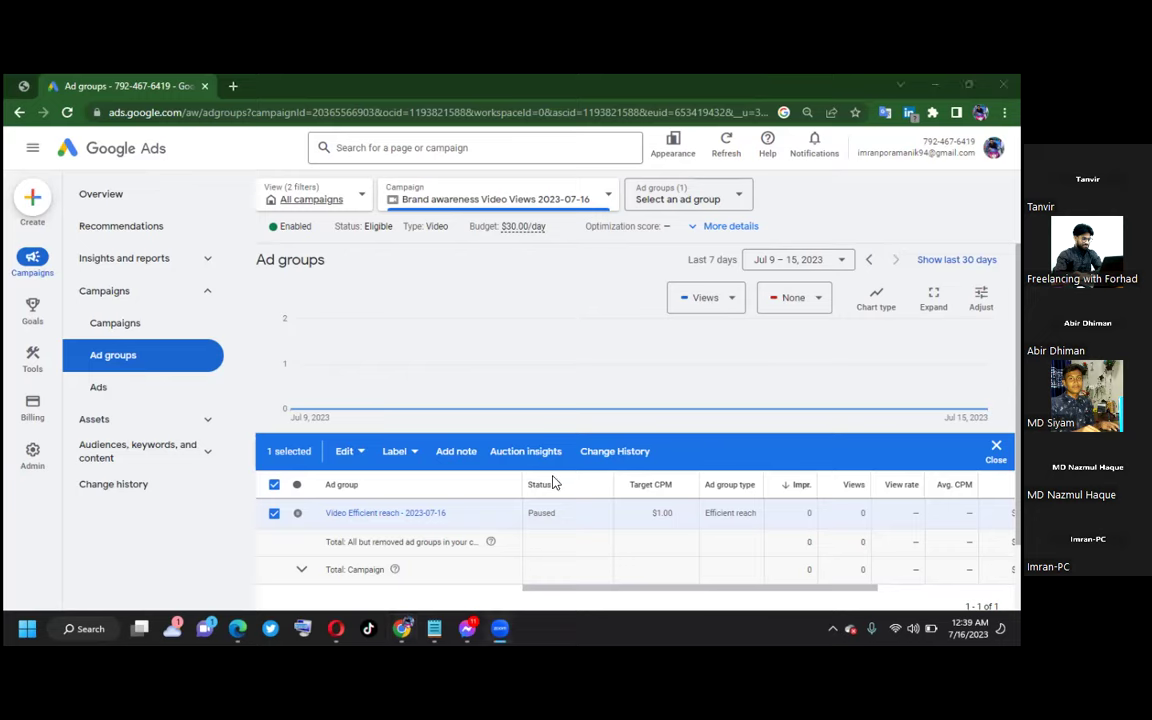
# Step: Open the choices for creating a new campaign, ad group, search keywords or conversion action
pyautogui.moveTo(562, 387)
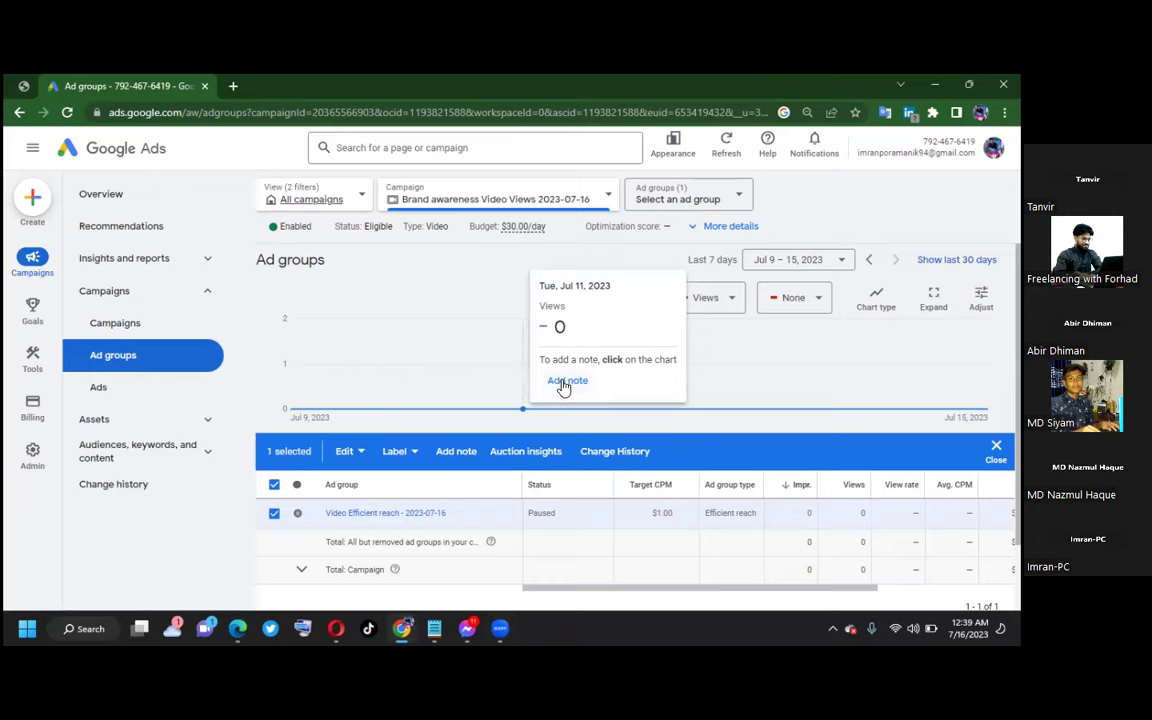
pyautogui.click(32, 203)
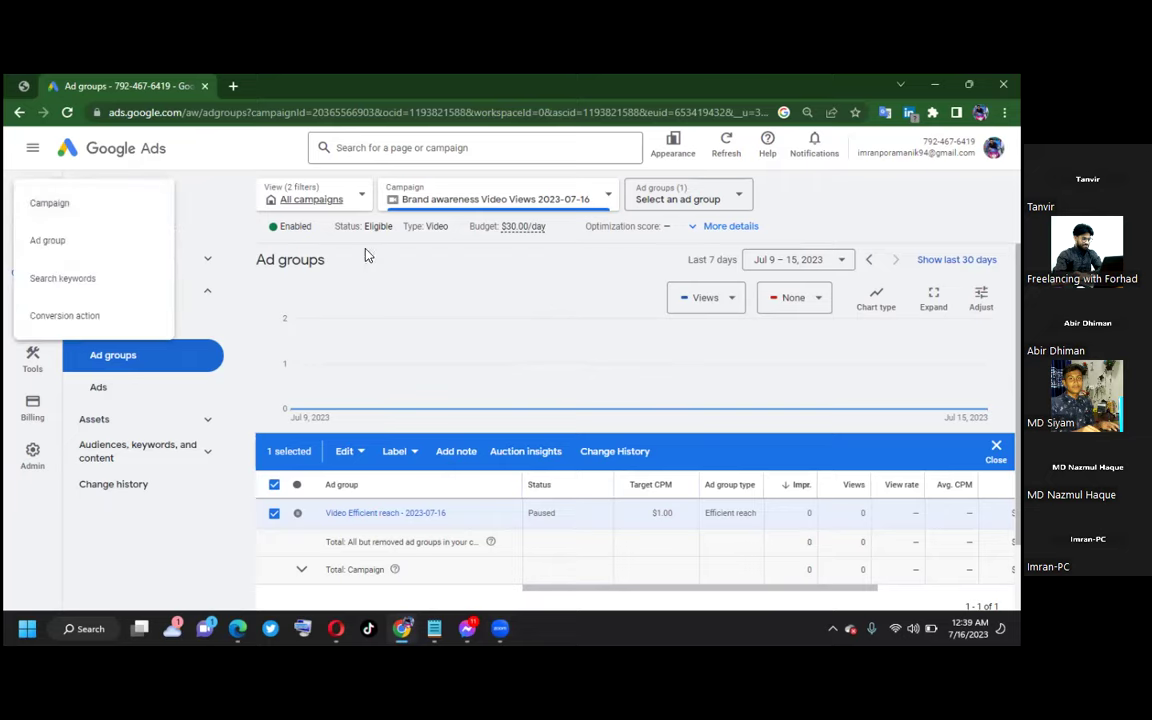
# Step: Start a new campaign with the Brand awareness and reach objective and the Video campaign type
pyautogui.click(66, 206)
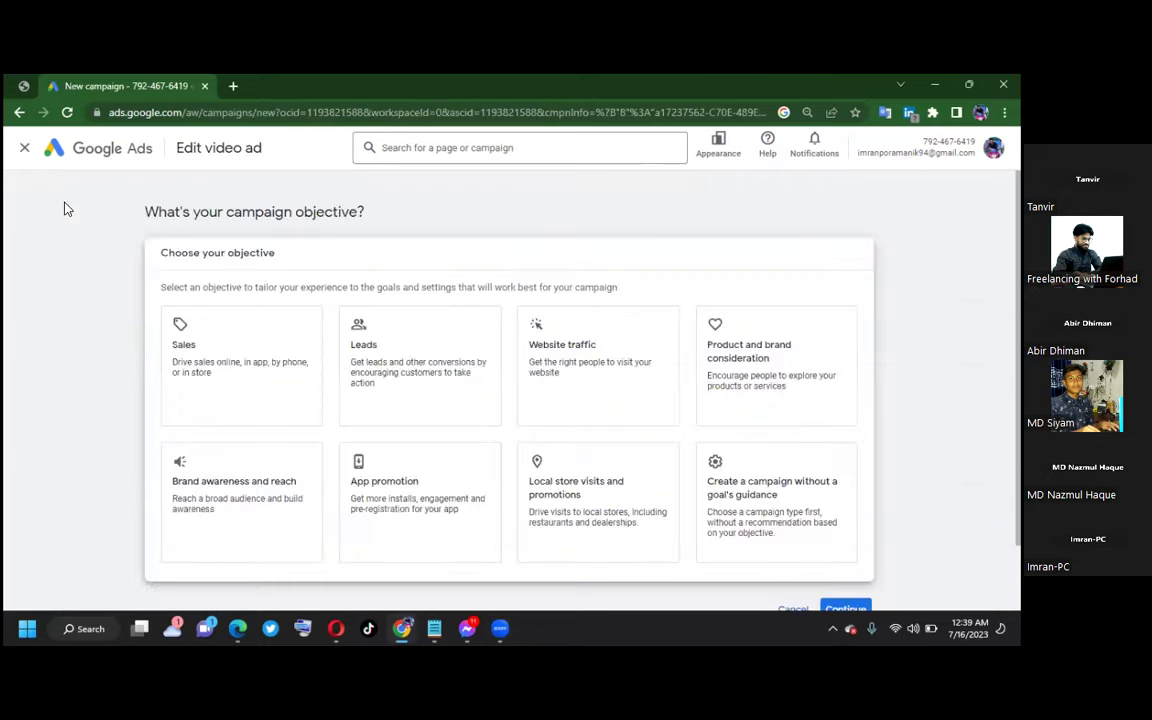
pyautogui.click(237, 511)
pyautogui.click(398, 430)
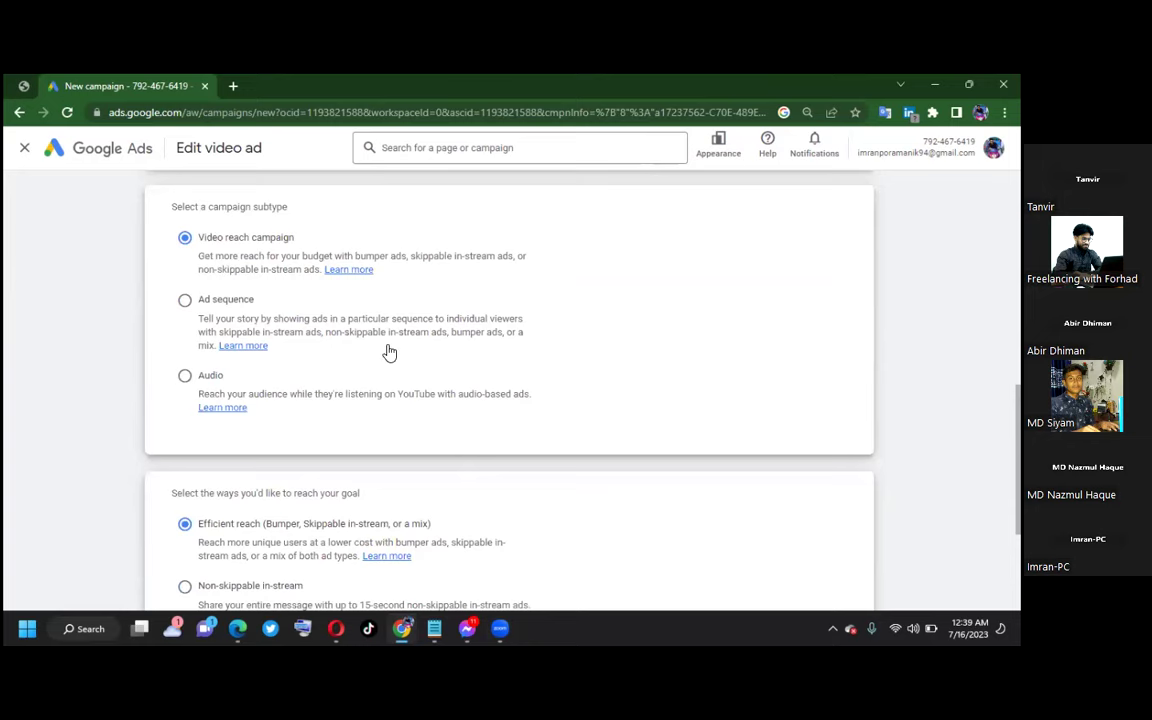
pyautogui.scroll(4, 400, 346)
pyautogui.scroll(1, 413, 340)
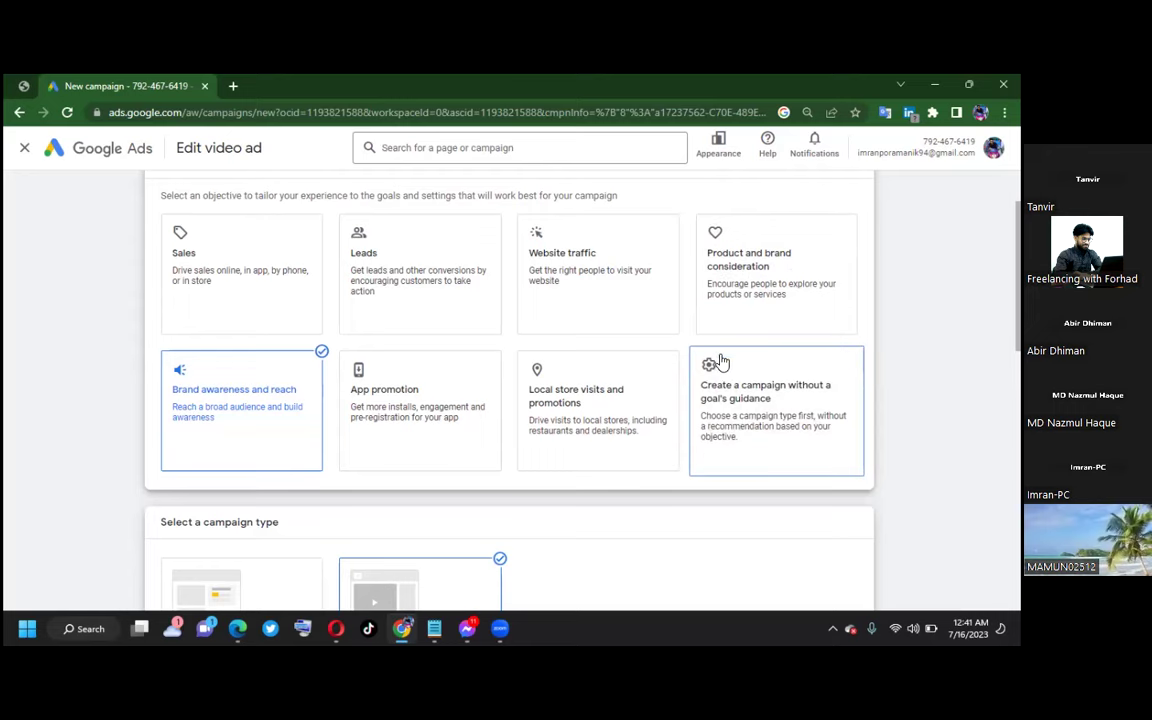
# Step: Choose Non-skippable in-stream as the way to reach the goal of the video reach campaign
pyautogui.scroll(-2, 255, 478)
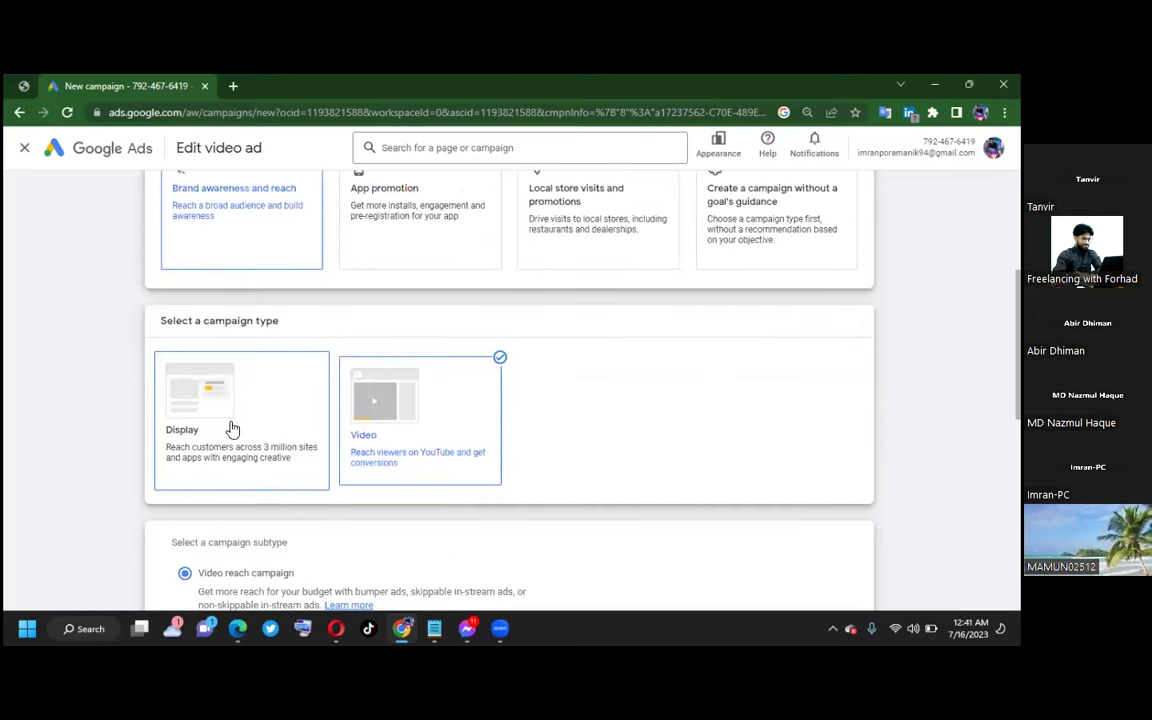
pyautogui.scroll(-2, 458, 429)
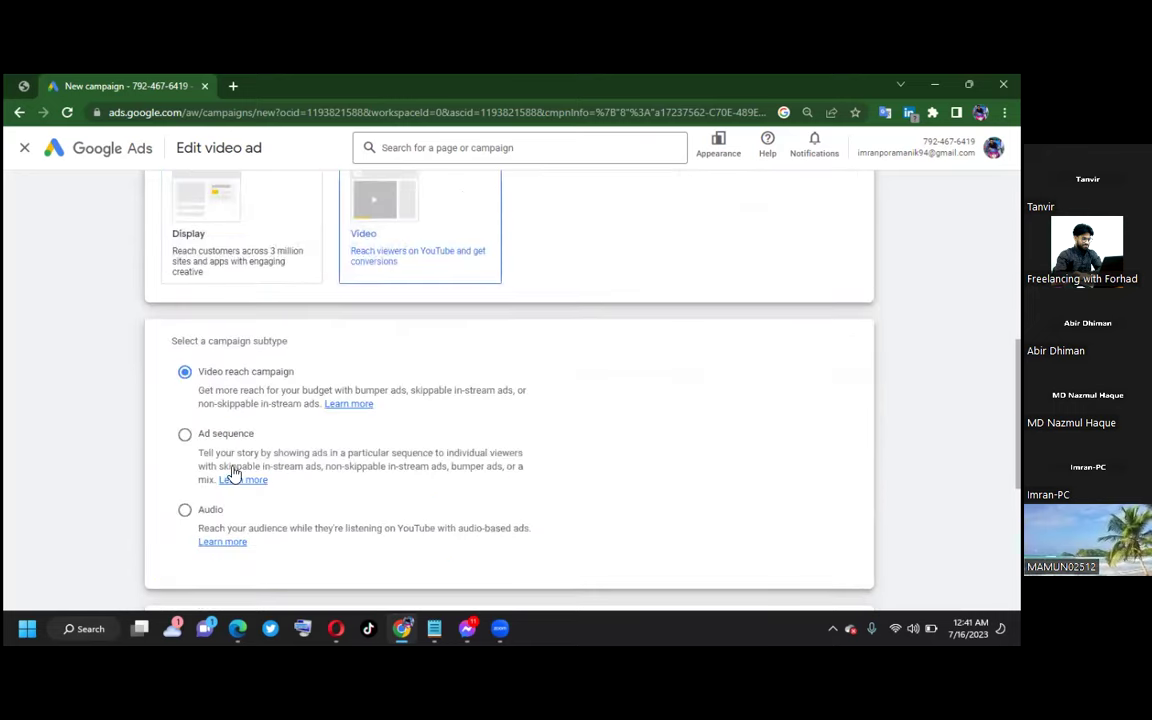
pyautogui.scroll(1, 220, 400)
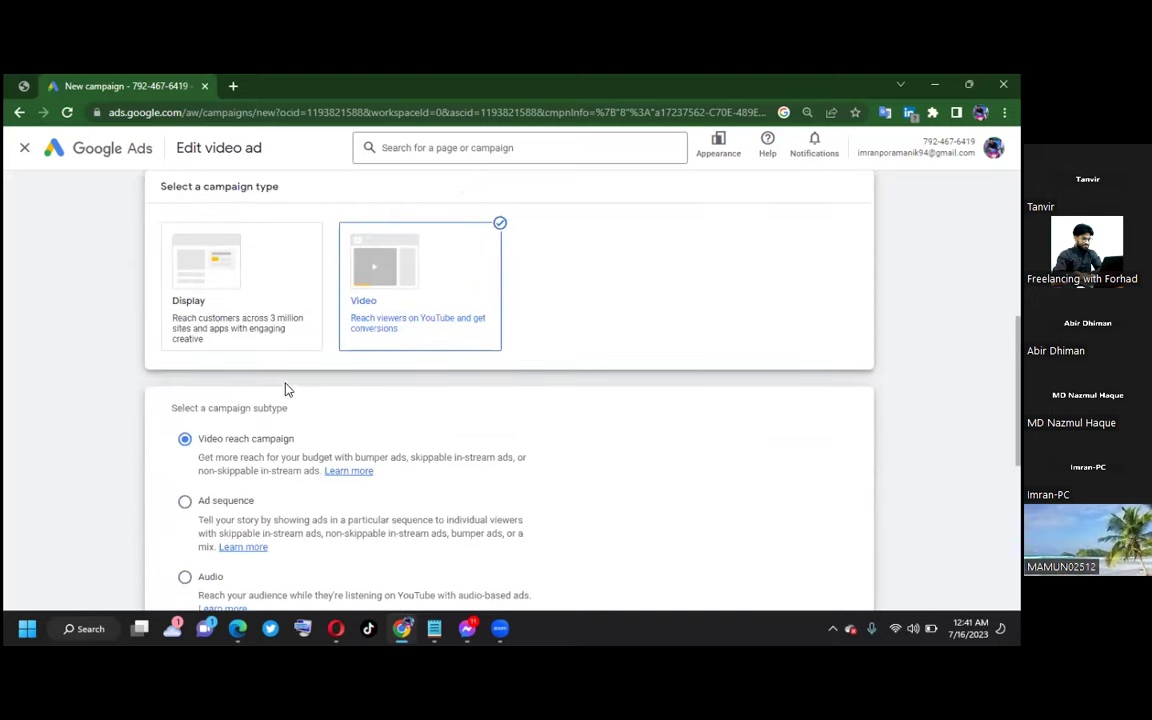
pyautogui.scroll(-2, 285, 388)
pyautogui.scroll(-1, 309, 397)
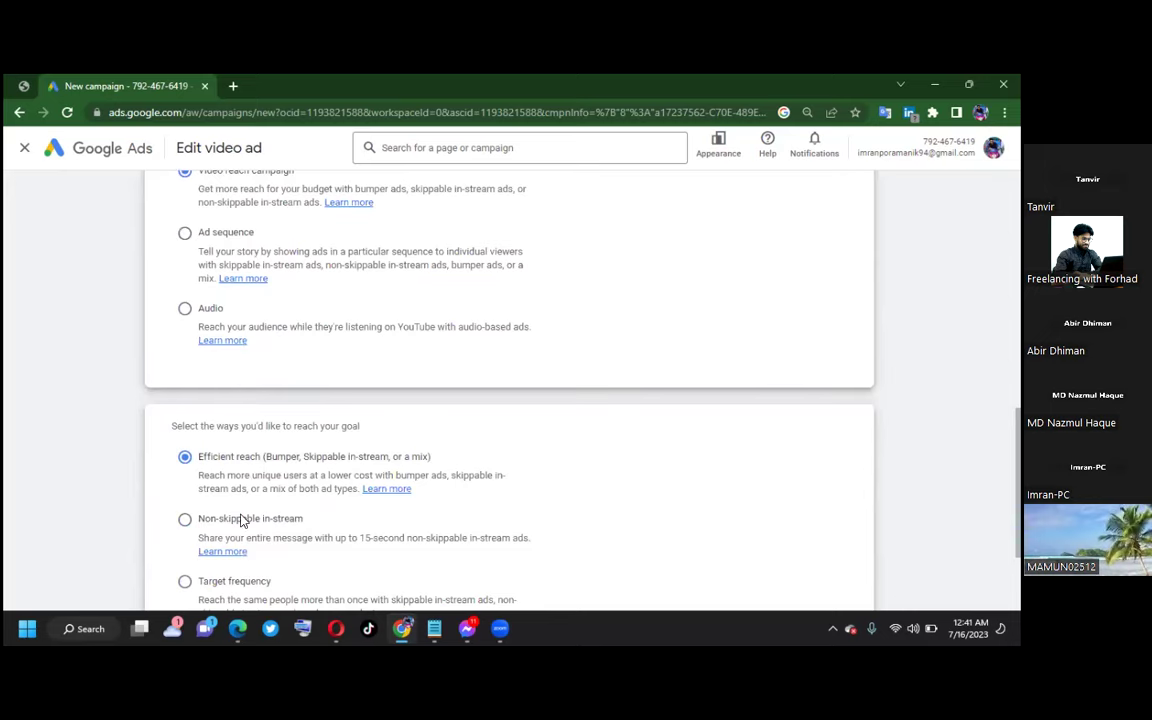
pyautogui.scroll(-1, 205, 520)
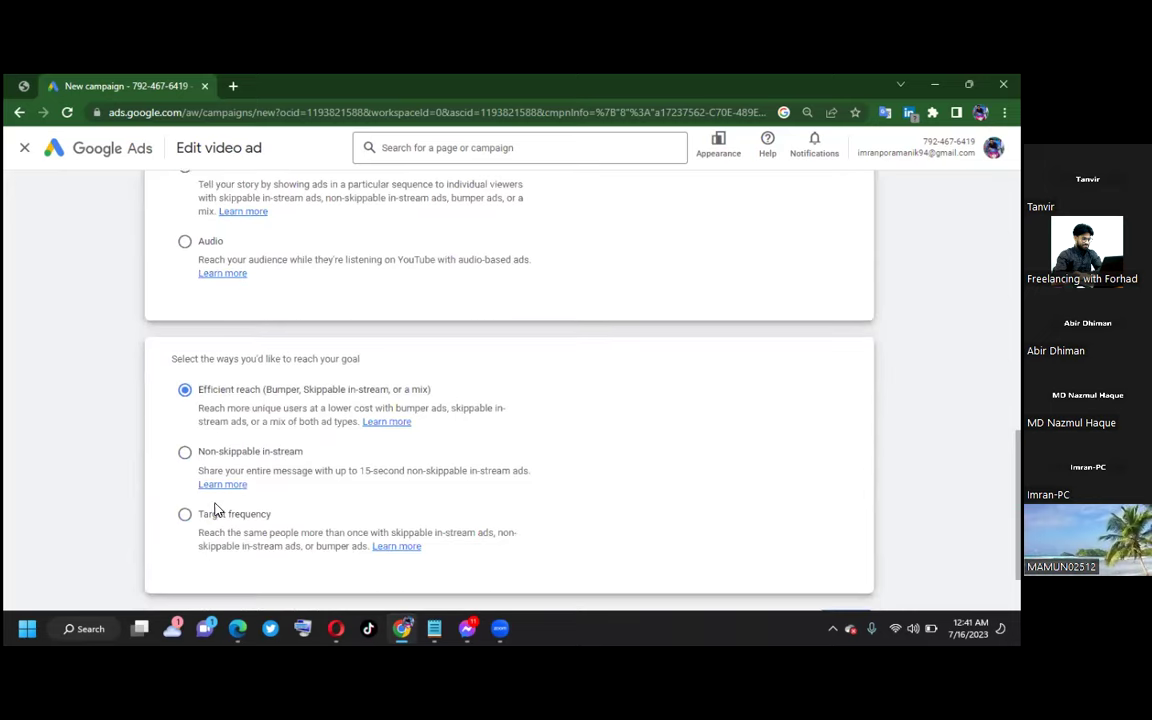
pyautogui.click(186, 455)
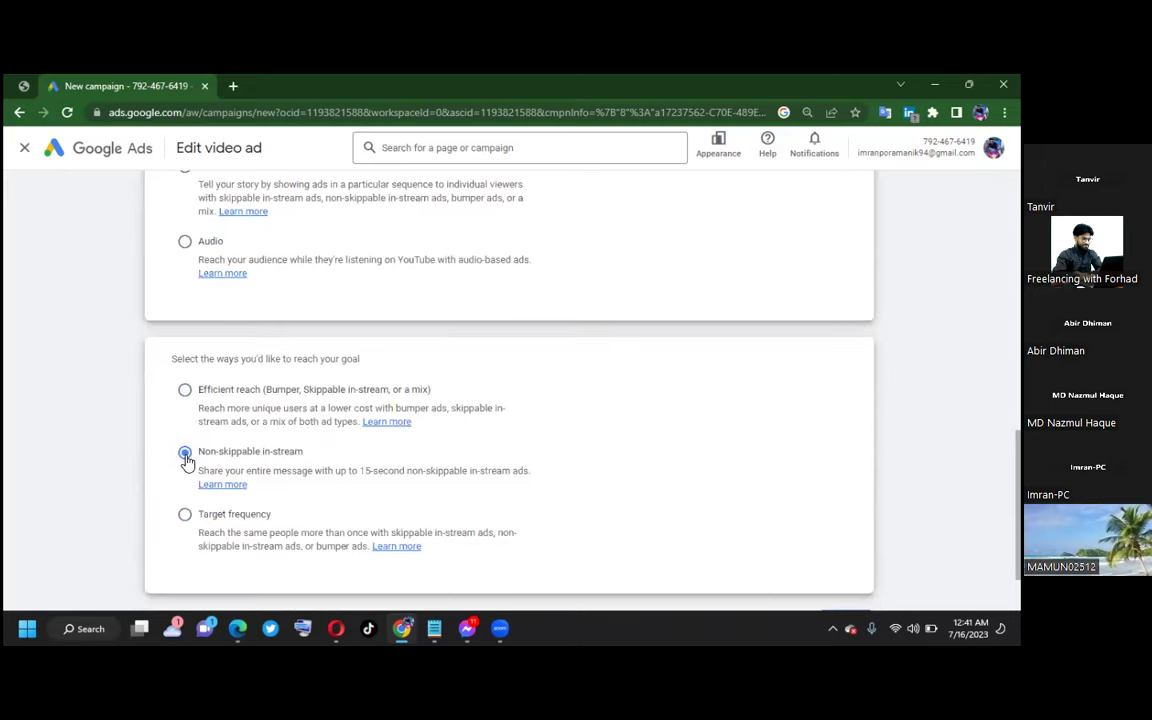
pyautogui.scroll(-1, 600, 448)
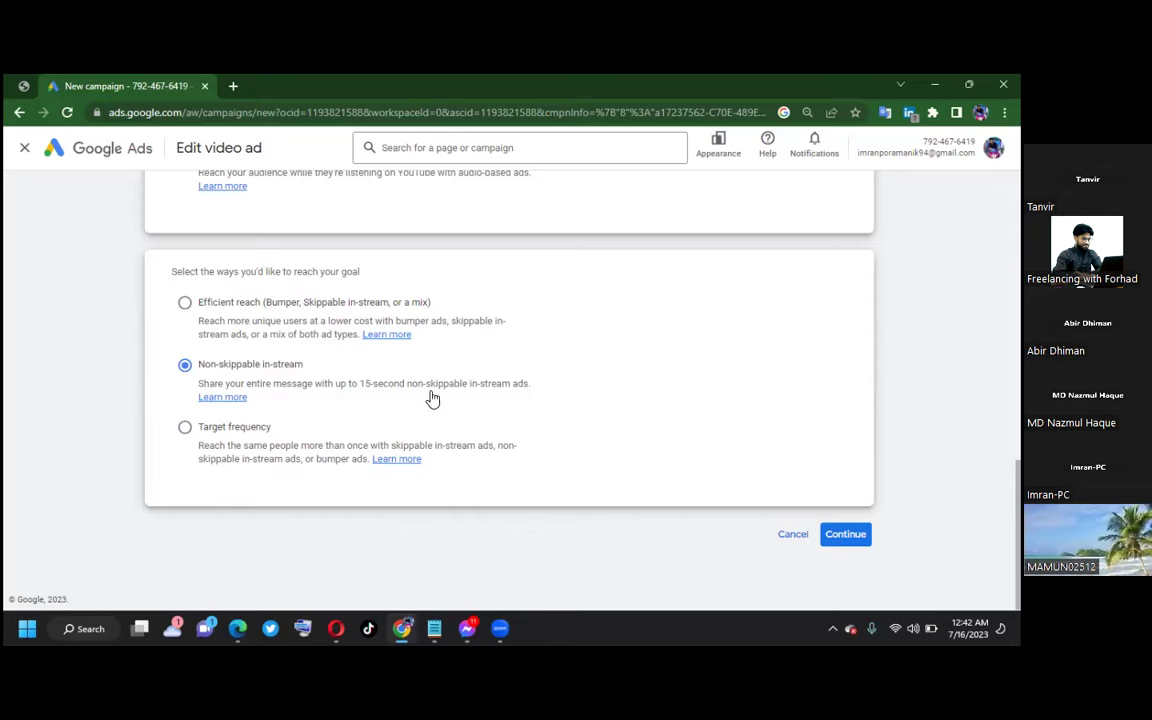
# Step: Switch to YouTube in Opera to examine the sponsored video in the recommendations, playing and pausing it, and return to Google Ads
pyautogui.click(336, 628)
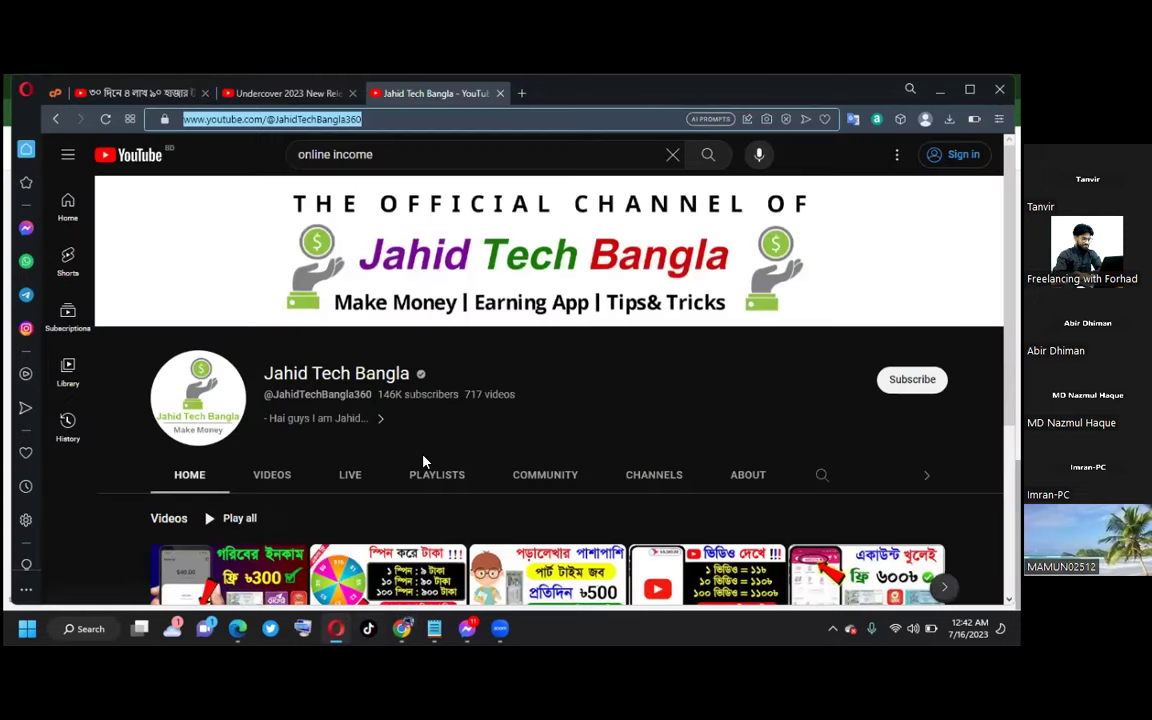
pyautogui.click(208, 157)
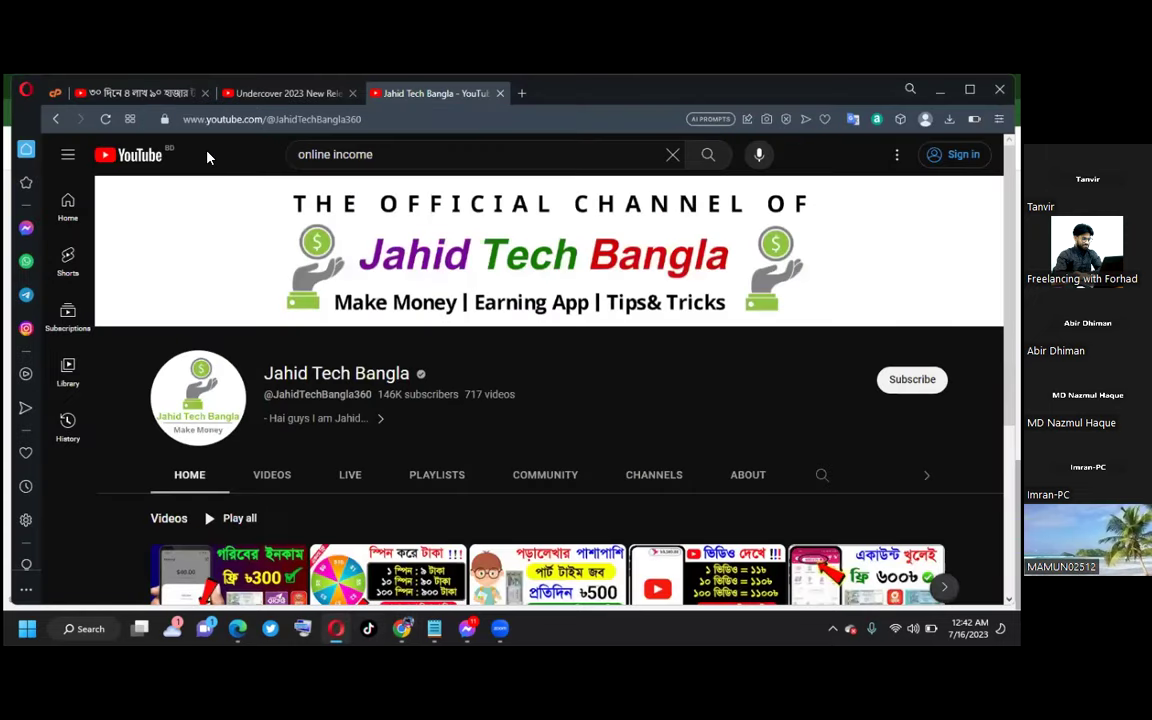
pyautogui.click(56, 120)
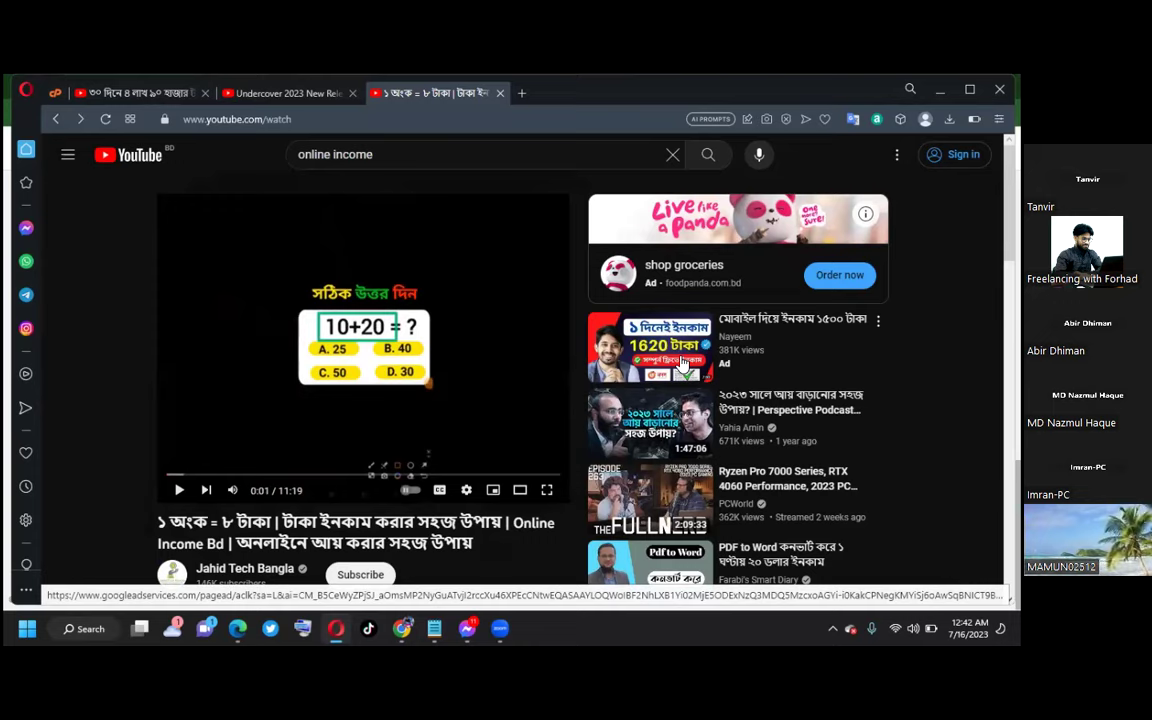
pyautogui.moveTo(703, 393)
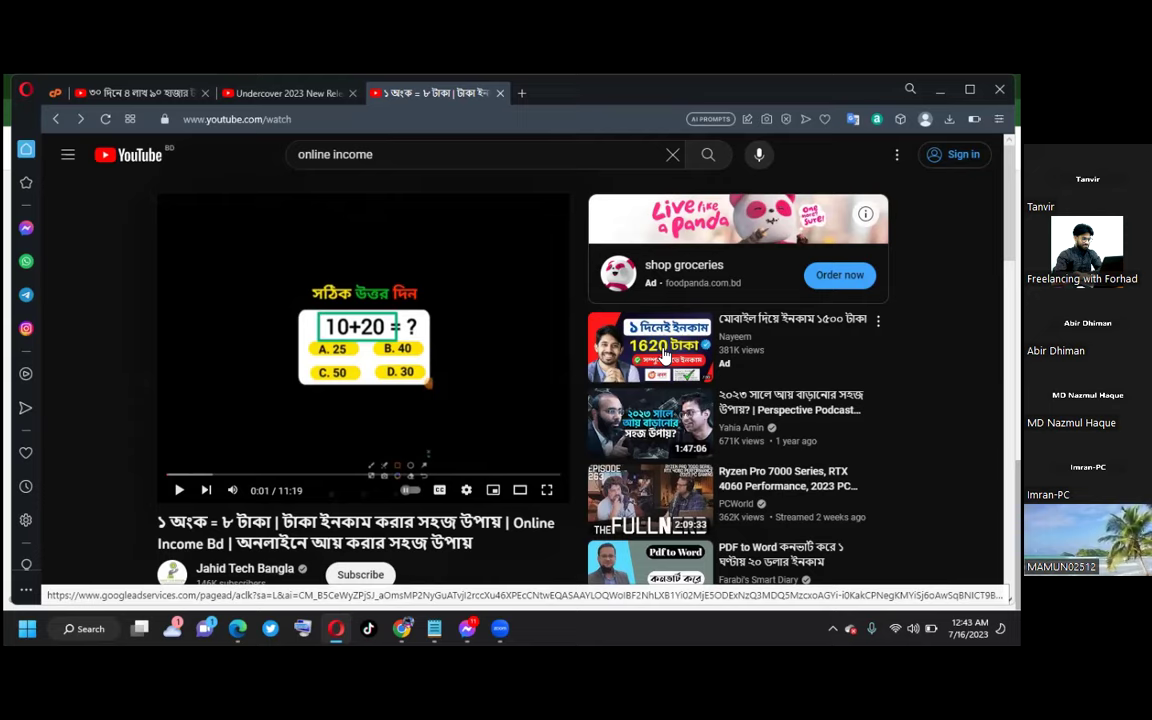
pyautogui.click(664, 355)
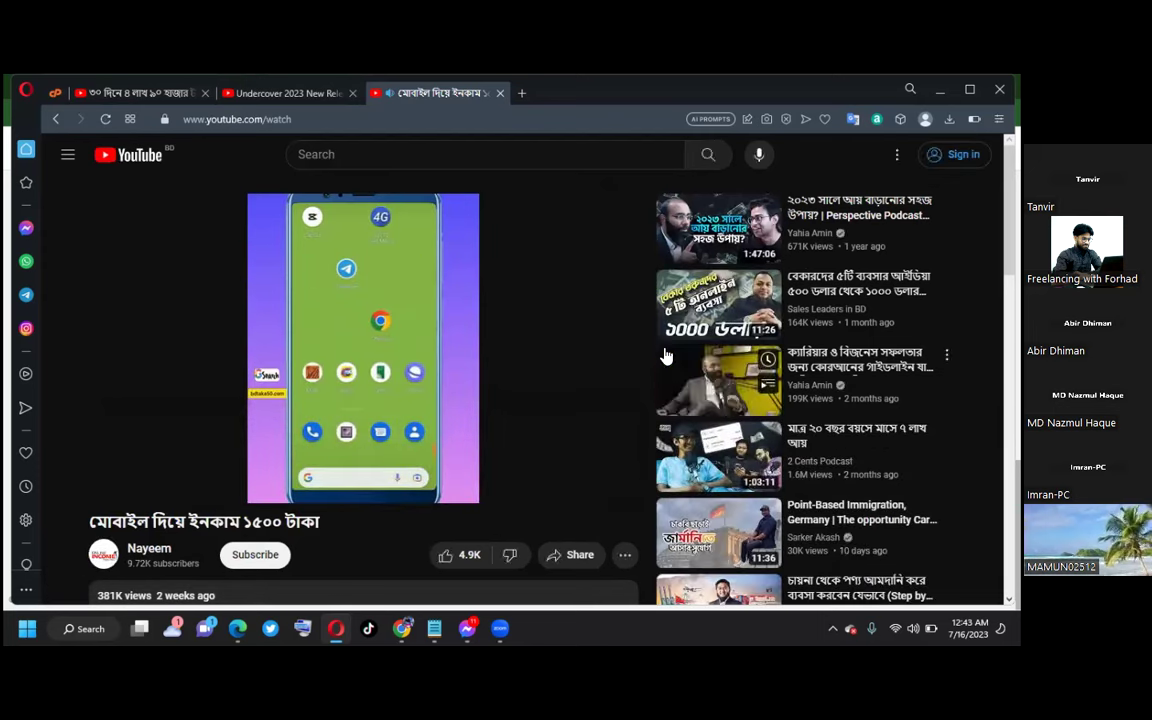
pyautogui.moveTo(401, 350)
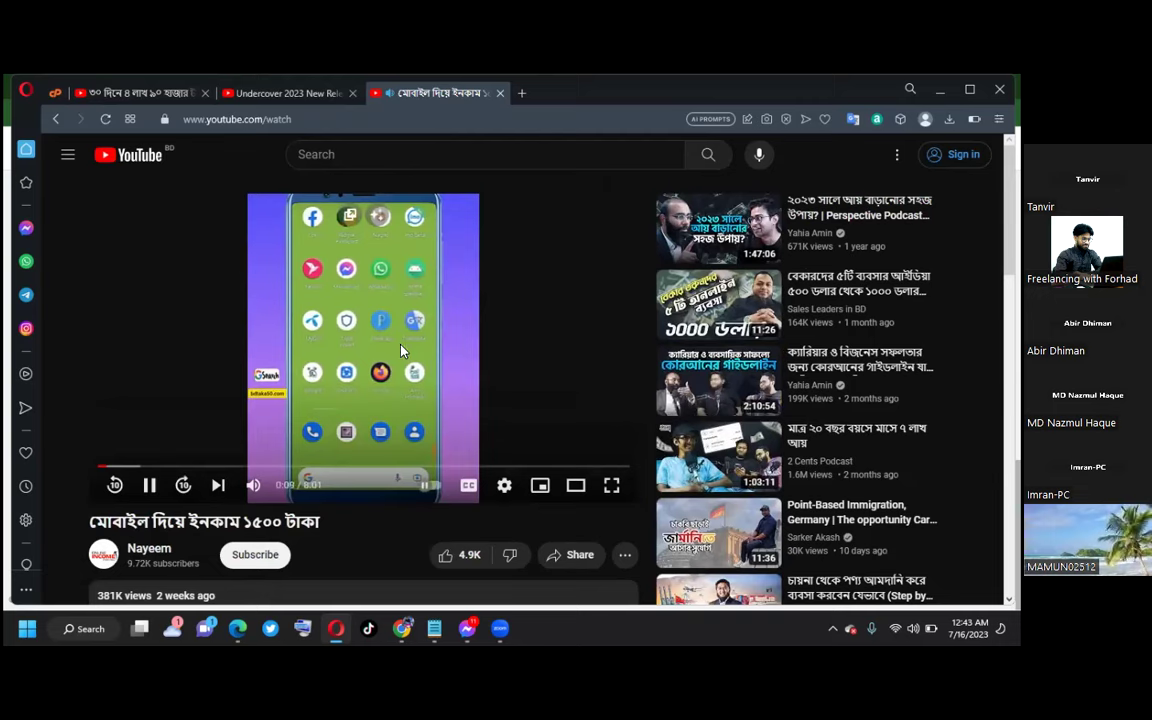
pyautogui.click(391, 347)
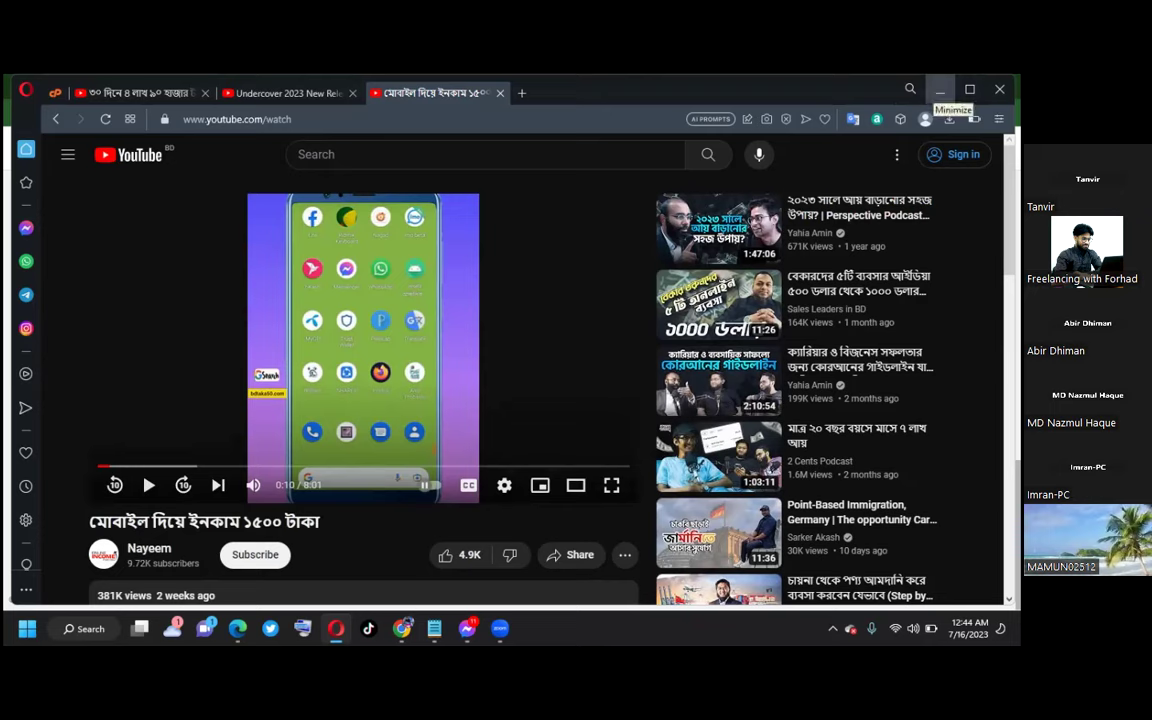
pyautogui.click(940, 90)
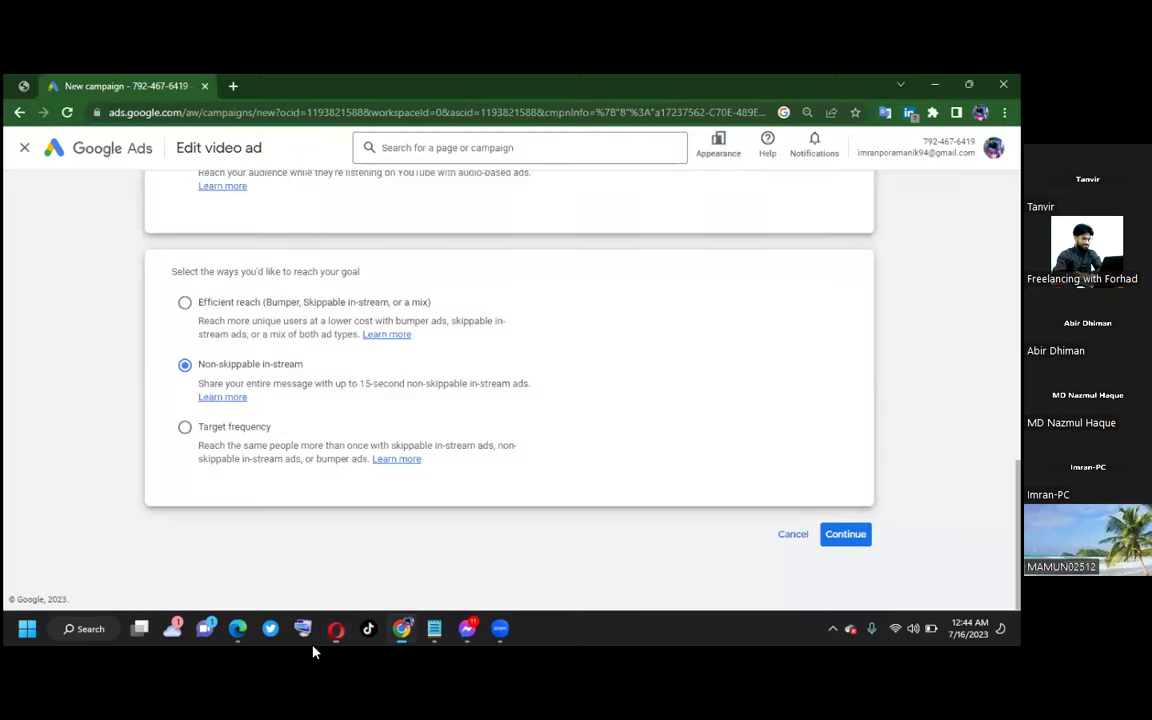
# Step: Change the objective to a campaign without a goal's guidance, choose the Video type, and continue with the Get views subtype
pyautogui.scroll(10, 358, 342)
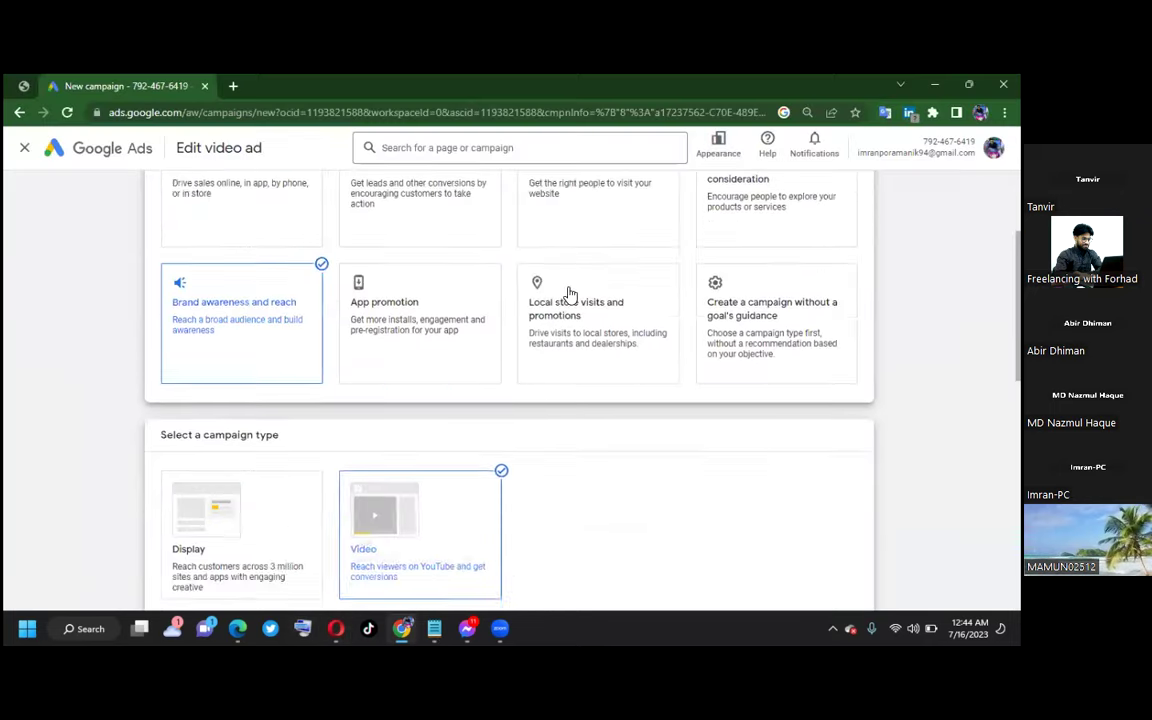
pyautogui.click(733, 391)
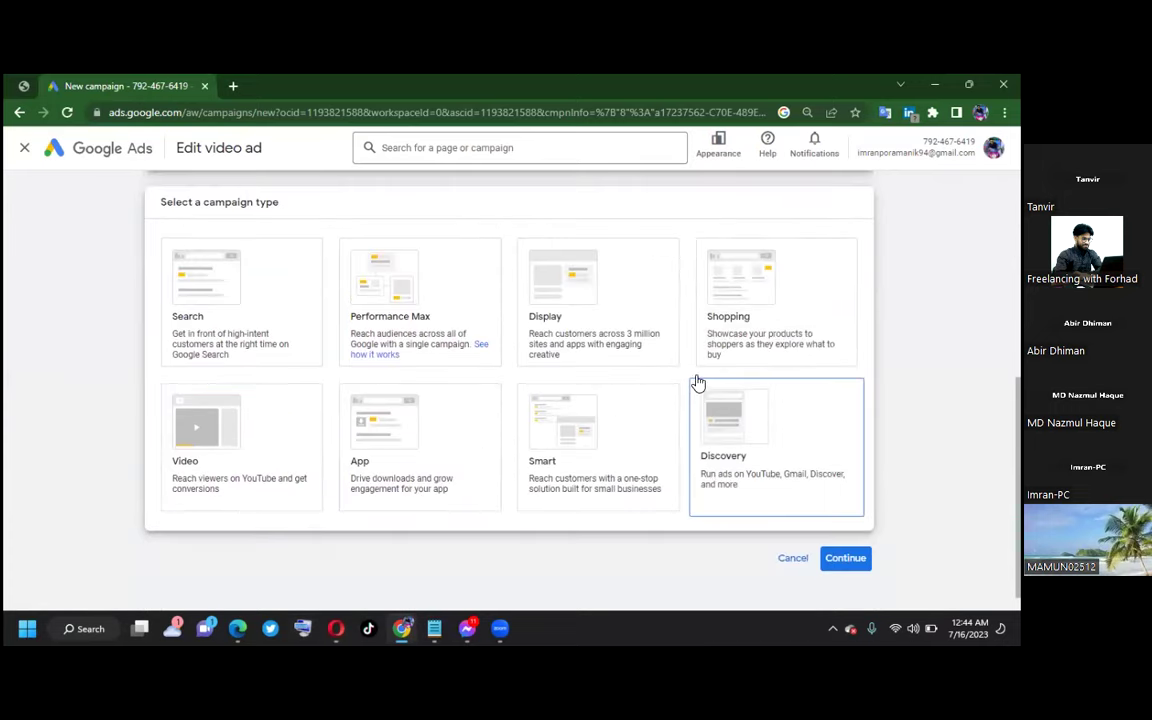
pyautogui.click(251, 469)
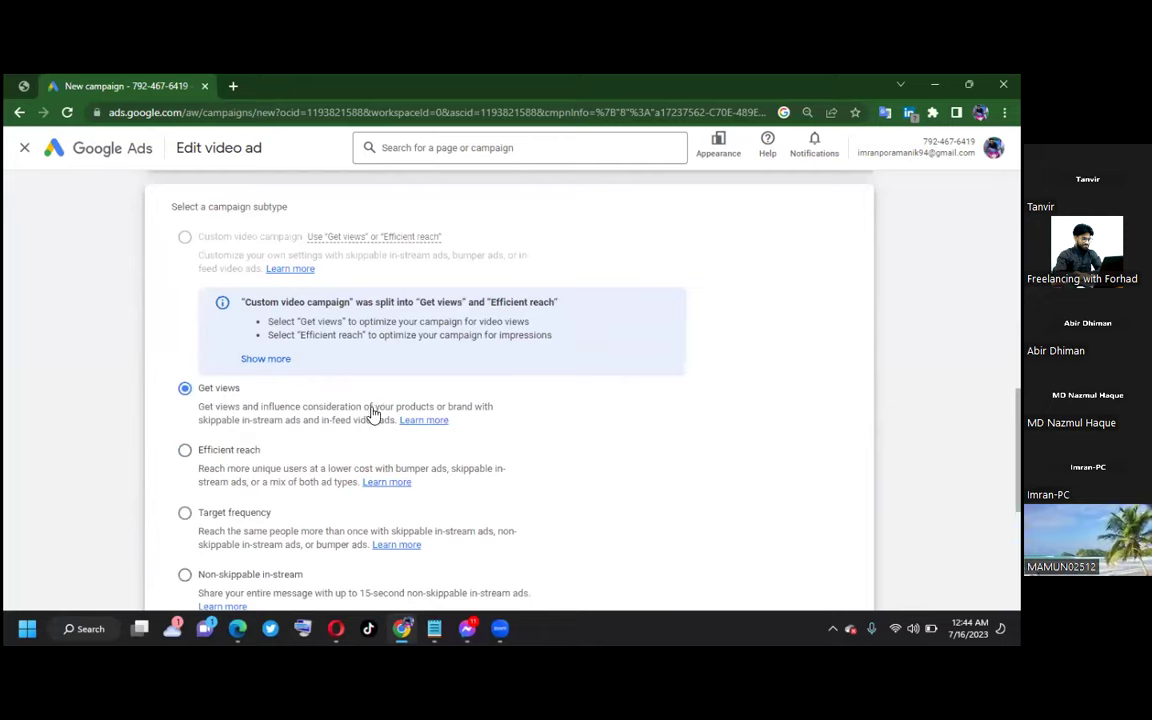
pyautogui.scroll(-5, 532, 393)
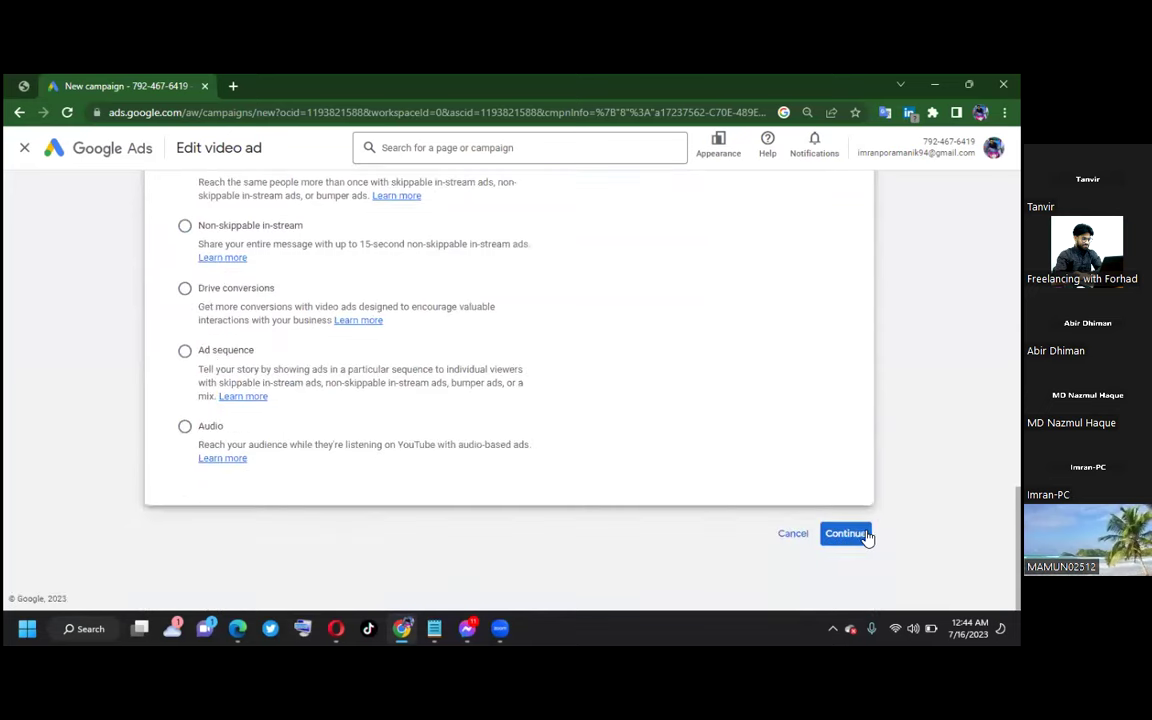
pyautogui.click(856, 535)
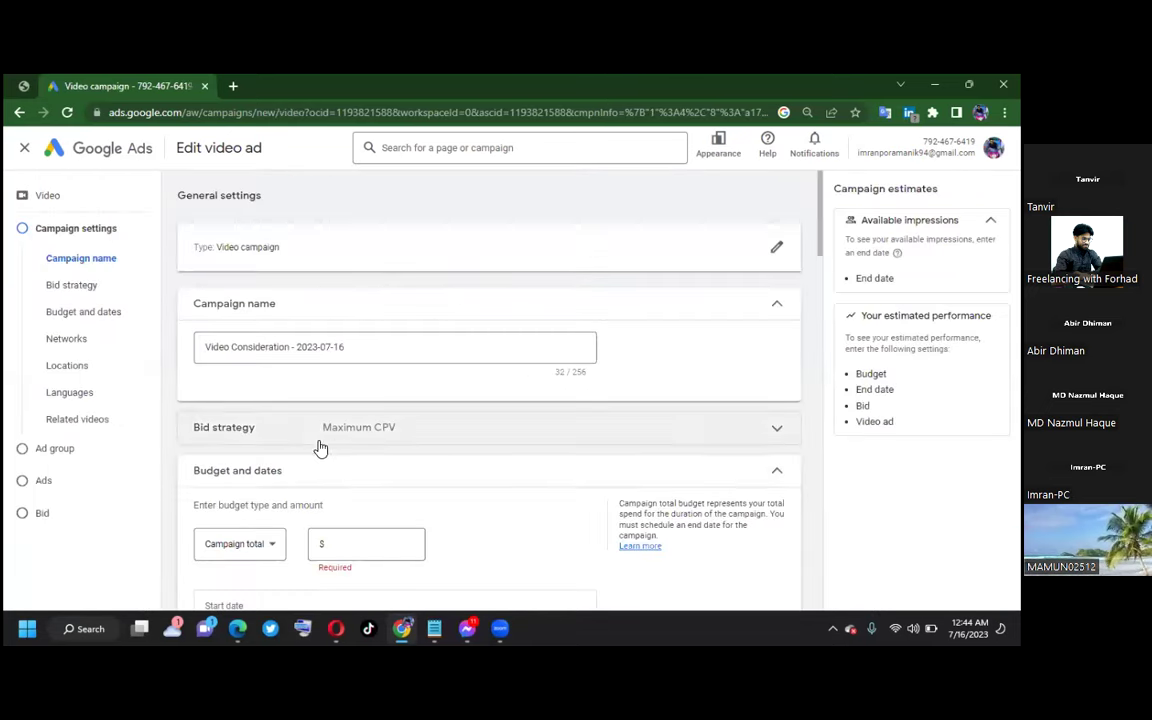
# Step: Return to the objective page, reselect a campaign without a goal's guidance and the Video type, and continue with Get views
pyautogui.click(19, 112)
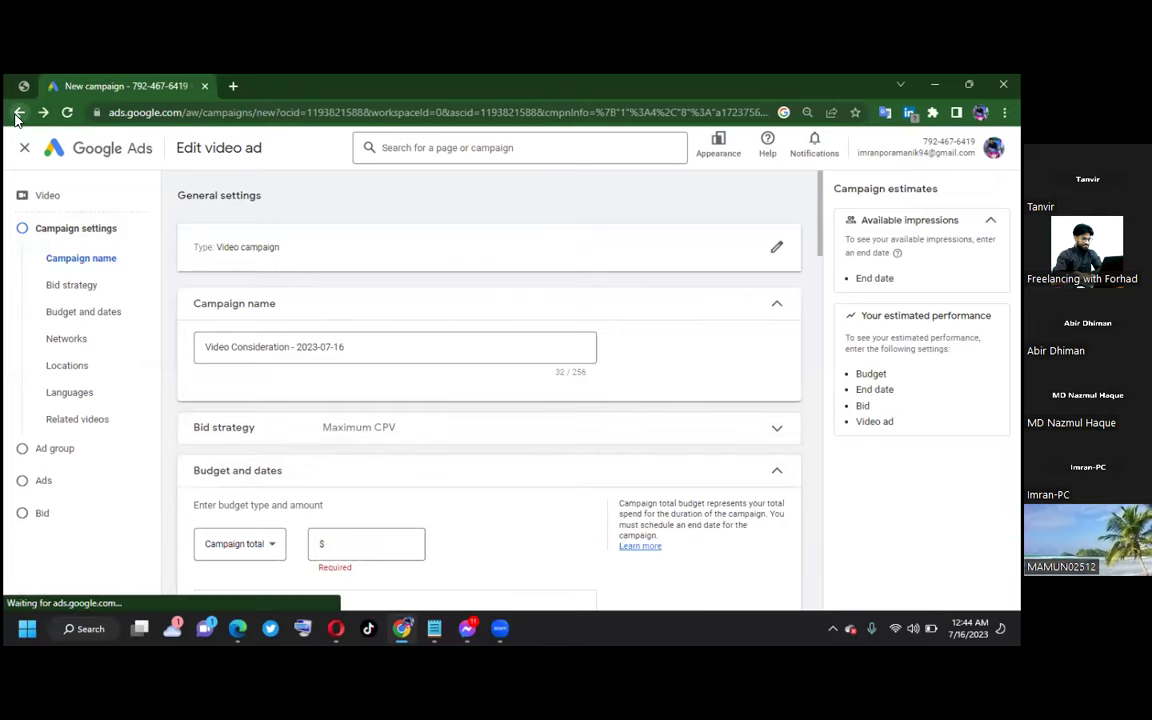
pyautogui.click(777, 508)
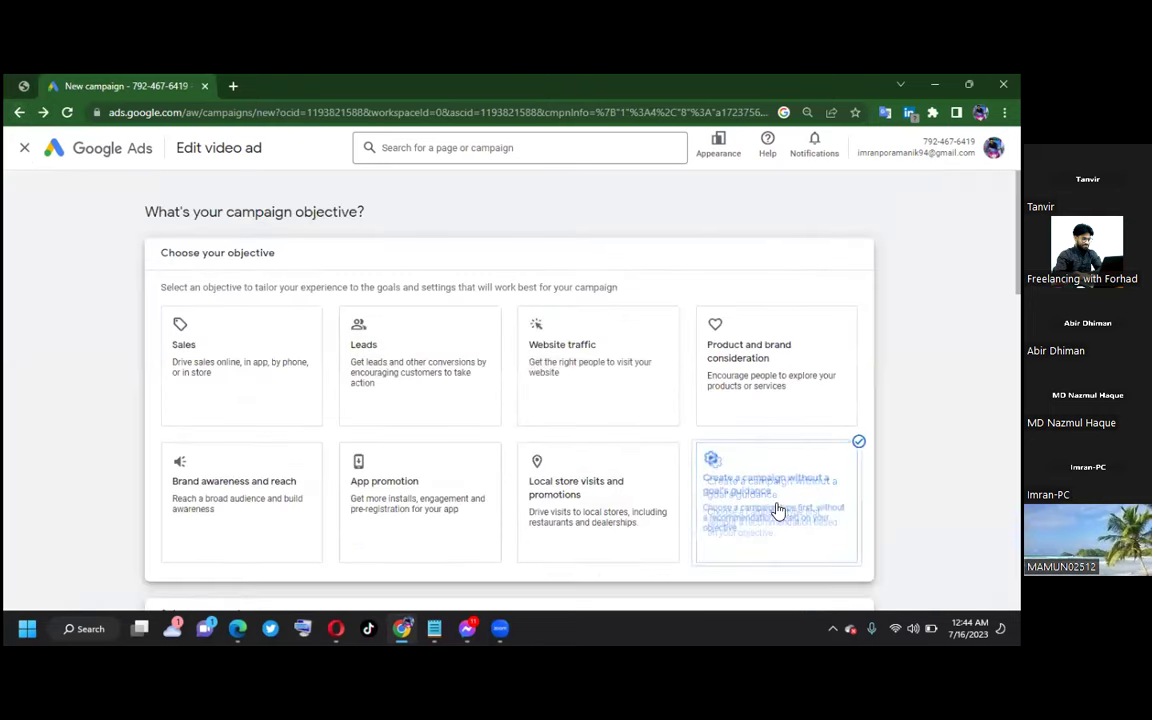
pyautogui.click(771, 450)
pyautogui.click(781, 461)
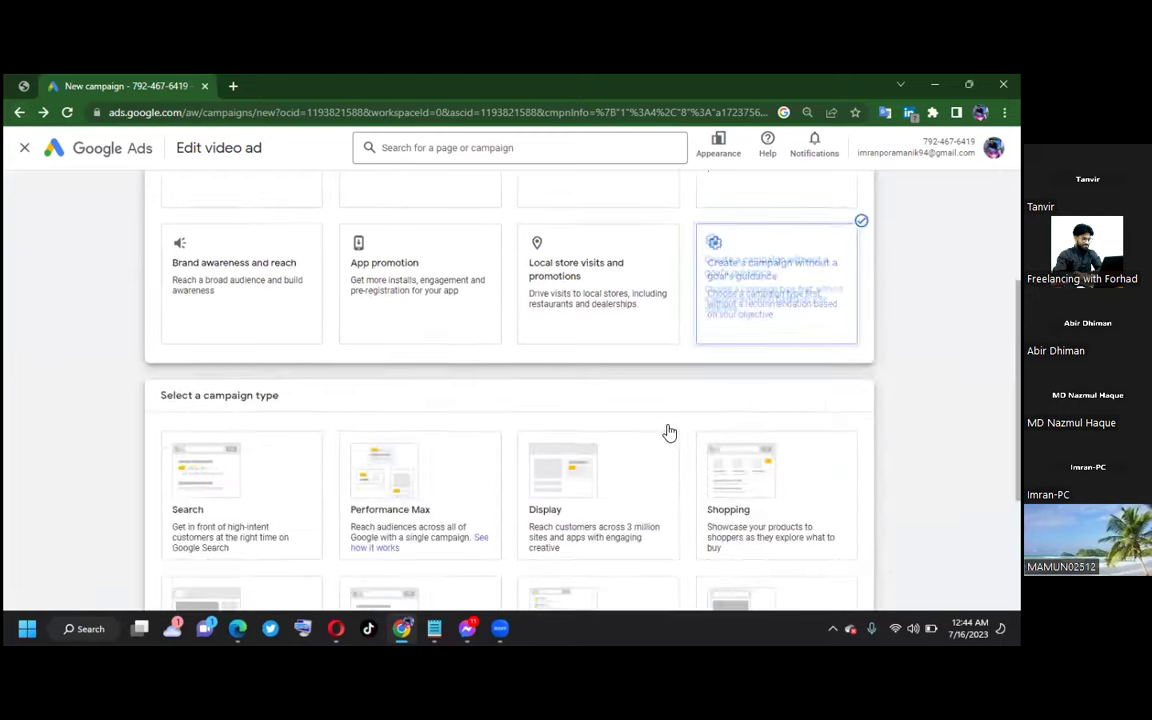
pyautogui.click(192, 458)
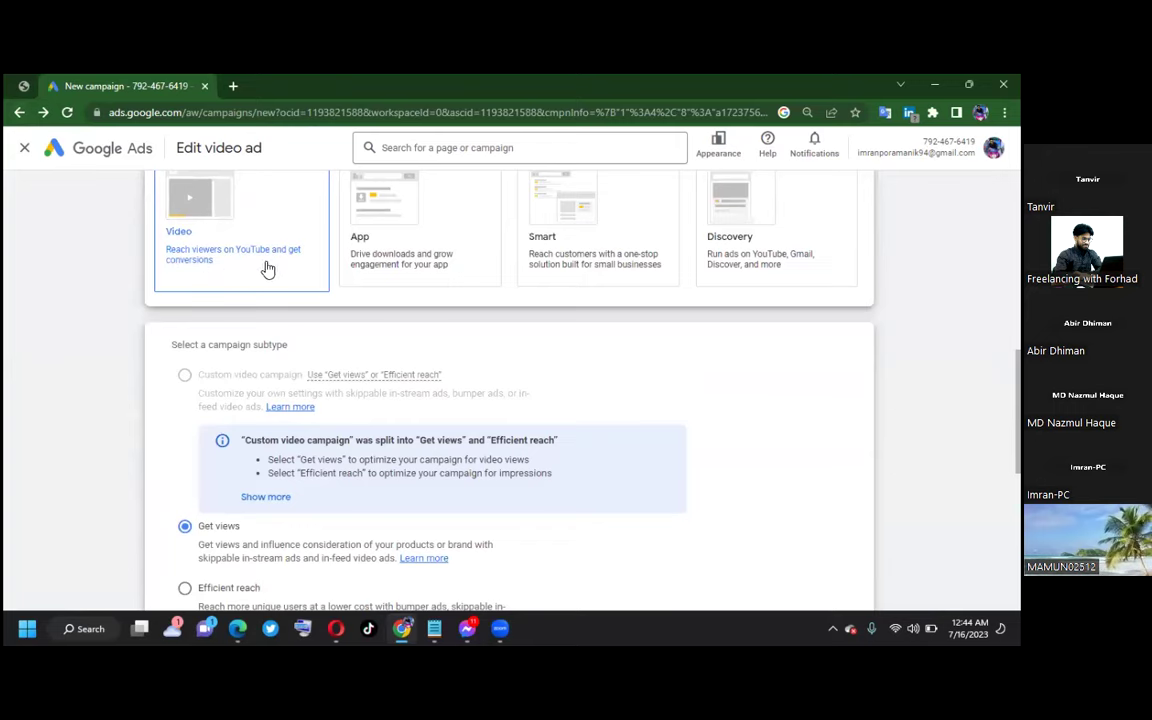
pyautogui.scroll(-1, 486, 391)
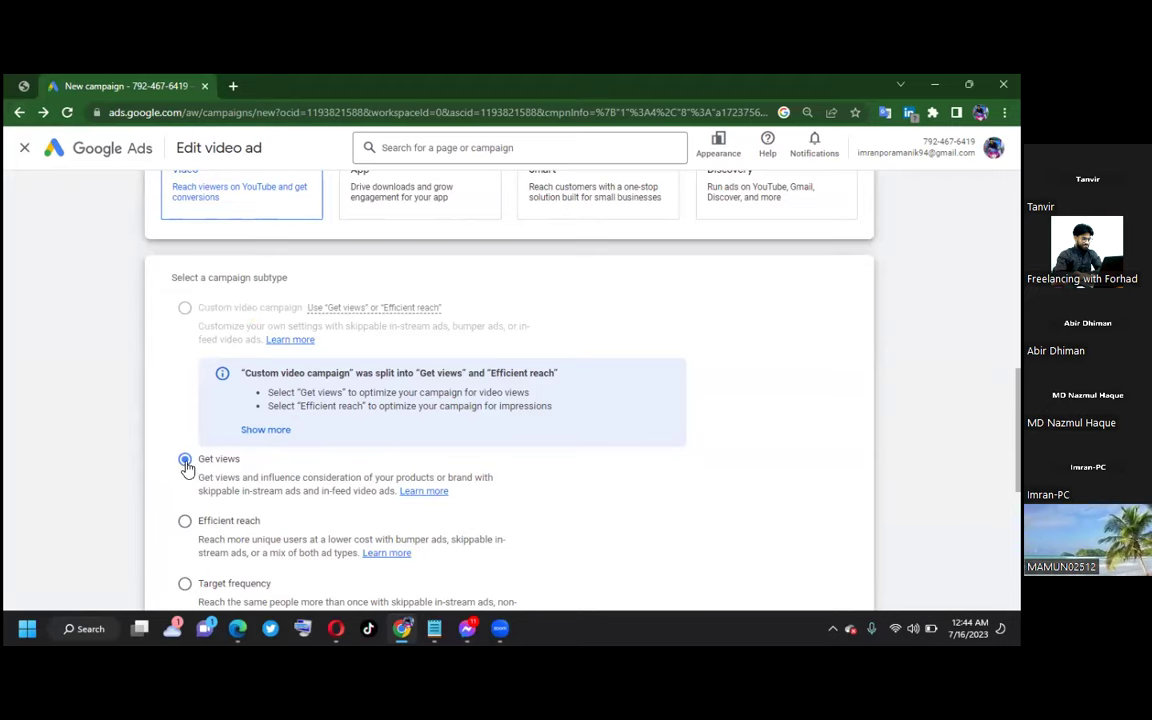
pyautogui.scroll(-4, 525, 440)
pyautogui.scroll(-2, 528, 441)
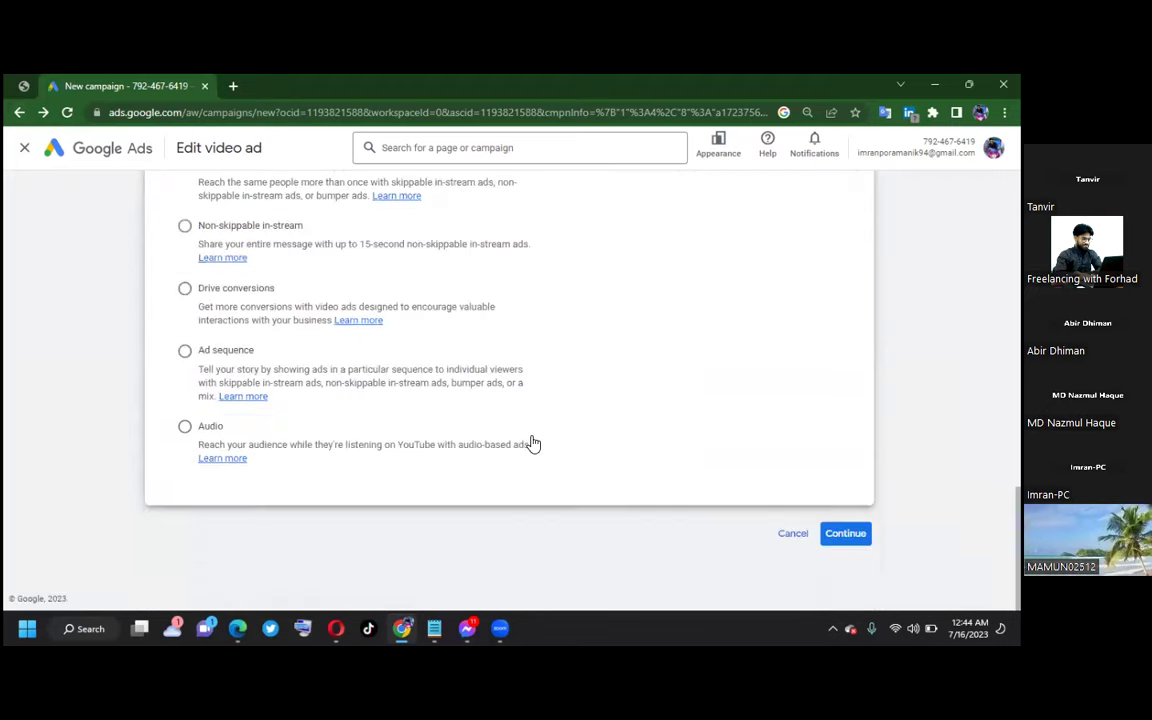
pyautogui.click(828, 540)
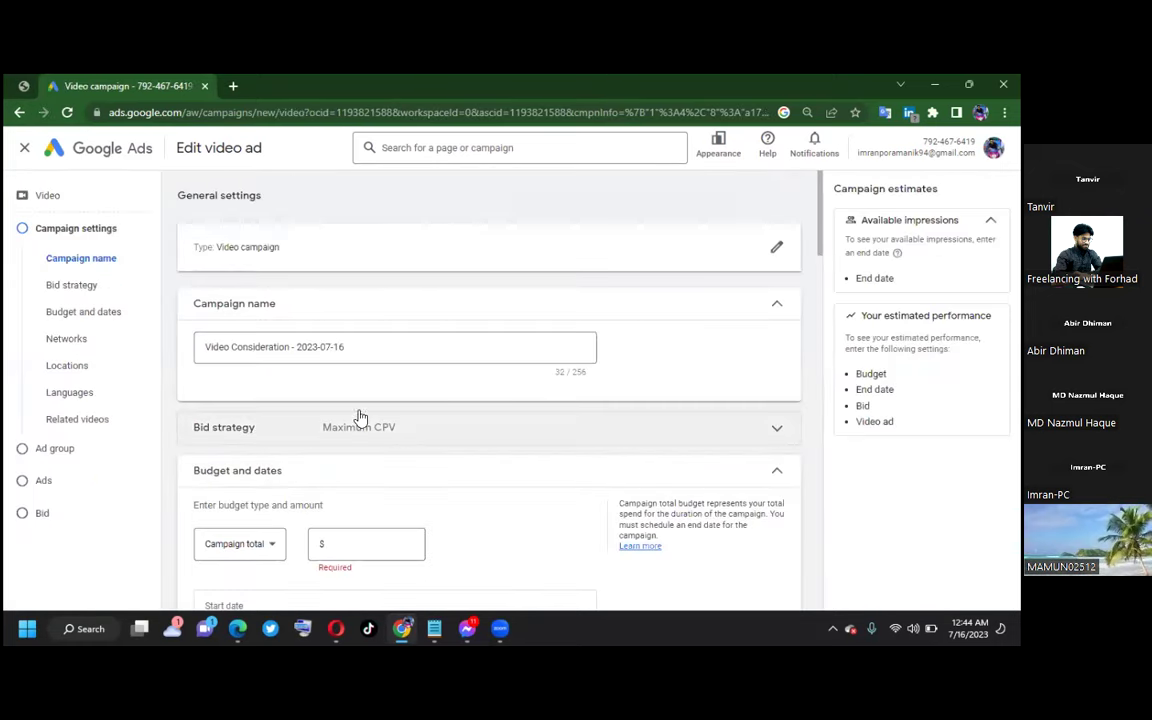
# Step: Set the campaign's budget type to Daily in the budget and dates settings
pyautogui.scroll(-1, 335, 395)
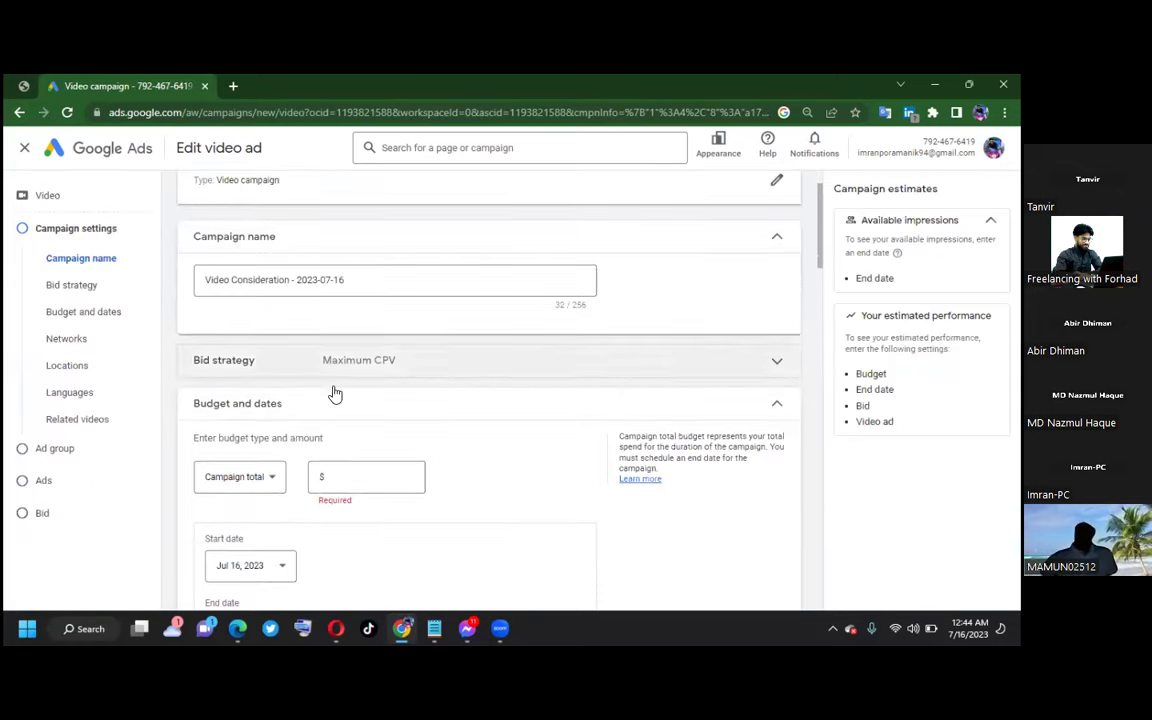
pyautogui.click(240, 478)
pyautogui.click(237, 481)
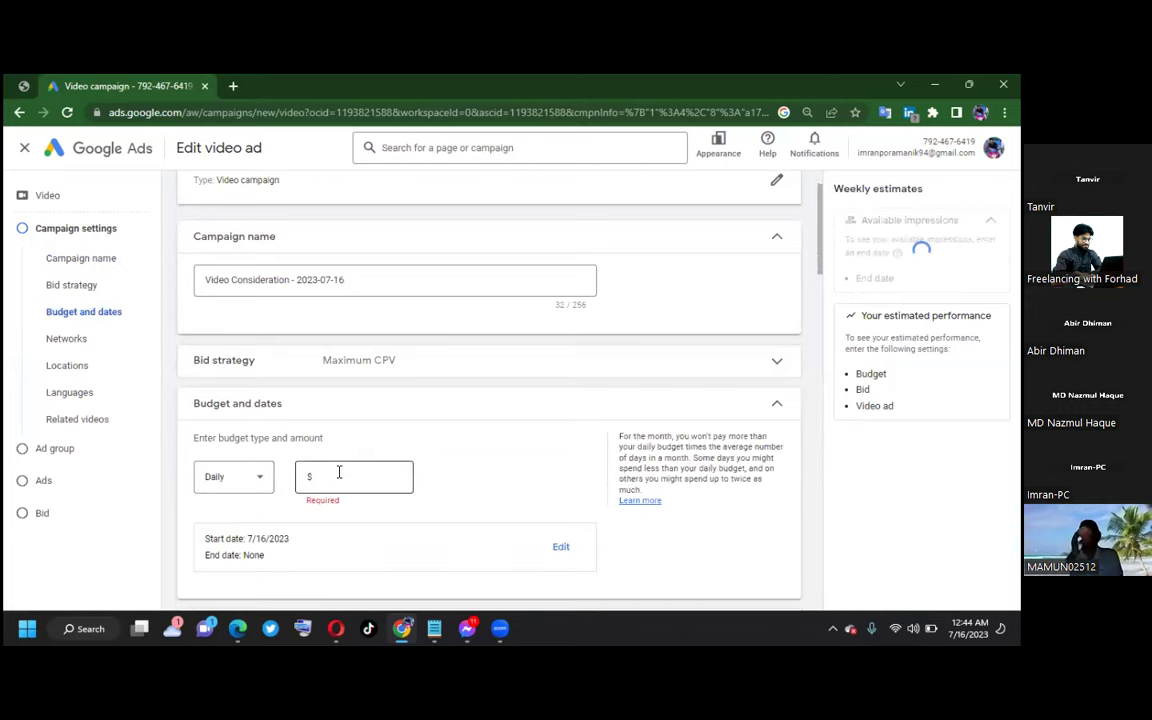
# Step: Discard the current campaign settings, return to the objective page and review the available video campaign subtypes
pyautogui.click(19, 113)
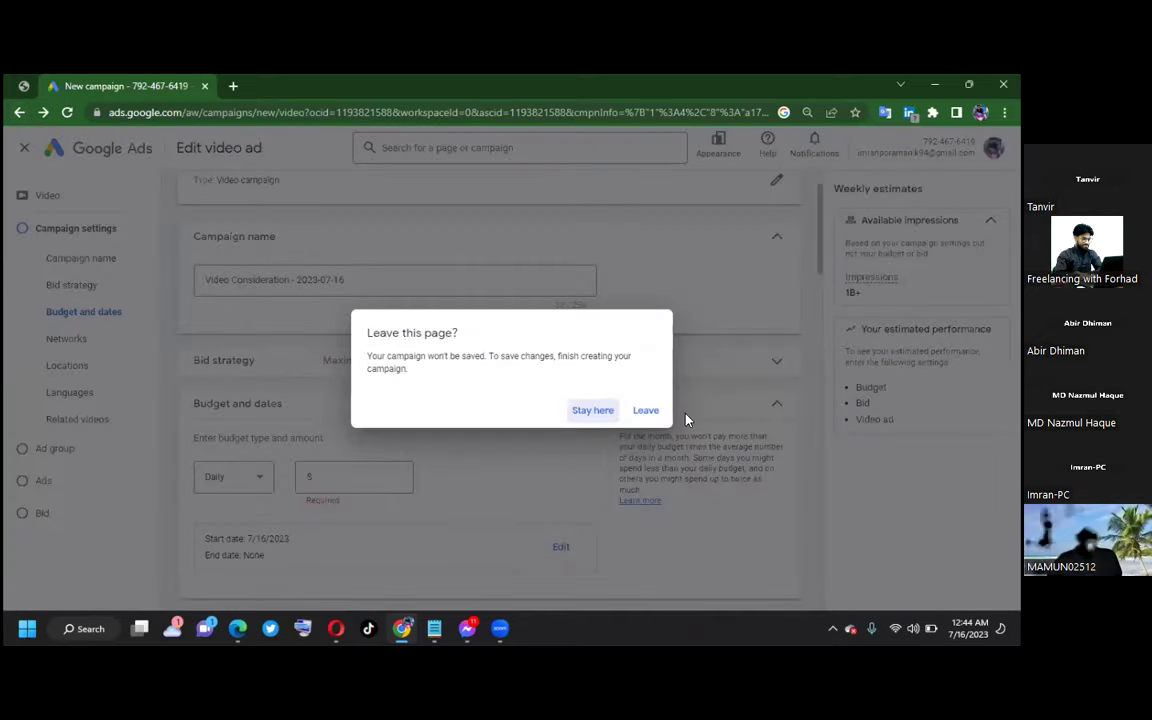
pyautogui.click(643, 412)
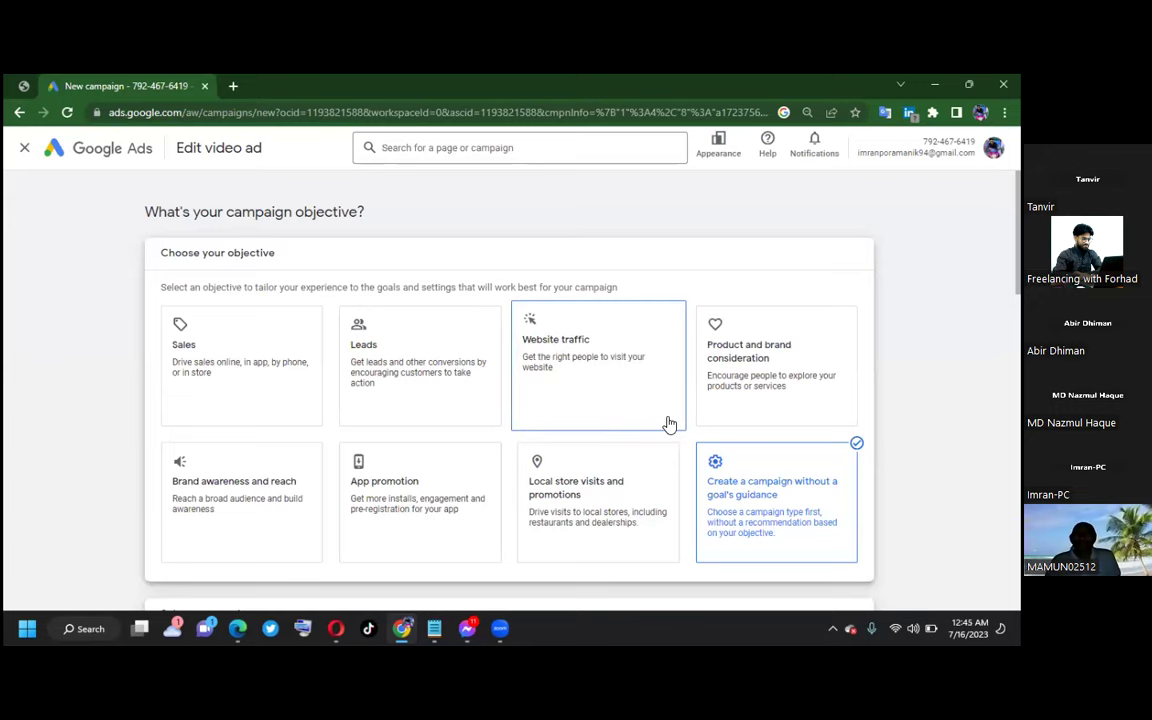
pyautogui.scroll(-2, 660, 424)
pyautogui.scroll(-2, 247, 519)
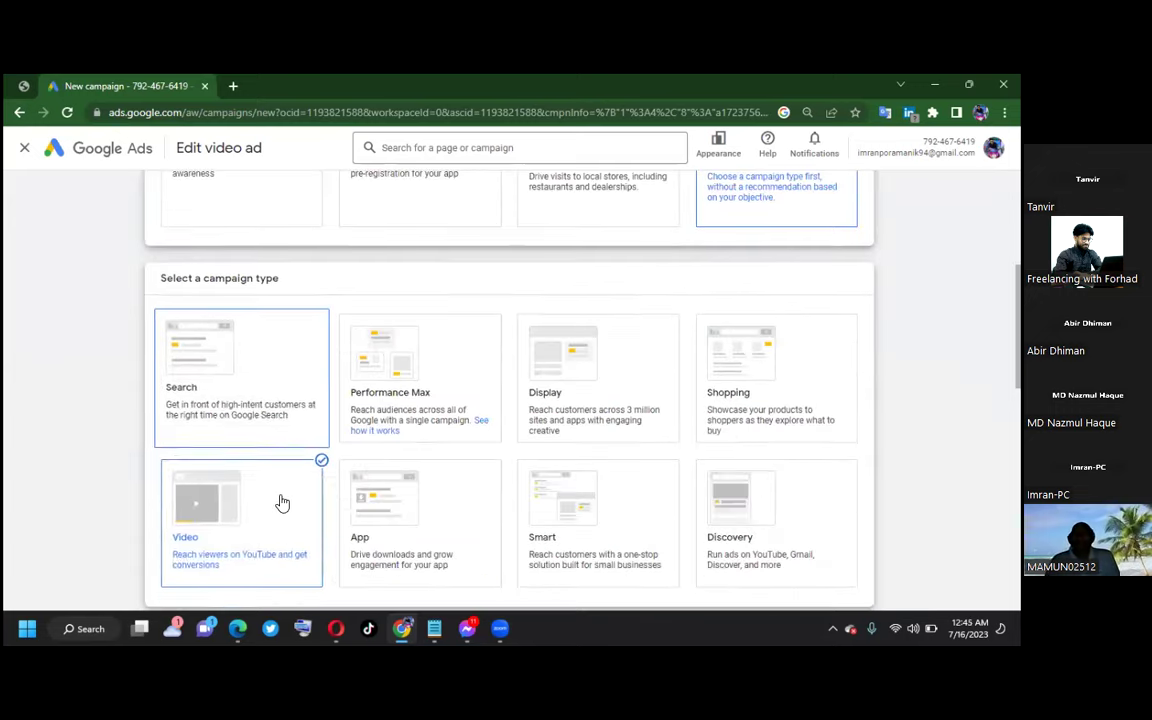
pyautogui.scroll(-2, 268, 495)
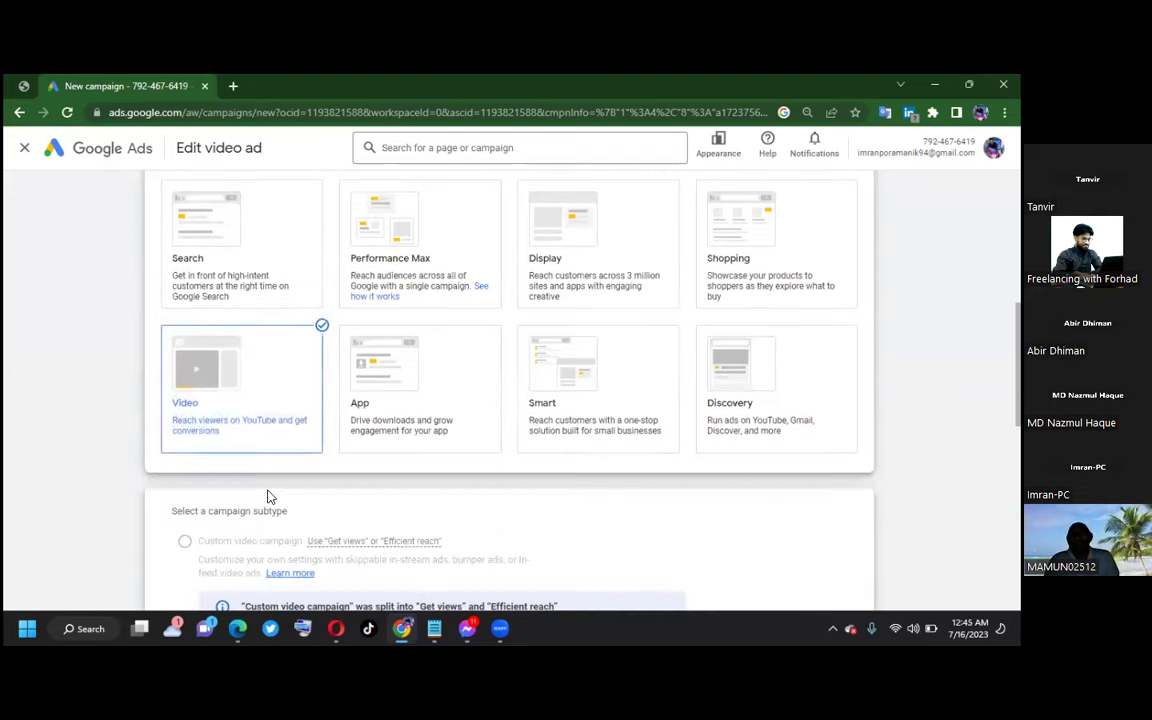
pyautogui.scroll(-2, 267, 437)
pyautogui.scroll(-2, 203, 539)
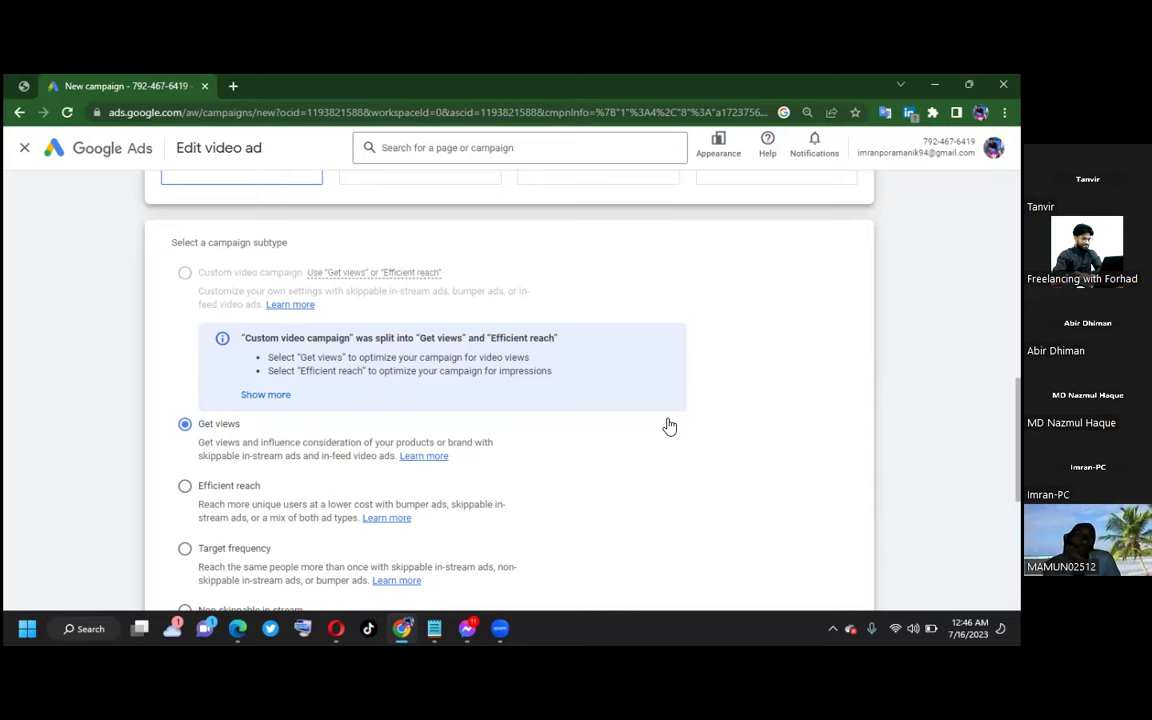
# Step: Change the objective to Brand awareness and reach, choose the Video type and continue with Non-skippable in-stream
pyautogui.scroll(5, 589, 419)
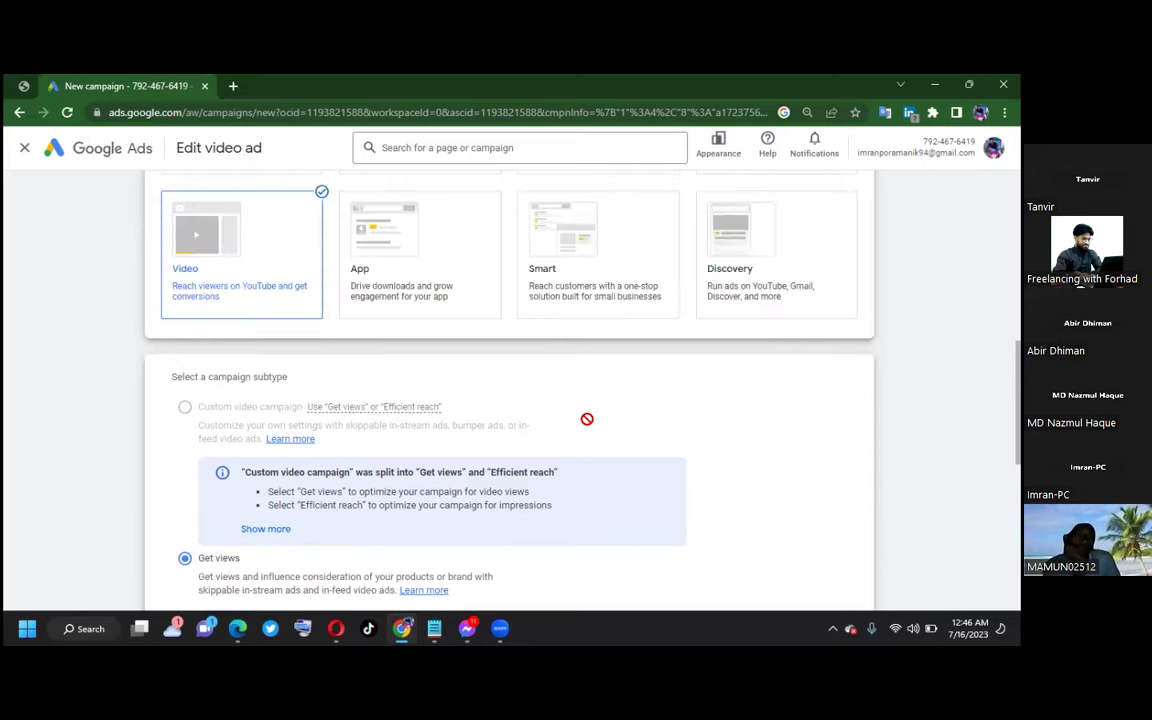
pyautogui.scroll(2, 559, 424)
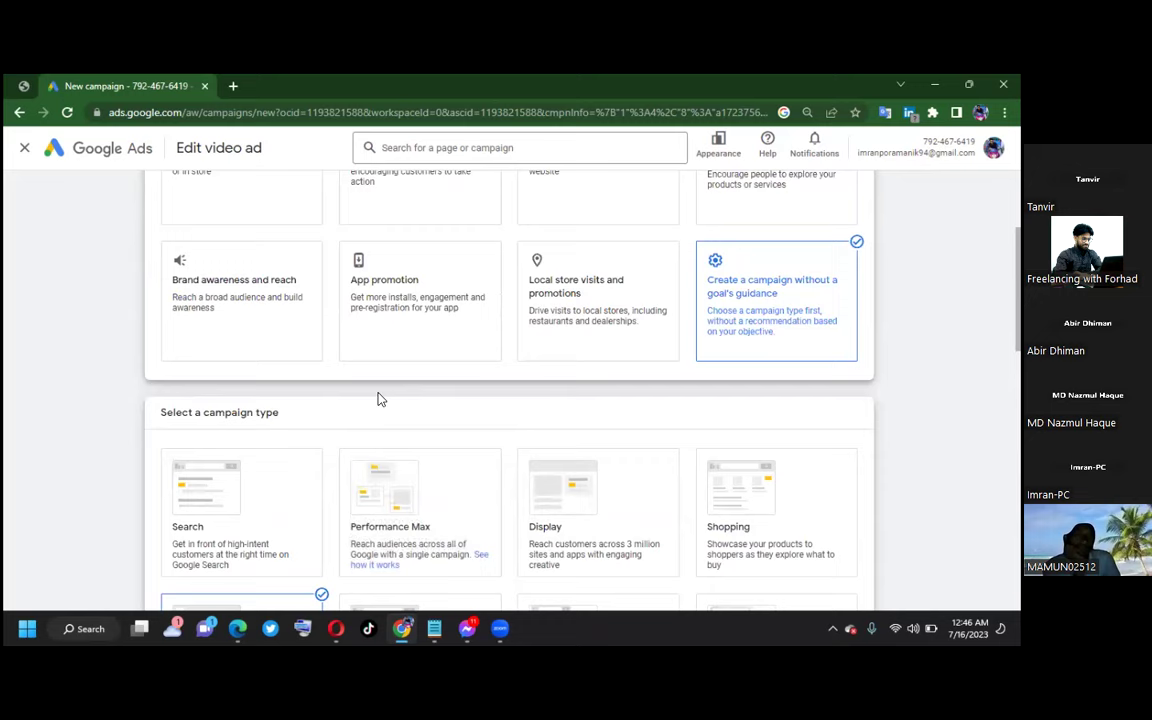
pyautogui.click(205, 295)
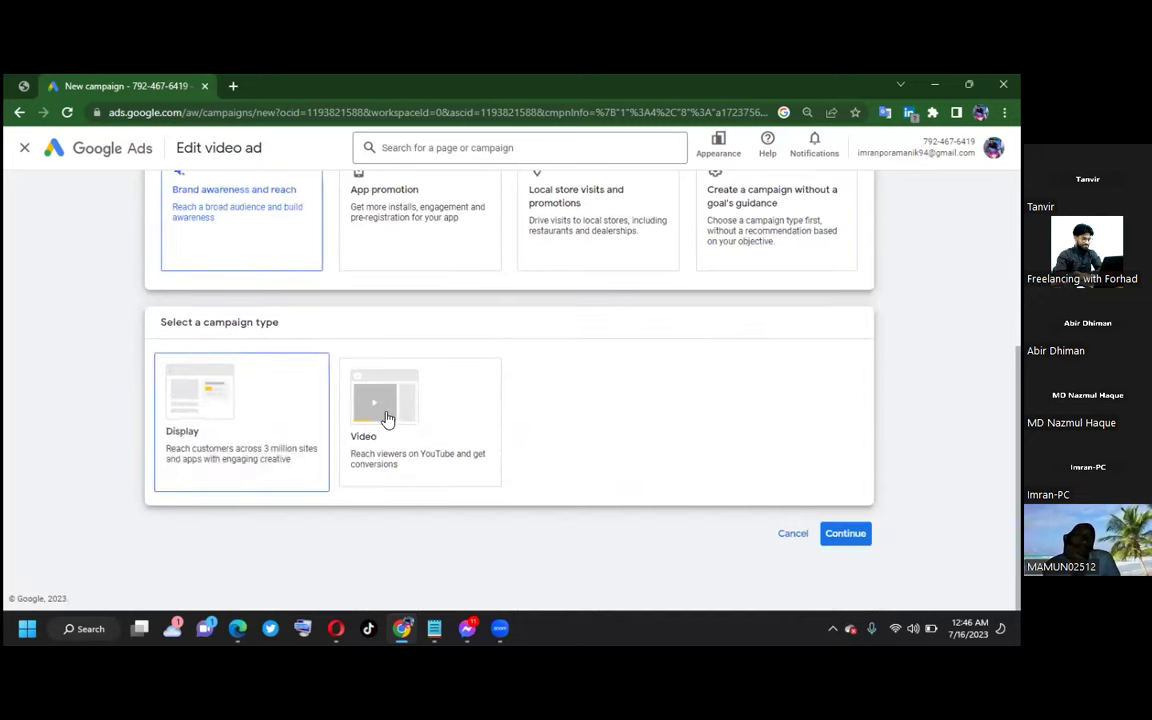
pyautogui.click(388, 415)
pyautogui.scroll(-2, 360, 395)
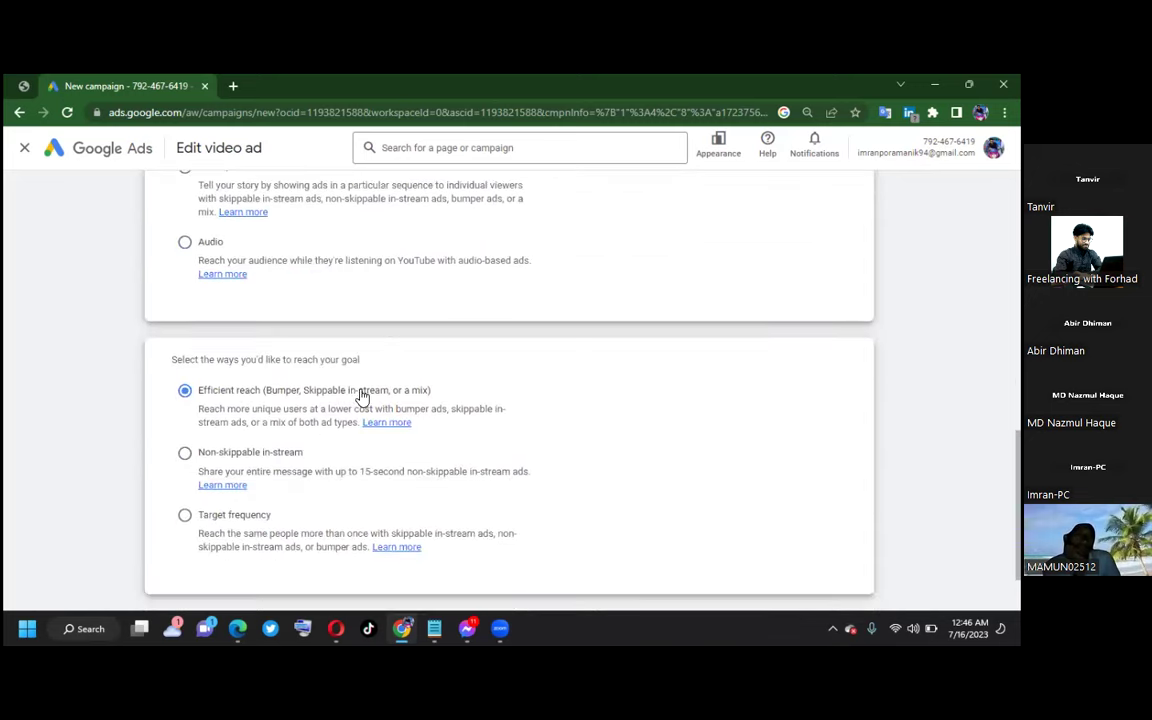
pyautogui.click(185, 455)
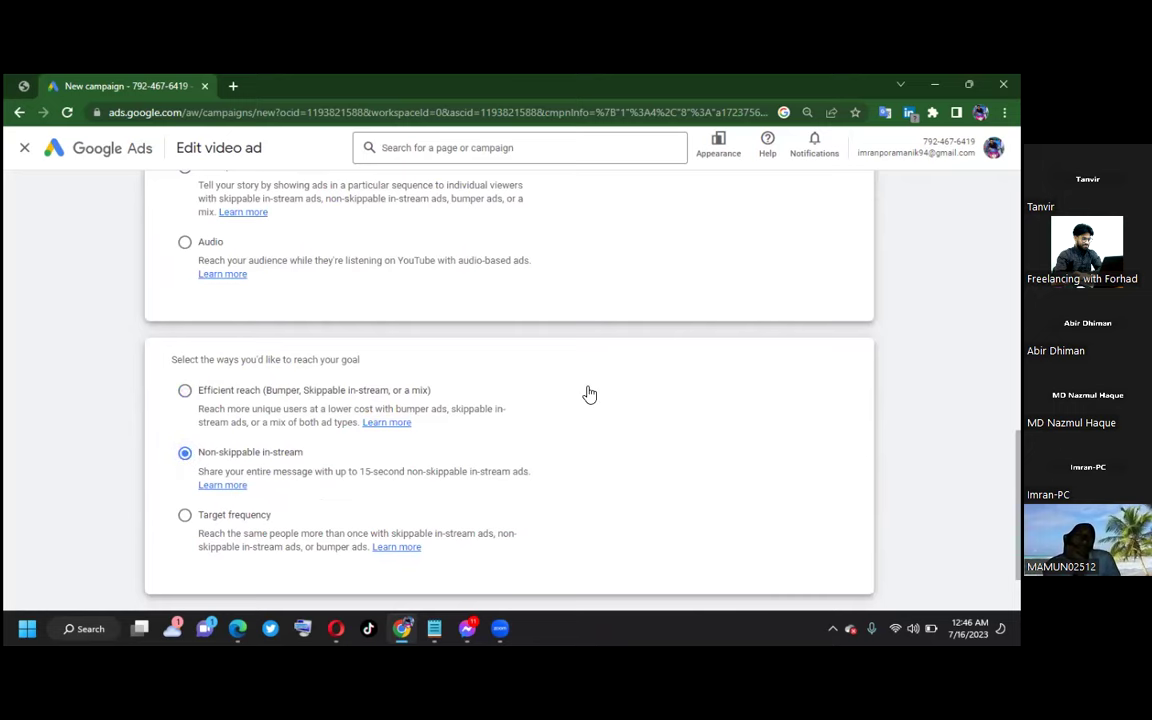
pyautogui.scroll(-2, 589, 385)
pyautogui.click(840, 543)
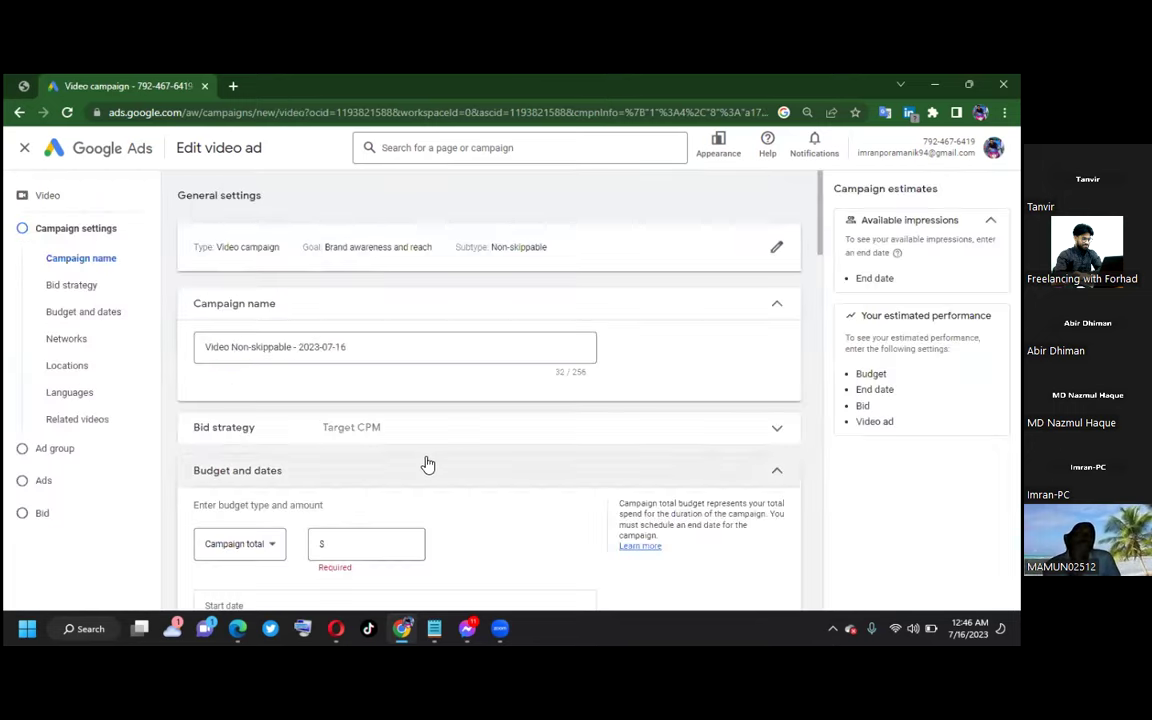
# Step: Set the campaign's budget type to Daily with an amount of $15
pyautogui.scroll(-1, 330, 470)
pyautogui.click(237, 477)
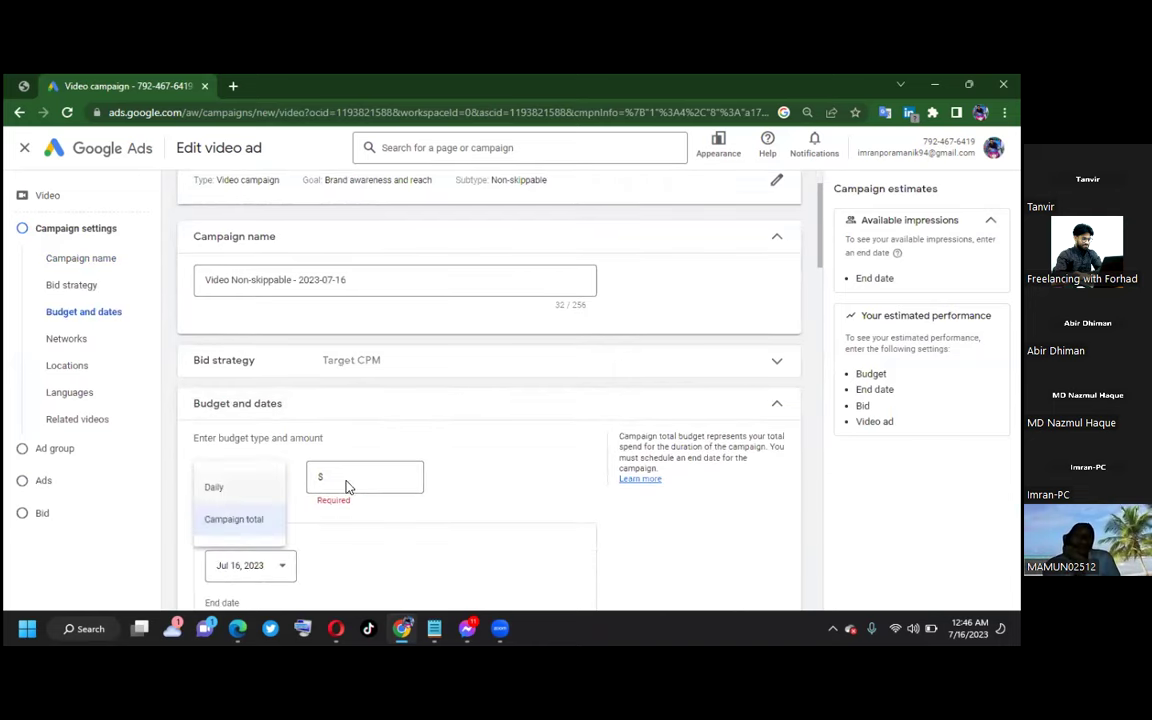
pyautogui.click(216, 483)
pyautogui.click(395, 477)
pyautogui.write('15')
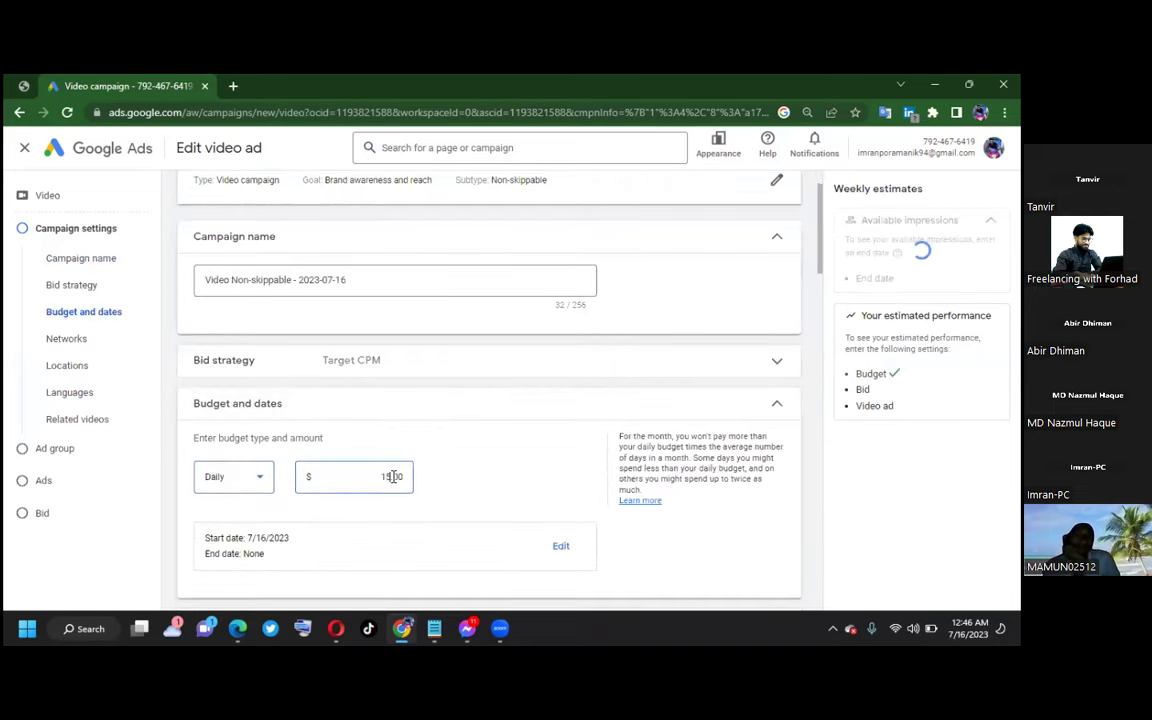
# Step: Remove English from the campaign's target languages
pyautogui.scroll(-1, 443, 480)
pyautogui.scroll(-3, 443, 479)
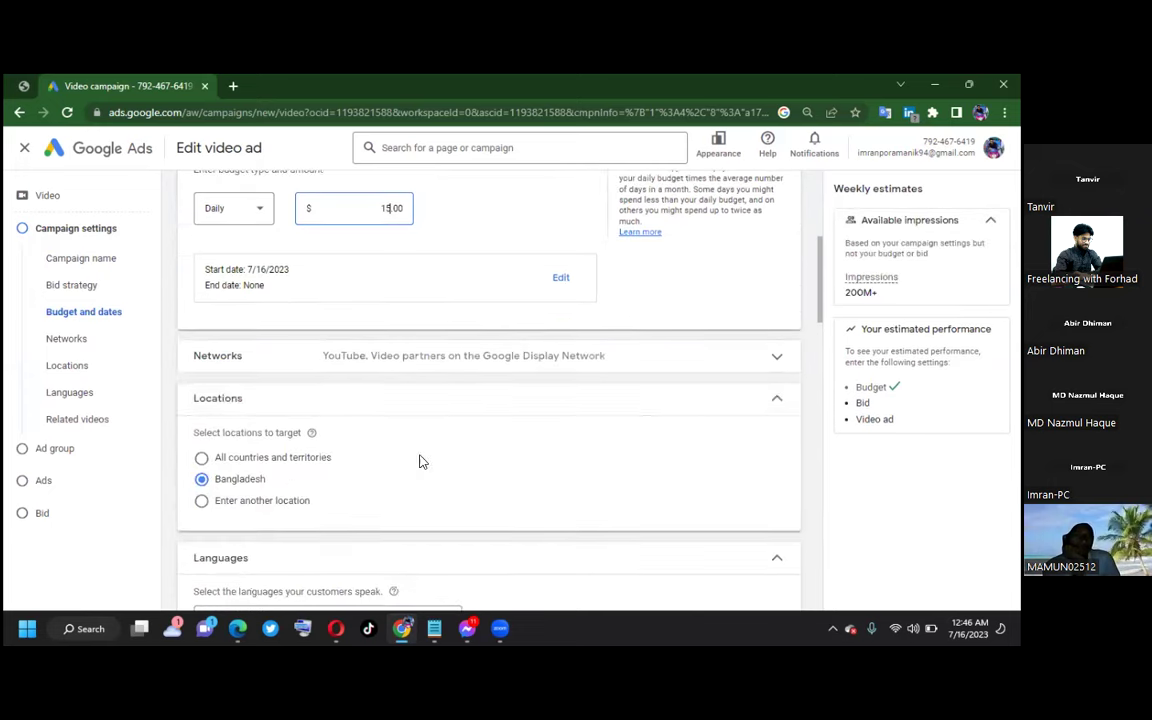
pyautogui.scroll(-1, 360, 400)
pyautogui.scroll(-2, 369, 394)
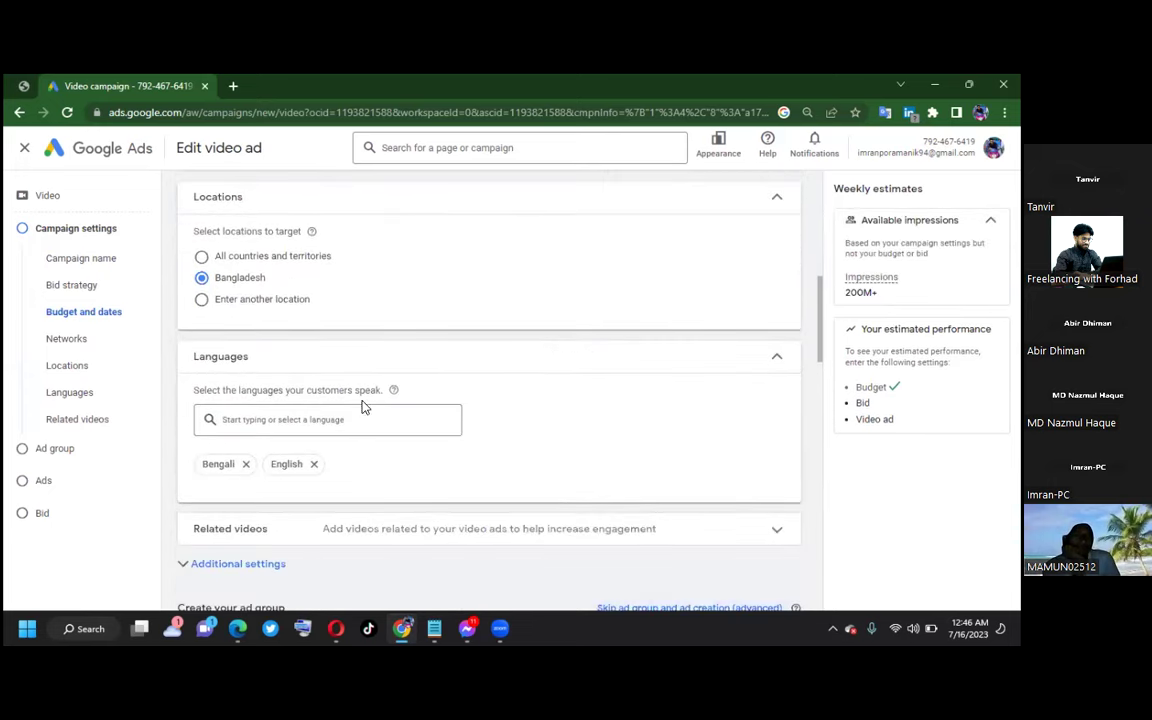
pyautogui.scroll(-2, 355, 412)
pyautogui.click(313, 329)
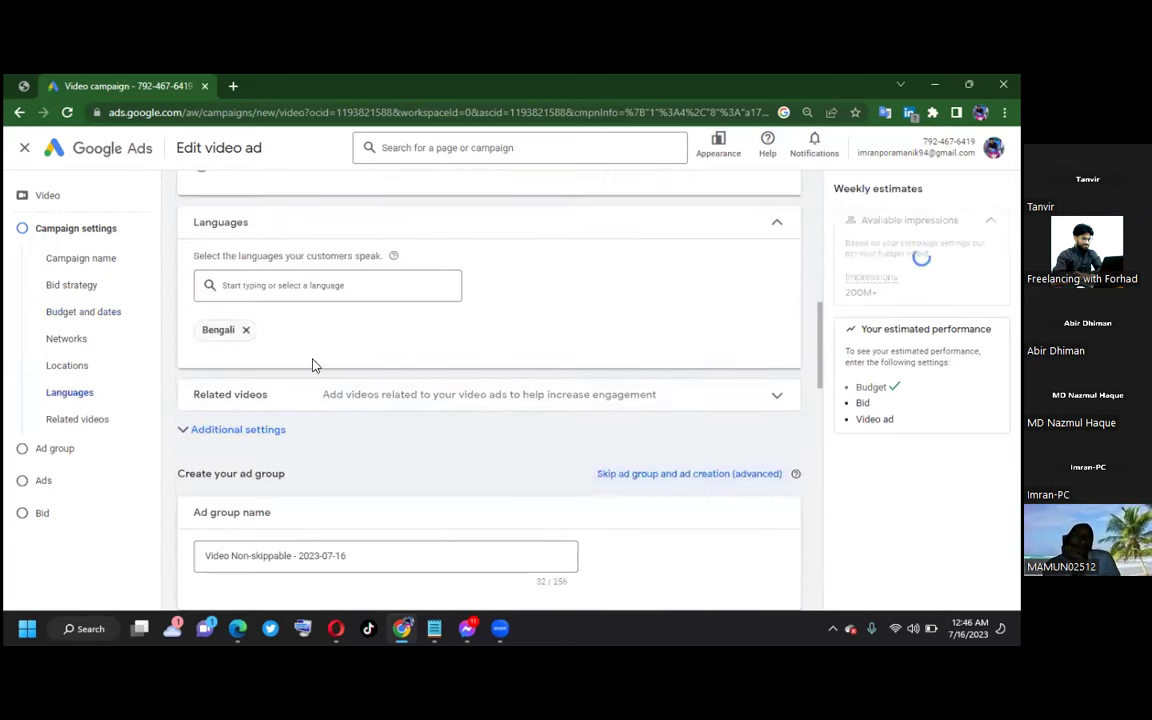
# Step: Restrict the campaign's device targeting to mobile phones by excluding computers, tablets and TV screens
pyautogui.click(239, 432)
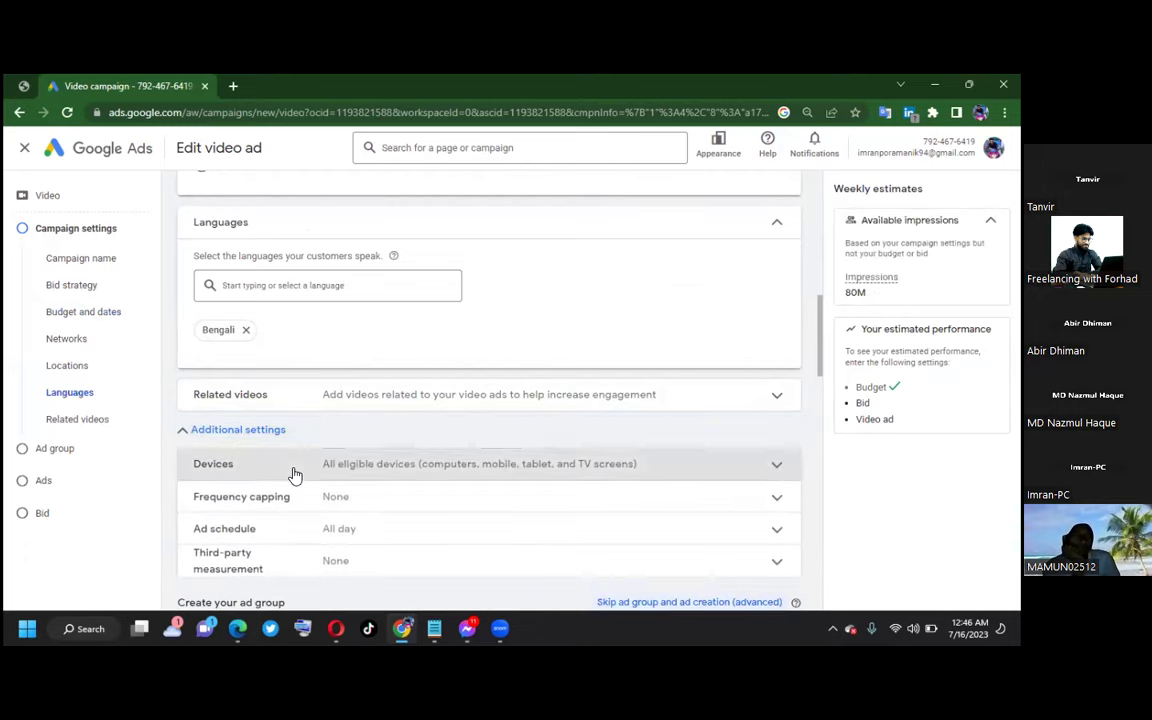
pyautogui.click(290, 484)
pyautogui.click(301, 541)
pyautogui.scroll(-3, 305, 540)
pyautogui.click(229, 433)
pyautogui.click(234, 404)
pyautogui.click(288, 380)
# Step: Exclude the Unknown gender and the age groups 45-54, 55-64, 65+ and Unknown from the ad group's demographics
pyautogui.scroll(-4, 386, 398)
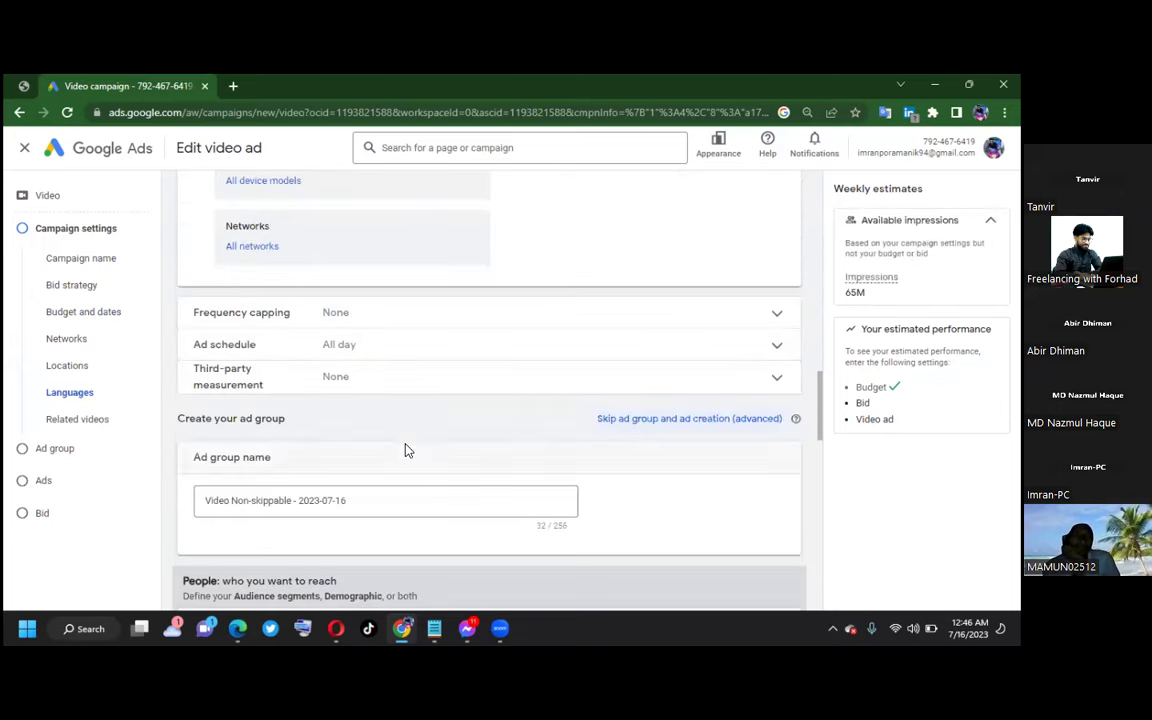
pyautogui.scroll(-2, 404, 450)
pyautogui.click(380, 426)
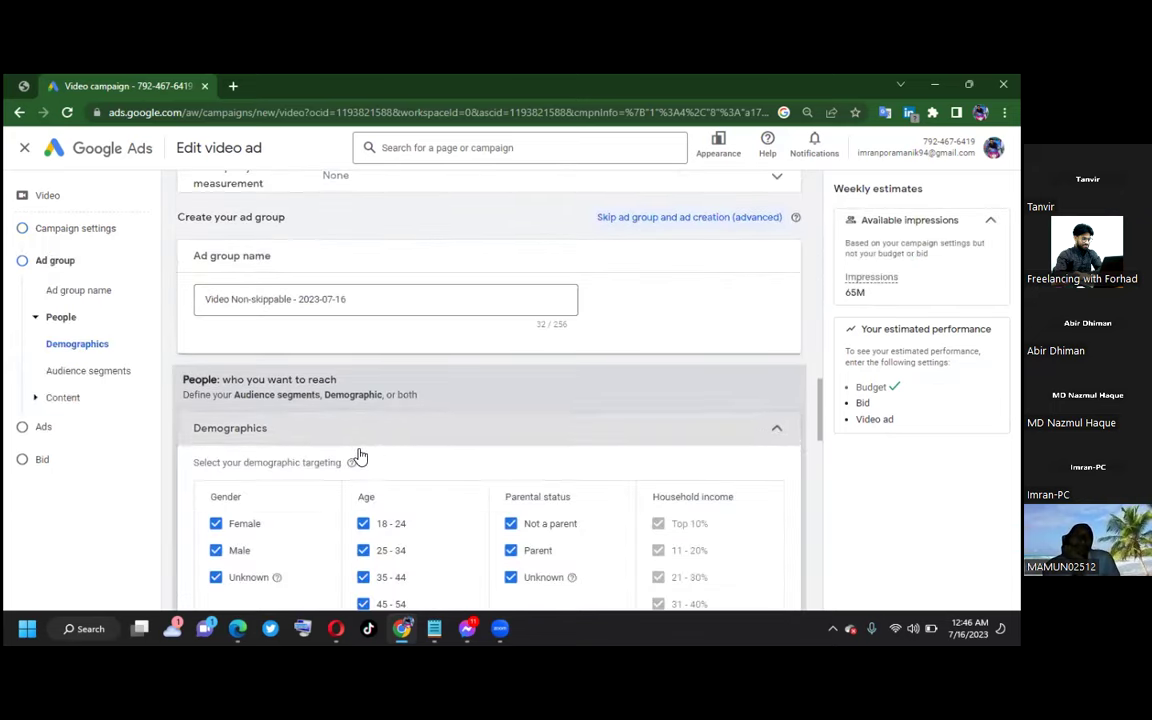
pyautogui.scroll(-1, 300, 470)
pyautogui.click(250, 452)
pyautogui.click(363, 550)
pyautogui.click(363, 523)
pyautogui.click(363, 496)
pyautogui.click(362, 470)
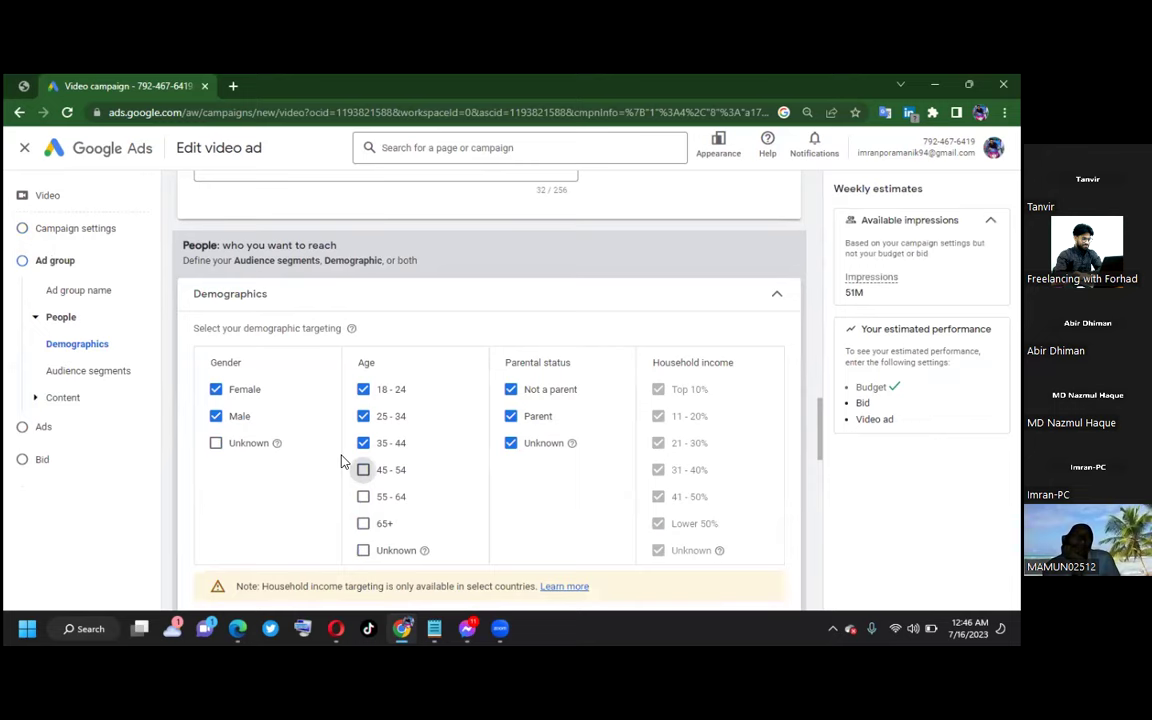
# Step: Add English back to the campaign's target languages
pyautogui.scroll(1, 339, 463)
pyautogui.scroll(10, 339, 463)
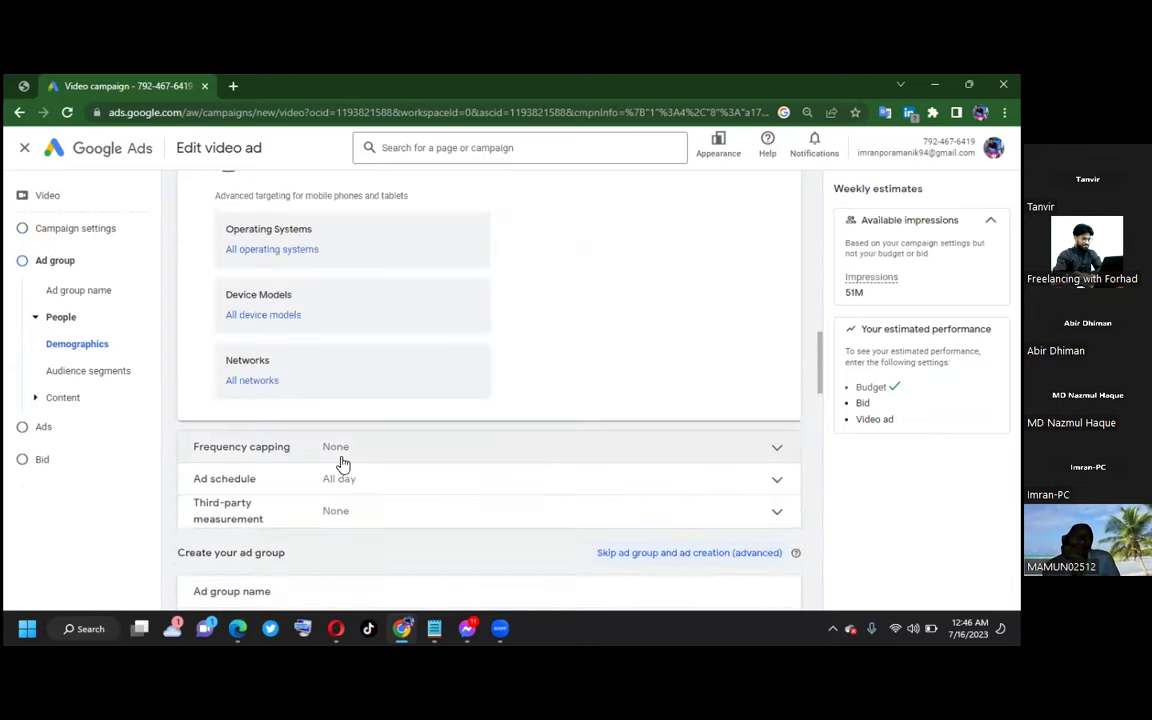
pyautogui.scroll(5, 339, 463)
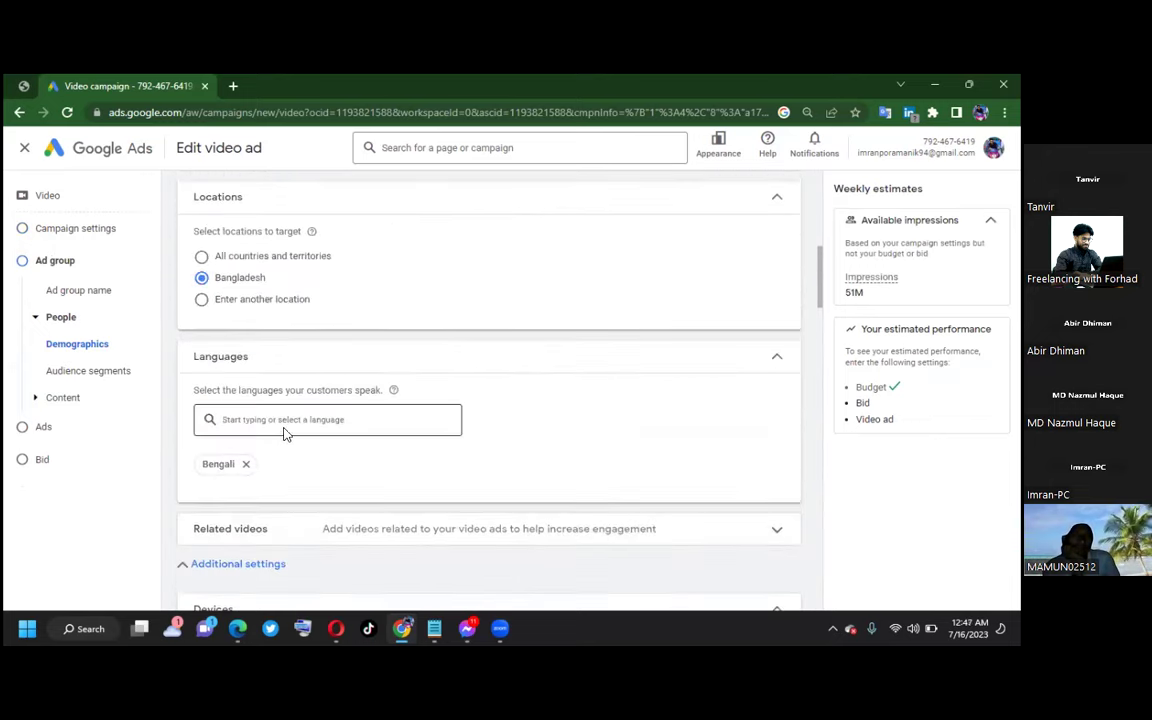
pyautogui.click(284, 420)
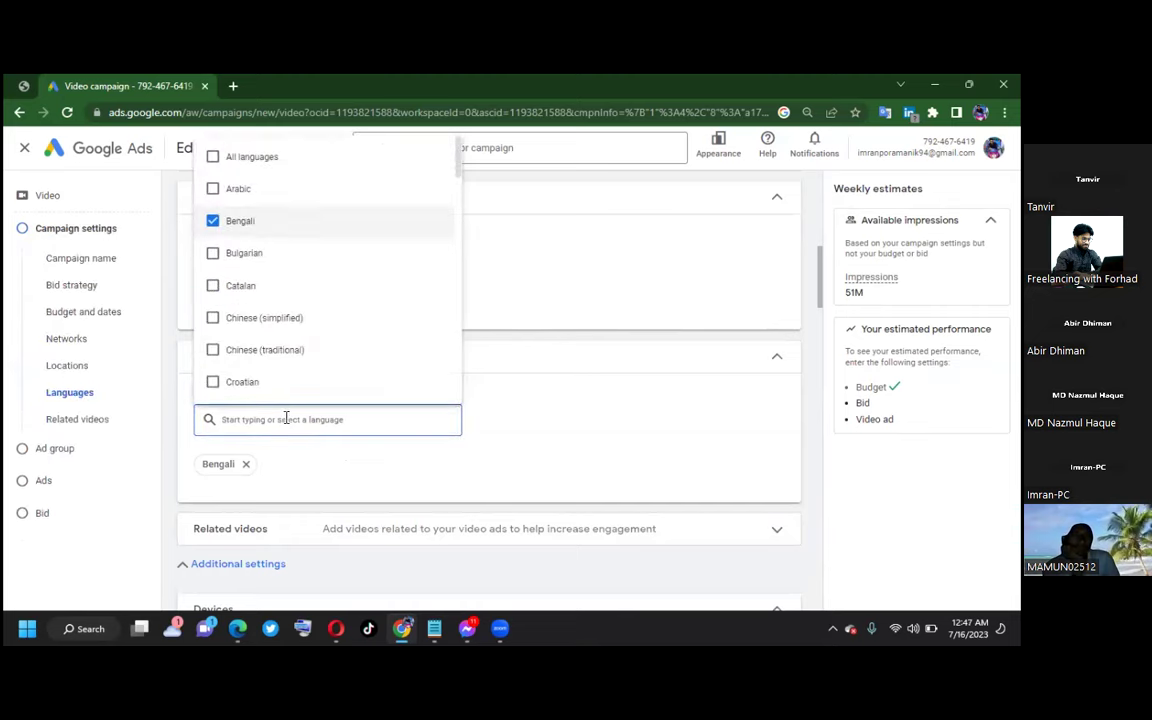
pyautogui.write('e')
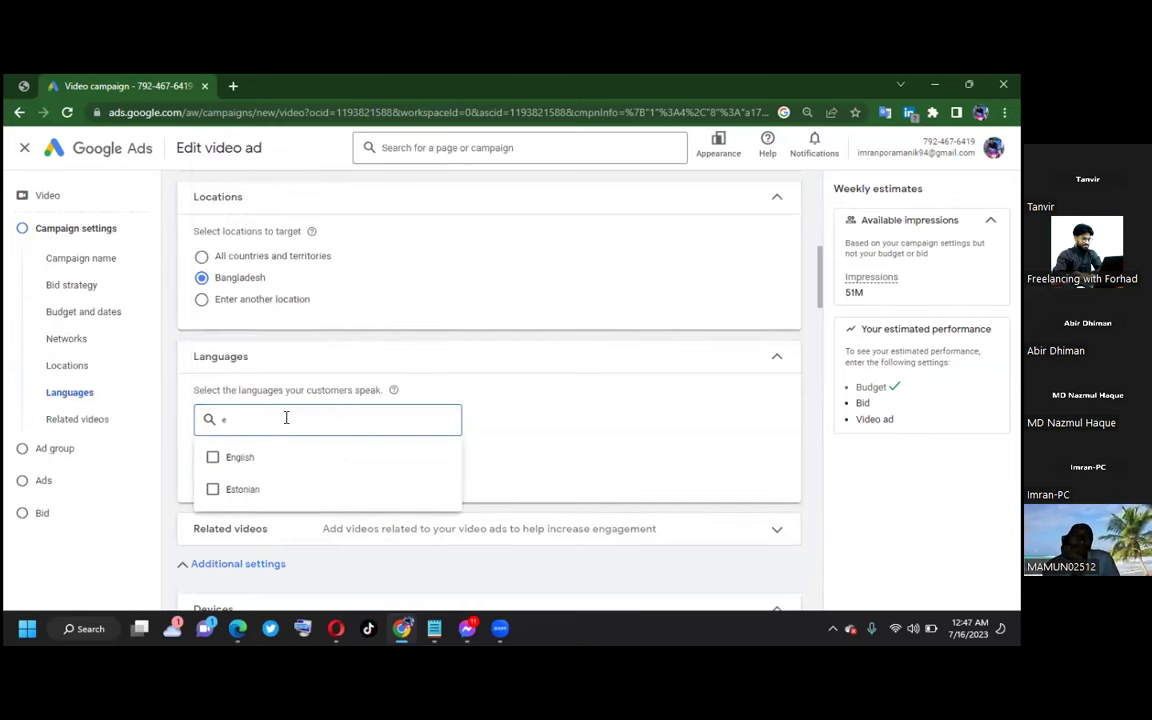
pyautogui.click(213, 458)
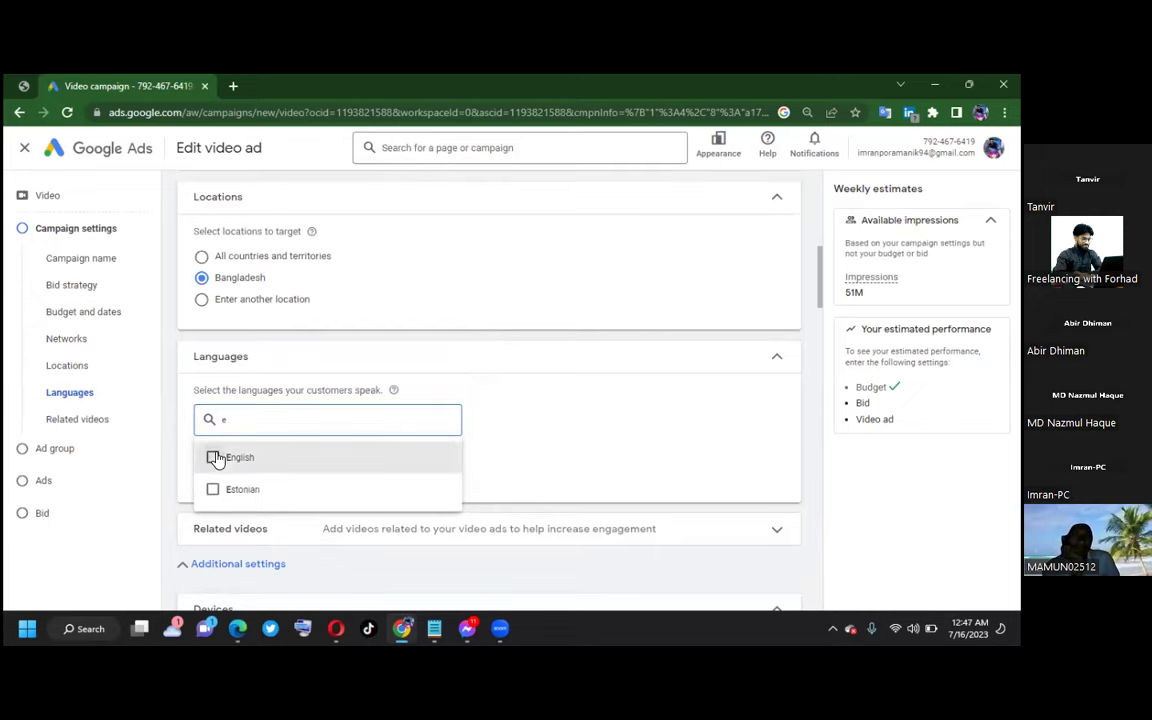
pyautogui.click(534, 391)
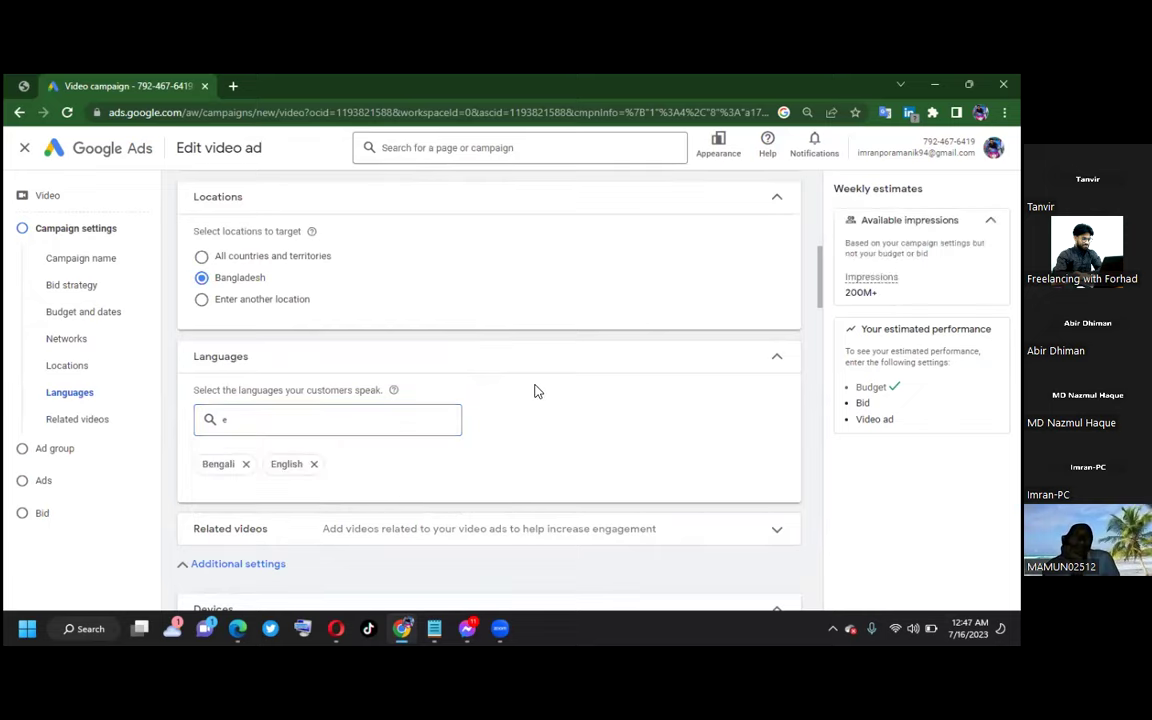
# Step: Exclude the Unknown parental status from the ad group's demographic targeting
pyautogui.scroll(-2, 520, 403)
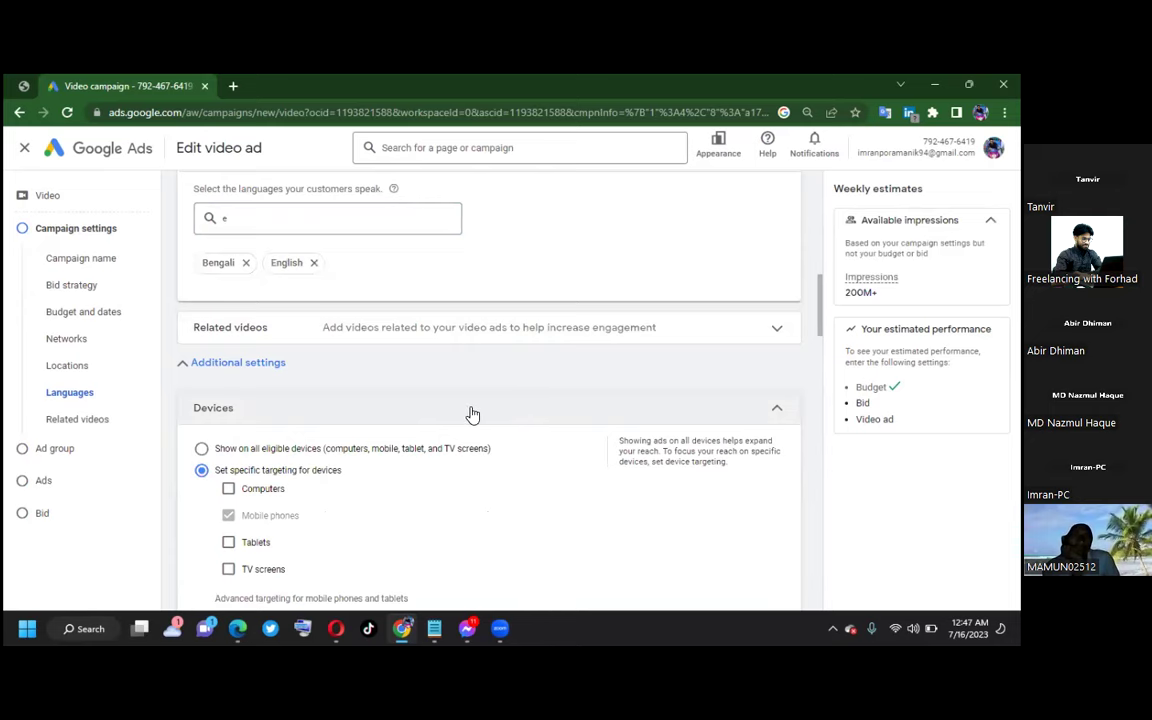
pyautogui.scroll(-2, 471, 413)
pyautogui.scroll(-10, 471, 413)
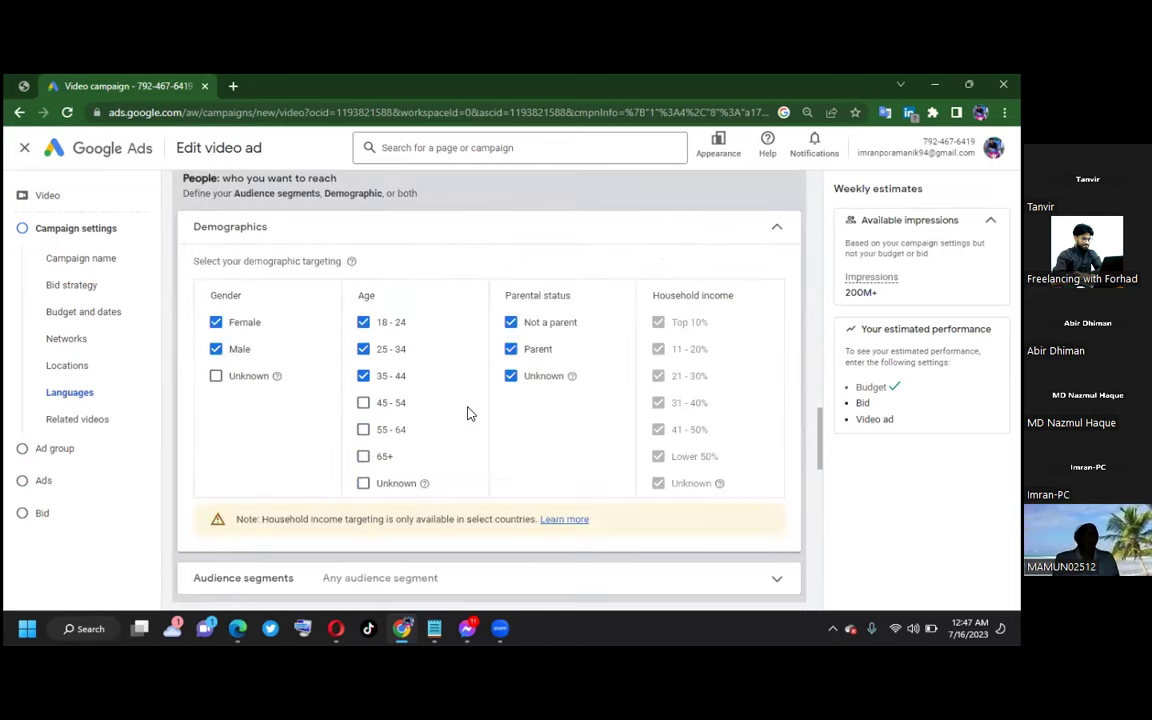
pyautogui.scroll(-2, 480, 400)
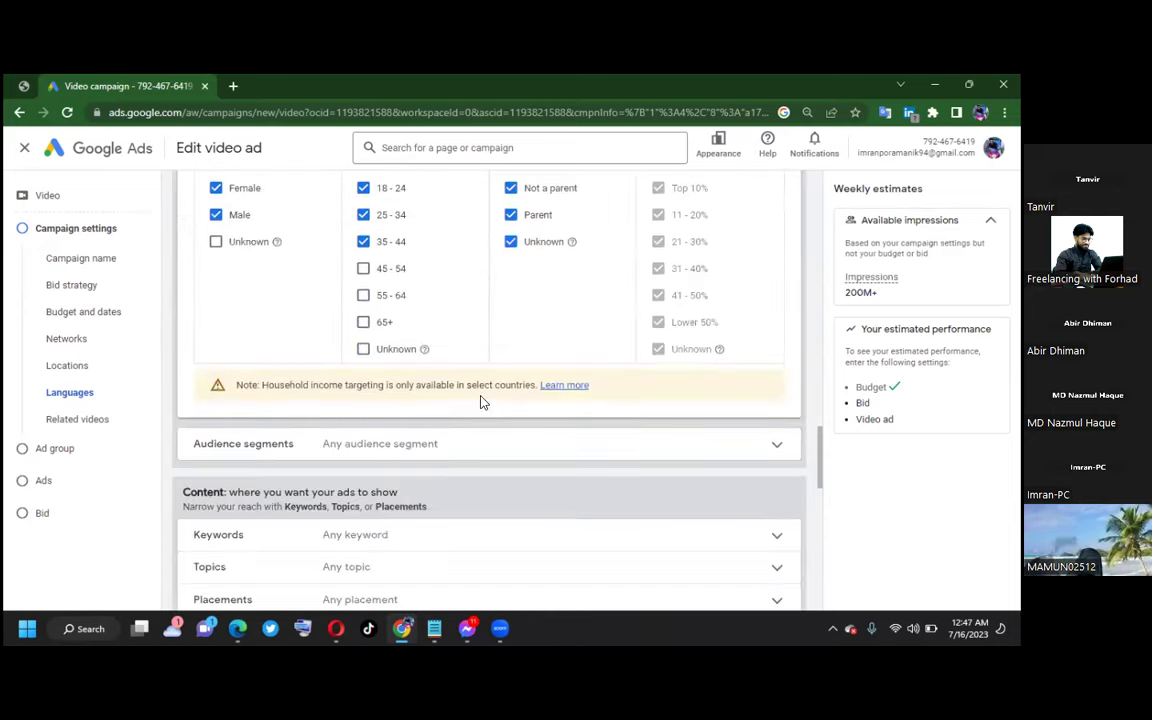
pyautogui.click(510, 244)
# Step: Select the Technology audience segment for the ad group
pyautogui.scroll(-2, 429, 352)
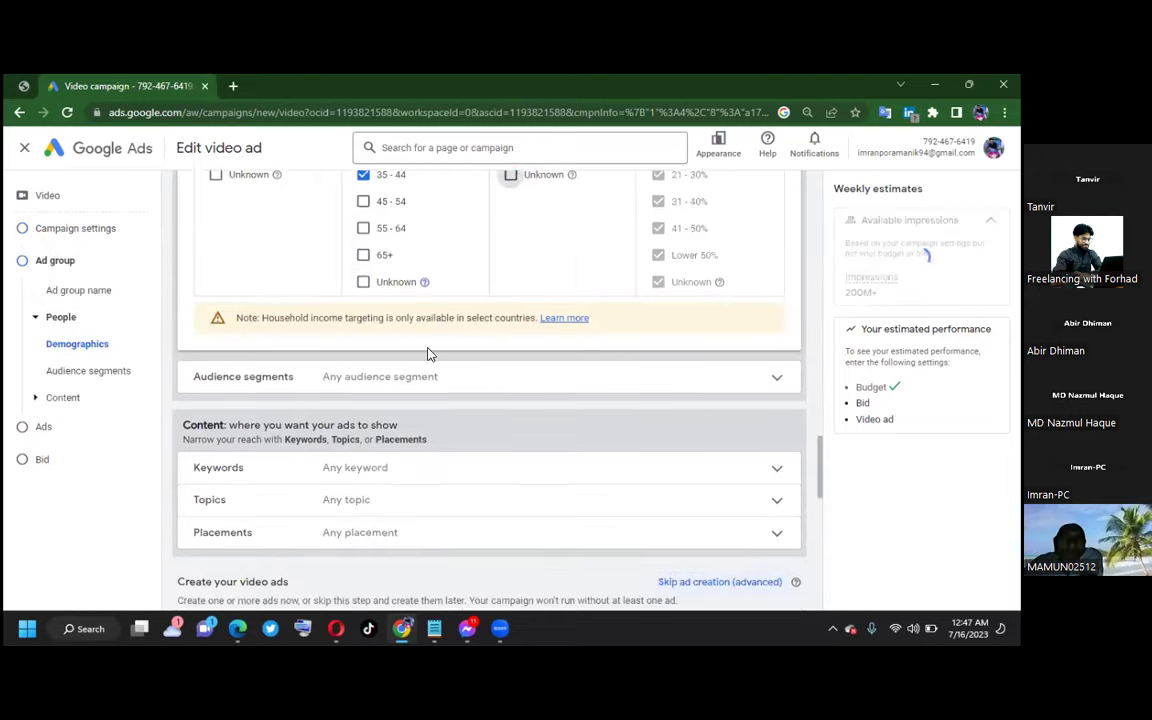
pyautogui.click(383, 317)
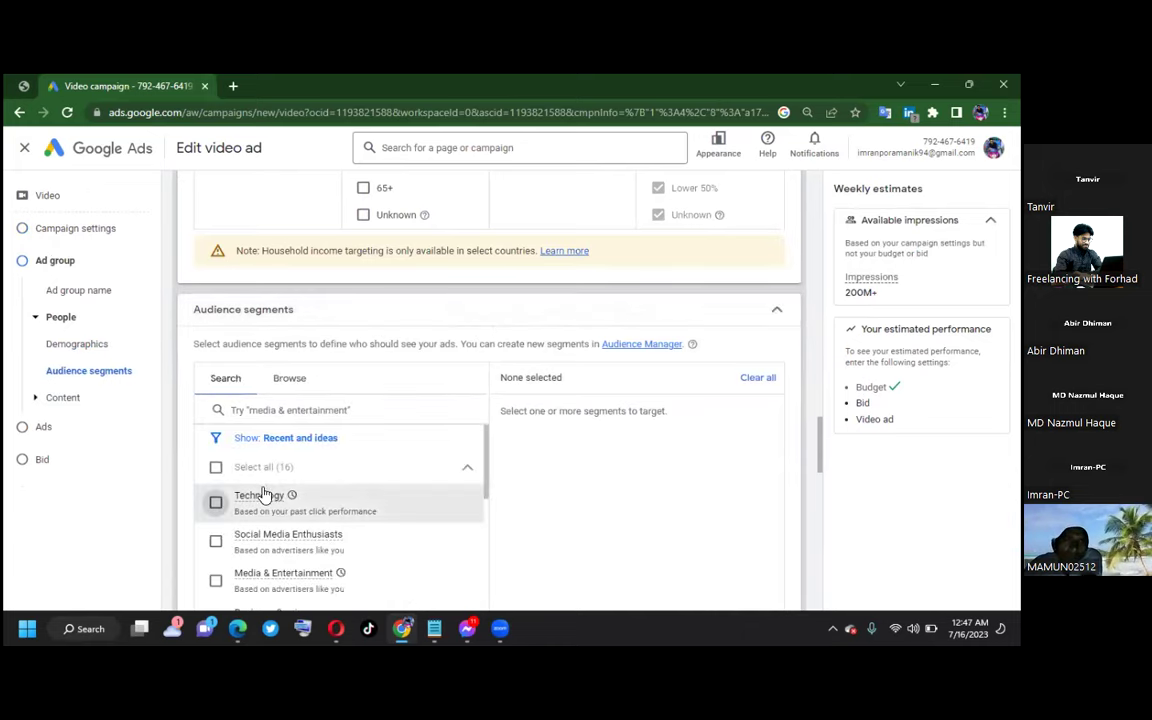
pyautogui.click(262, 495)
# Step: Expand the ad group's keyword targeting, and copy the block of Bengali keywords at the start of the Fine file in Notepad
pyautogui.scroll(-3, 572, 413)
pyautogui.scroll(-4, 572, 413)
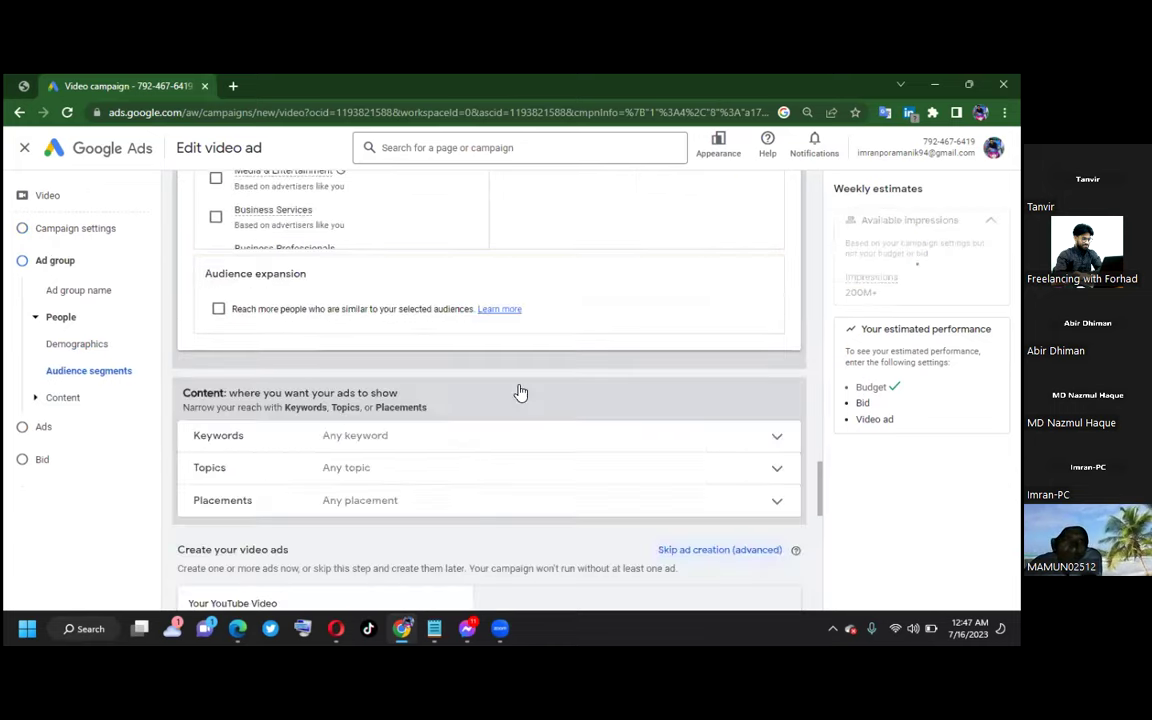
pyautogui.click(357, 370)
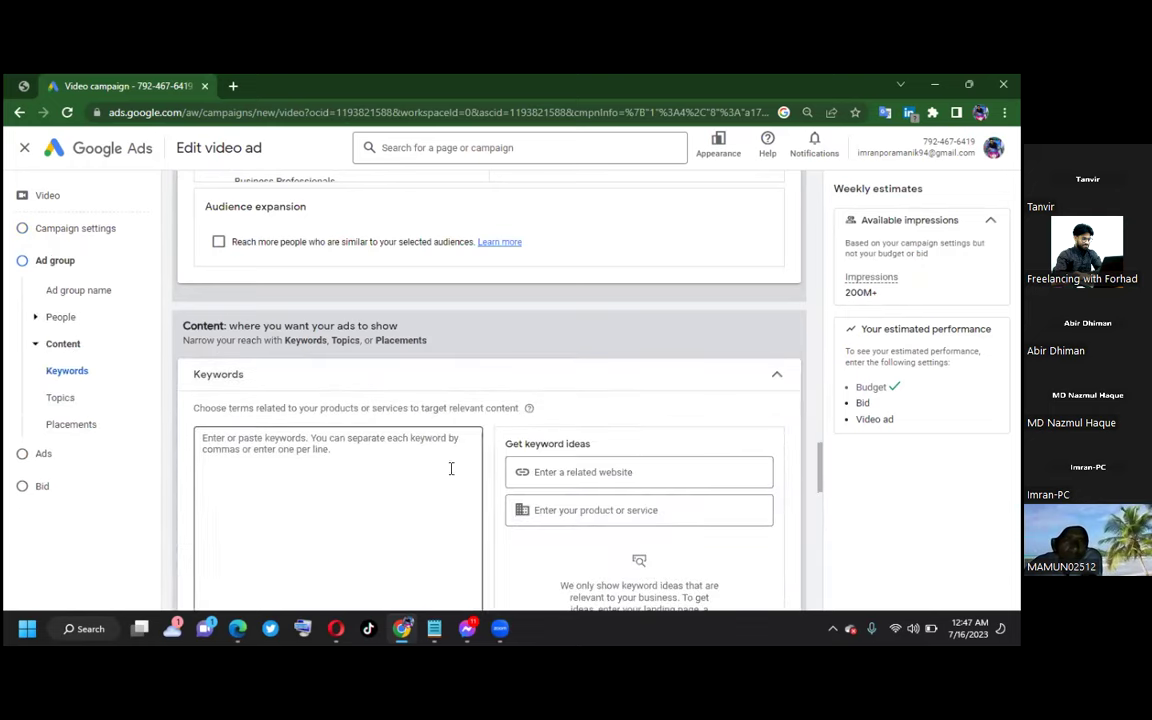
pyautogui.scroll(-2, 455, 500)
pyautogui.click(435, 629)
pyautogui.scroll(15, 355, 465)
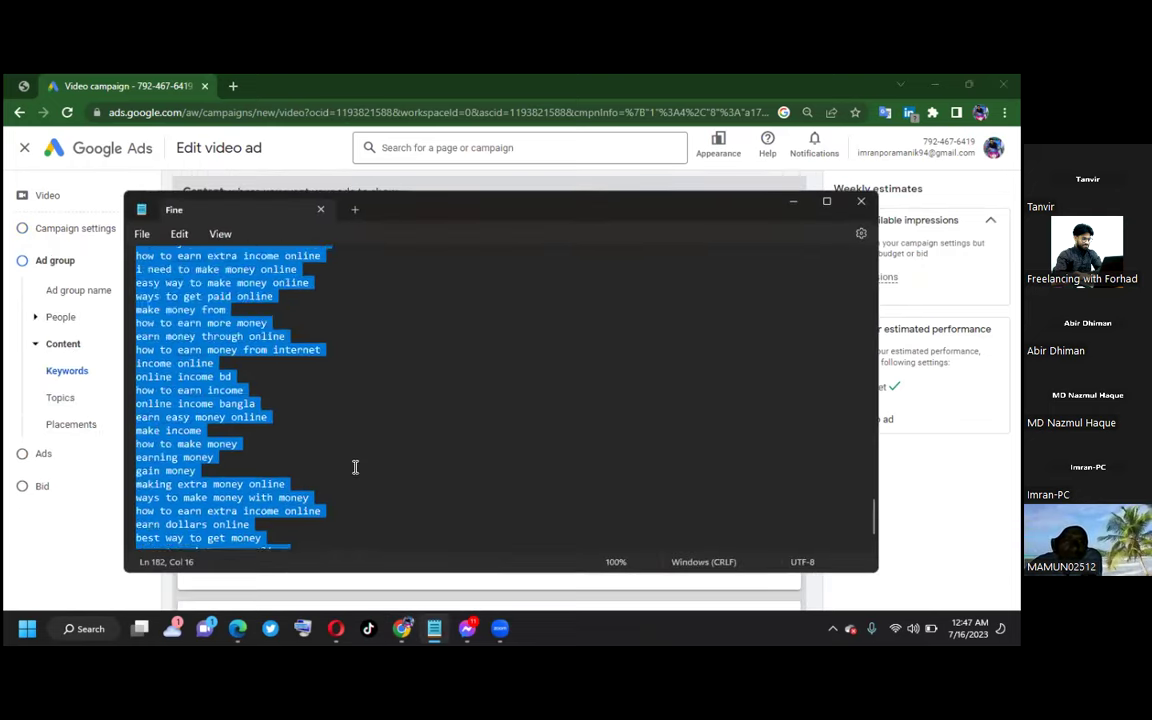
pyautogui.scroll(20, 353, 468)
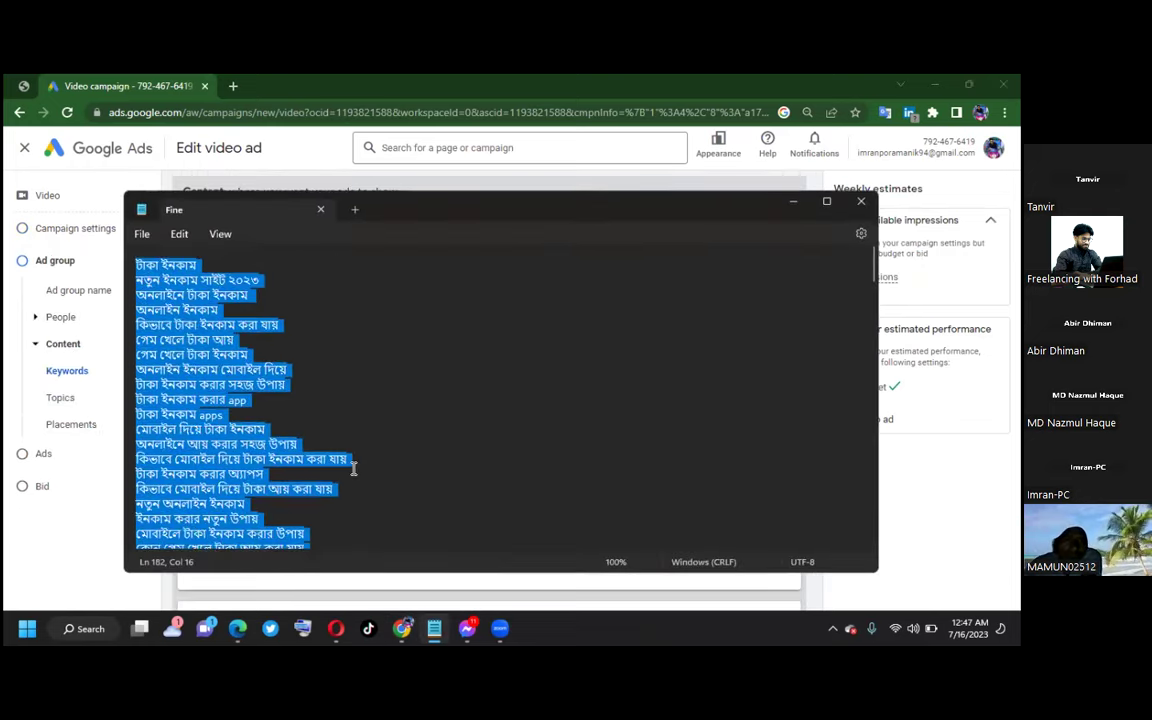
pyautogui.click(324, 359)
pyautogui.moveTo(133, 268); pyautogui.dragTo(237, 489)
pyautogui.moveTo(238, 570); pyautogui.dragTo(236, 460)
pyautogui.rightClick(228, 405)
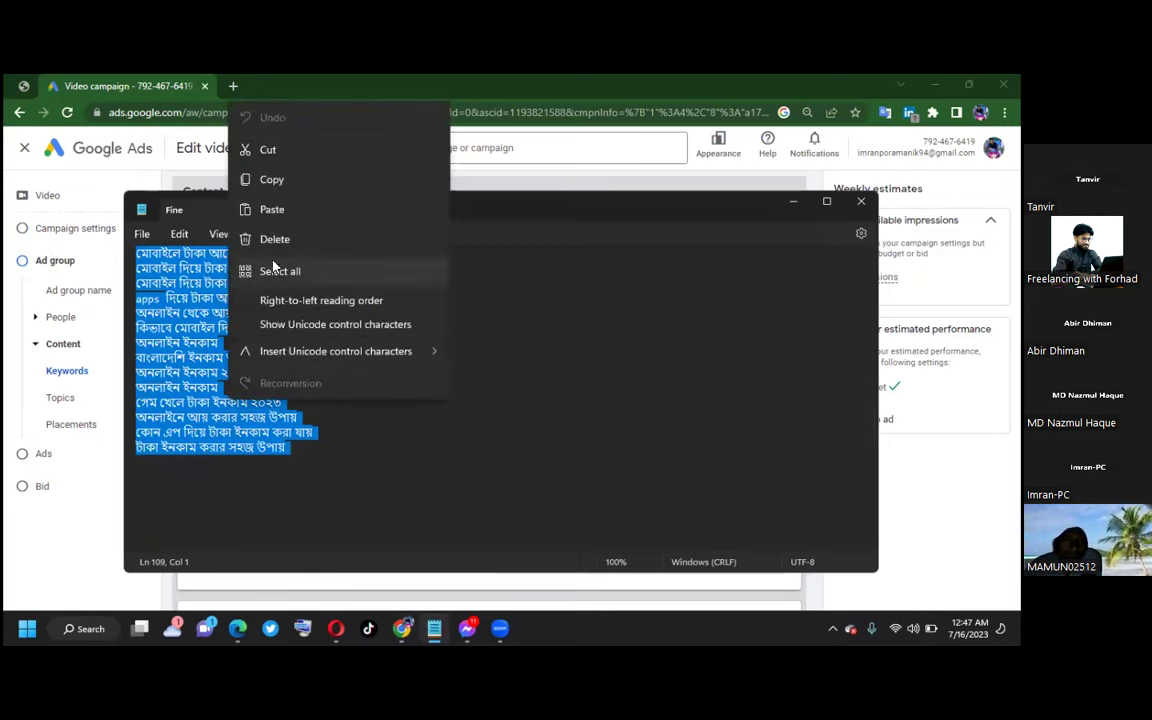
pyautogui.click(256, 170)
# Step: Switch back to Google Ads in Chrome and paste the copied Bengali keywords into the ad group's keyword list
pyautogui.click(401, 640)
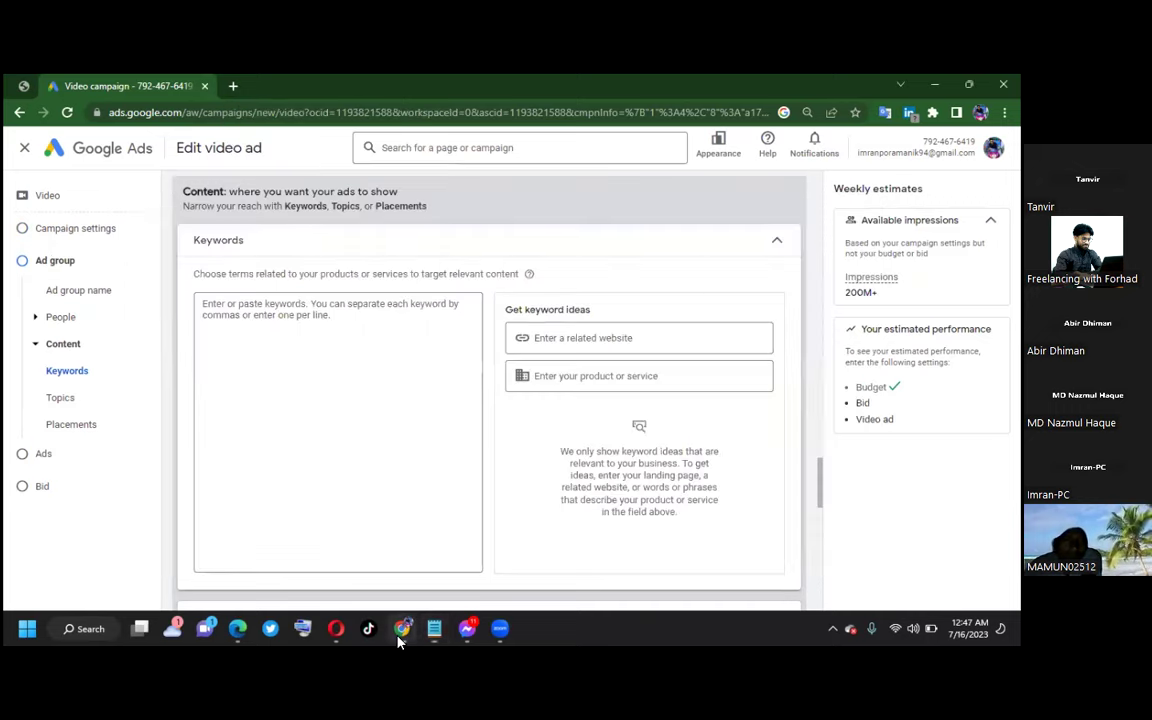
pyautogui.rightClick(278, 356)
pyautogui.click(313, 234)
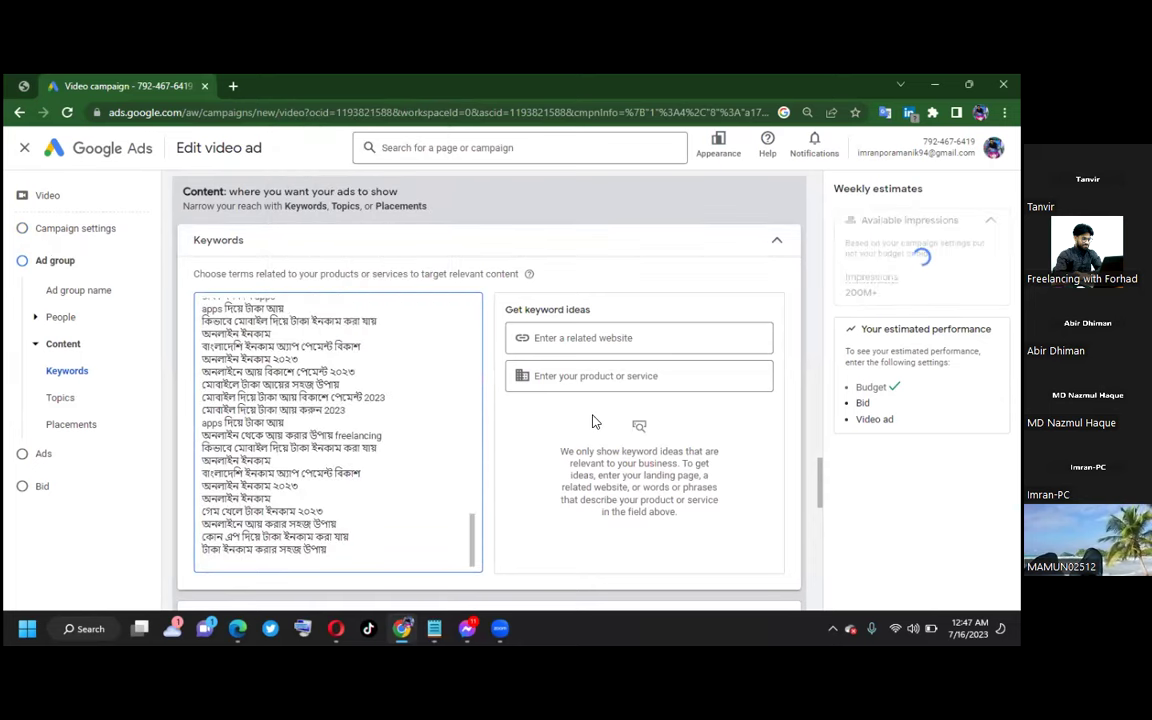
# Step: Switch to the YouTube page in Opera and copy the share link of the video মোবাইল দিয়ে ইনকাম ১৫০০ টাকা
pyautogui.scroll(-3, 540, 405)
pyautogui.scroll(-1, 537, 408)
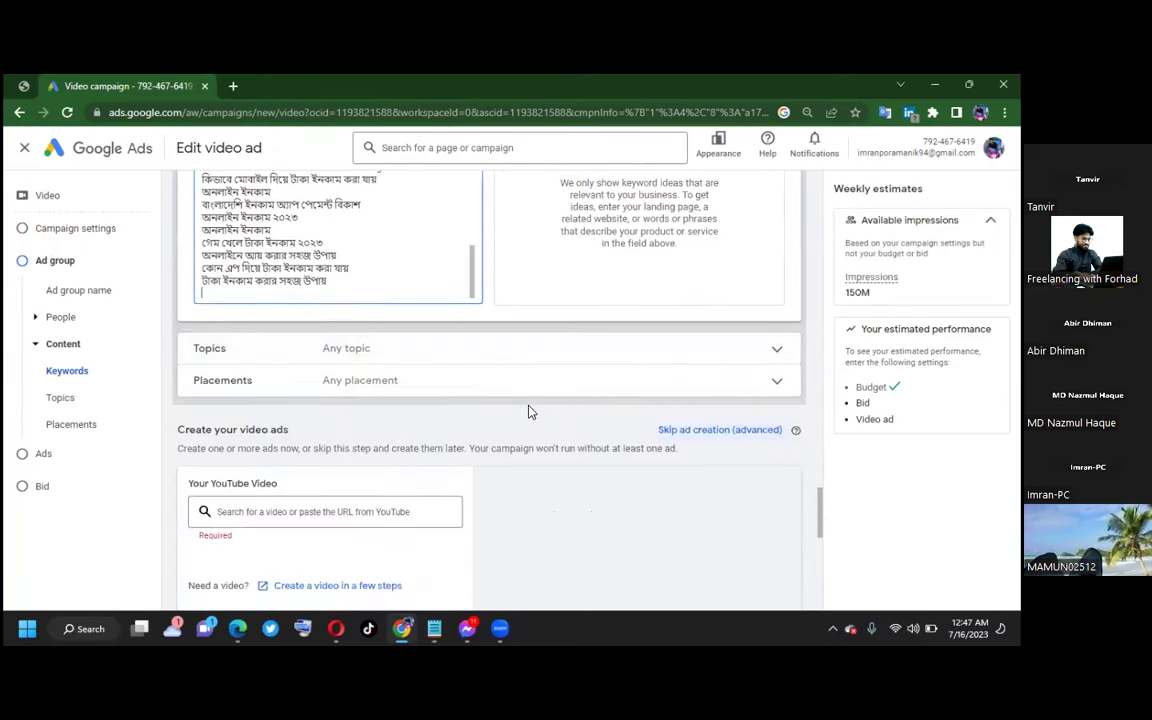
pyautogui.scroll(-2, 380, 460)
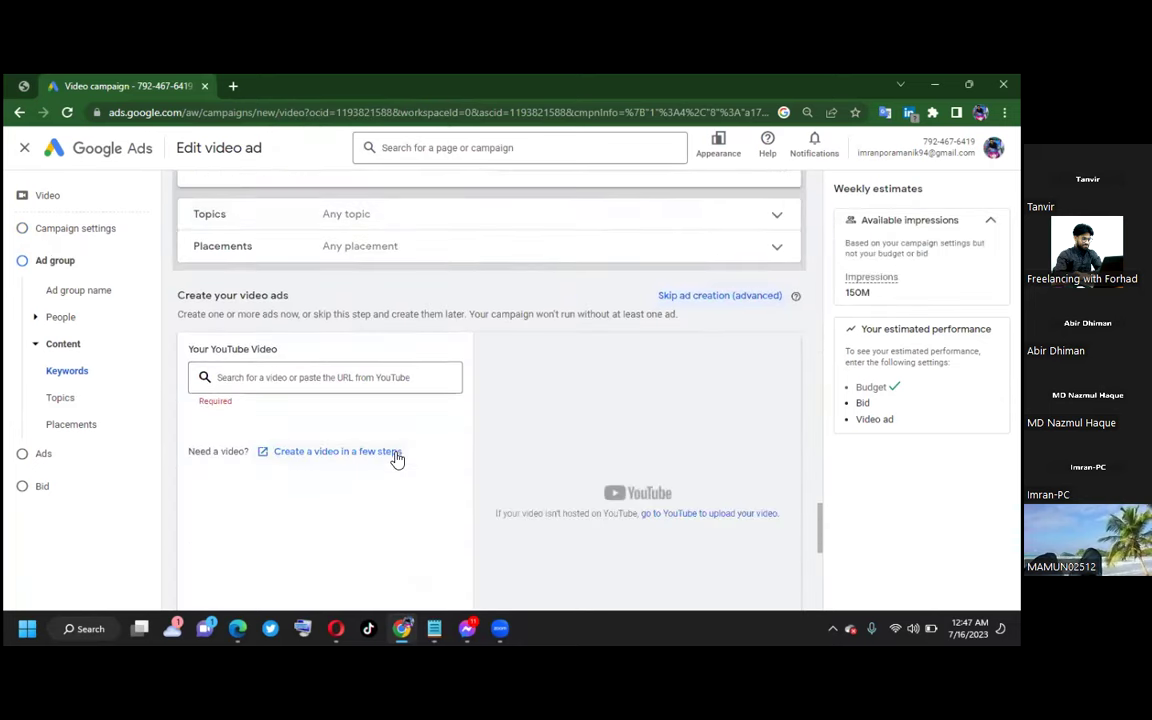
pyautogui.click(333, 377)
pyautogui.click(337, 631)
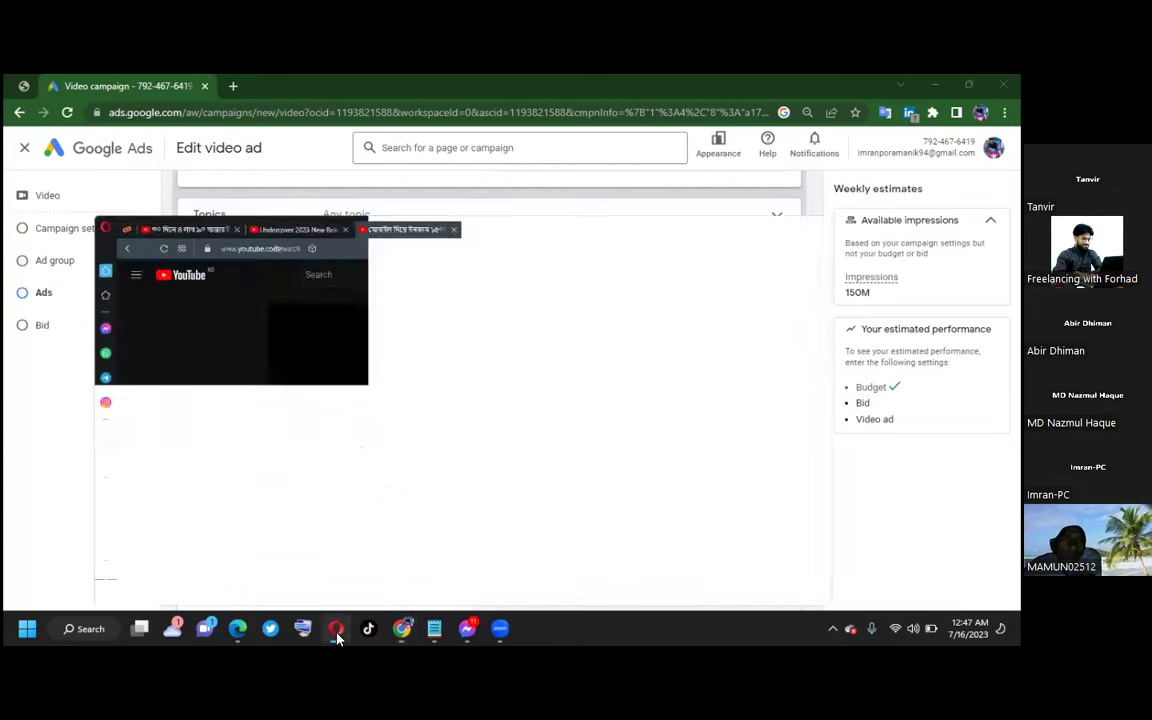
pyautogui.scroll(-1, 350, 528)
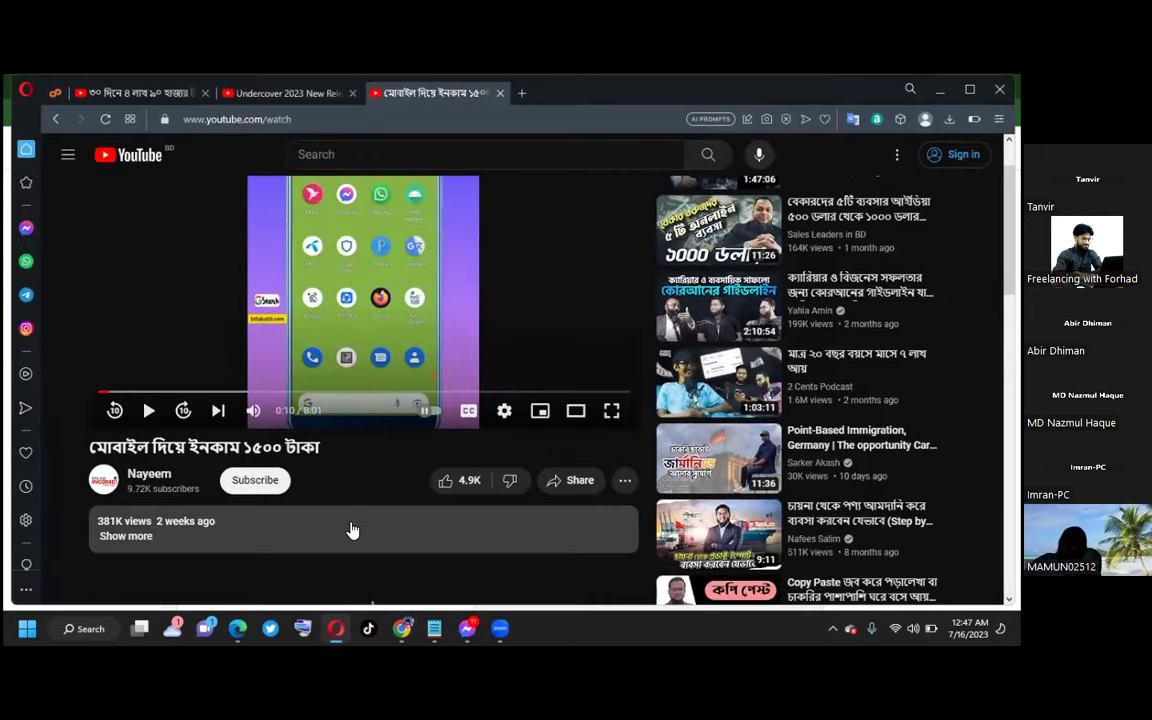
pyautogui.scroll(-1, 450, 490)
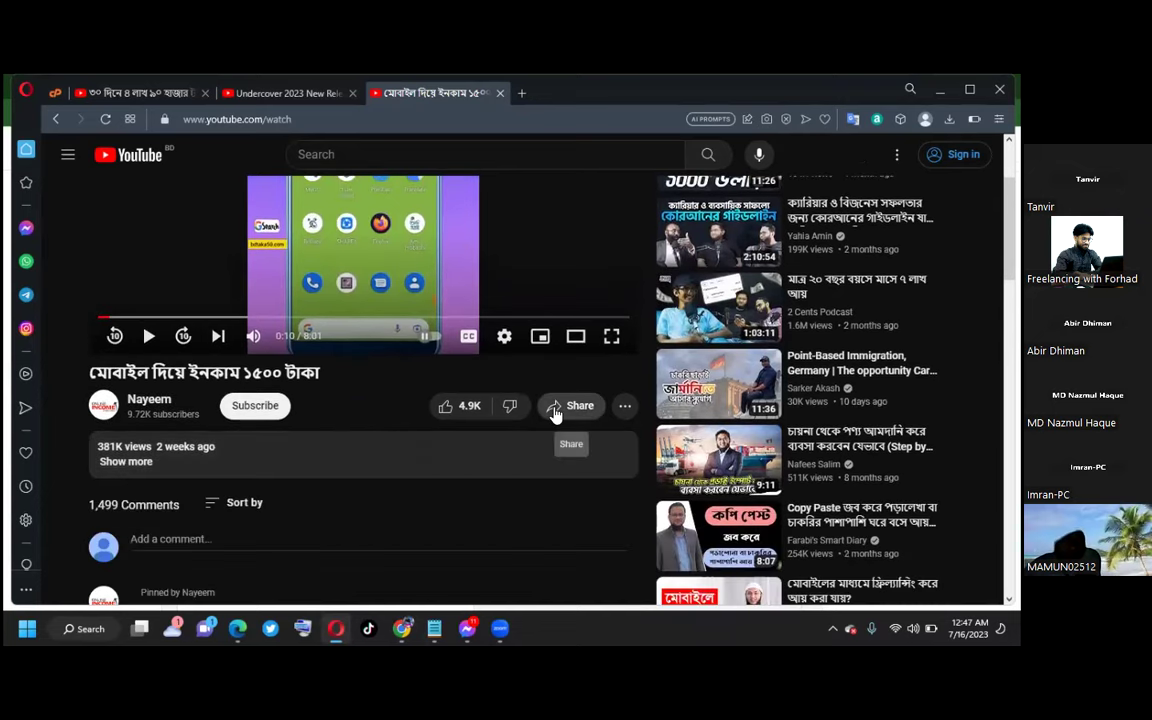
pyautogui.scroll(3, 479, 412)
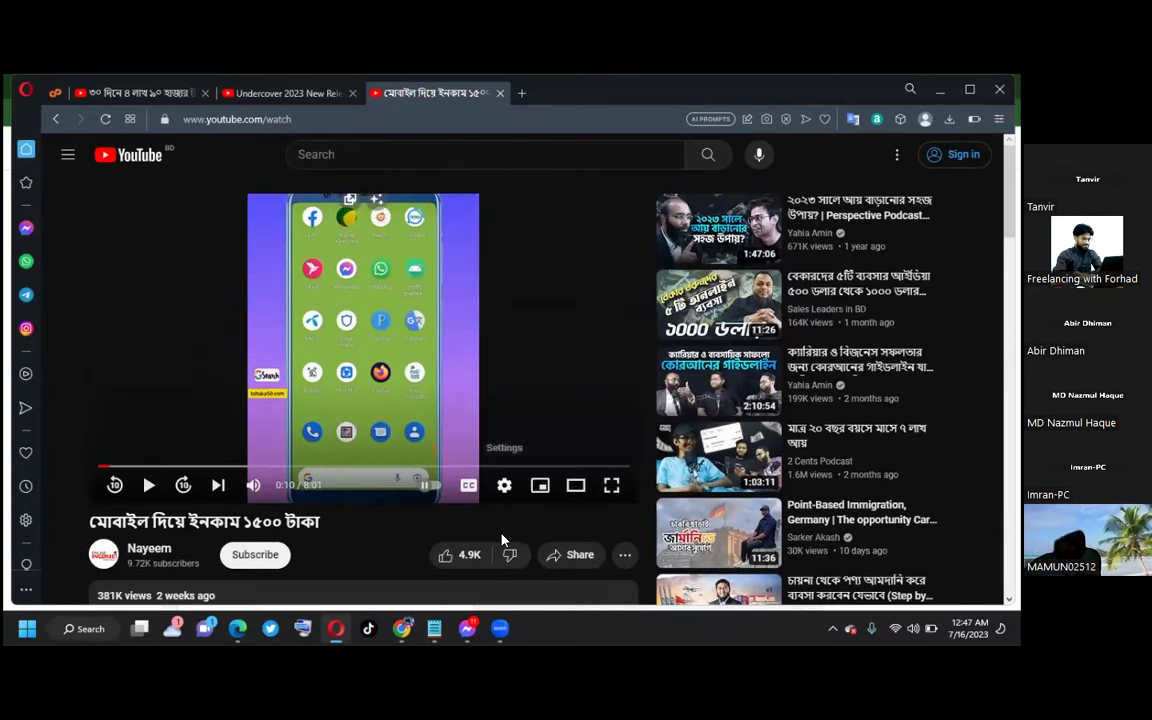
pyautogui.click(558, 561)
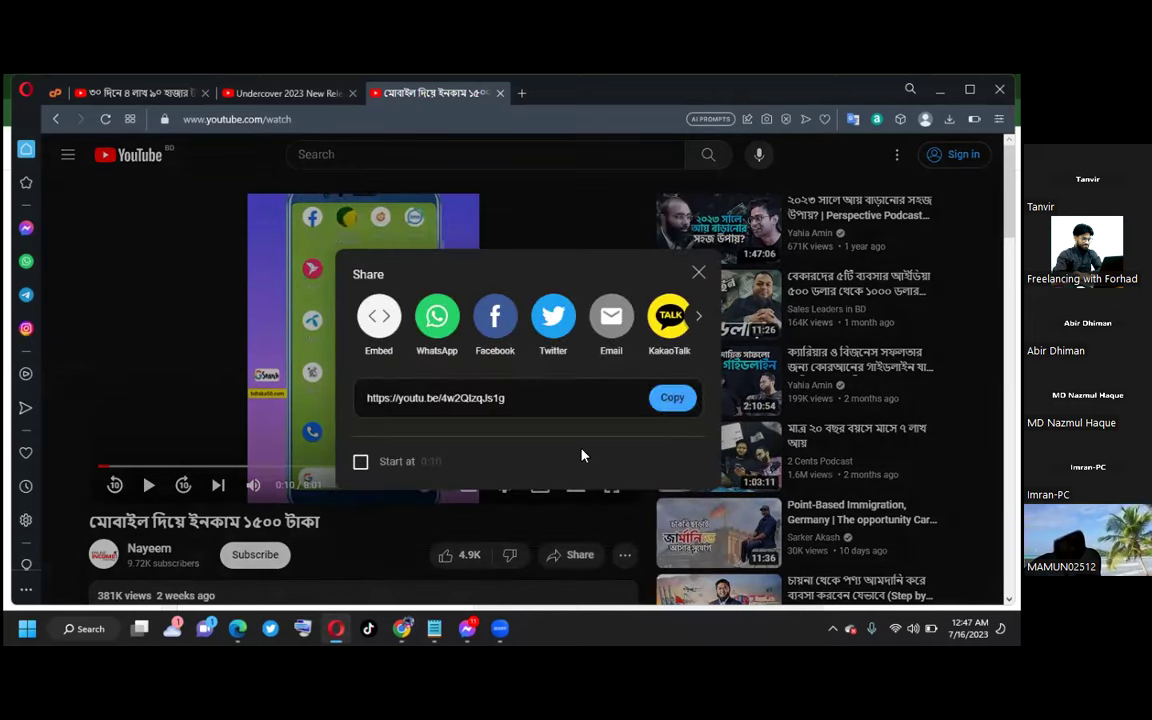
pyautogui.click(672, 398)
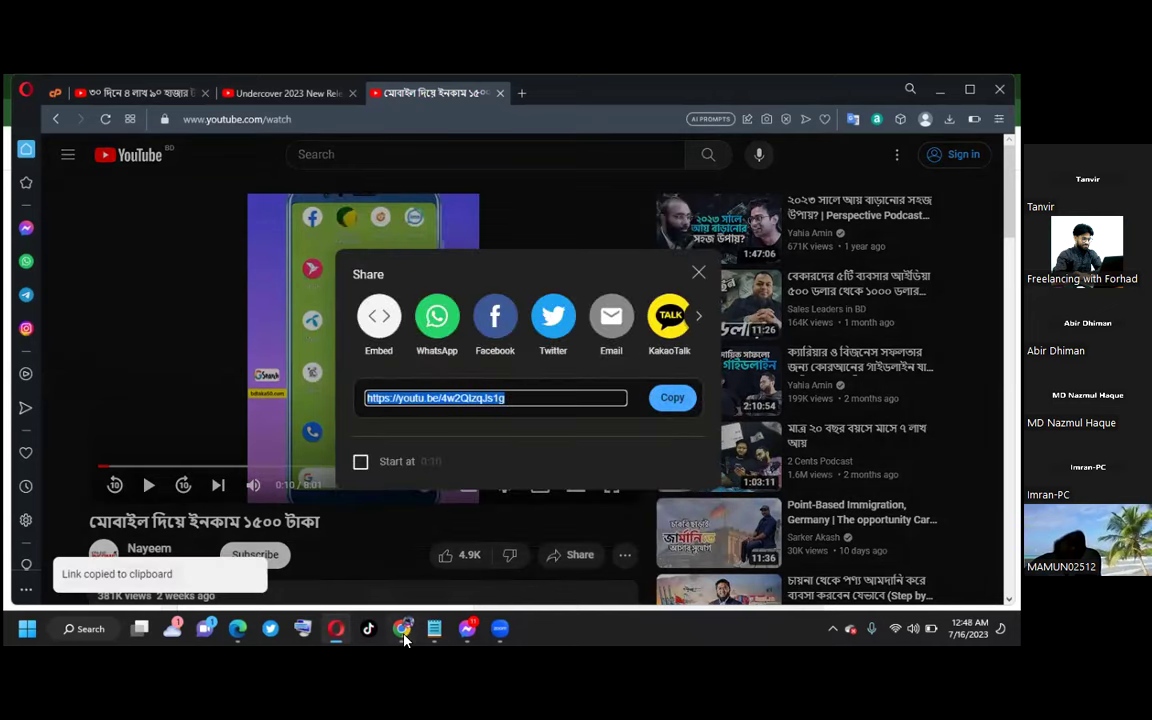
pyautogui.click(402, 630)
pyautogui.rightClick(278, 378)
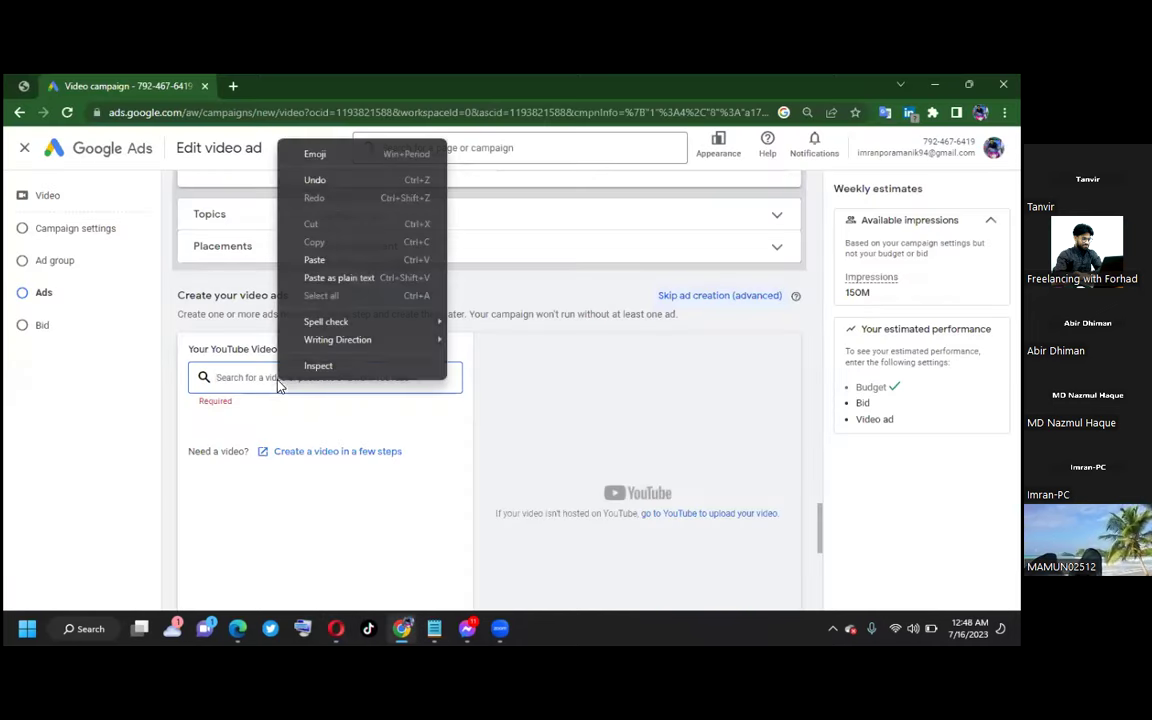
pyautogui.click(316, 274)
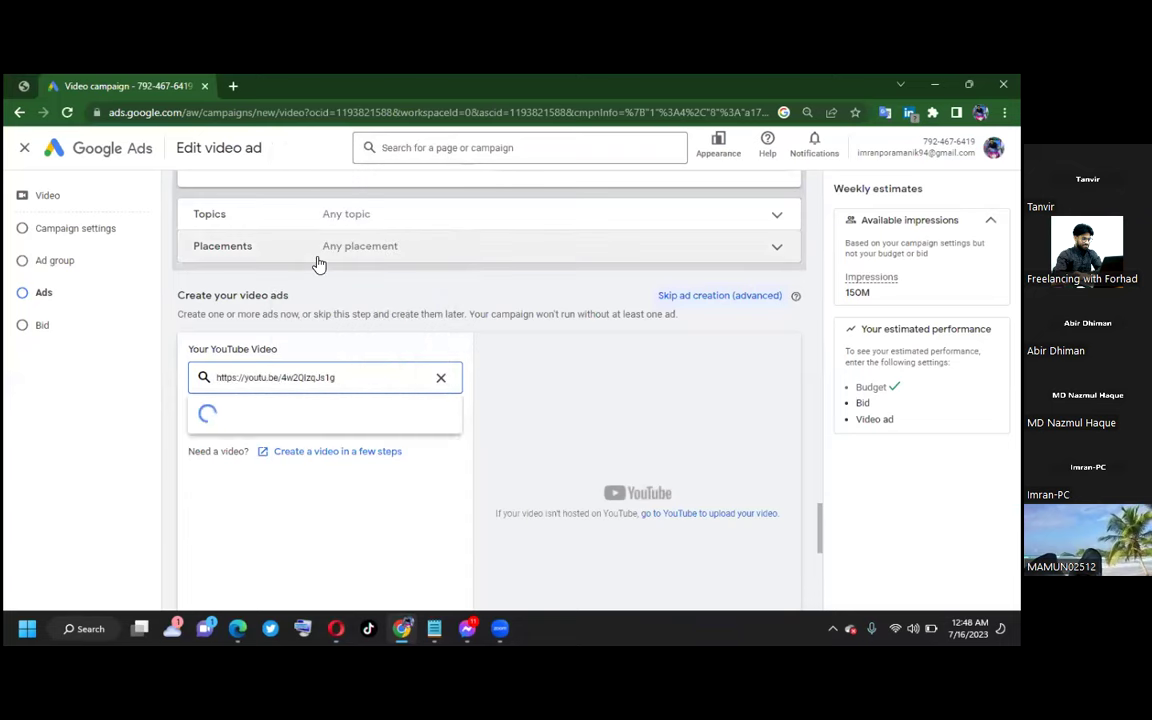
pyautogui.scroll(-1, 491, 372)
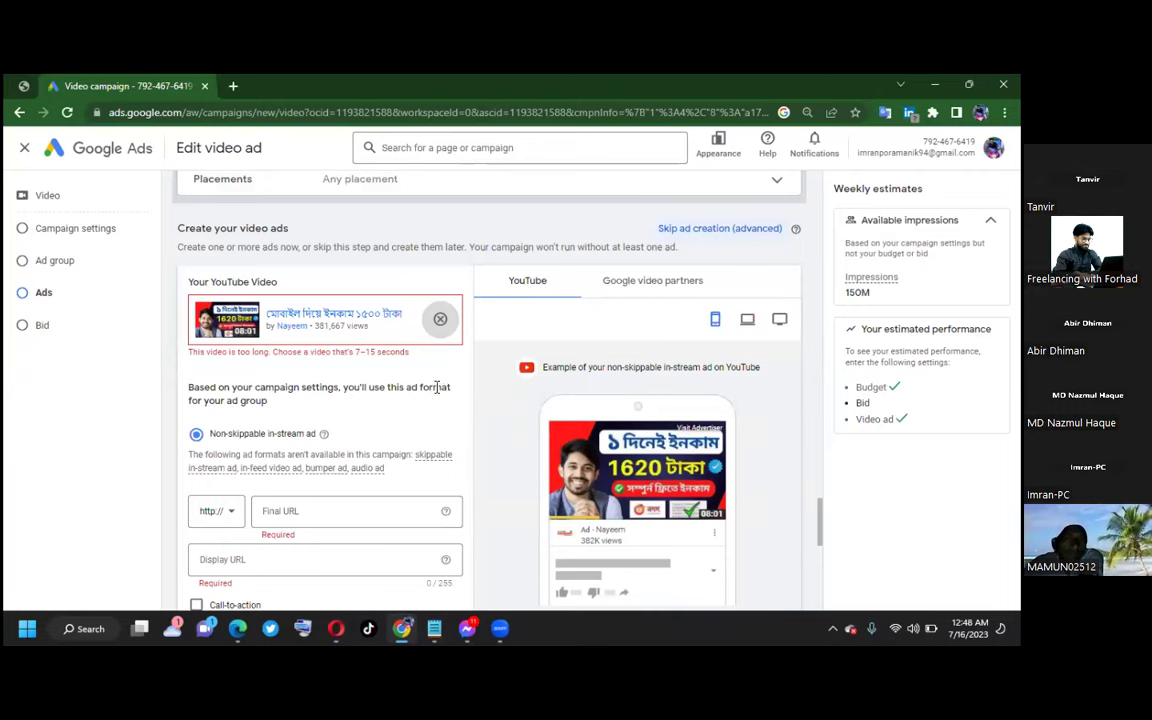
pyautogui.scroll(-1, 436, 386)
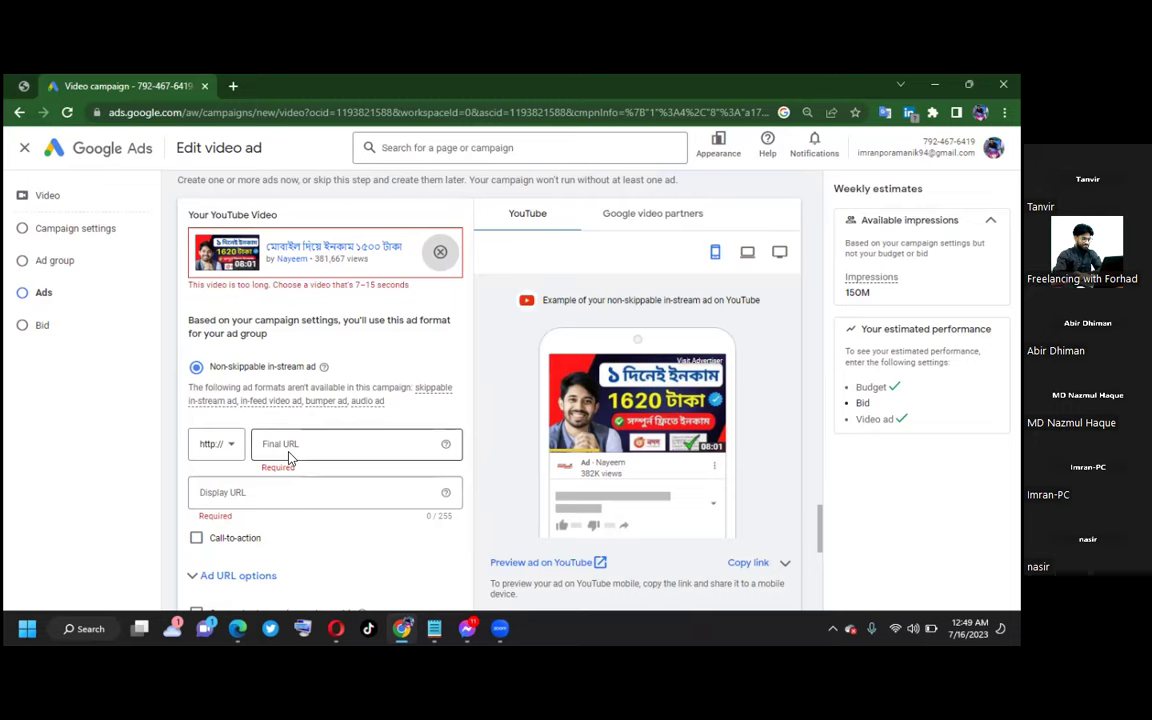
pyautogui.scroll(-2, 355, 443)
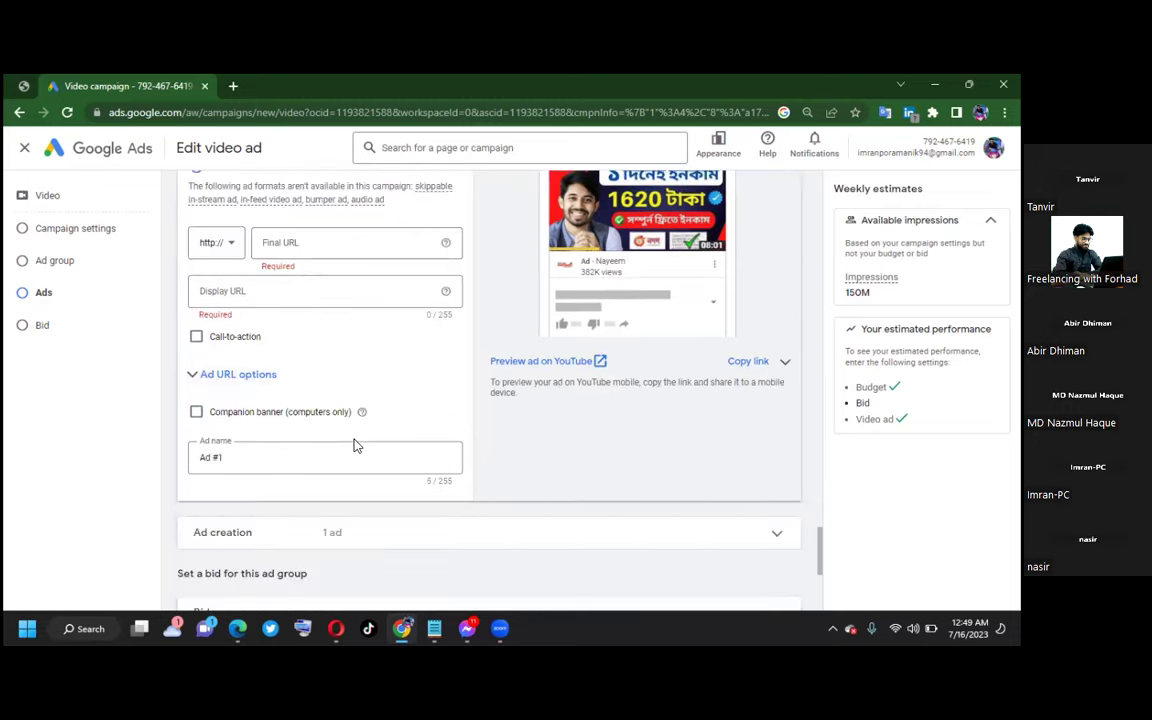
pyautogui.scroll(-1, 355, 445)
pyautogui.scroll(-1, 355, 445)
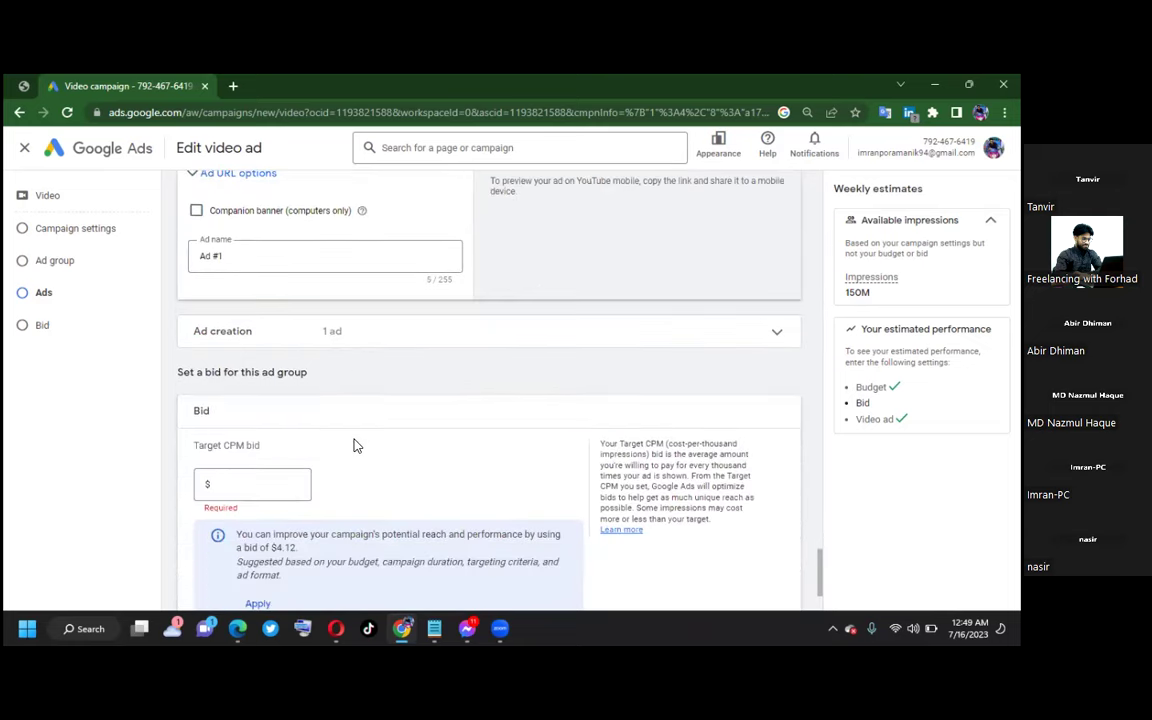
pyautogui.scroll(5, 355, 445)
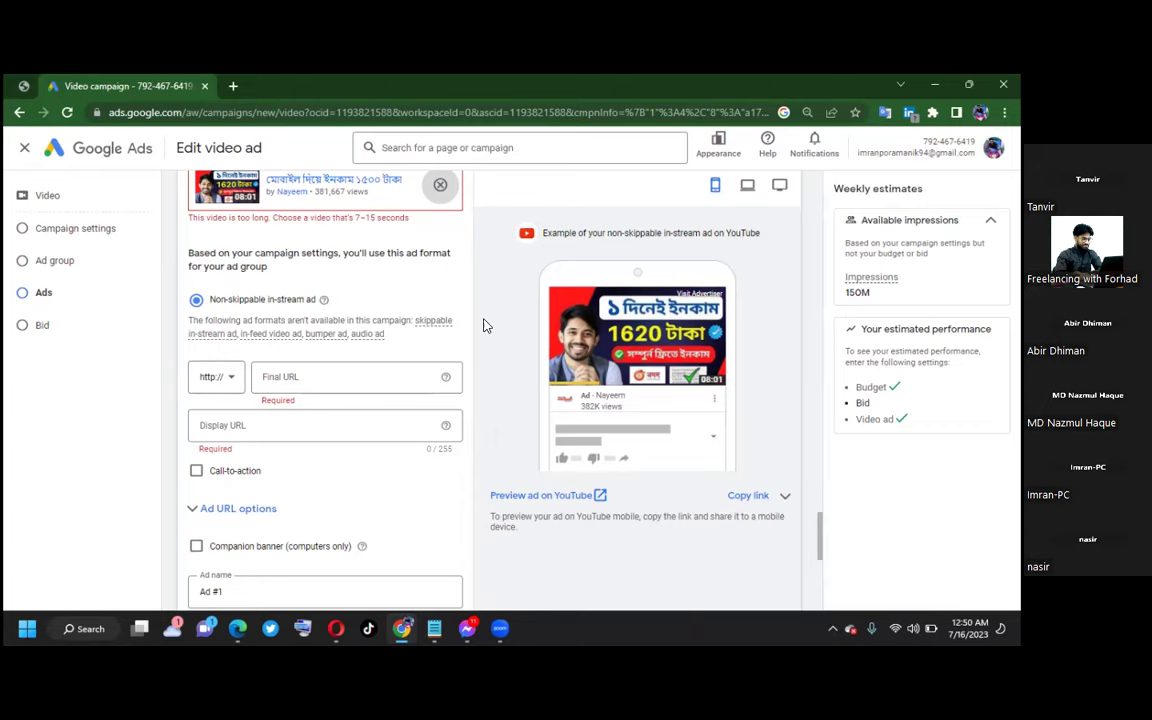
pyautogui.click(315, 378)
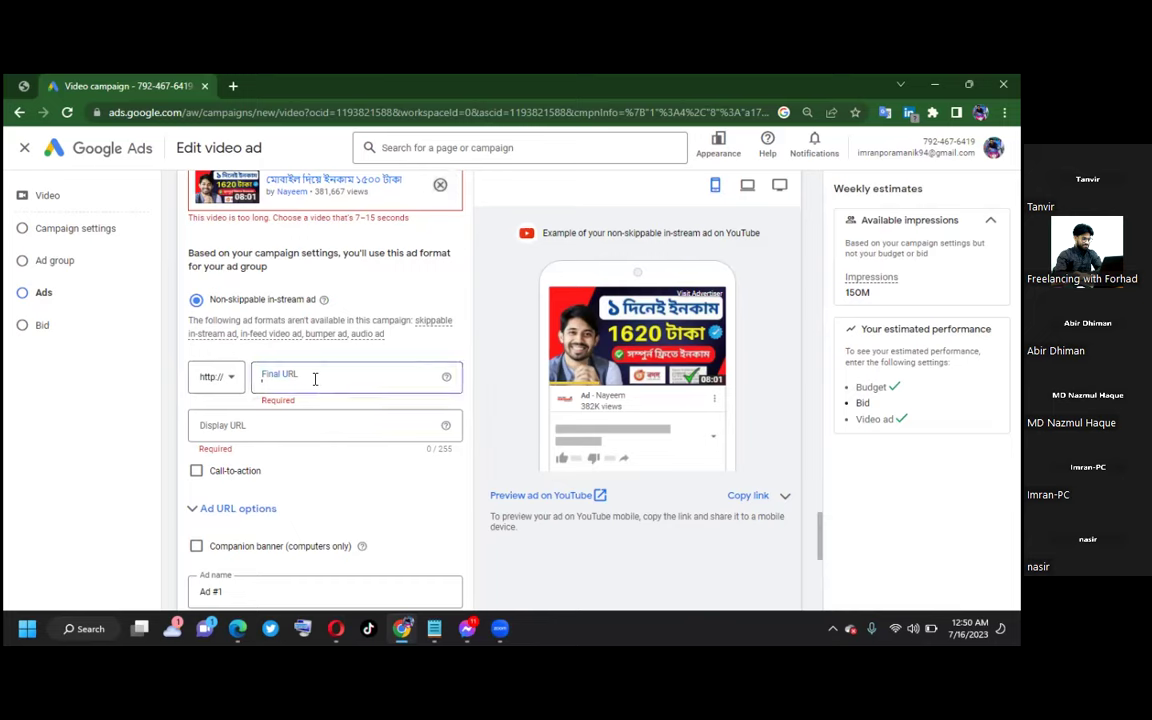
pyautogui.rightClick(315, 378)
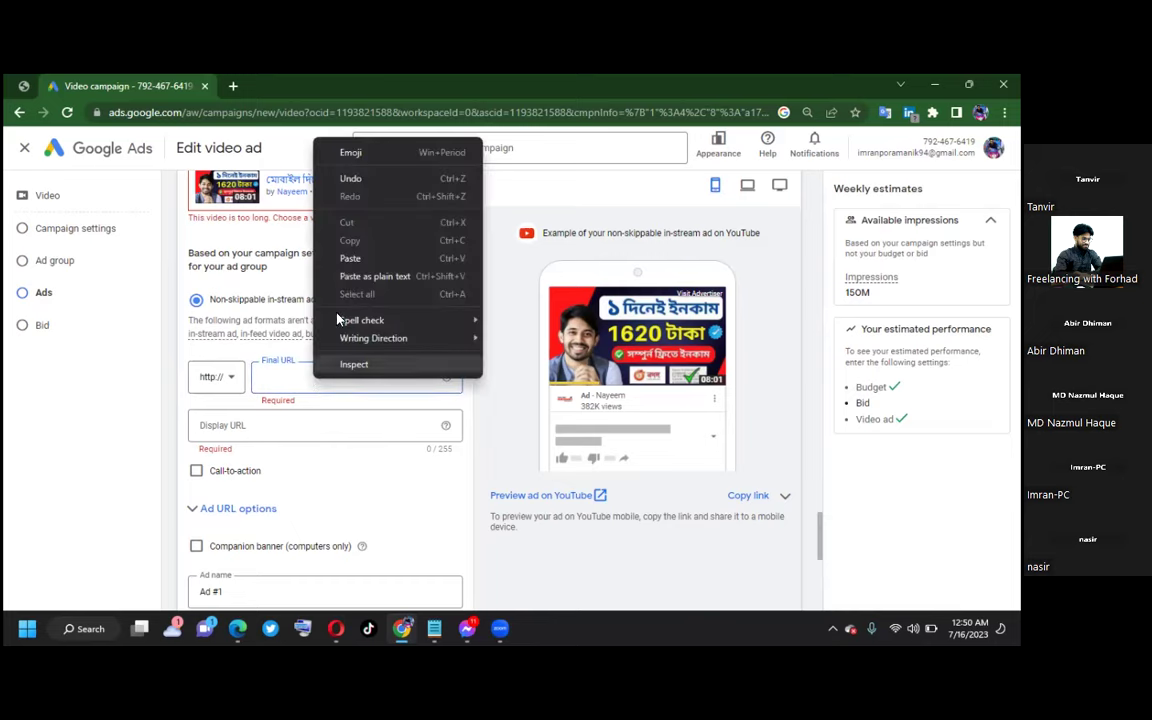
pyautogui.click(350, 259)
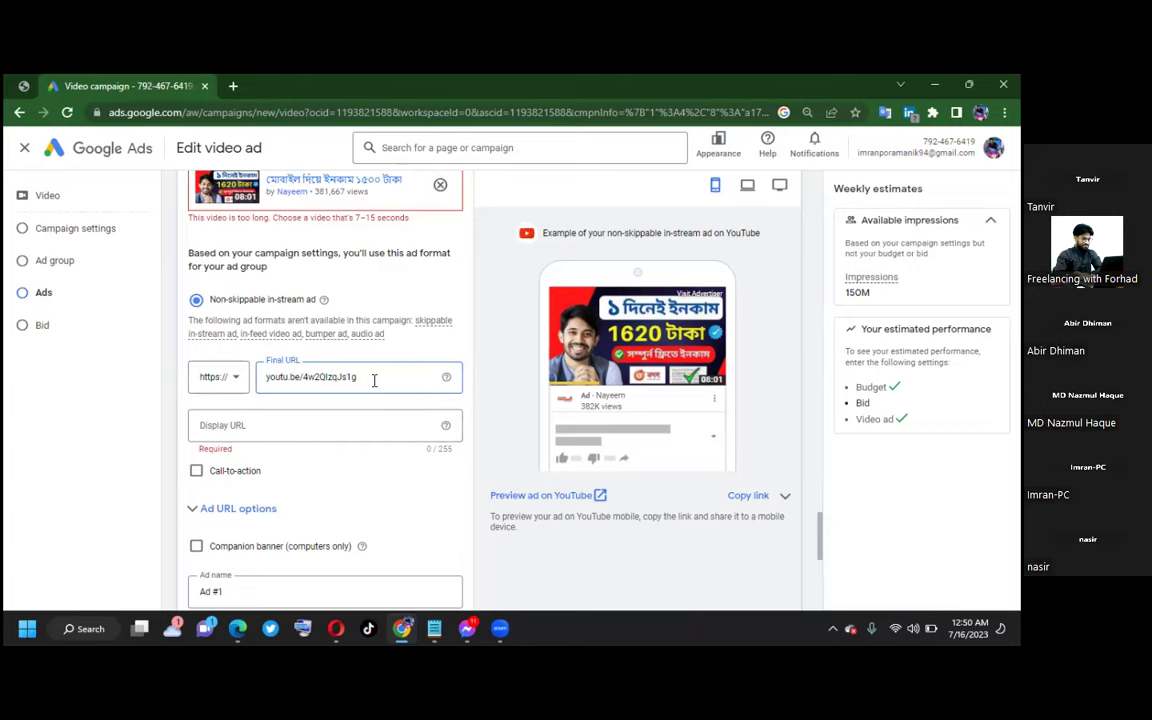
pyautogui.press('BackSpace')
pyautogui.press('BackSpace')
pyautogui.press('BackSpace')
pyautogui.press('BackSpace')
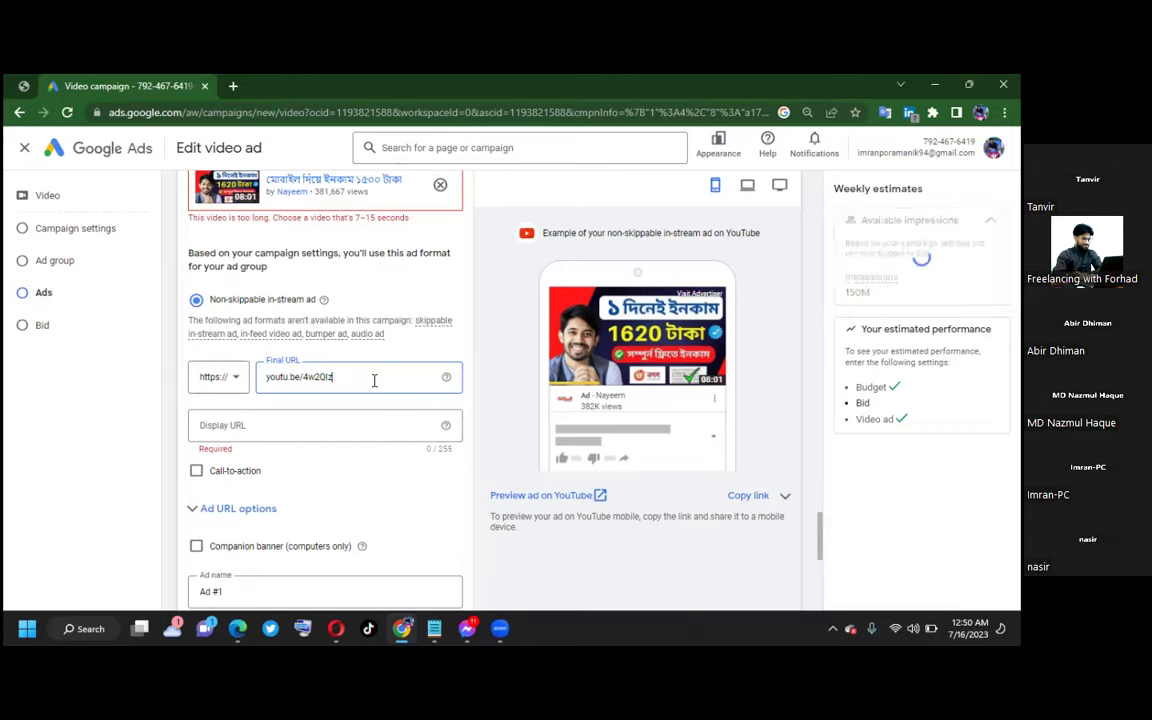
pyautogui.press('BackSpace')
pyautogui.press('BackSpace')
pyautogui.press('BackSpace')
pyautogui.press('BackSpace')
pyautogui.press('BackSpace')
pyautogui.press('BackSpace')
pyautogui.press('BackSpace')
pyautogui.press('BackSpace')
pyautogui.press('BackSpace')
pyautogui.press('BackSpace')
pyautogui.press('BackSpace')
pyautogui.press('BackSpace')
pyautogui.press('BackSpace')
pyautogui.press('BackSpace')
pyautogui.press('BackSpace')
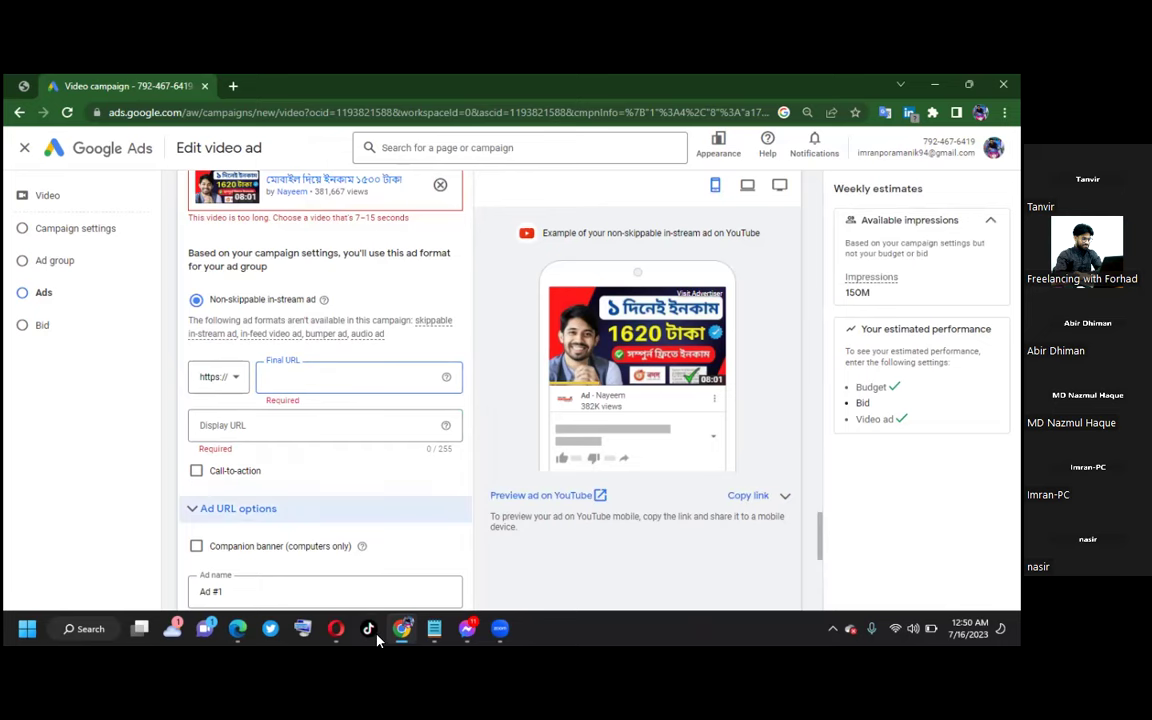
pyautogui.click(333, 630)
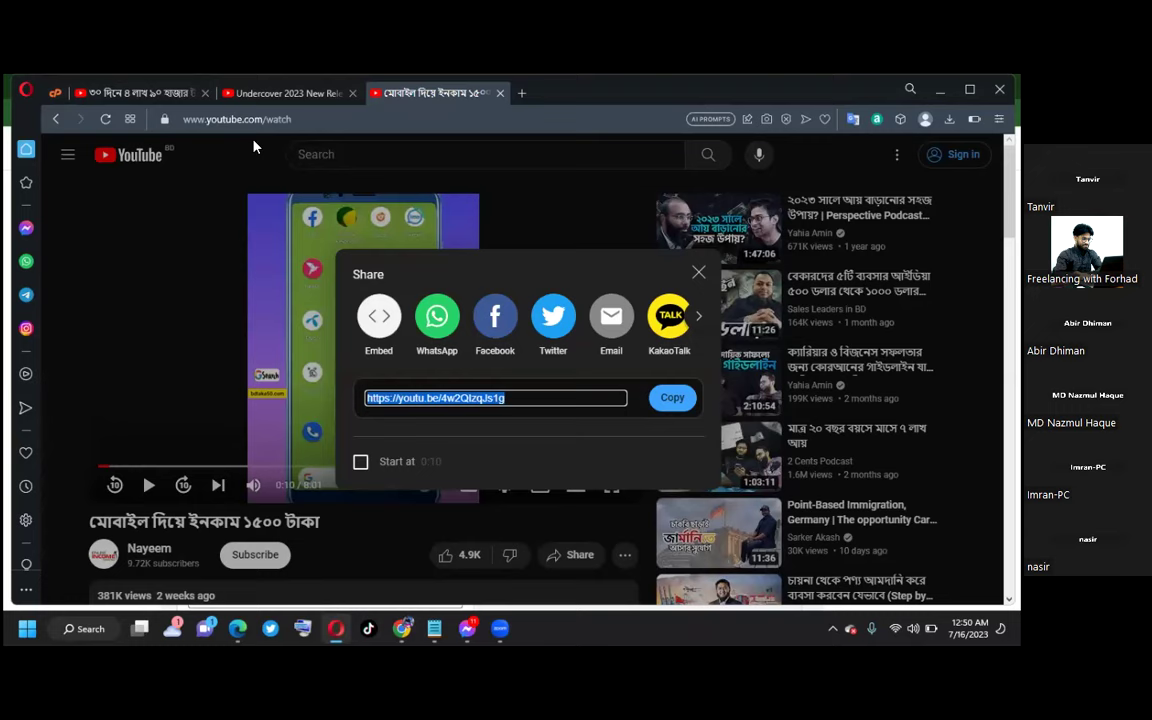
pyautogui.hotkey('ctrl', 'l')
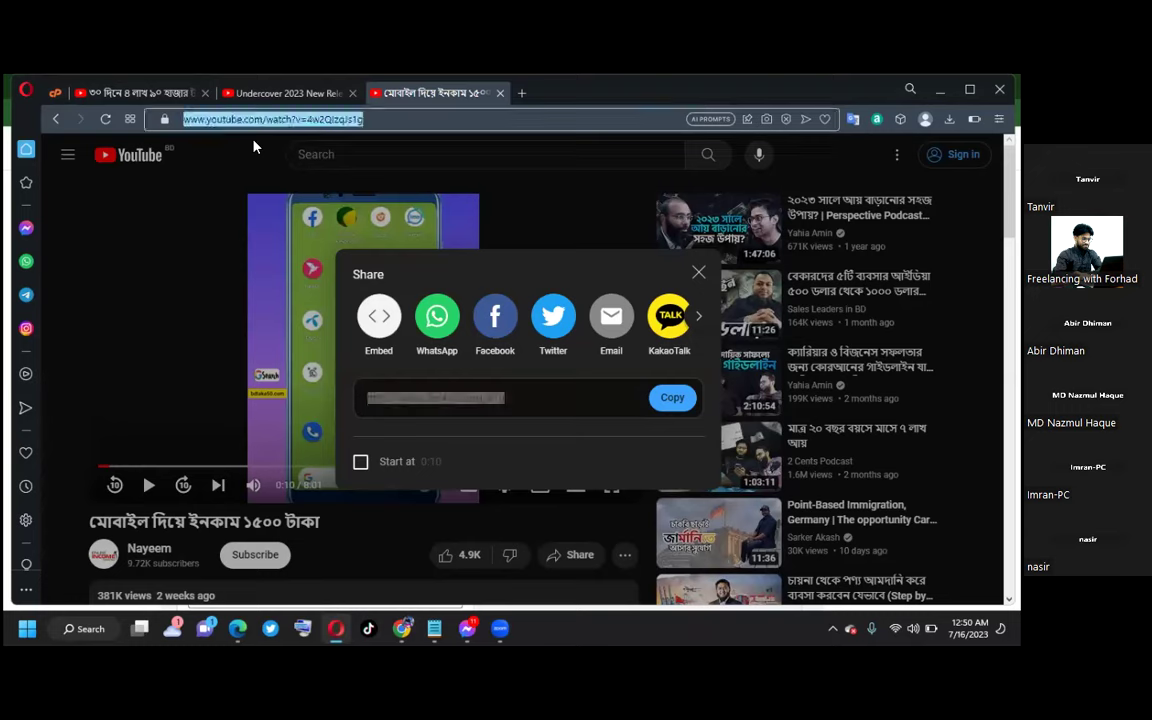
pyautogui.rightClick(276, 121)
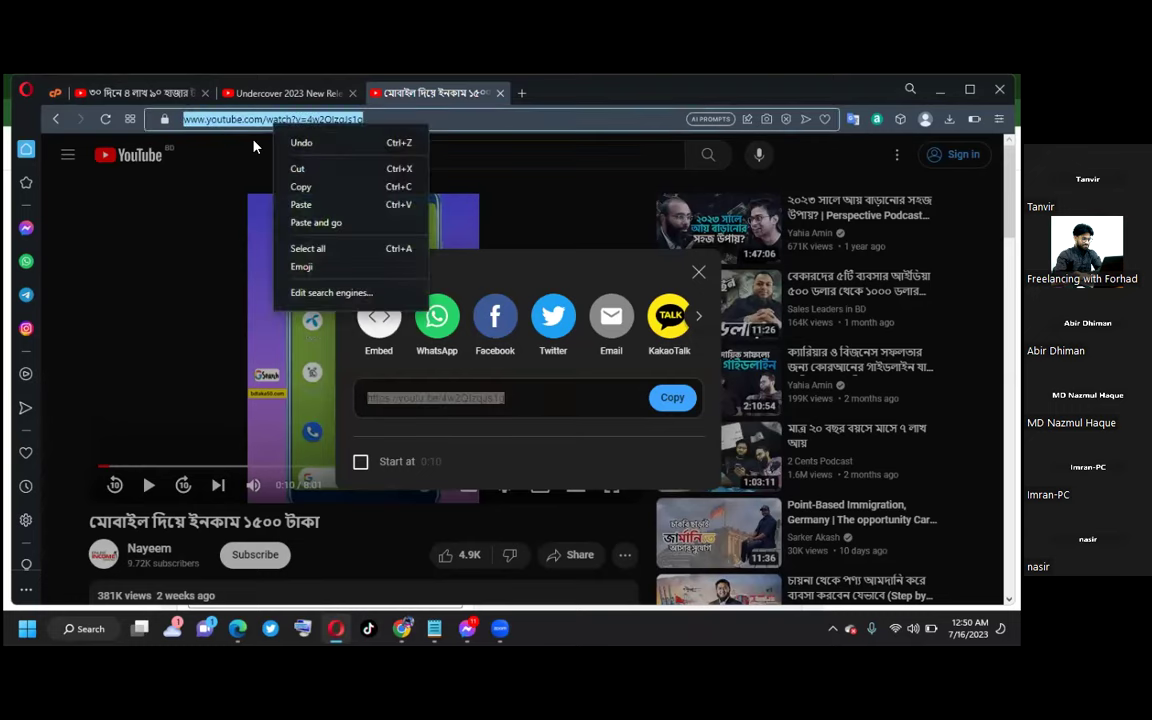
pyautogui.click(304, 188)
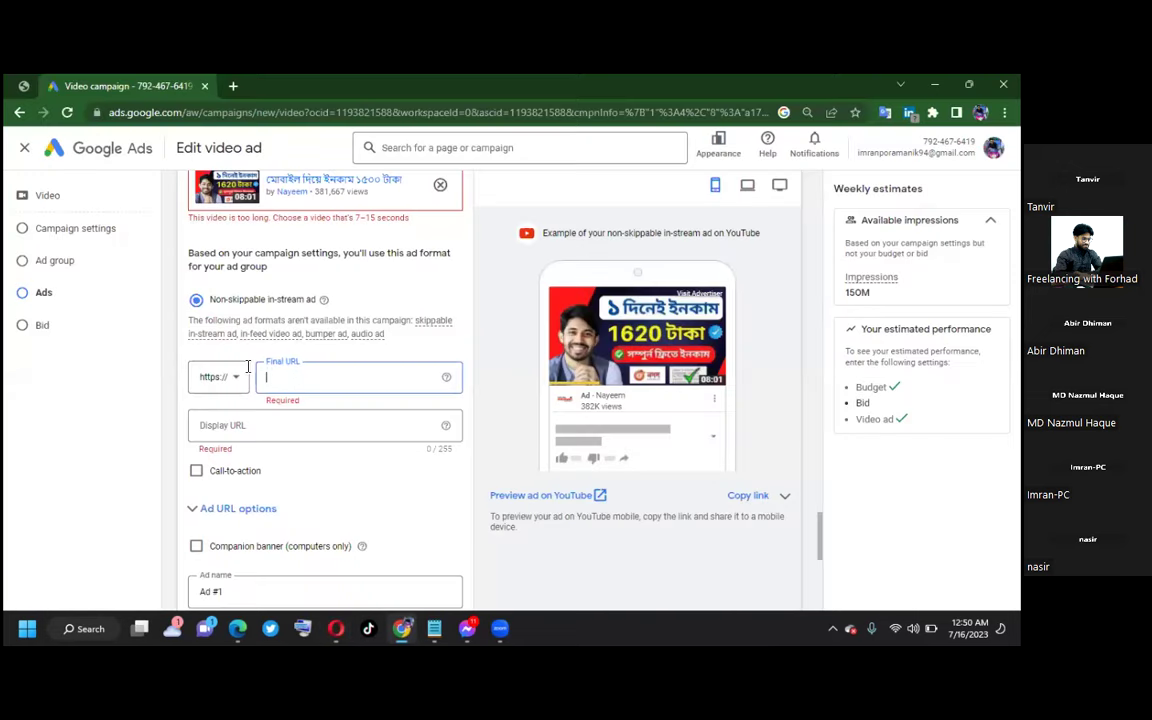
pyautogui.hotkey('alt', 'Tab')
pyautogui.rightClick(297, 379)
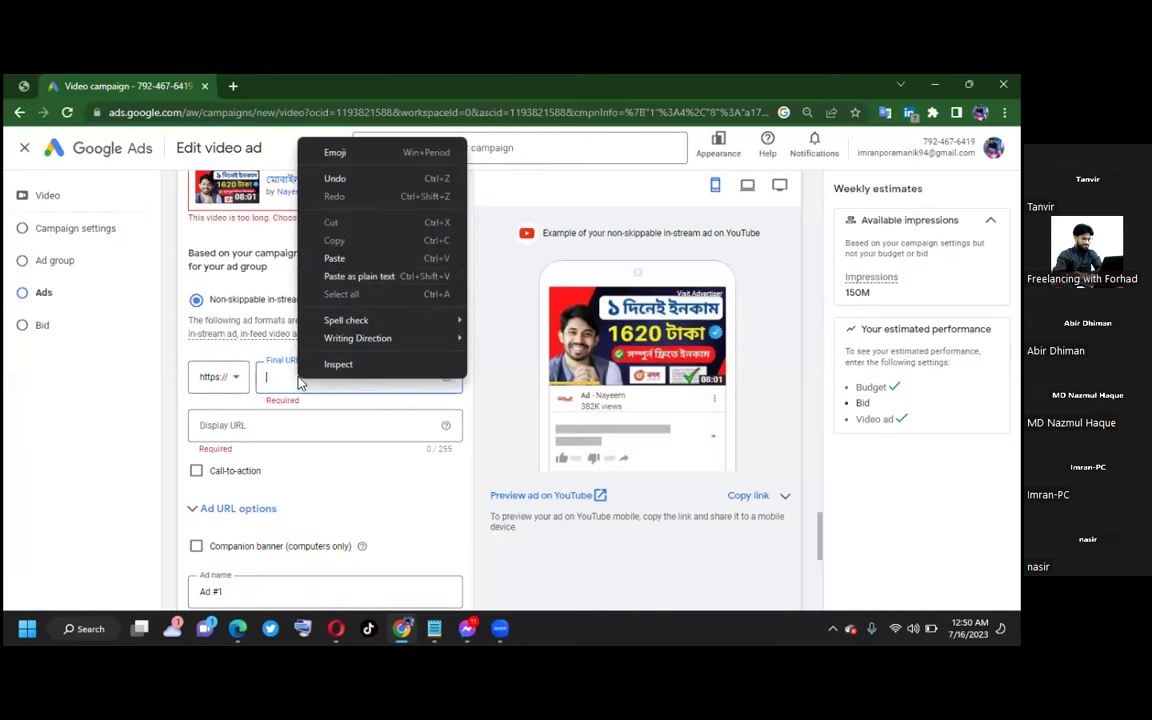
pyautogui.click(336, 256)
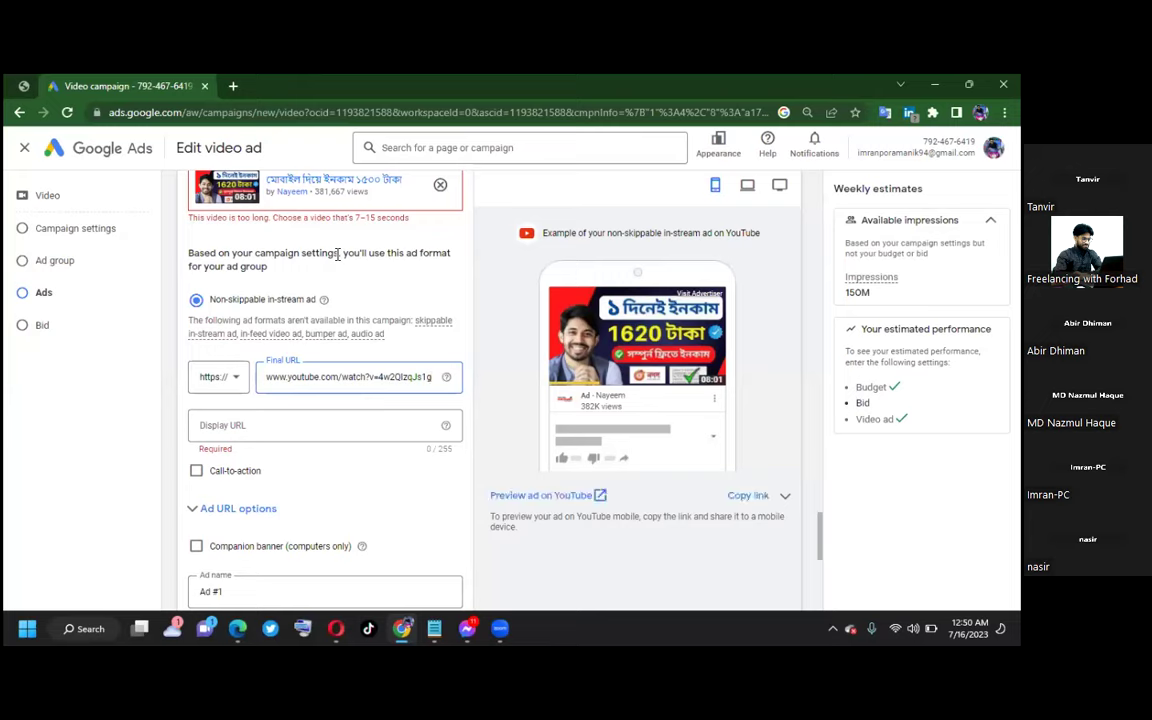
pyautogui.click(303, 425)
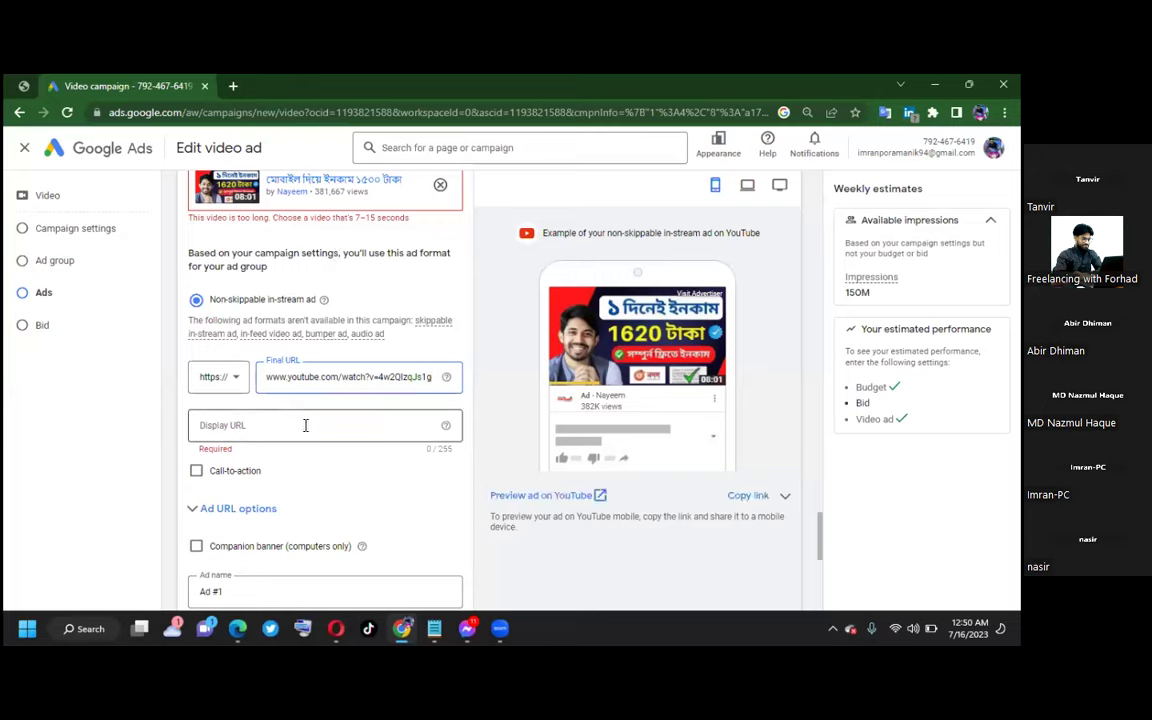
pyautogui.hotkey('ctrl', 'v')
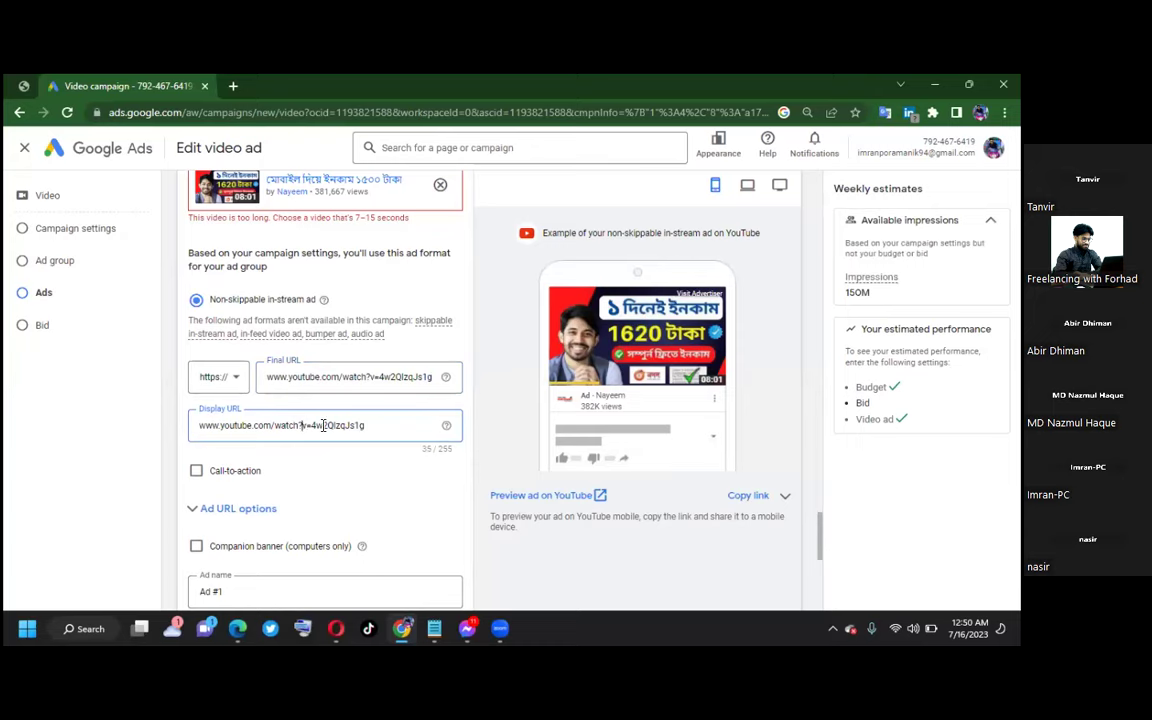
# Step: Enable the ad's call-to-action and set its text to Watch Now
pyautogui.scroll(-1, 337, 465)
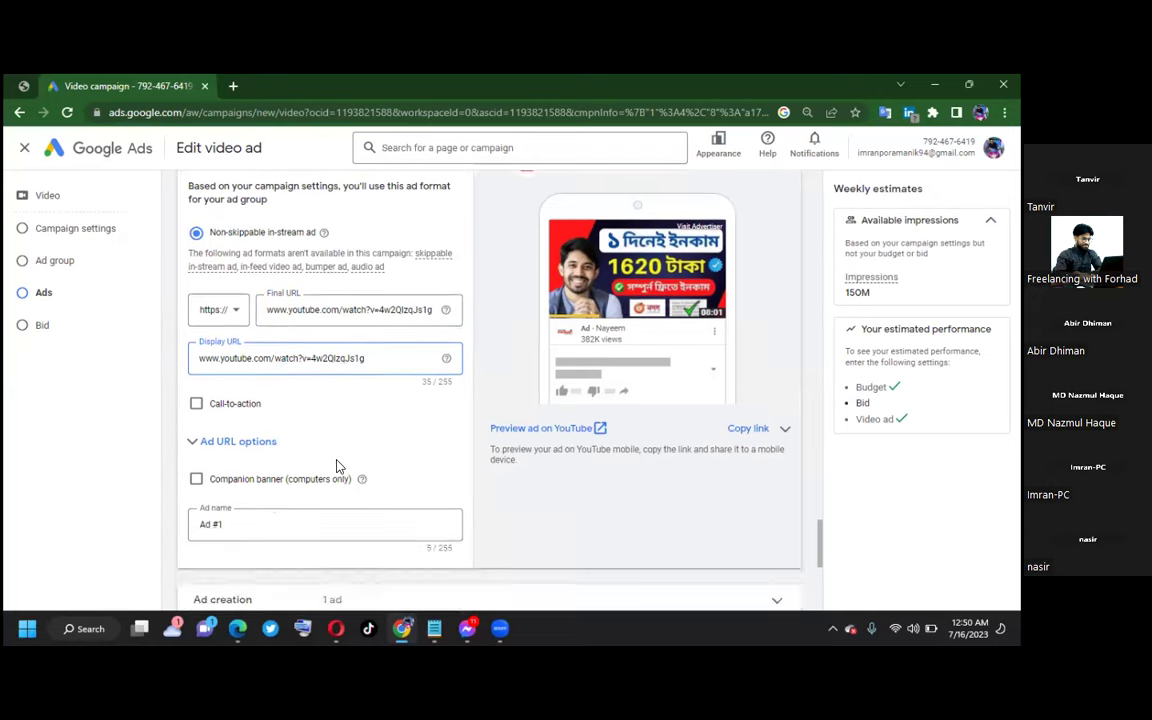
pyautogui.click(197, 404)
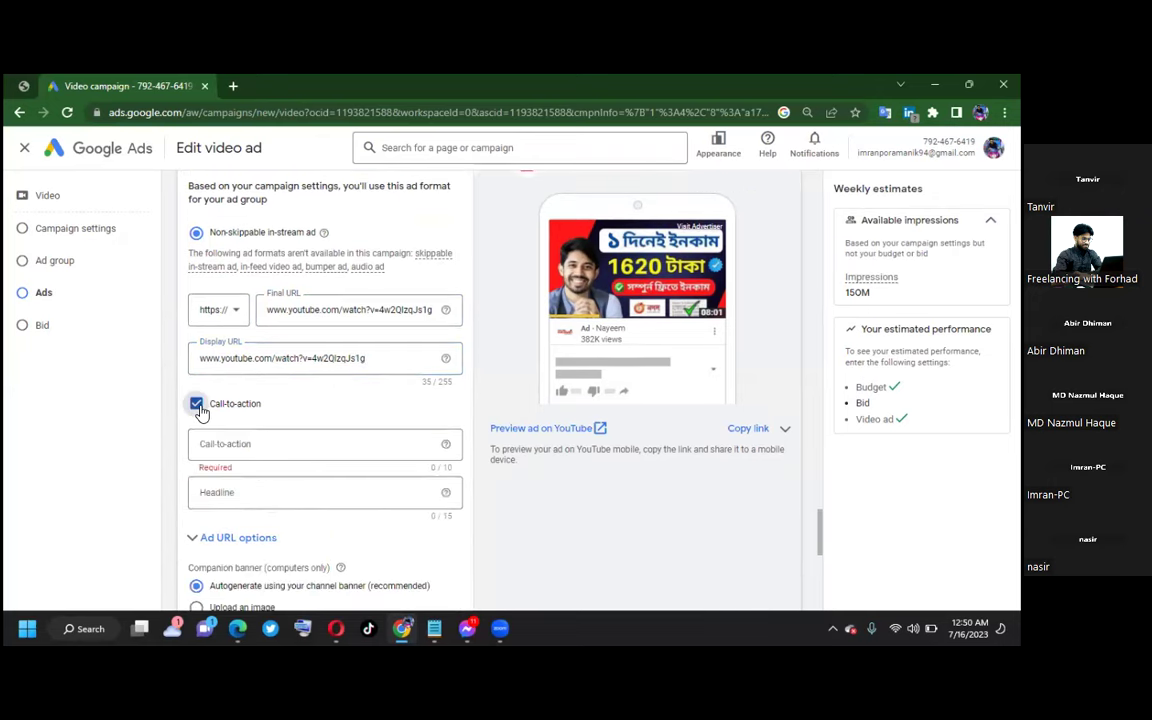
pyautogui.click(240, 446)
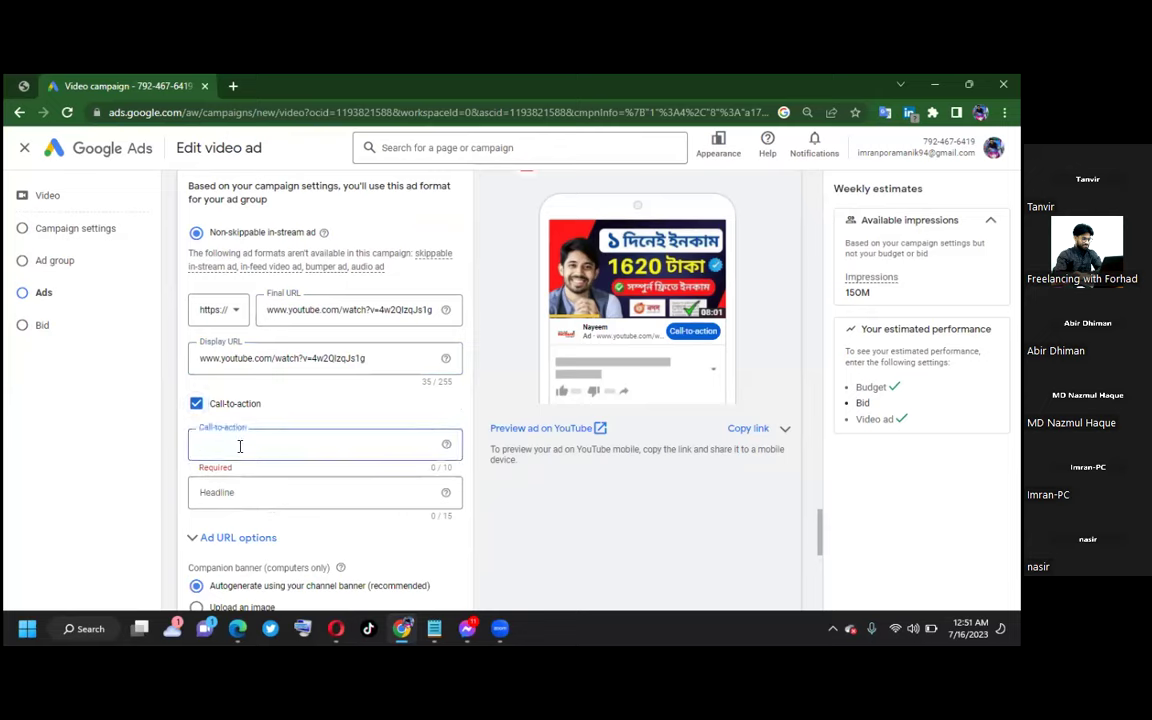
pyautogui.write('w')
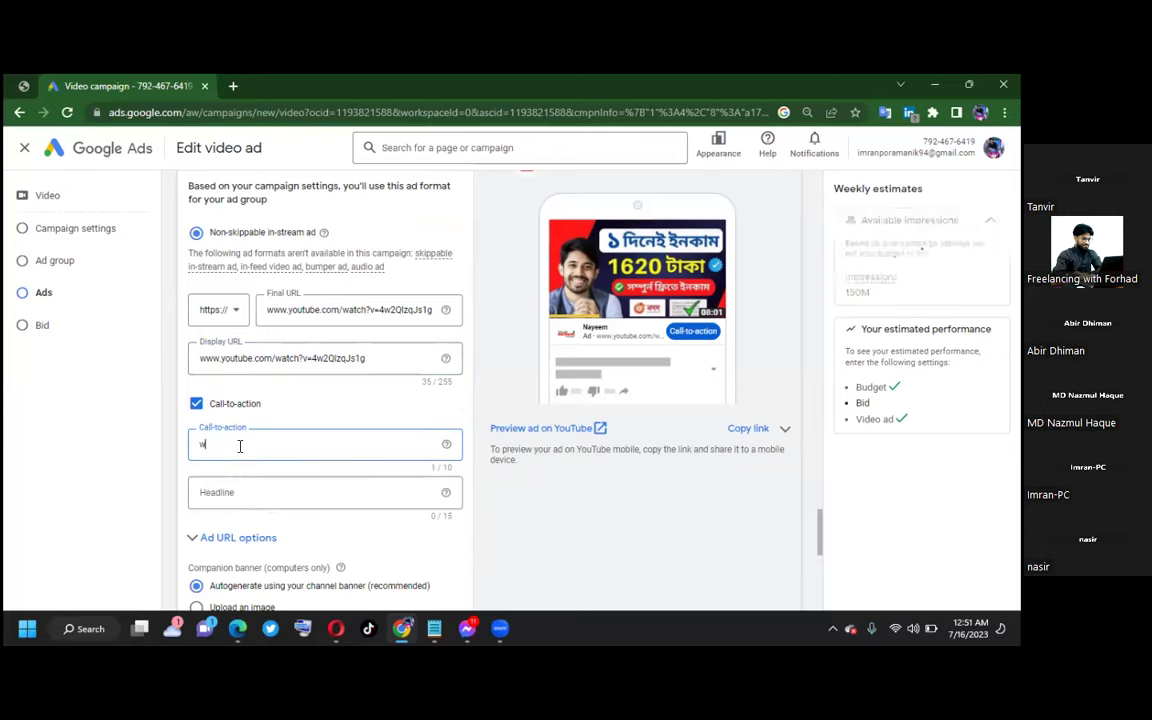
pyautogui.write('ad')
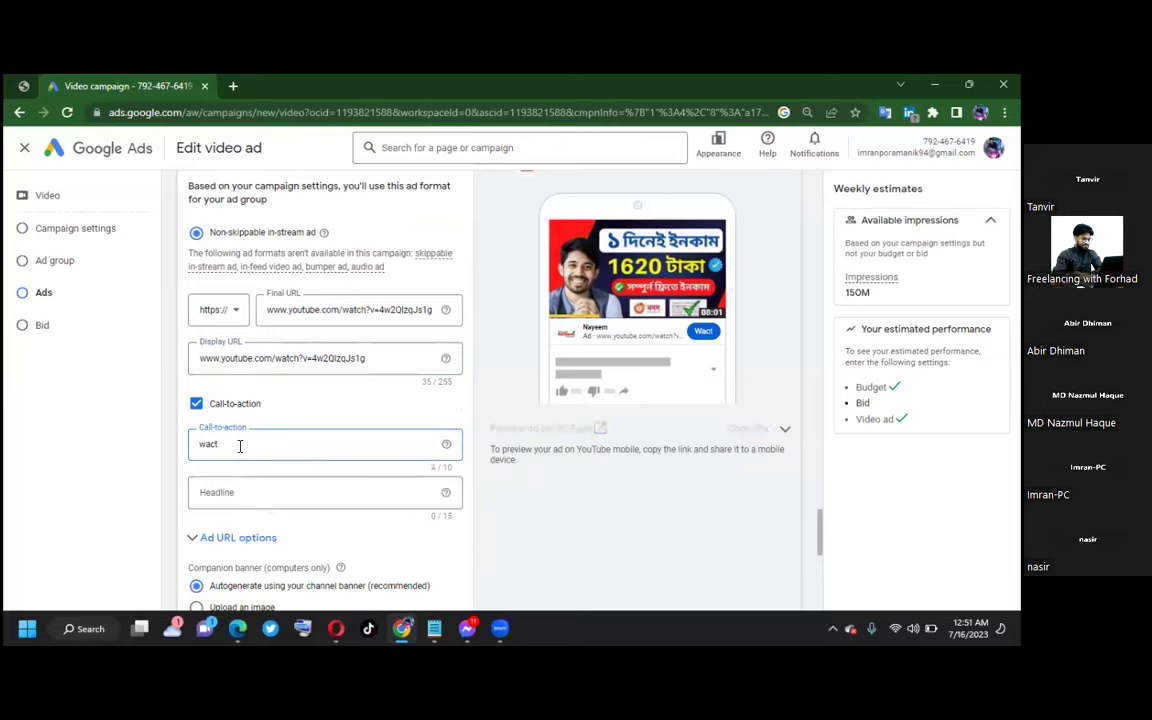
pyautogui.press('BackSpace')
pyautogui.write('tch now')
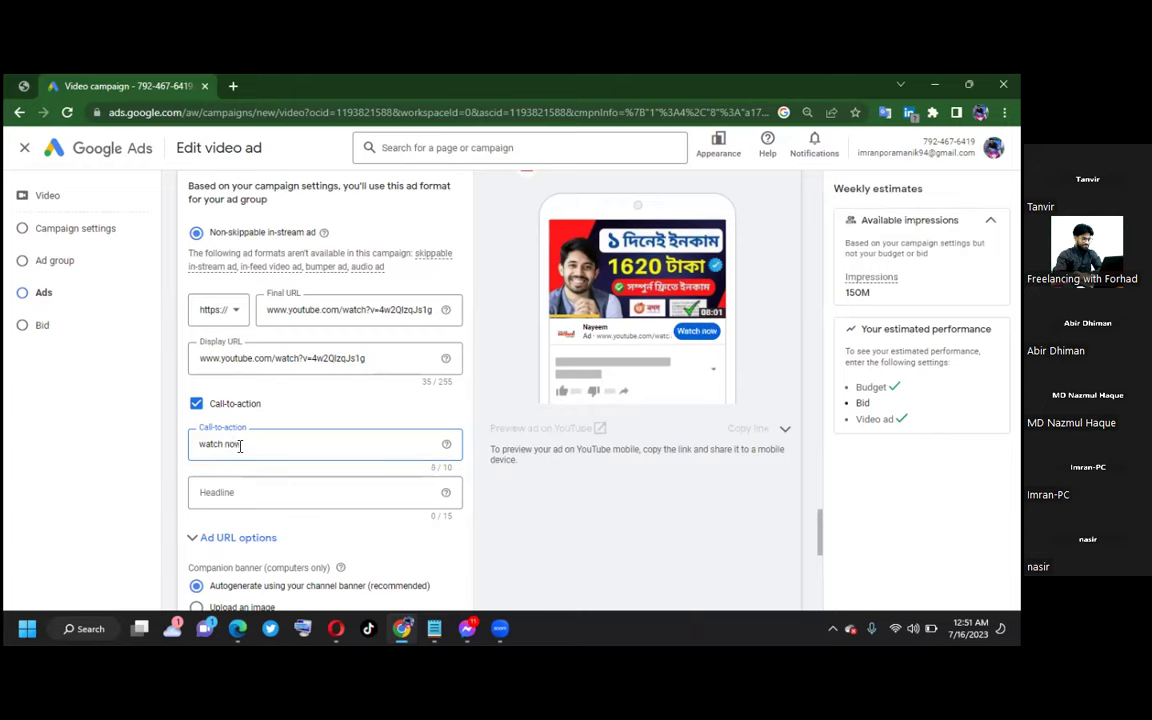
pyautogui.press('BackSpace')
pyautogui.press('BackSpace')
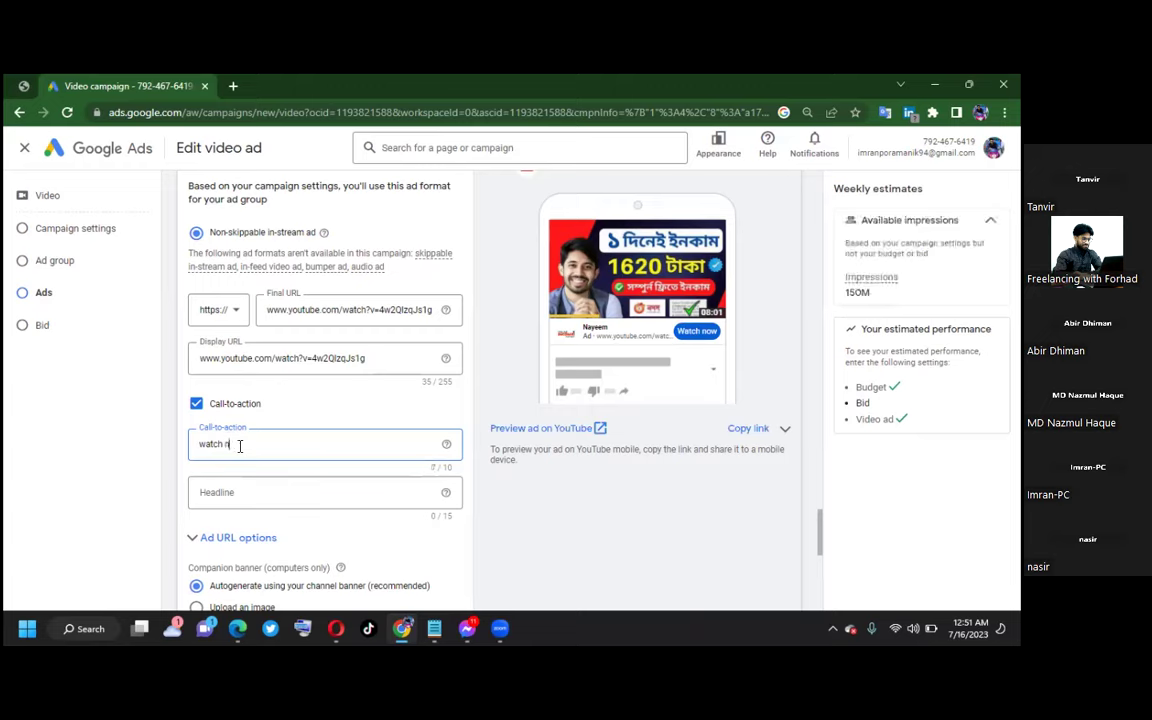
pyautogui.write('Now')
pyautogui.click(208, 446)
pyautogui.press('BackSpace')
pyautogui.write('W')
# Step: Set the call-to-action headline of the video ad to Earn Money
pyautogui.click(294, 494)
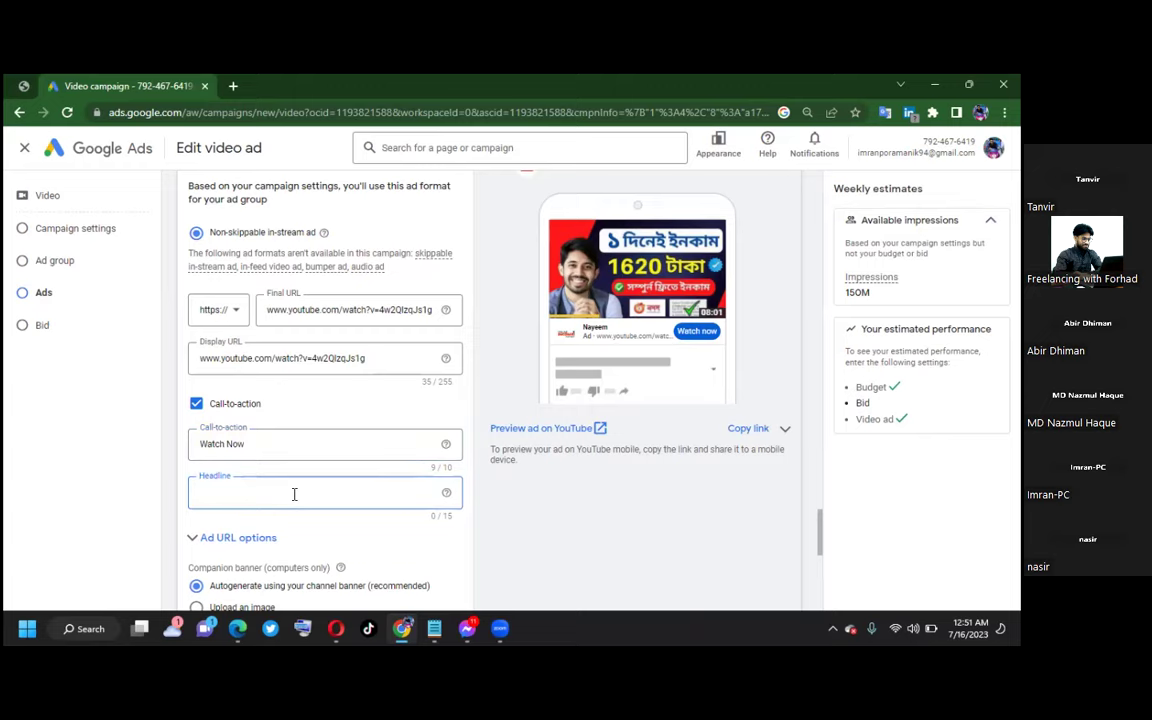
pyautogui.write('eron')
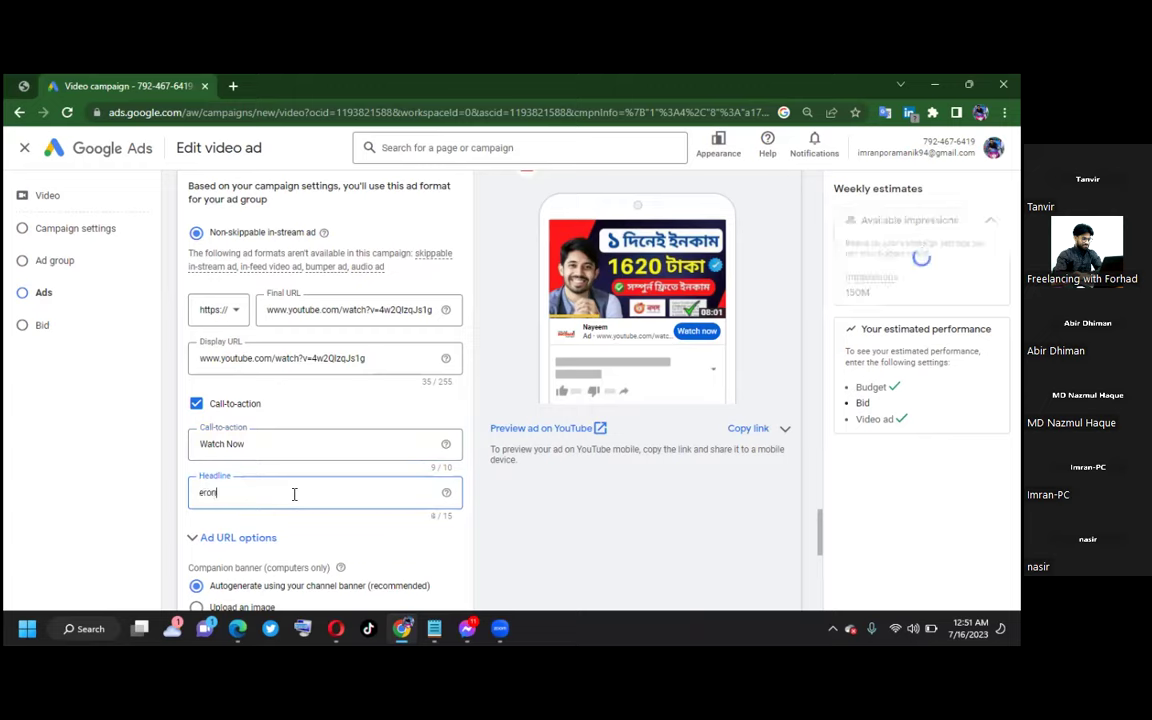
pyautogui.press('BackSpace')
pyautogui.press('BackSpace')
pyautogui.press('BackSpace')
pyautogui.press('BackSpace')
pyautogui.write('E')
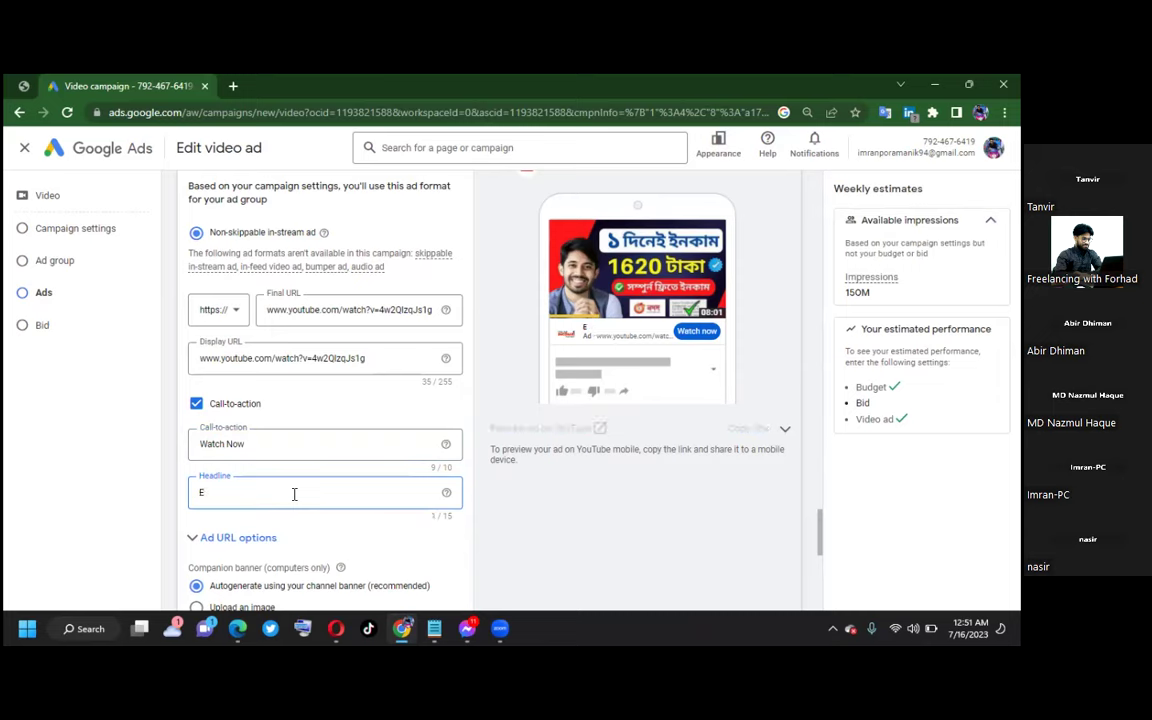
pyautogui.write('ron')
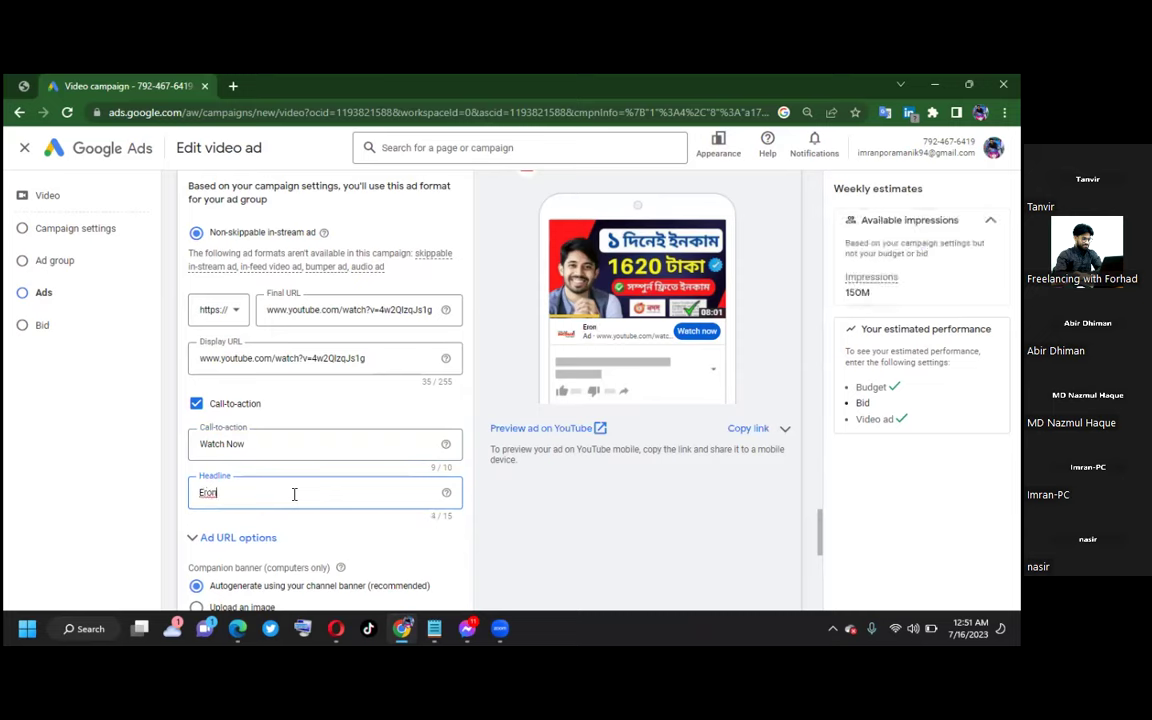
pyautogui.press('BackSpace')
pyautogui.press('BackSpace')
pyautogui.press('BackSpace')
pyautogui.write('arn')
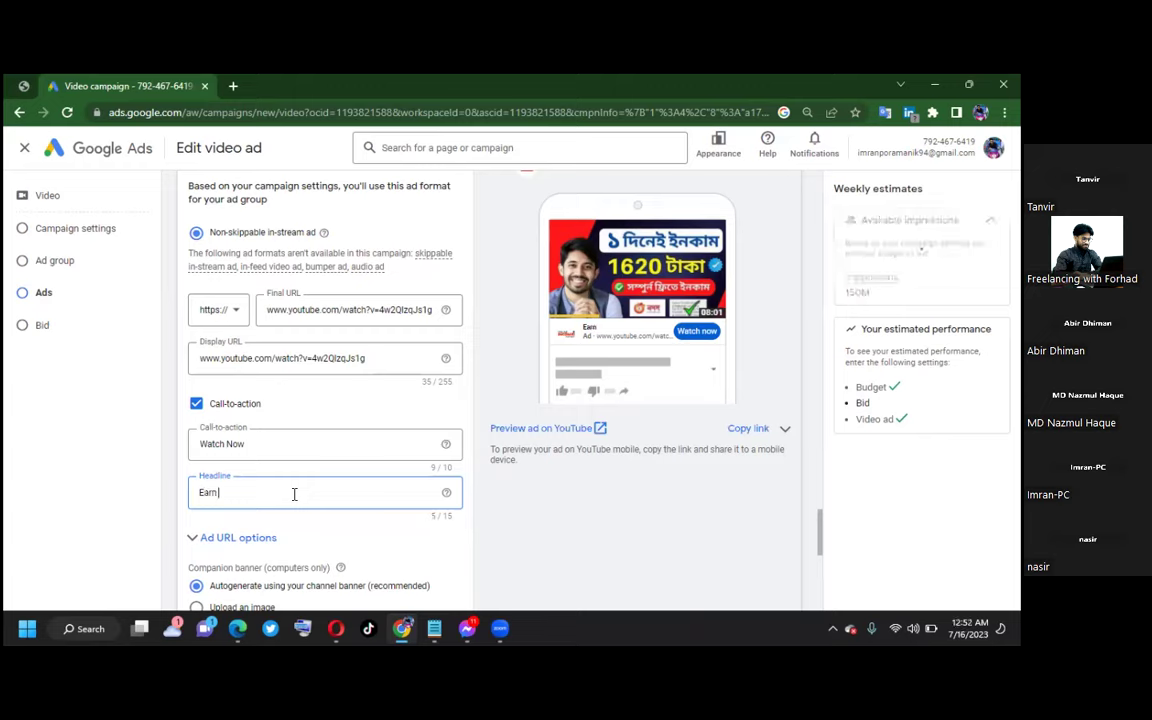
pyautogui.write(' m')
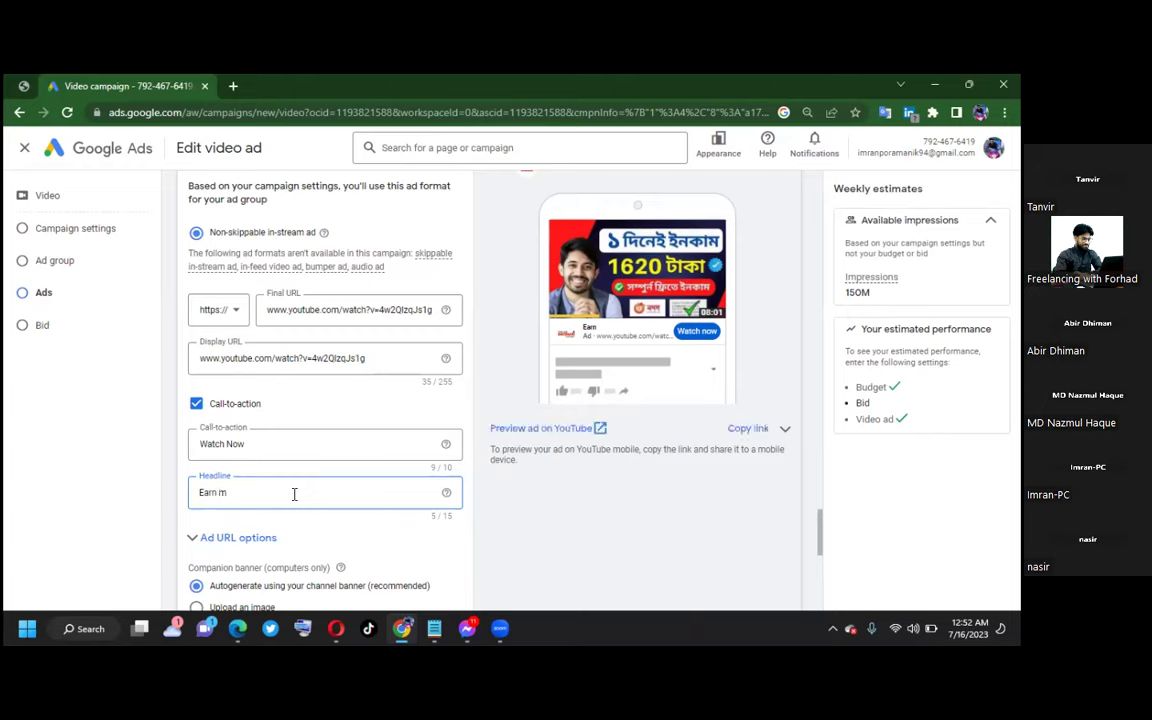
pyautogui.press('BackSpace')
pyautogui.write('many')
pyautogui.press('BackSpace')
pyautogui.press('BackSpace')
pyautogui.press('BackSpace')
pyautogui.press('BackSpace')
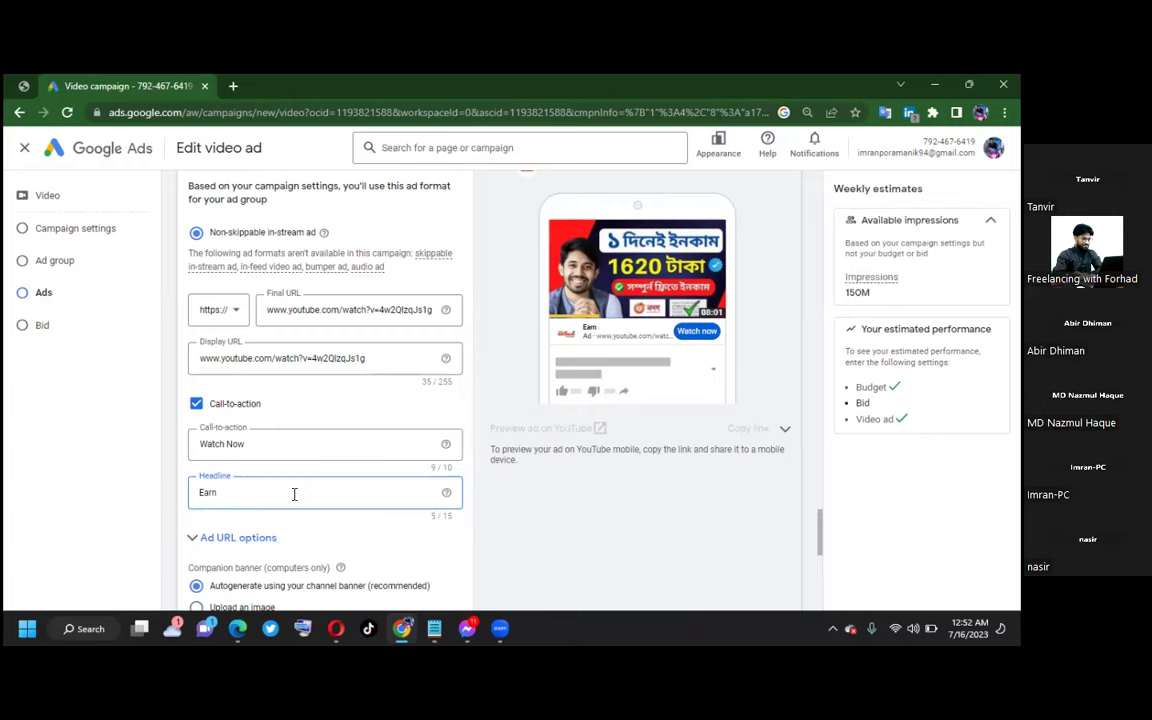
pyautogui.write('Ma')
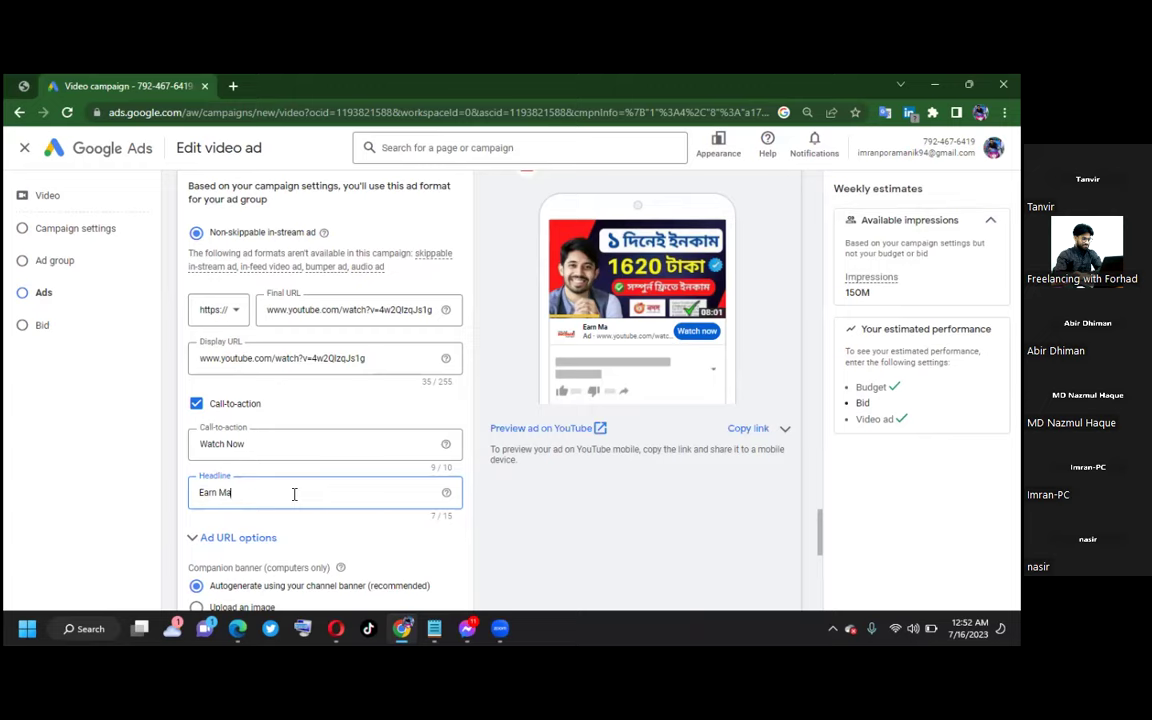
pyautogui.press('BackSpace')
pyautogui.write('ony')
pyautogui.press('BackSpace')
pyautogui.press('BackSpace')
pyautogui.write('net')
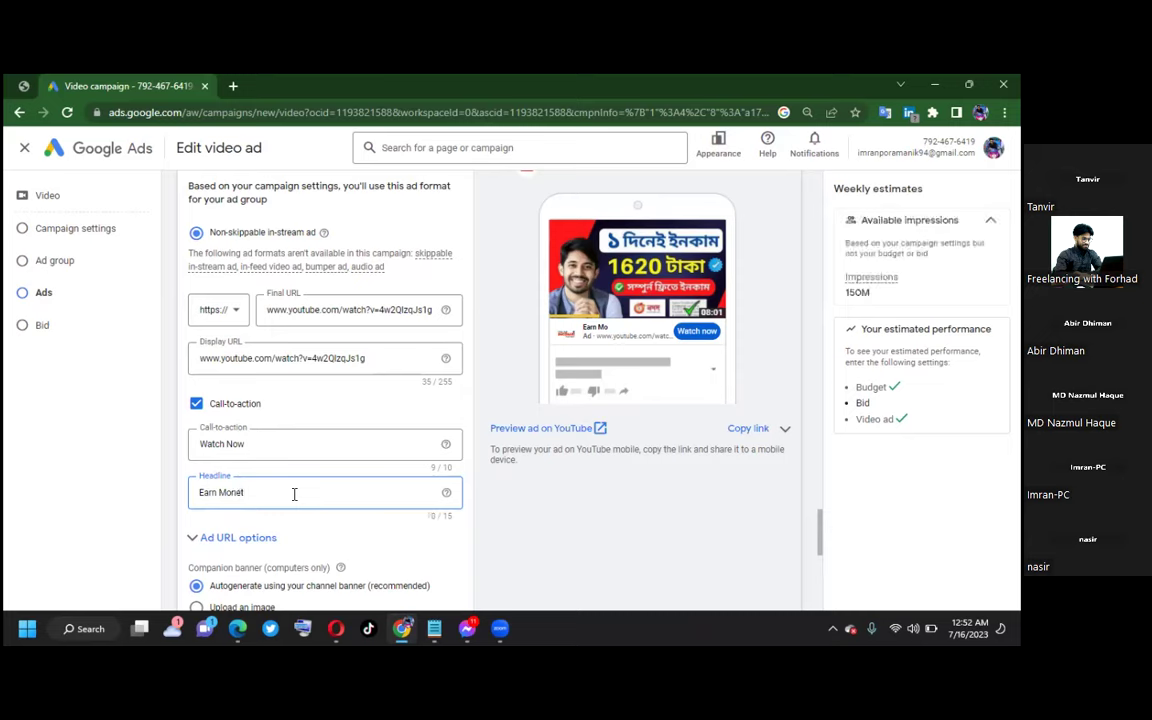
pyautogui.press('BackSpace')
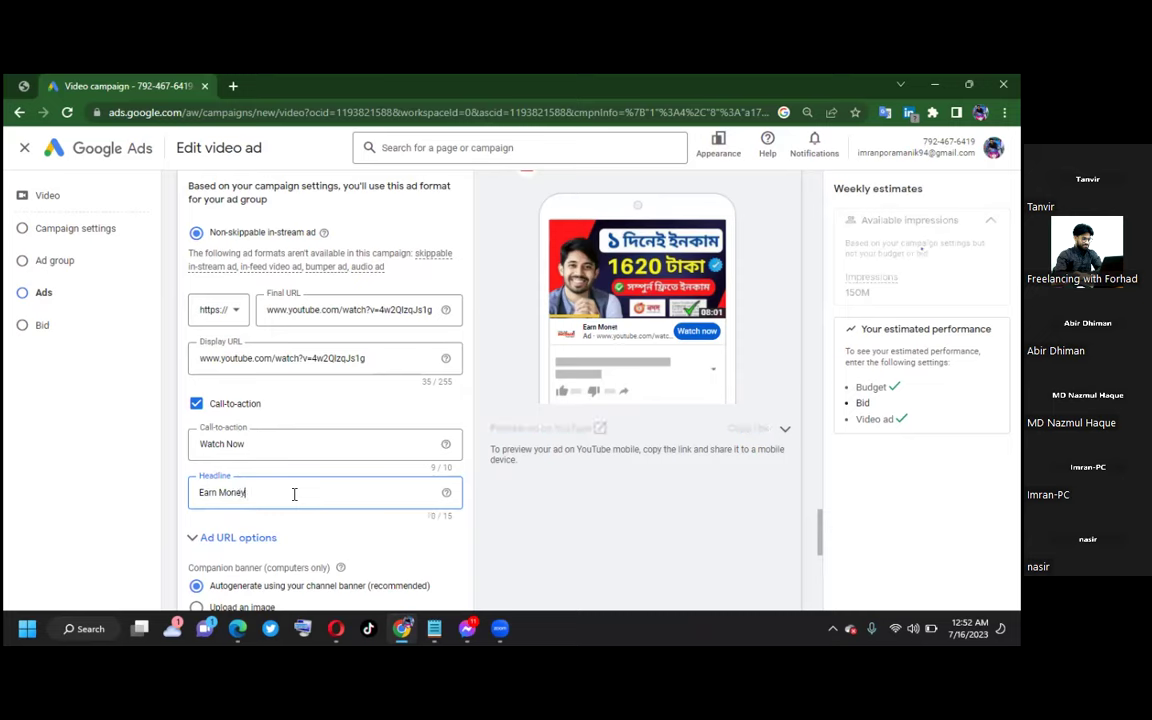
pyautogui.write('y')
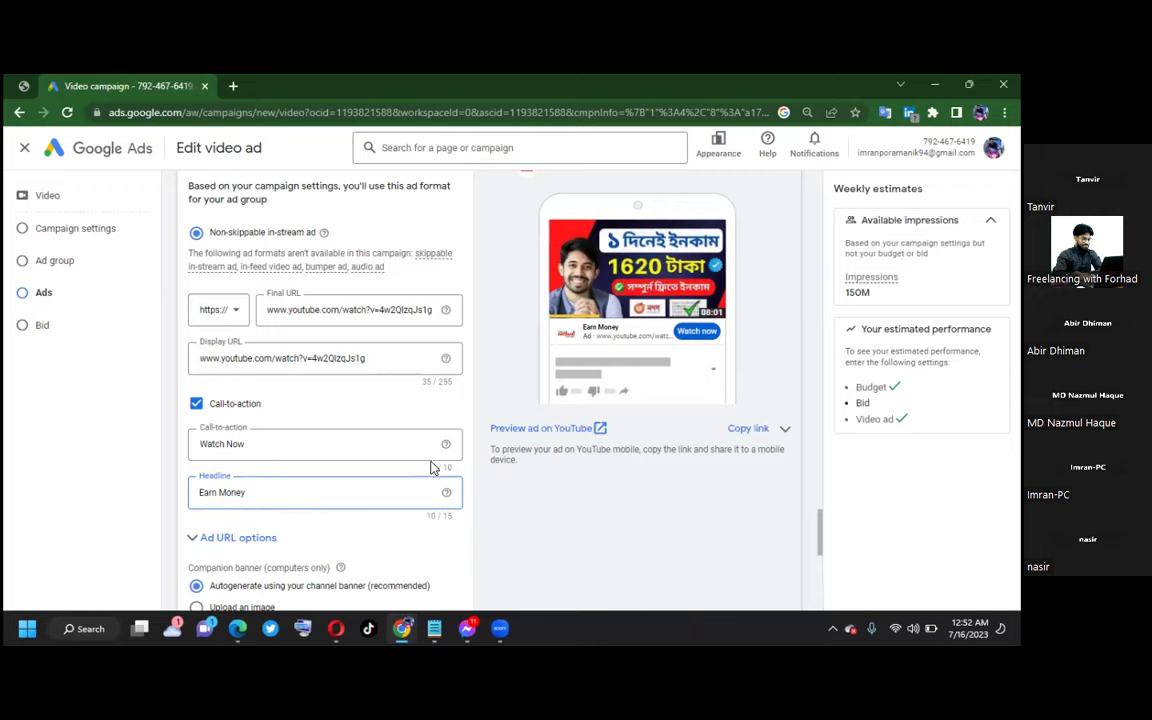
# Step: Review the video ad's call-to-action, companion banner and ad name settings and the ad group's bid section
pyautogui.scroll(-2, 501, 488)
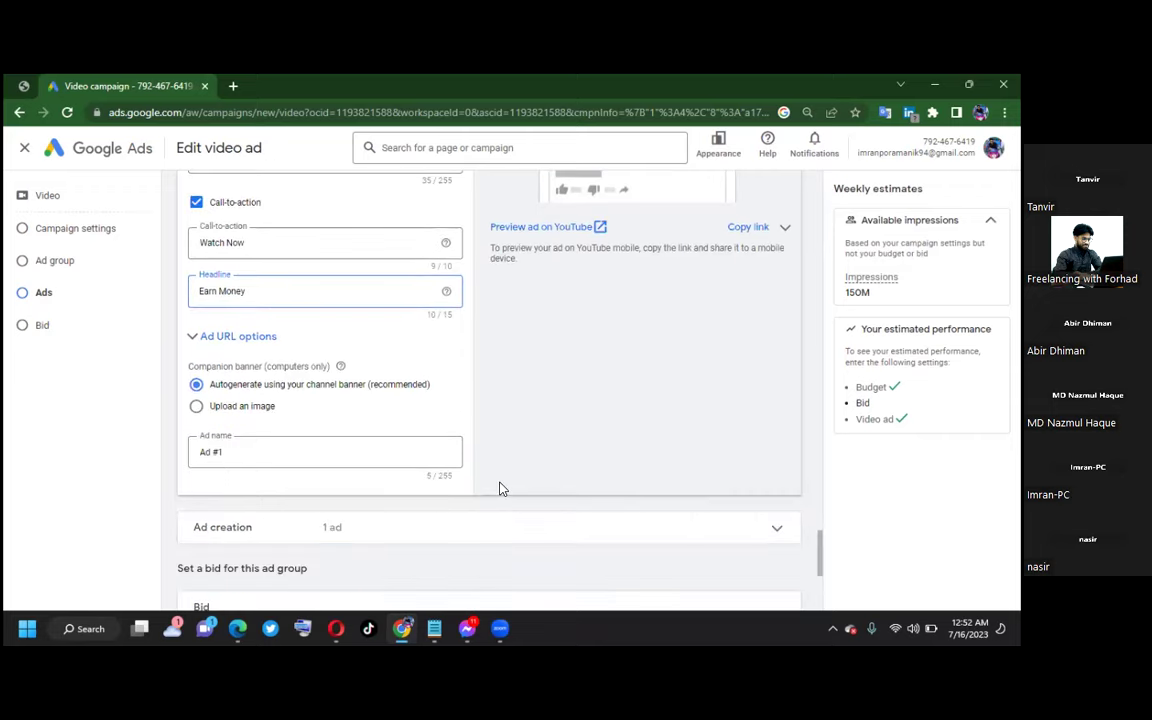
pyautogui.scroll(-3, 500, 486)
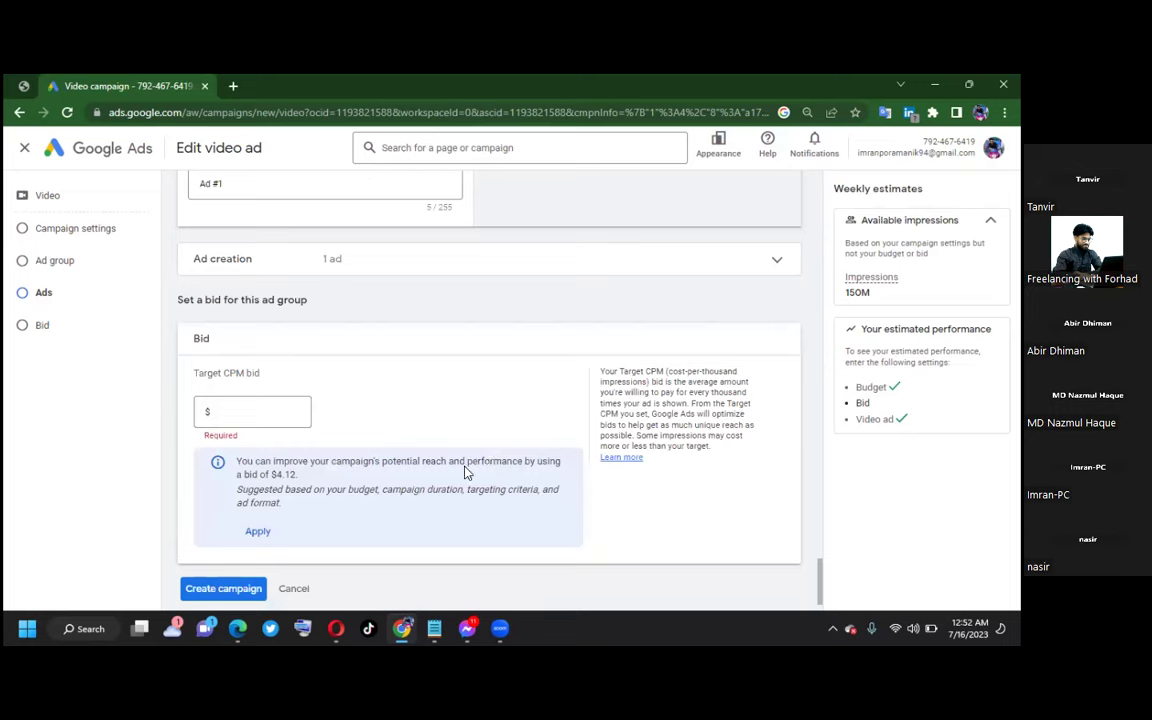
pyautogui.scroll(4, 437, 474)
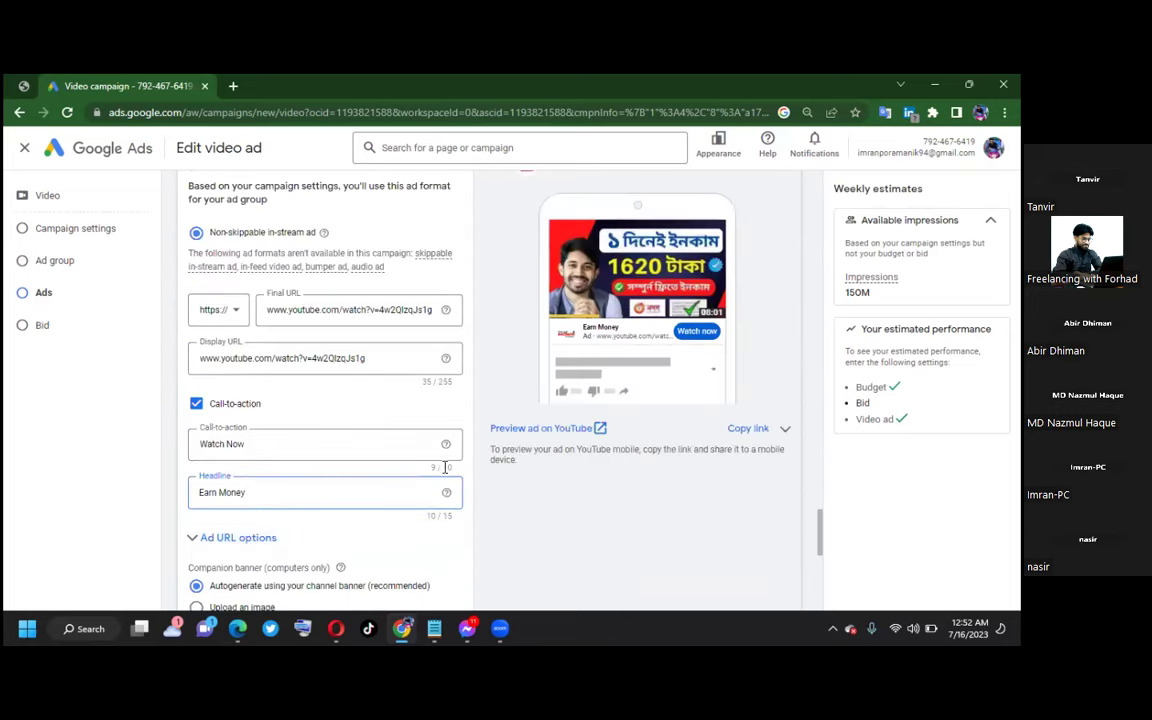
pyautogui.scroll(-2, 468, 457)
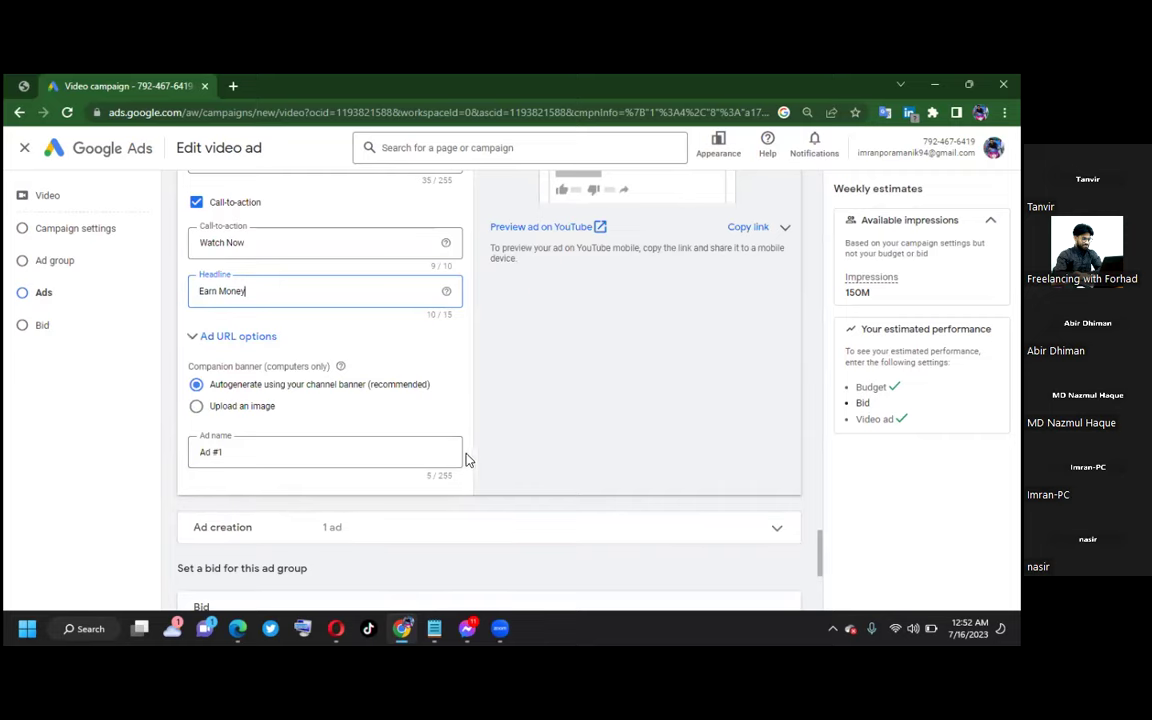
pyautogui.scroll(-1, 466, 458)
pyautogui.scroll(-1, 461, 462)
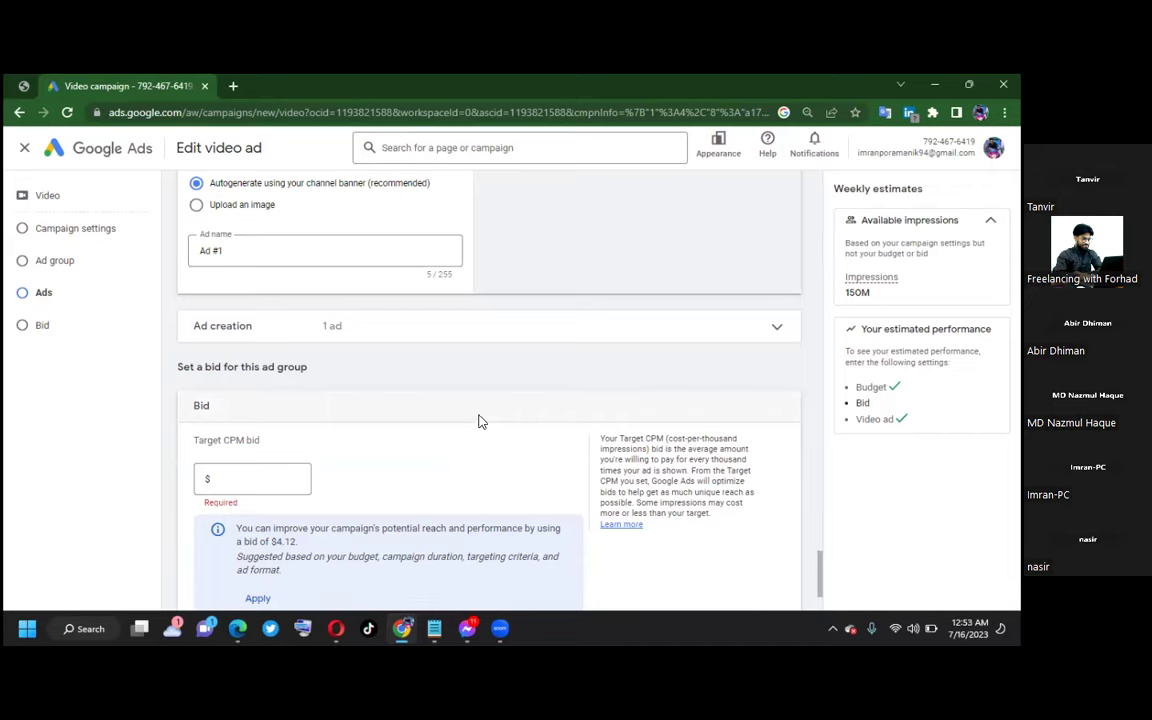
pyautogui.scroll(1, 518, 393)
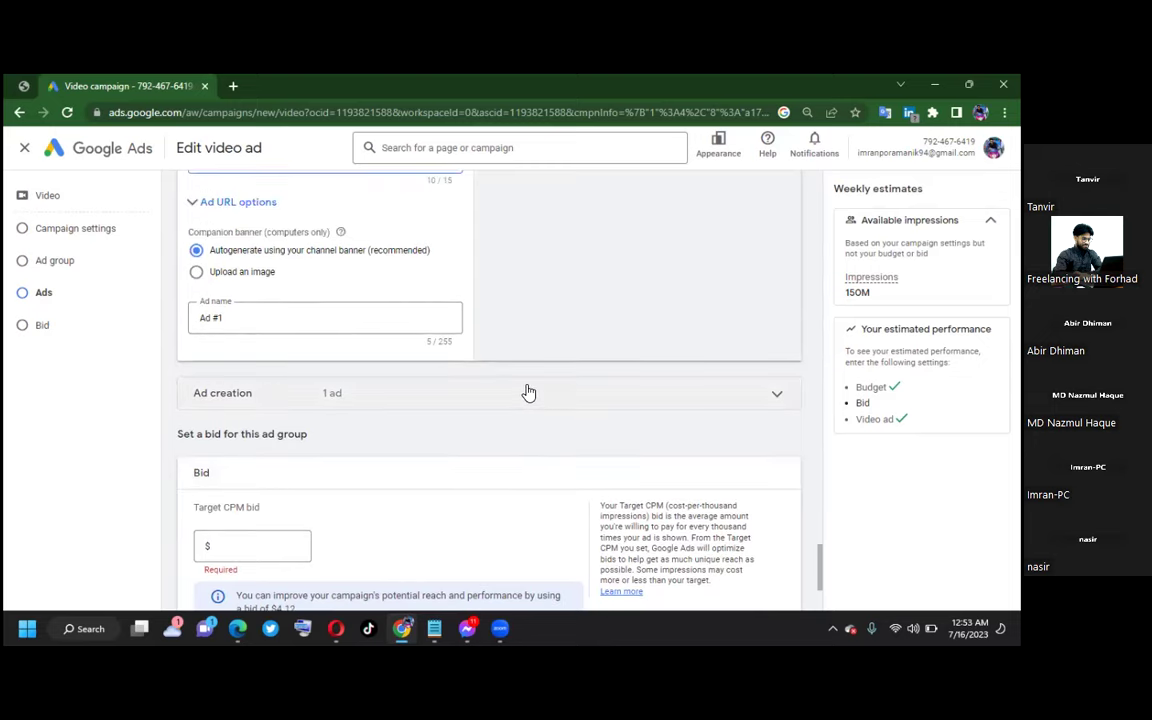
pyautogui.scroll(2, 529, 393)
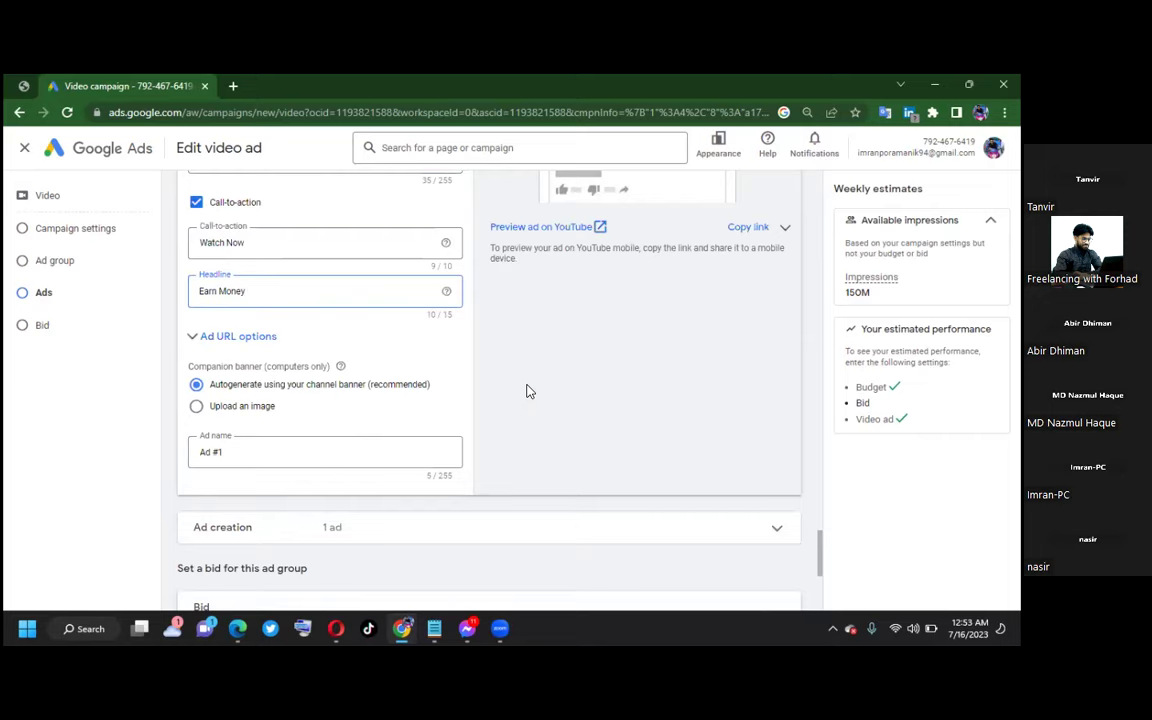
# Step: Apply the suggested target CPM bid for the ad group, and change it to $1.00
pyautogui.scroll(-5, 545, 402)
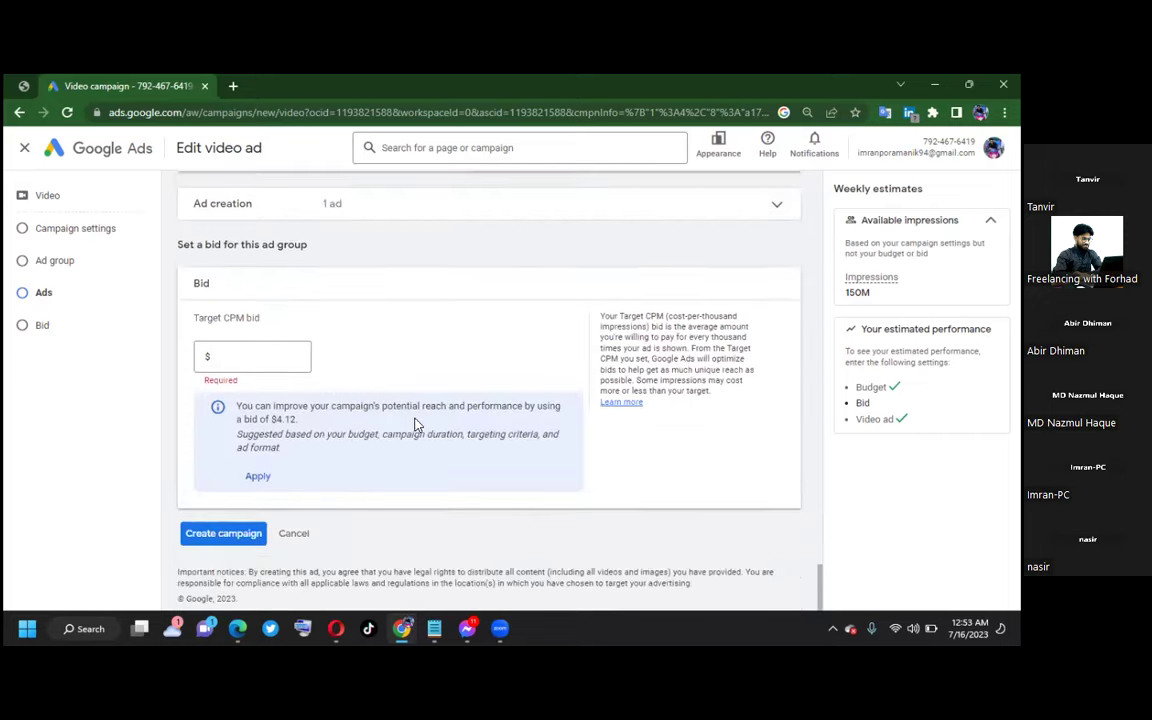
pyautogui.click(252, 477)
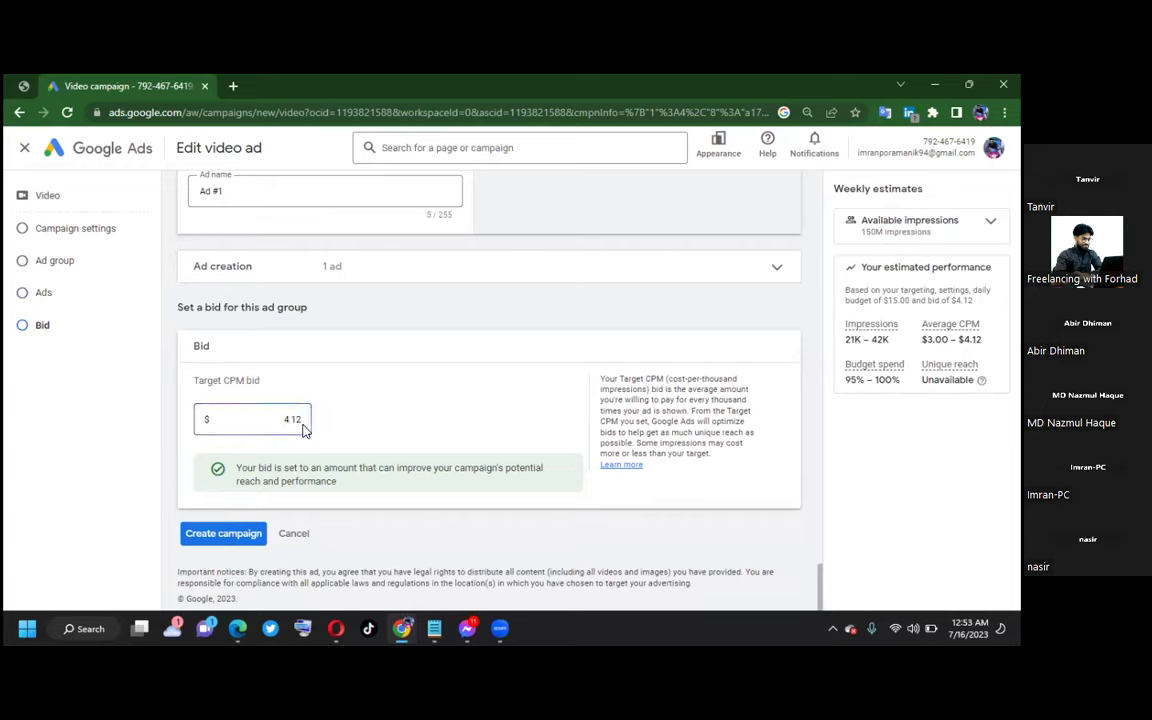
pyautogui.press('BackSpace')
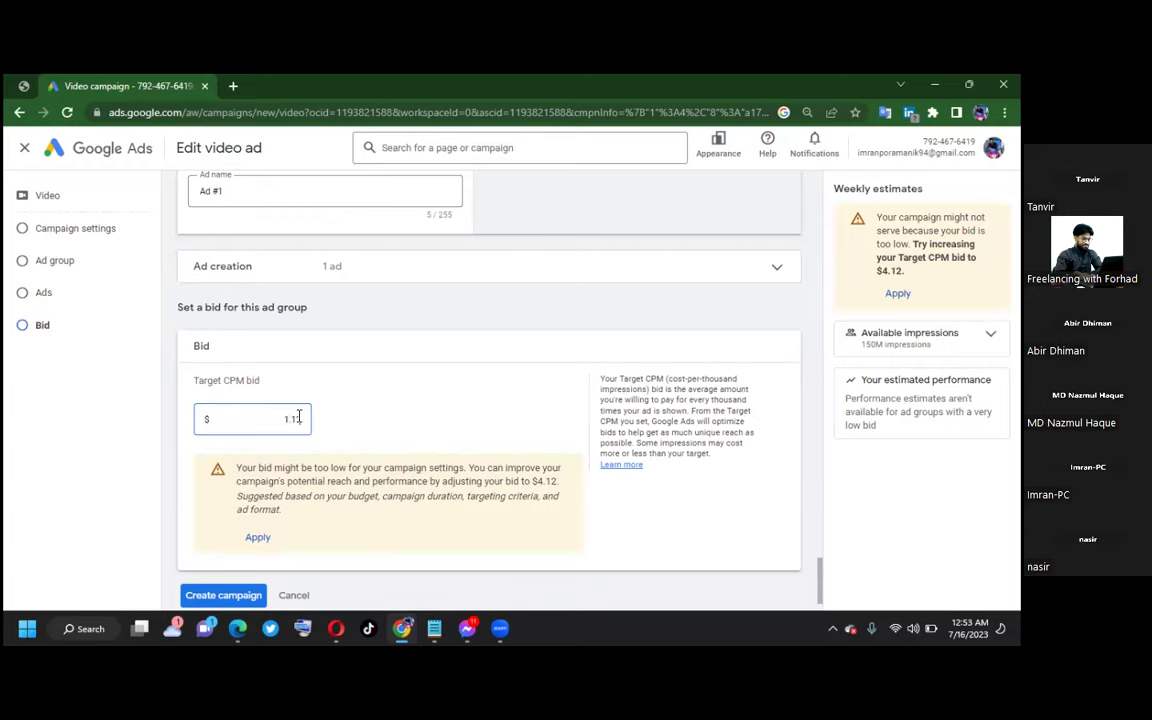
pyautogui.press('BackSpace')
pyautogui.write('0')
# Step: Try to create the campaign, recheck the bid section and try creating it again
pyautogui.scroll(-1, 463, 398)
pyautogui.click(214, 535)
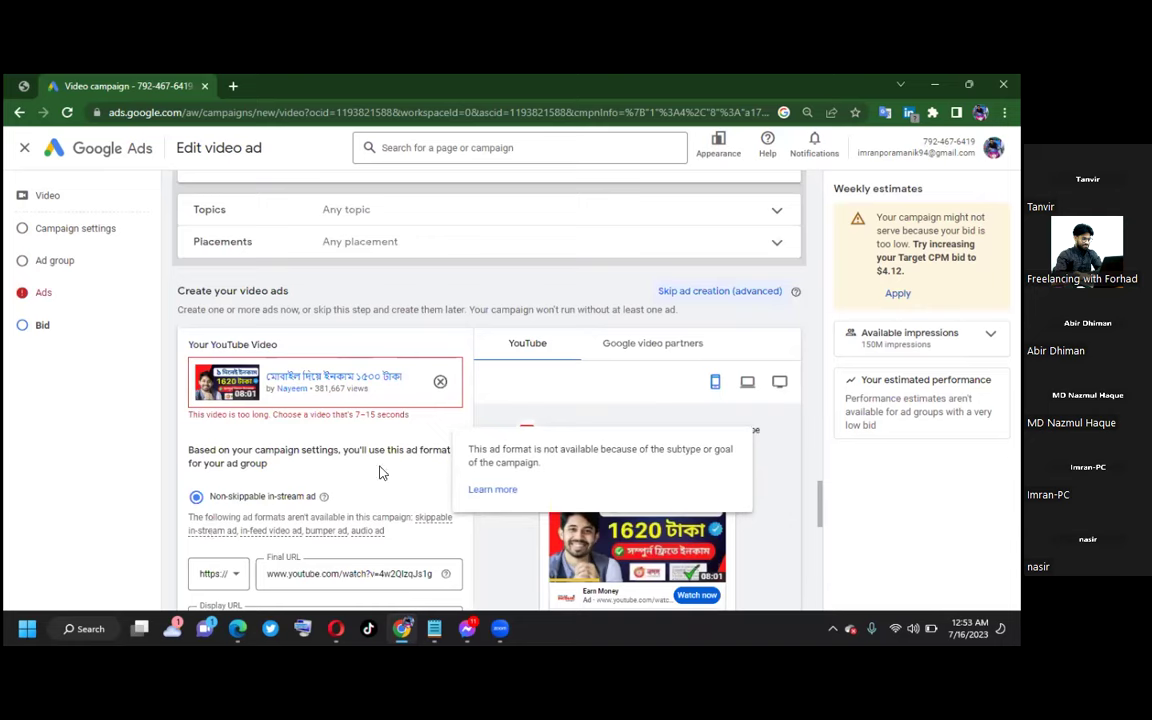
pyautogui.scroll(-1, 380, 470)
pyautogui.scroll(-10, 404, 465)
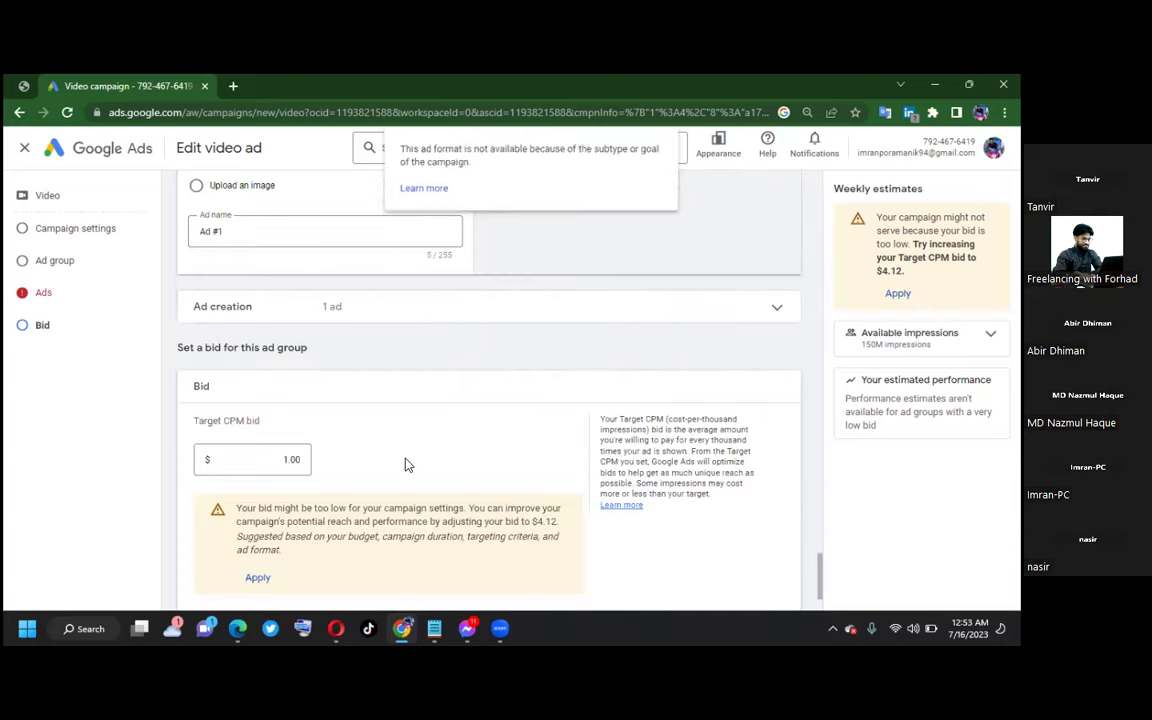
pyautogui.scroll(-2, 405, 465)
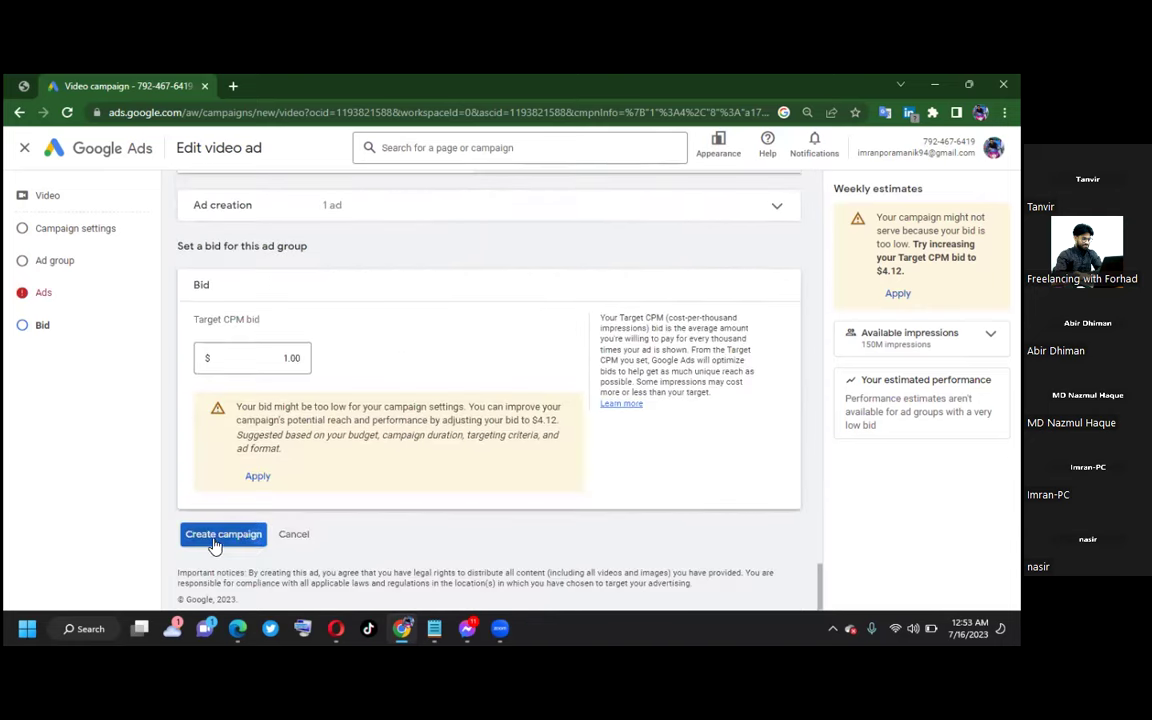
pyautogui.click(213, 540)
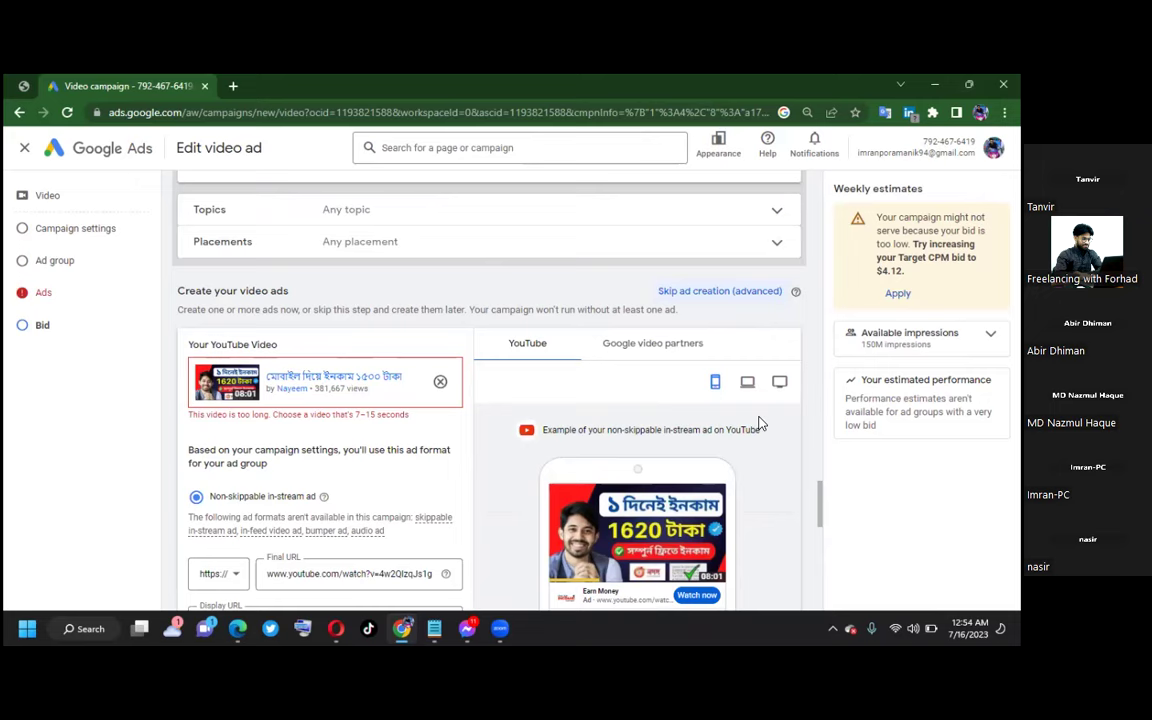
# Step: Leave the unfinished video campaign setup and return to the account overview
pyautogui.click(84, 152)
pyautogui.click(645, 411)
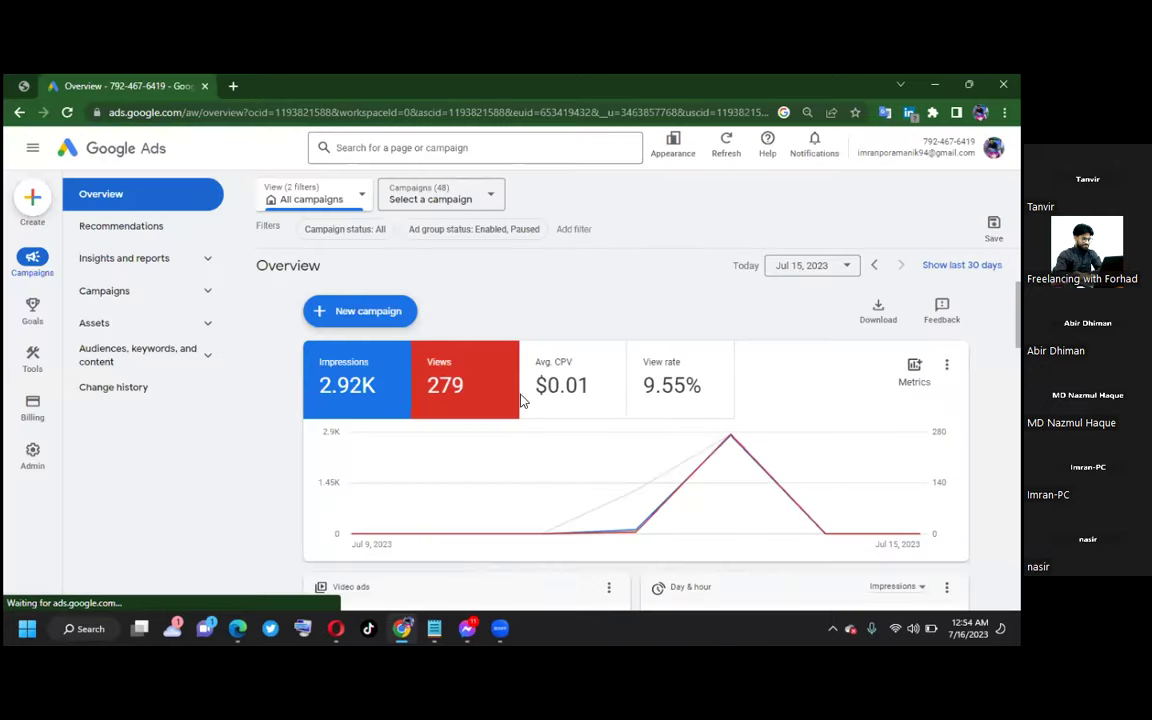
pyautogui.click(349, 318)
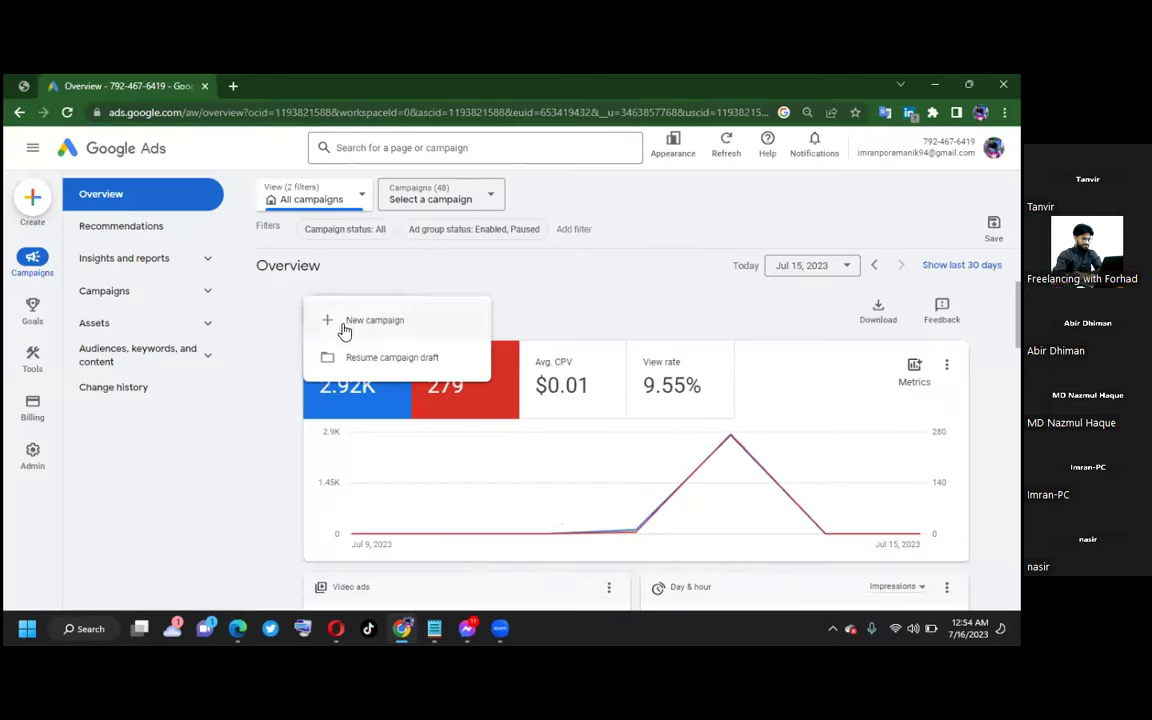
pyautogui.click(281, 390)
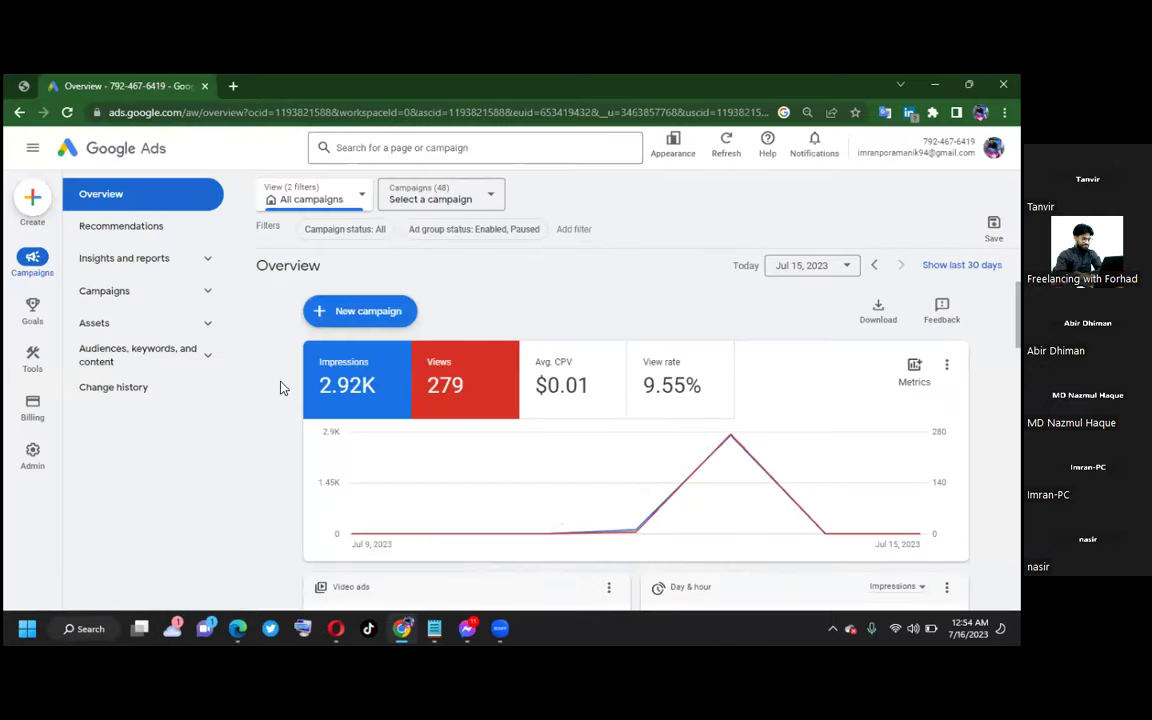
# Step: Find the enabled campaign named Video among all campaigns and open its overview
pyautogui.click(415, 207)
pyautogui.scroll(-8, 483, 360)
pyautogui.scroll(-6, 500, 372)
pyautogui.scroll(2, 452, 372)
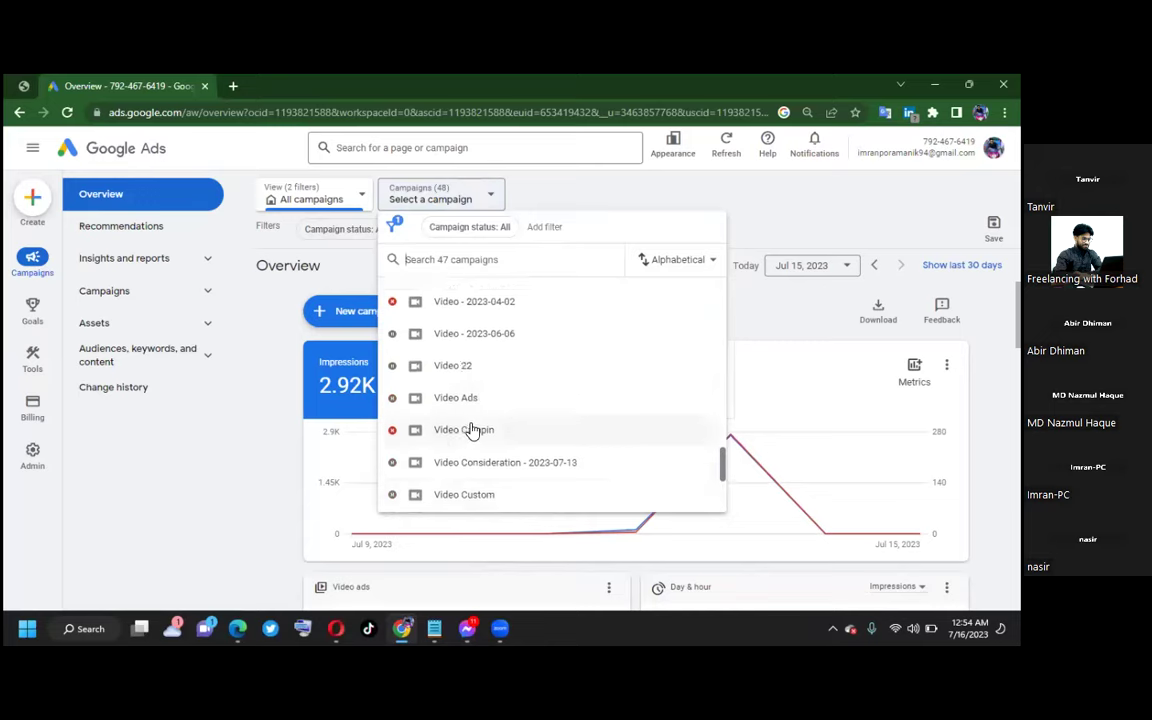
pyautogui.scroll(-3, 470, 429)
pyautogui.scroll(3, 467, 428)
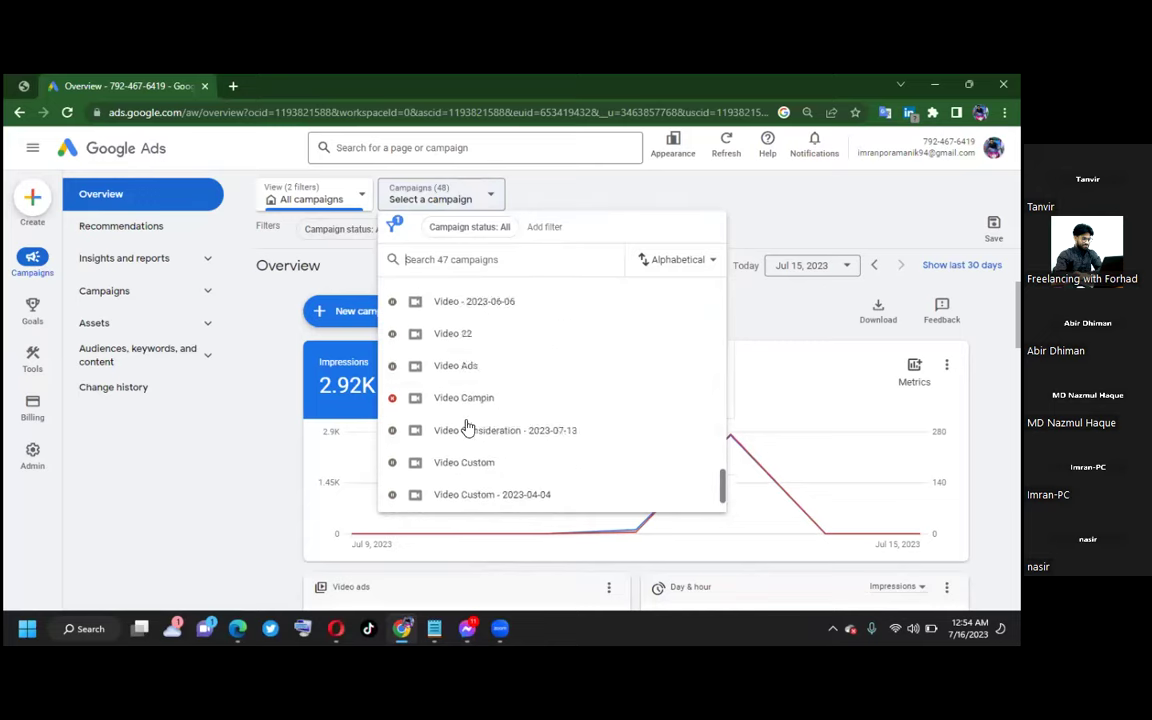
pyautogui.scroll(2, 467, 428)
pyautogui.click(444, 386)
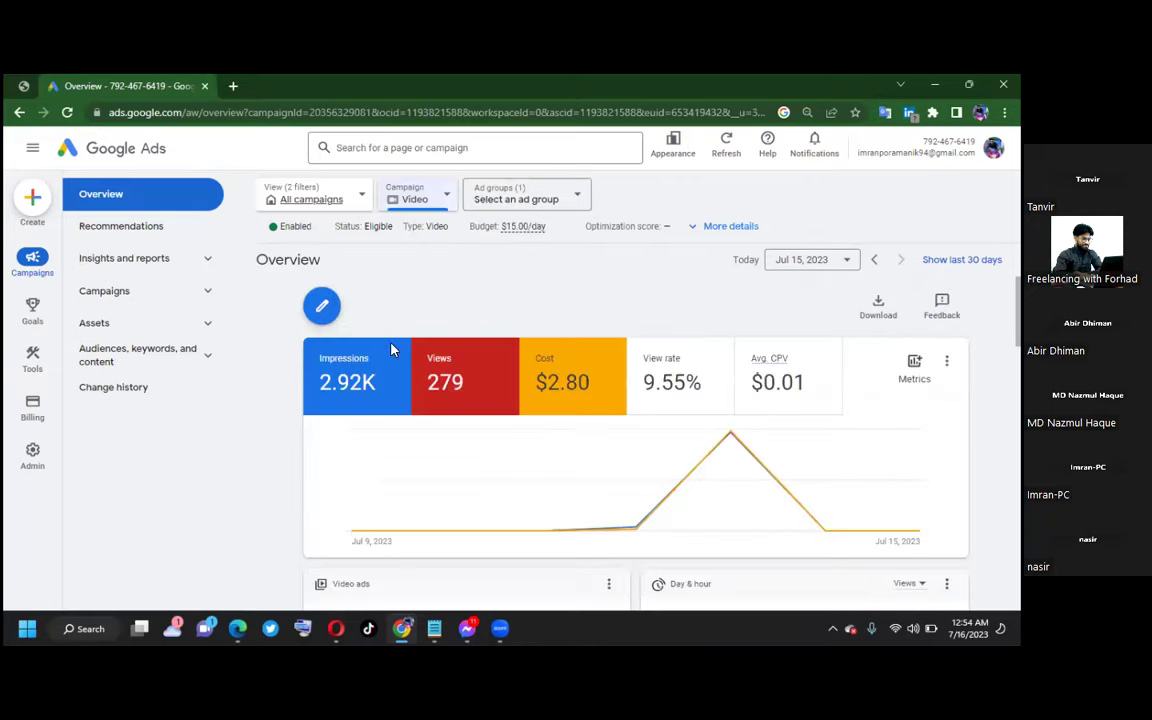
# Step: Review the Video campaign's overview, including its video ad, day and hour performance, placements, audience segments, locations and demographics
pyautogui.scroll(-3, 471, 400)
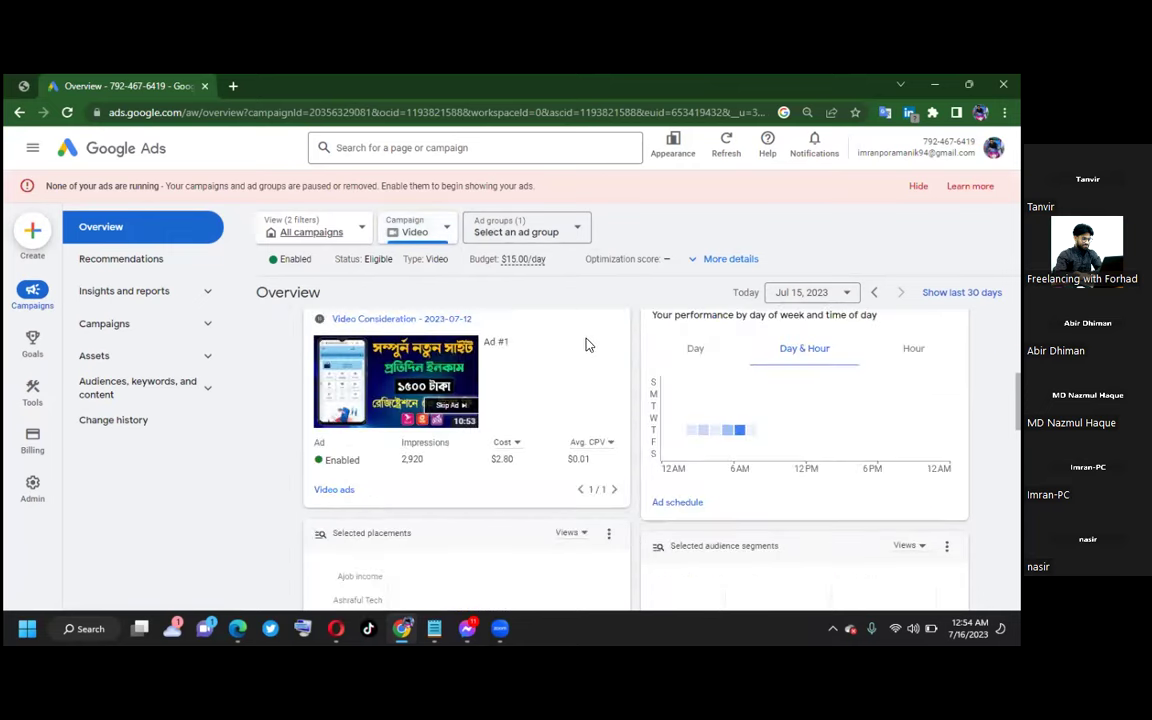
pyautogui.click(115, 420)
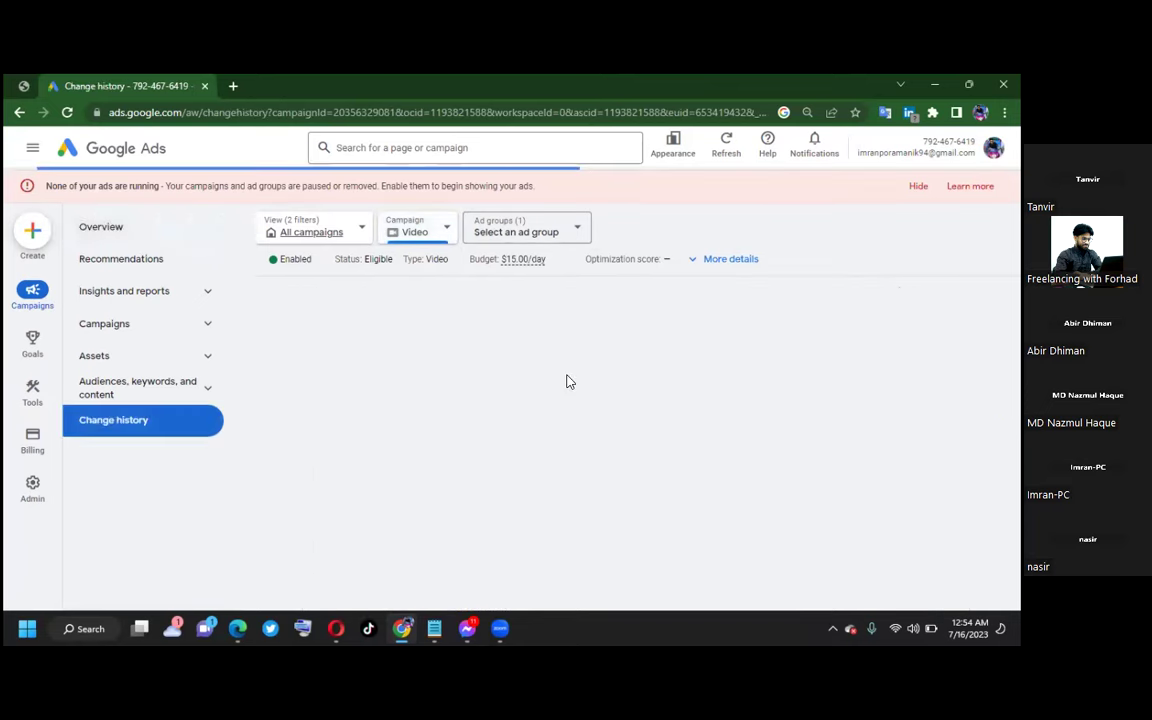
pyautogui.click(108, 233)
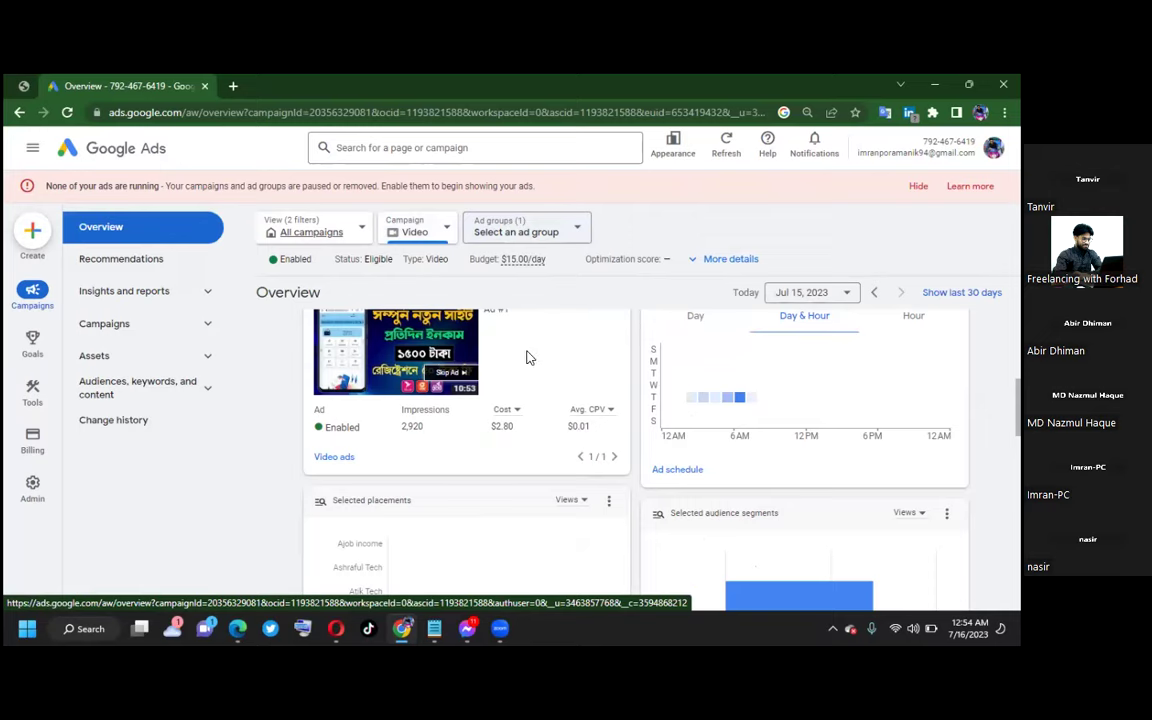
pyautogui.scroll(-3, 490, 396)
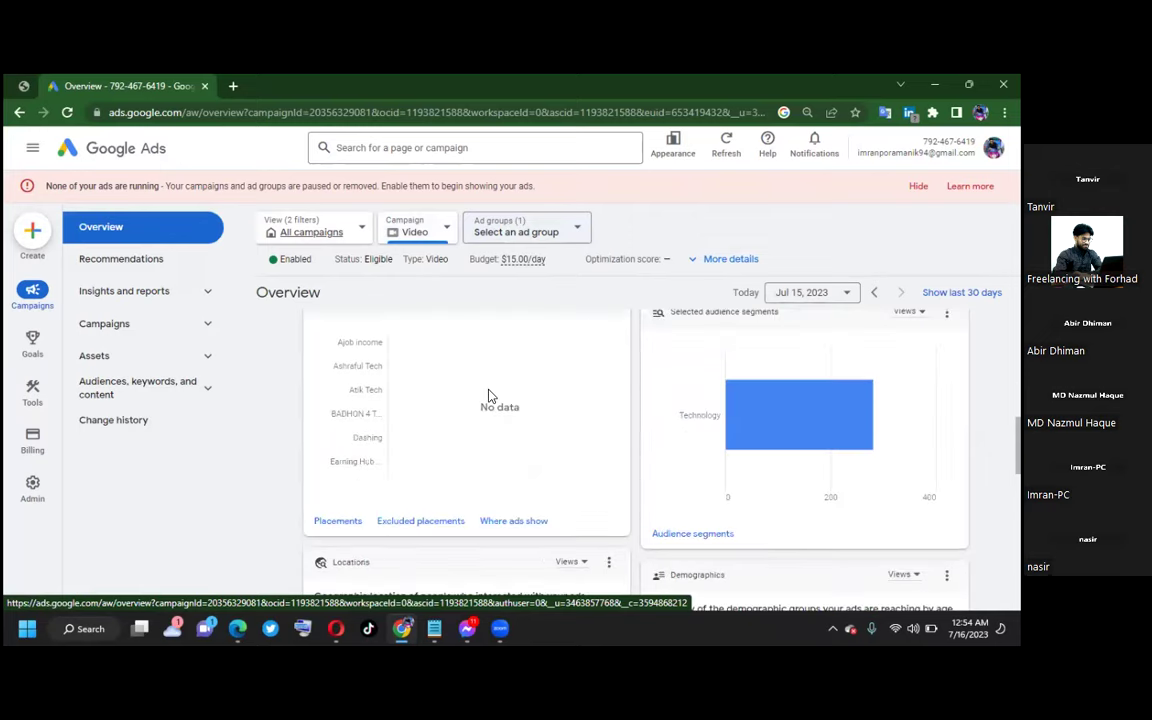
pyautogui.moveTo(782, 410)
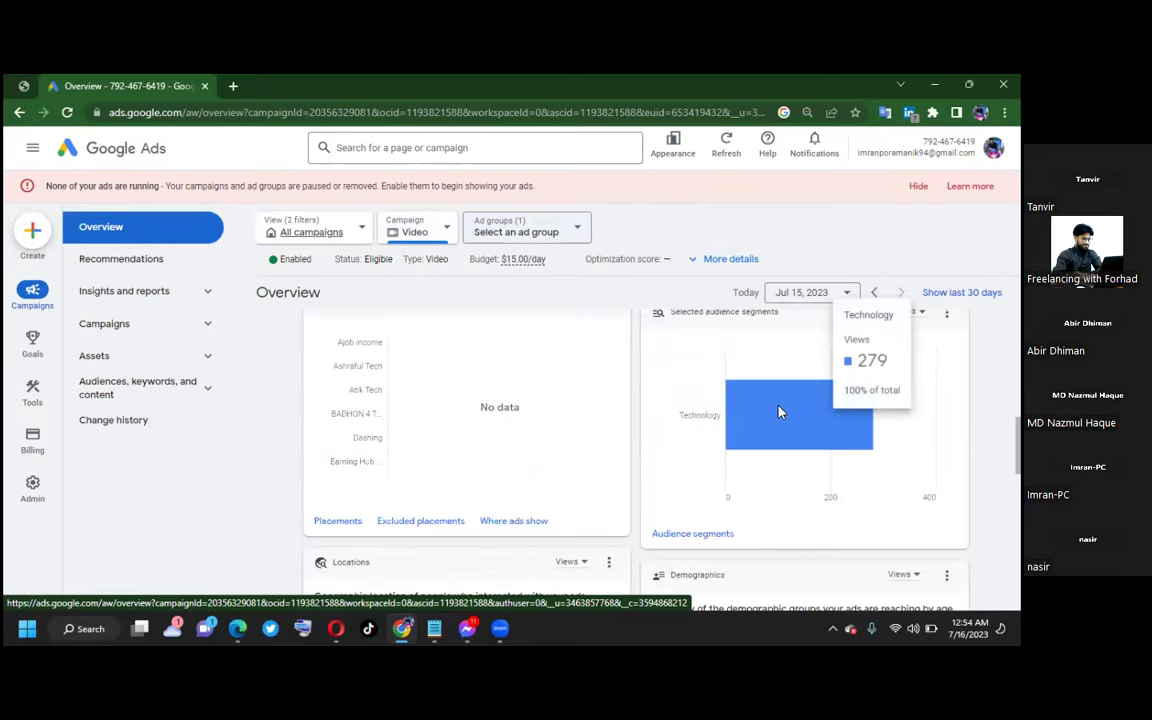
pyautogui.scroll(1, 704, 420)
pyautogui.scroll(3, 704, 420)
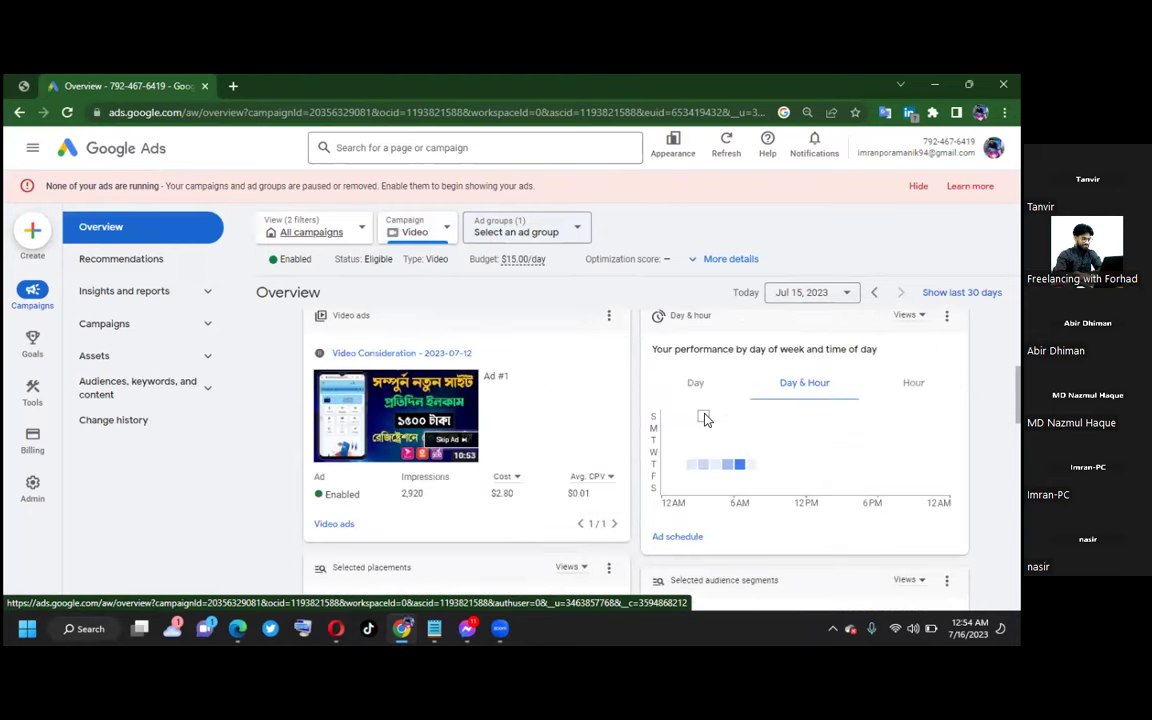
pyautogui.scroll(-4, 655, 416)
pyautogui.scroll(-8, 588, 391)
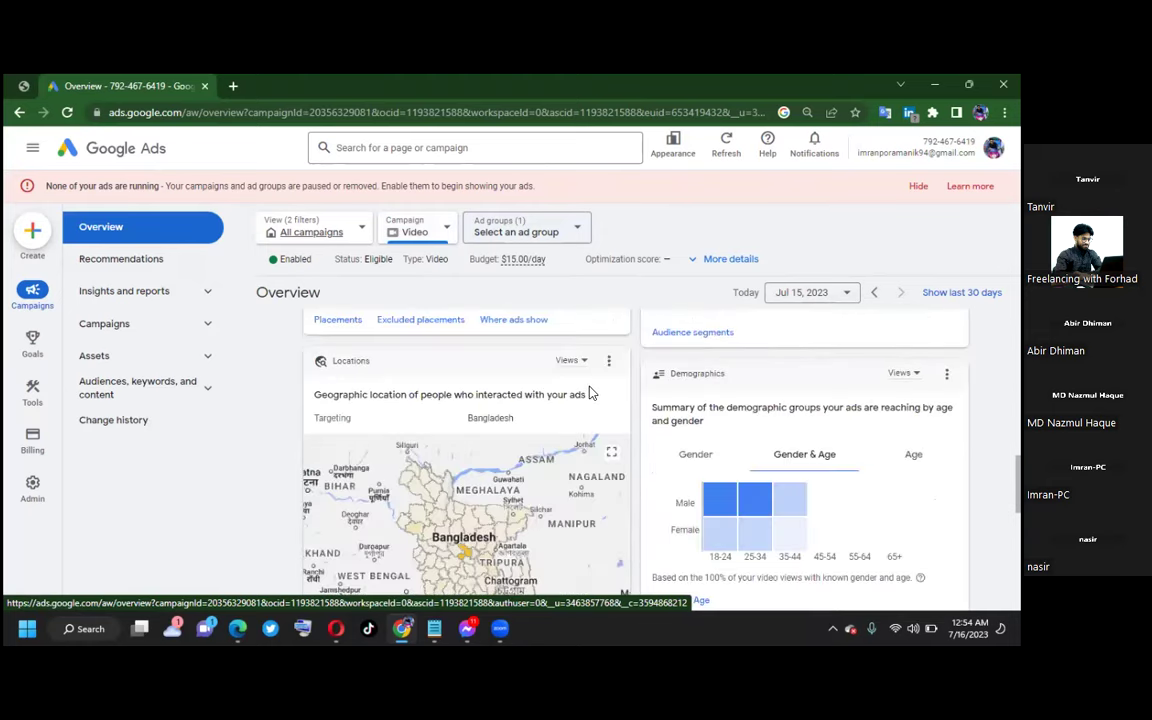
pyautogui.scroll(5, 580, 391)
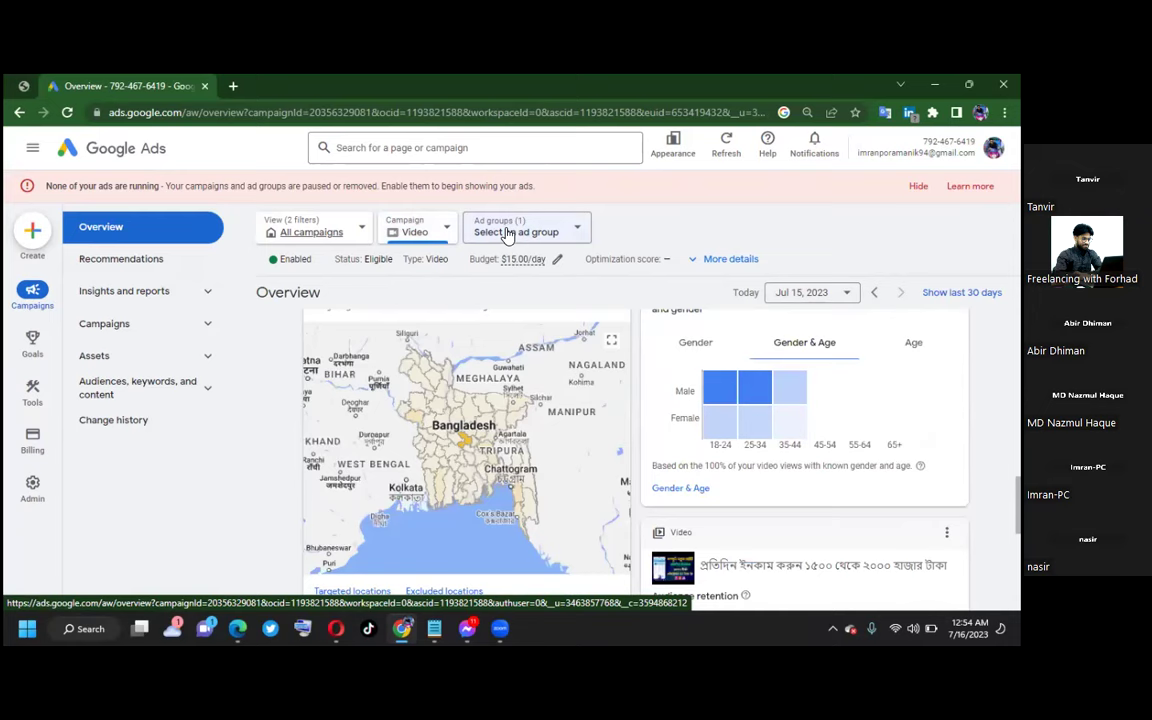
# Step: Check the Video campaign's list of ad groups and return to the overview of all campaigns
pyautogui.click(509, 233)
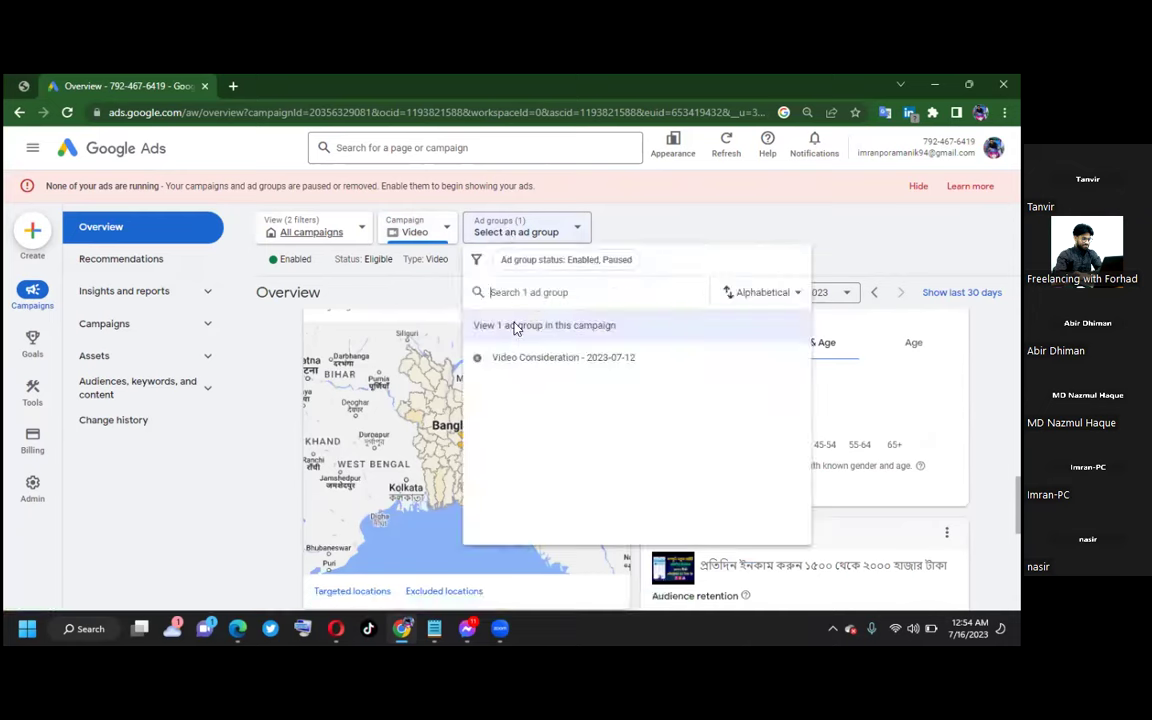
pyautogui.click(298, 236)
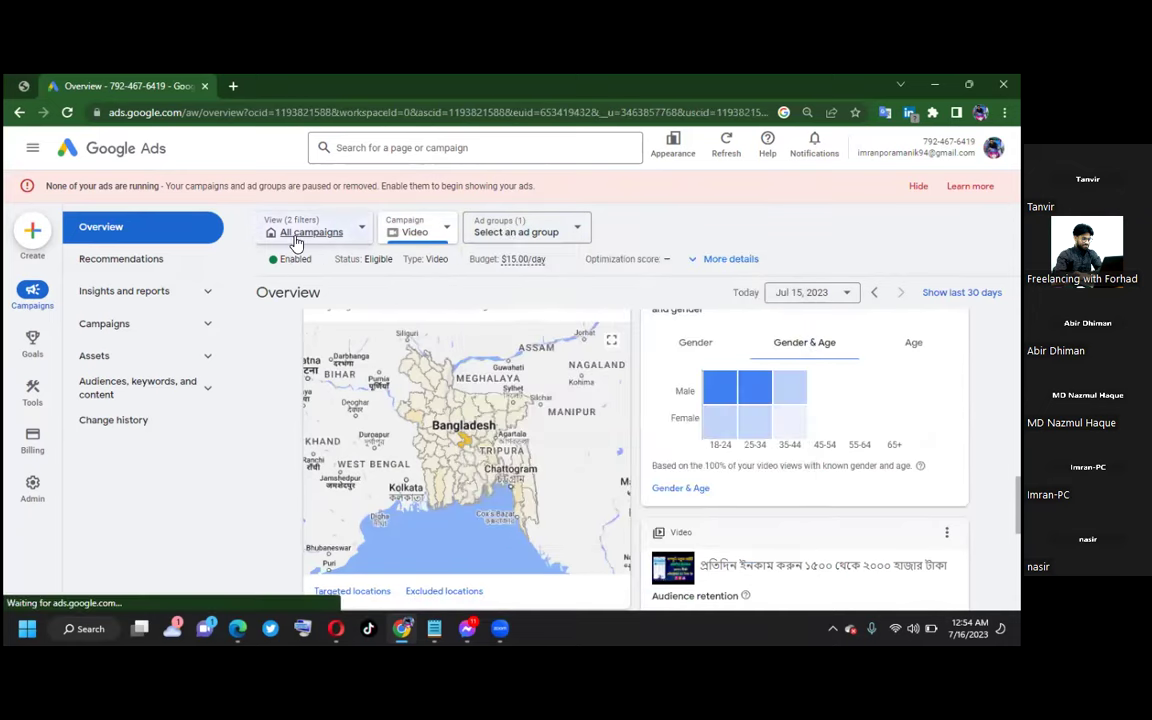
pyautogui.scroll(-1, 360, 235)
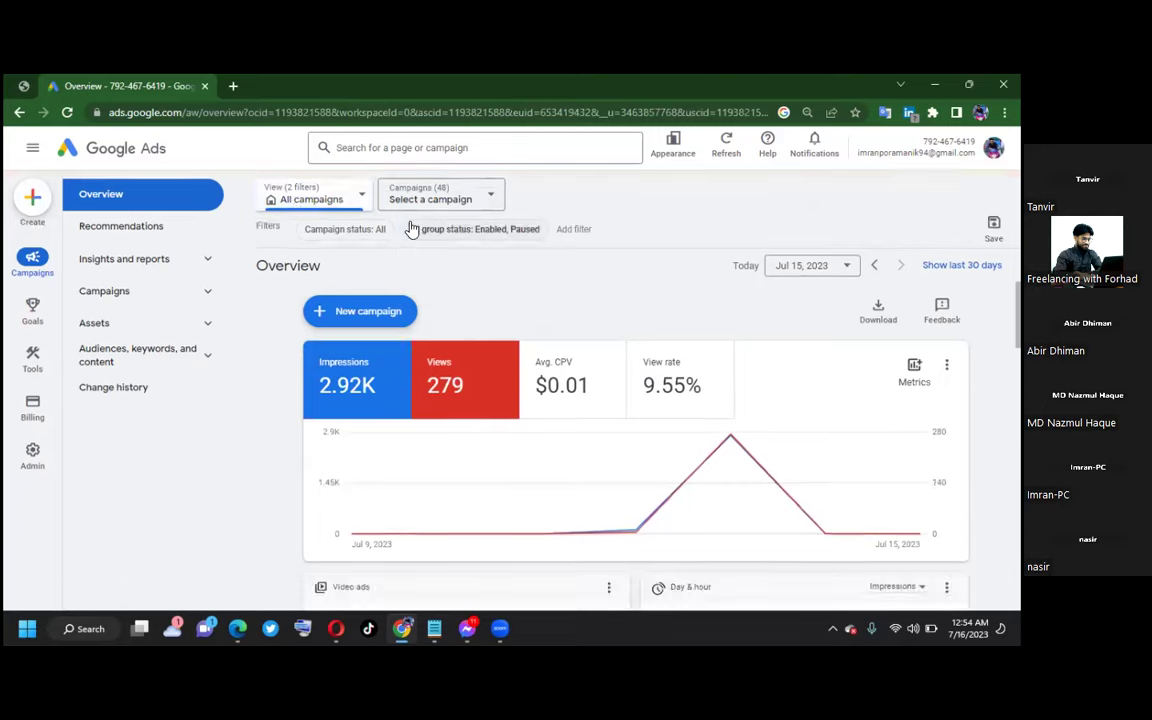
# Step: Reopen the enabled Video campaign from the account's campaign list
pyautogui.click(406, 228)
pyautogui.click(410, 200)
pyautogui.scroll(-15, 478, 365)
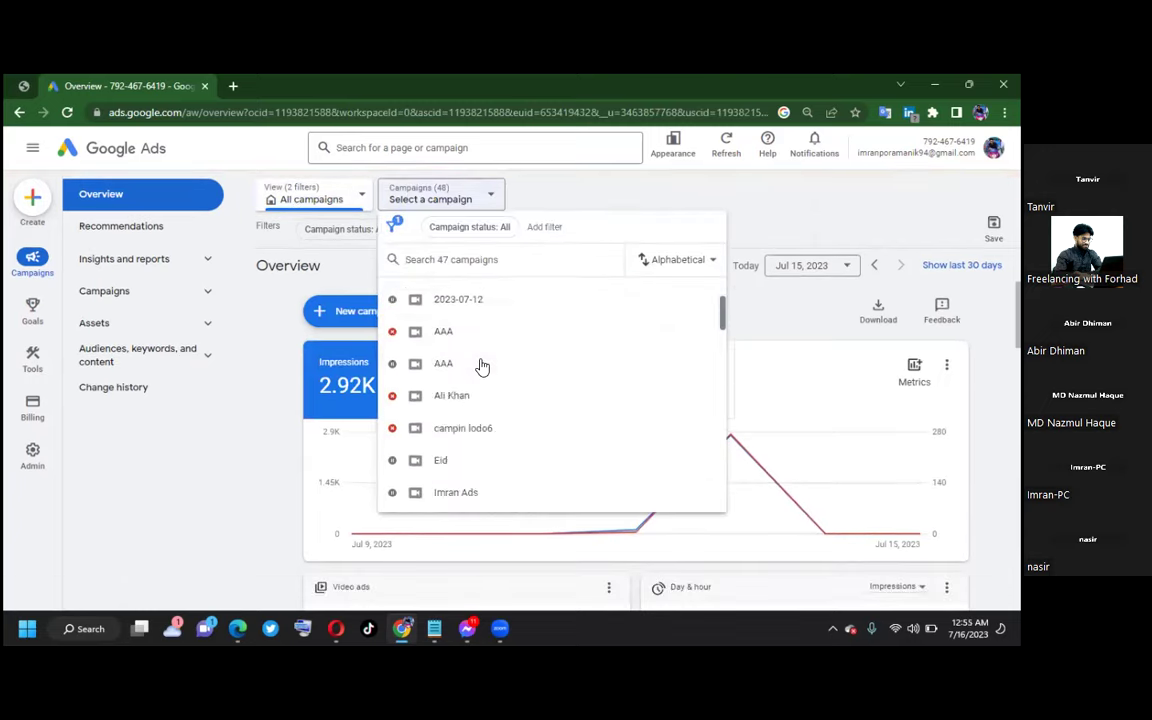
pyautogui.scroll(-1, 482, 366)
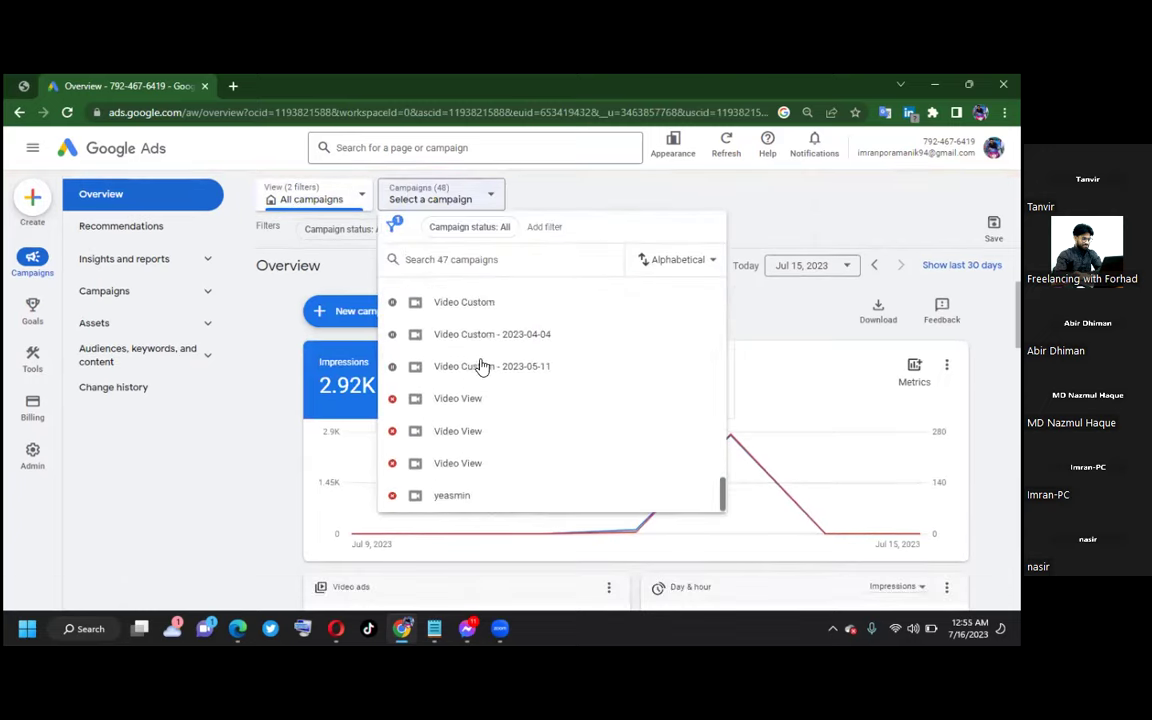
pyautogui.scroll(5, 480, 367)
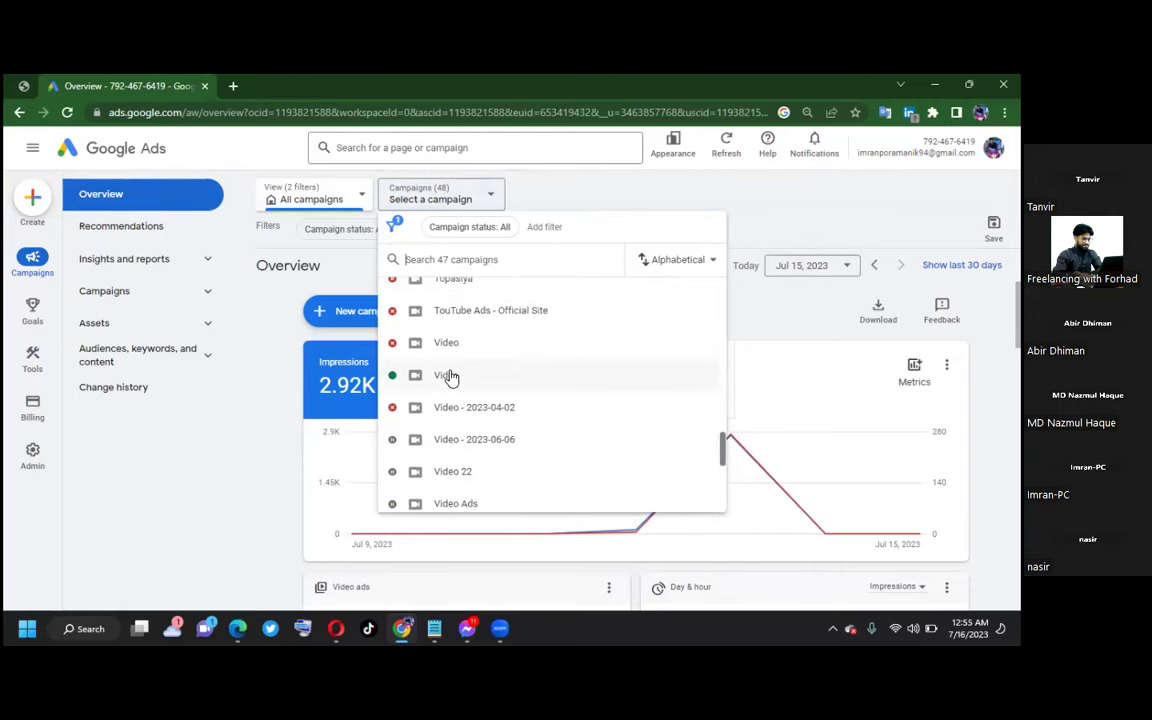
pyautogui.click(447, 375)
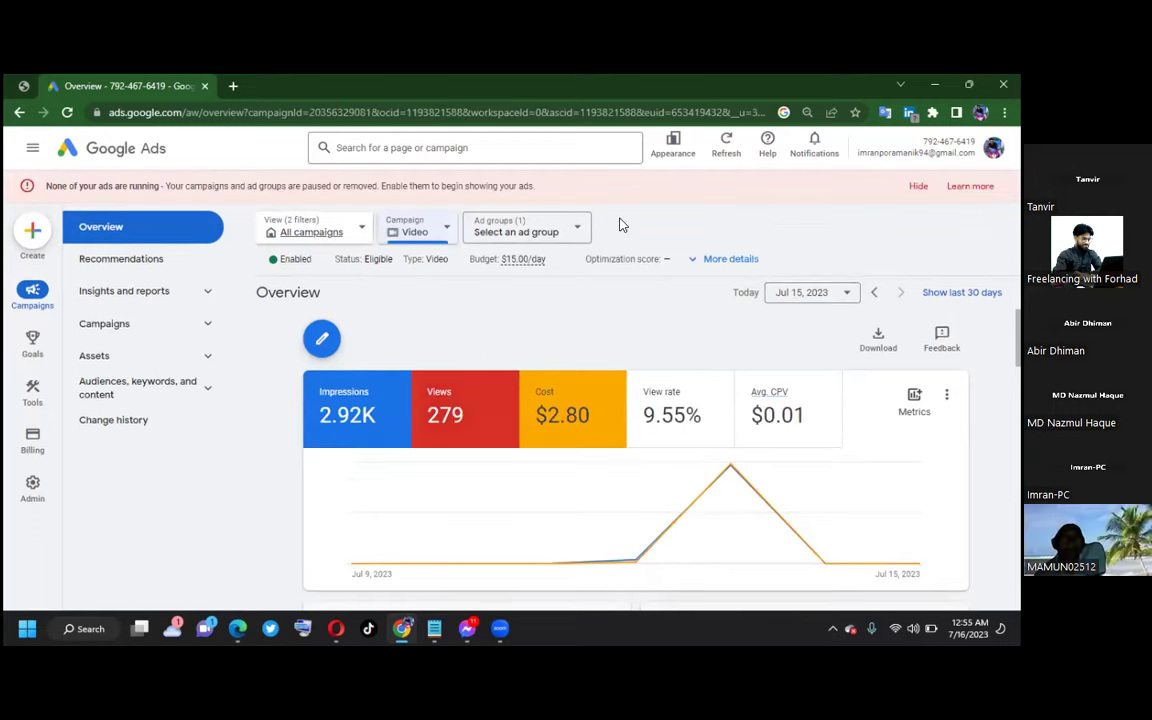
# Step: Look over the Video campaign's performance cards and change the campaign's status to Paused
pyautogui.scroll(-4, 550, 327)
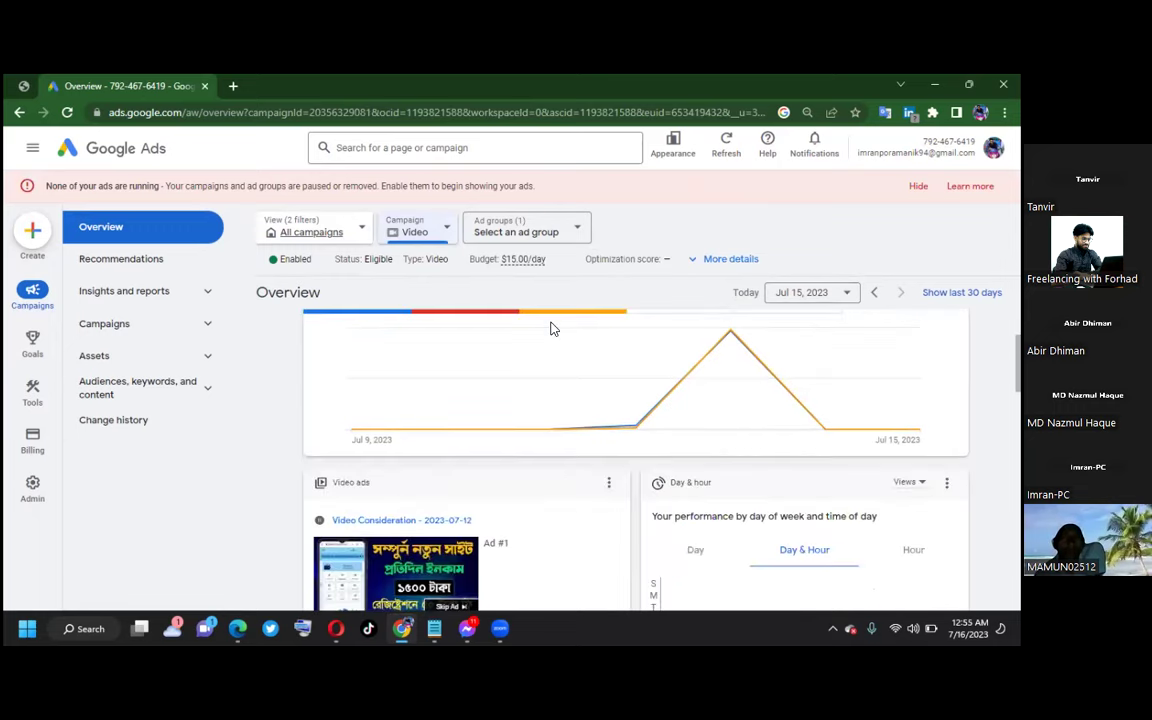
pyautogui.scroll(-3, 550, 329)
pyautogui.scroll(-1, 560, 340)
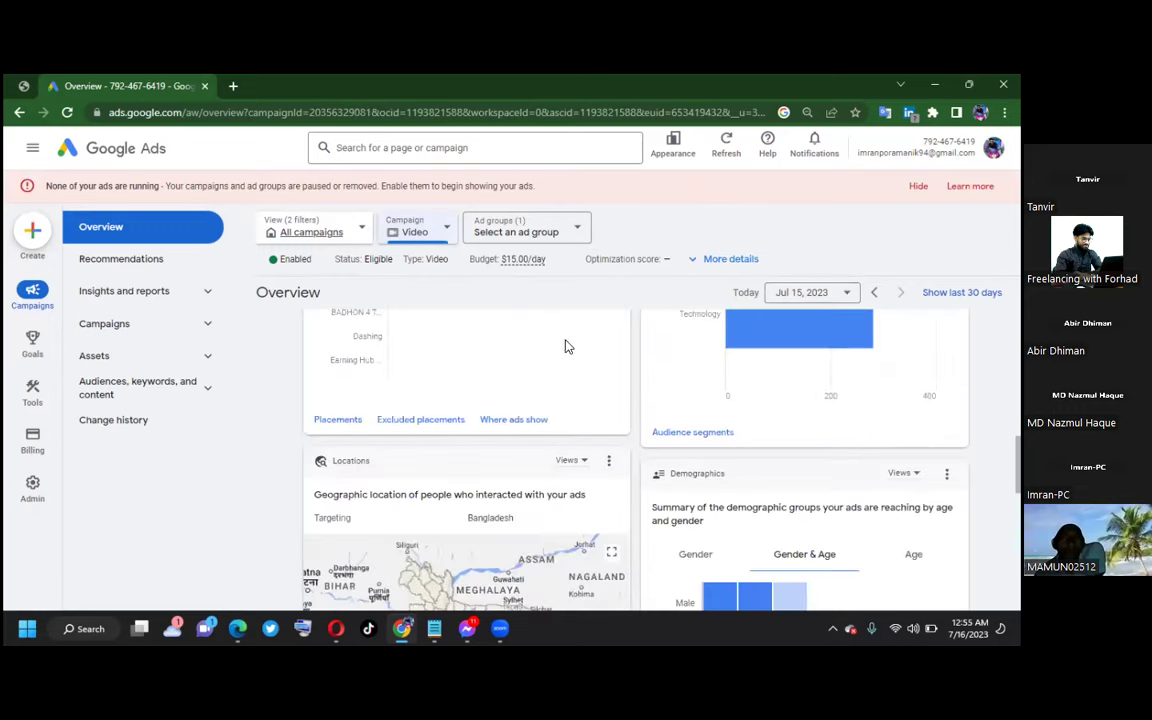
pyautogui.scroll(-1, 480, 410)
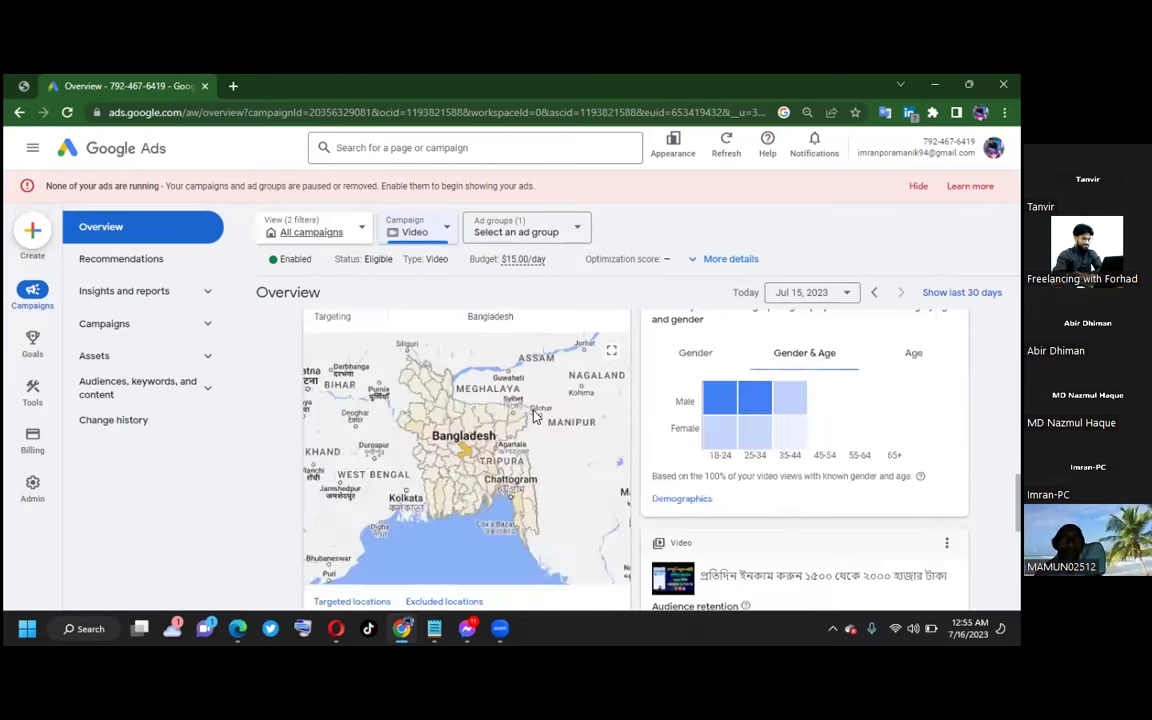
pyautogui.scroll(5, 432, 421)
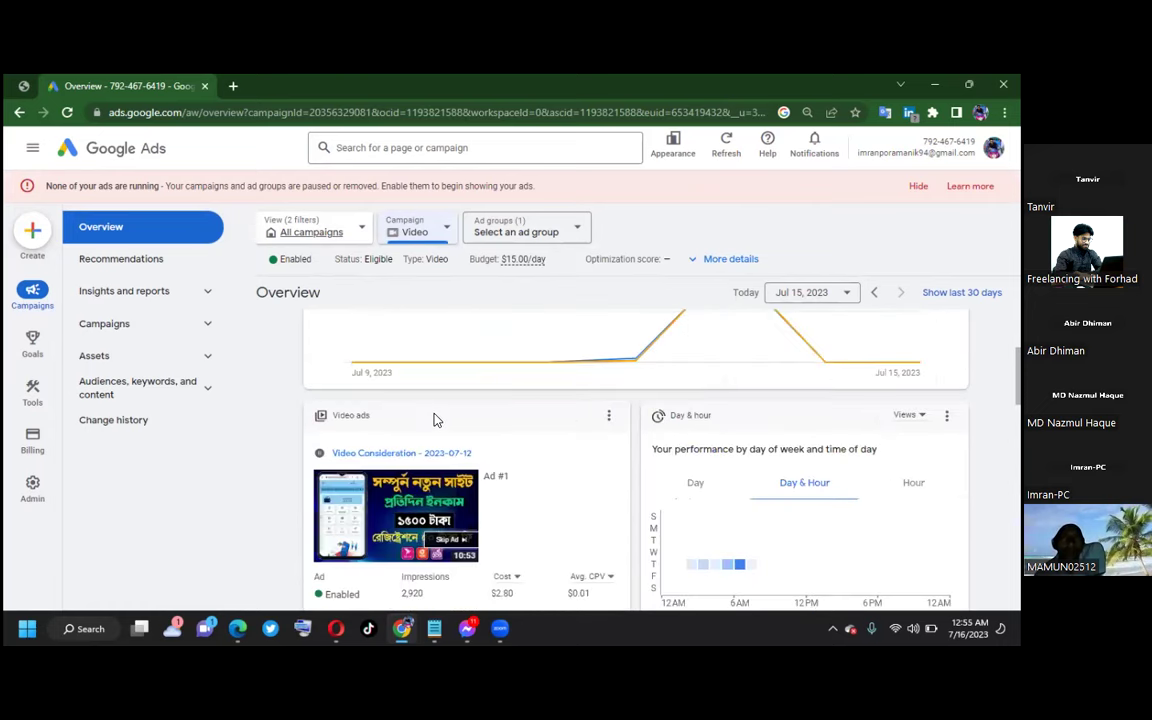
pyautogui.click(296, 260)
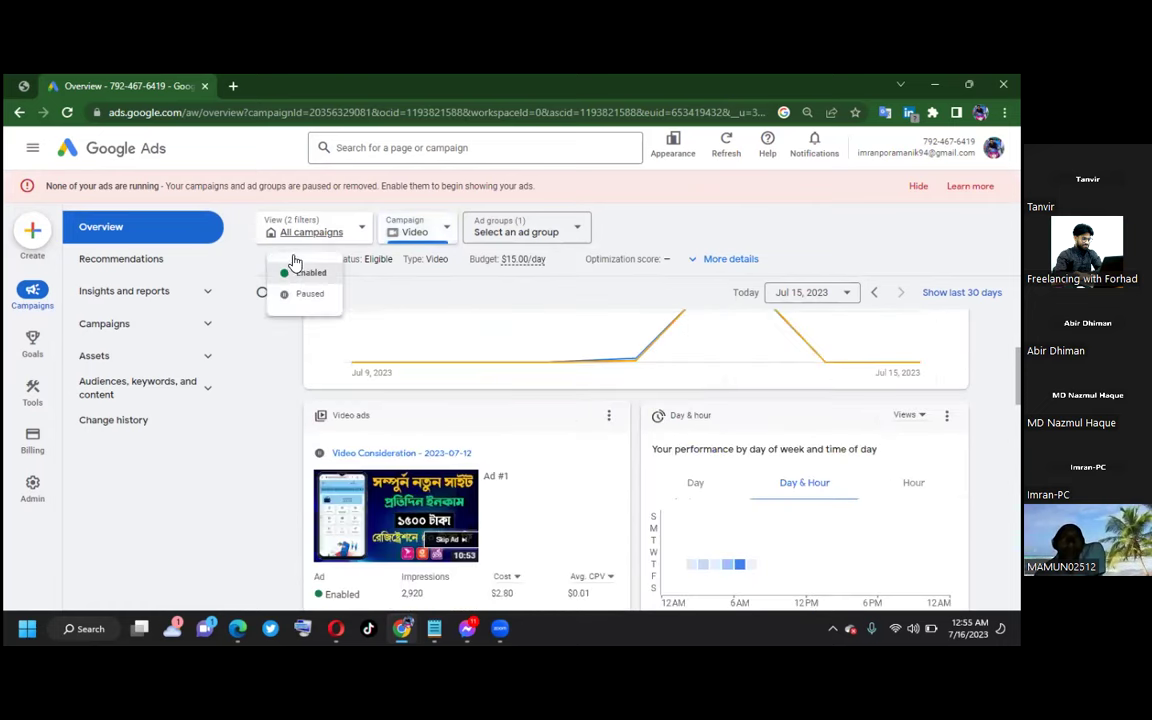
pyautogui.click(305, 293)
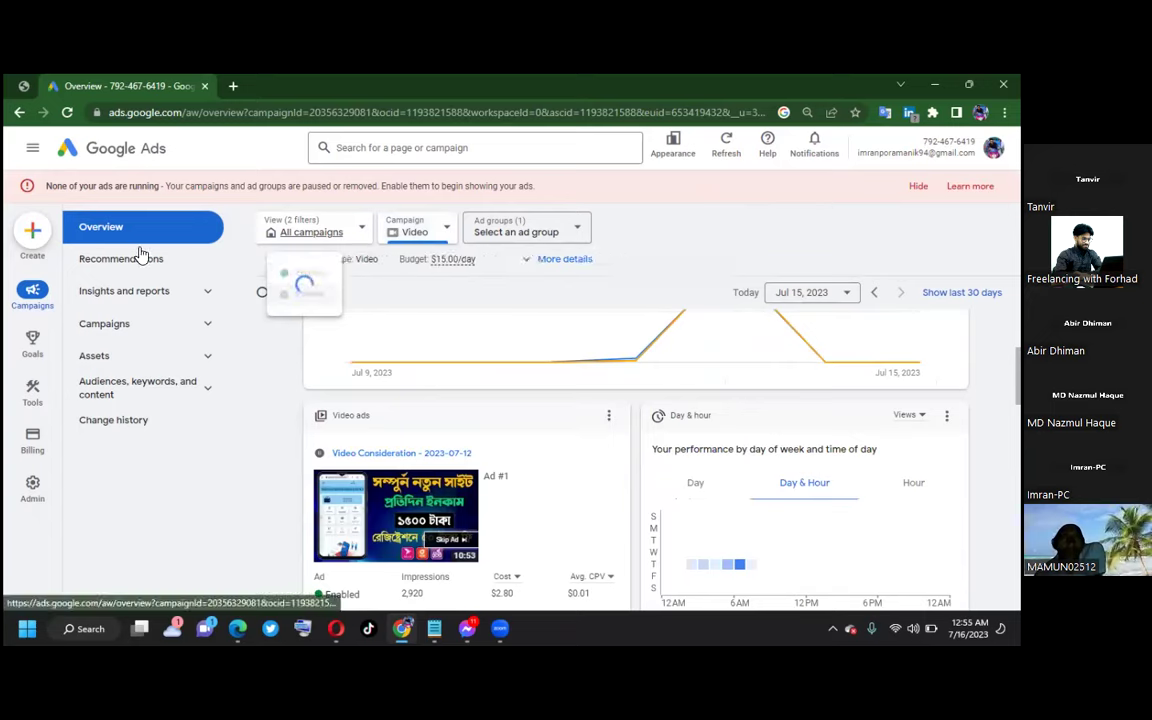
# Step: Start a new campaign without a goal's guidance and choose Video as the campaign type
pyautogui.click(32, 233)
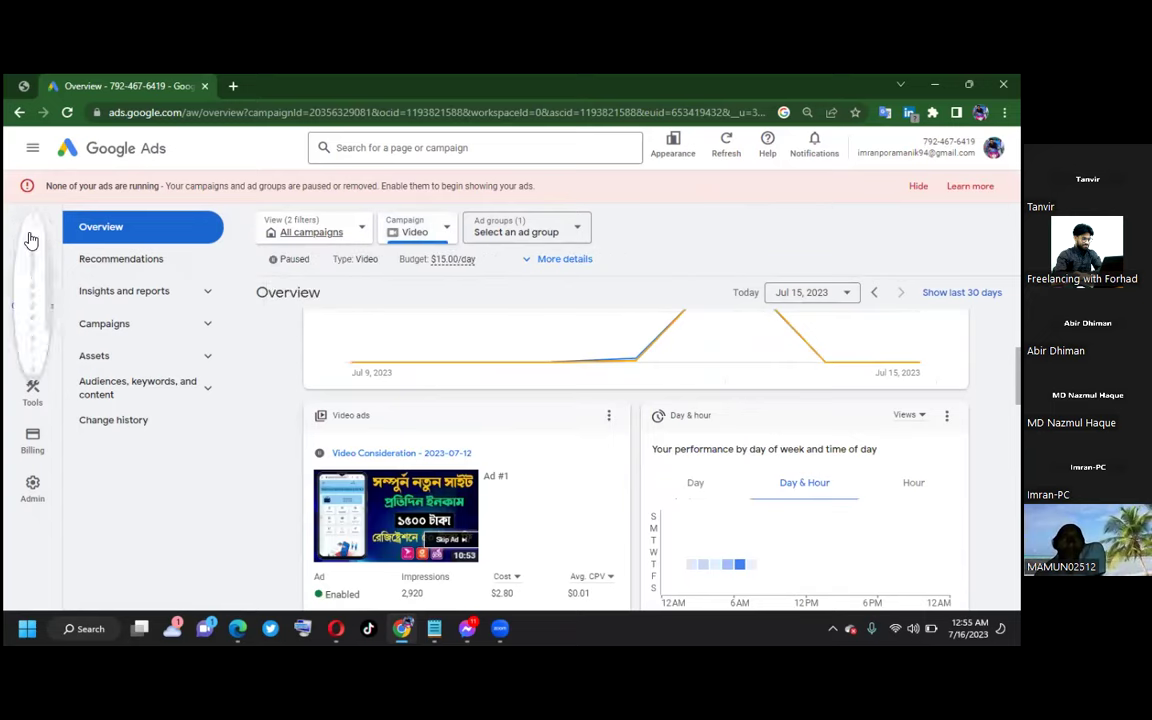
pyautogui.click(49, 240)
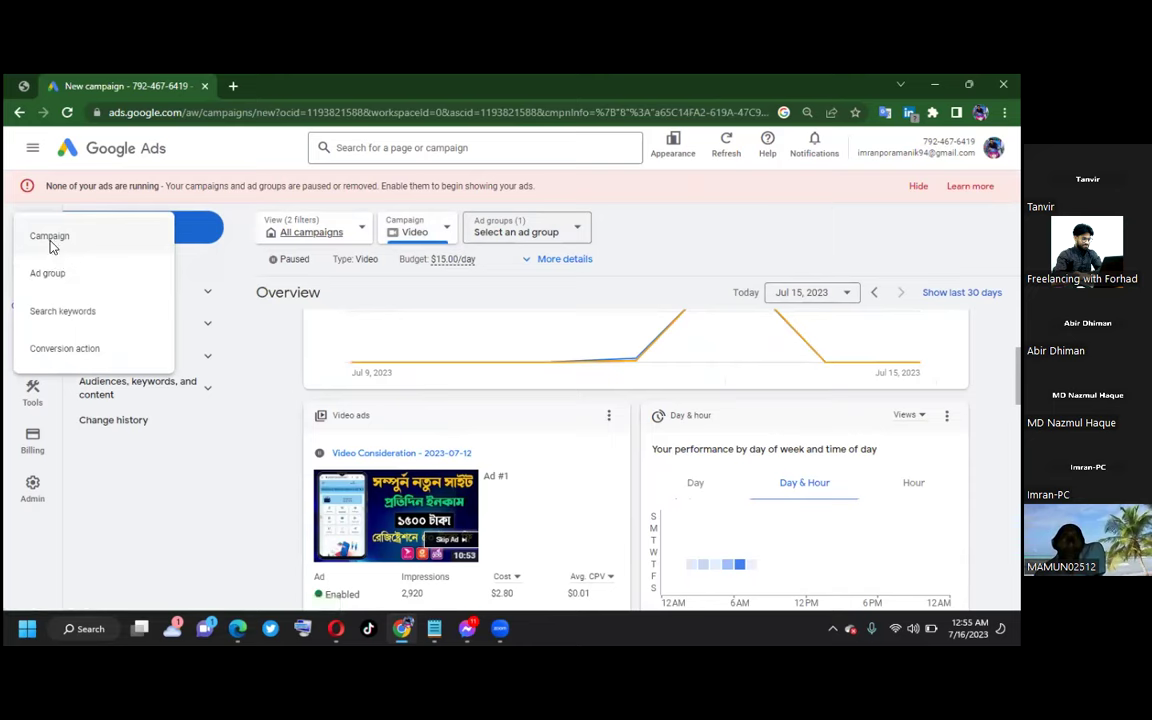
pyautogui.click(738, 522)
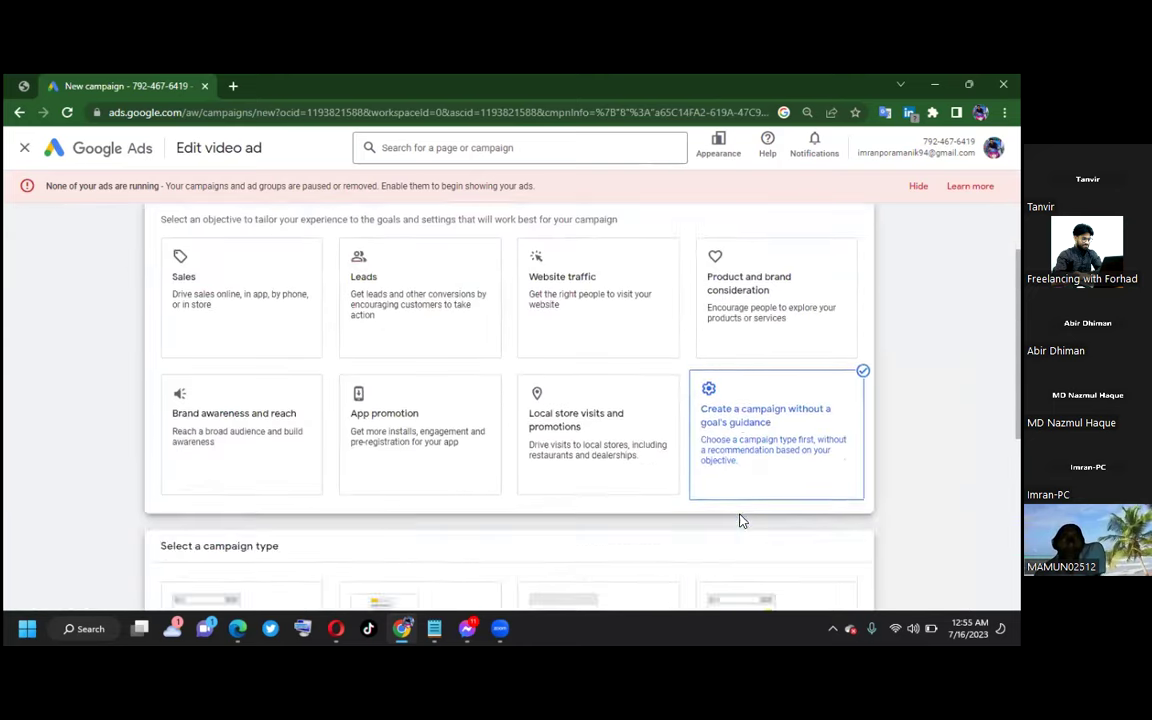
pyautogui.click(235, 452)
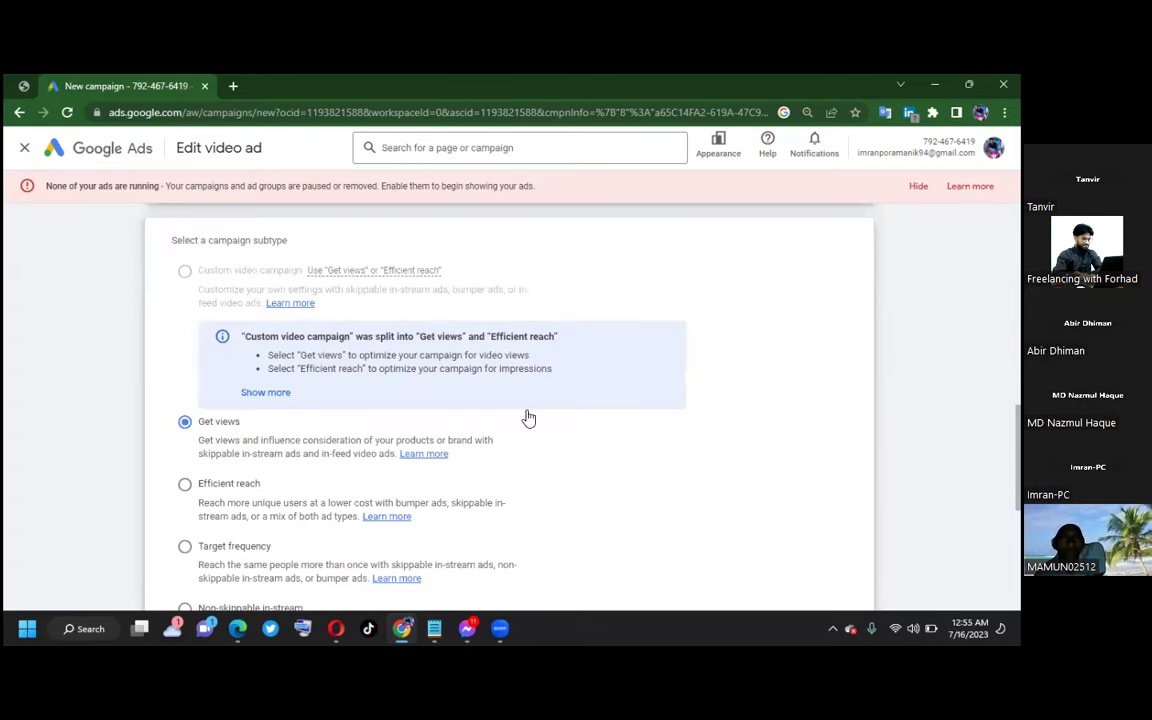
# Step: Examine the available video campaign subtypes, from Get views and Efficient reach through Ad sequence and Audio
pyautogui.scroll(-2, 630, 432)
pyautogui.scroll(-2, 636, 437)
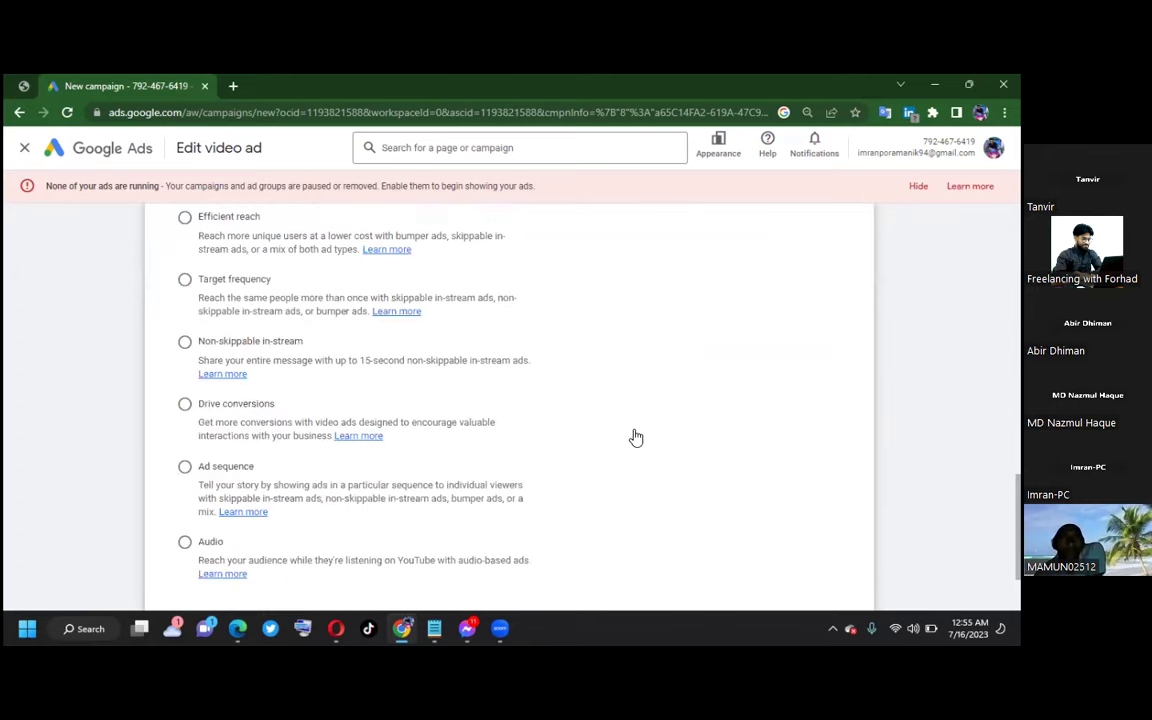
pyautogui.scroll(1, 636, 437)
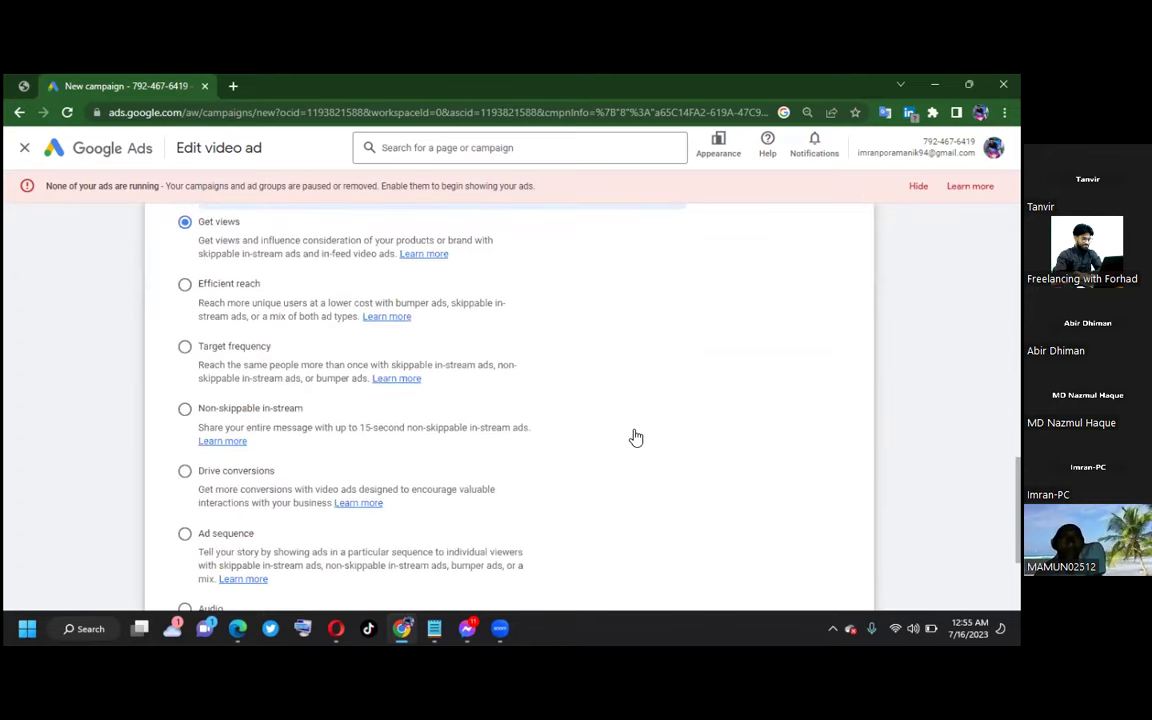
pyautogui.scroll(2, 636, 437)
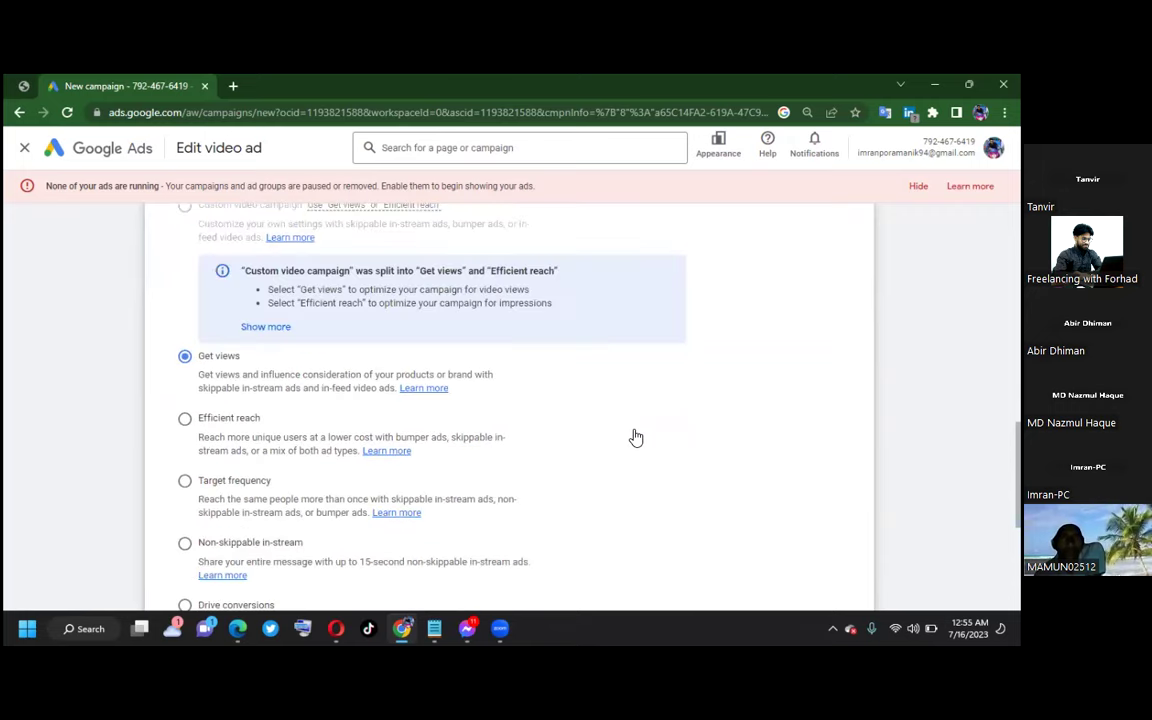
pyautogui.scroll(-3, 636, 437)
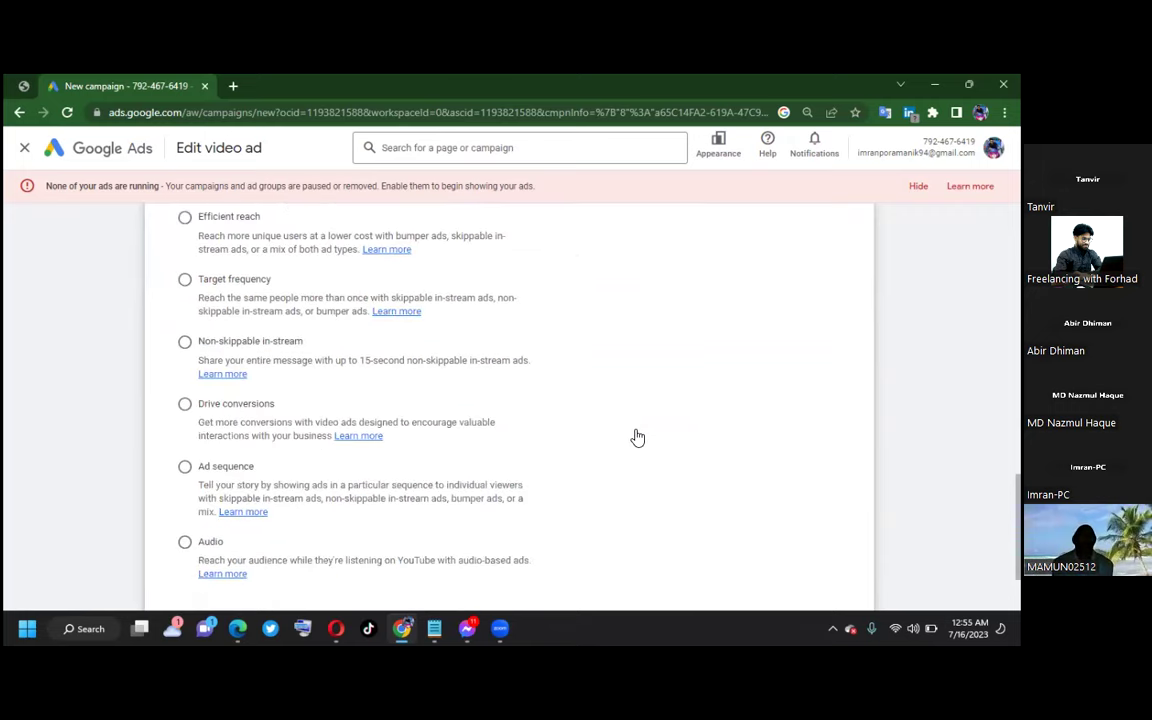
pyautogui.scroll(2, 636, 437)
pyautogui.scroll(-4, 636, 437)
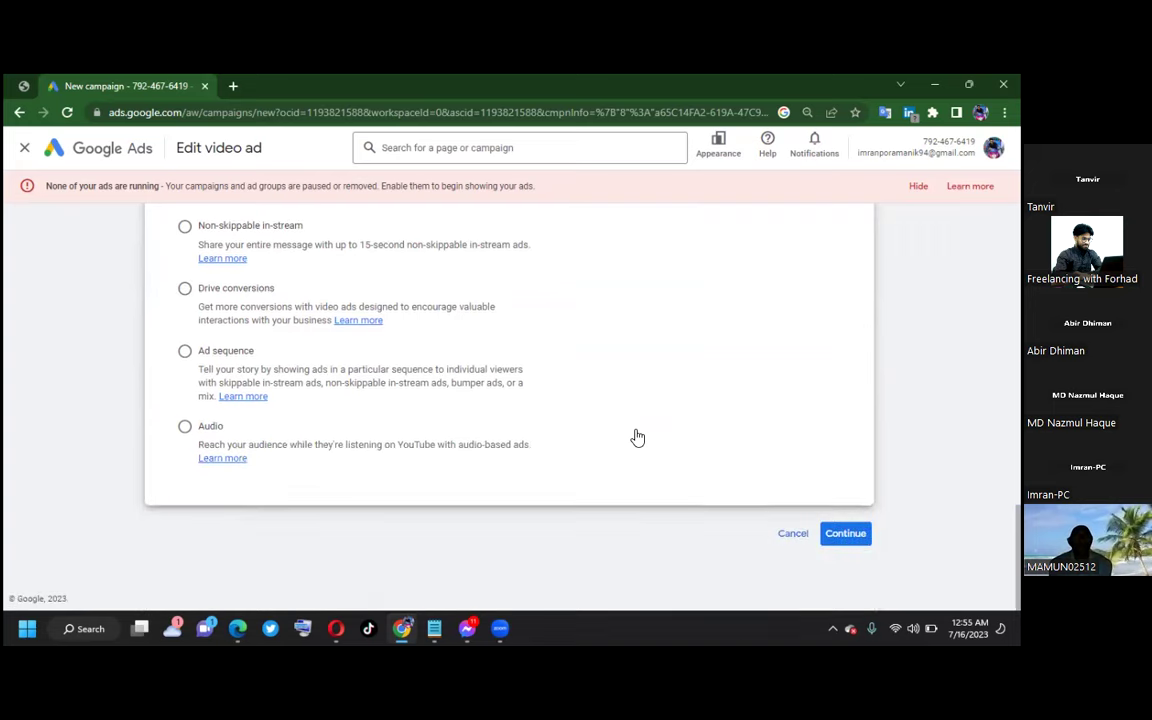
pyautogui.scroll(2, 637, 437)
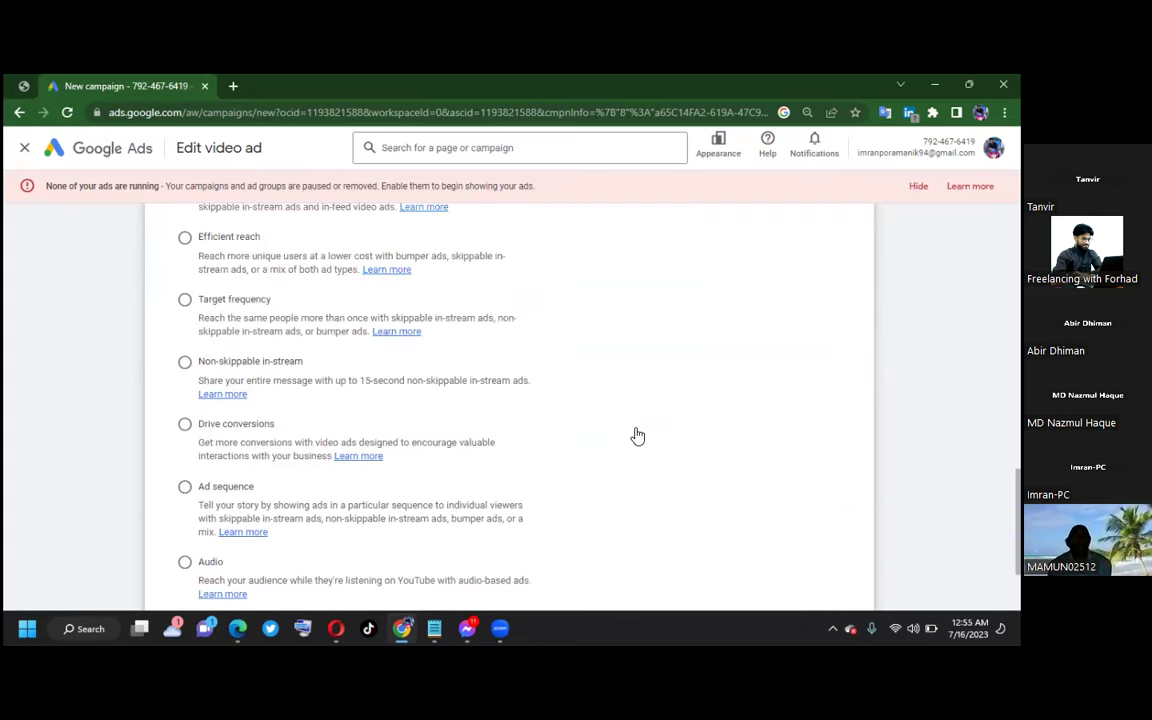
pyautogui.scroll(-2, 637, 437)
pyautogui.scroll(2, 637, 437)
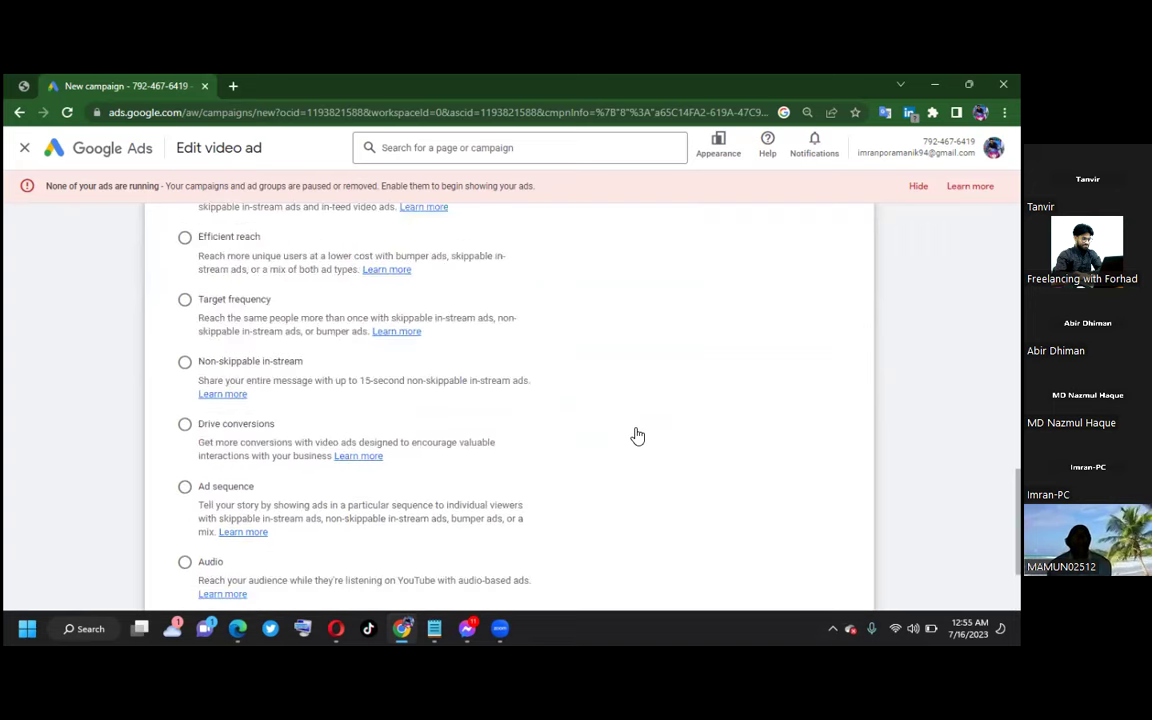
# Step: Keep the Get views subtype for the video campaign and continue to the campaign settings
pyautogui.scroll(3, 637, 437)
pyautogui.scroll(-5, 637, 437)
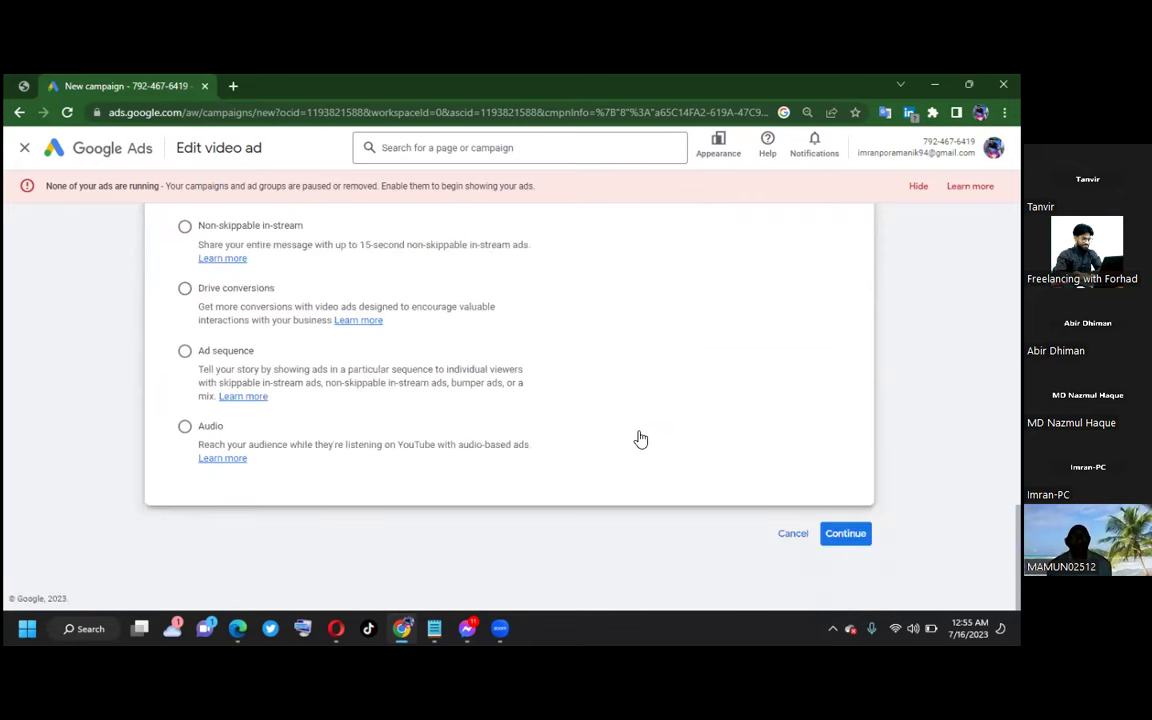
pyautogui.click(838, 536)
pyautogui.scroll(3, 707, 501)
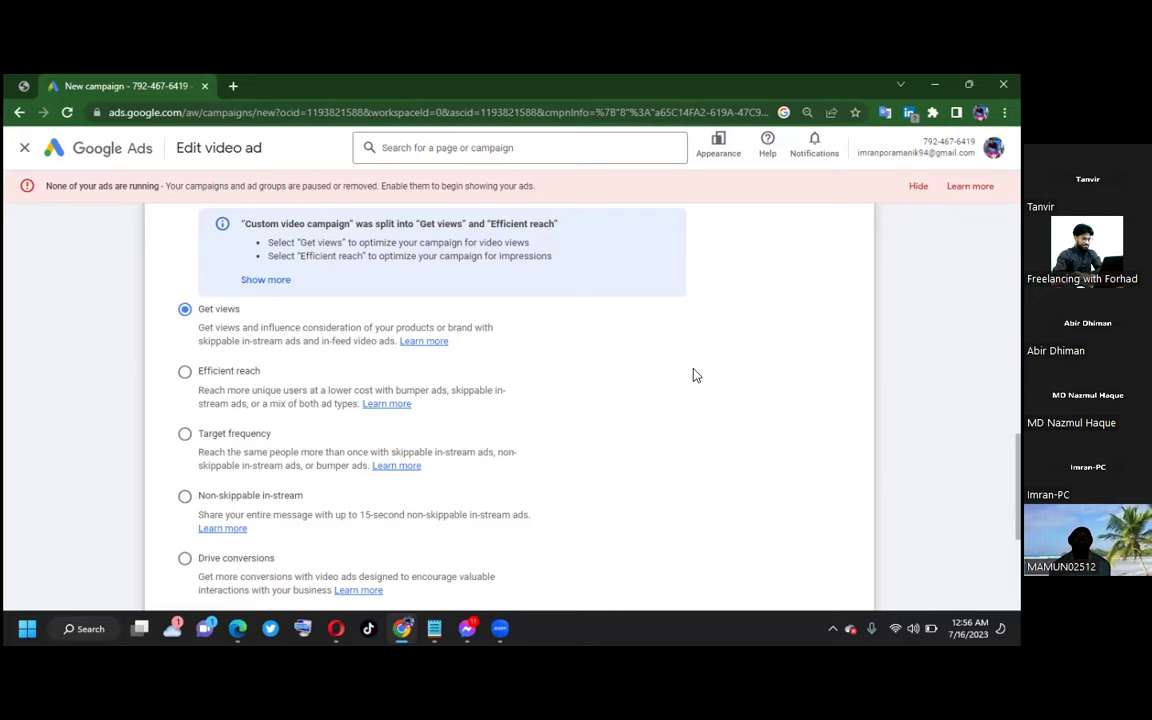
pyautogui.scroll(-4, 695, 375)
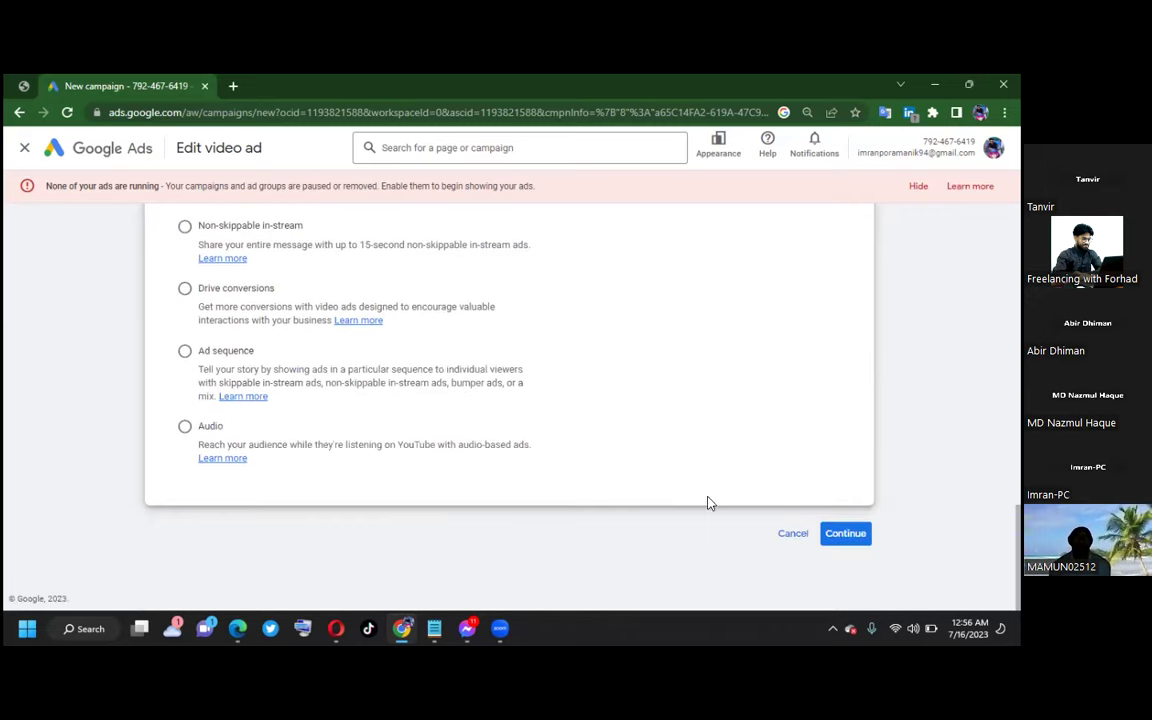
pyautogui.click(848, 536)
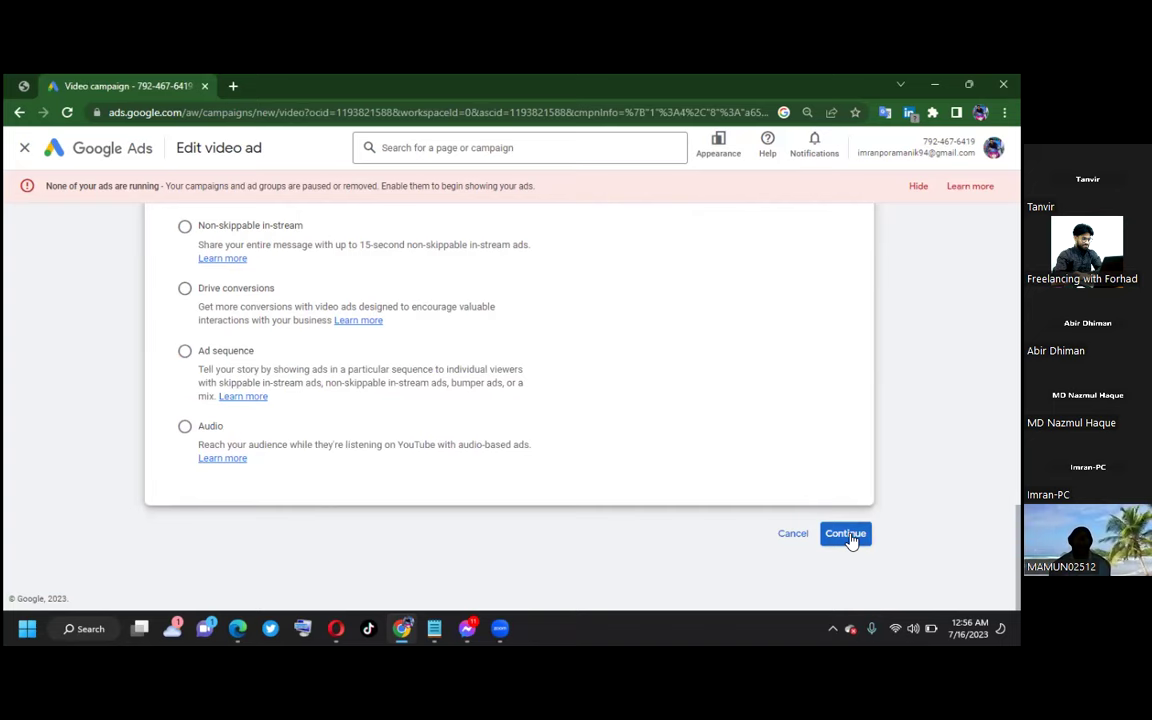
# Step: Change the campaign's budget type to Daily and set the amount to $15
pyautogui.scroll(-2, 502, 432)
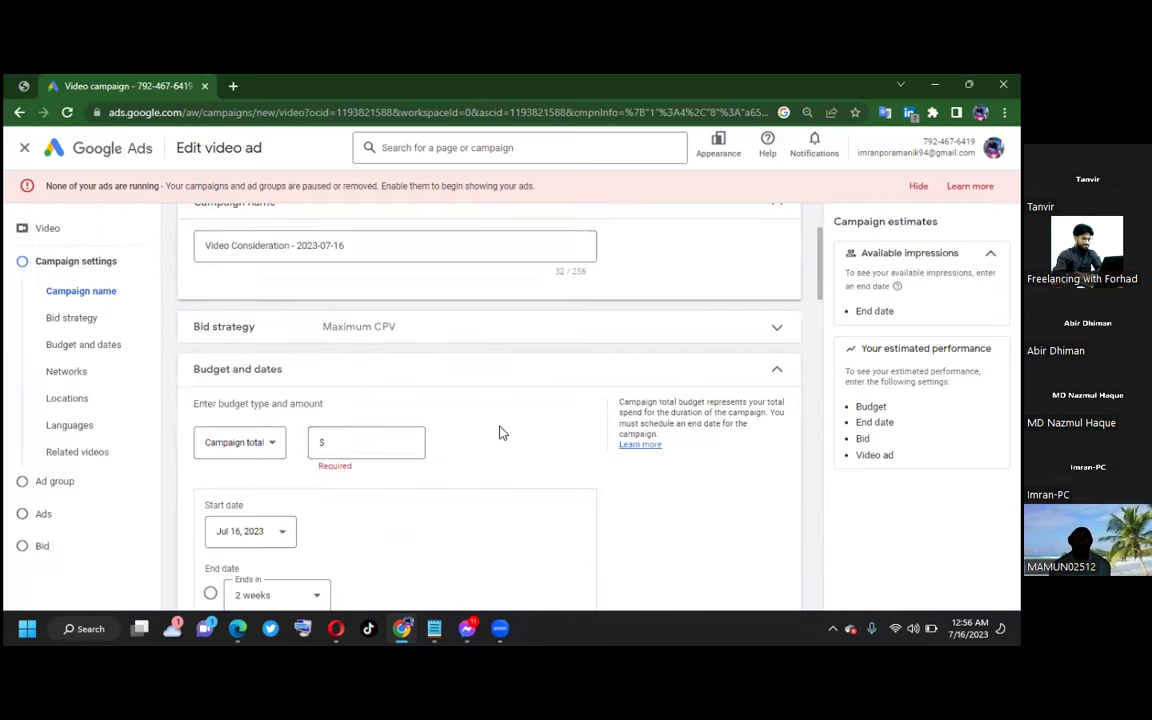
pyautogui.click(221, 447)
pyautogui.click(221, 451)
pyautogui.click(383, 440)
pyautogui.write('15')
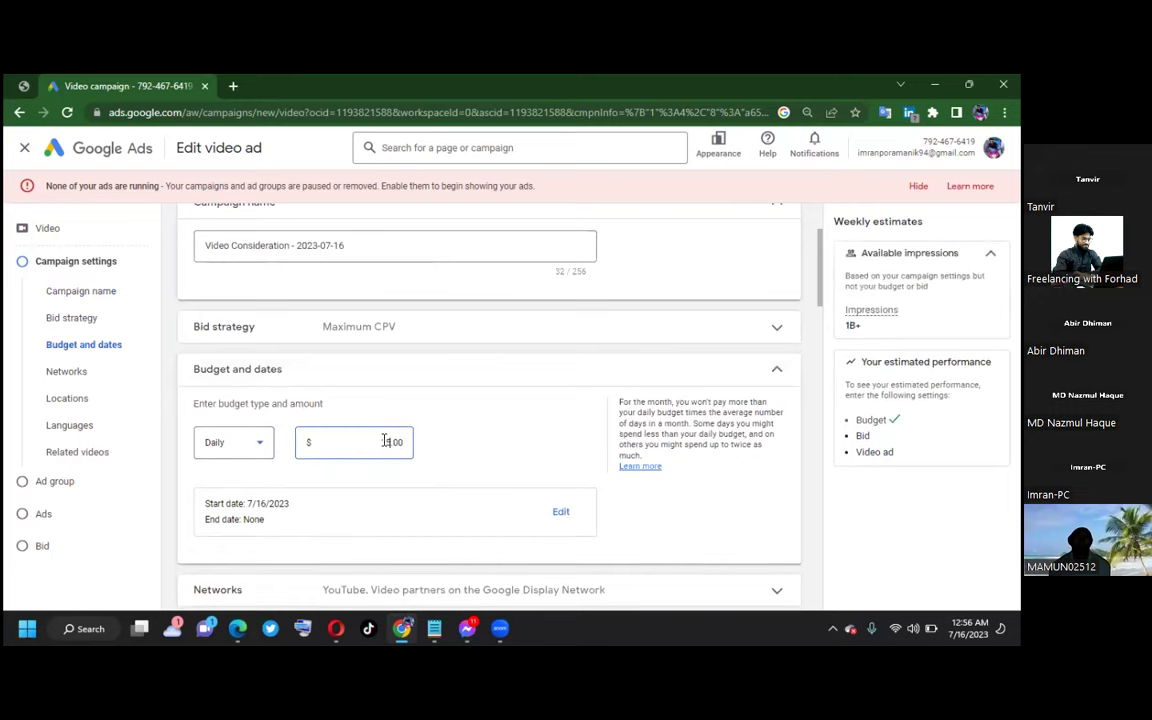
# Step: In the additional settings, set specific device targeting to mobile phones only, excluding computers, tablets and TV screens
pyautogui.scroll(-2, 381, 441)
pyautogui.scroll(-4, 424, 424)
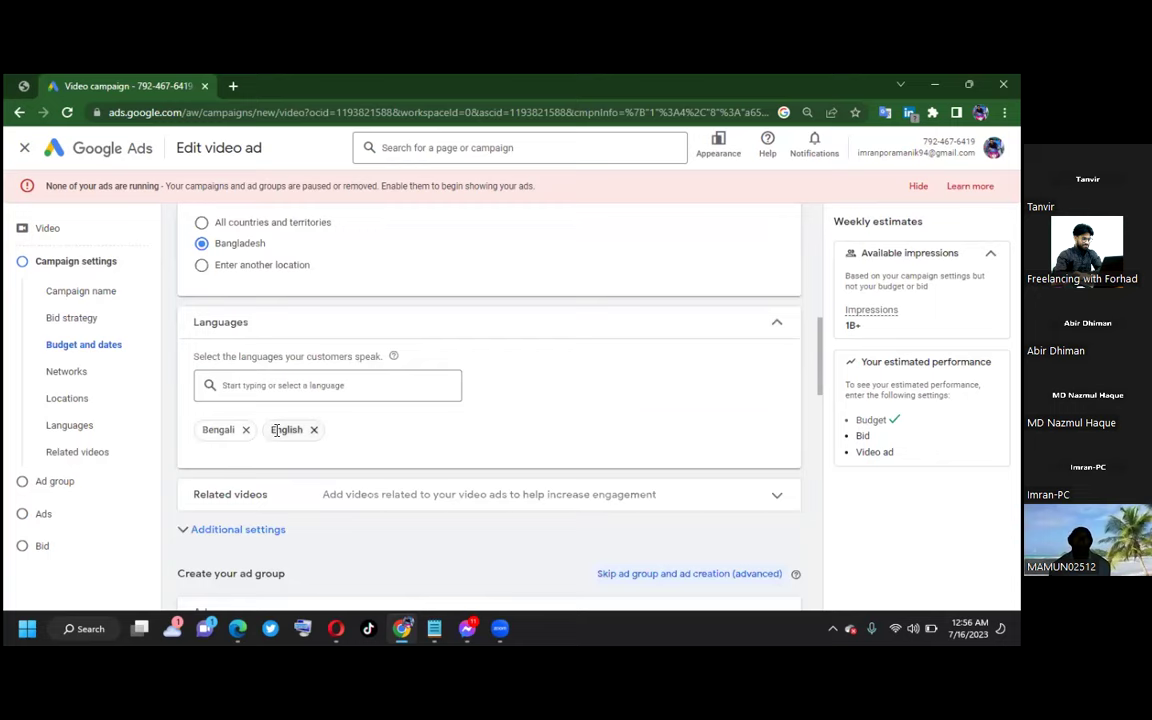
pyautogui.scroll(-1, 368, 440)
pyautogui.click(249, 462)
pyautogui.scroll(-2, 381, 433)
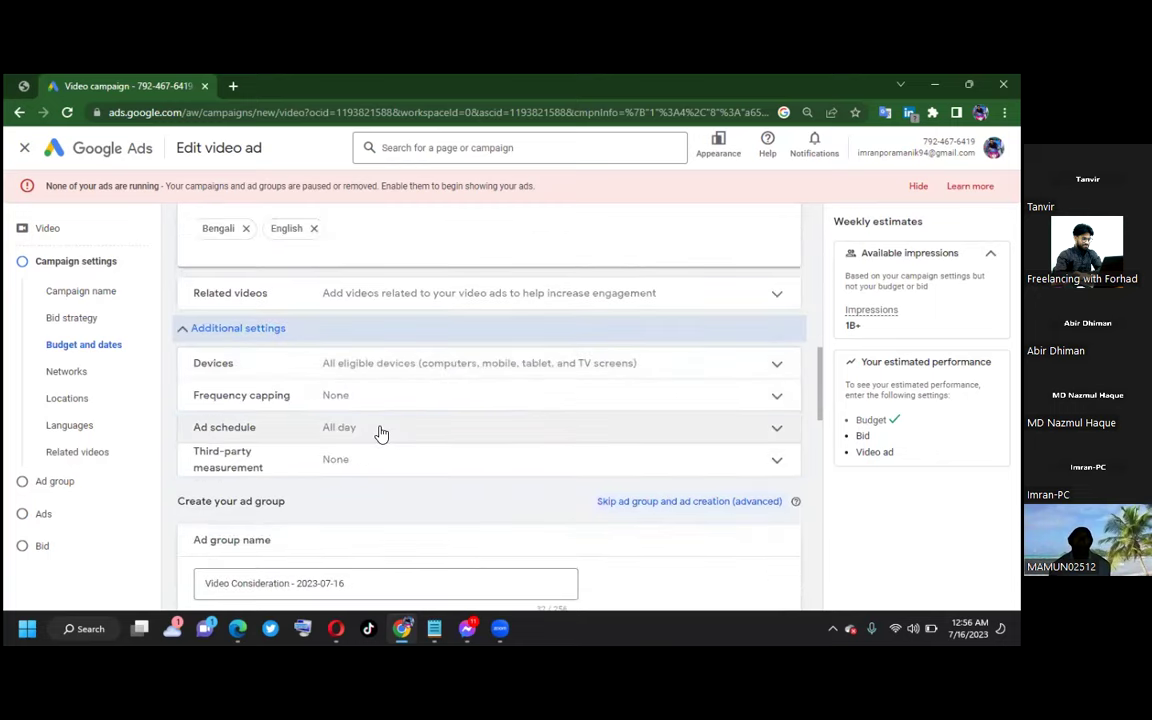
pyautogui.click(353, 372)
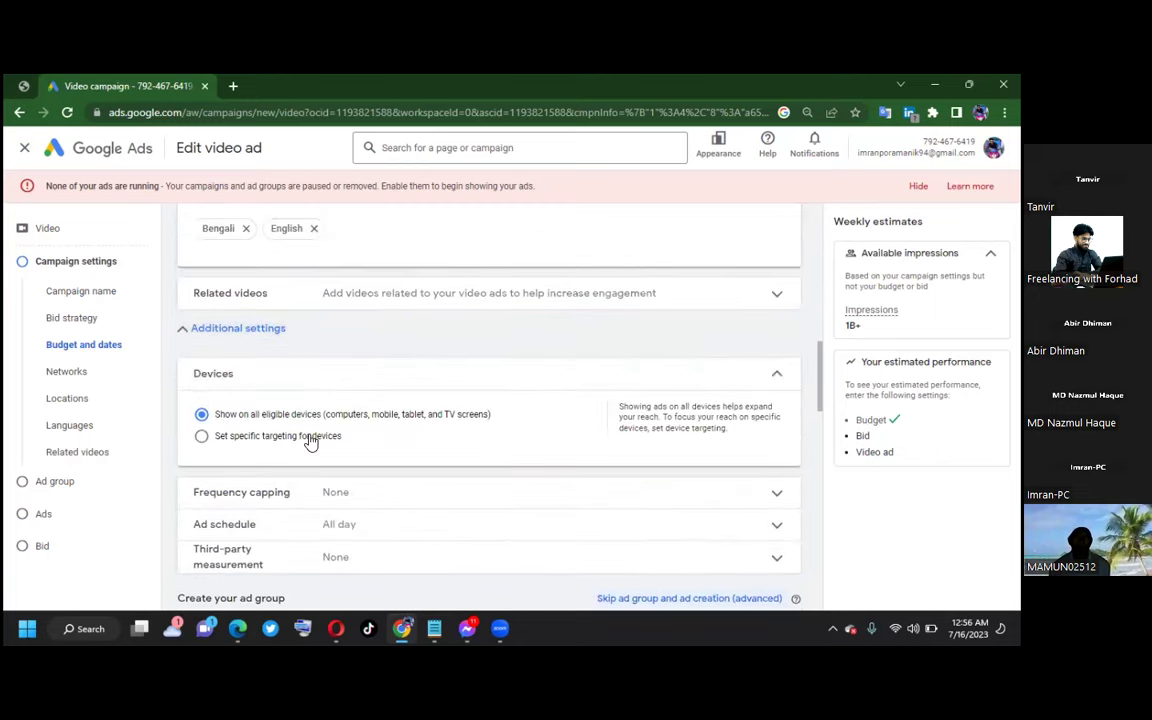
pyautogui.click(311, 443)
pyautogui.scroll(-2, 380, 416)
pyautogui.click(240, 307)
pyautogui.click(246, 253)
pyautogui.click(249, 334)
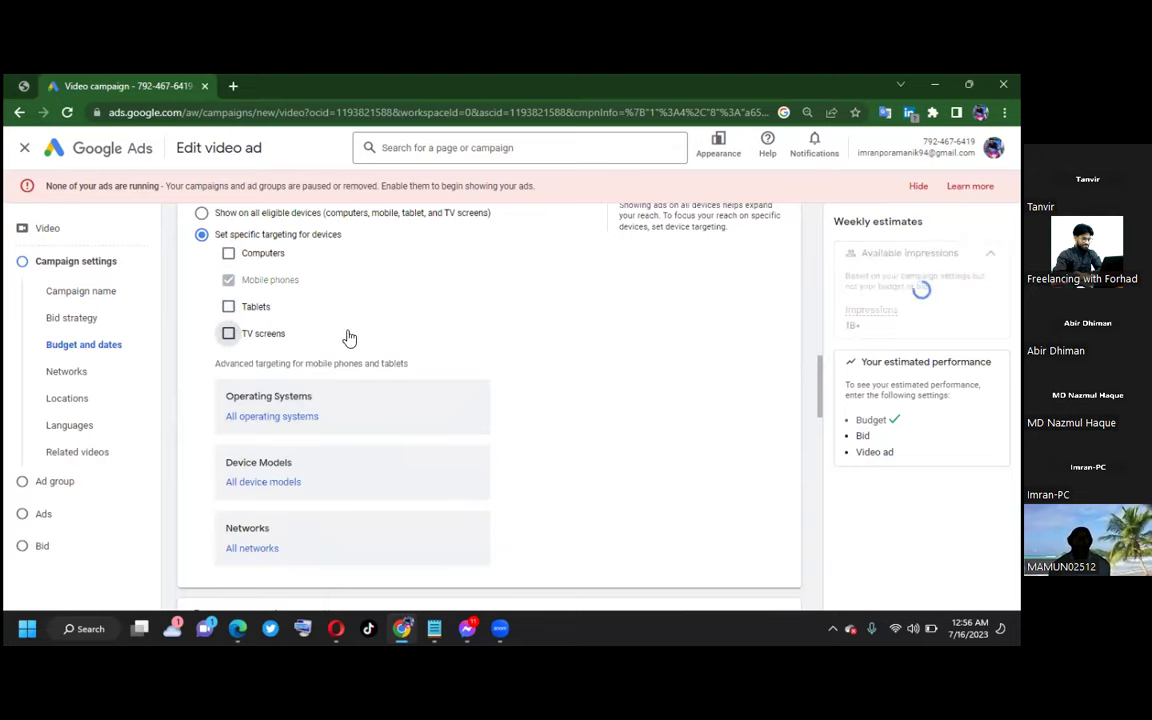
# Step: Limit demographics by excluding unknown gender, ages 45-54, 55-64, 65+ and unknown, and unknown parental status
pyautogui.scroll(-6, 421, 356)
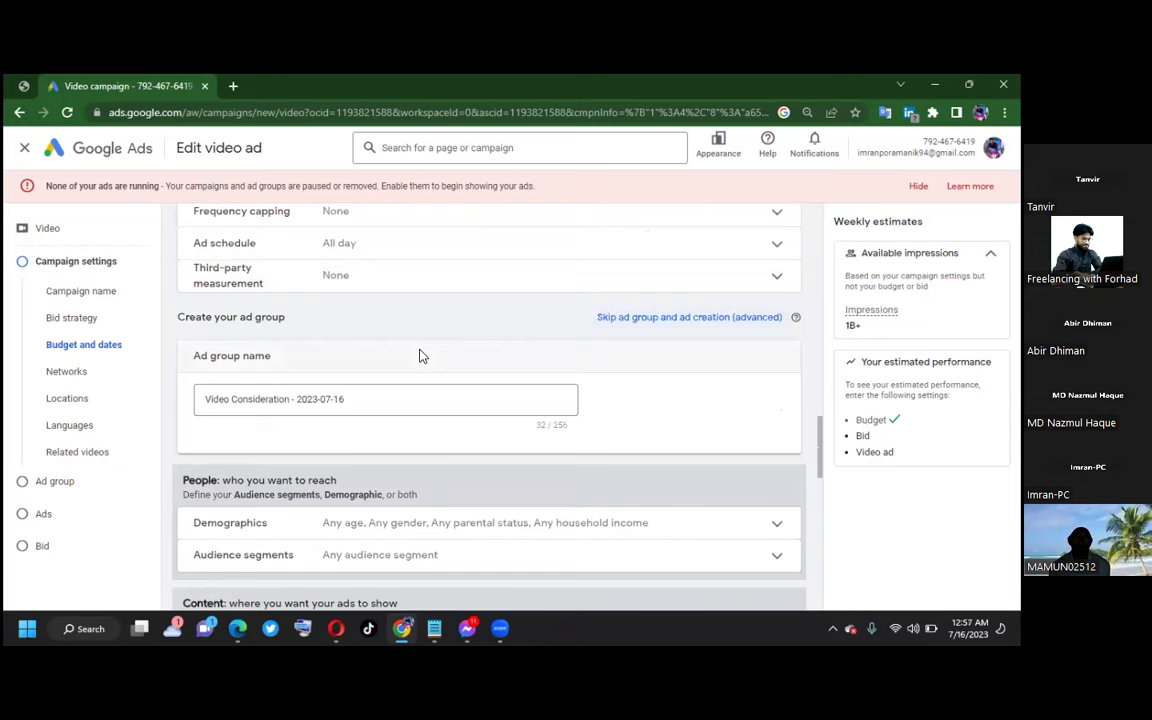
pyautogui.scroll(-2, 365, 355)
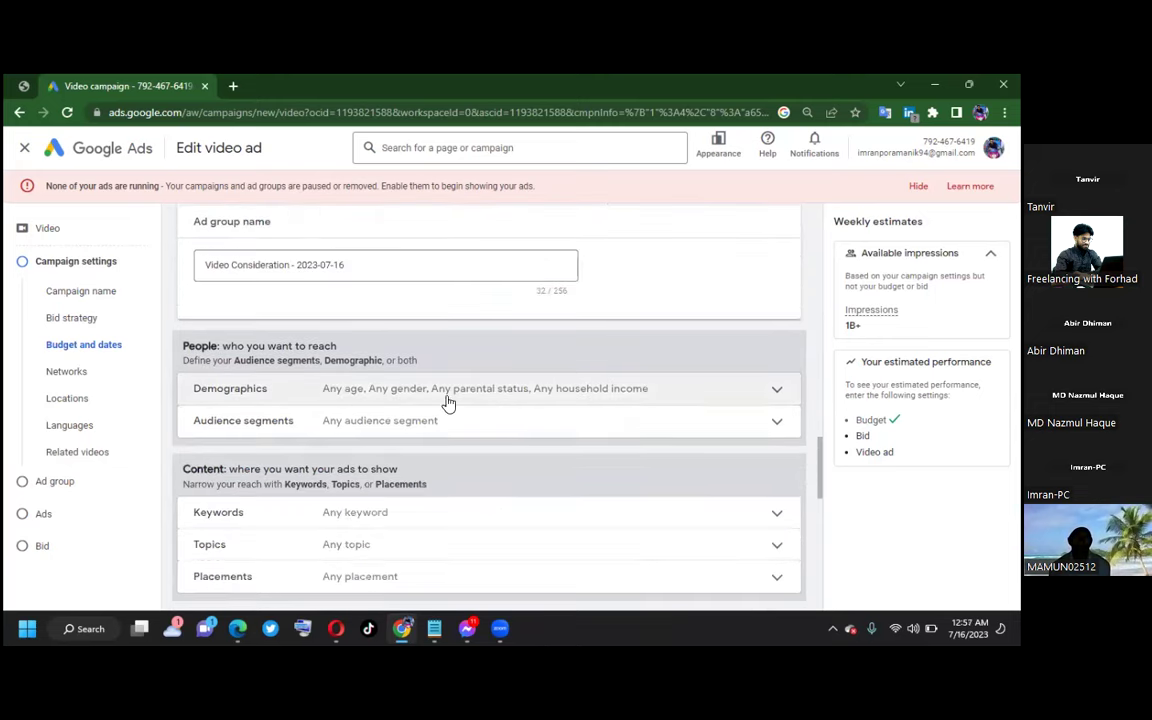
pyautogui.click(309, 401)
pyautogui.click(244, 548)
pyautogui.scroll(-1, 500, 500)
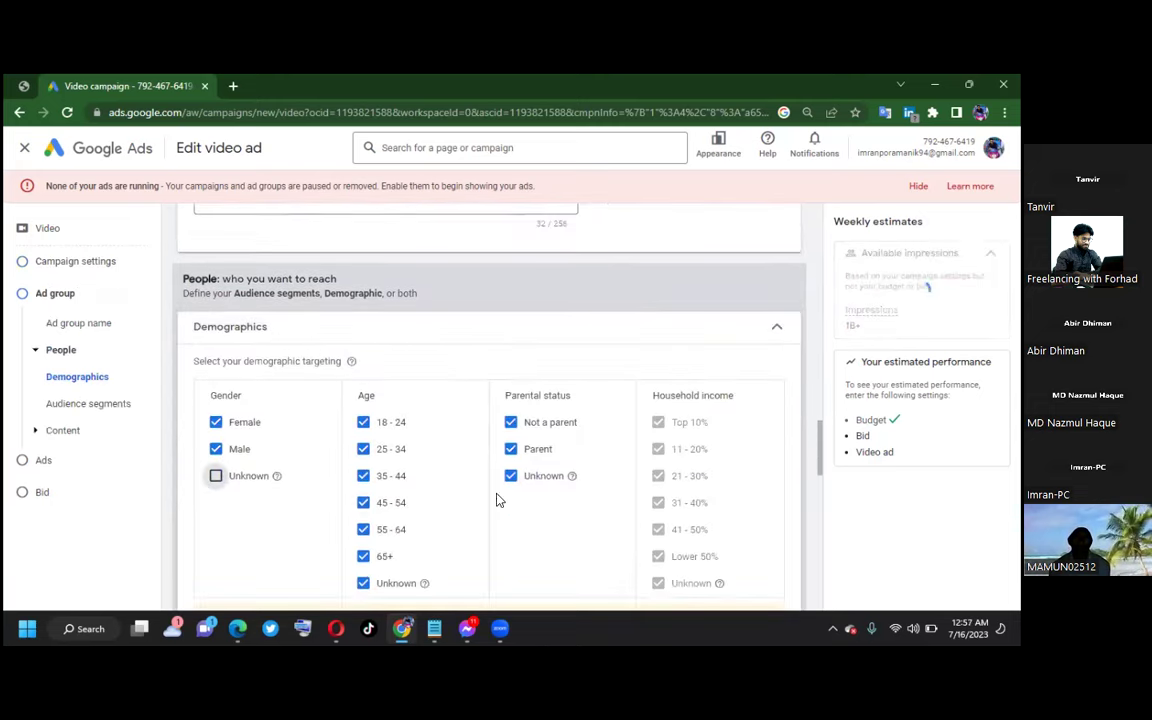
pyautogui.click(363, 583)
pyautogui.click(363, 556)
pyautogui.click(363, 529)
pyautogui.click(365, 505)
pyautogui.click(511, 478)
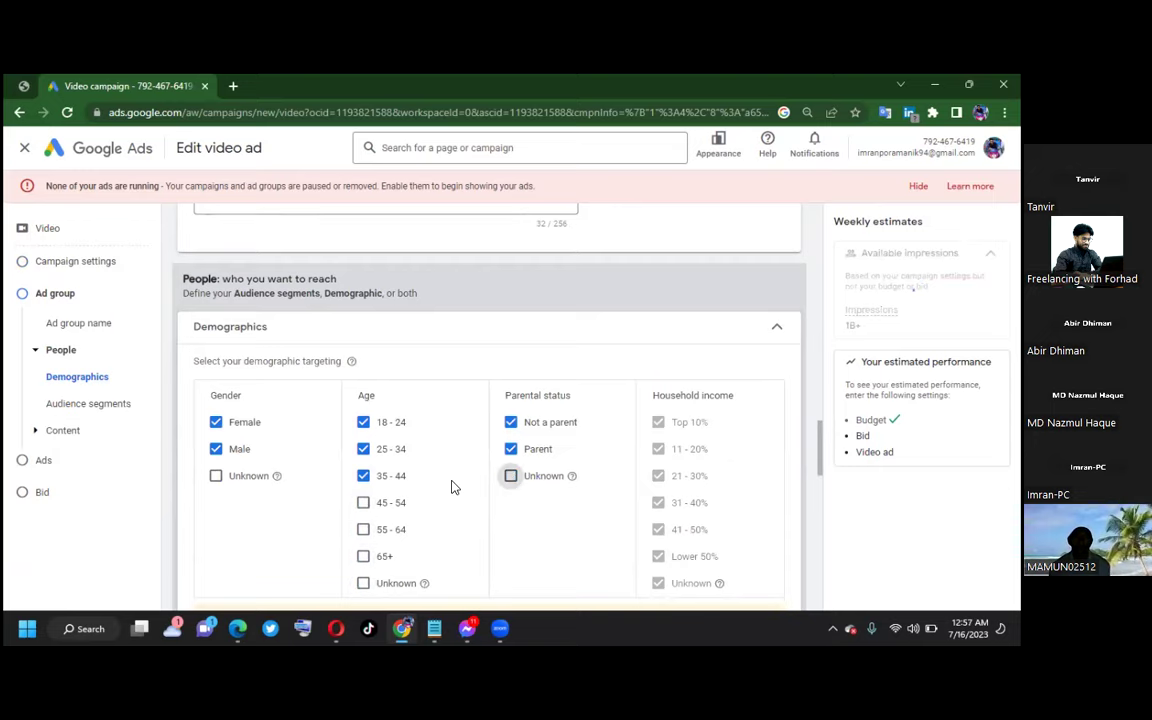
# Step: Add Technology as an audience segment for the ad group
pyautogui.scroll(-3, 451, 487)
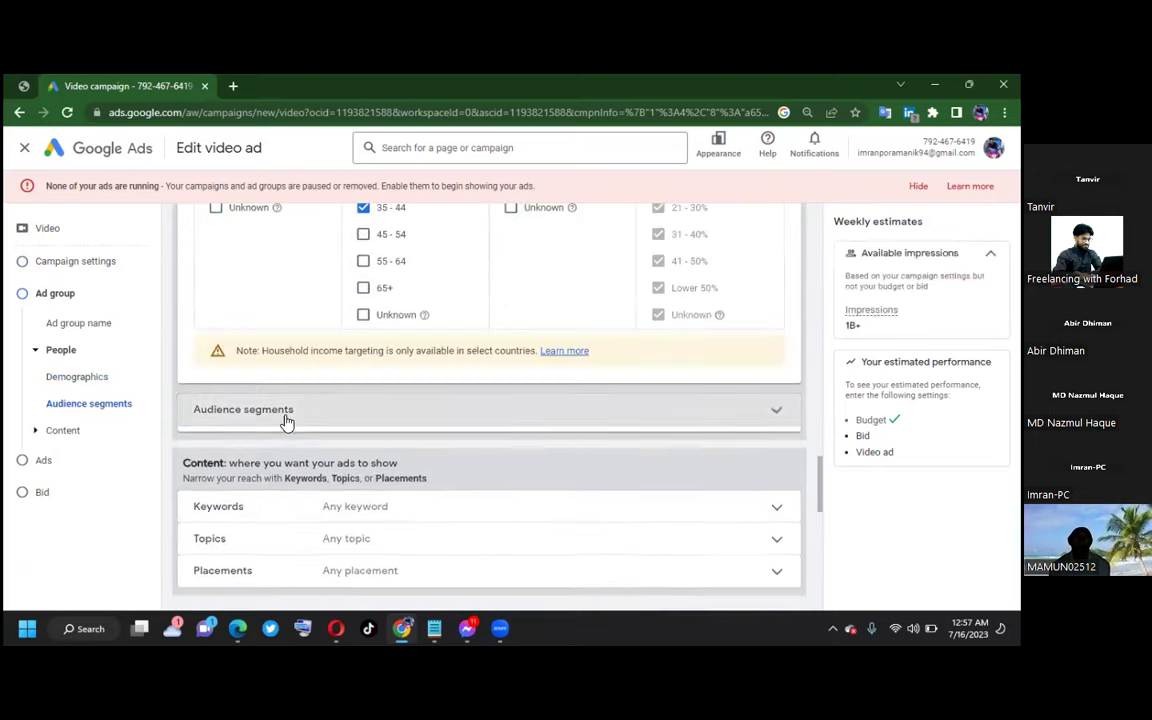
pyautogui.click(286, 420)
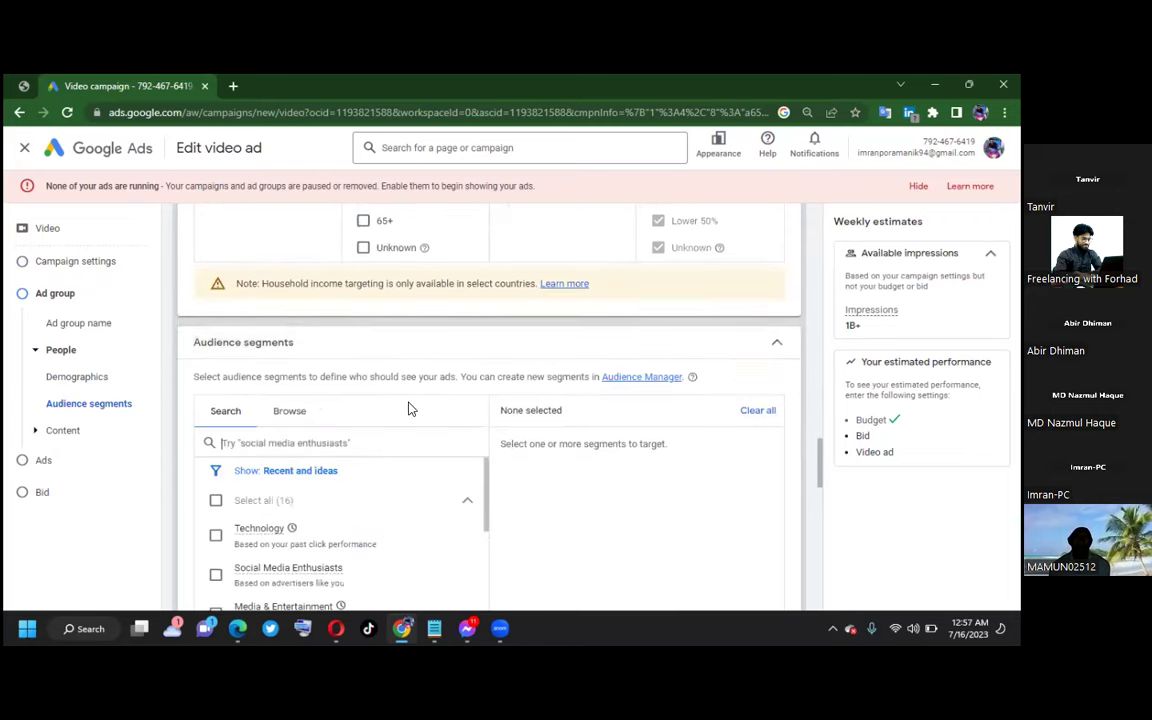
pyautogui.click(215, 535)
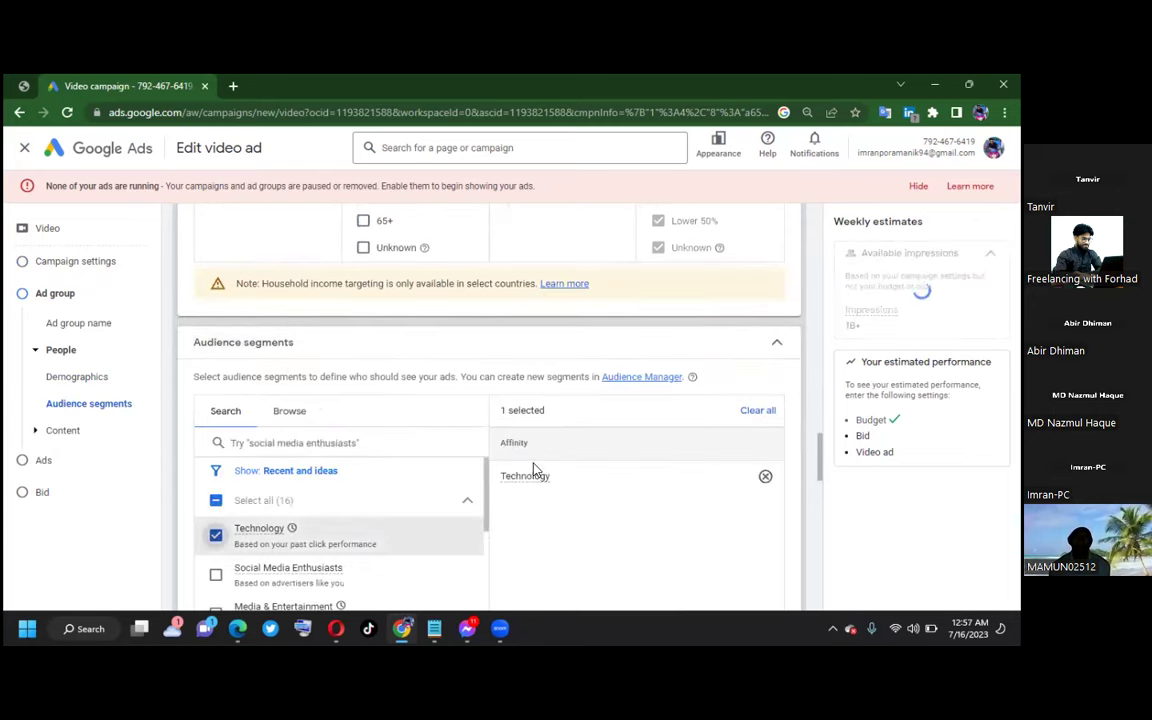
# Step: Copy the selected Bengali keyword list from the Fine text file in Notepad and paste it into the ad group's keywords
pyautogui.scroll(-6, 533, 468)
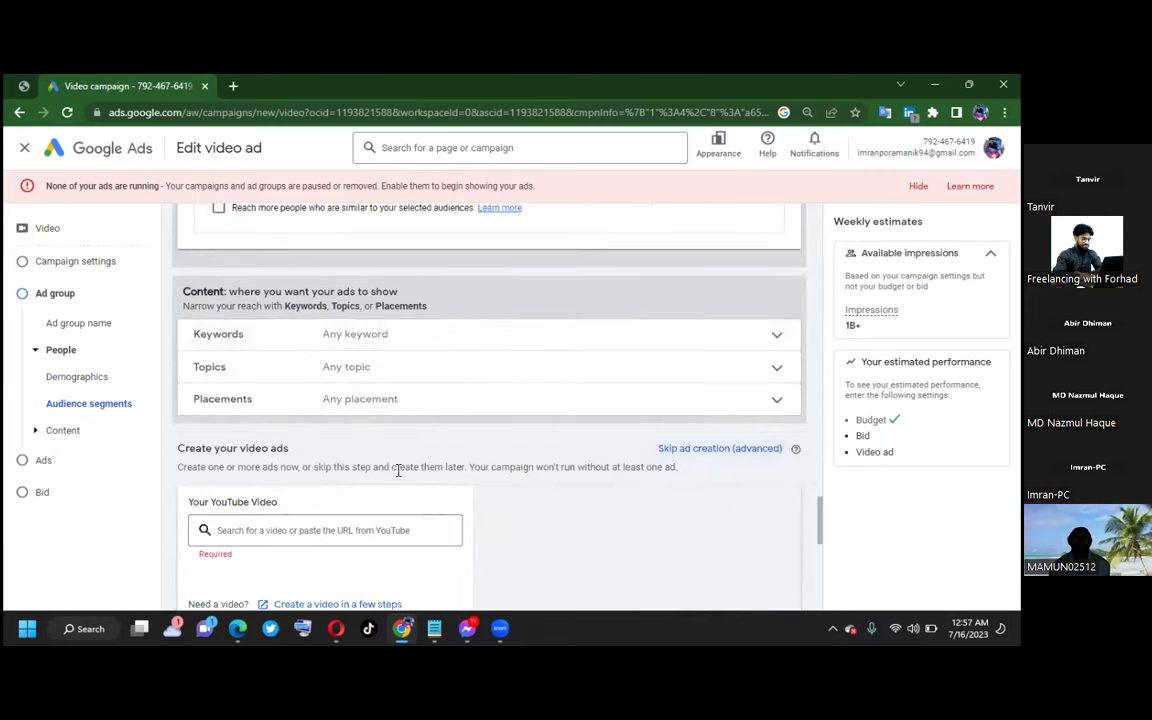
pyautogui.click(313, 344)
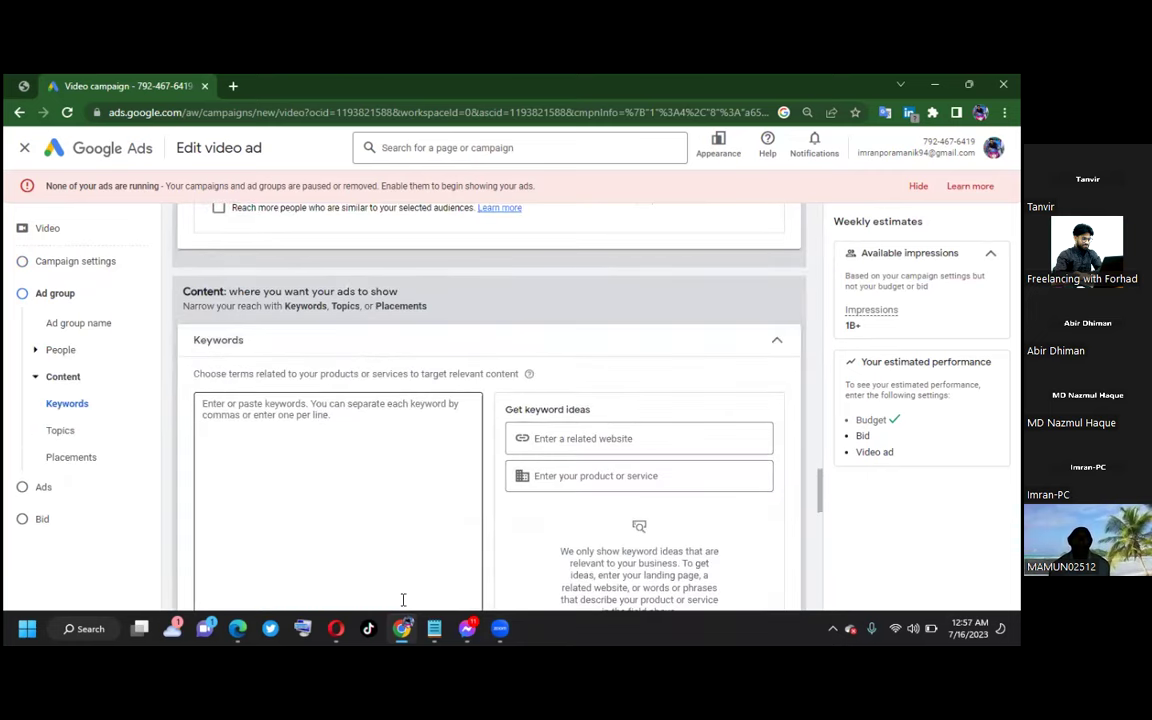
pyautogui.click(434, 628)
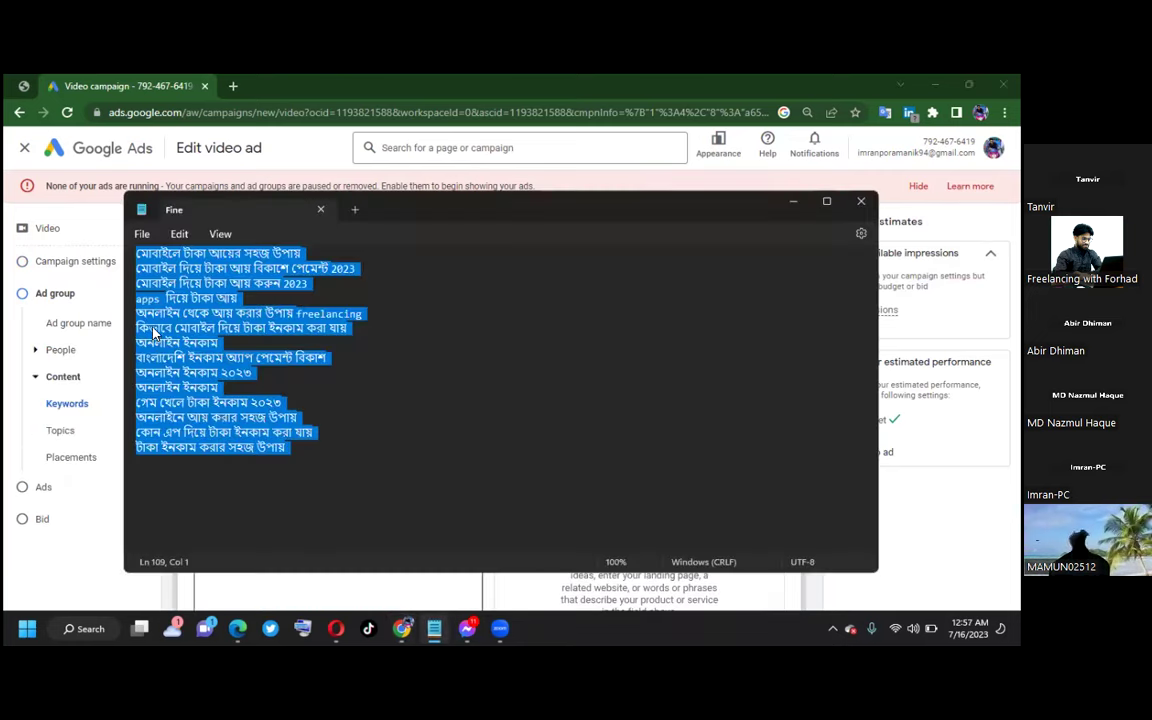
pyautogui.rightClick(150, 330)
pyautogui.click(180, 152)
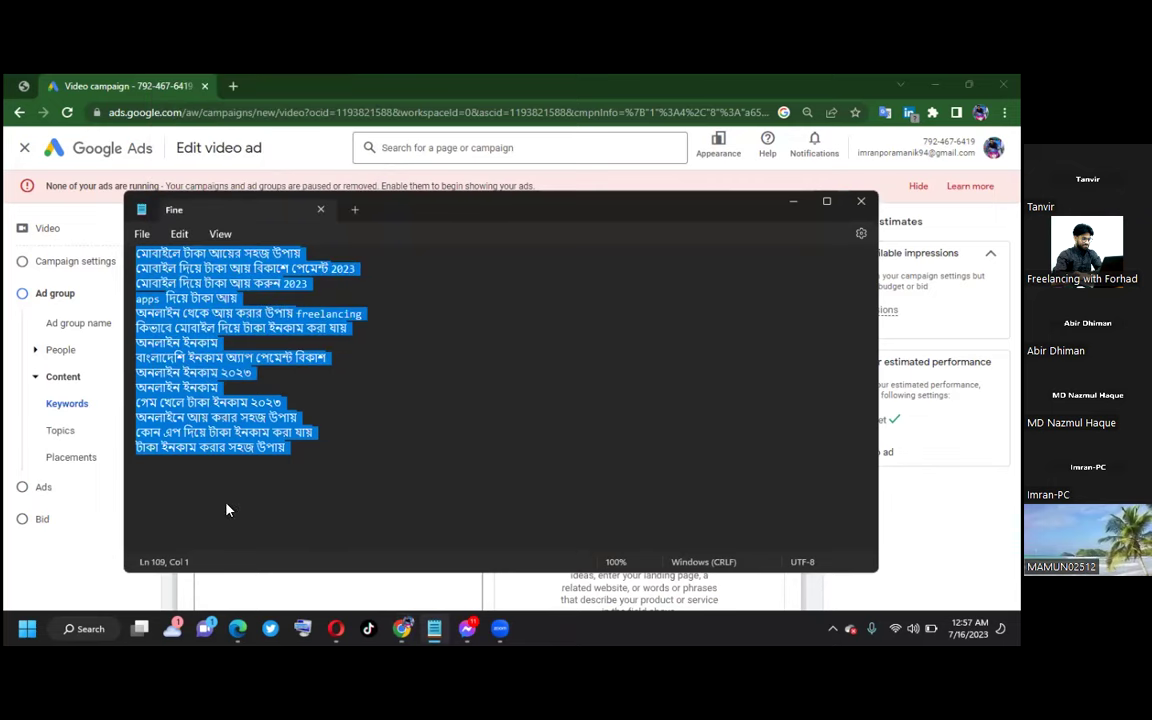
pyautogui.click(401, 628)
pyautogui.rightClick(306, 453)
pyautogui.click(399, 352)
# Step: Copy the share link of the YouTube video "মোবাইল দিয়ে ইনকাম ১৫০০ টাকা" in Opera and add it as the ad's video in Chrome
pyautogui.scroll(-5, 480, 340)
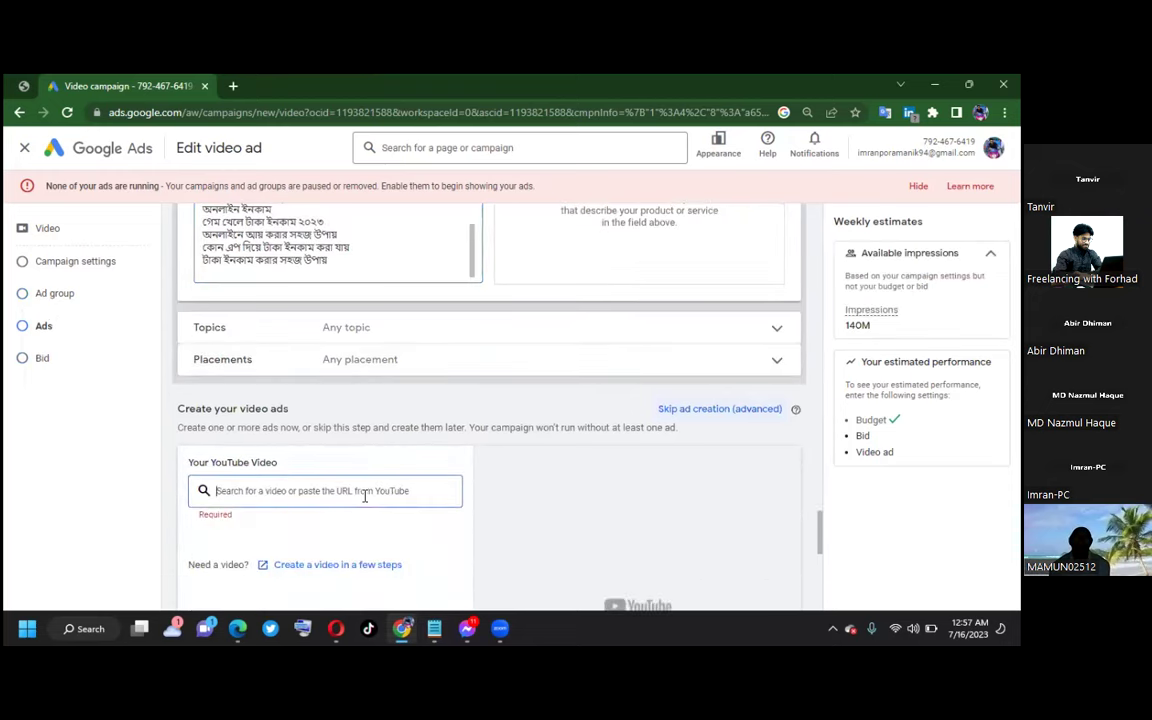
pyautogui.click(336, 628)
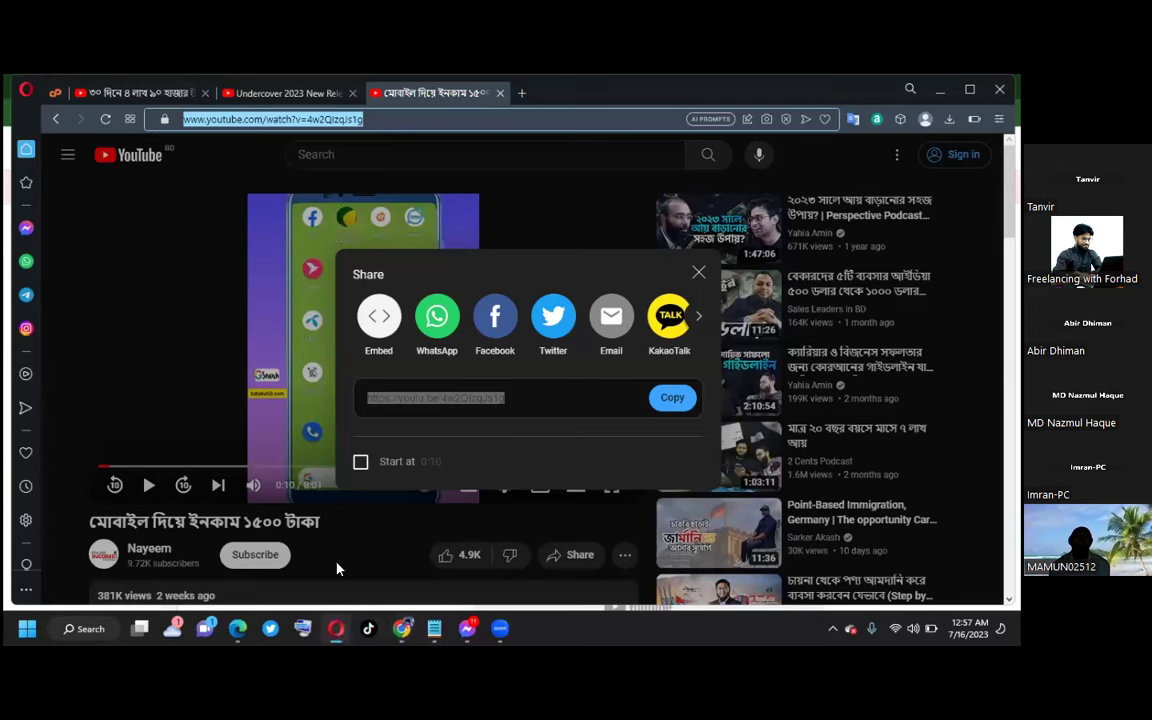
pyautogui.click(674, 398)
pyautogui.click(697, 276)
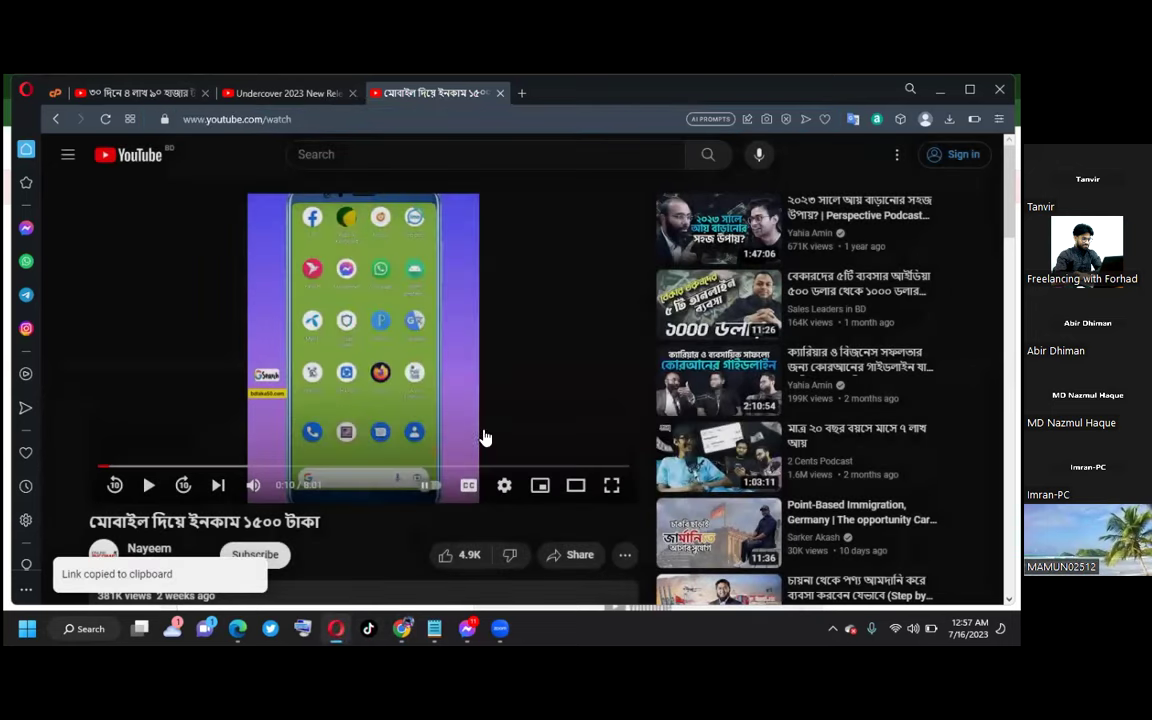
pyautogui.click(400, 627)
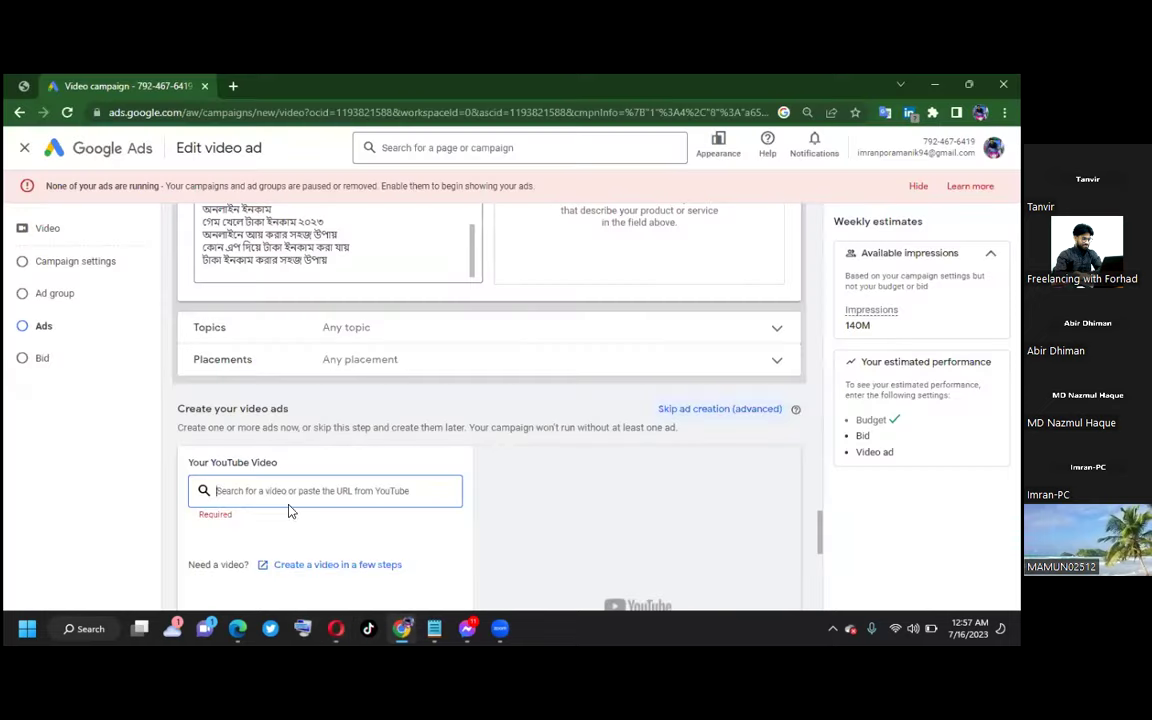
pyautogui.rightClick(285, 494)
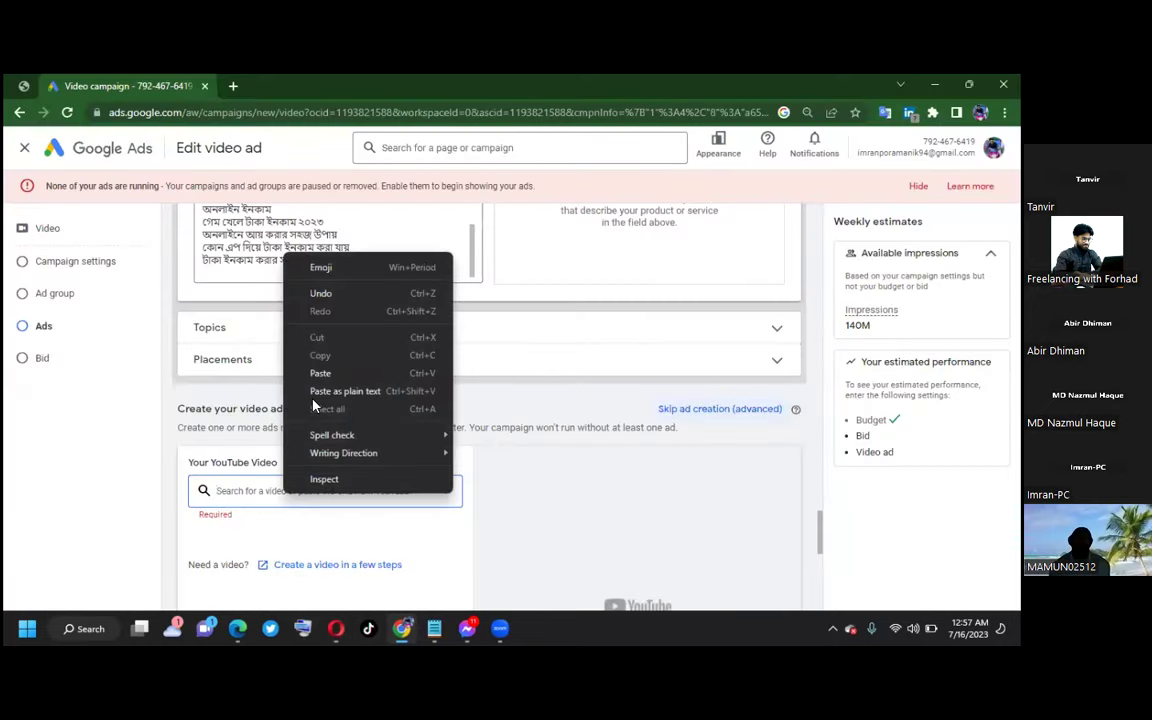
pyautogui.click(290, 345)
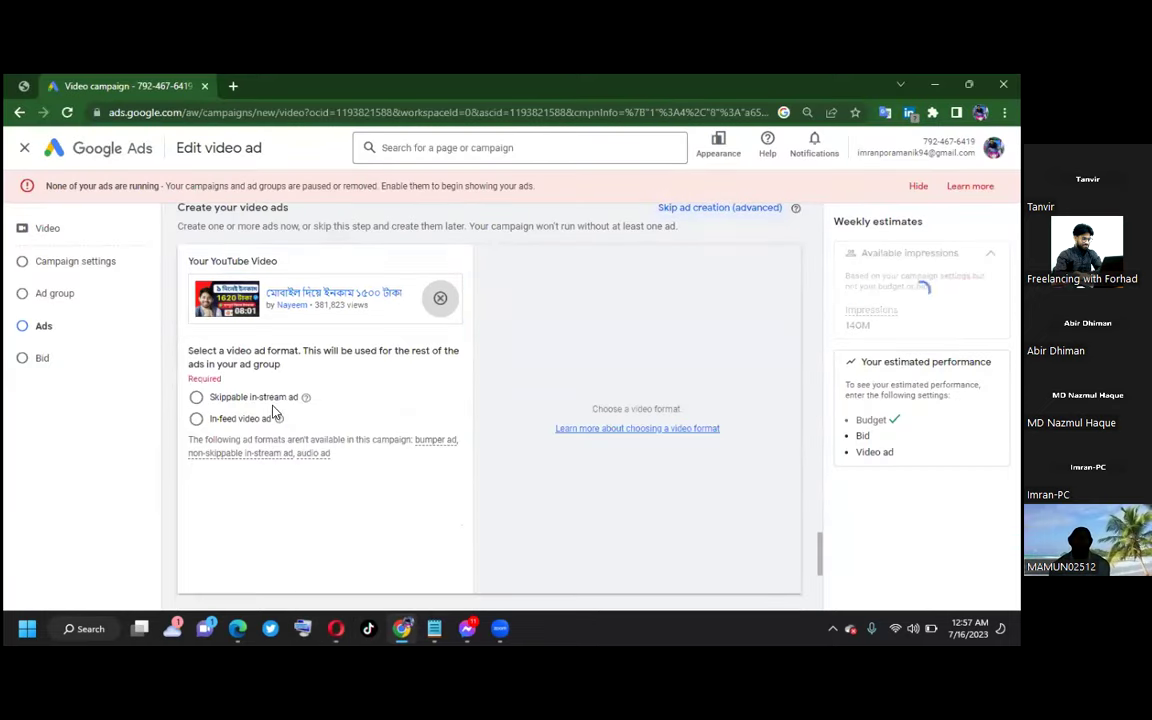
# Step: Choose In-feed video ad as the ad format and look over its ad text and bid fields
pyautogui.click(196, 420)
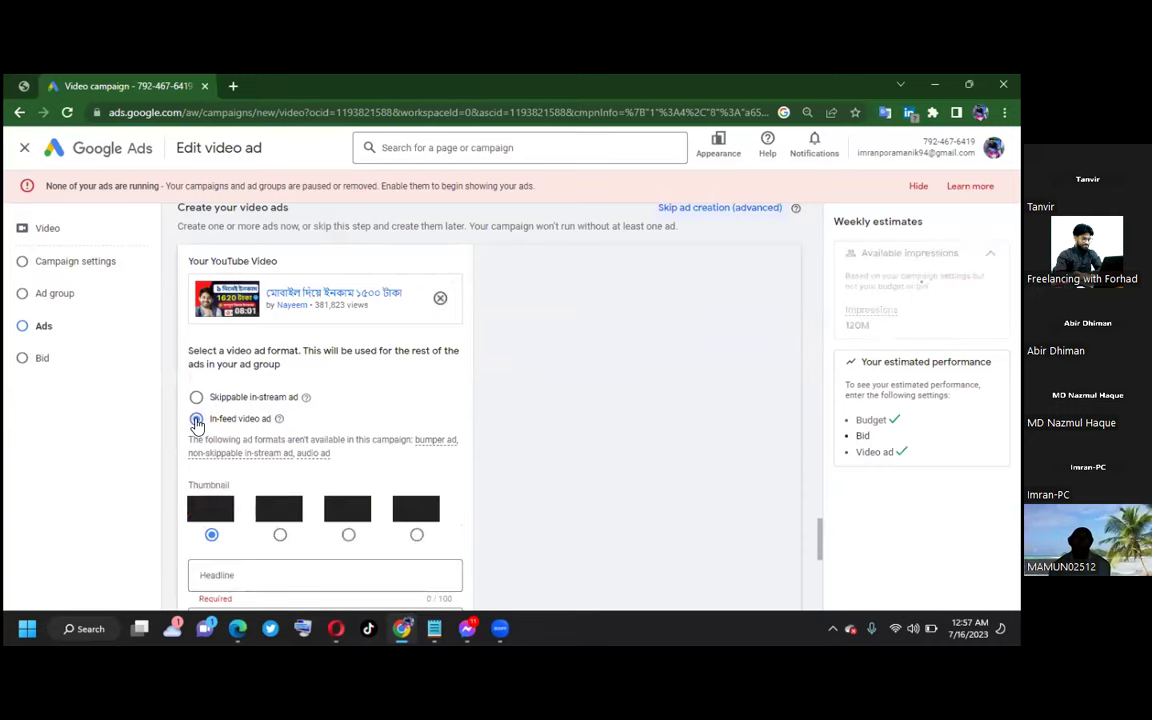
pyautogui.scroll(-2, 509, 494)
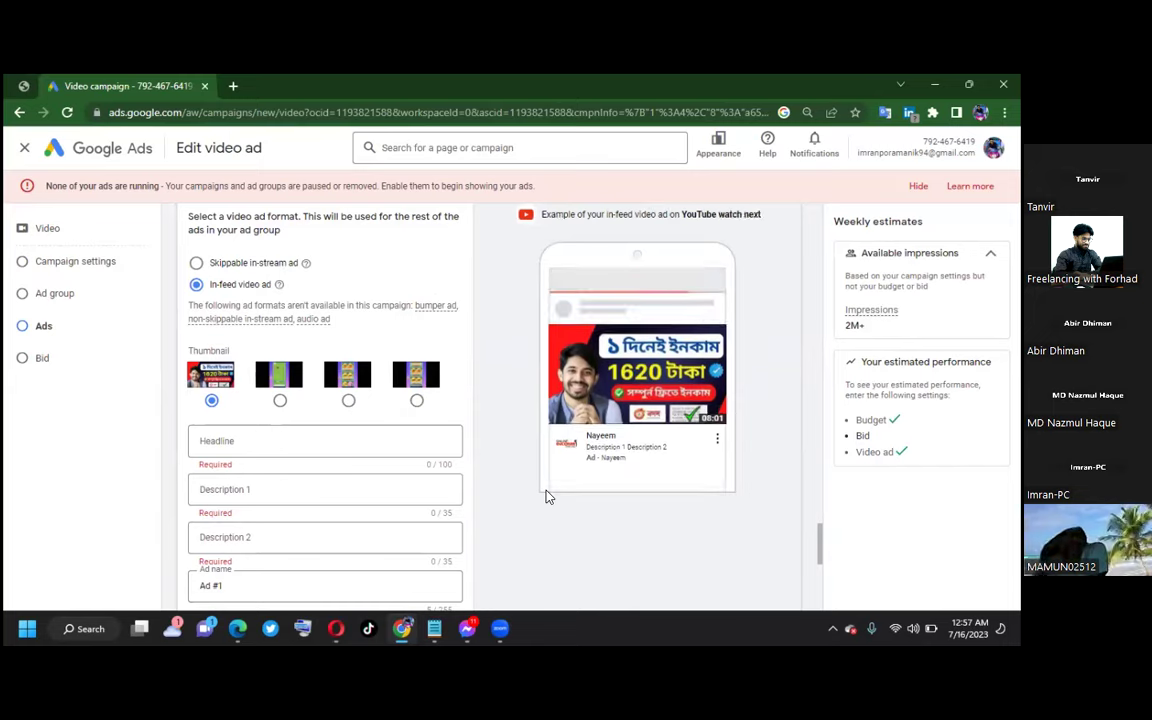
pyautogui.scroll(-3, 453, 495)
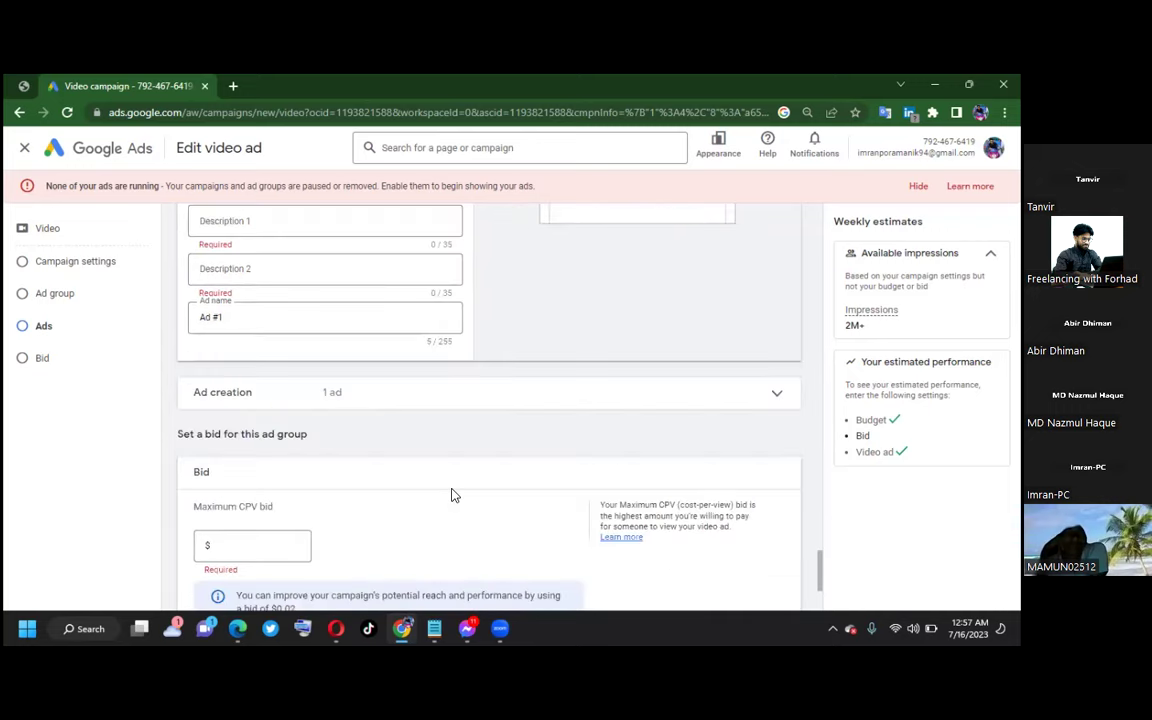
# Step: Copy the line "অনলাইনে টাকা ইনকাম" from the Fine text file in Notepad and paste it as the ad's headline in Chrome
pyautogui.scroll(3, 427, 473)
pyautogui.click(277, 371)
pyautogui.click(434, 626)
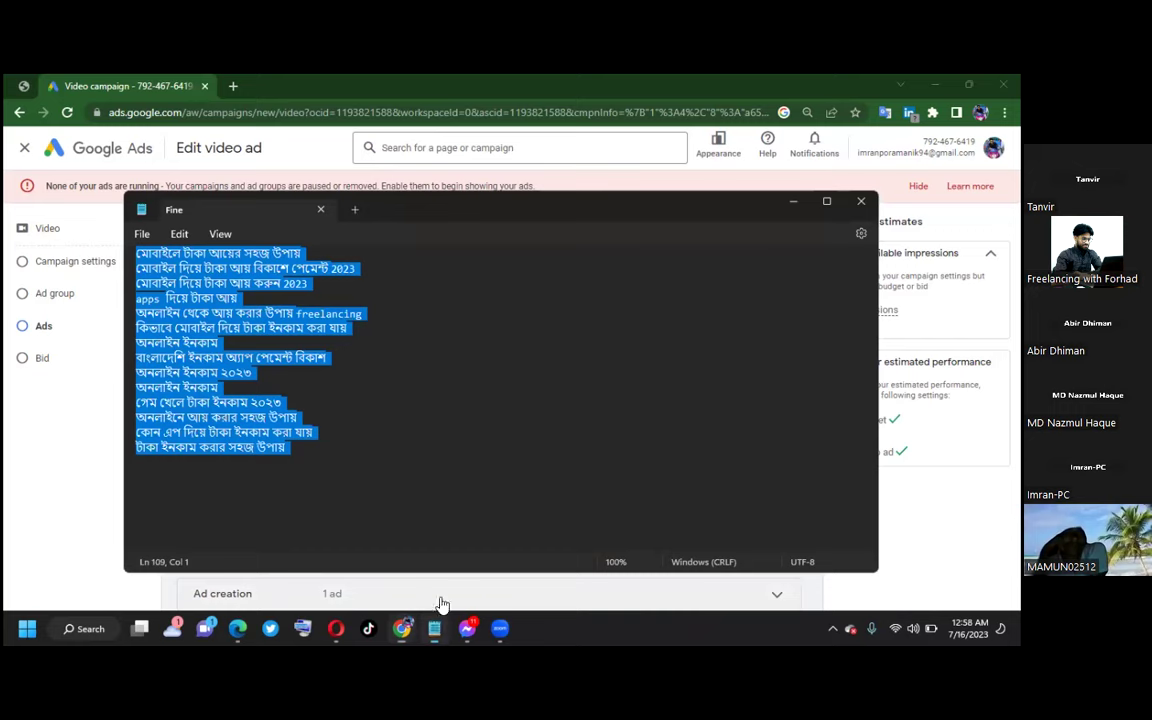
pyautogui.click(308, 334)
pyautogui.click(342, 342)
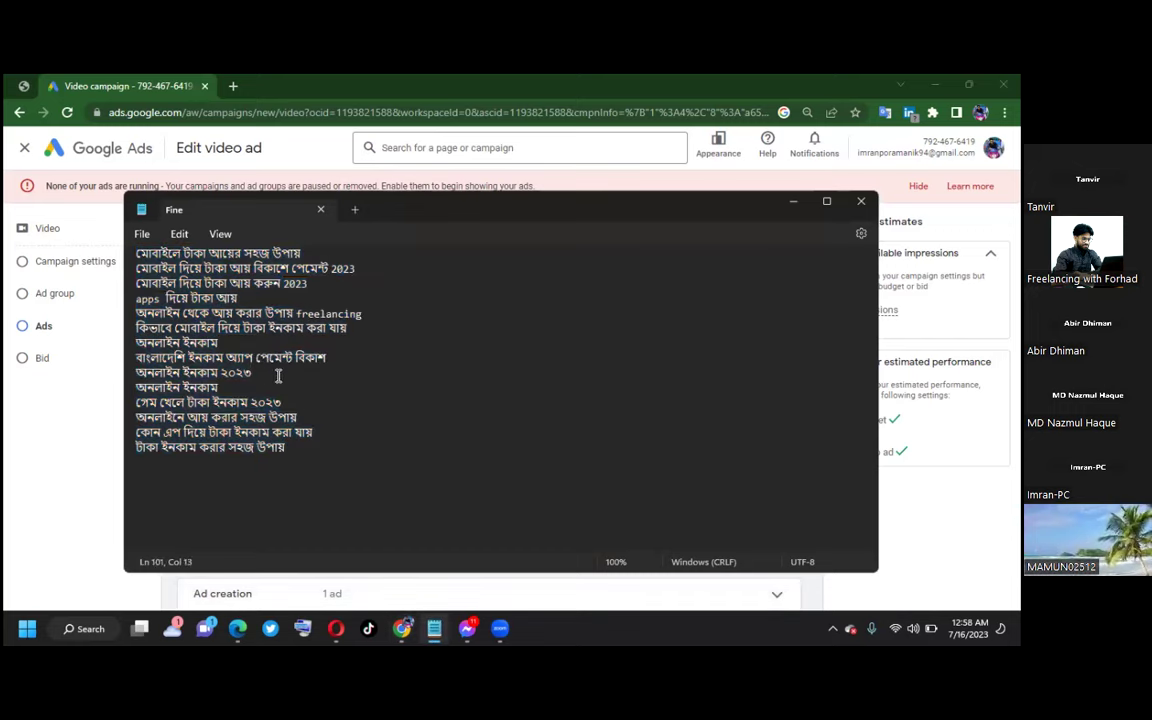
pyautogui.scroll(5, 270, 375)
pyautogui.scroll(10, 278, 375)
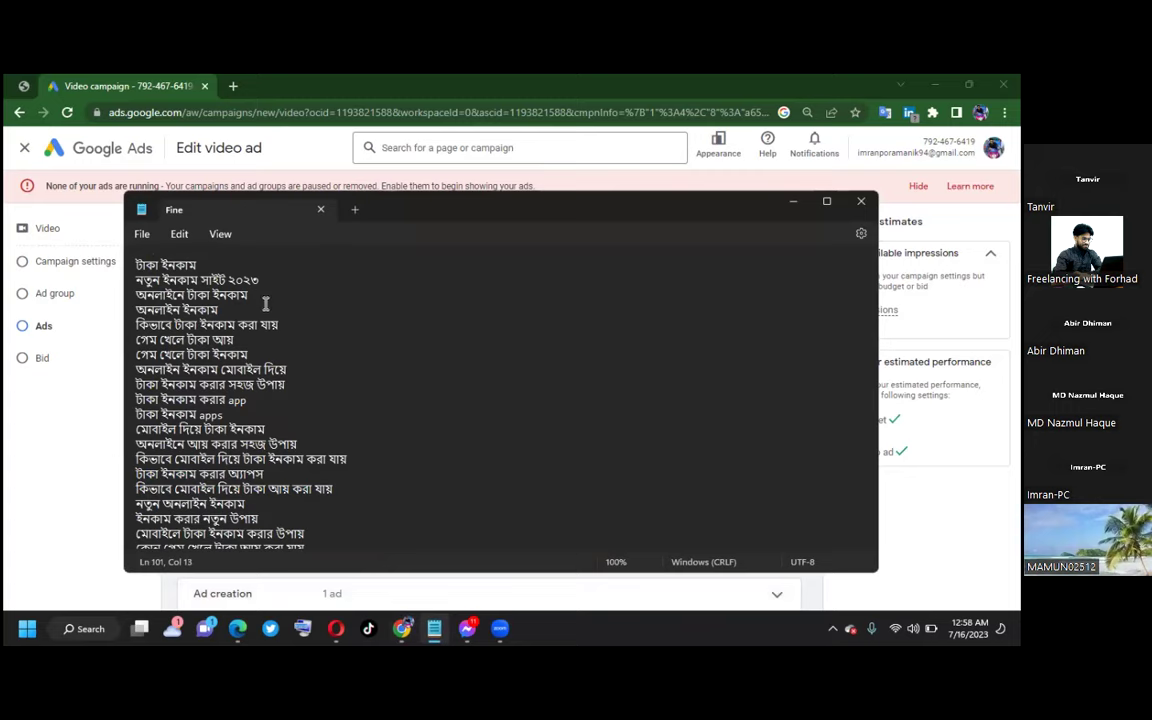
pyautogui.moveTo(262, 296); pyautogui.dragTo(129, 296)
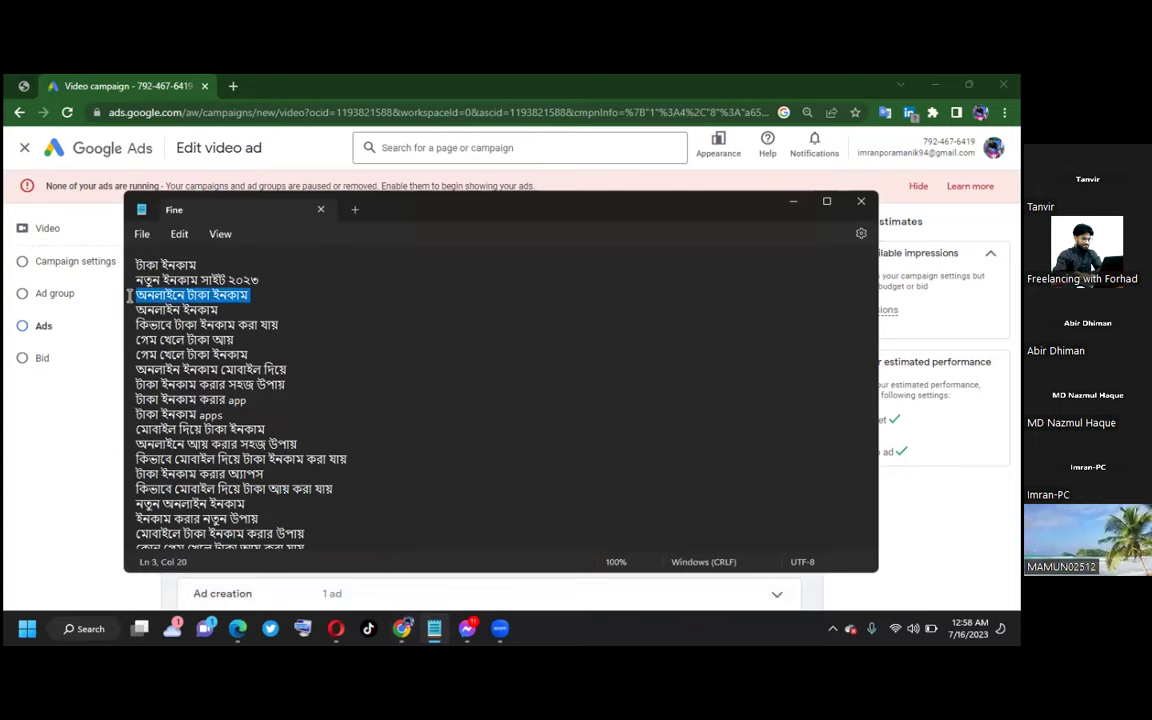
pyautogui.rightClick(187, 296)
pyautogui.click(216, 368)
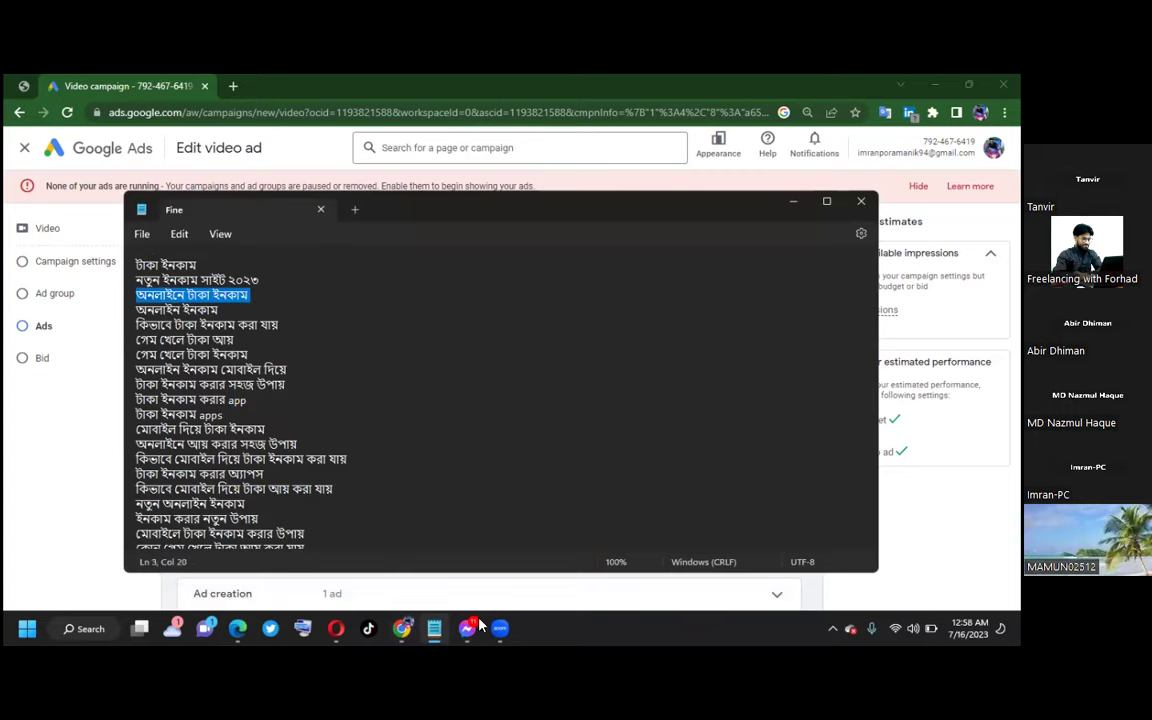
pyautogui.click(404, 628)
pyautogui.click(215, 372)
pyautogui.rightClick(215, 371)
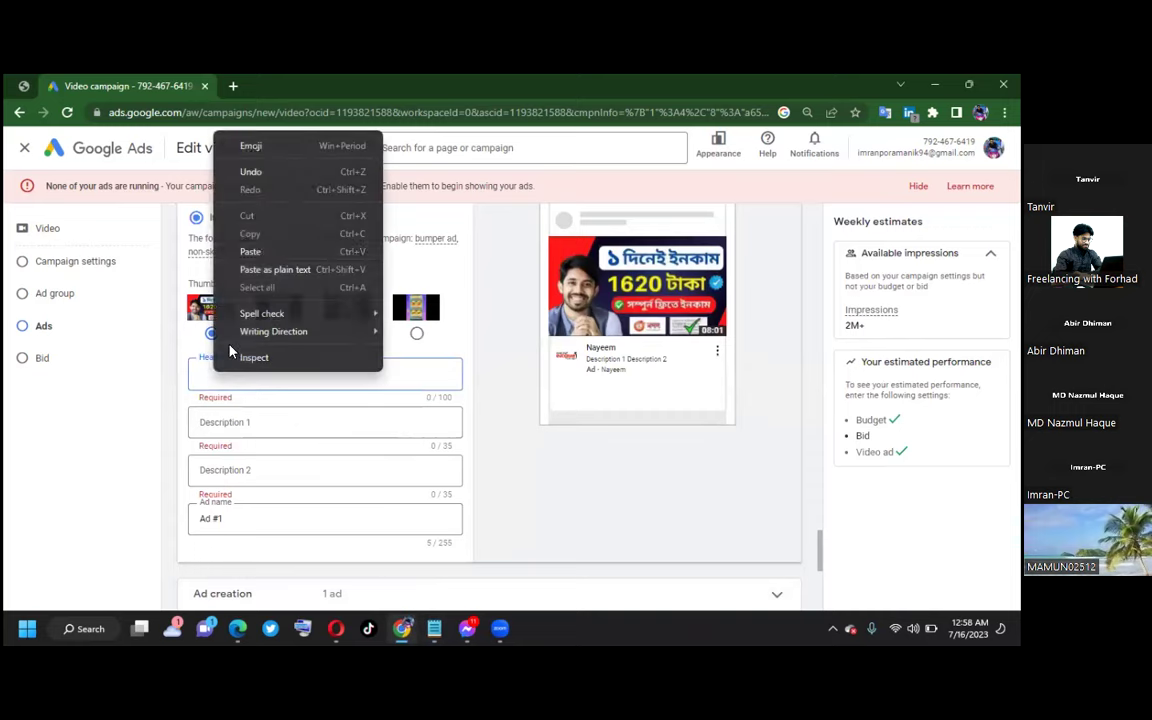
pyautogui.click(250, 251)
# Step: Copy the line "কিভাবে টাকা ইনকাম করা যায়" from the Notepad list and paste it as the ad's Description 1 in Chrome
pyautogui.click(249, 423)
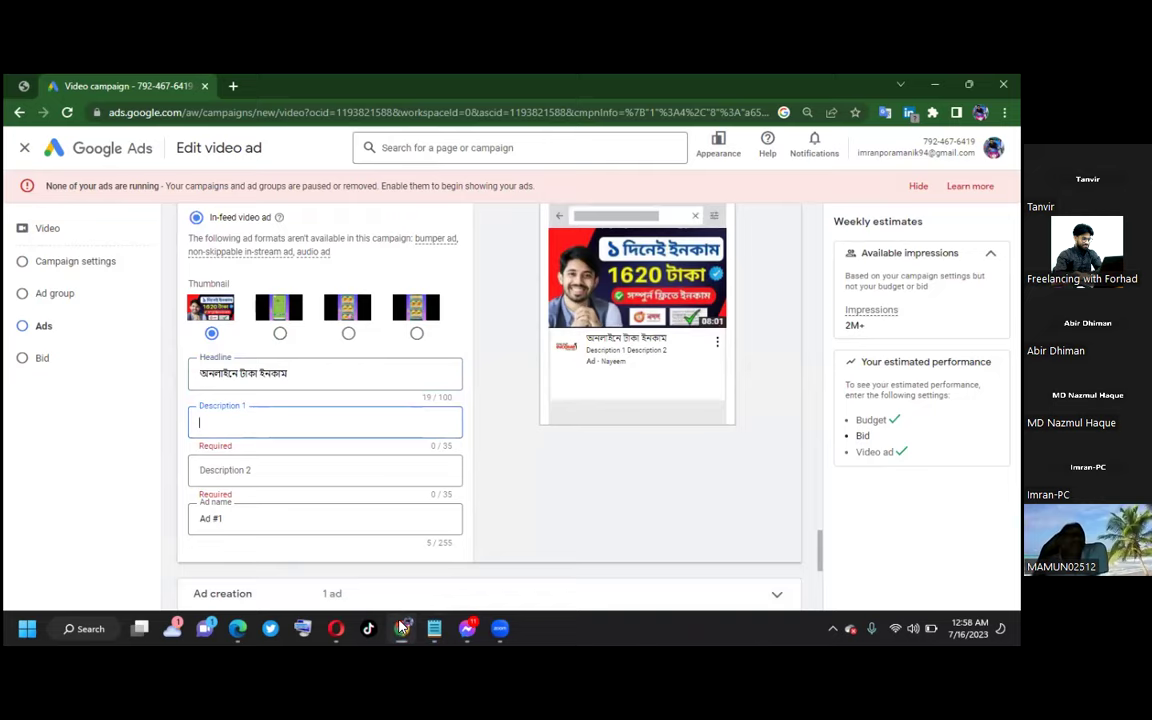
pyautogui.click(401, 628)
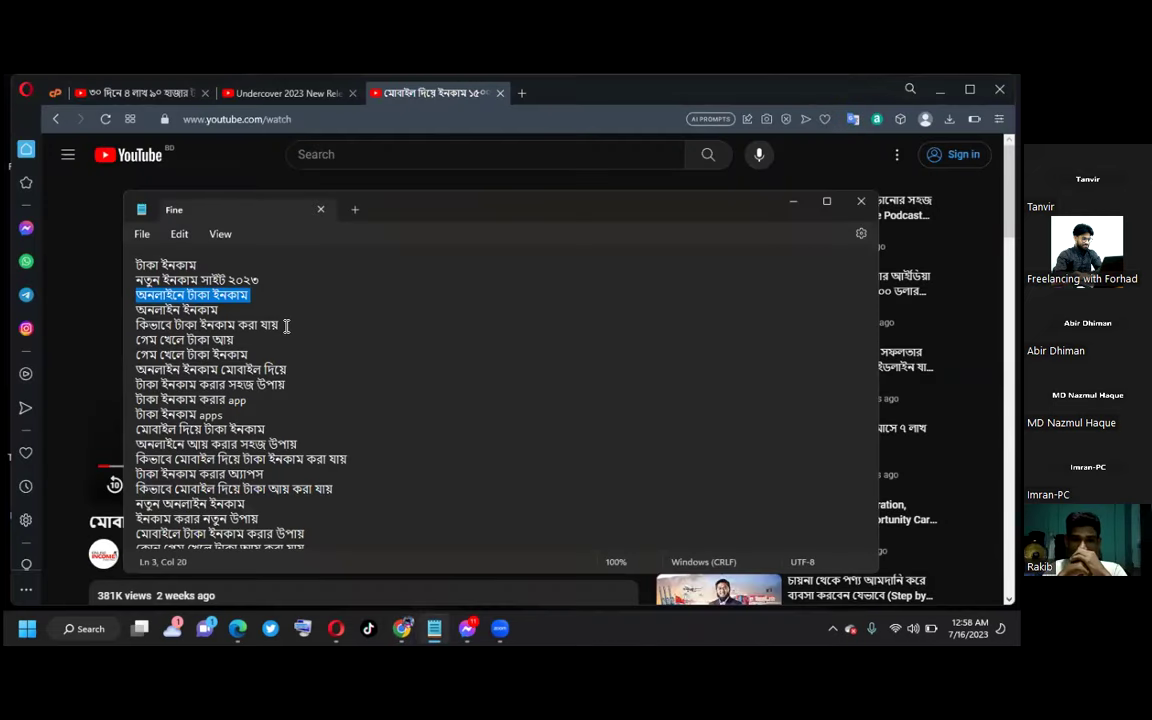
pyautogui.moveTo(286, 326); pyautogui.dragTo(139, 328)
pyautogui.rightClick(178, 330)
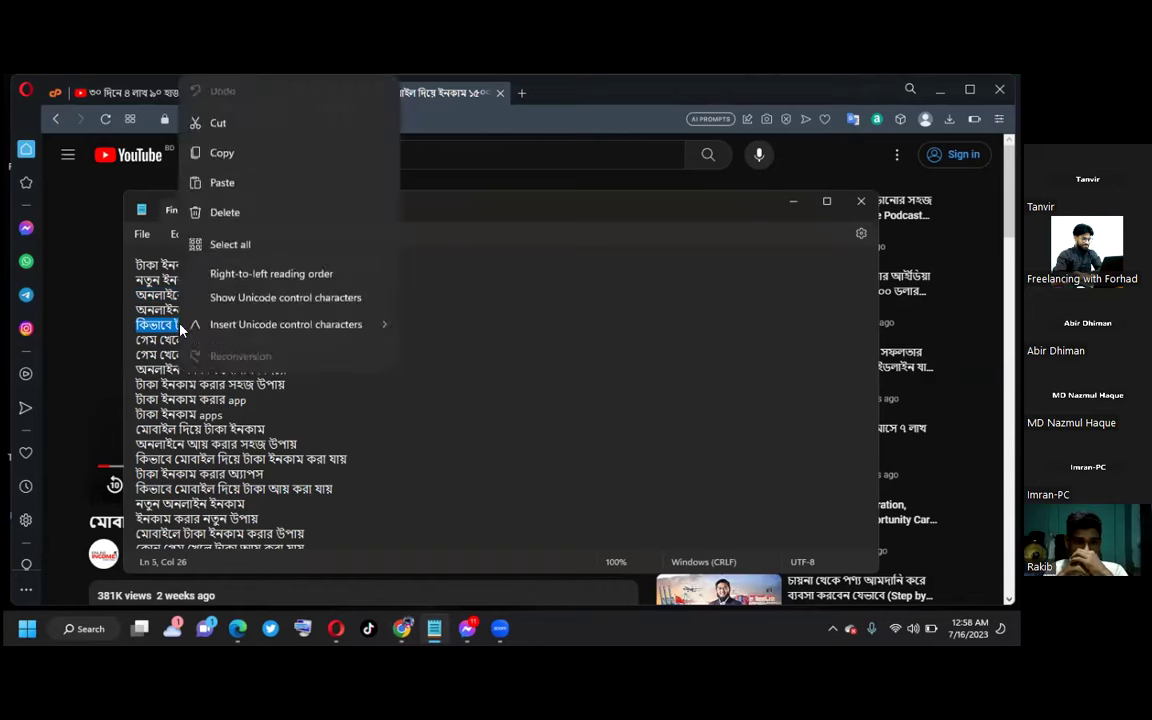
pyautogui.click(237, 159)
pyautogui.click(404, 628)
pyautogui.click(288, 424)
pyautogui.rightClick(288, 424)
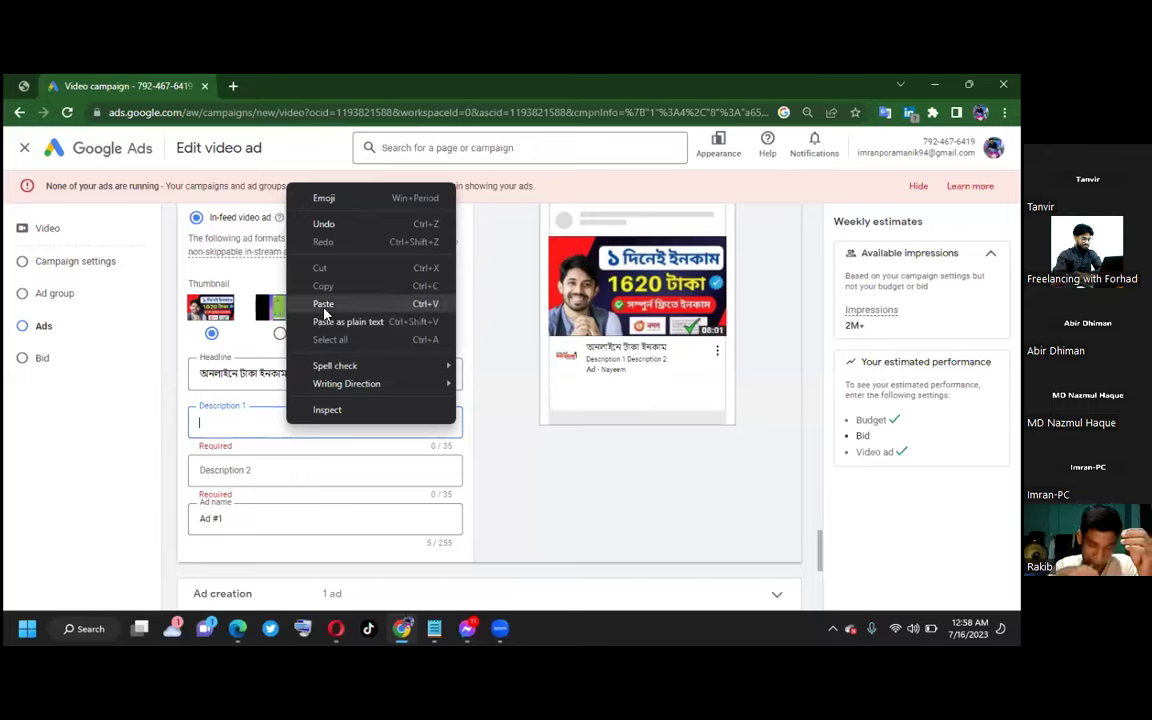
pyautogui.click(324, 309)
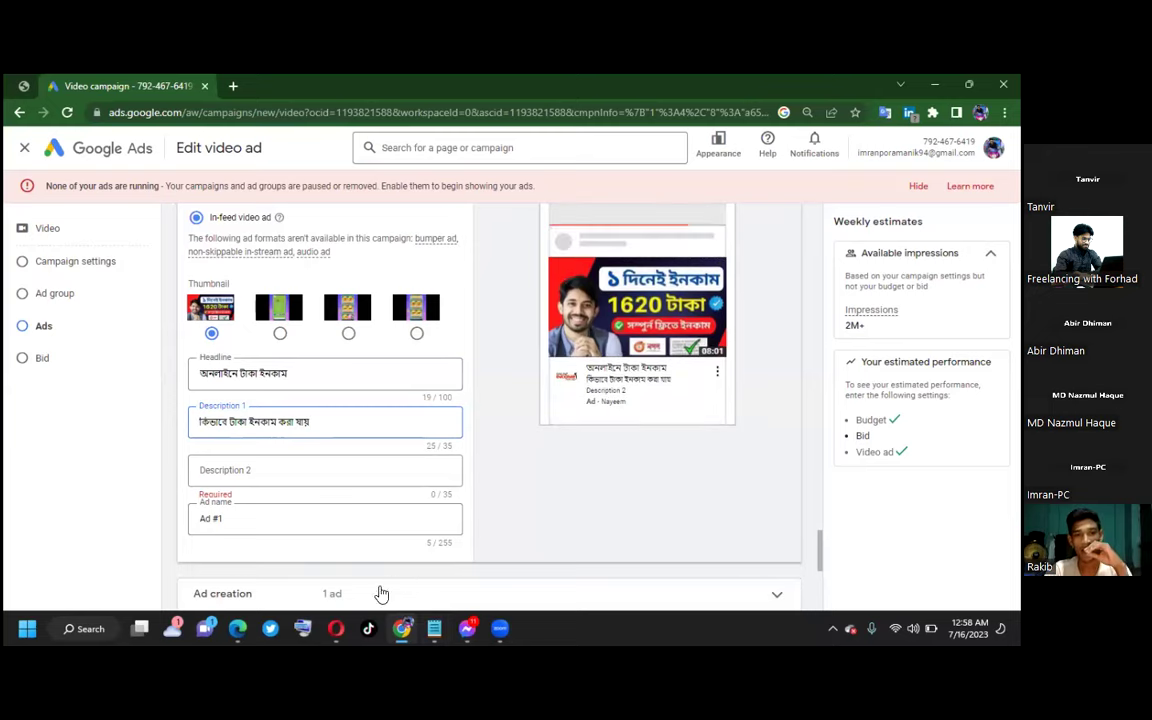
# Step: Copy the line "নতুন ইনকাম সাইট ২০২৩" from the Notepad list and paste it as the ad's Description 2 in Chrome
pyautogui.click(434, 629)
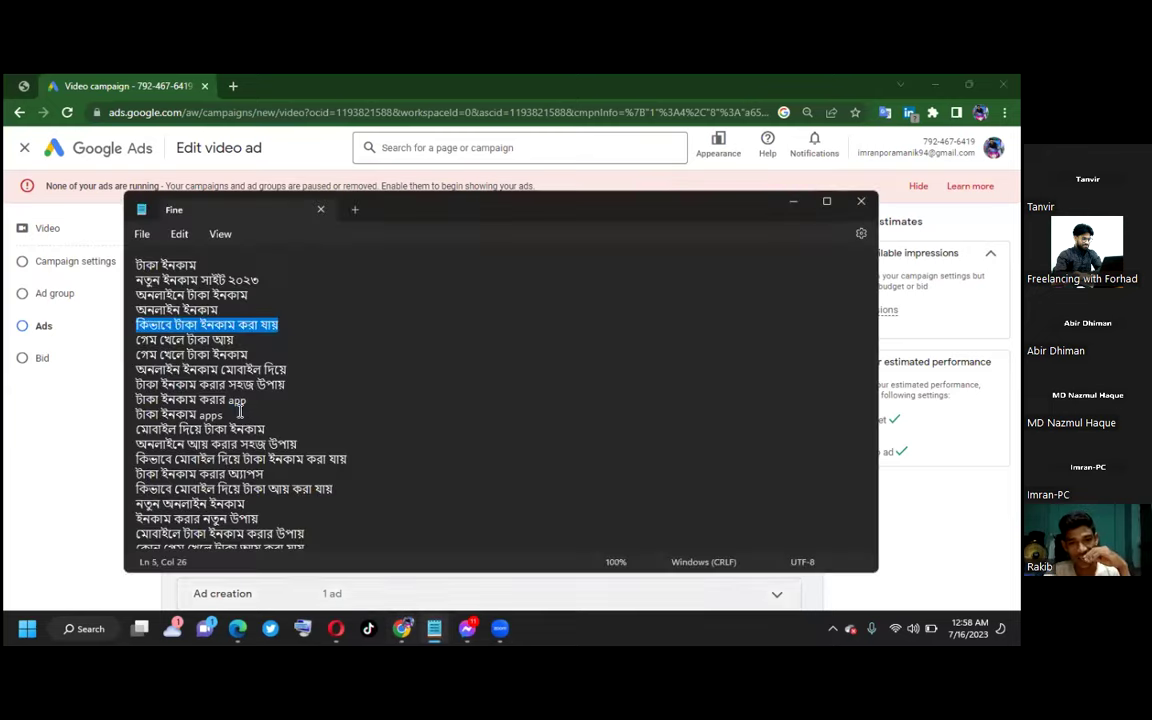
pyautogui.click(226, 411)
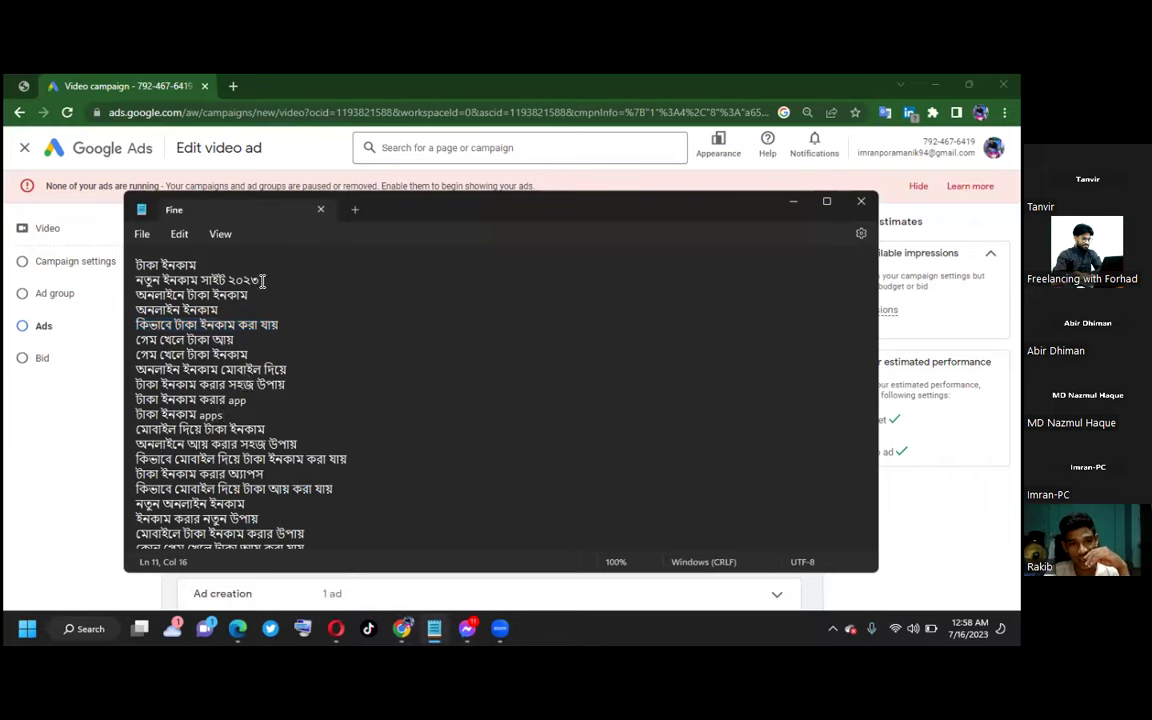
pyautogui.moveTo(259, 281); pyautogui.dragTo(136, 281)
pyautogui.rightClick(175, 285)
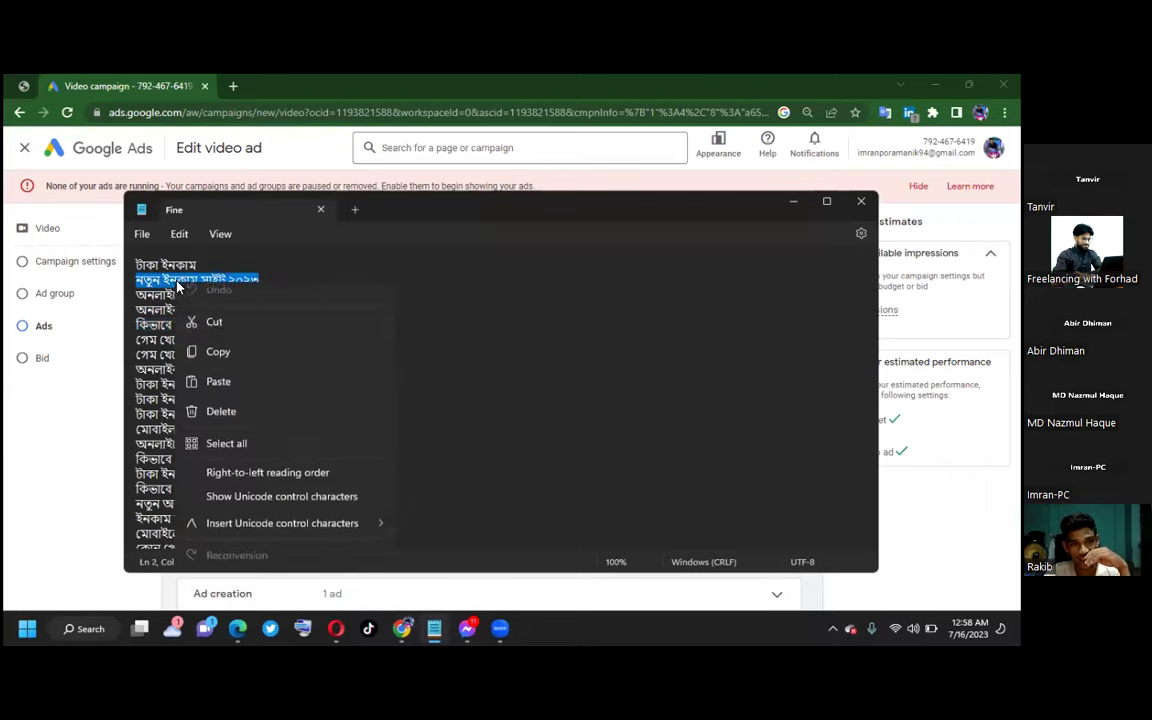
pyautogui.click(216, 361)
pyautogui.click(402, 629)
pyautogui.click(216, 471)
pyautogui.rightClick(216, 471)
pyautogui.click(257, 343)
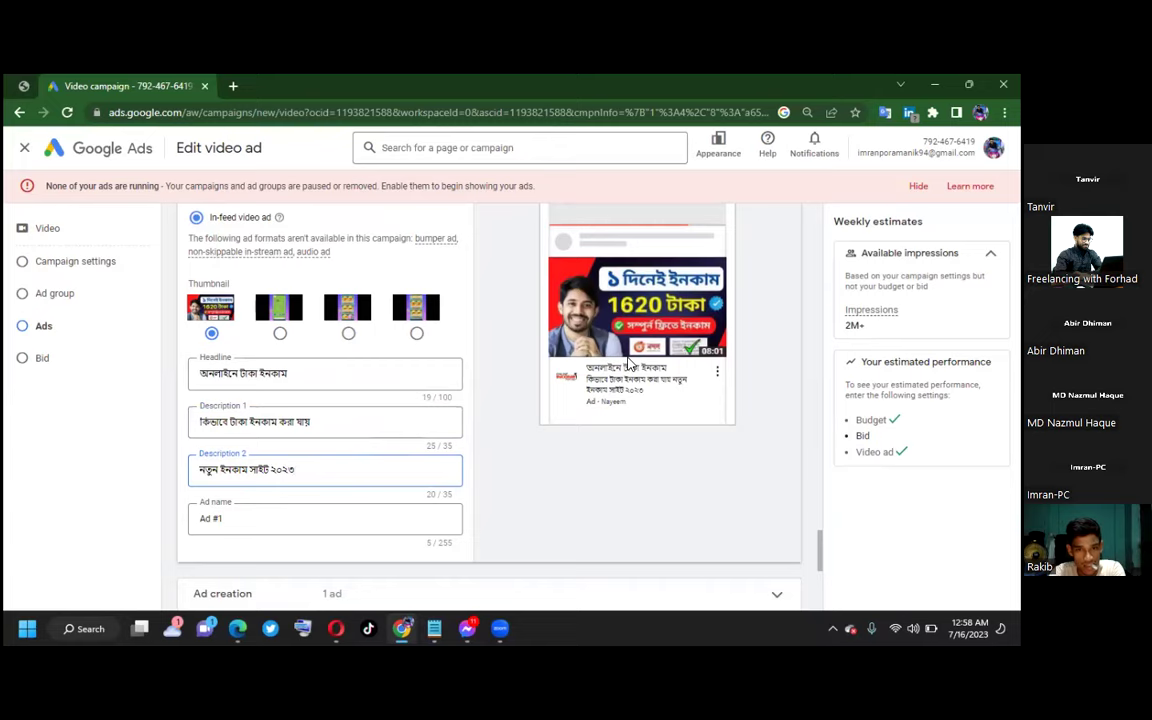
# Step: Apply the suggested maximum CPV bid of $0.02 to the ad group
pyautogui.scroll(-1, 629, 362)
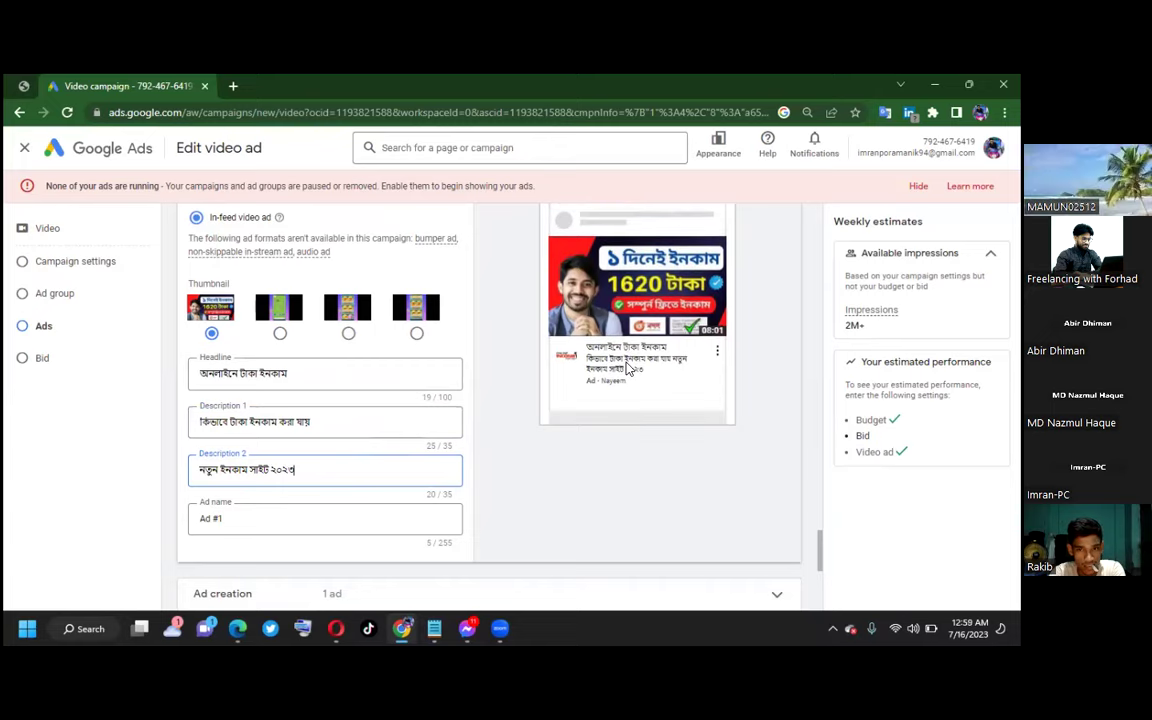
pyautogui.scroll(-4, 513, 482)
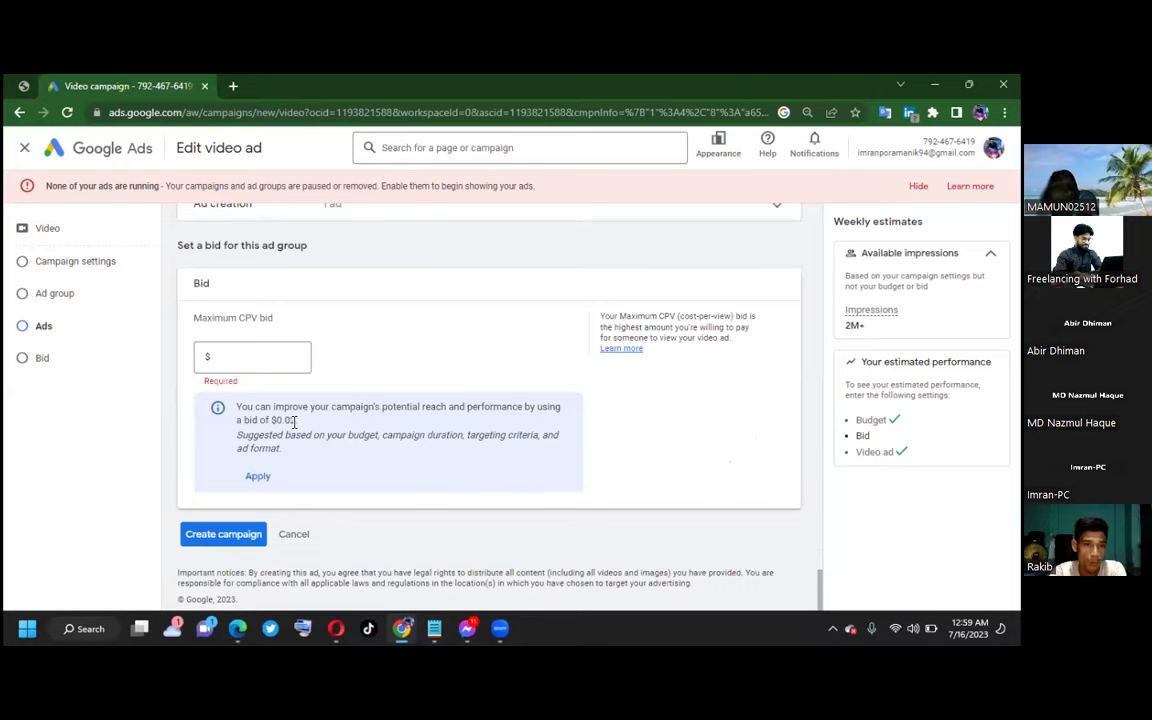
pyautogui.click(262, 478)
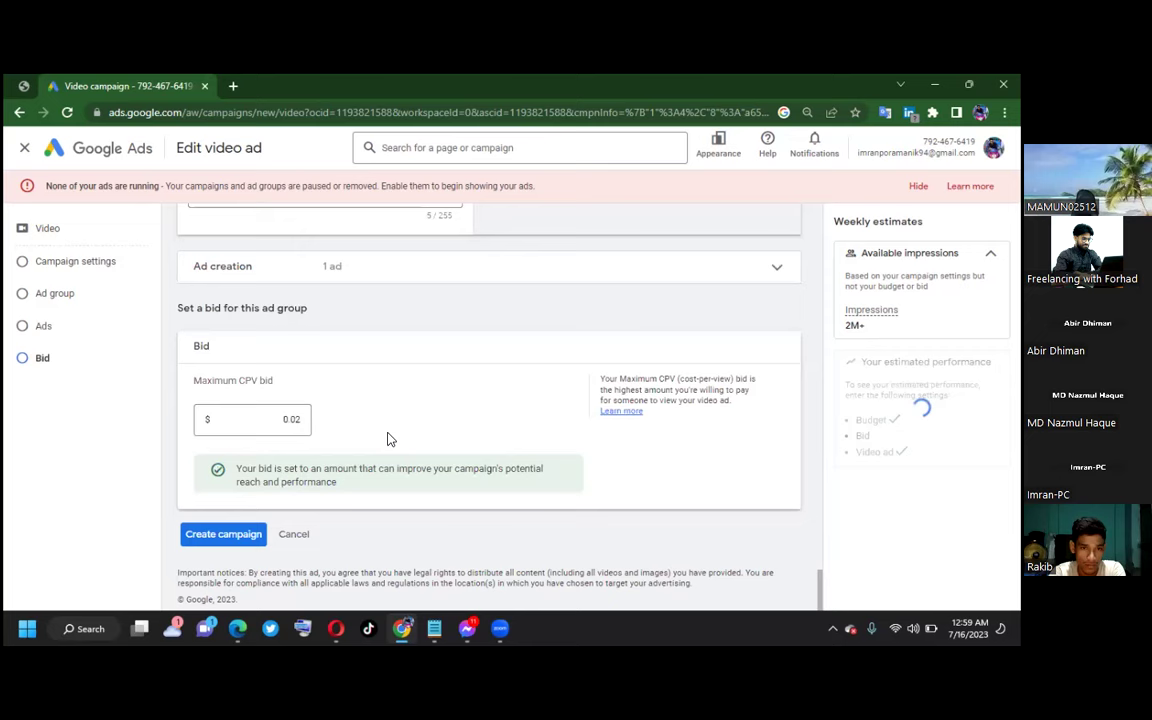
# Step: Review the campaign's ad text, keywords, audience segments, demographics, device targeting and bid before creating it
pyautogui.scroll(3, 458, 424)
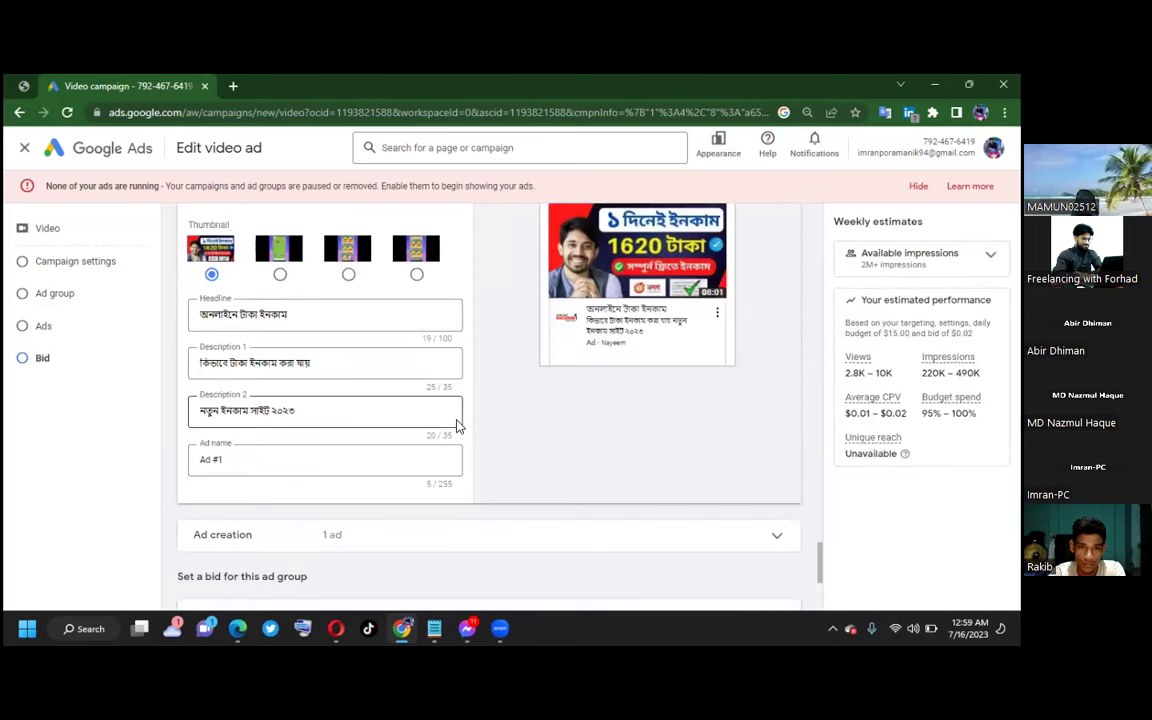
pyautogui.scroll(3, 491, 427)
pyautogui.scroll(5, 476, 421)
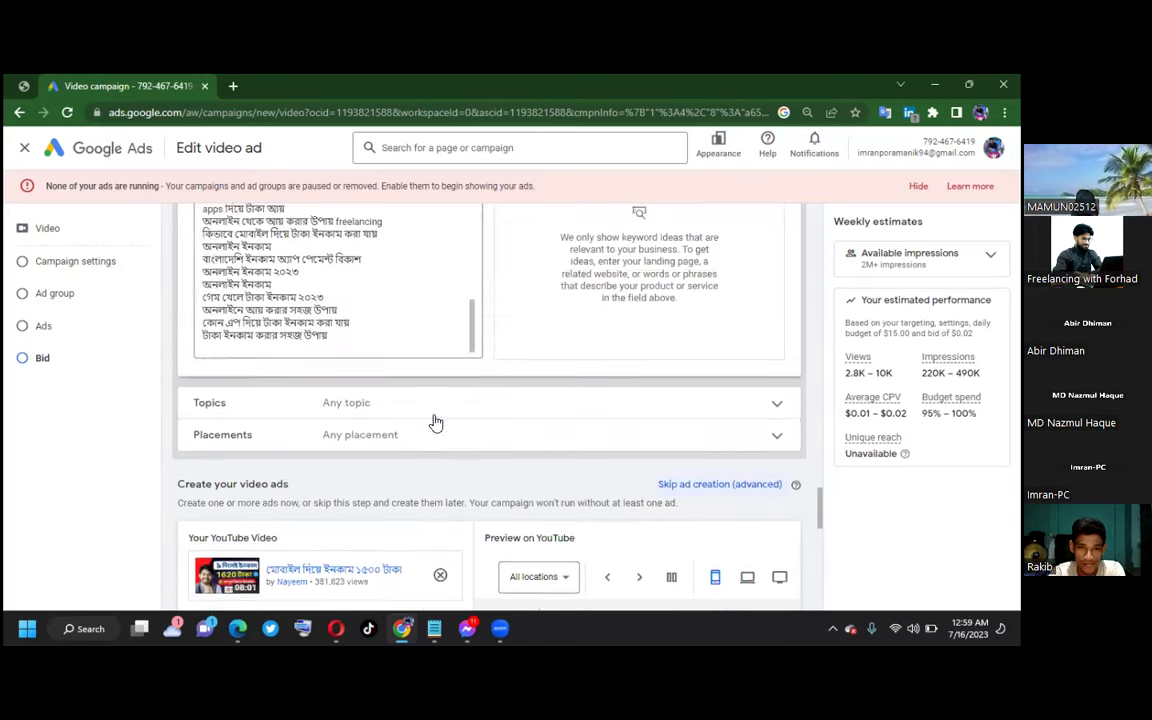
pyautogui.scroll(8, 478, 413)
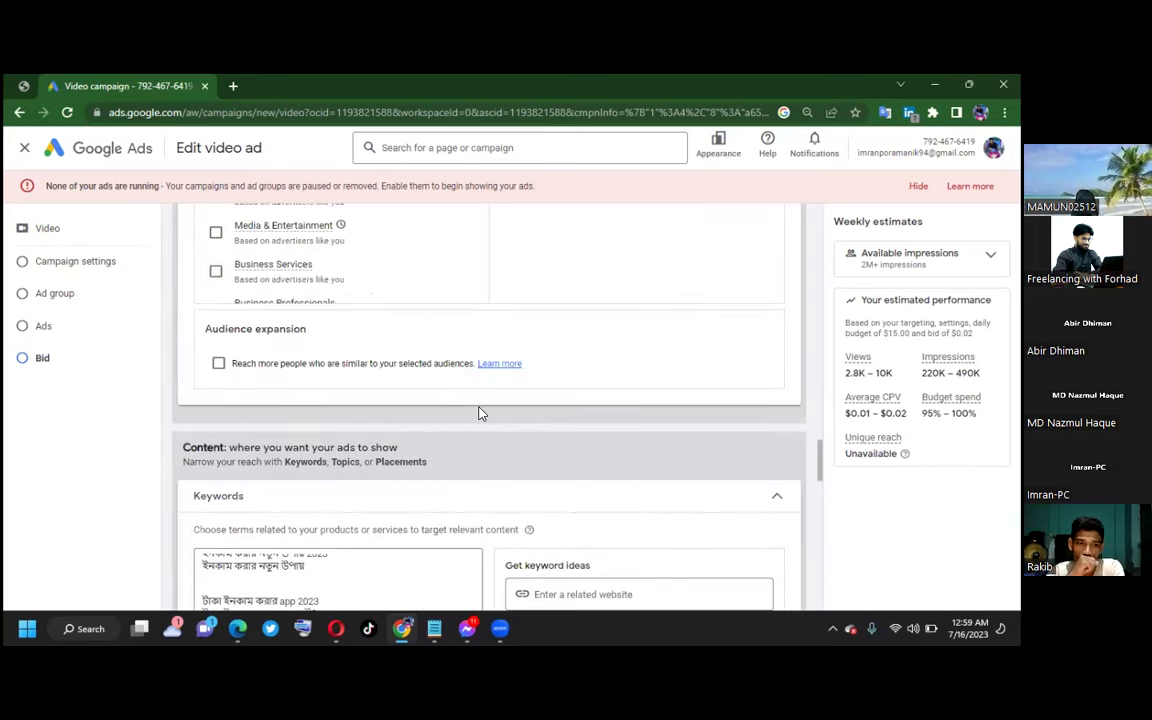
pyautogui.scroll(-6, 500, 410)
pyautogui.scroll(2, 465, 400)
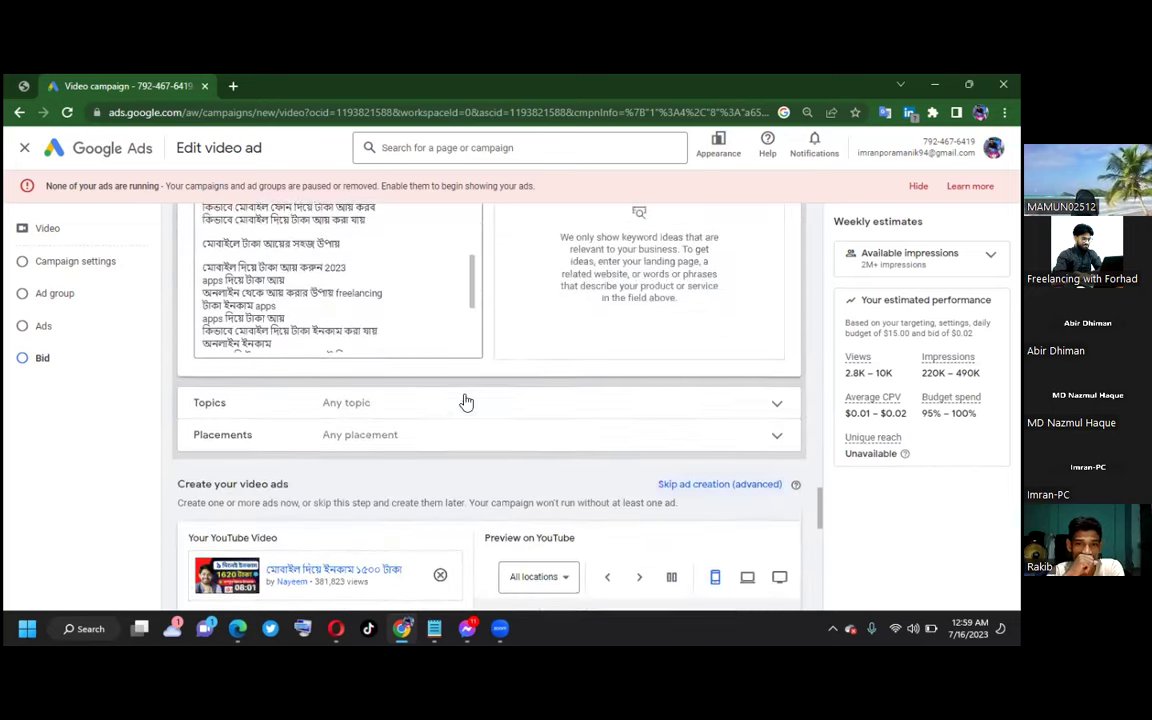
pyautogui.scroll(5, 465, 392)
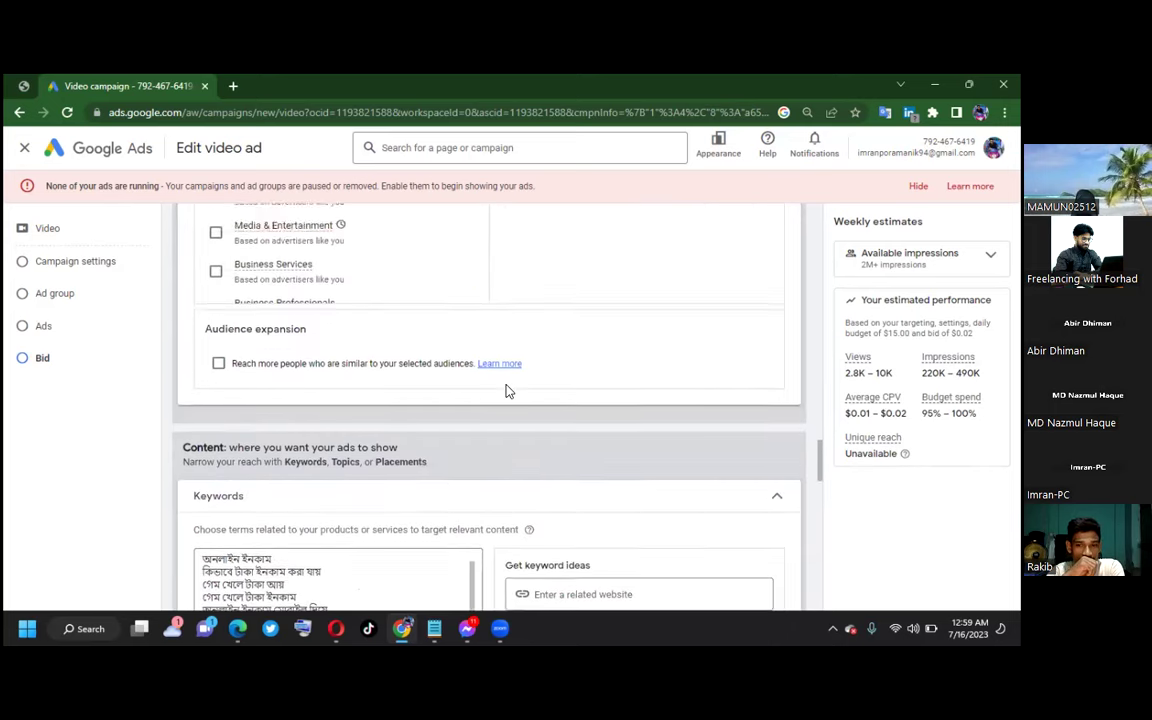
pyautogui.scroll(2, 505, 391)
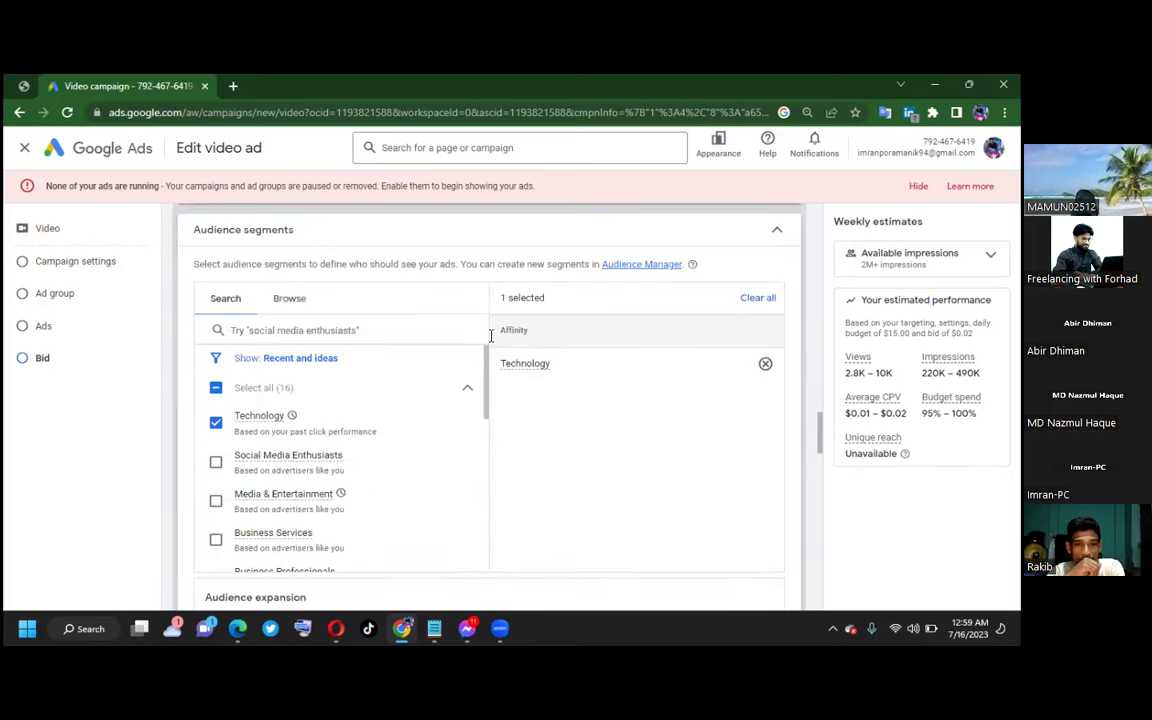
pyautogui.scroll(2, 491, 340)
pyautogui.scroll(5, 491, 340)
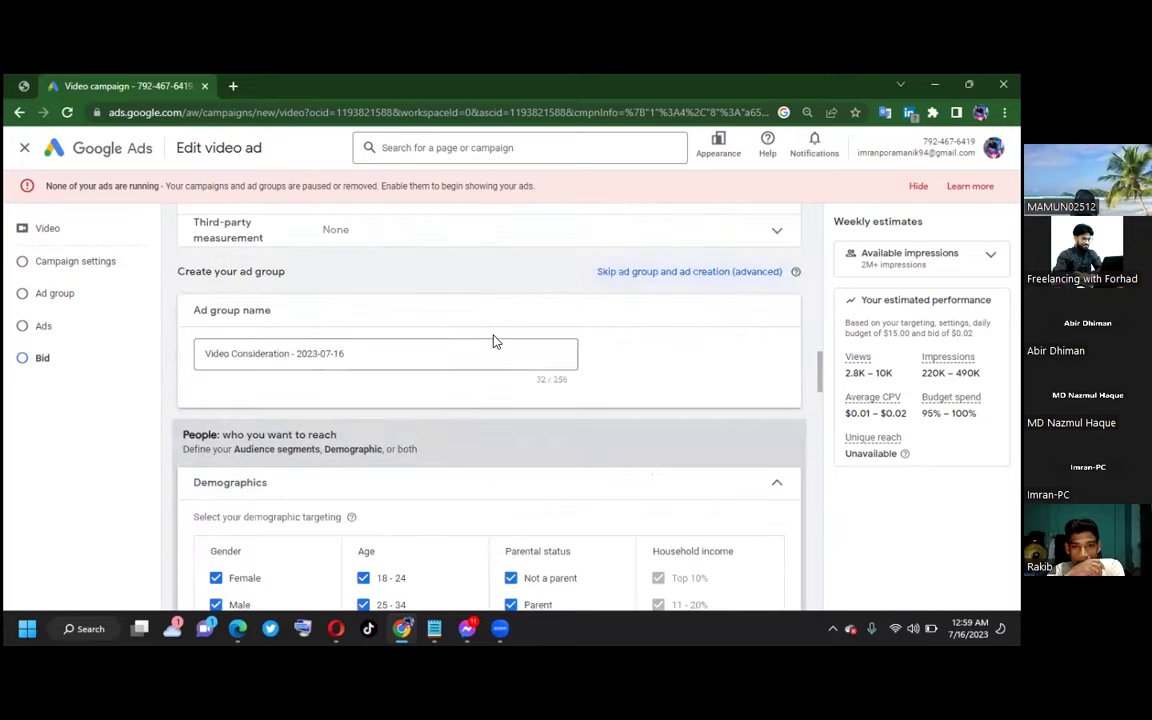
pyautogui.scroll(8, 494, 341)
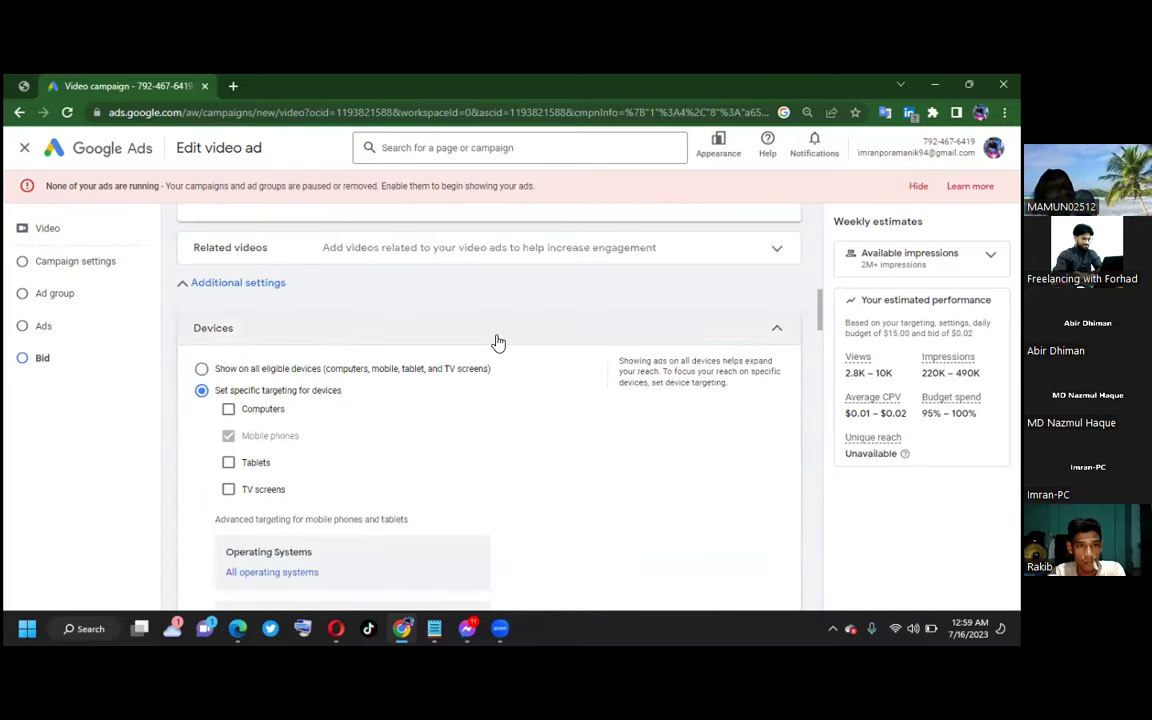
pyautogui.scroll(-15, 497, 342)
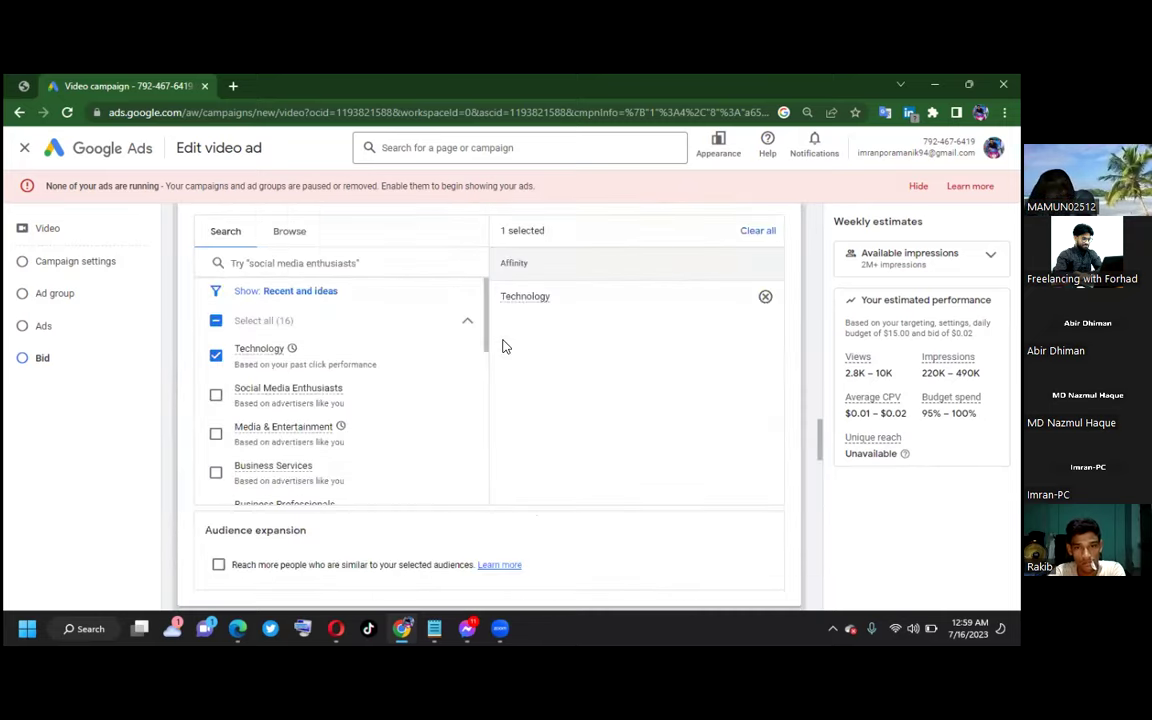
pyautogui.scroll(-12, 504, 346)
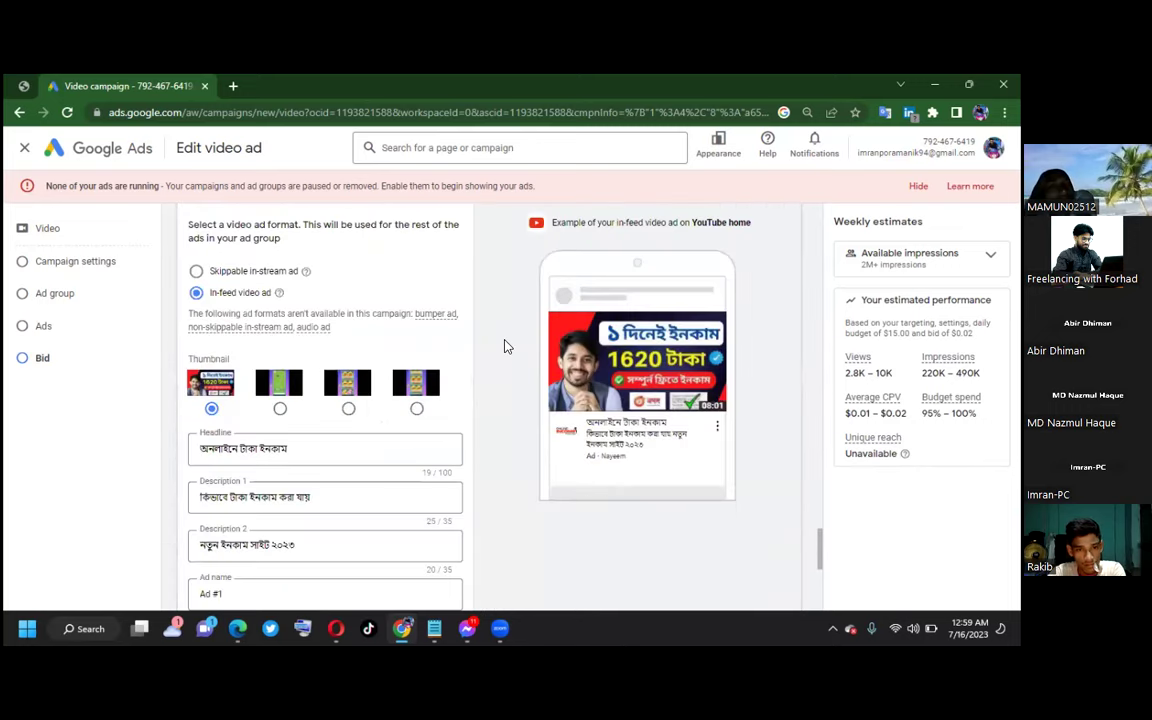
pyautogui.scroll(-2, 505, 346)
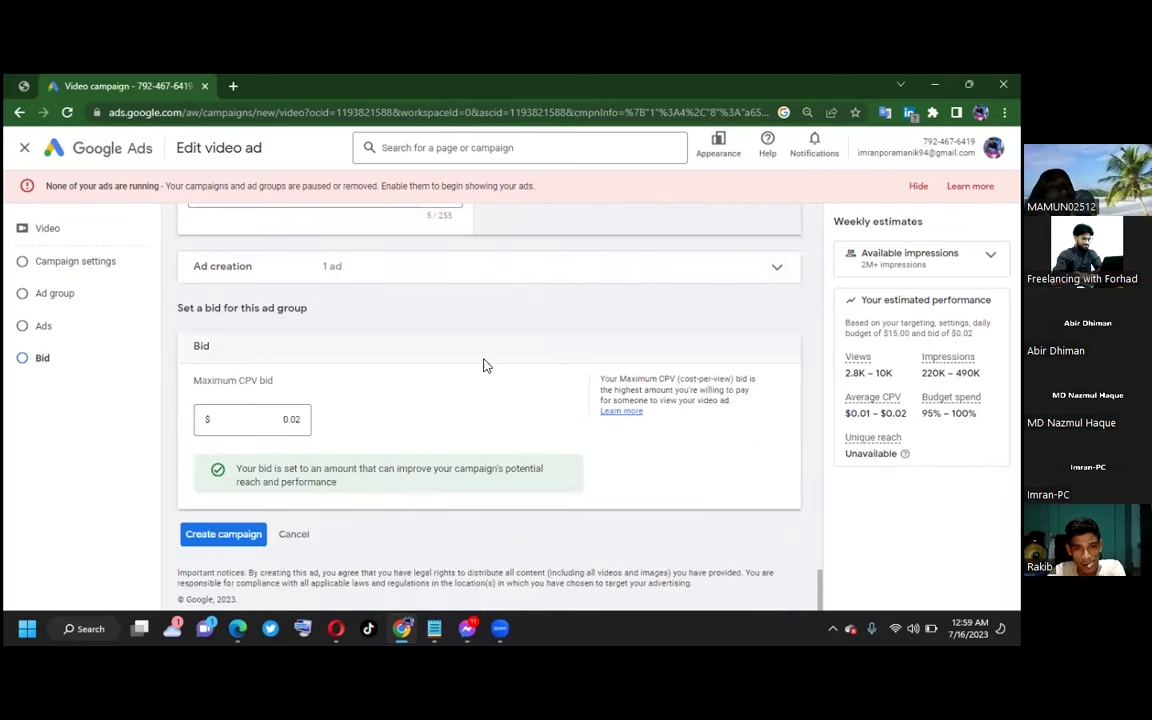
# Step: Create the video campaign and continue to its ad groups page
pyautogui.click(224, 536)
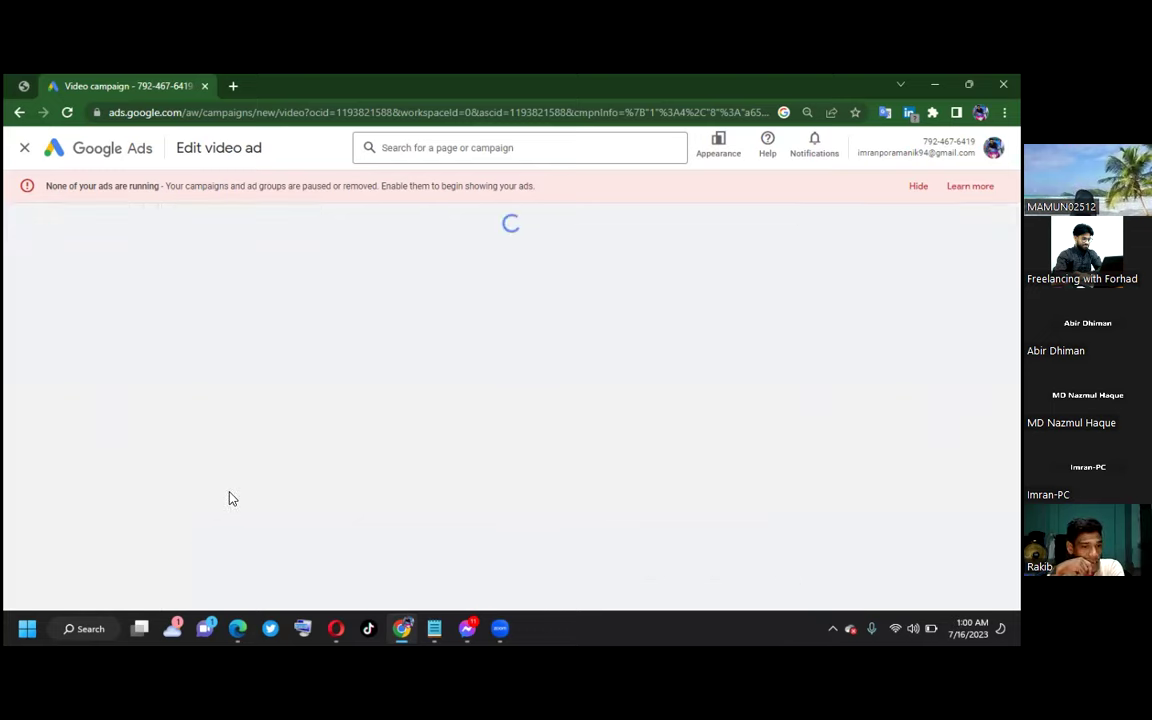
pyautogui.click(254, 466)
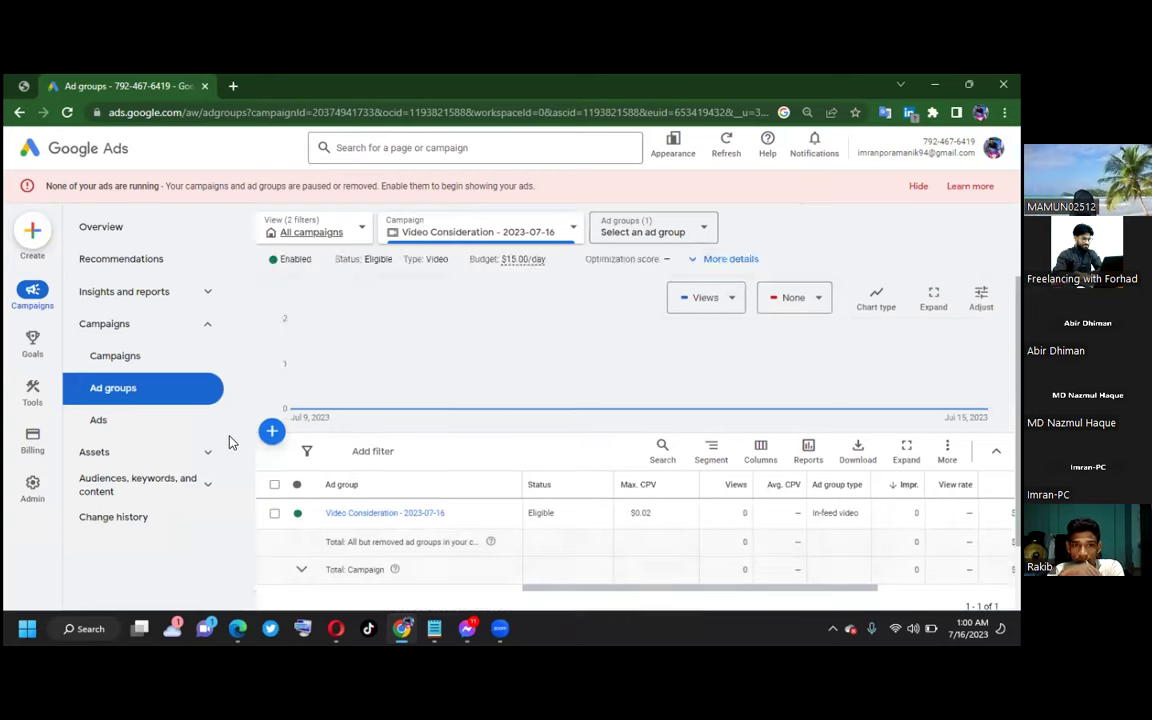
# Step: Open the new campaign's overview, reload the page and examine its review progress and campaign diagnostics
pyautogui.scroll(-1, 230, 440)
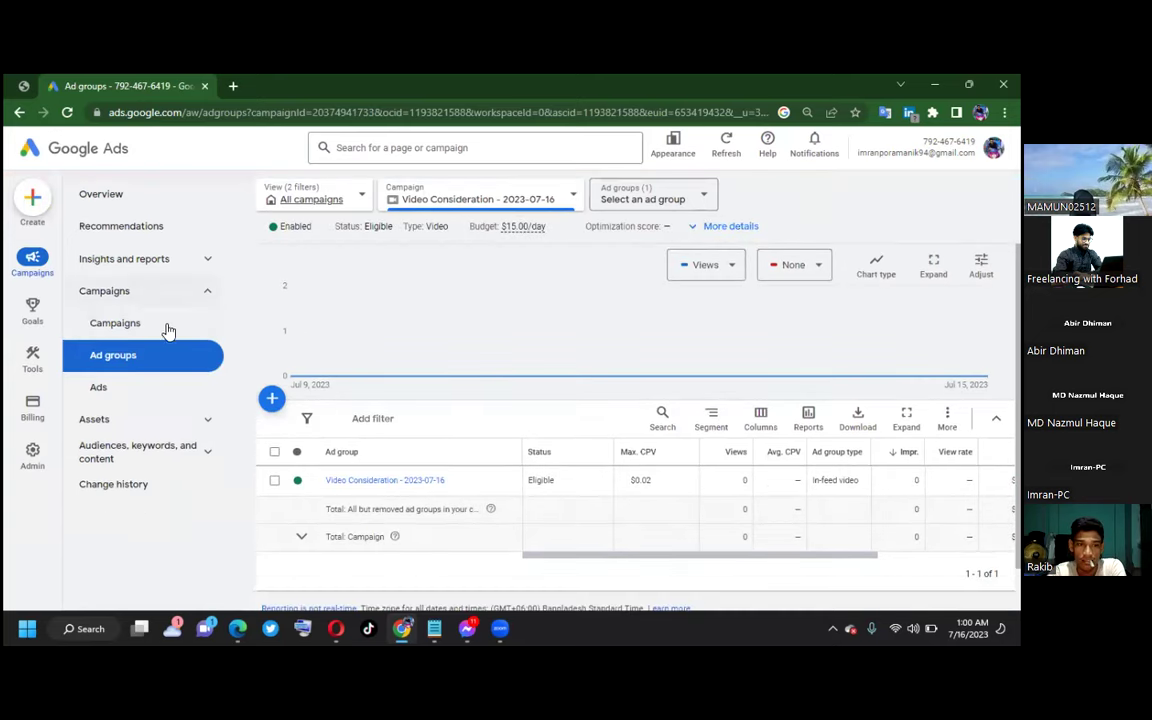
pyautogui.click(113, 206)
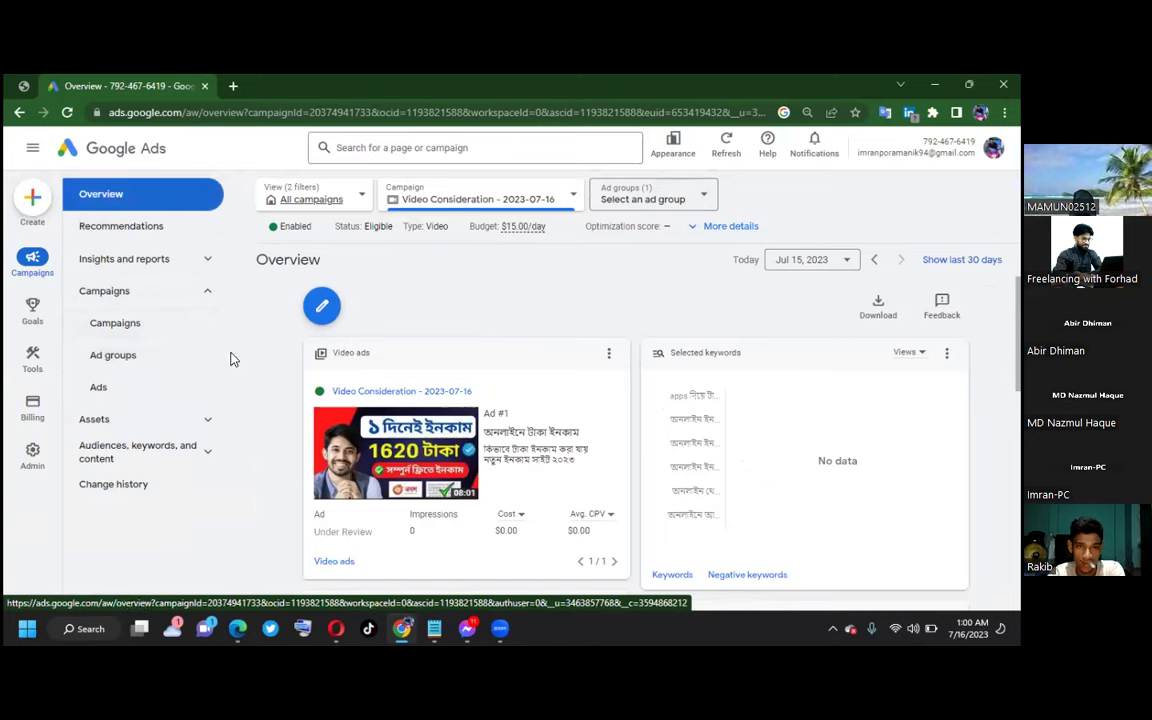
pyautogui.click(67, 113)
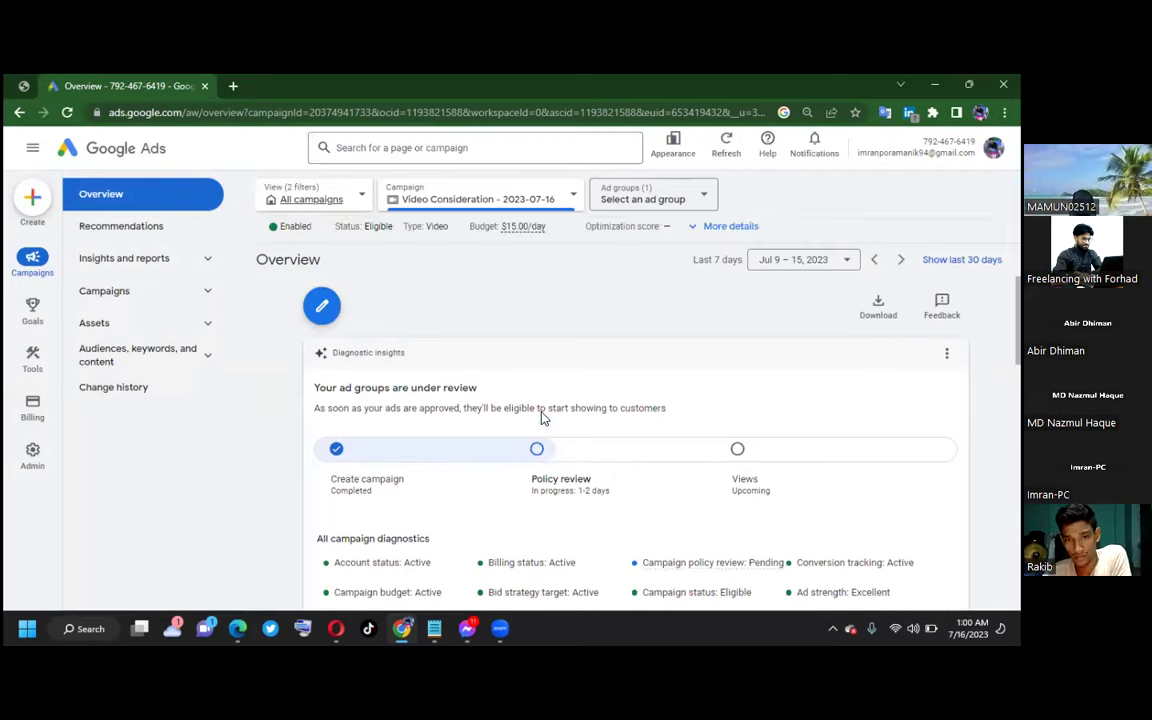
pyautogui.scroll(-2, 520, 415)
pyautogui.scroll(2, 520, 415)
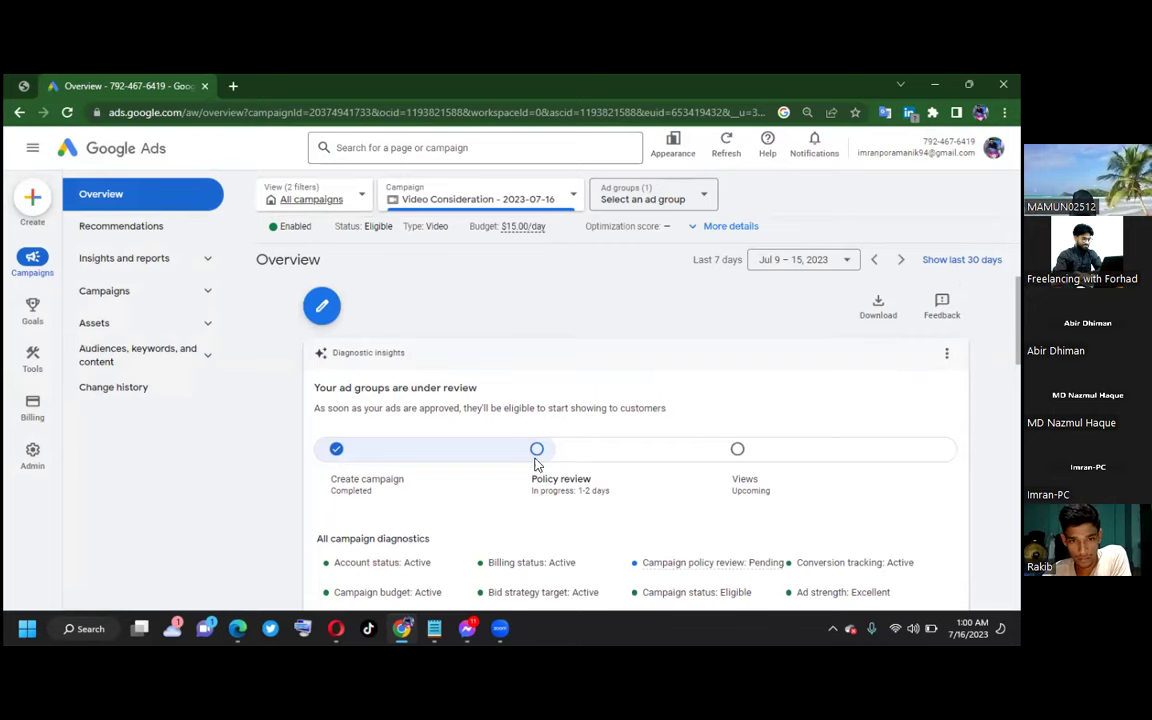
# Step: Return to the all-campaigns view and open the overview of the paused campaign named Video from the campaign list
pyautogui.click(302, 202)
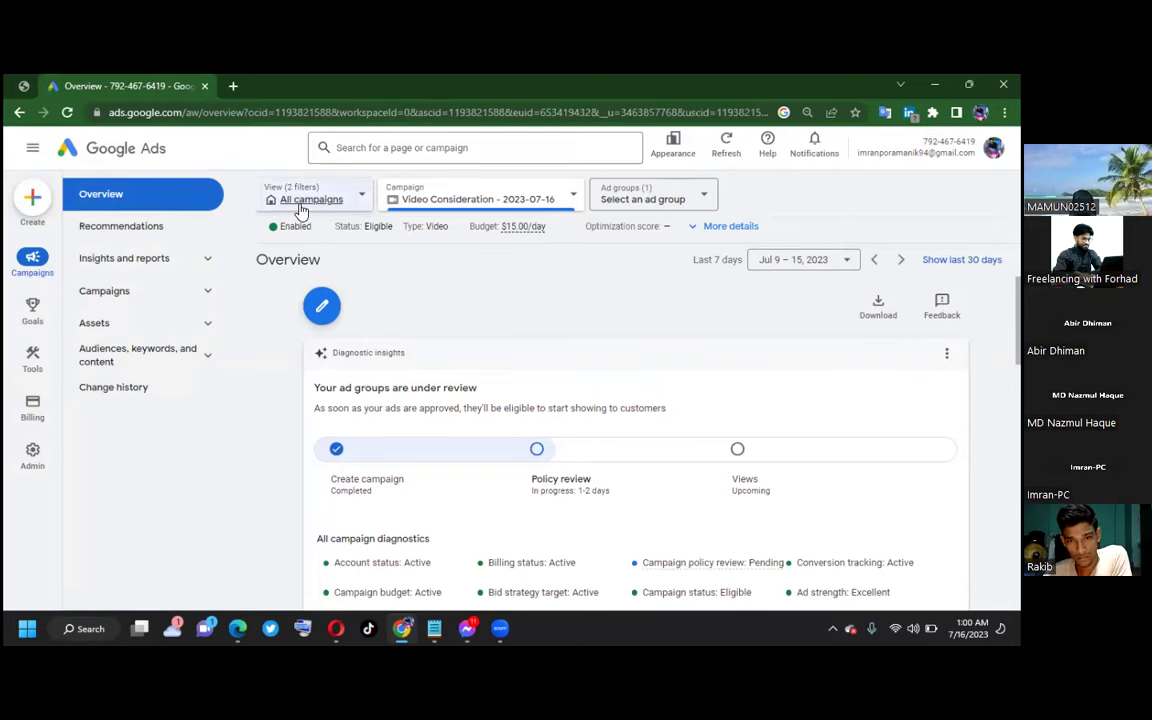
pyautogui.click(440, 199)
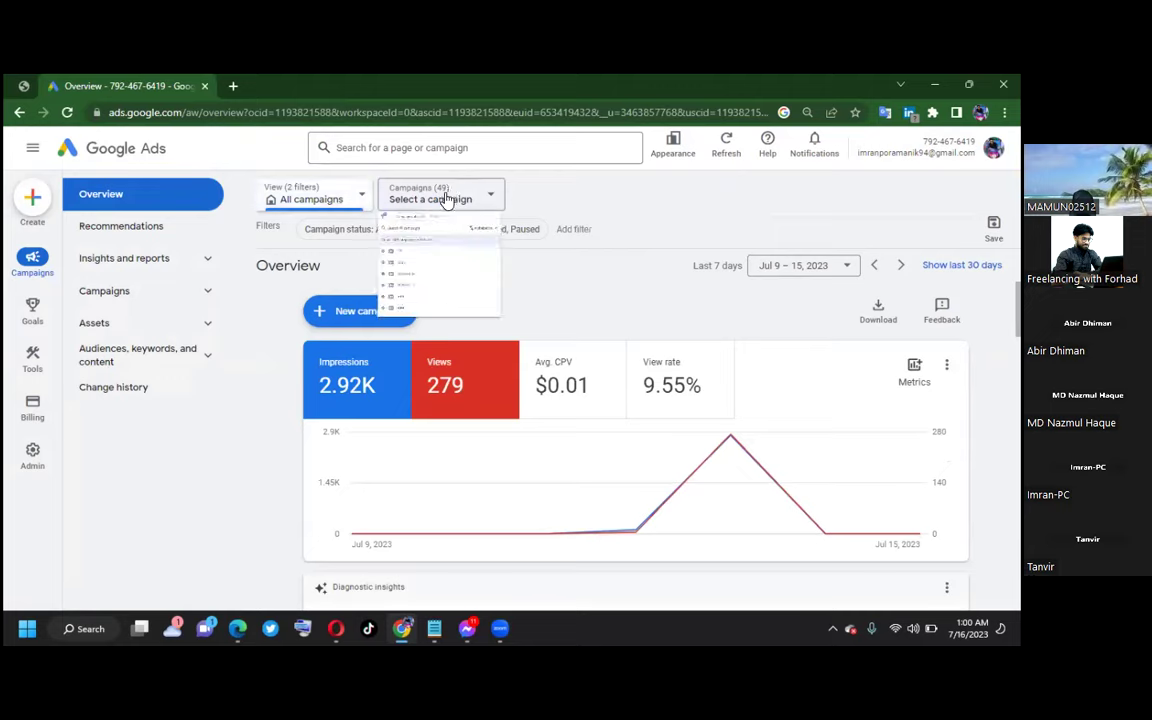
pyautogui.click(286, 344)
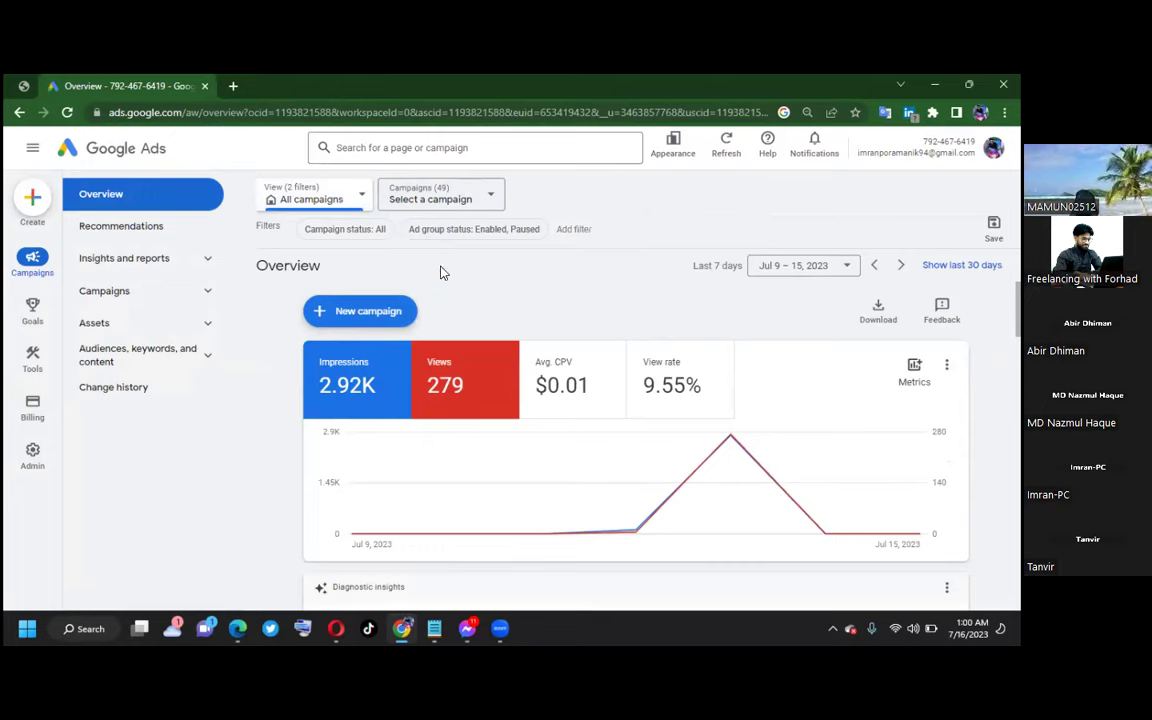
pyautogui.click(413, 199)
pyautogui.scroll(-2, 498, 366)
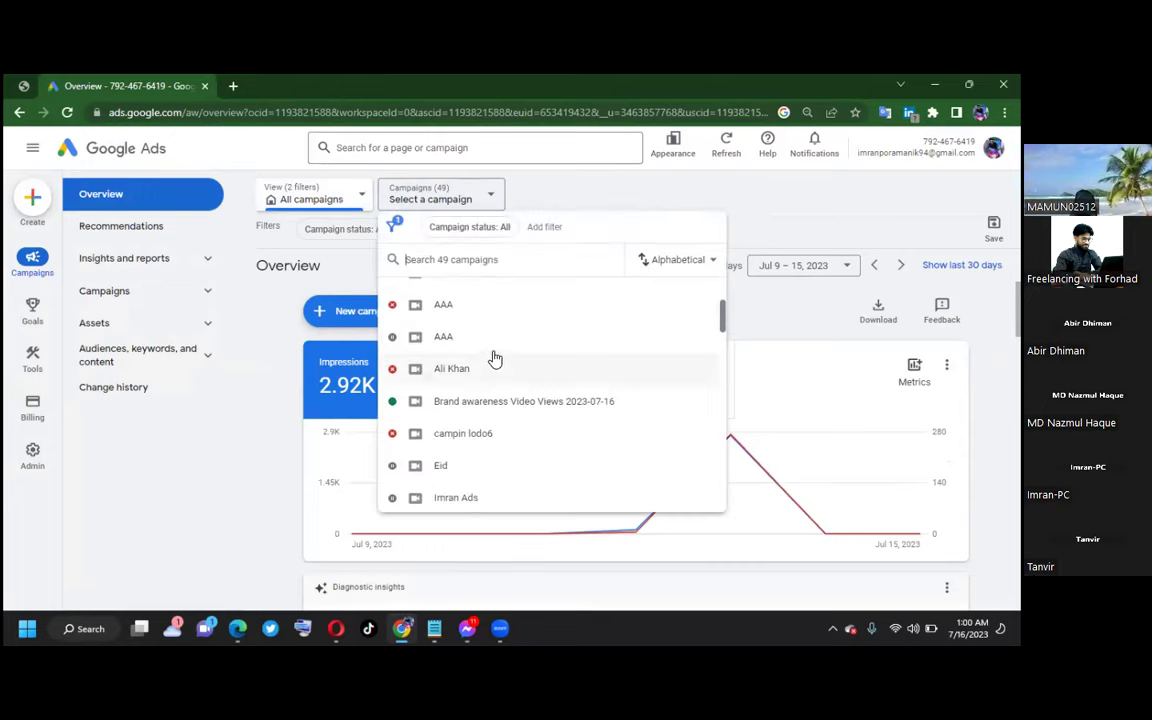
pyautogui.scroll(-1, 497, 374)
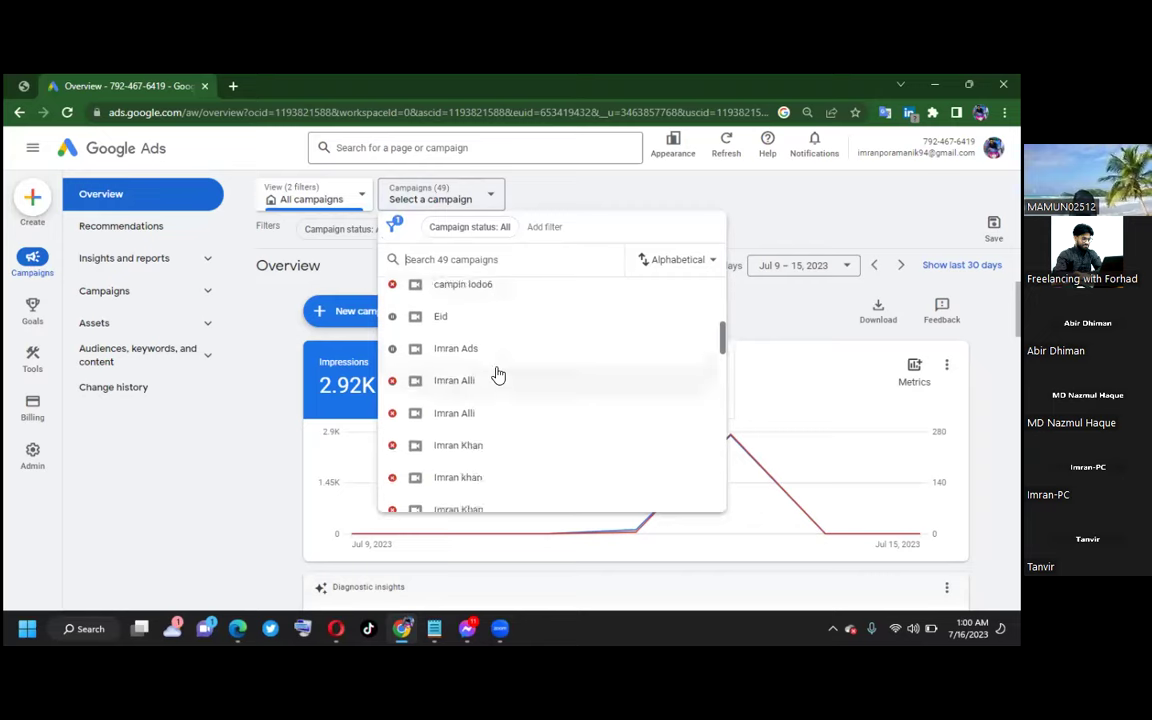
pyautogui.scroll(-5, 497, 374)
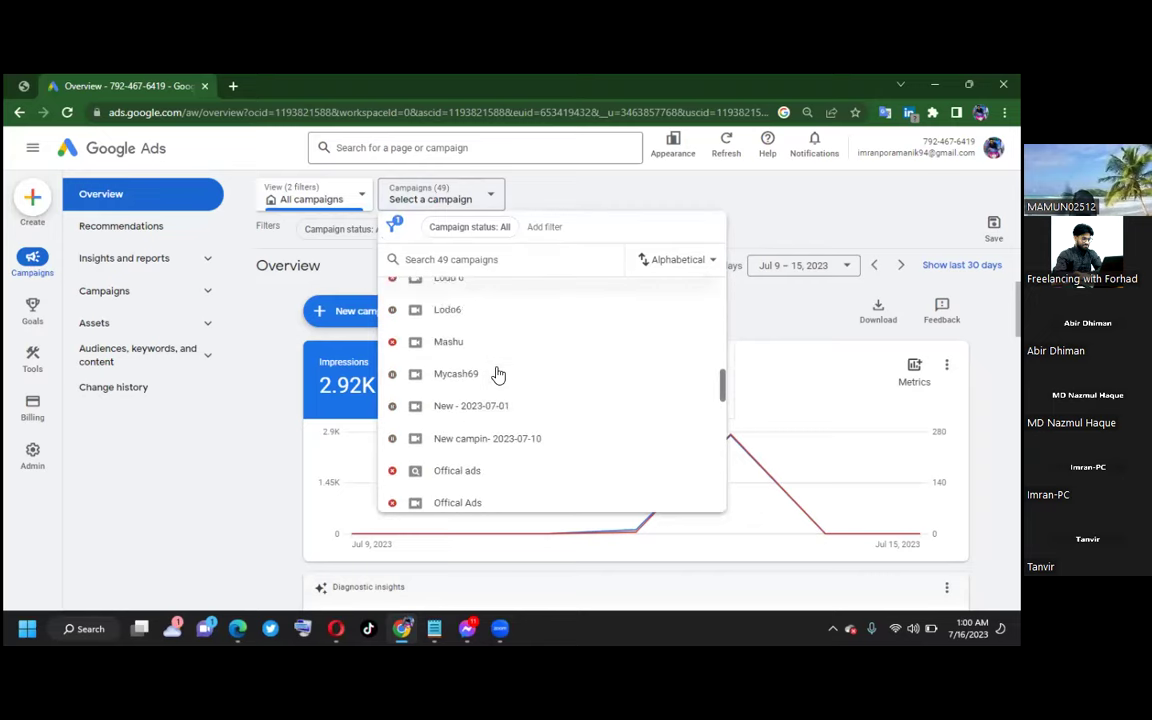
pyautogui.scroll(-5, 497, 374)
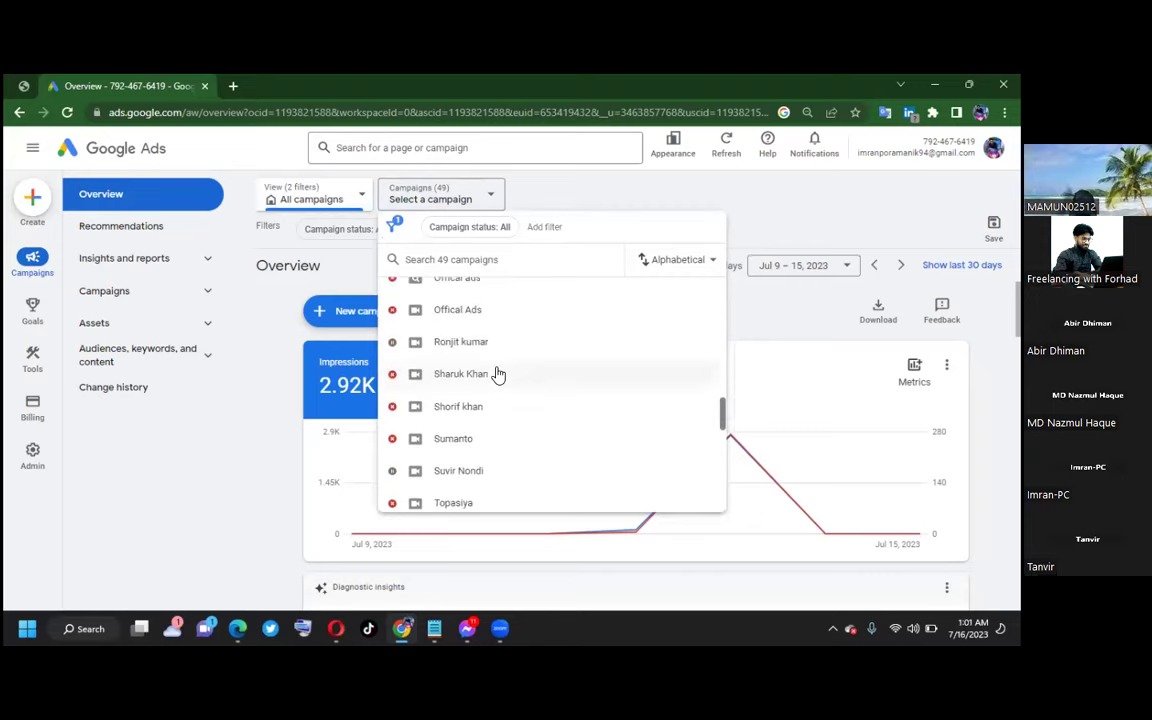
pyautogui.scroll(-1, 497, 374)
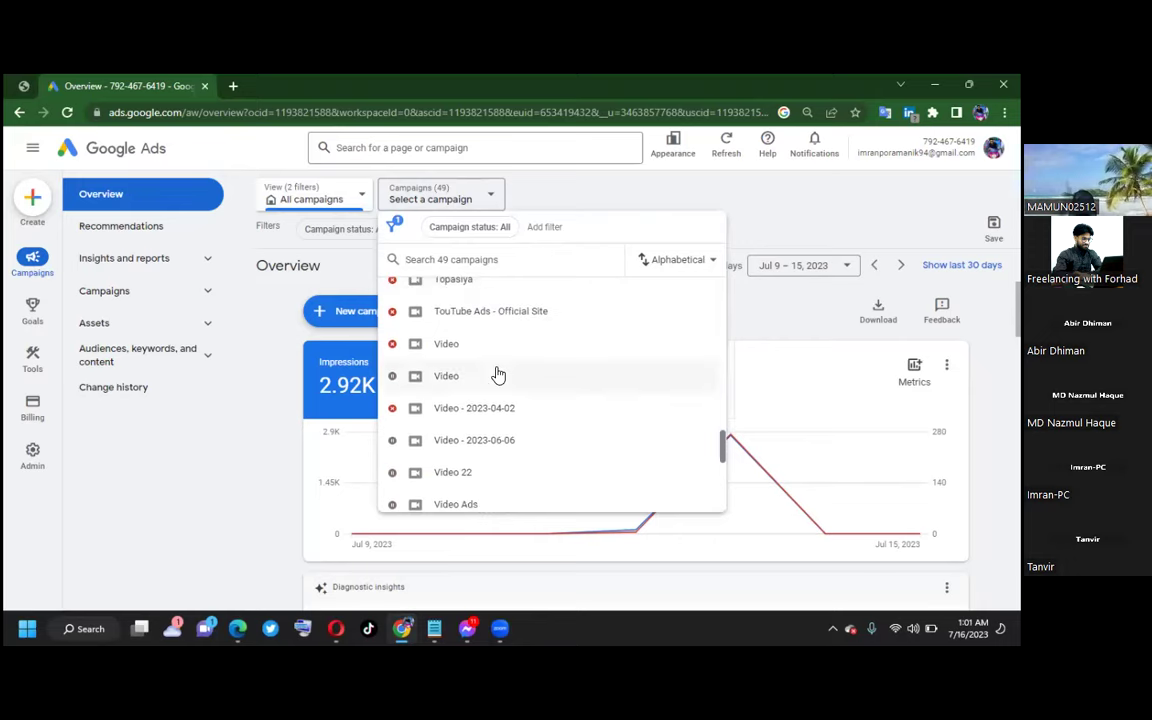
pyautogui.click(438, 385)
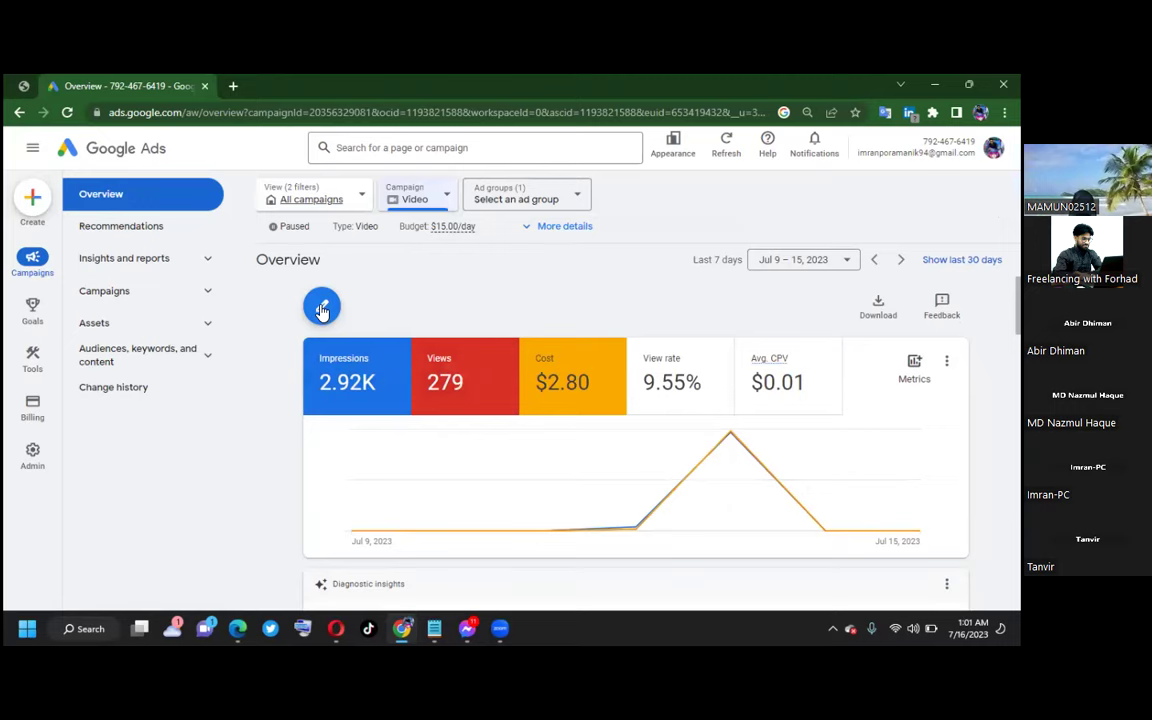
# Step: Switch from the Video campaign to Video Custom - 2023-04-04 and examine its performance metrics, diagnostics and video ads
pyautogui.click(313, 201)
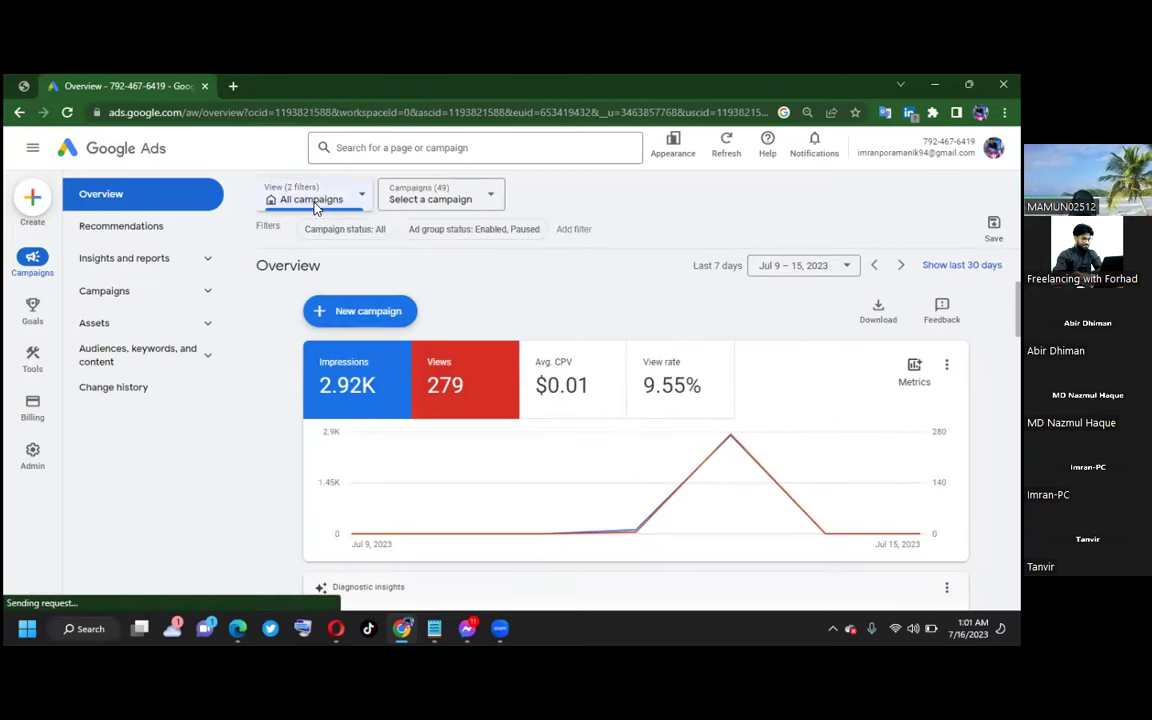
pyautogui.click(397, 201)
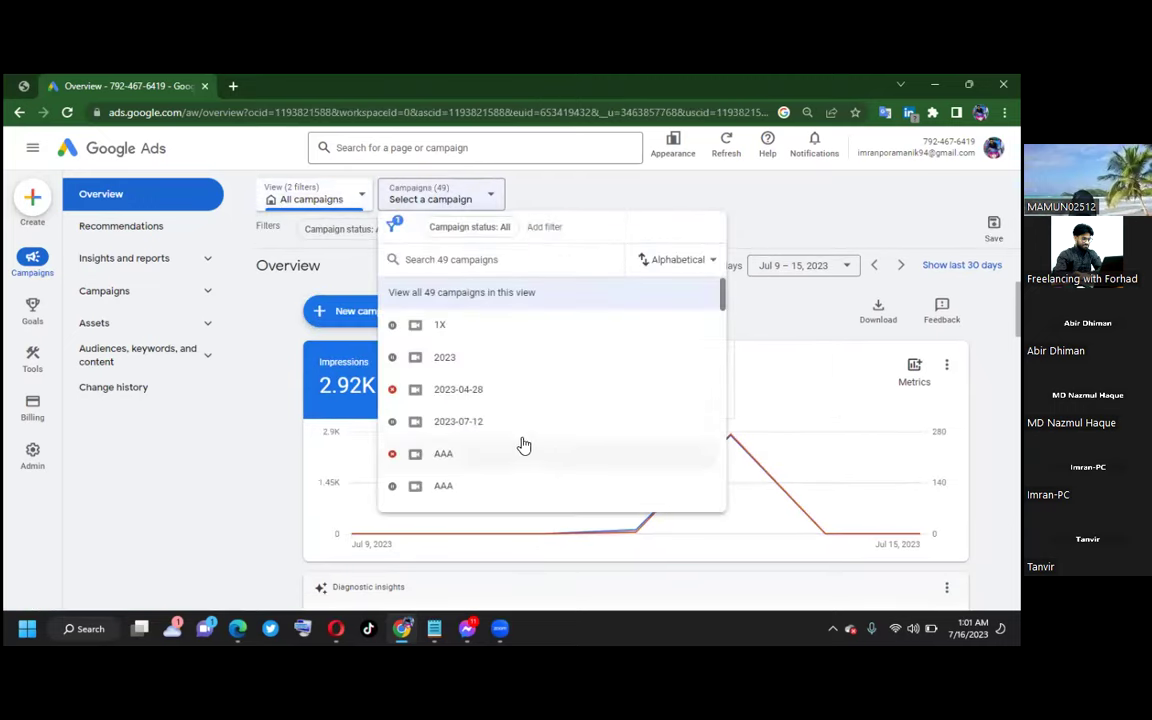
pyautogui.scroll(-3, 514, 429)
pyautogui.scroll(-10, 514, 429)
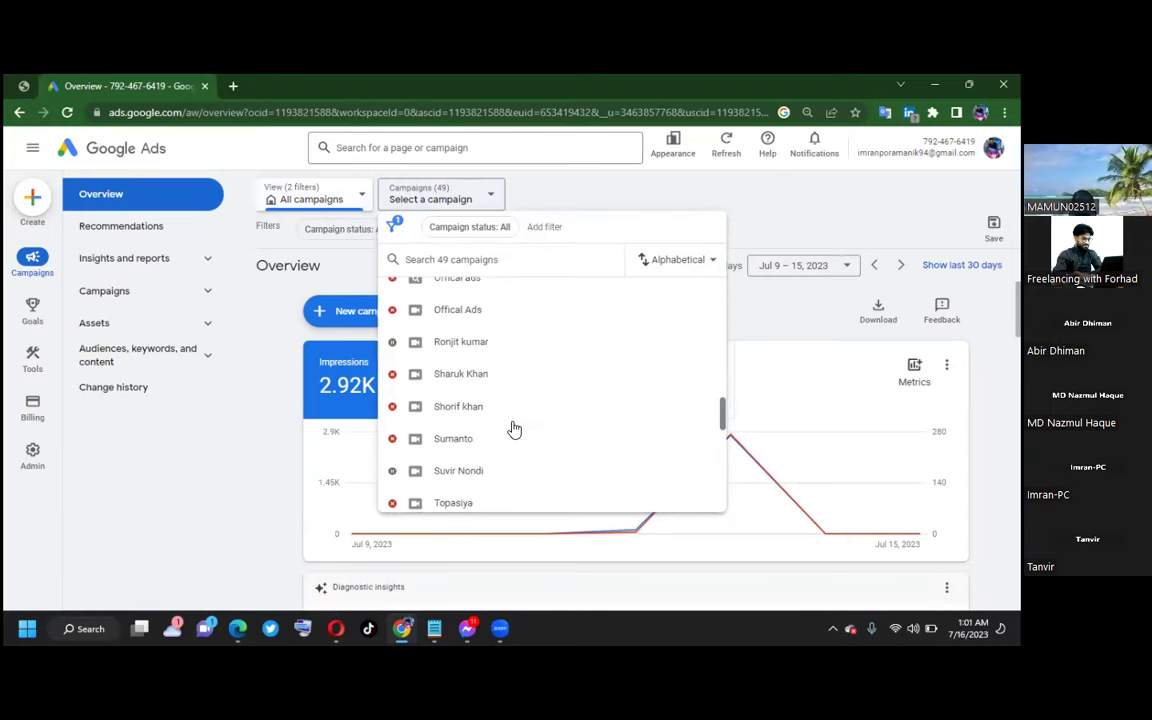
pyautogui.scroll(-1, 514, 429)
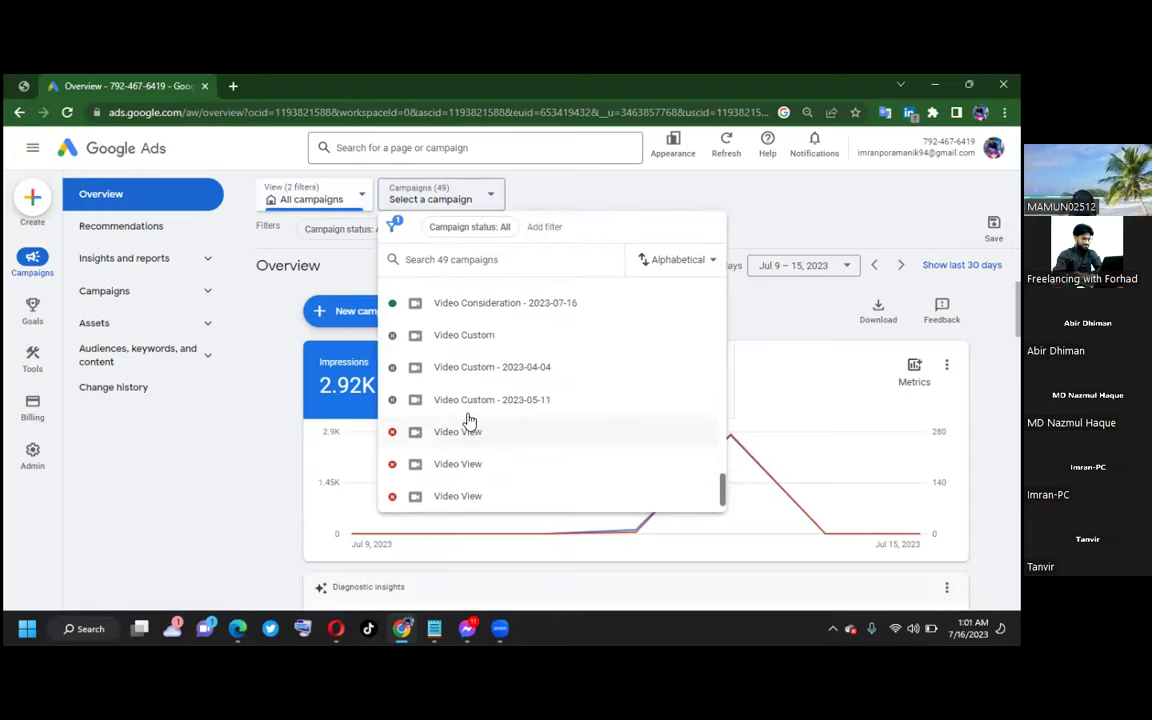
pyautogui.click(476, 371)
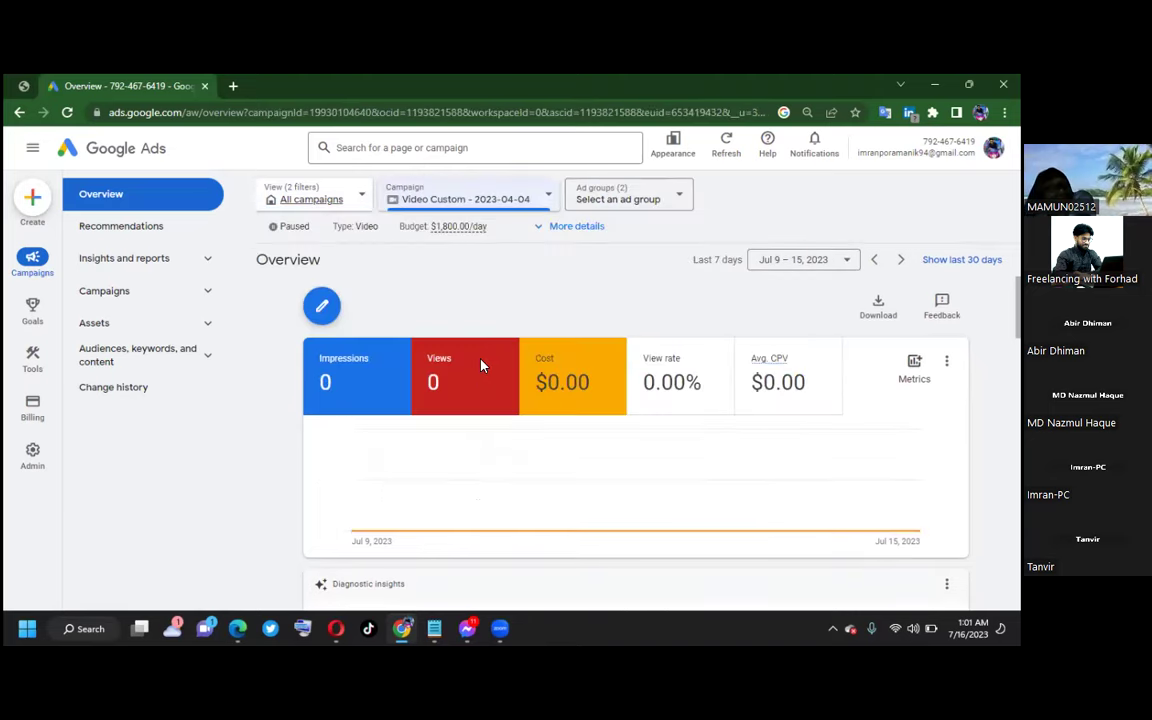
pyautogui.scroll(-2, 509, 419)
pyautogui.scroll(-3, 509, 415)
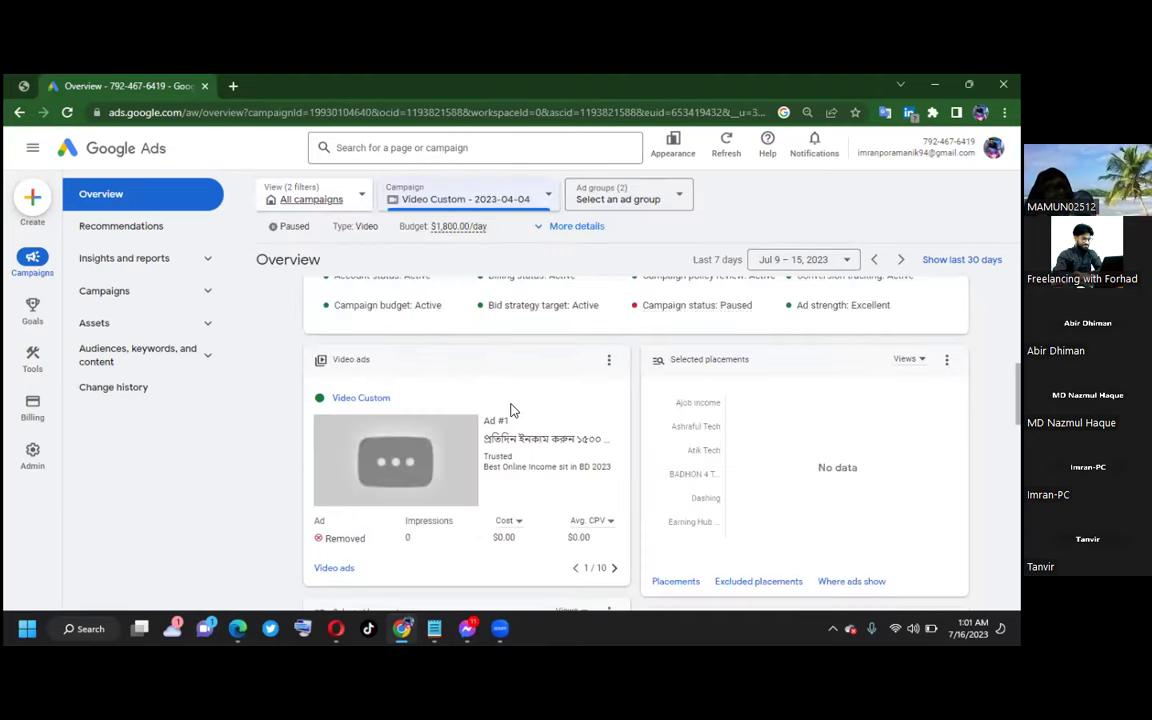
pyautogui.scroll(5, 509, 406)
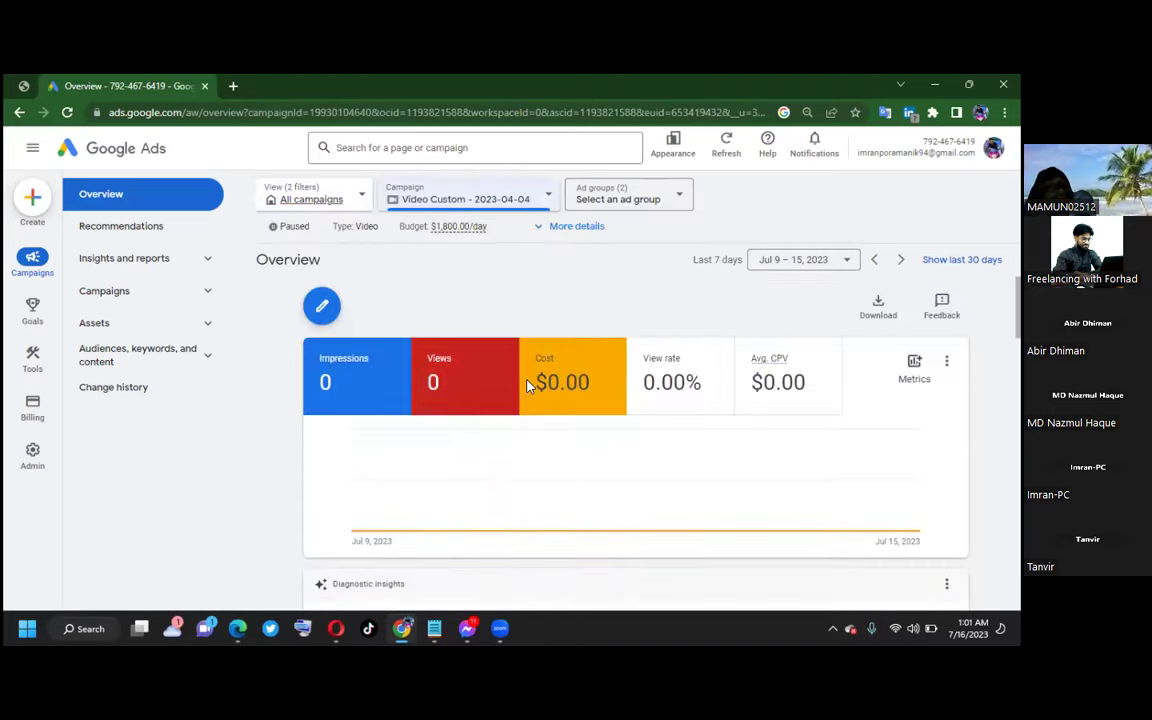
# Step: Set the campaign overview's date range to Last 30 days and examine its impressions, views and exact cost
pyautogui.click(825, 260)
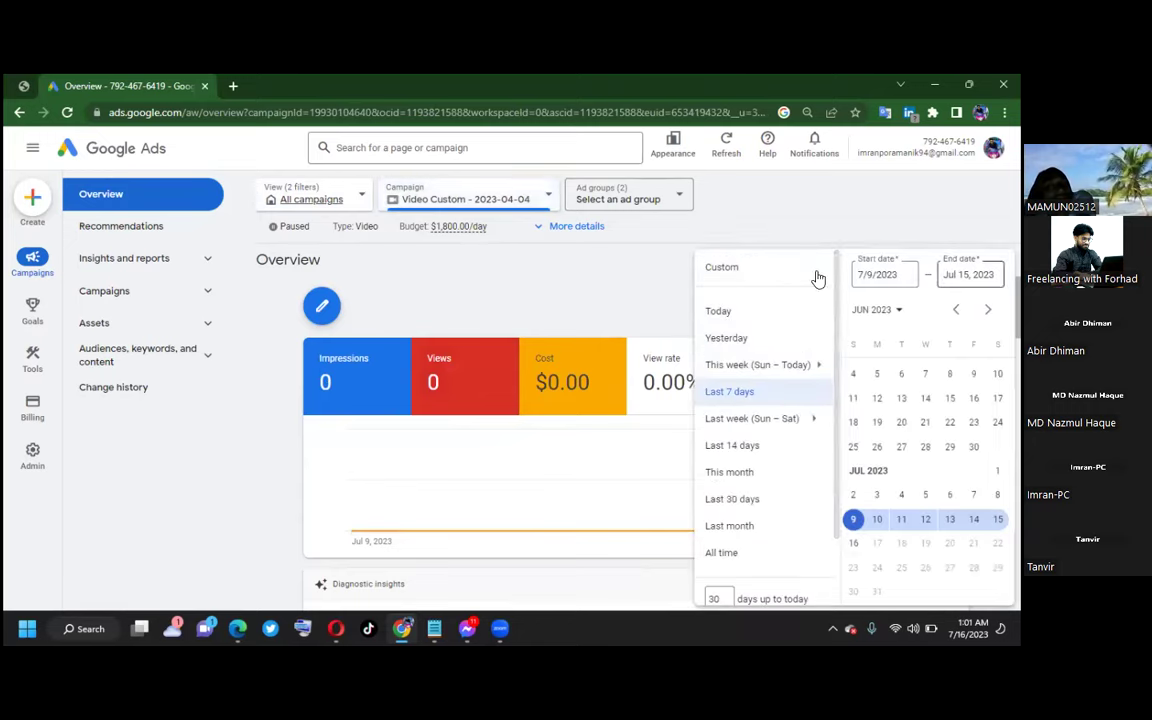
pyautogui.click(731, 502)
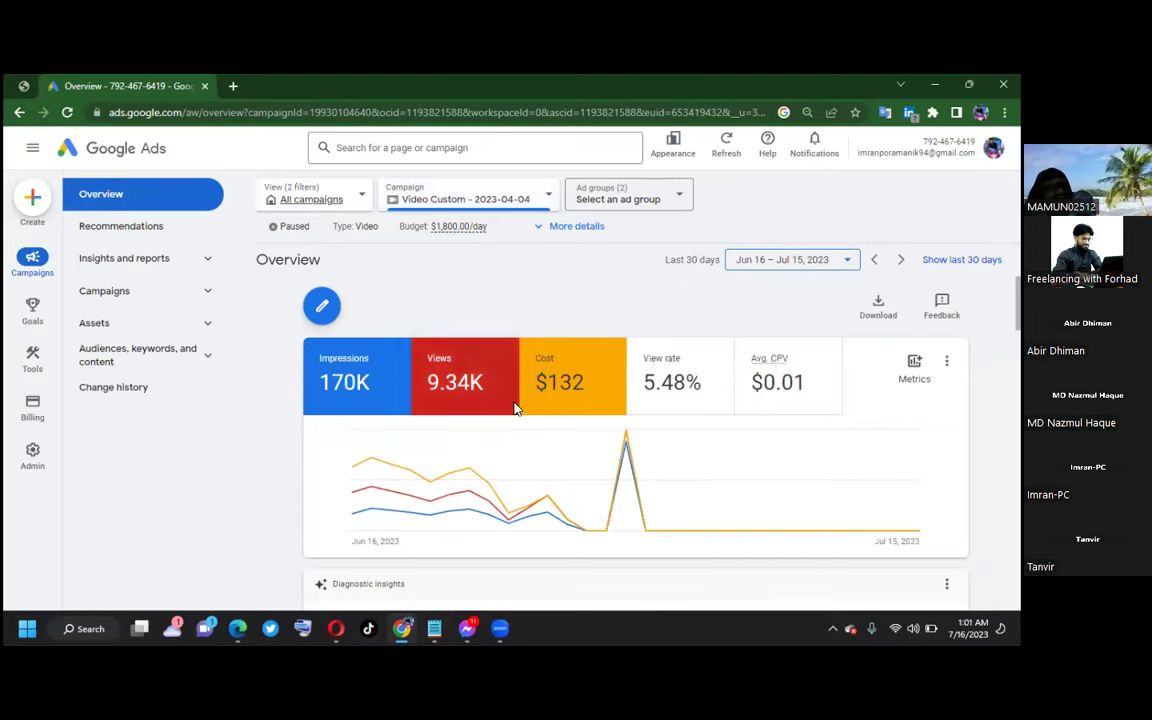
pyautogui.moveTo(547, 393)
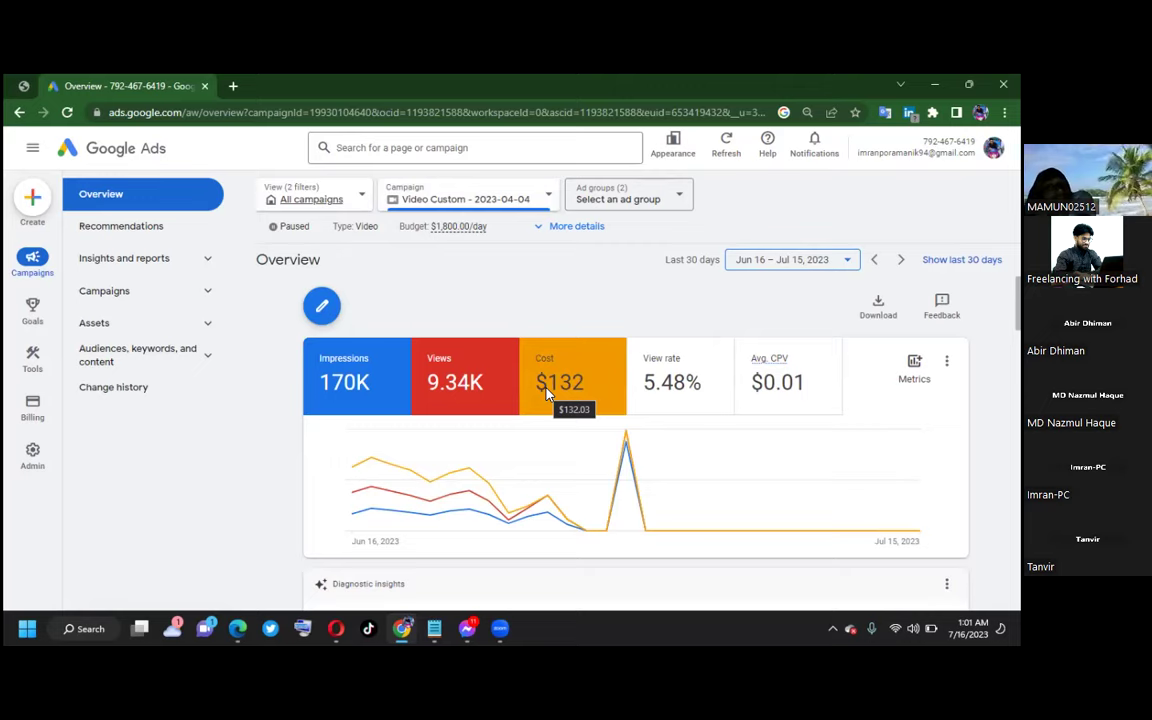
pyautogui.click(795, 262)
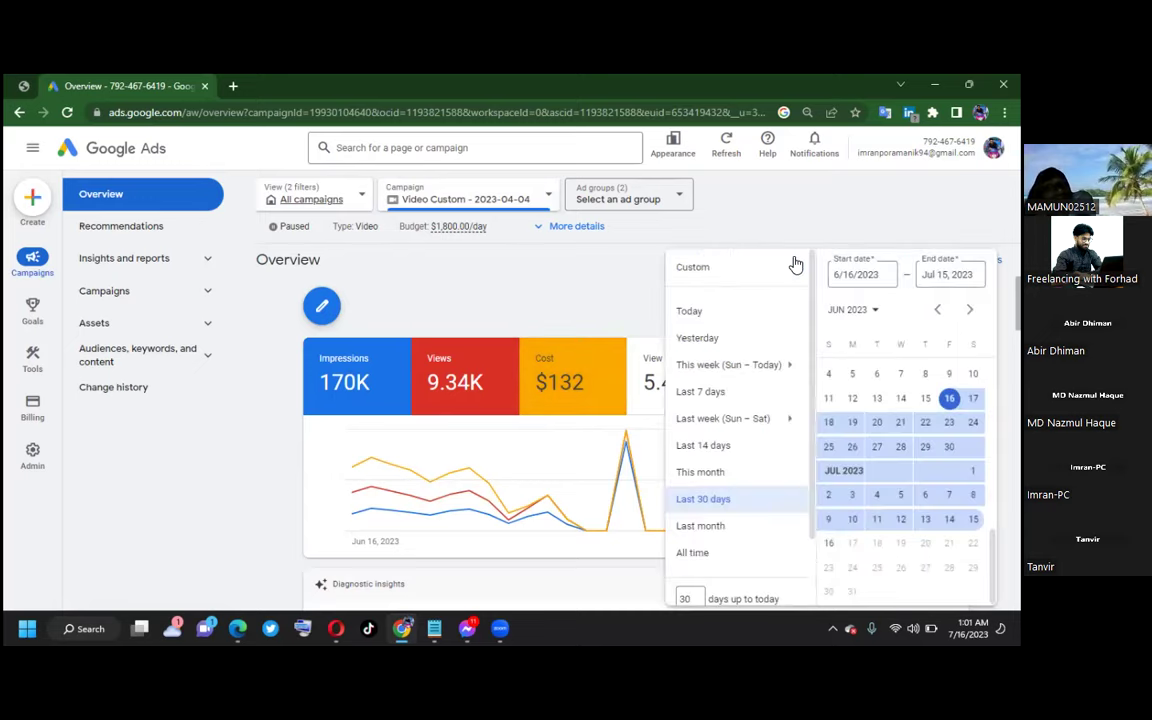
pyautogui.click(573, 283)
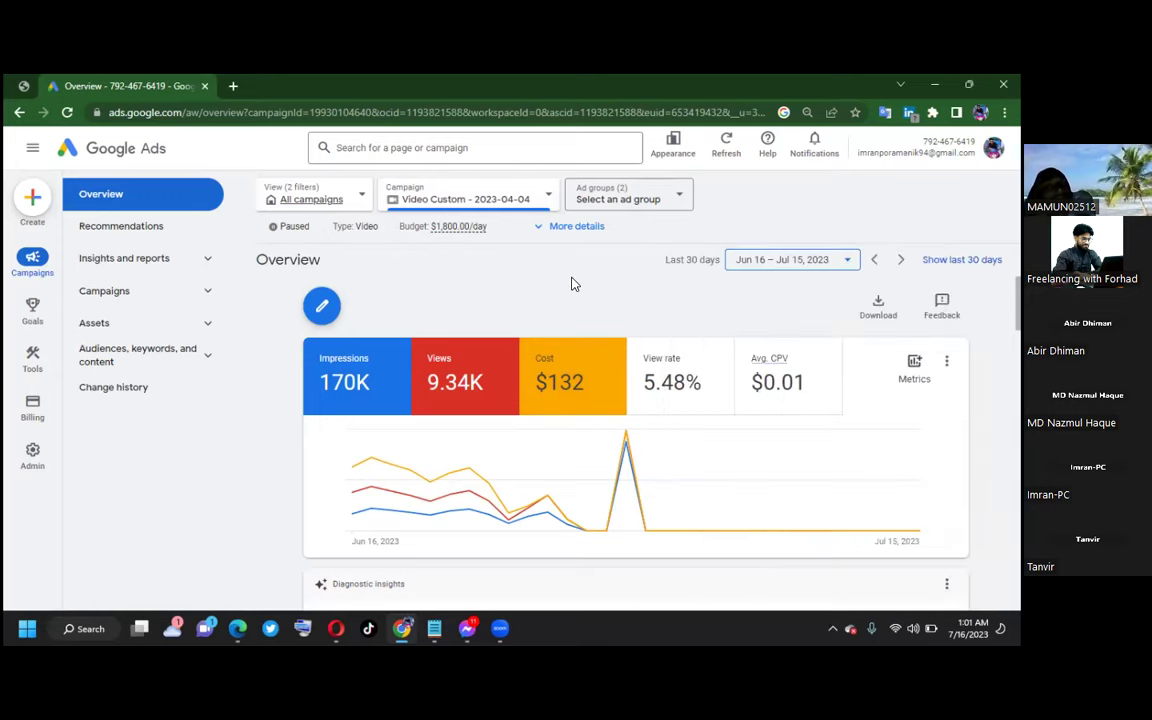